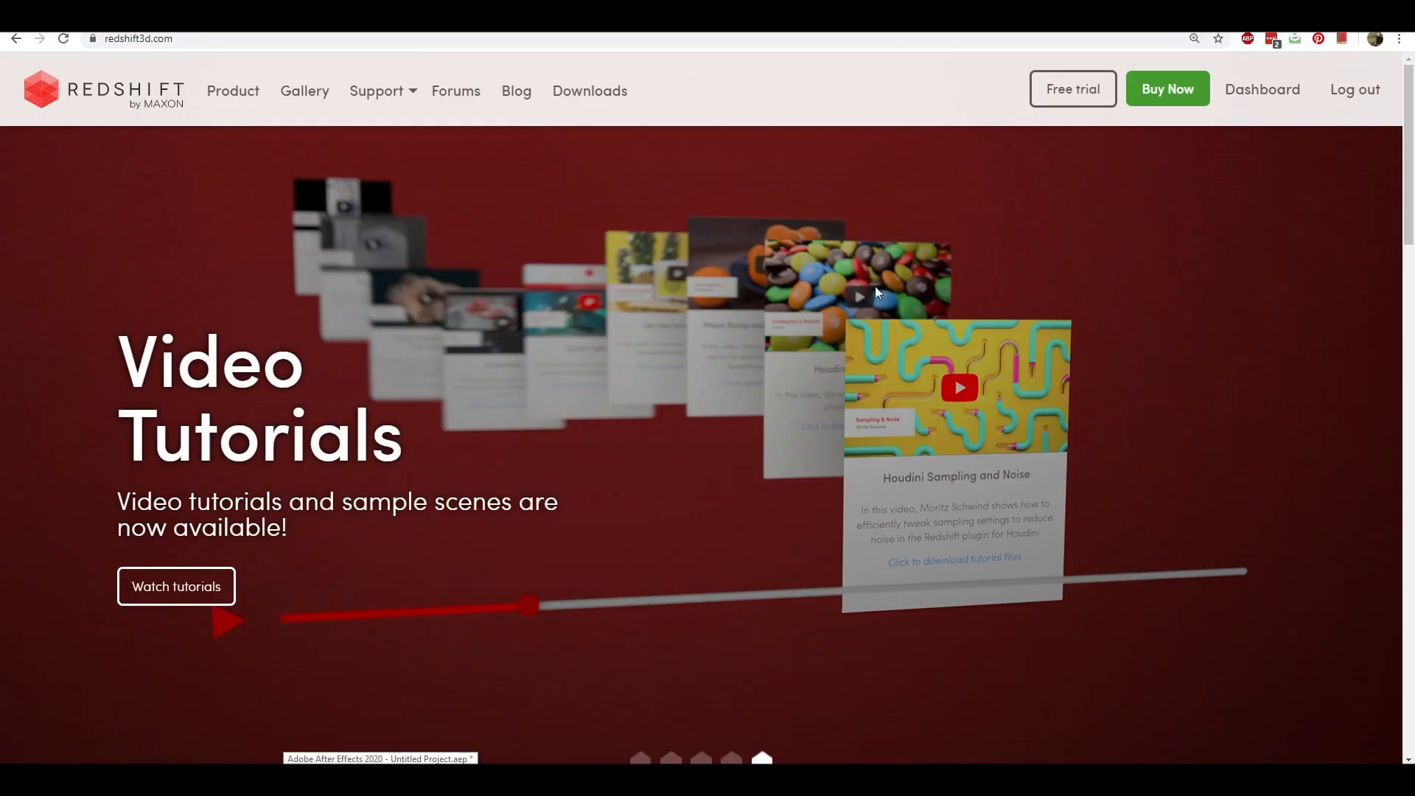
scroll(953, 351, down, 3)
scroll(958, 426, up, 3)
scroll(958, 434, down, 1)
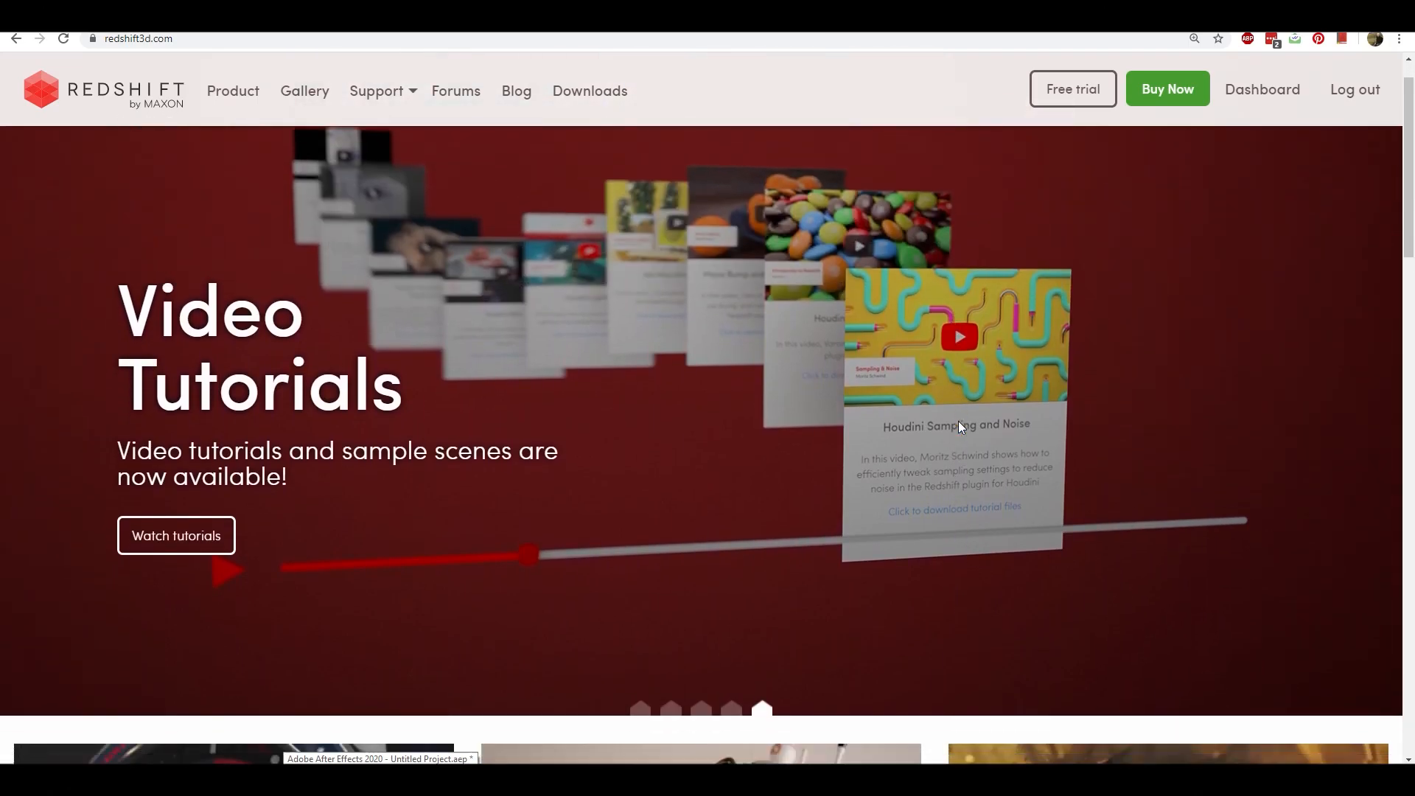
scroll(960, 426, down, 7)
scroll(966, 446, up, 7)
scroll(951, 457, down, 3)
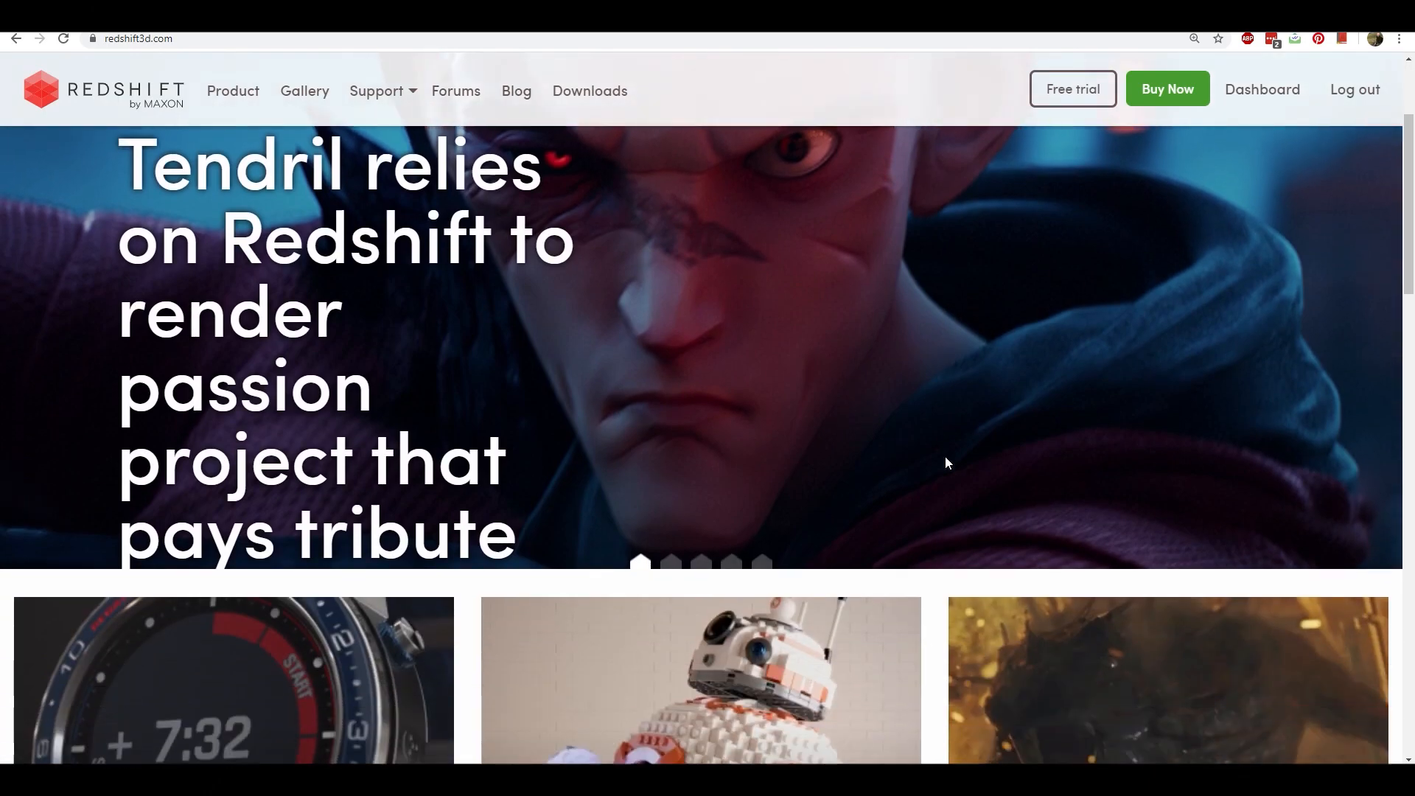
scroll(826, 494, up, 3)
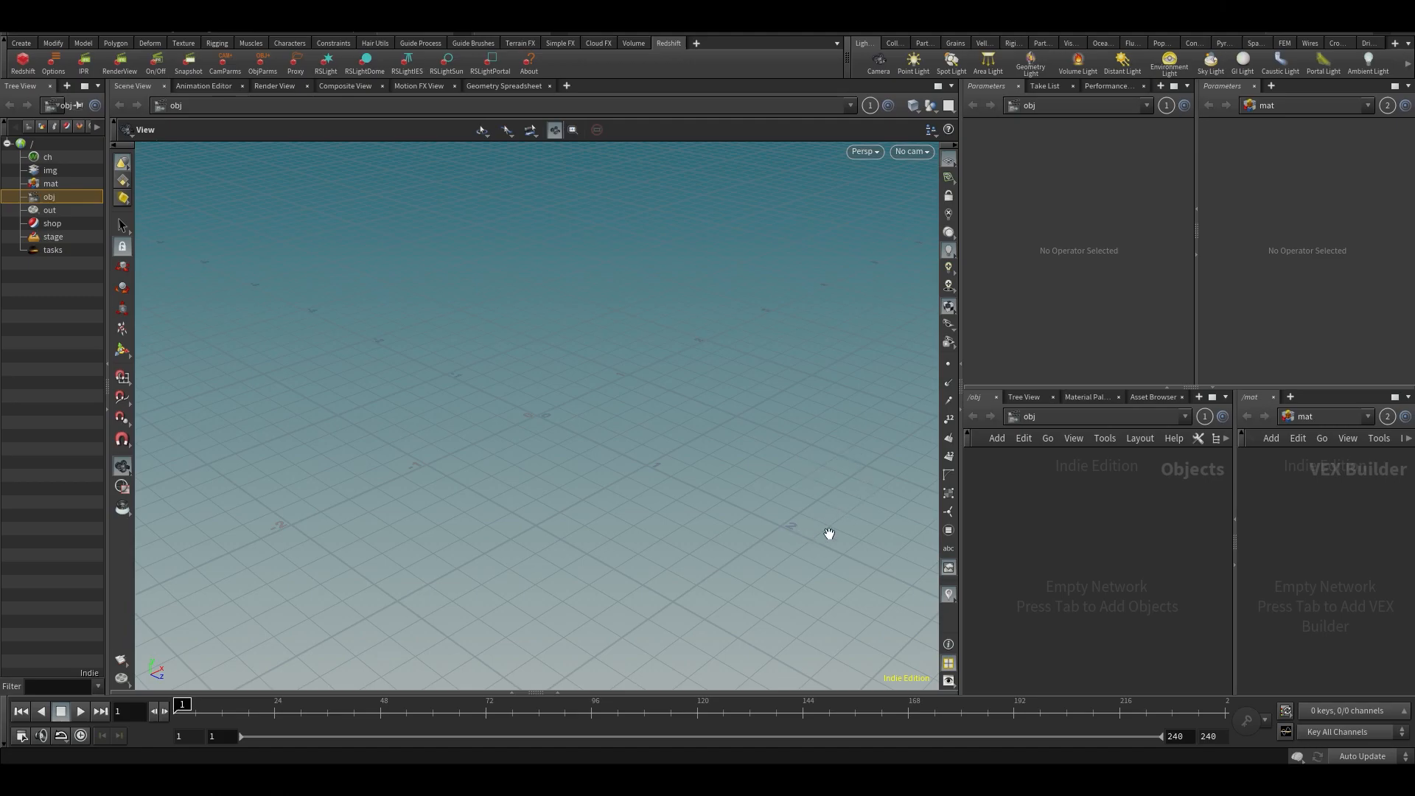
mouse_move(685, 488)
mouse_down()
mouse_move(755, 487)
mouse_move(695, 496)
mouse_up()
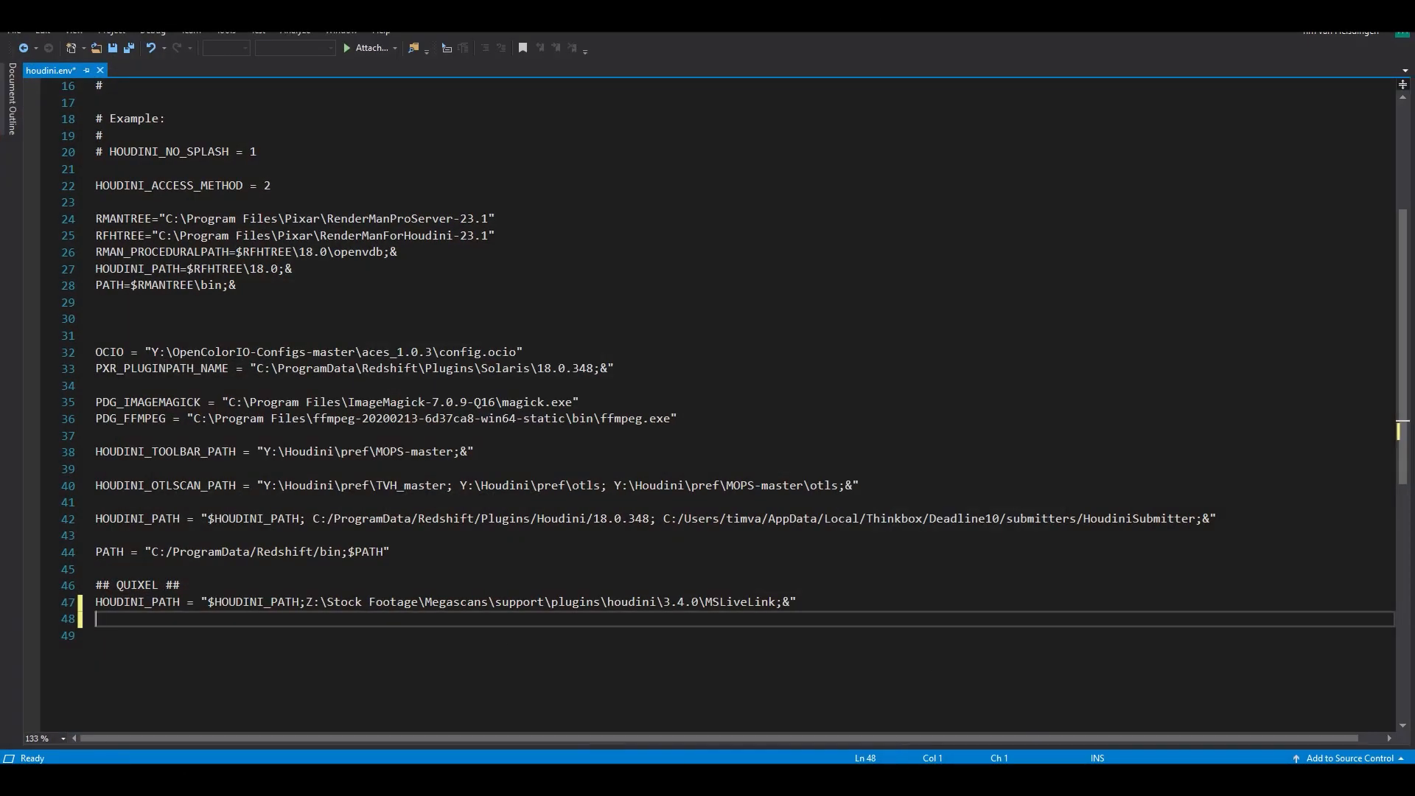
- Locate the houdini ENV file in the houdini18.0 folder under Documents, and return to the open houdini.env text
mouse_move(935, 730)
click(1012, 713)
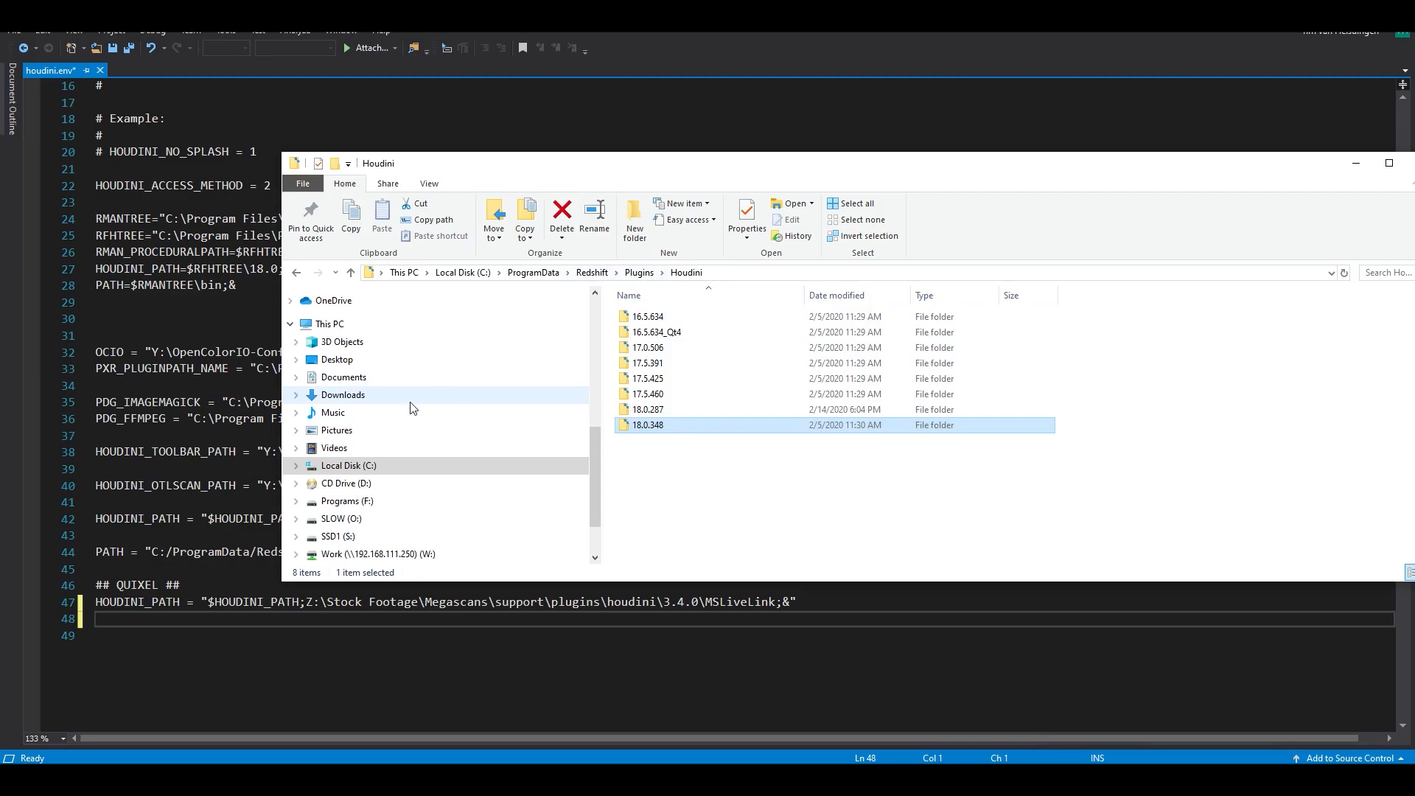
click(343, 376)
scroll(654, 462, down, 1)
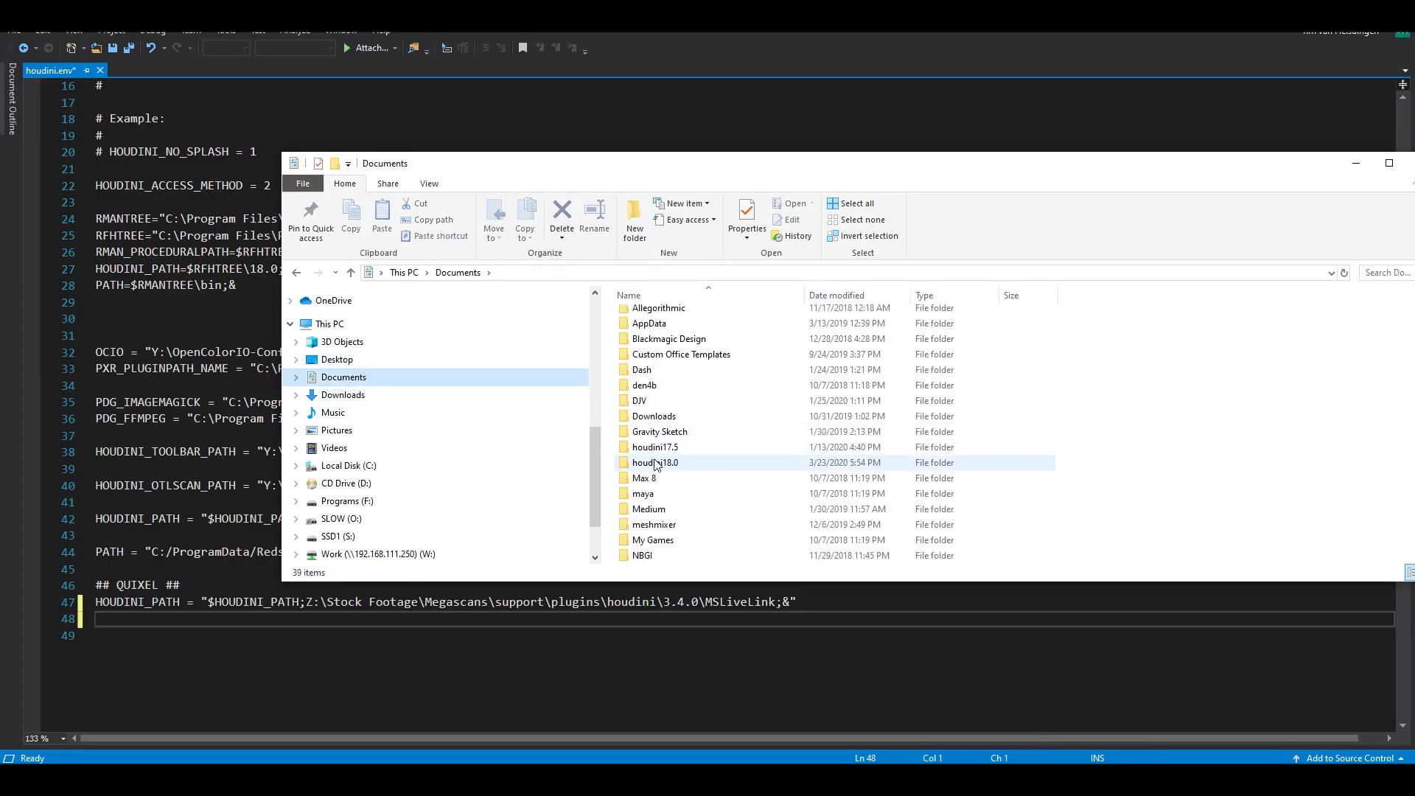
double_click(654, 462)
scroll(653, 475, down, 5)
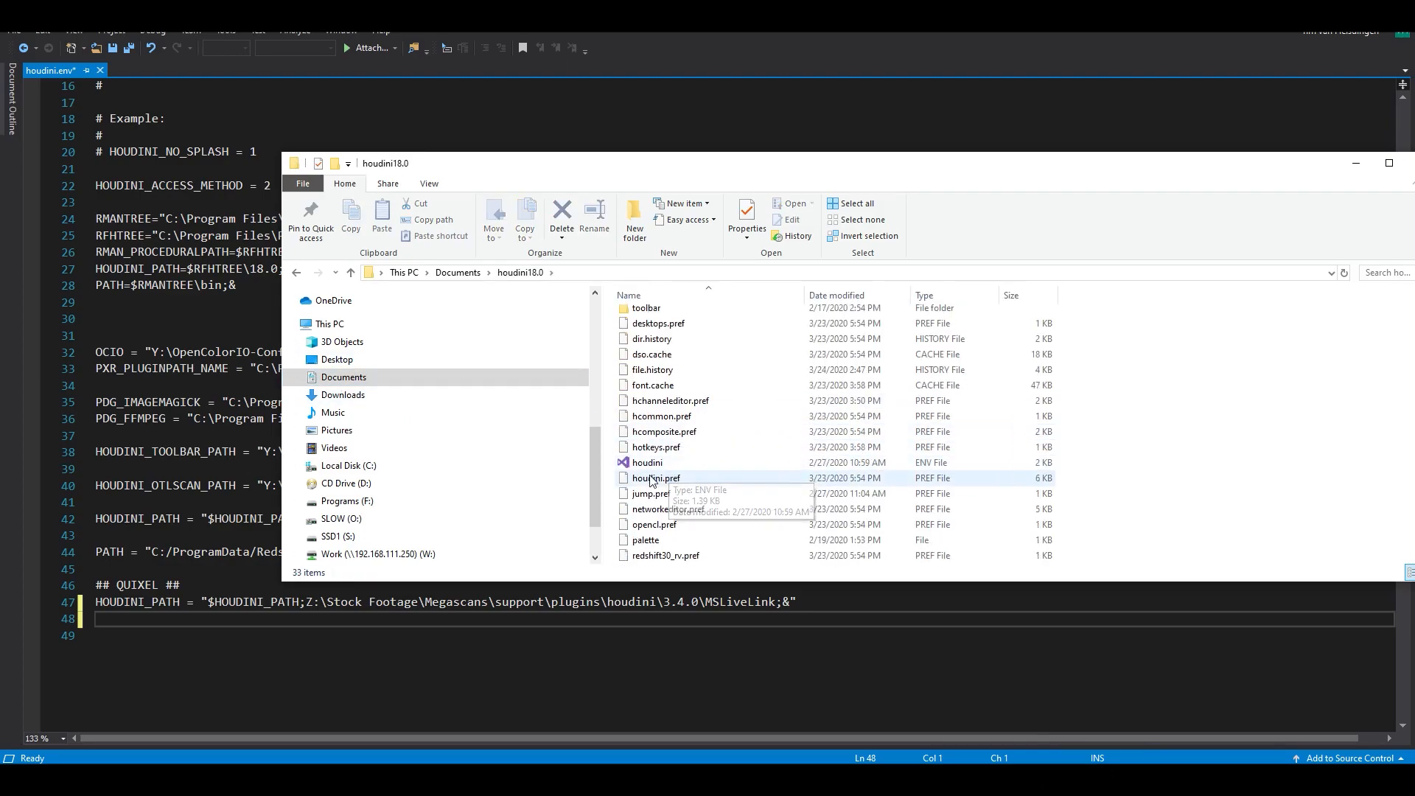
click(649, 465)
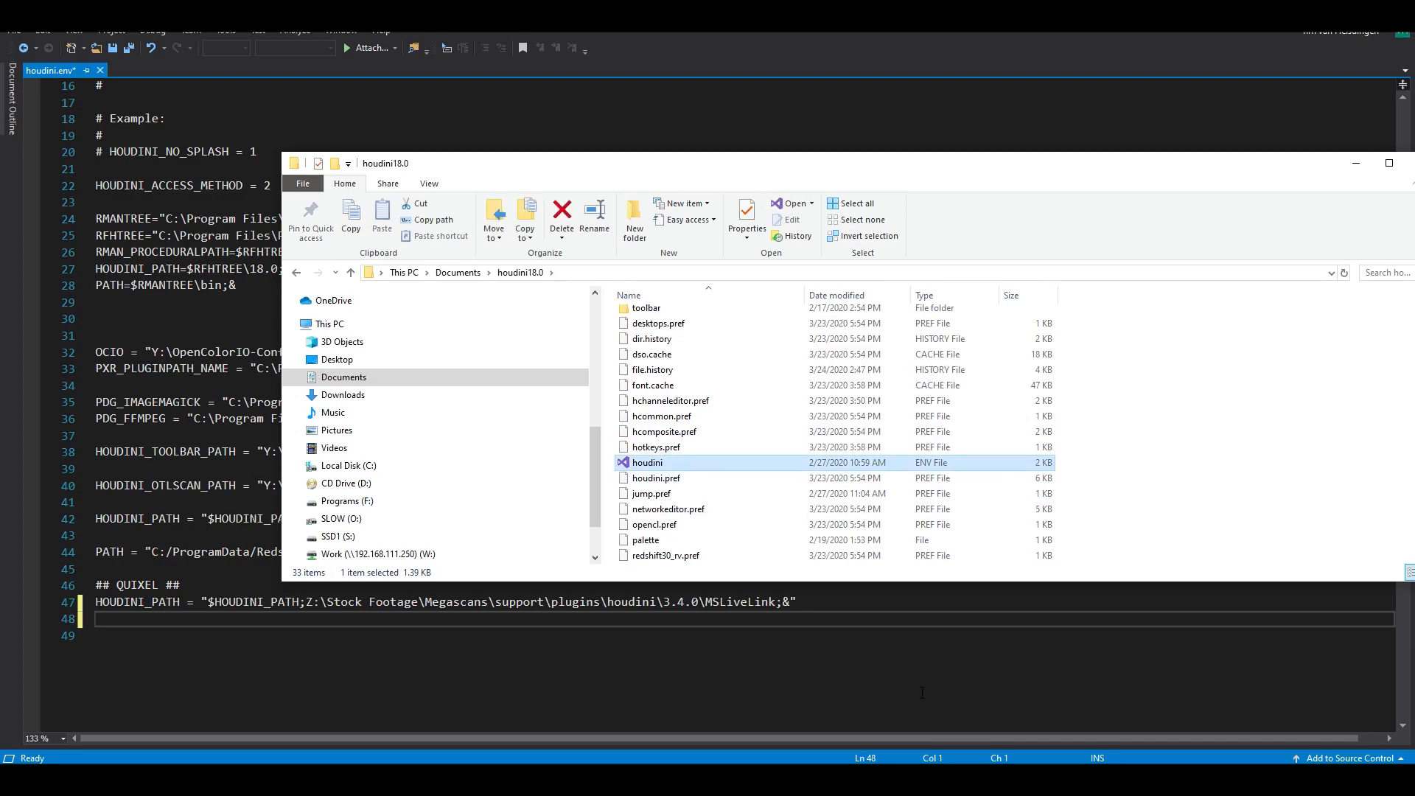
click(921, 693)
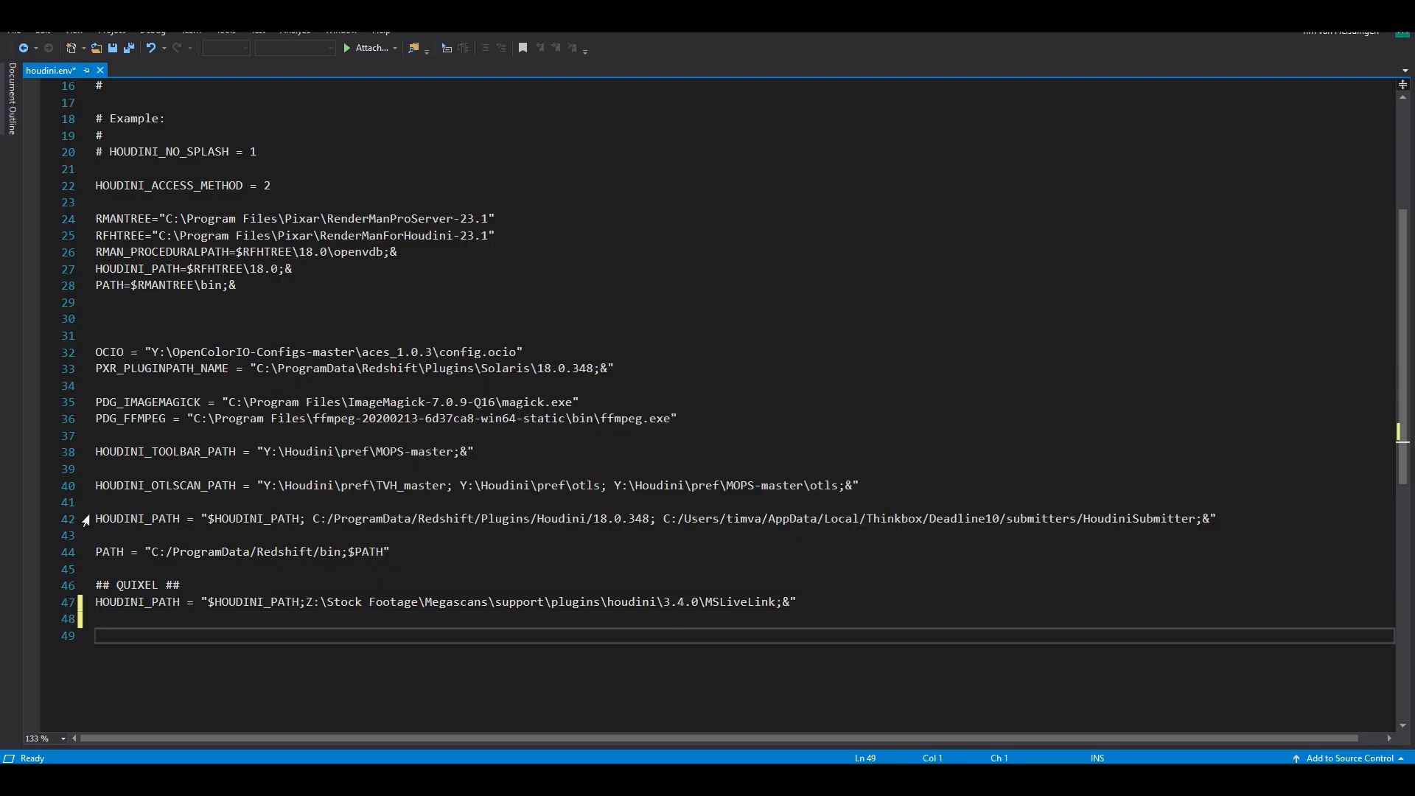
- Append a copy of the Redshift HOUDINI_PATH entry to houdini.env: HOUDINI_PATH = "$HOUDINI_PATH; C:/ProgramData/Redshift/Plugins/Houdini/18.0.348;&"
drag(95, 518, 662, 519)
key(ctrl+c)
click(777, 614)
key(Return)
key(ctrl+v)
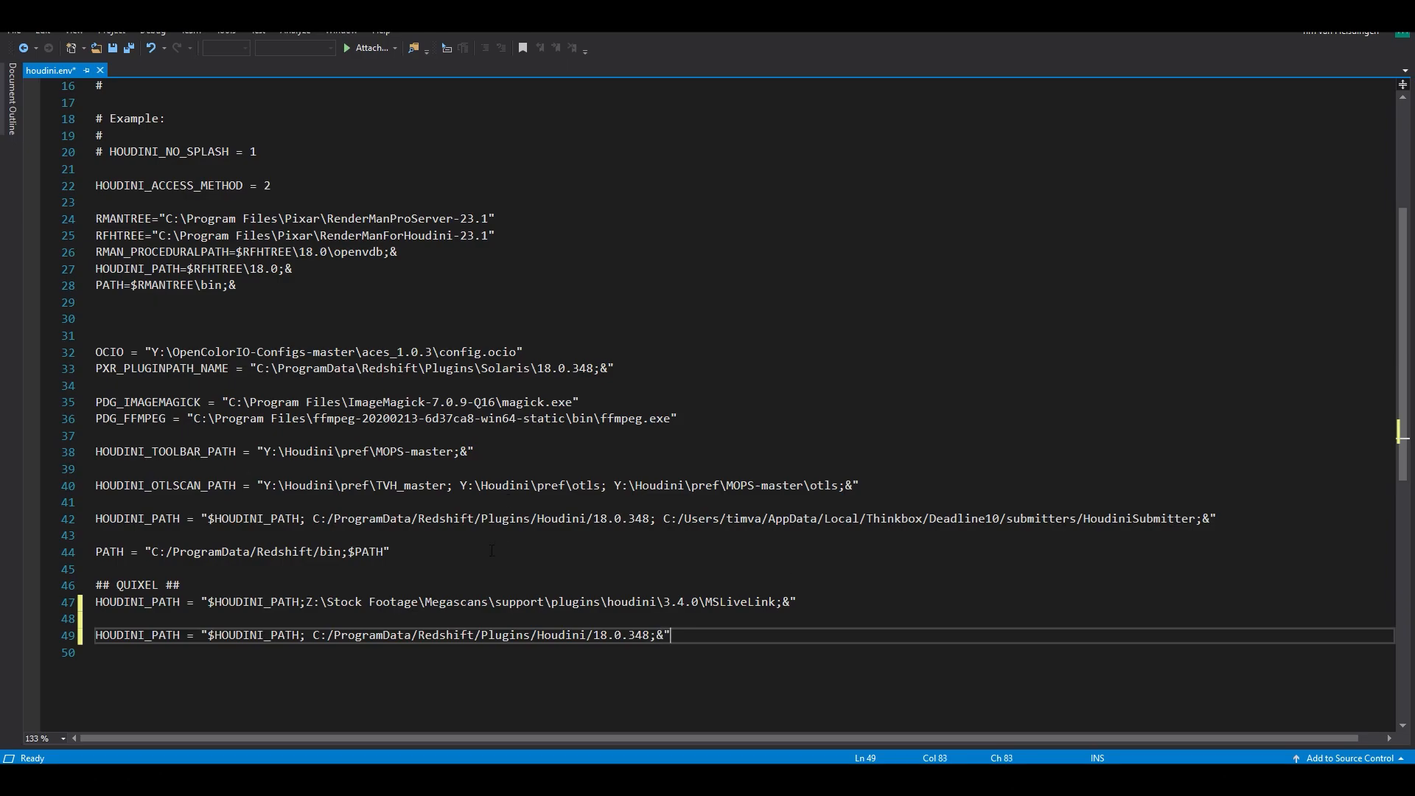
- Append a copy of the Redshift bin entry below it: PATH = "C:/ProgramData/Redshift/bin;$PATH"
drag(392, 552, 90, 558)
key(ctrl+c)
click(714, 635)
key(Return)
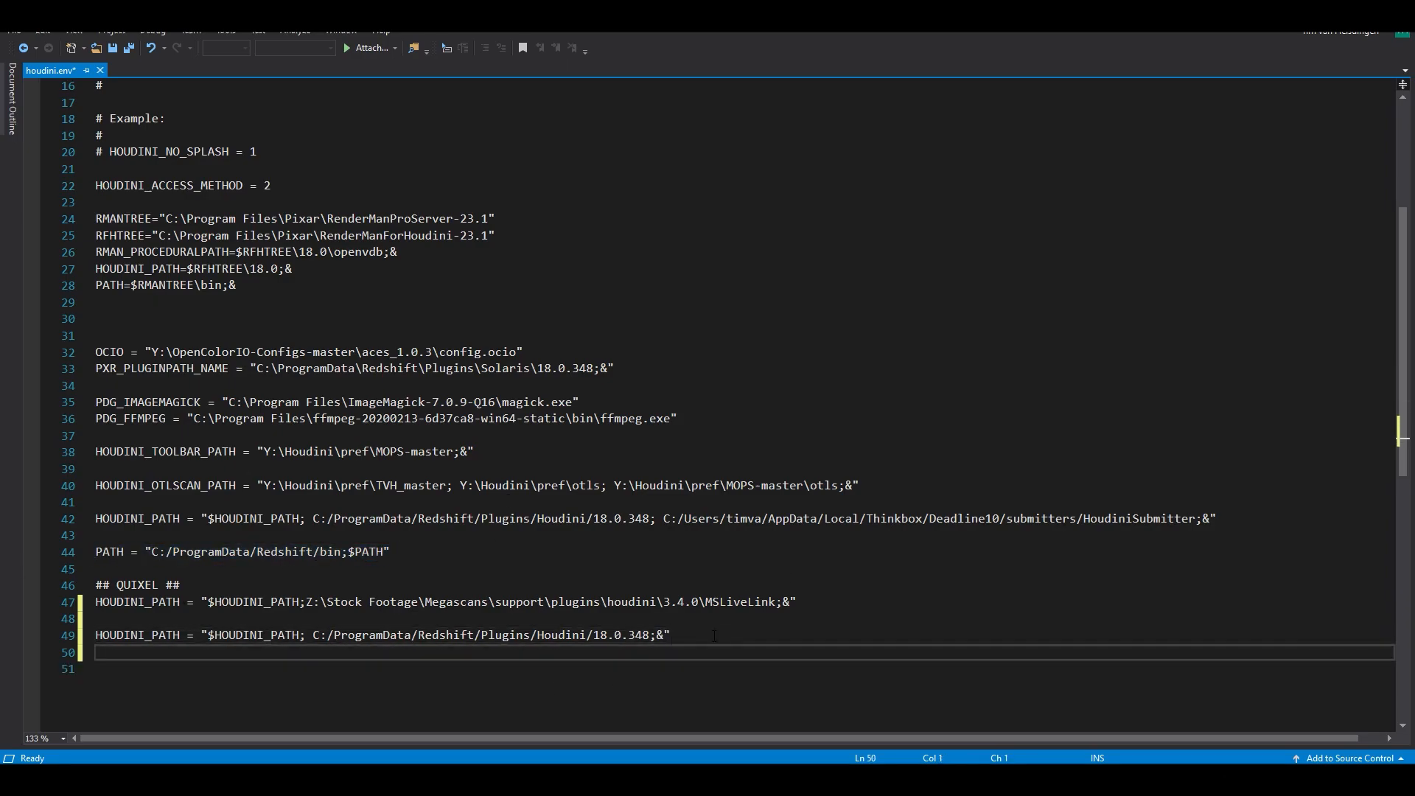
key(ctrl+v)
drag(86, 634, 467, 699)
click(603, 637)
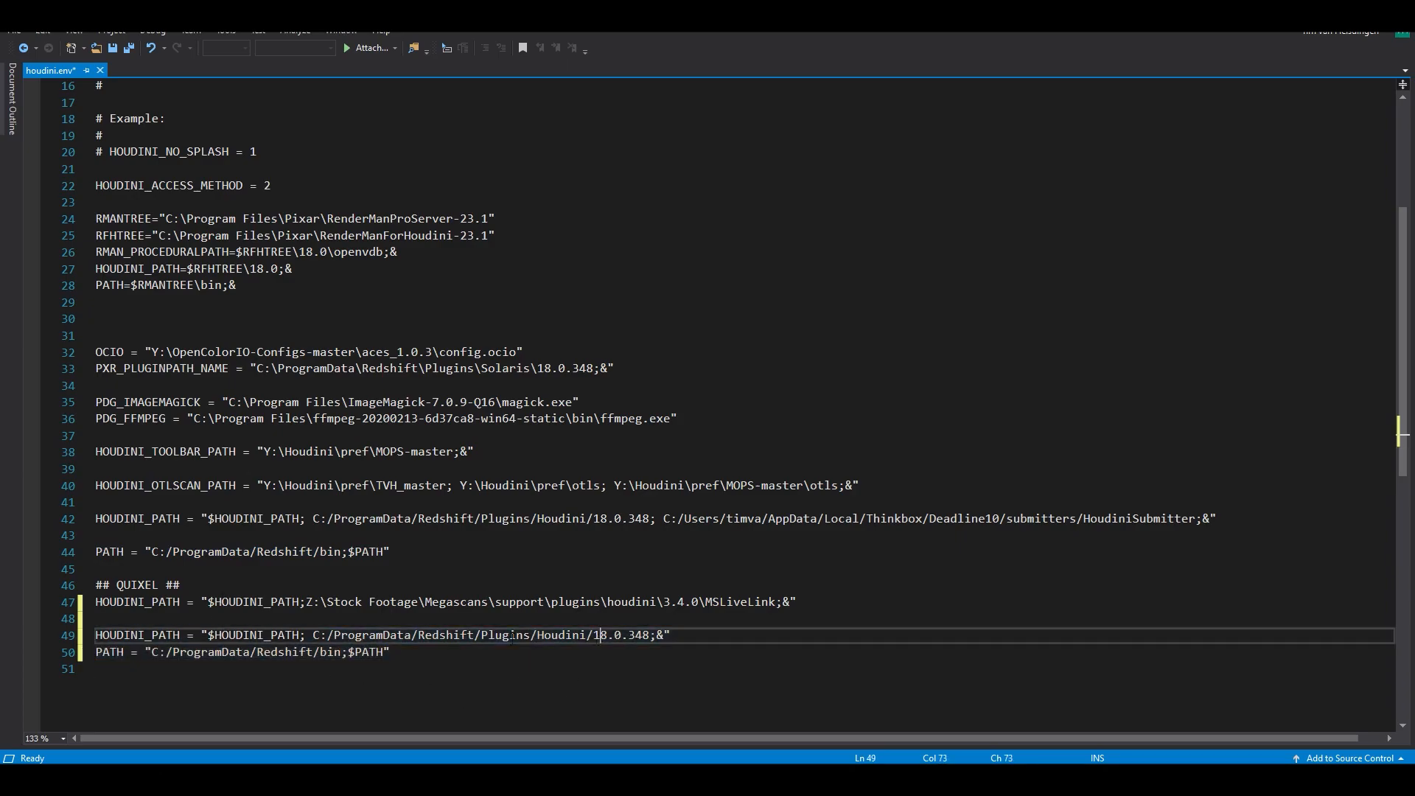
drag(651, 635, 594, 638)
key(ctrl+c)
mouse_move(1102, 782)
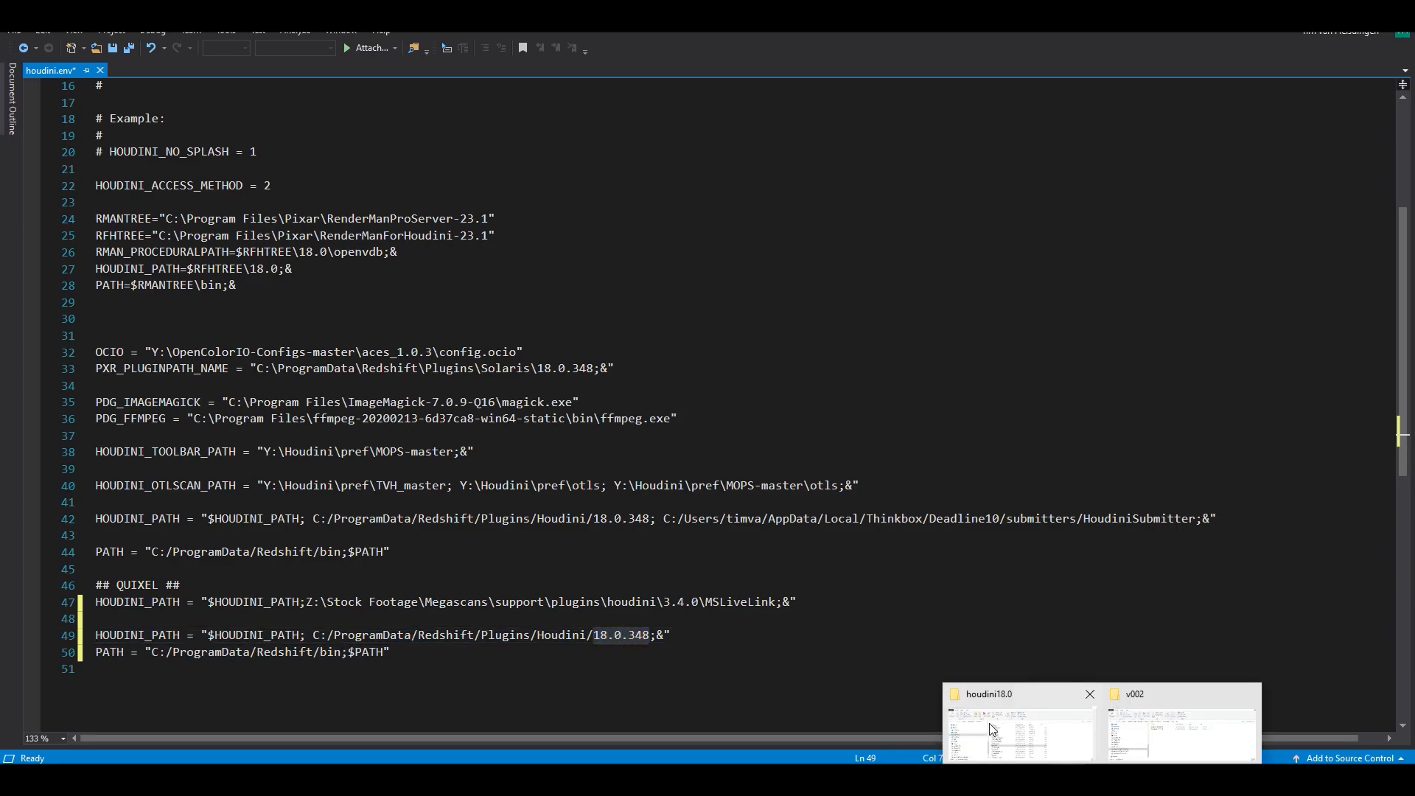
click(991, 730)
key(alt+d)
key(ctrl+v)
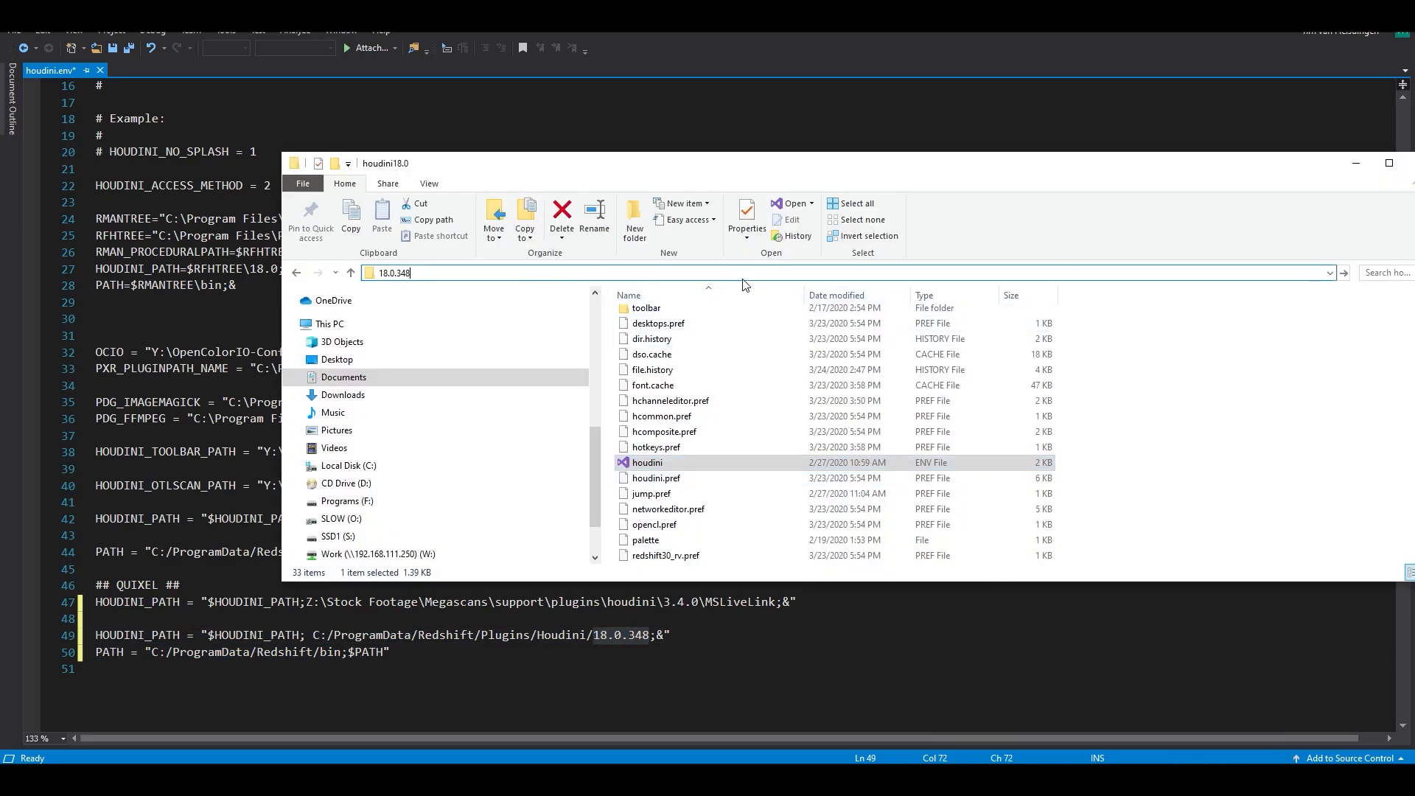
key(Escape)
click(536, 627)
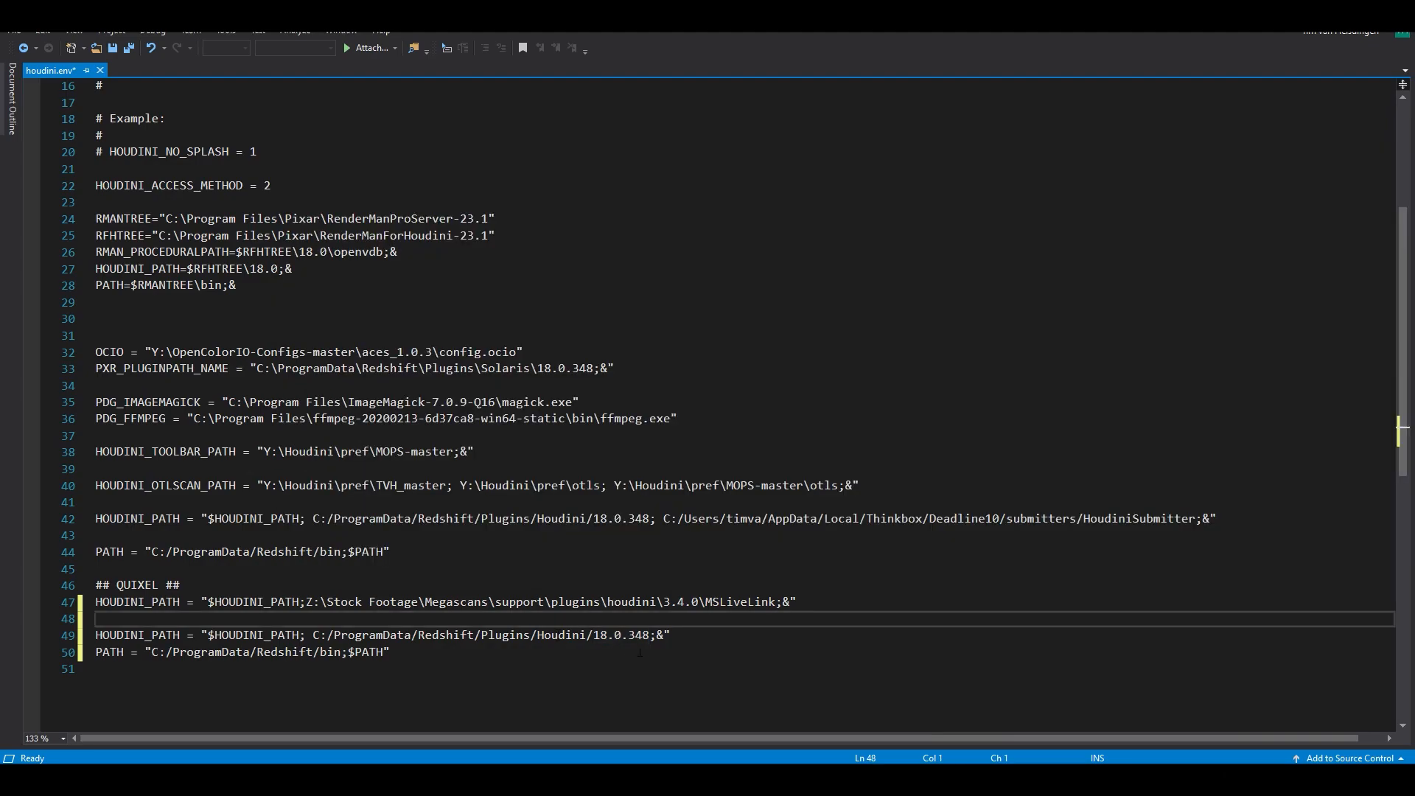
- Copy the plugin path from the new HOUDINI_PATH line and open C:/ProgramData/Redshift/Plugins/Houdini/18.0.348 in File Explorer
drag(651, 638, 319, 635)
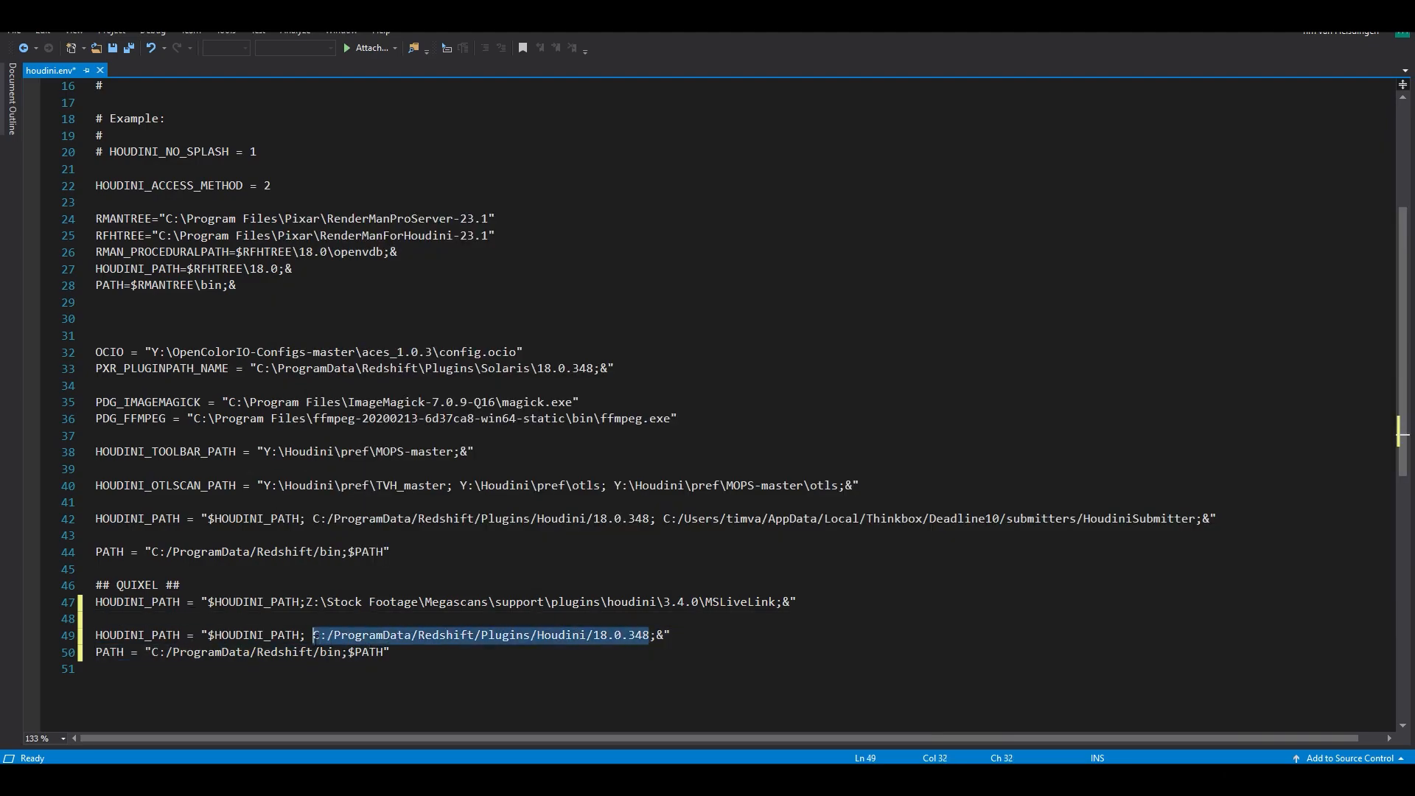
mouse_move(1102, 779)
click(1049, 746)
click(855, 272)
text(C:/ProgramData/Redshift/Plugins/Houdini/18.0.348)
key(Return)
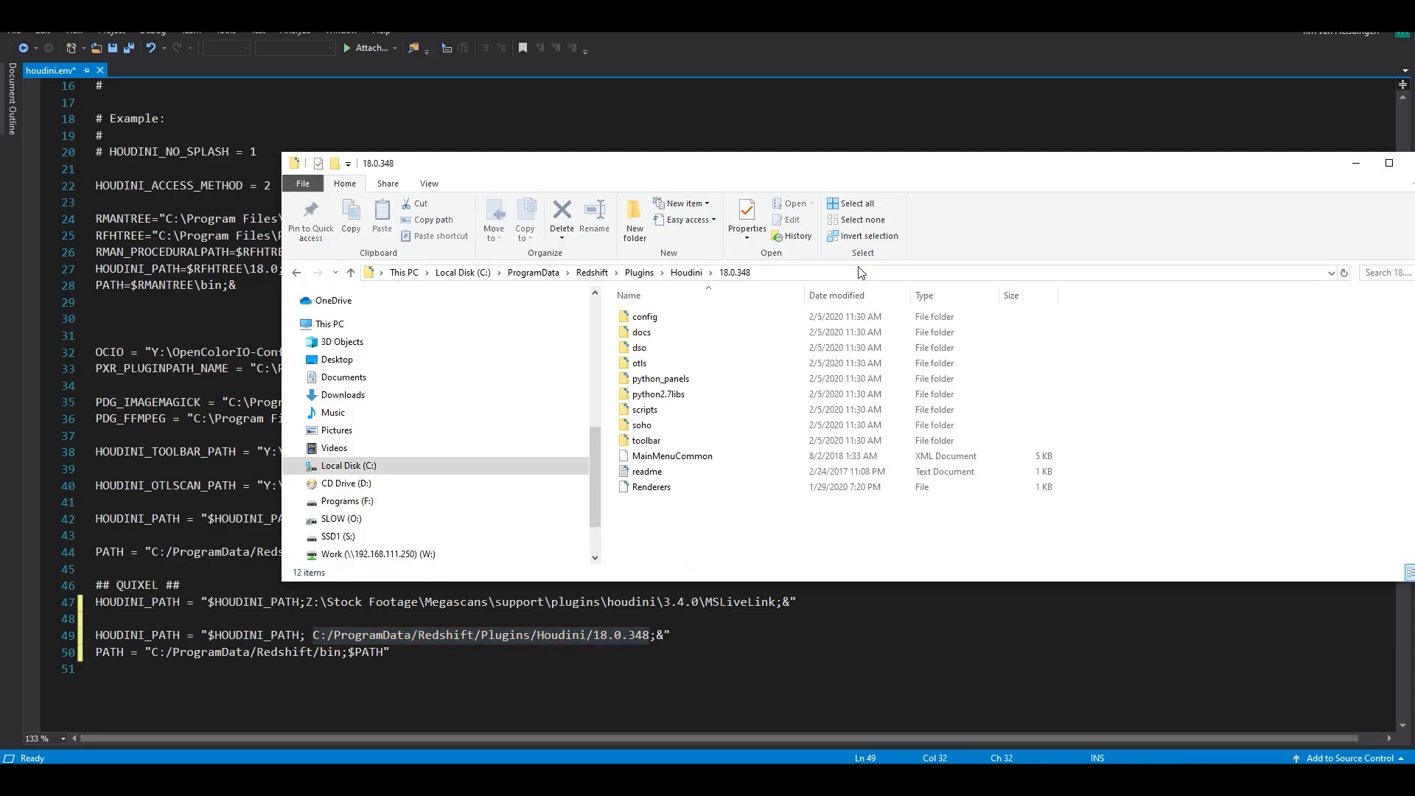
- Examine the version folders in Redshift's Houdini plugins folder, pick out 18.0.348, and return to houdini.env
click(692, 273)
drag(707, 464, 654, 298)
click(691, 471)
click(654, 426)
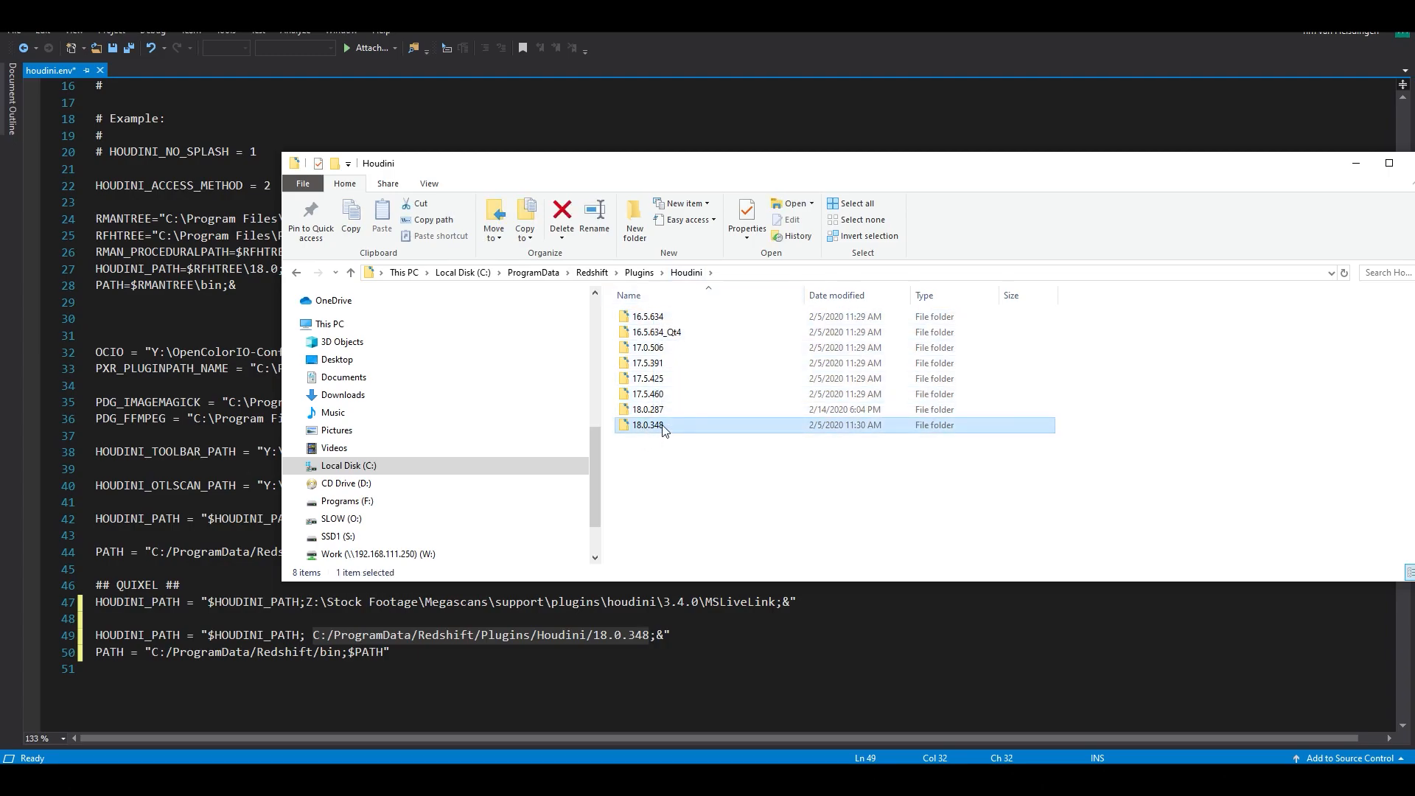
click(676, 507)
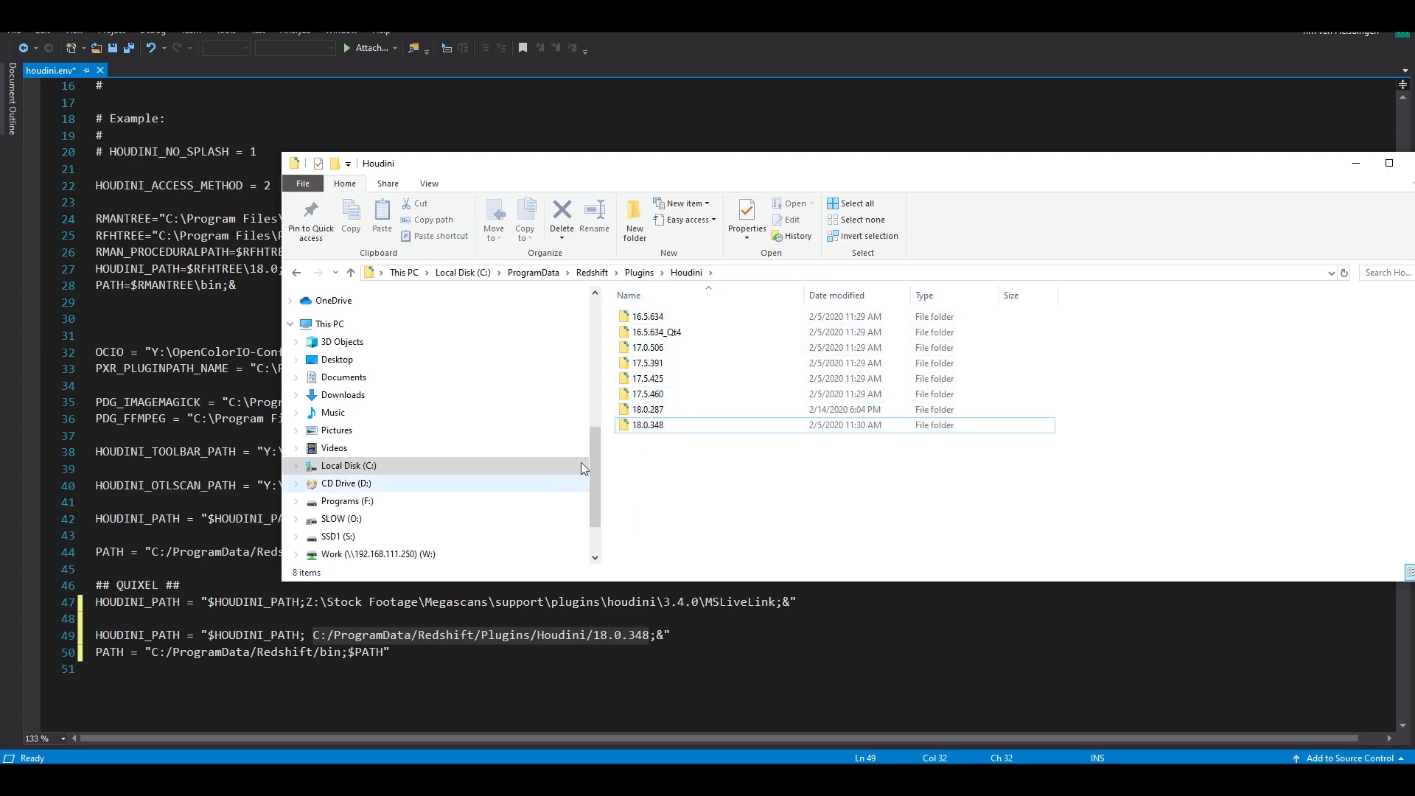
click(664, 429)
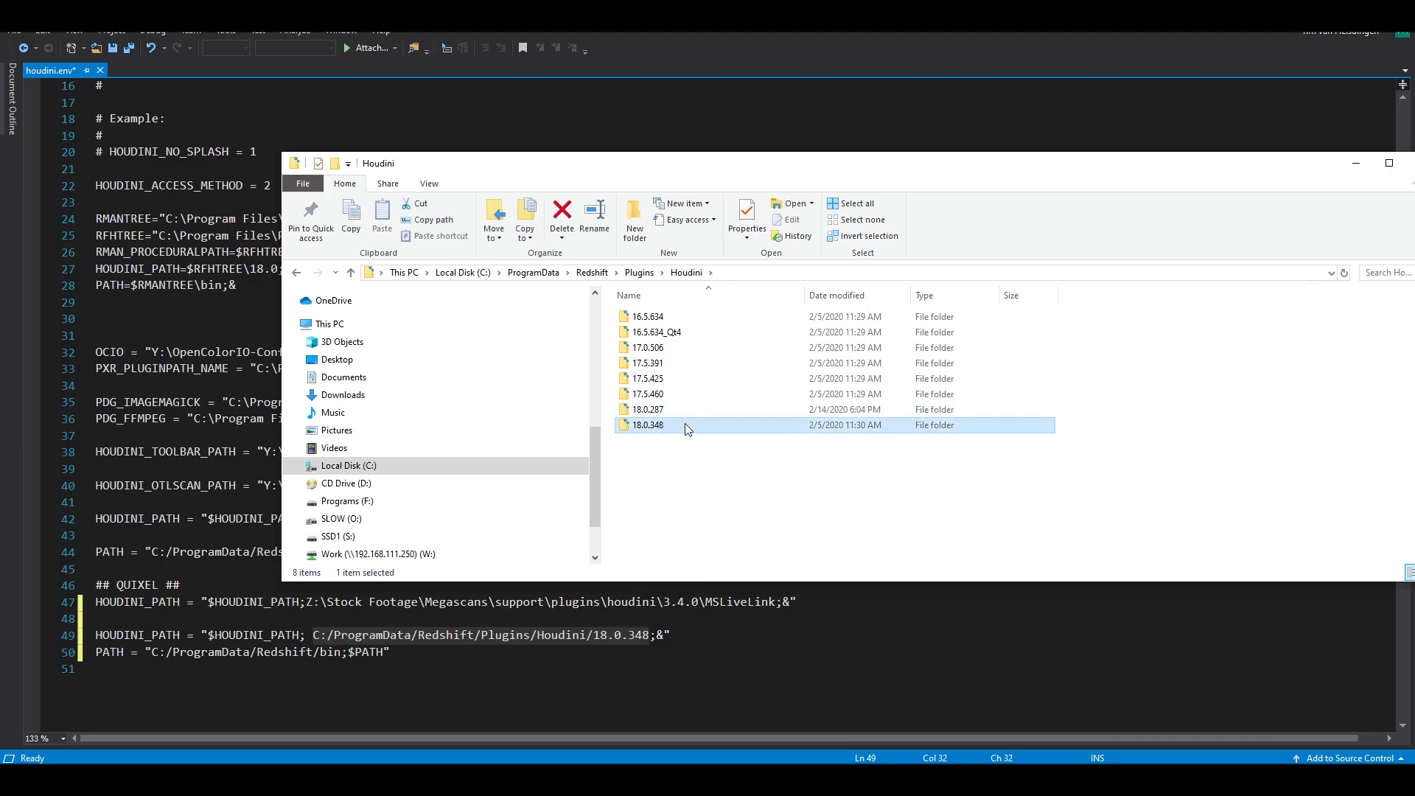
click(736, 689)
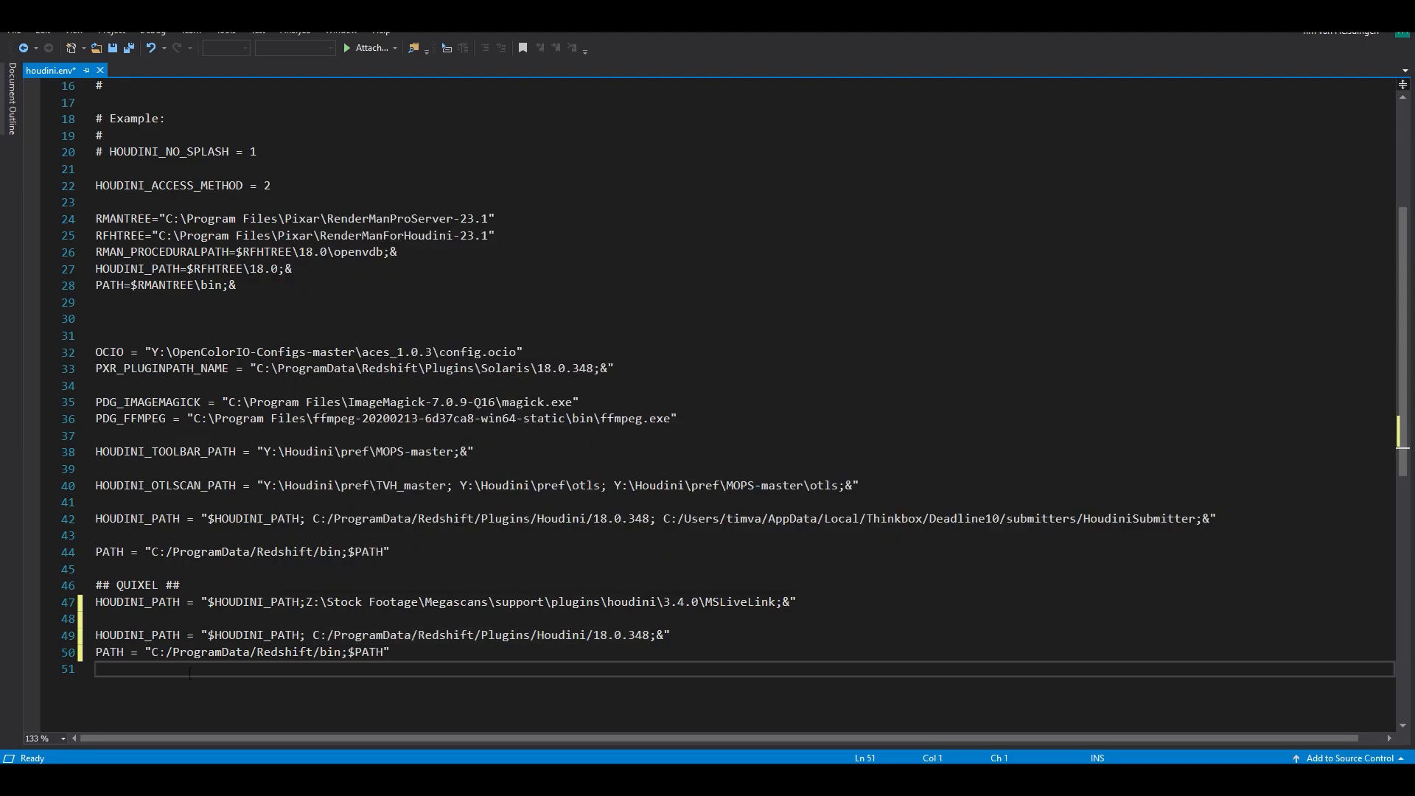
- Delete the duplicated Redshift HOUDINI_PATH and PATH lines at the end of houdini.env
drag(405, 658, 103, 635)
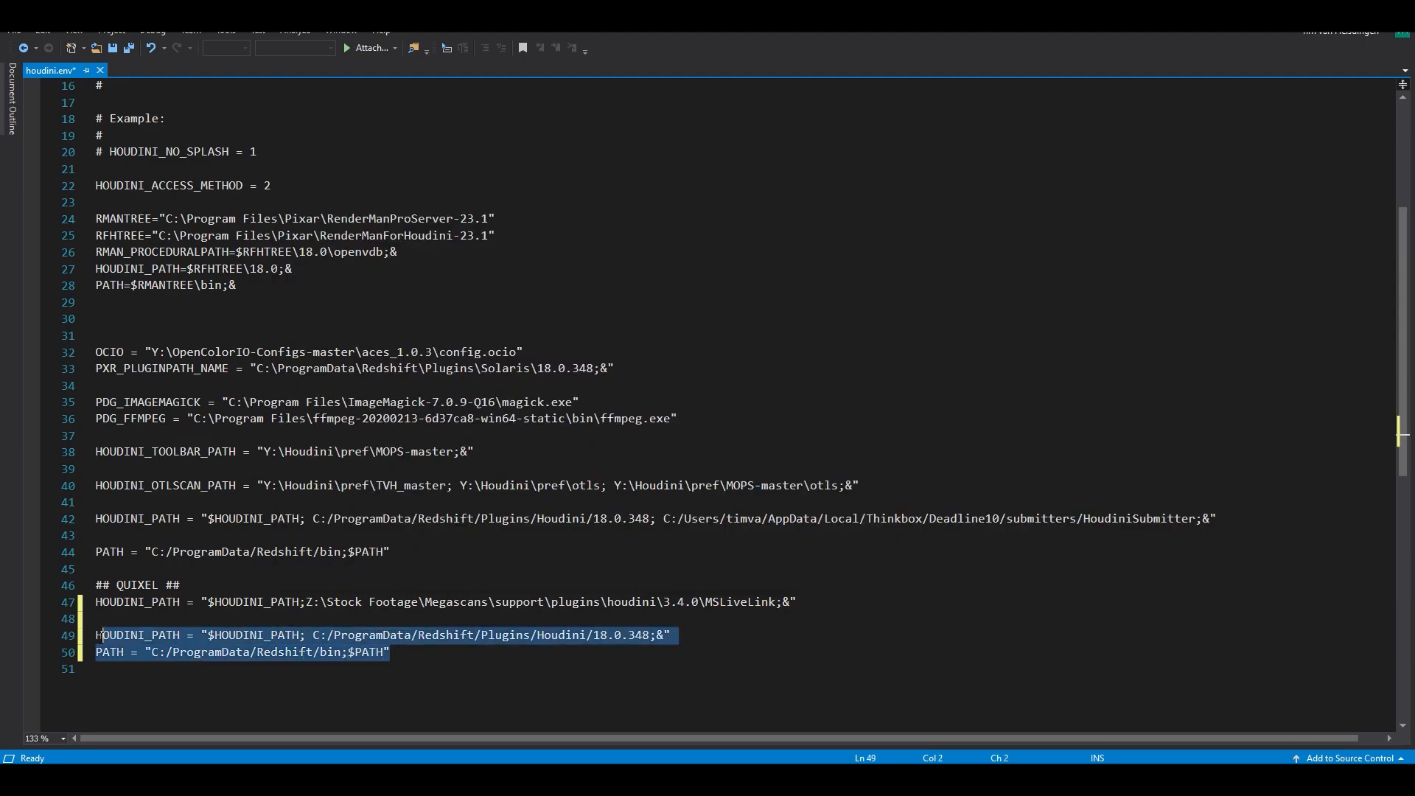
key(BackSpace)
key(BackSpace)
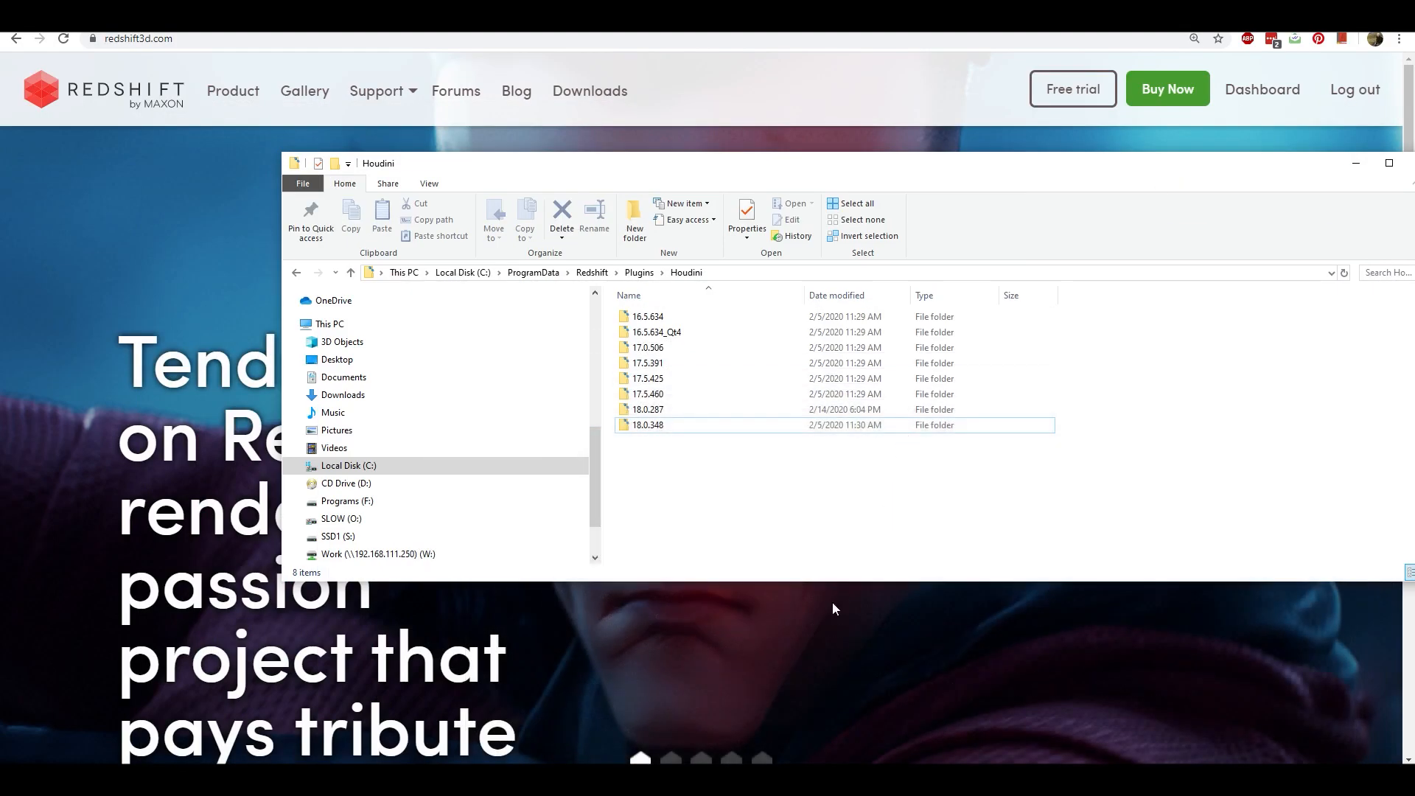
- Switch to Houdini with its empty object-level scene
click(599, 780)
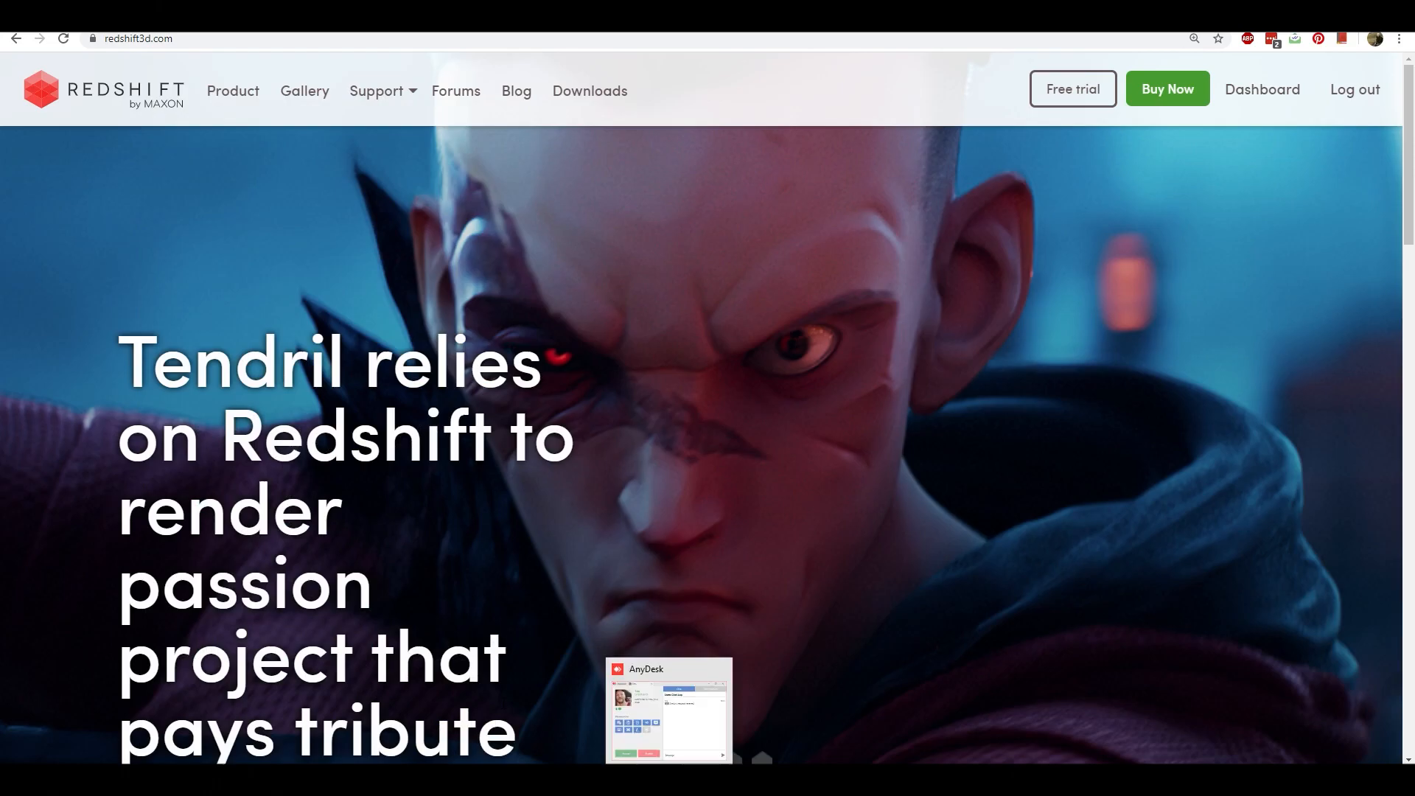
click(553, 723)
drag(589, 532, 560, 413)
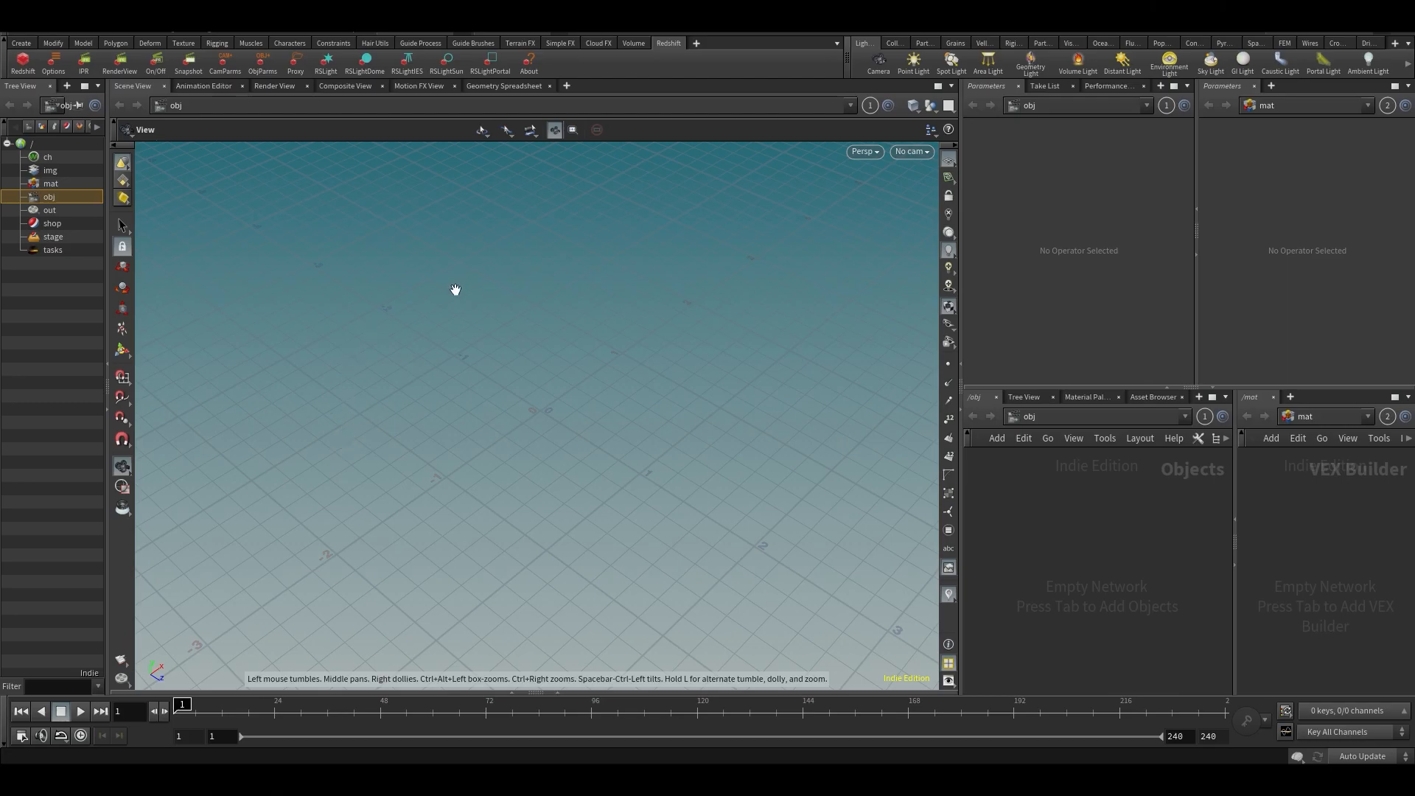
drag(265, 420, 406, 419)
drag(583, 612, 578, 570)
mouse_move(666, 461)
mouse_down()
mouse_move(685, 487)
mouse_move(657, 477)
mouse_move(662, 460)
mouse_move(645, 503)
mouse_move(607, 471)
mouse_move(600, 516)
mouse_move(640, 479)
mouse_move(626, 477)
mouse_move(651, 481)
mouse_up()
middle_drag(683, 511, 648, 436)
mouse_move(921, 780)
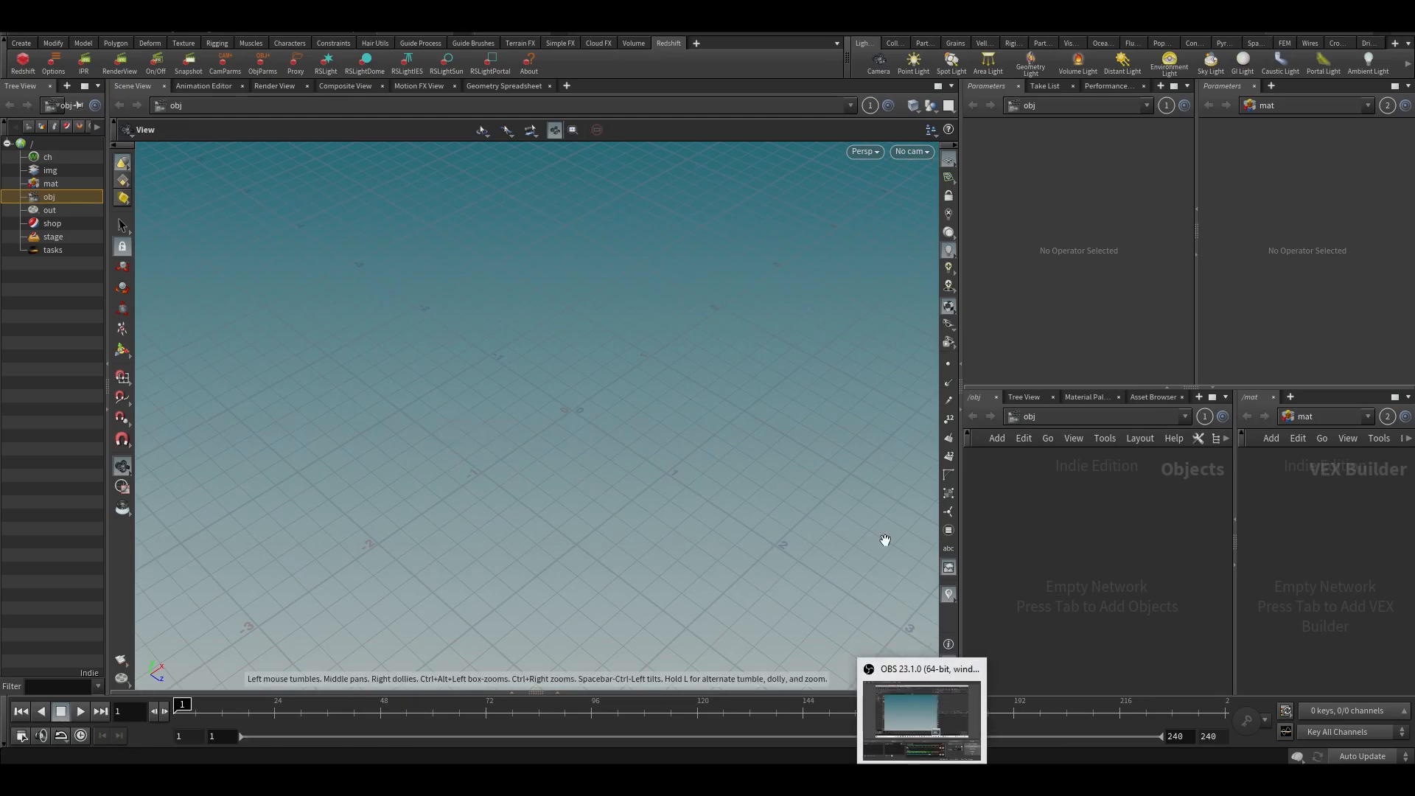
drag(872, 531, 851, 504)
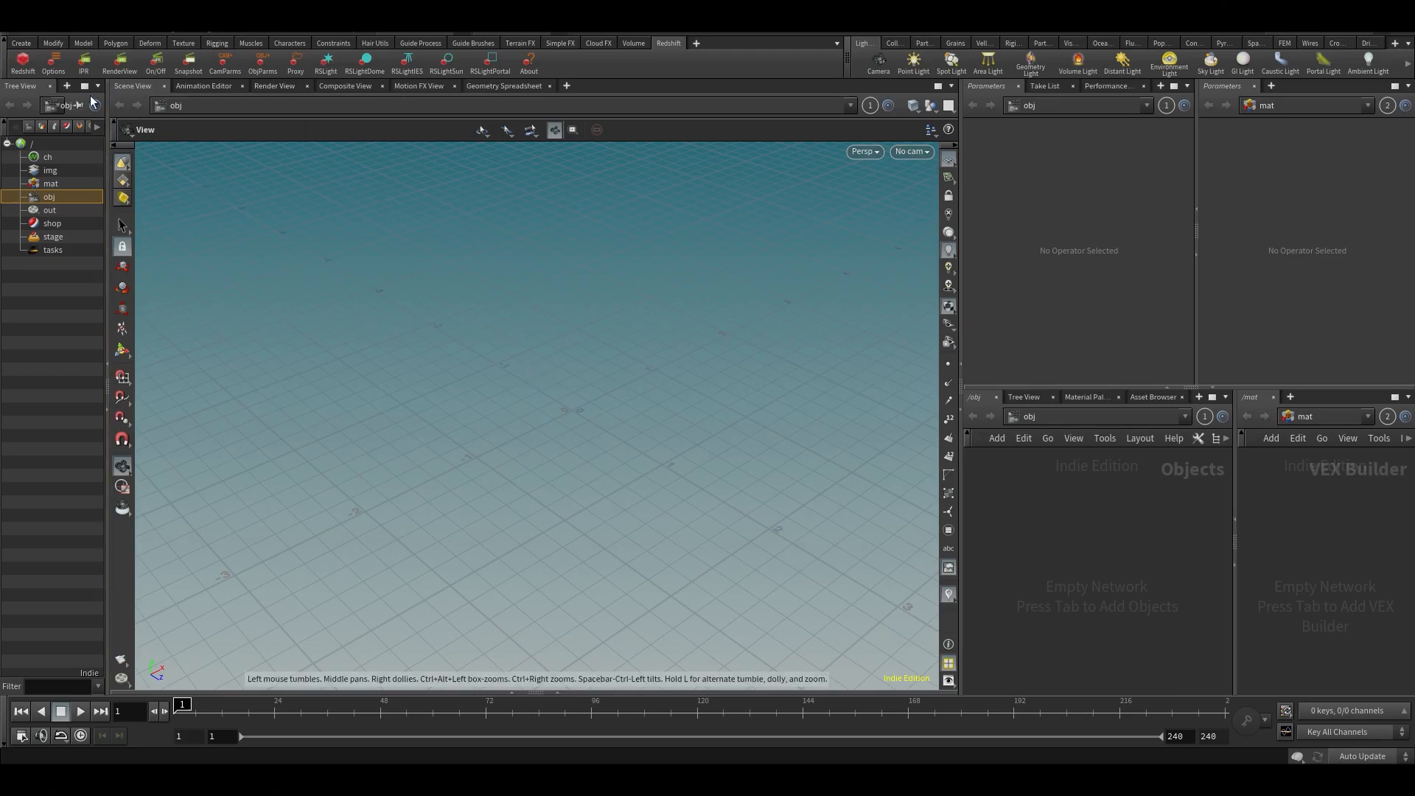
- Create a polygon grid at the world origin as the ground plane
click(16, 43)
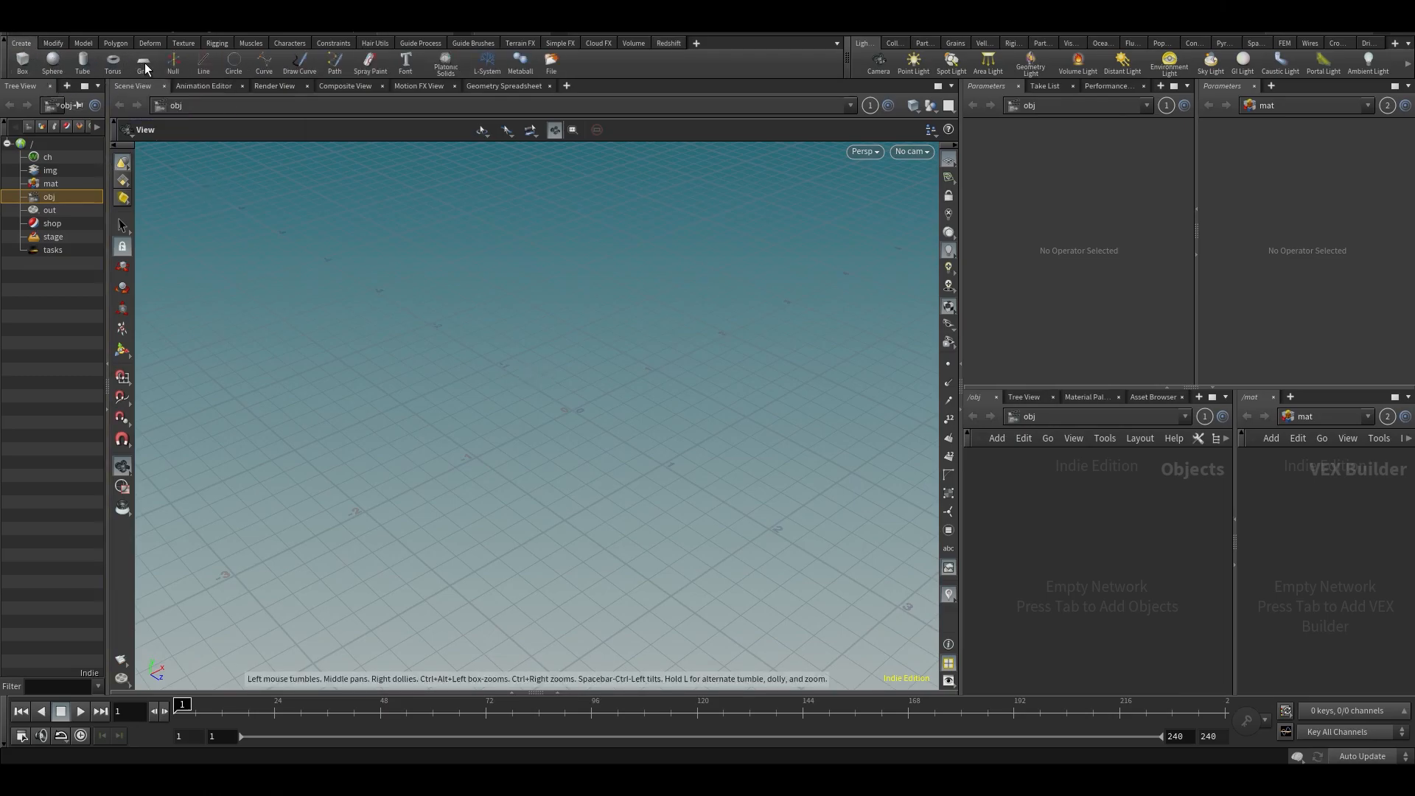
click(143, 62)
key(Return)
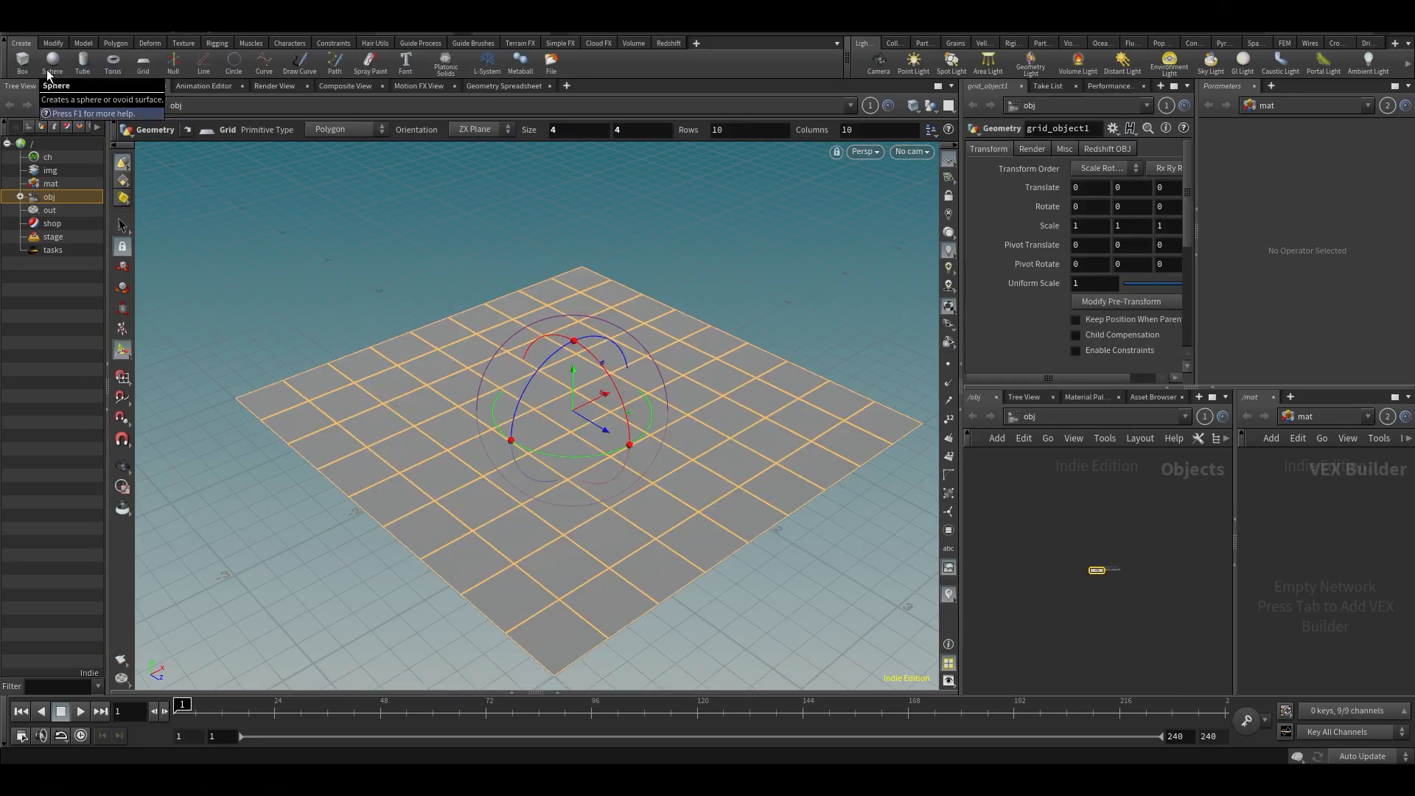
- Create a polygon sphere at the origin and raise it above the grid to about 0.59 in Y
click(52, 62)
key(Return)
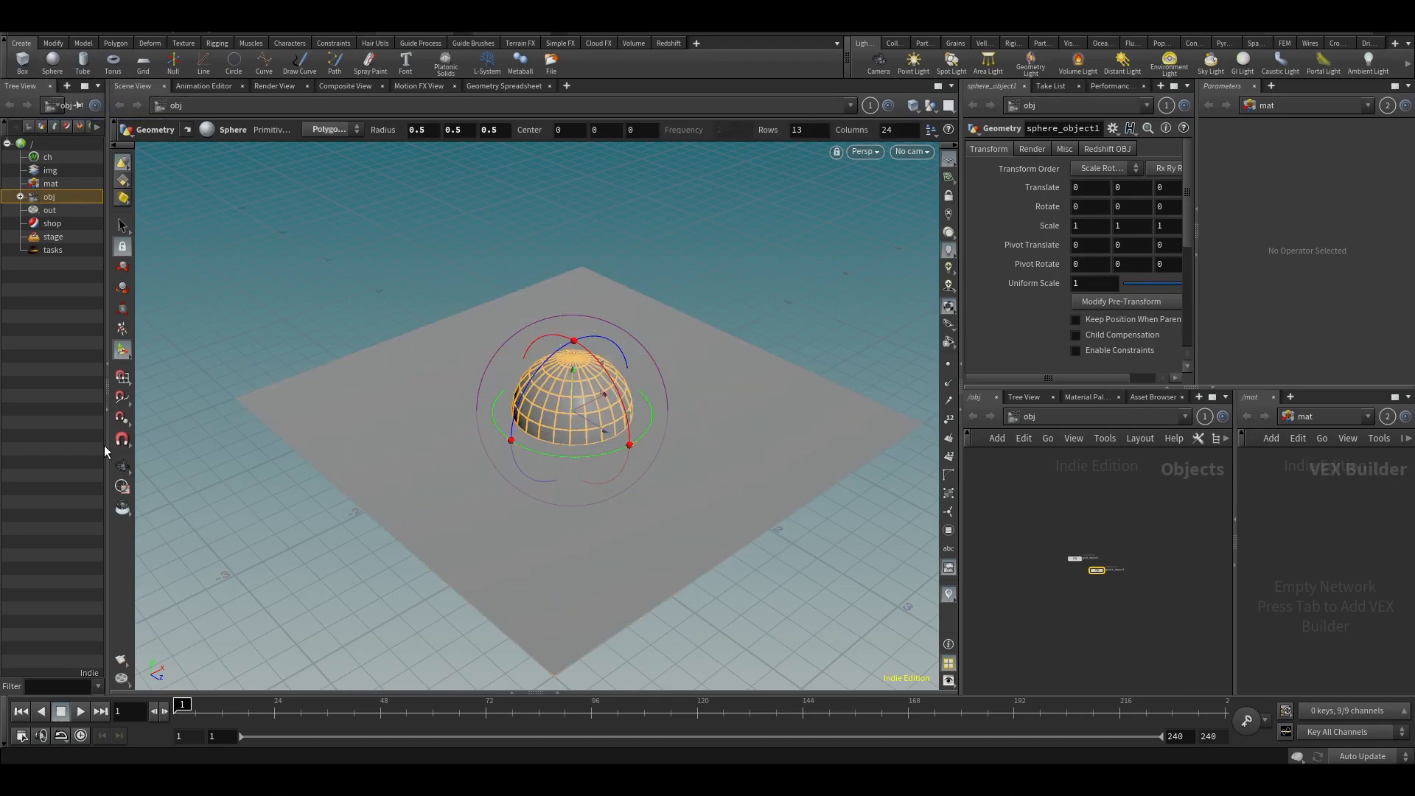
drag(575, 382, 569, 316)
- Create a box and move it behind the sphere to about X 1.34, Y 0.54, Z -1.48
click(22, 62)
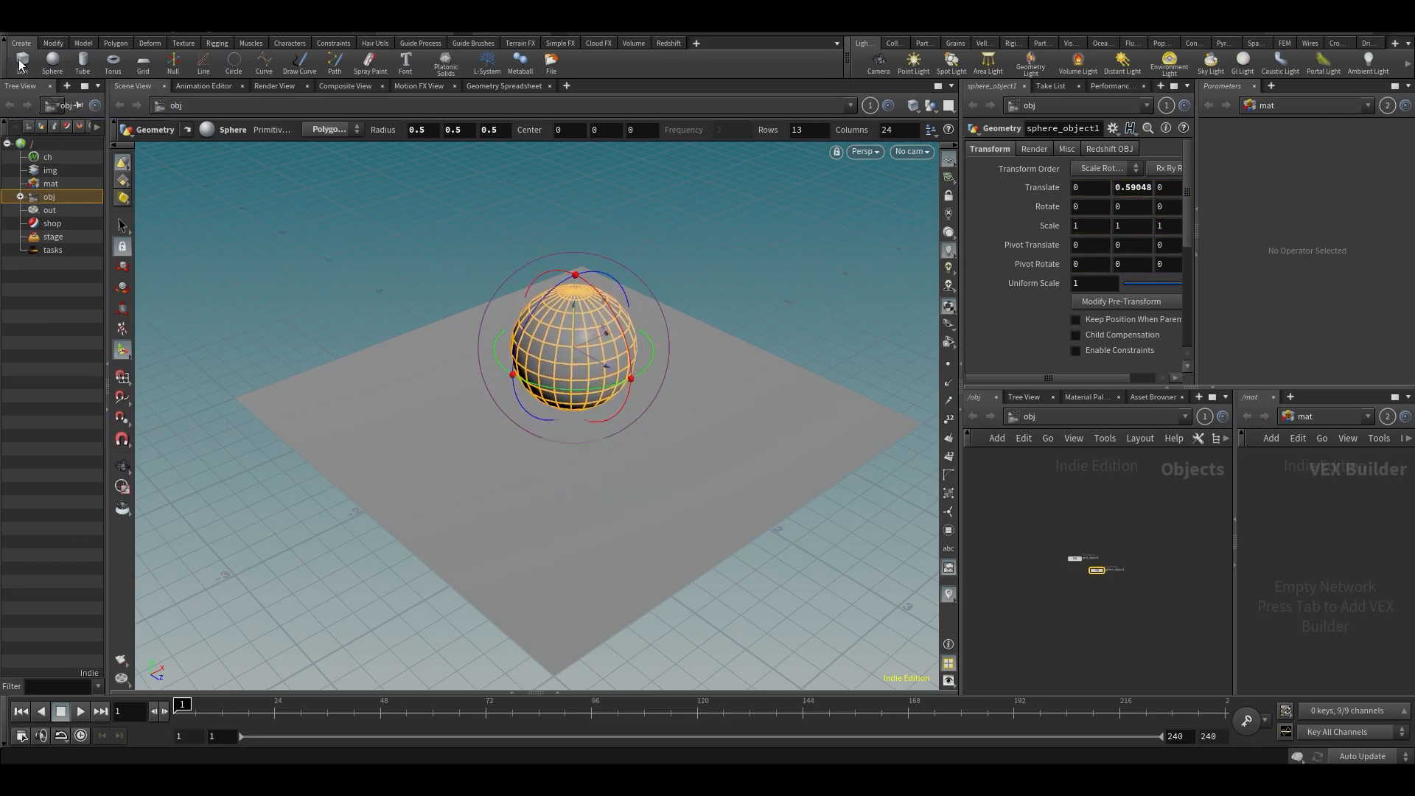
key(Return)
drag(603, 430, 570, 223)
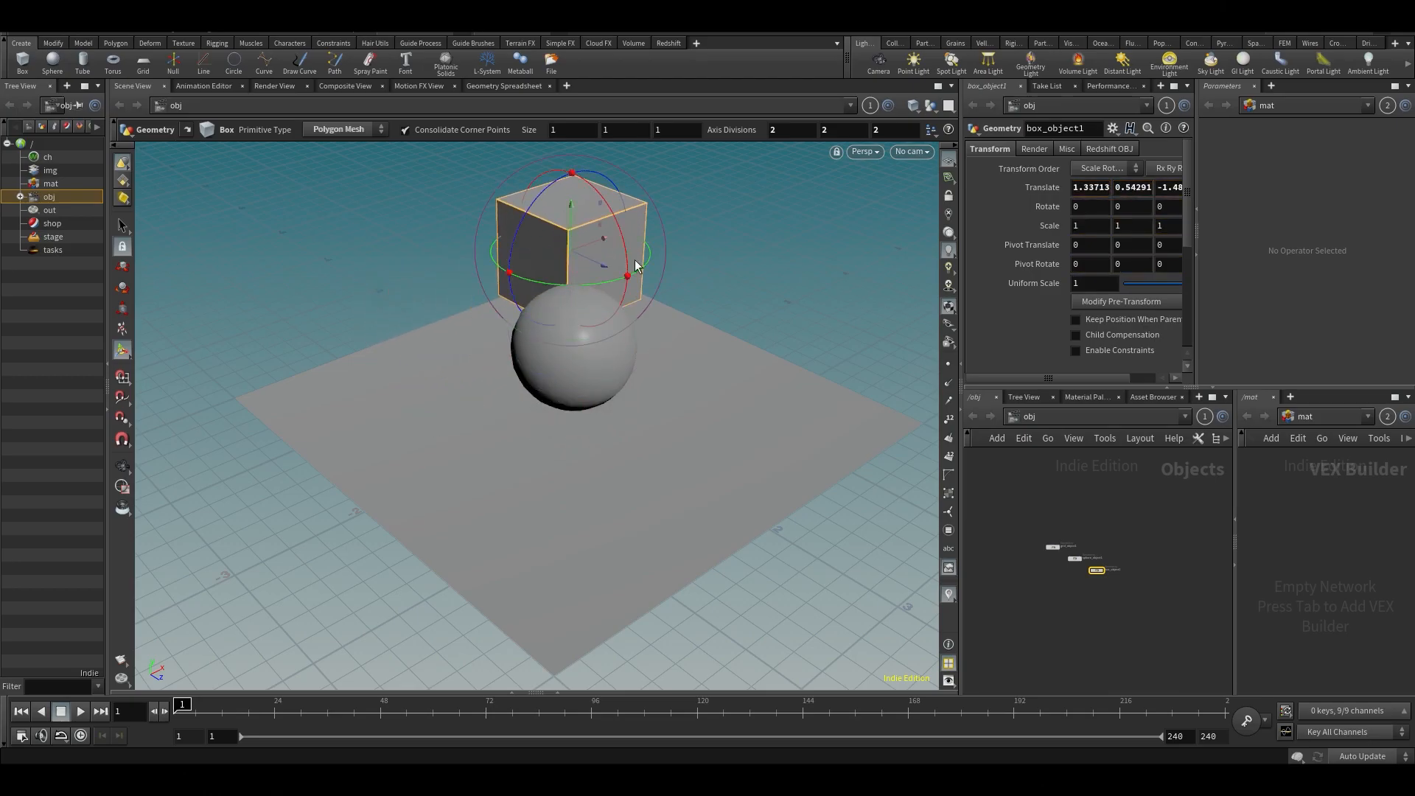
- Select the ground grid and set its uniform scale to 2.6
key(s)
click(644, 488)
key(h)
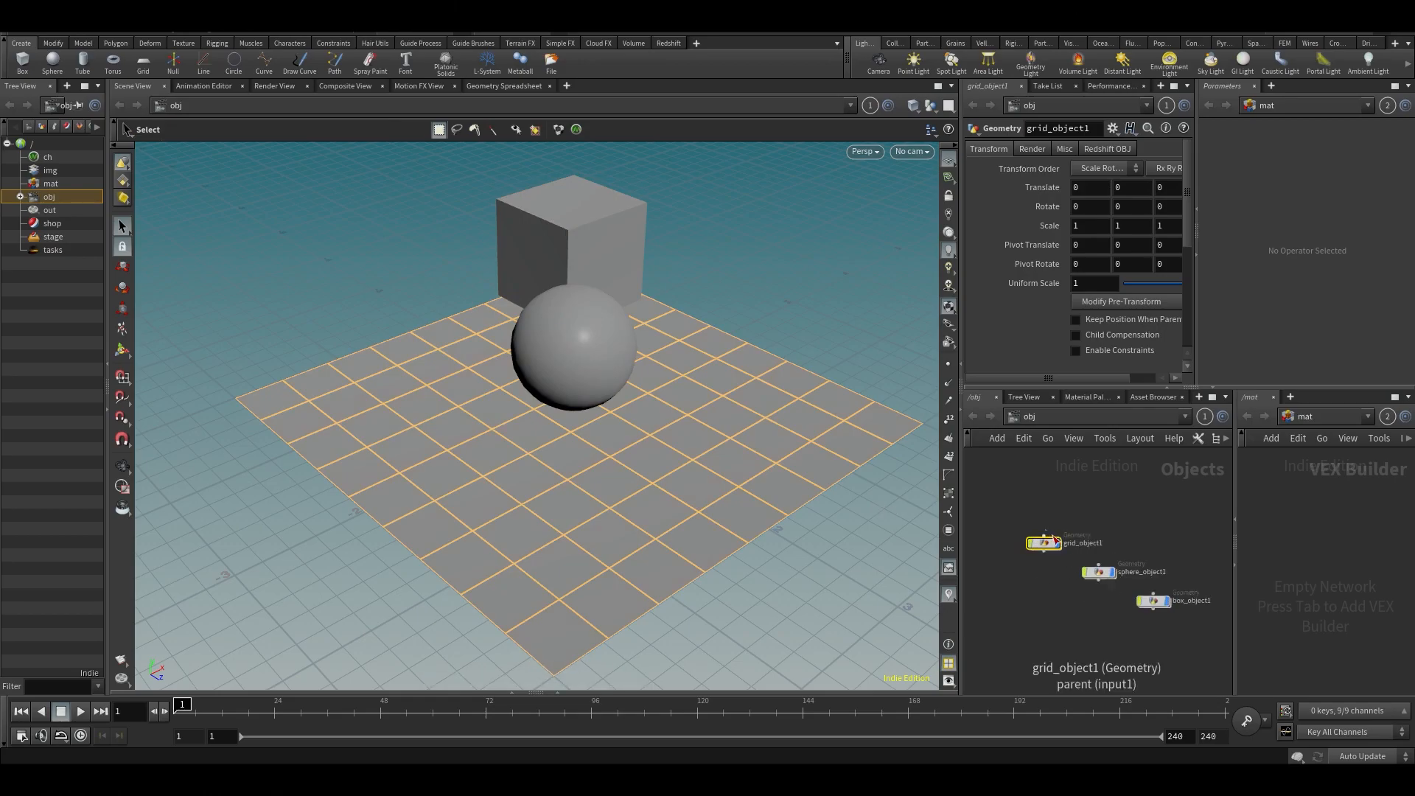
middle_drag(1087, 285, 1165, 288)
click(1080, 682)
alt+drag(679, 415, 709, 374)
click(914, 152)
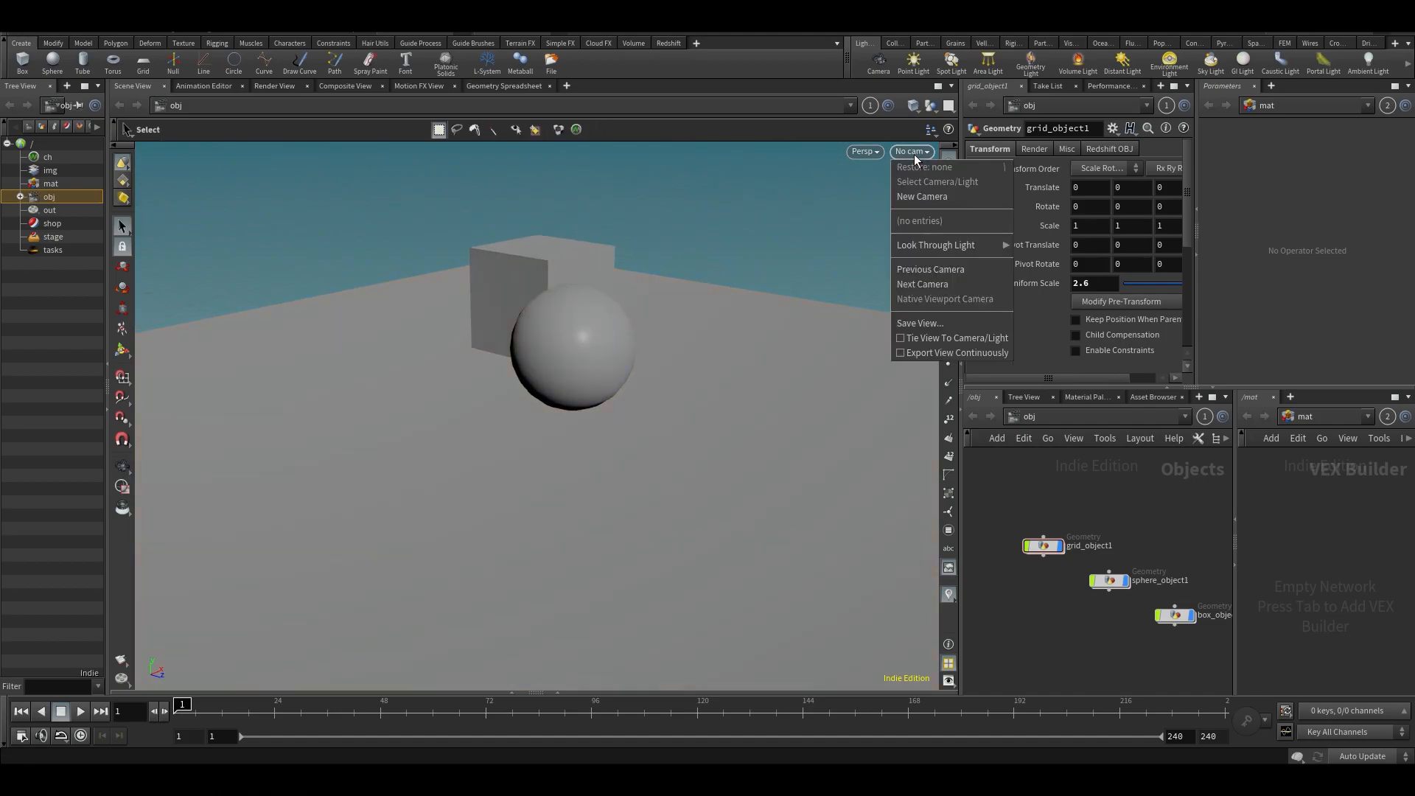
alt+drag(803, 157, 673, 391)
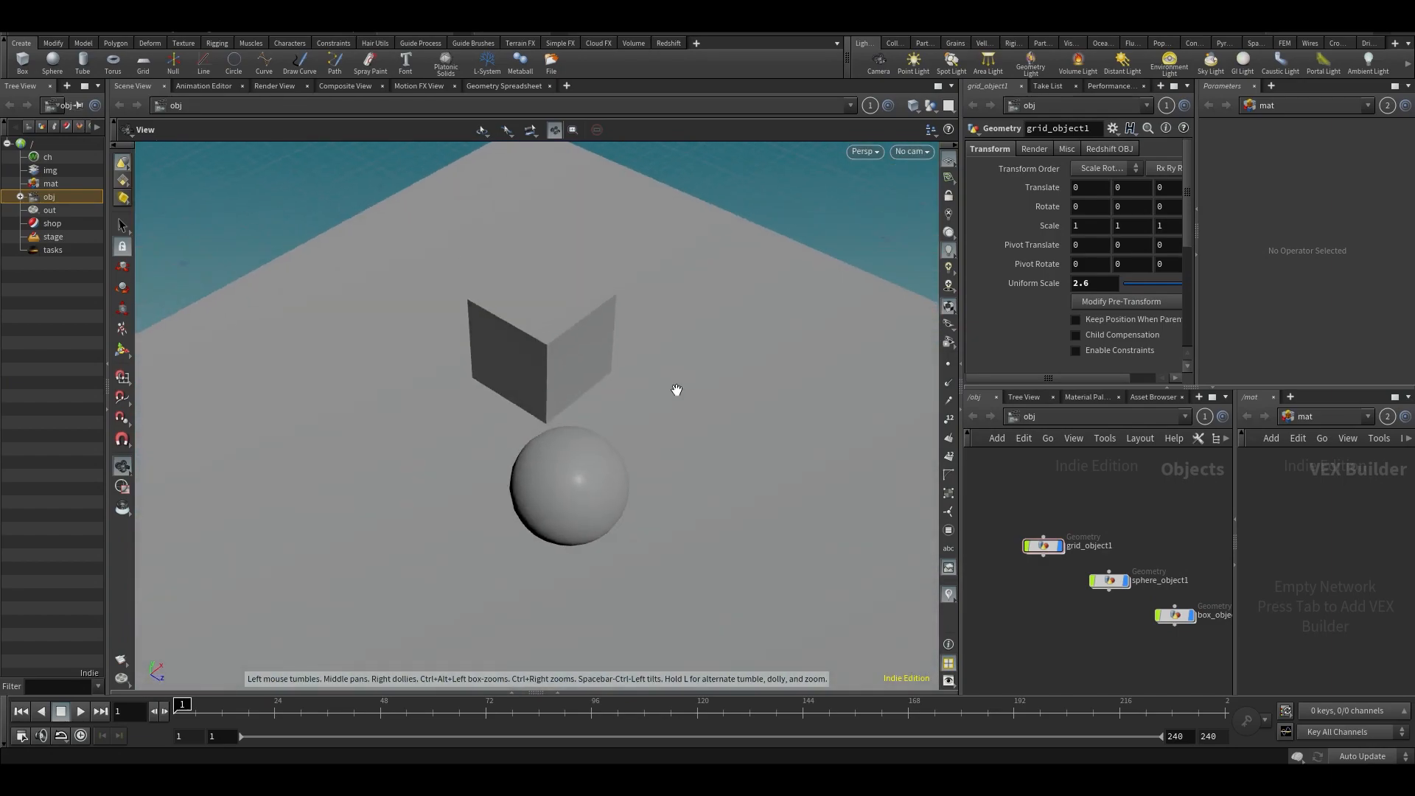
- Create a new camera from the current perspective view
key(s)
click(919, 155)
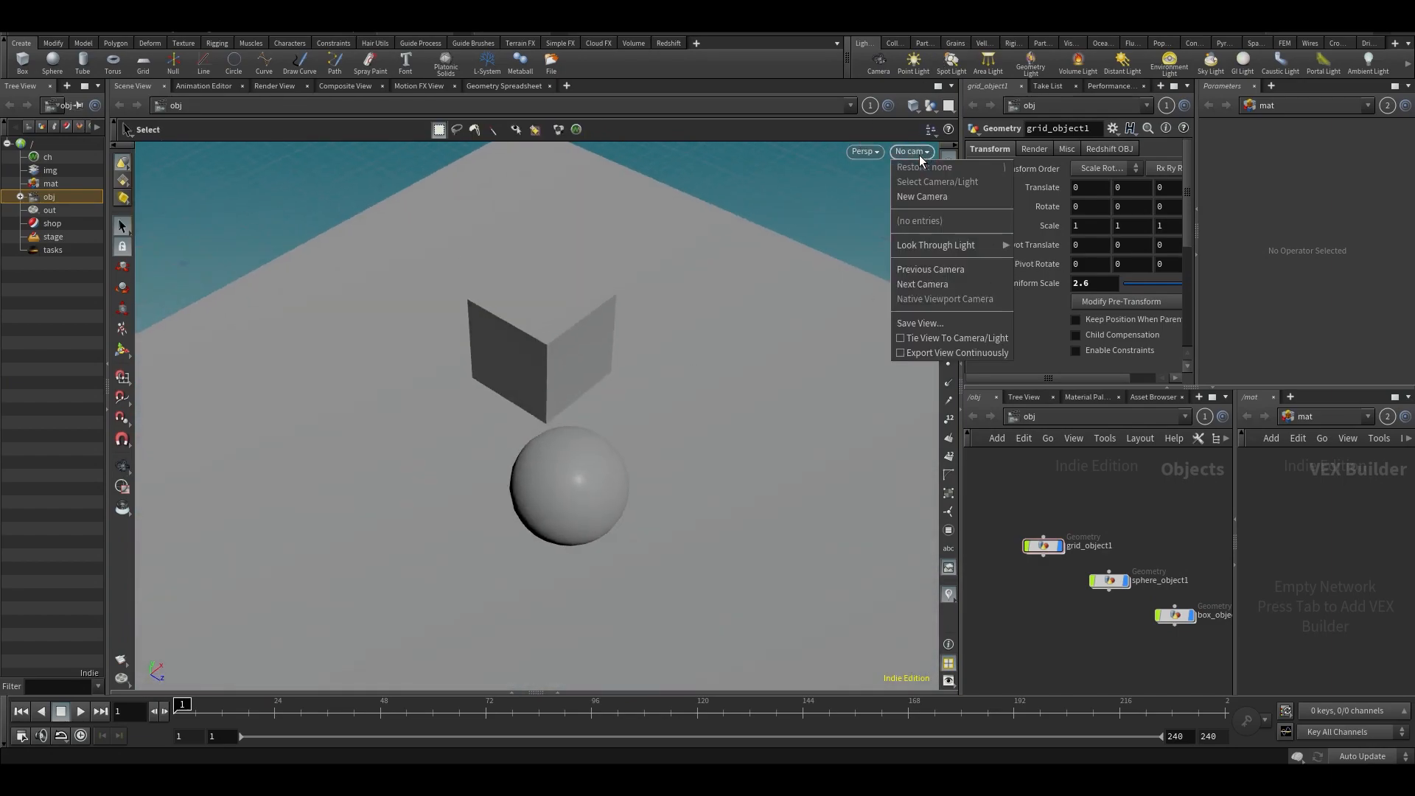
click(922, 197)
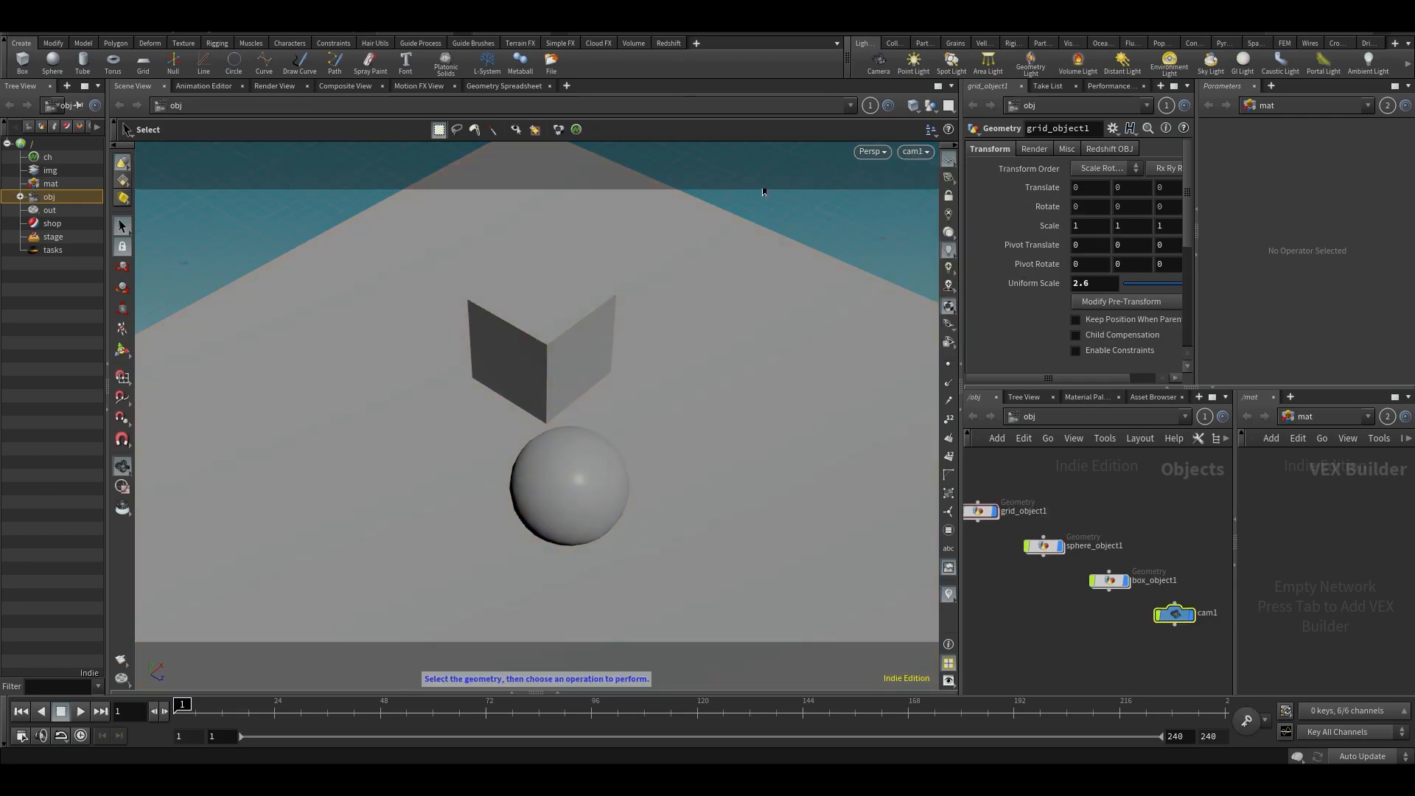
- Add two extra cameras, one from the current view and one through the object network, and delete both
click(879, 64)
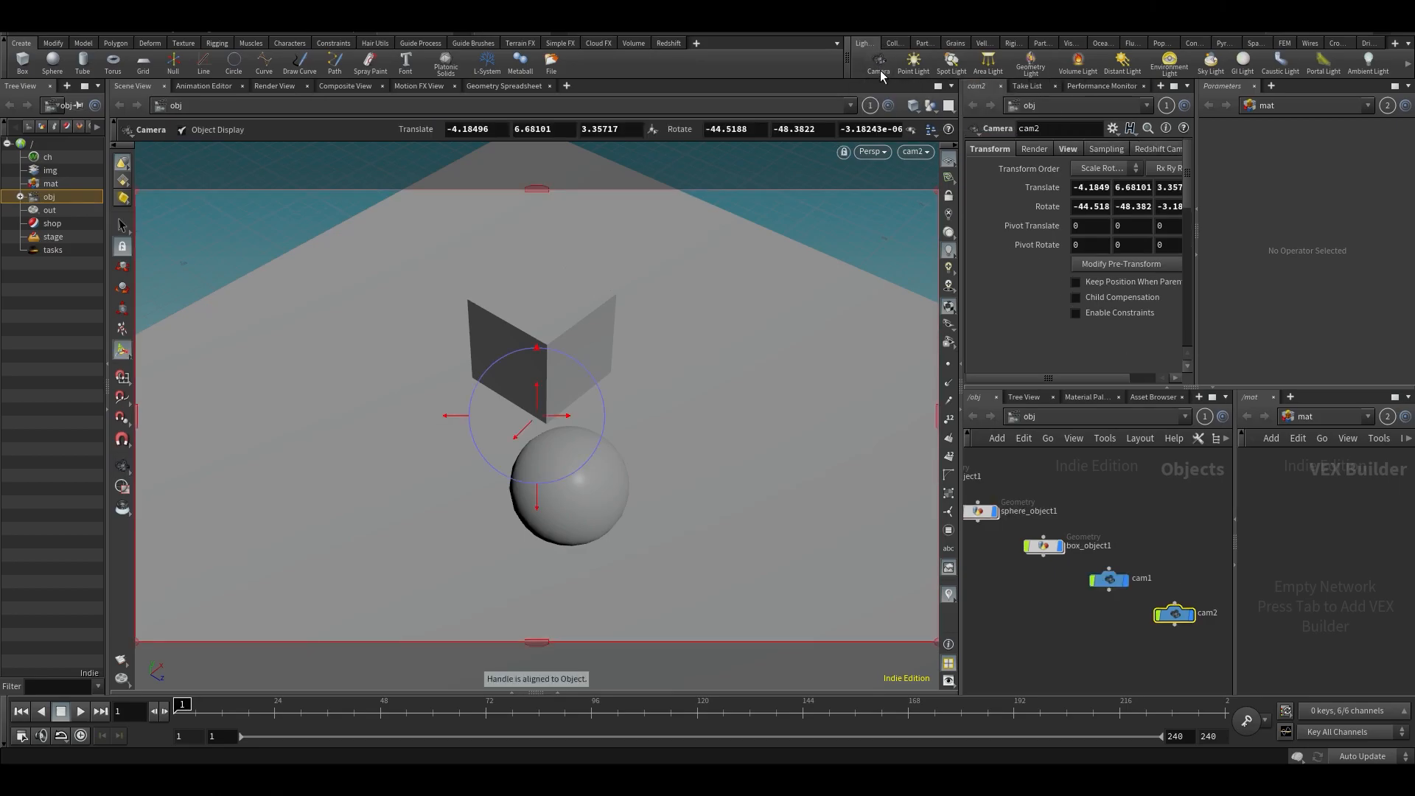
key(Tab)
text(came)
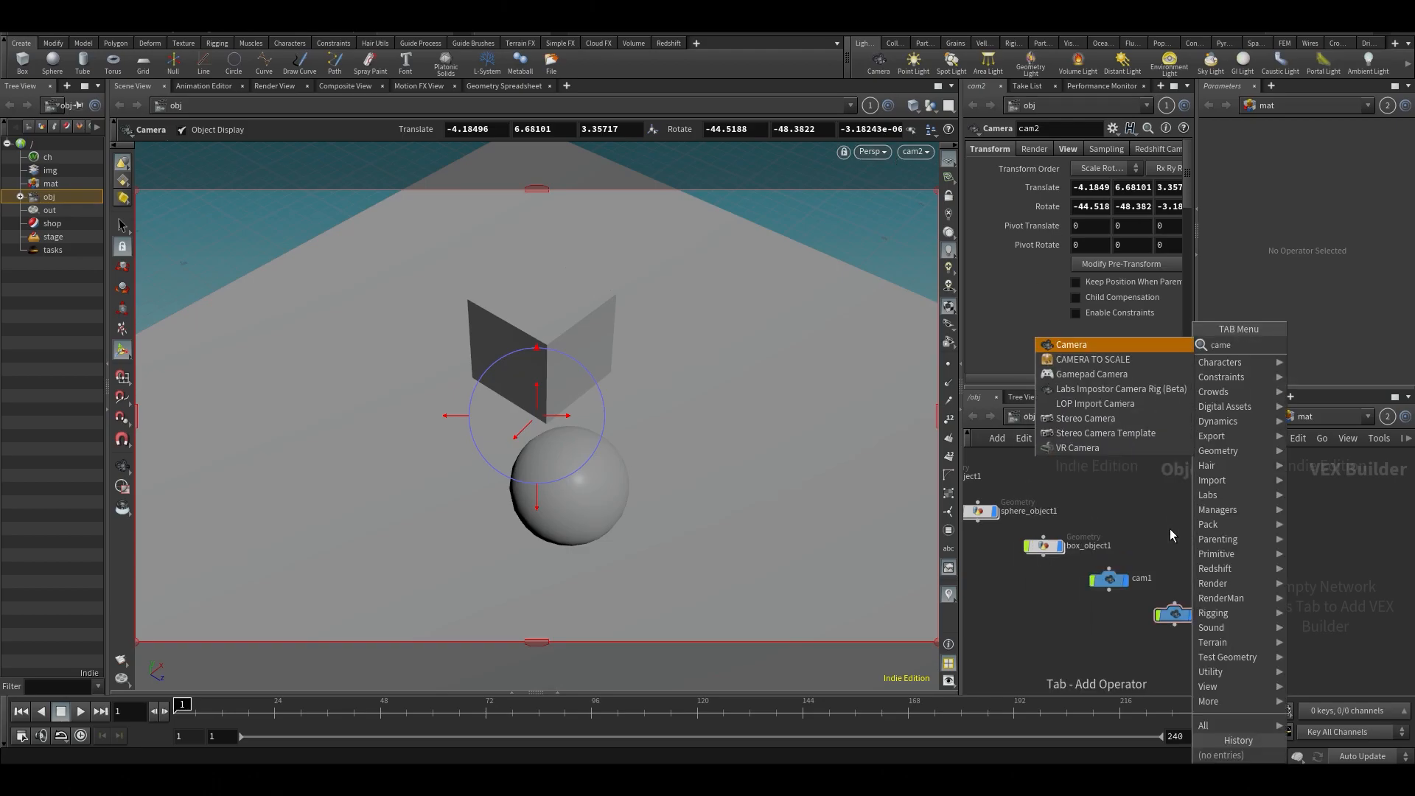
click(1105, 345)
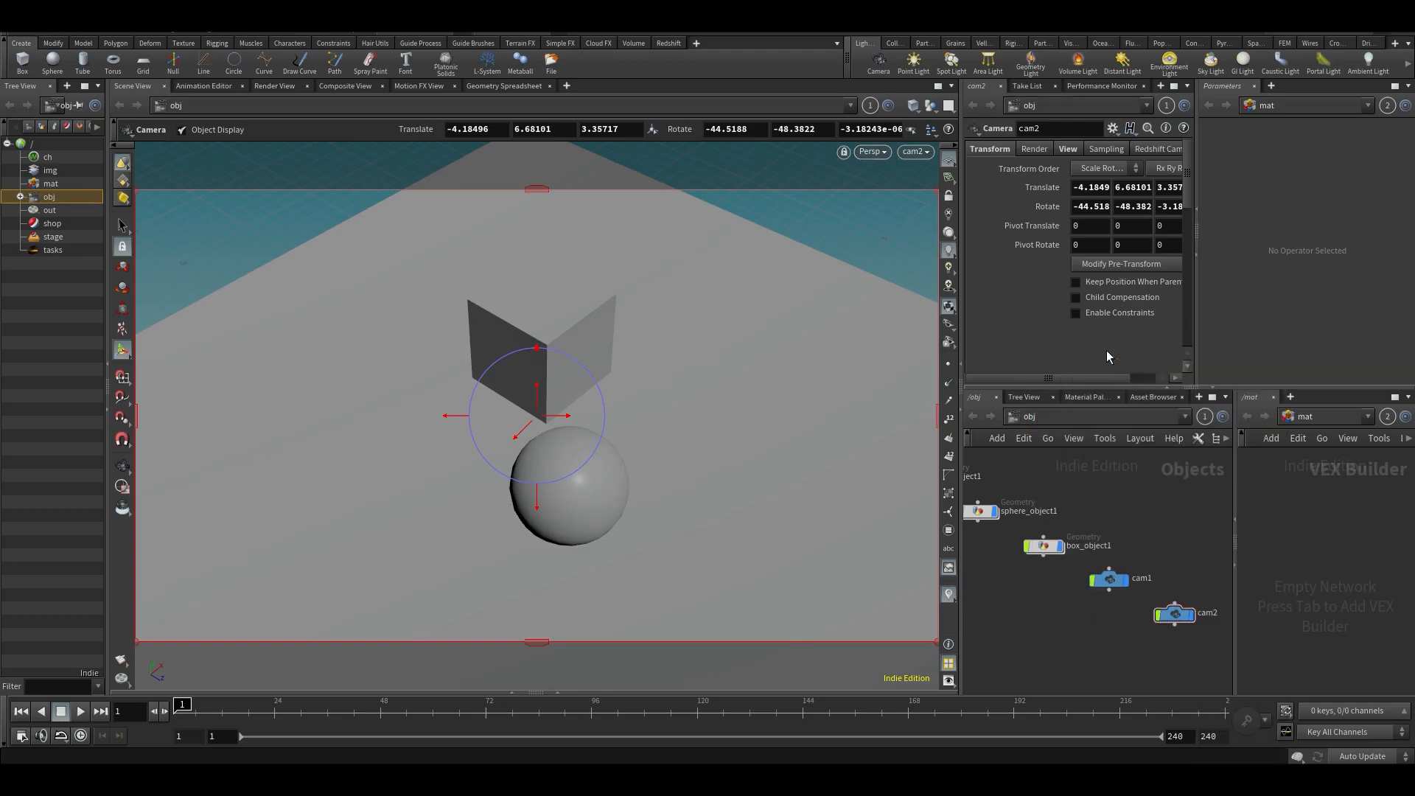
click(1182, 559)
click(875, 64)
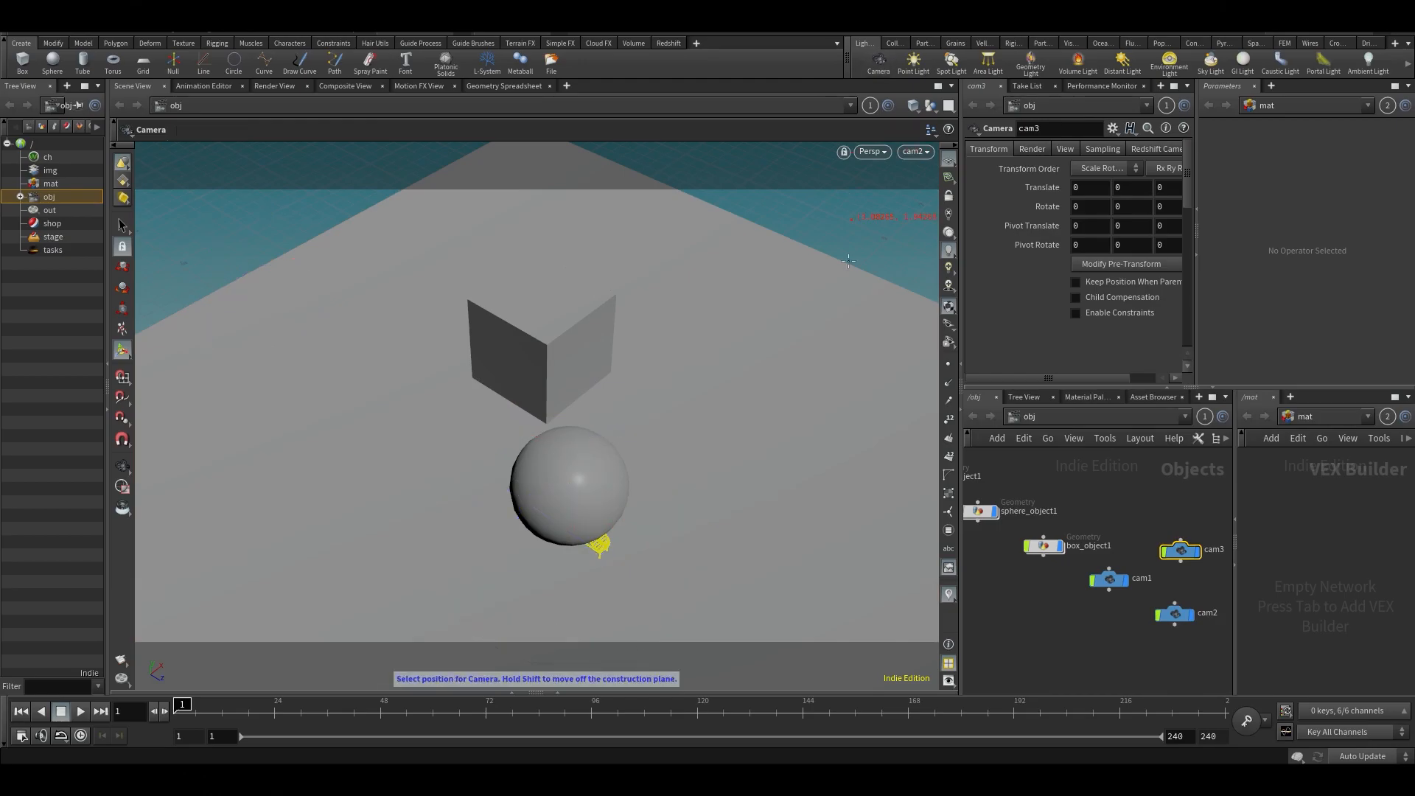
mouse_move(1190, 505)
mouse_down()
mouse_move(1181, 618)
mouse_move(1175, 521)
mouse_up()
drag(1155, 524, 1176, 688)
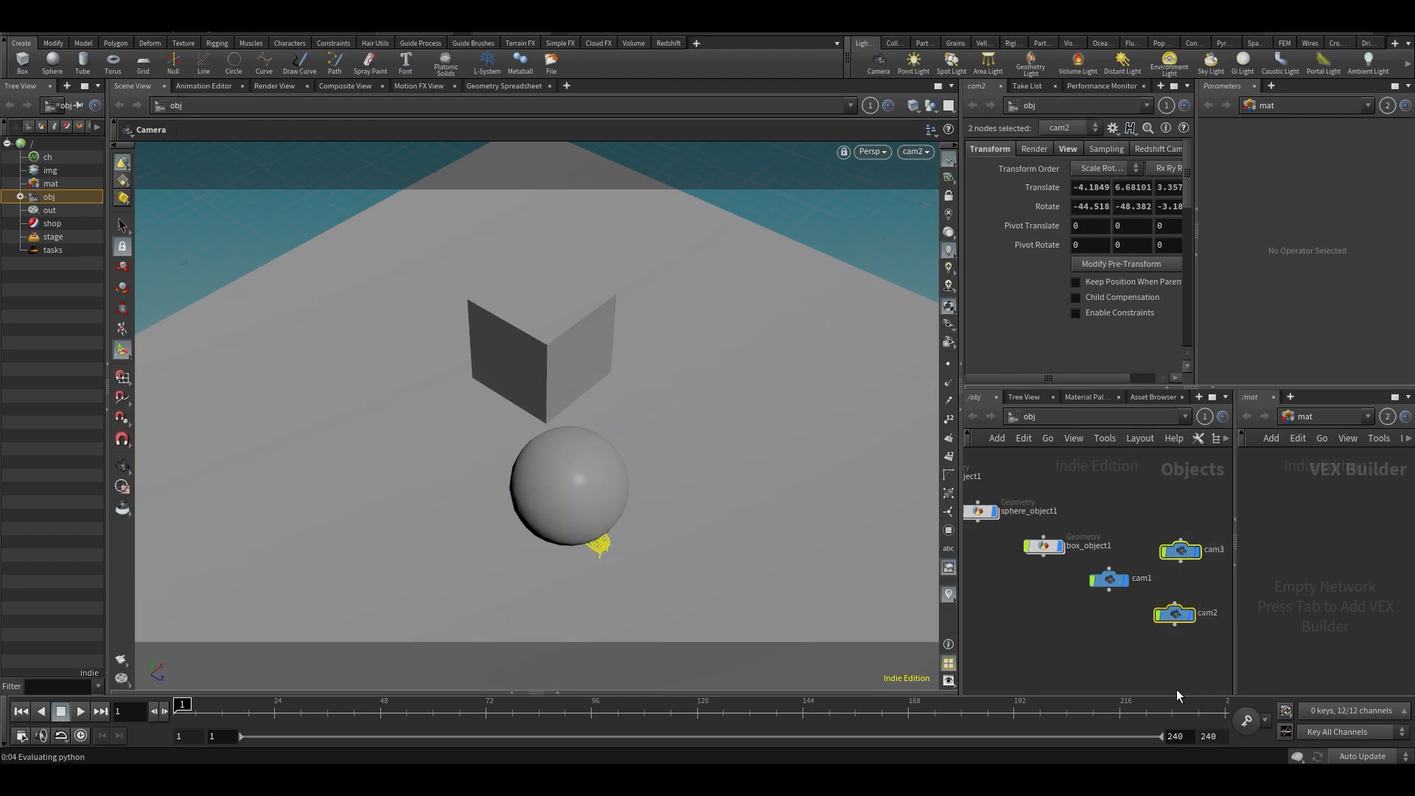
key(Delete)
- Select the remaining camera cam1 and look through it in the viewport
click(1105, 579)
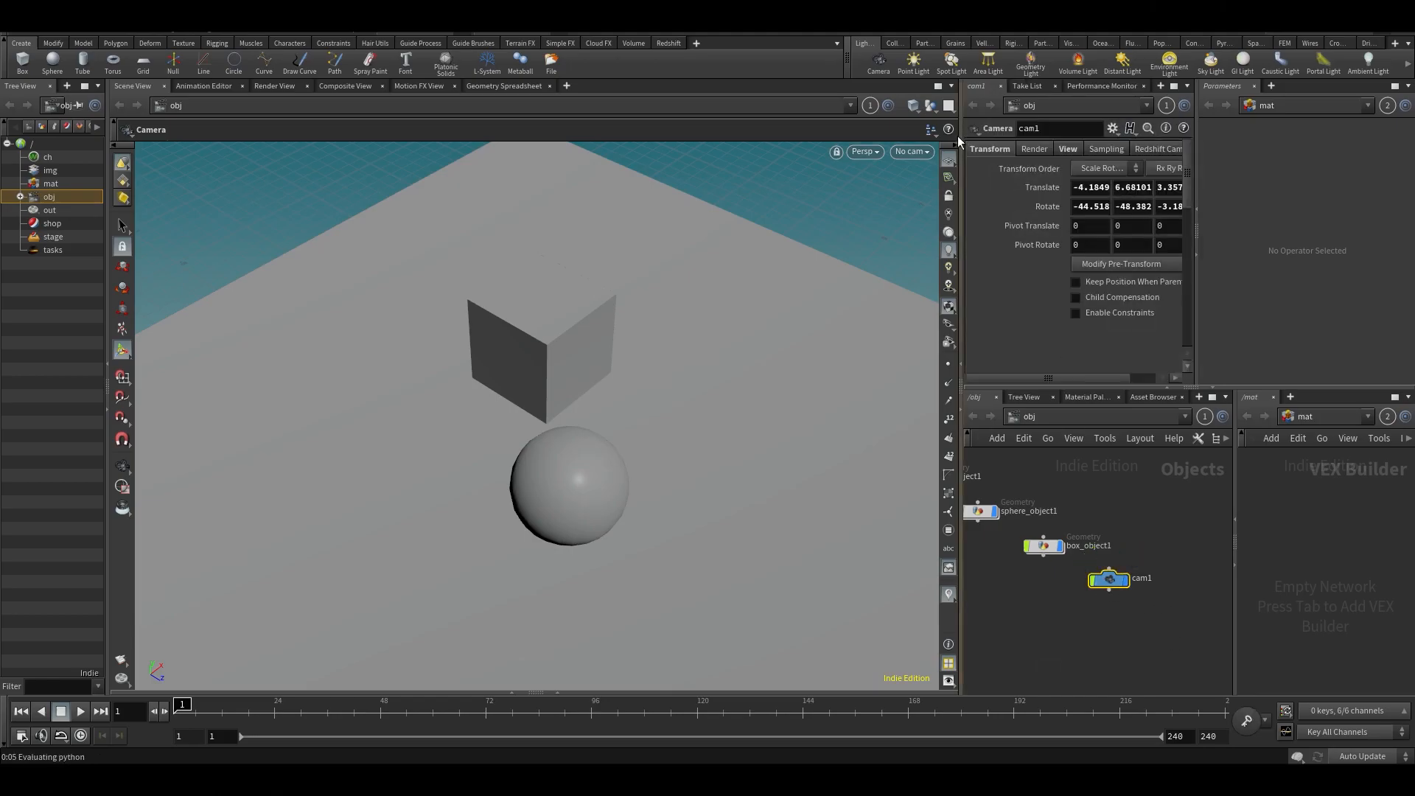
click(912, 151)
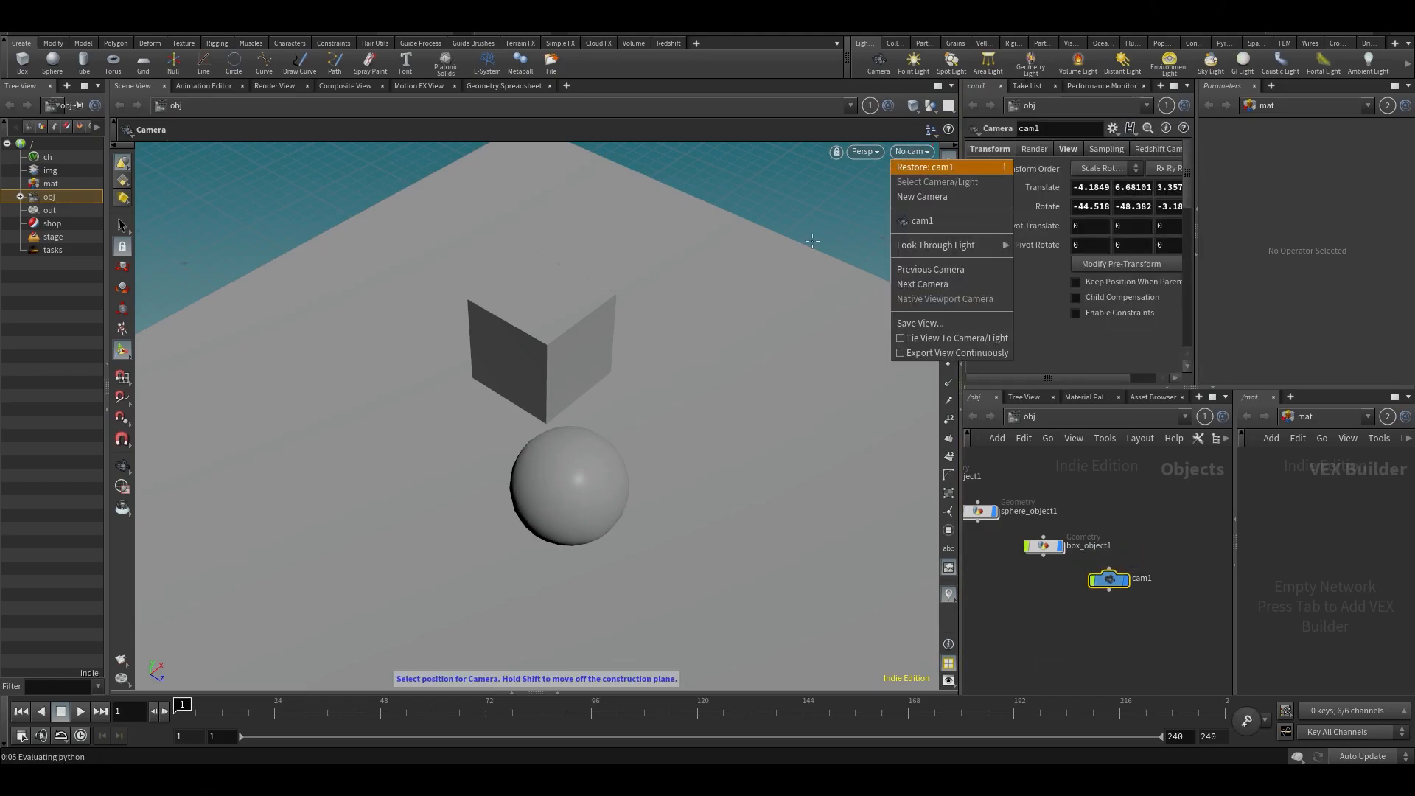
click(918, 164)
click(925, 153)
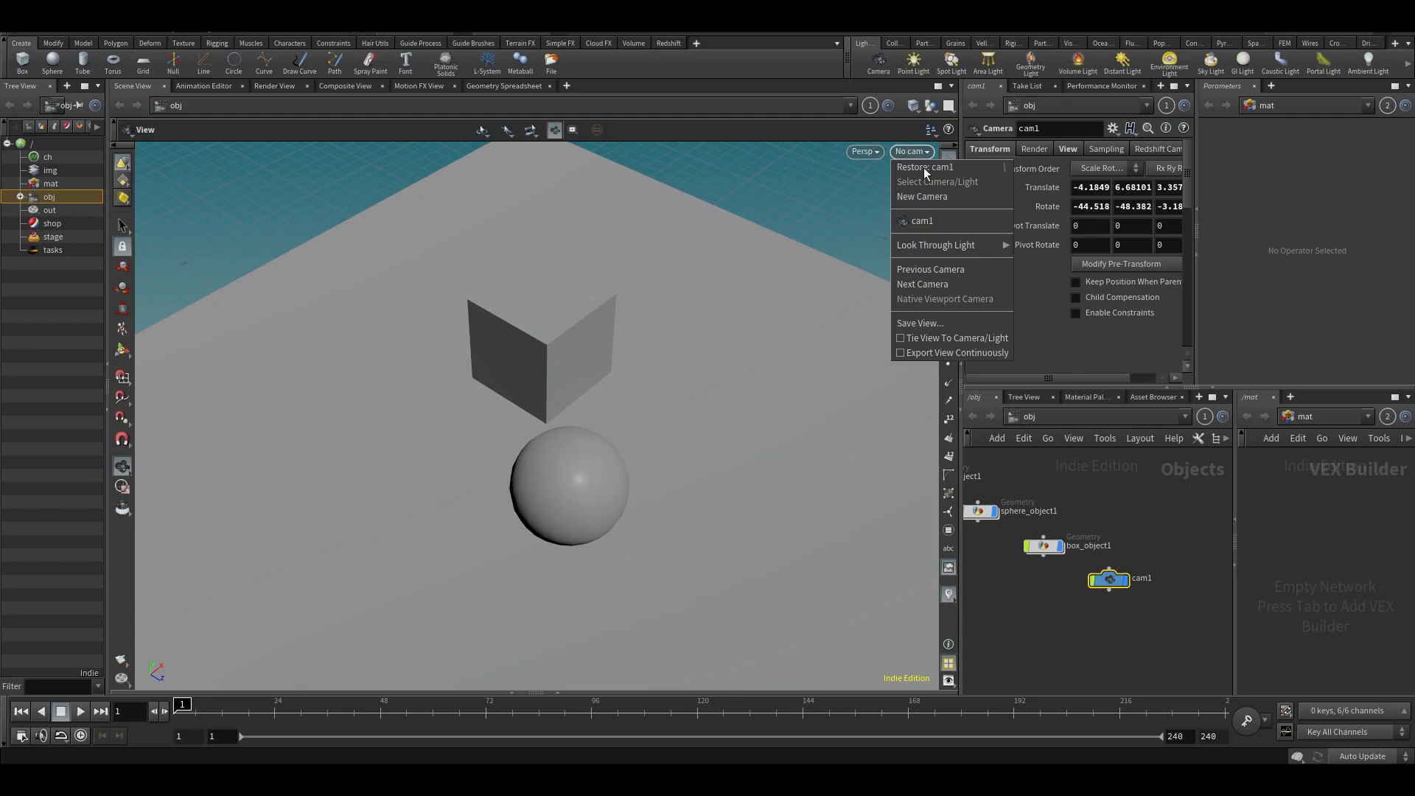
click(921, 220)
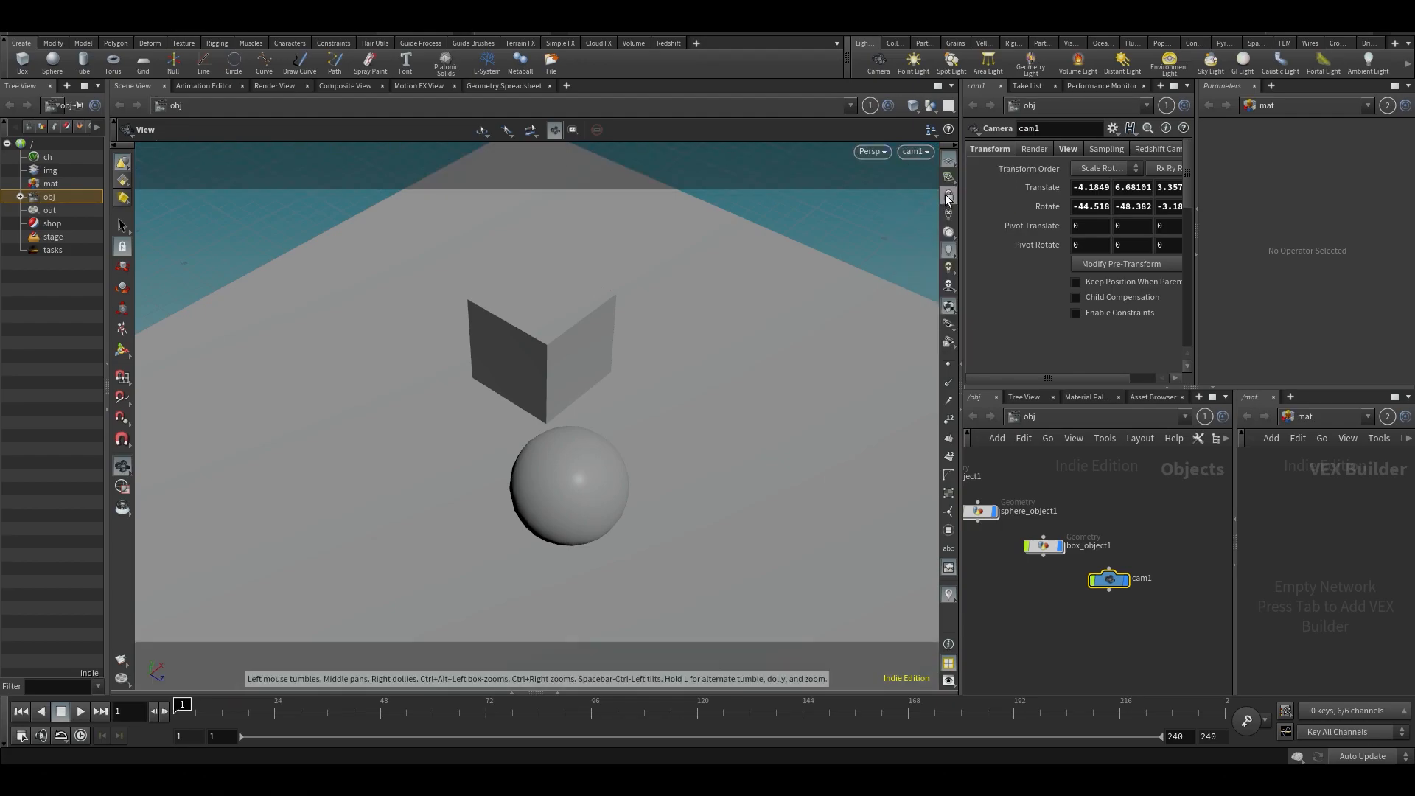
- Lock the view to cam1, reframe it at a lower angle to about X -5.06, Y 4.09, Z 5.10, and unlock it
click(949, 196)
drag(707, 371, 735, 318)
click(950, 196)
- Orbit and zoom the perspective view away from cam1 with the camera lock off
drag(815, 338, 527, 330)
scroll(580, 361, down, 10)
scroll(528, 332, up, 15)
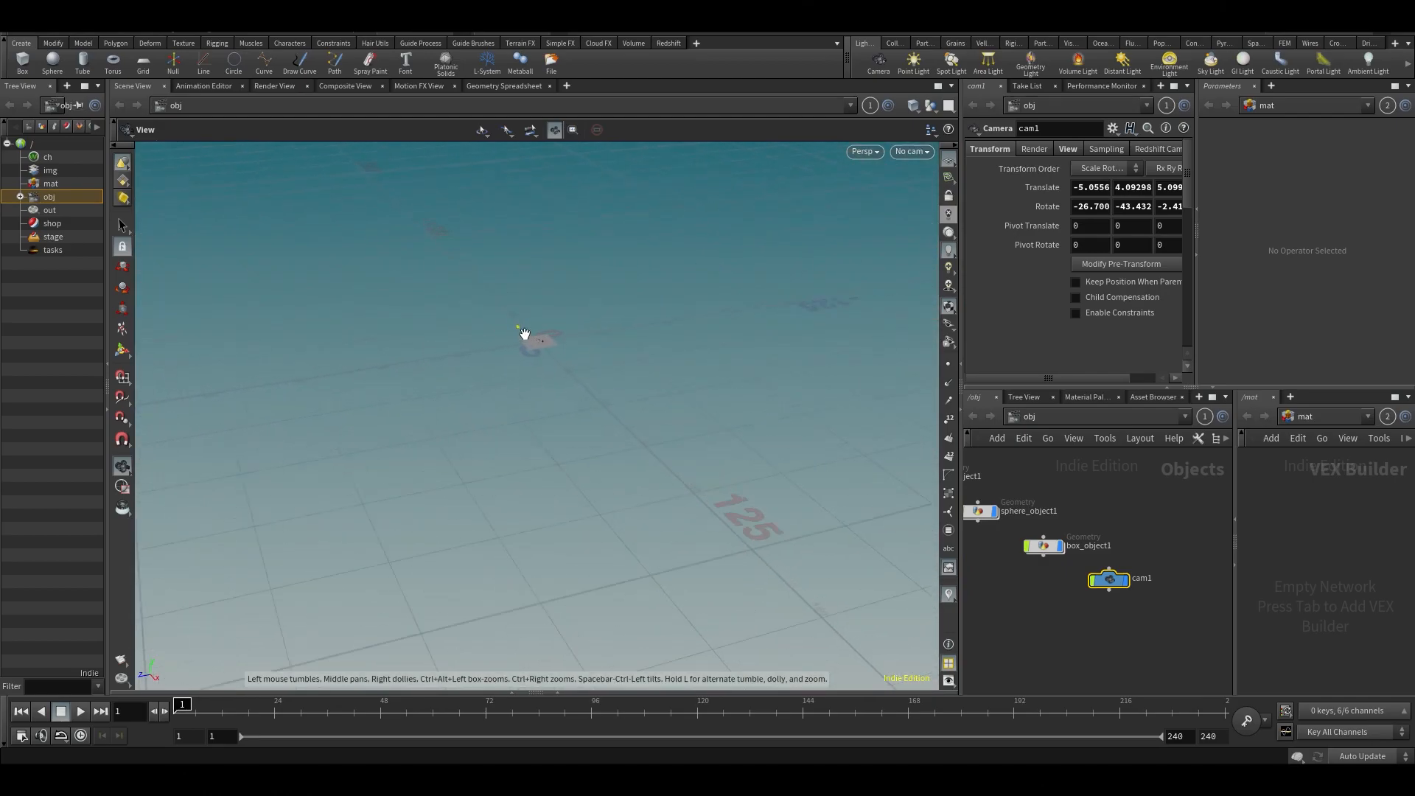
drag(595, 359, 701, 328)
- Look through cam1 again, clear the node selection and save the scene
click(911, 151)
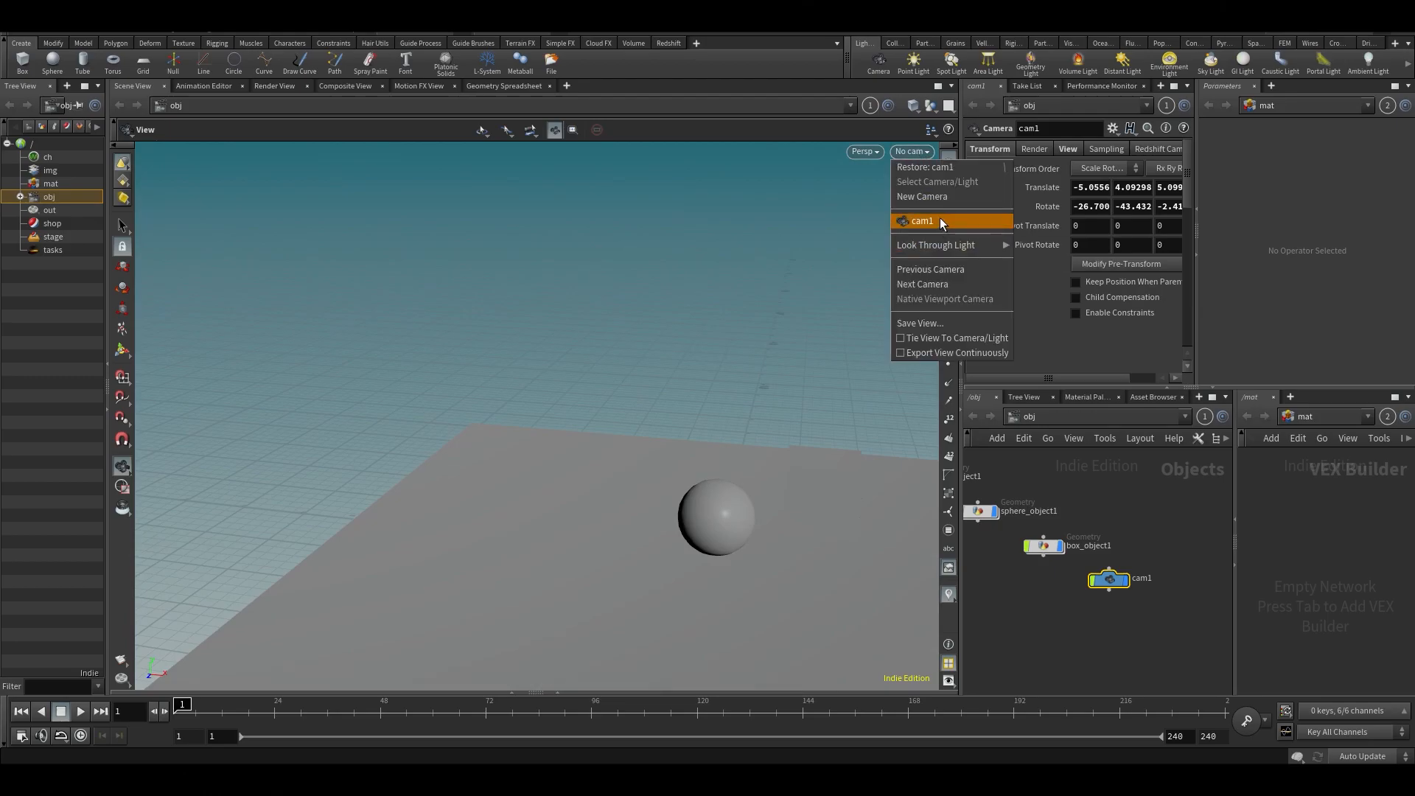
click(937, 220)
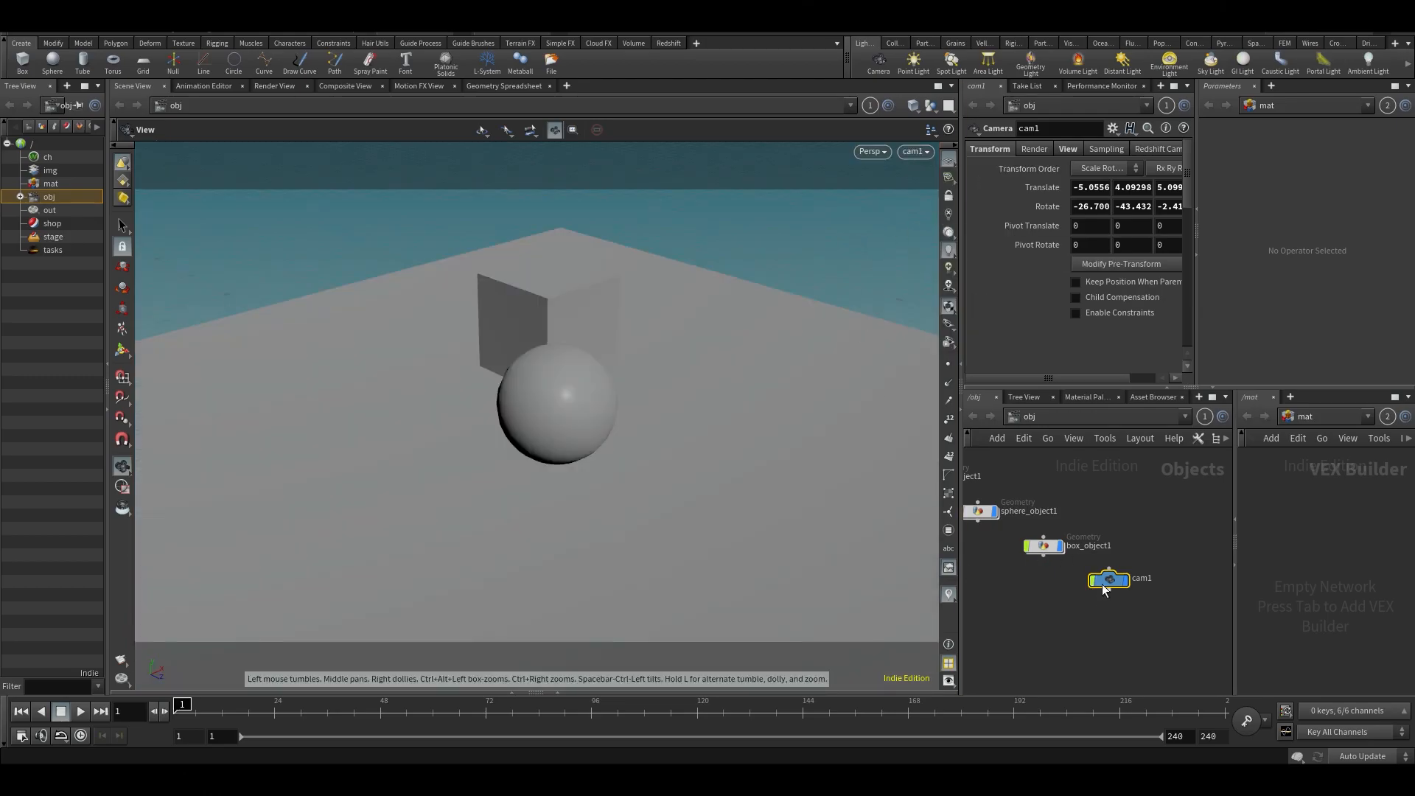
click(1116, 622)
key(ctrl+s)
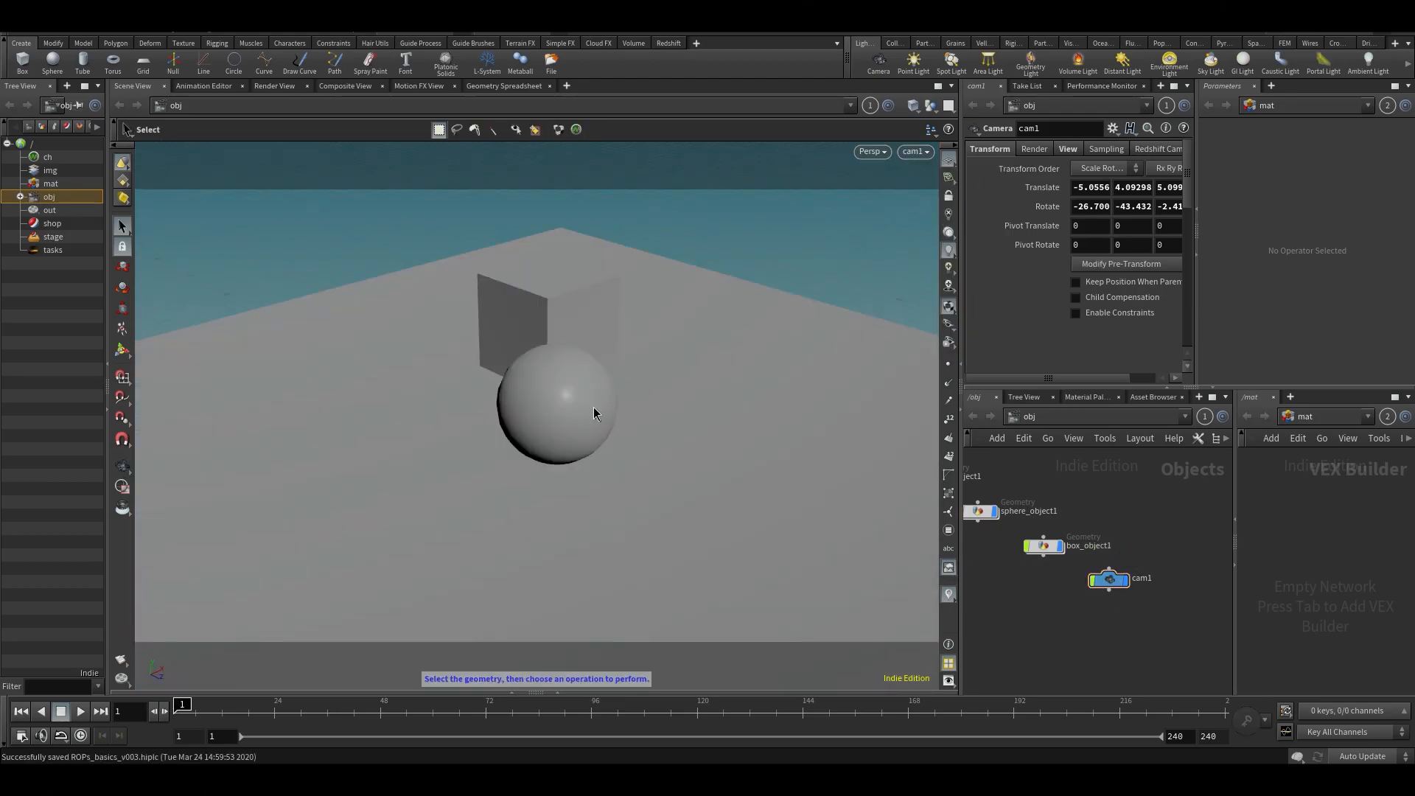
- Move the sphere to about X -1.07, Y 0.59, Z 0.33, clear of the box, and save the scene
click(582, 416)
key(t)
drag(582, 392, 528, 488)
click(1028, 629)
middle_drag(1027, 629, 1084, 627)
key(ctrl+s)
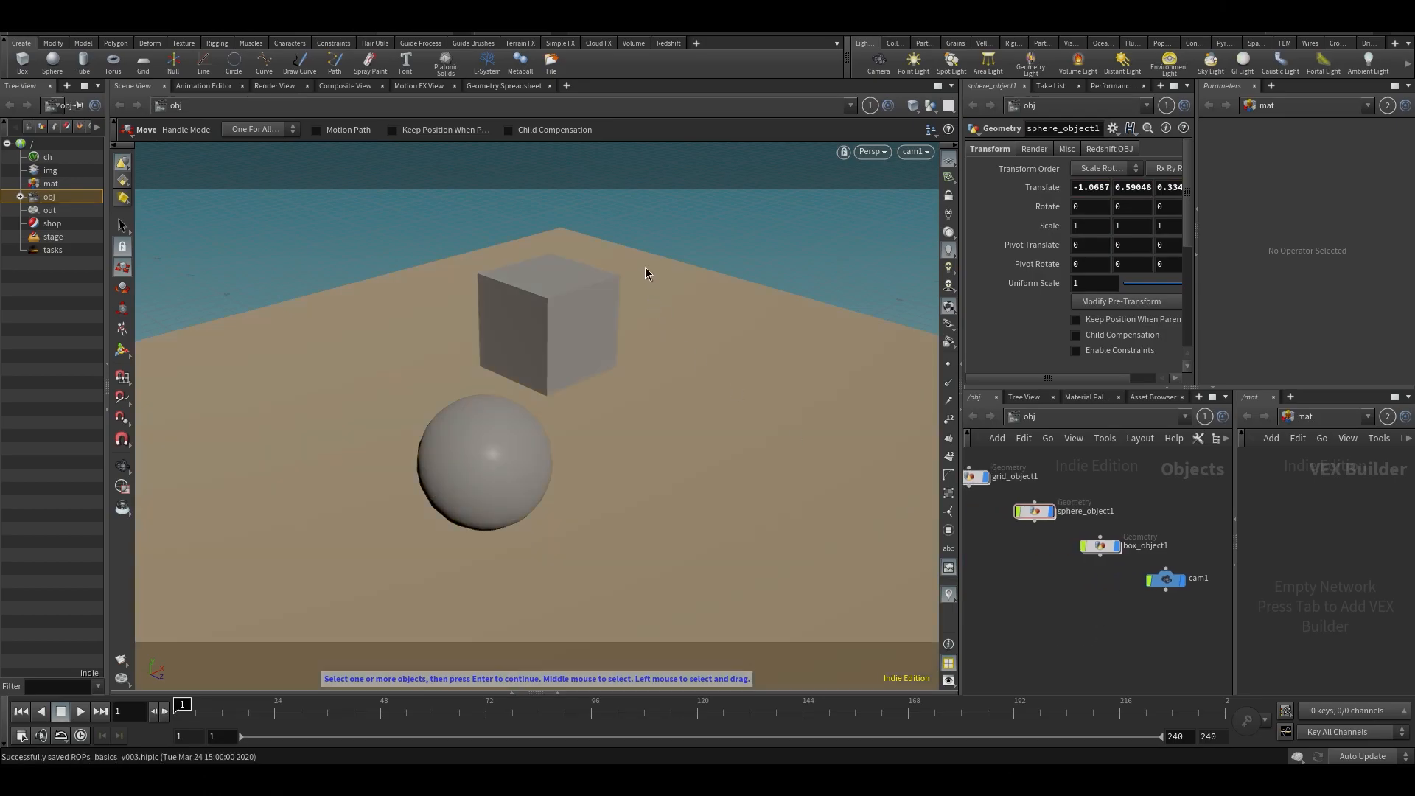
- Expand the collapsed Geometry Spreadsheet pane below the viewport and make it taller
click(514, 689)
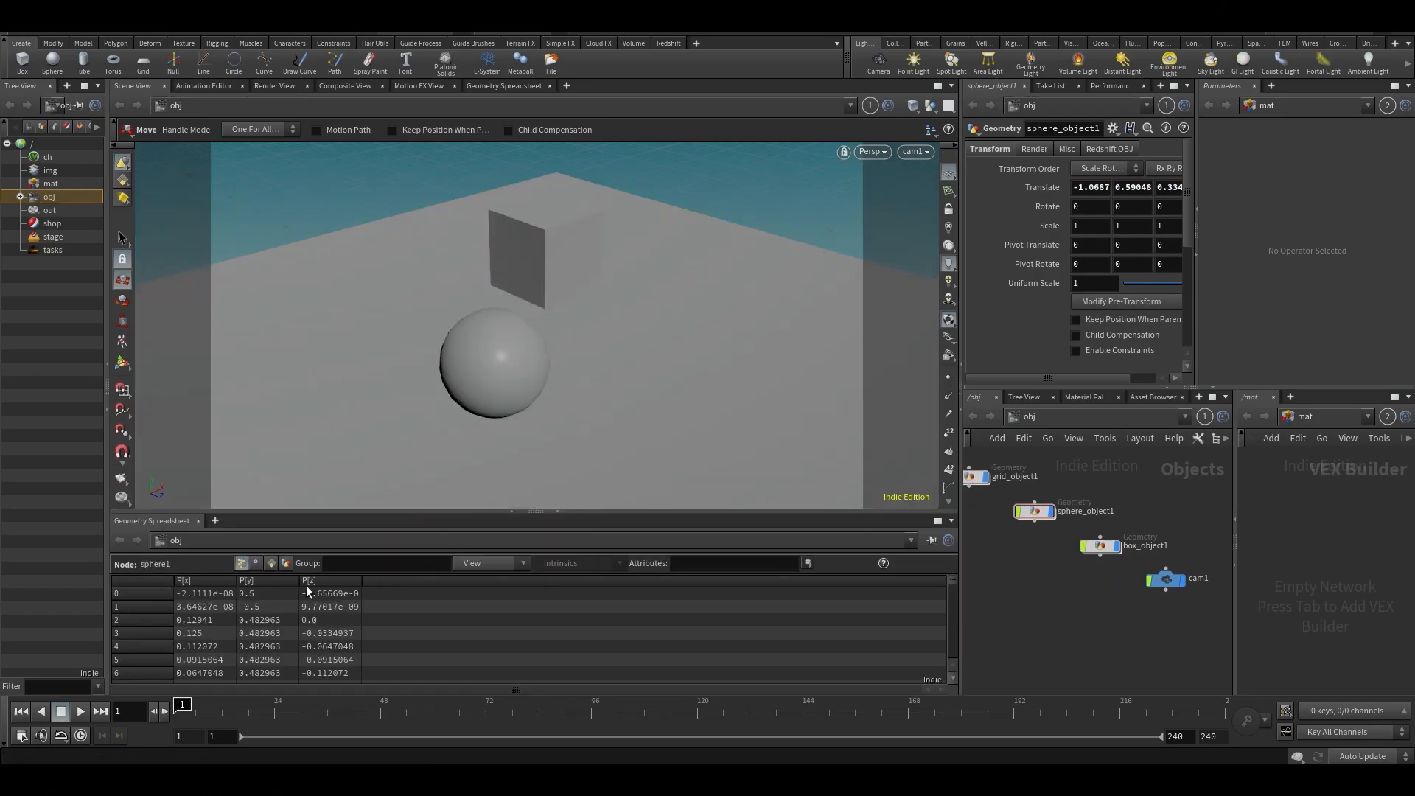
drag(367, 514, 339, 466)
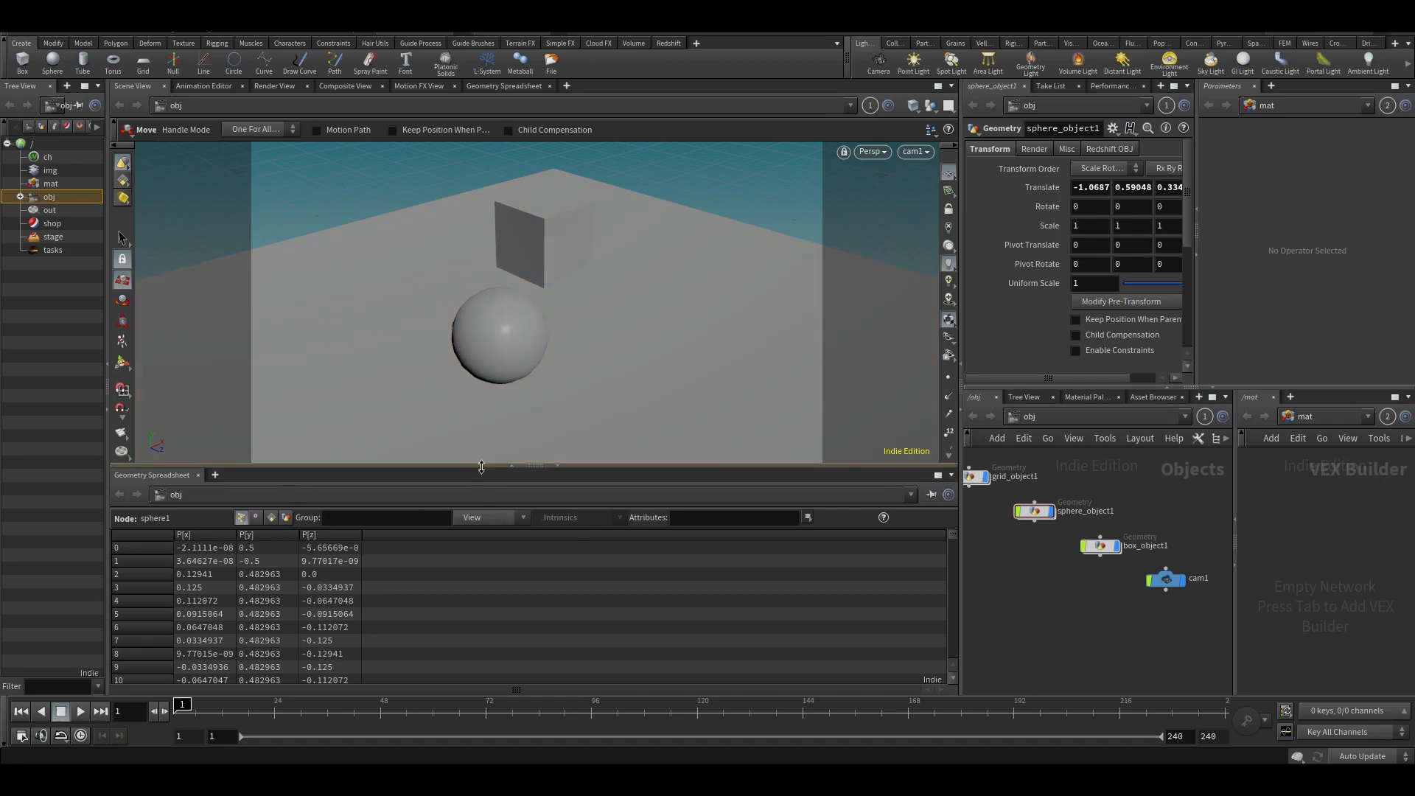
drag(481, 466, 484, 451)
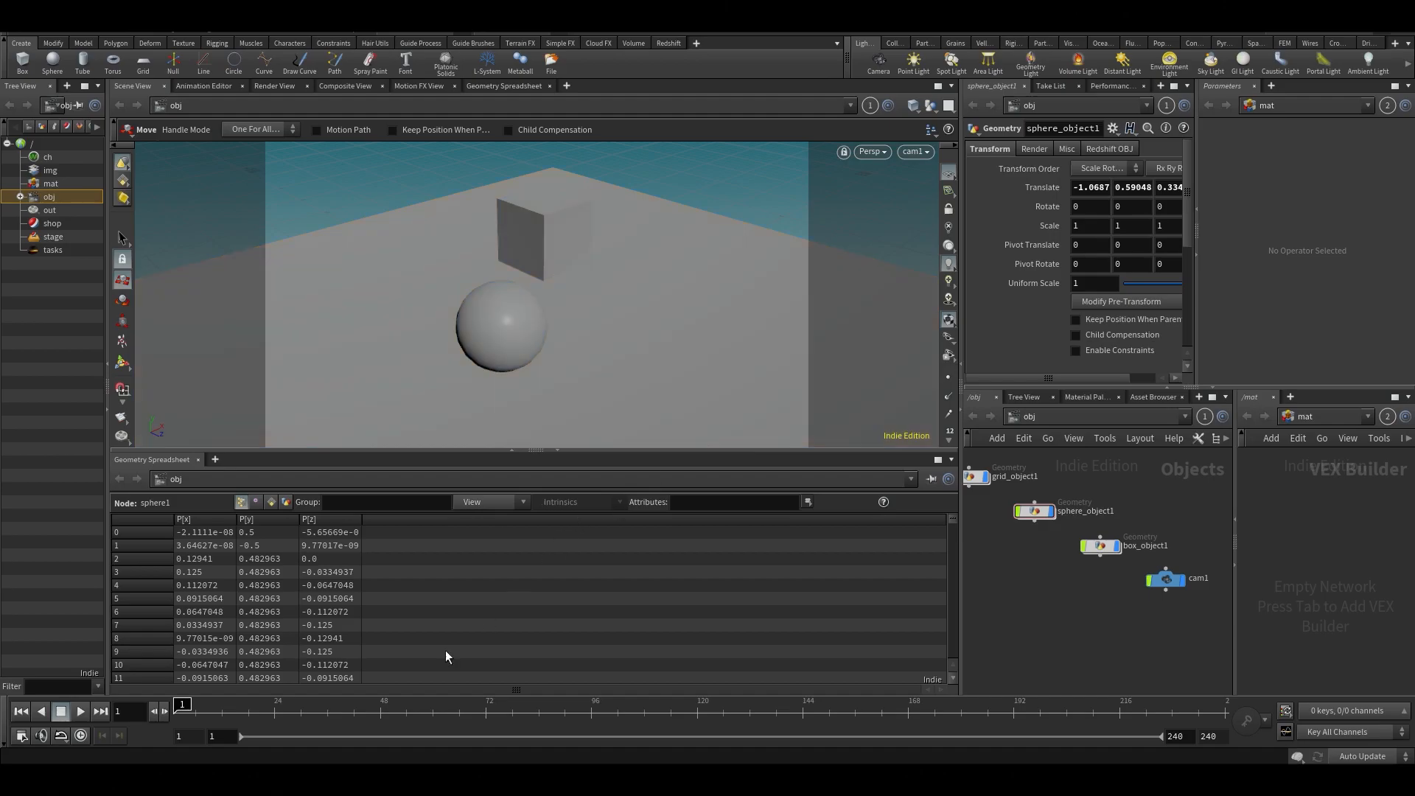
- Add a Mantra Render View to the pane below the viewport and enlarge that pane
click(216, 461)
mouse_move(253, 490)
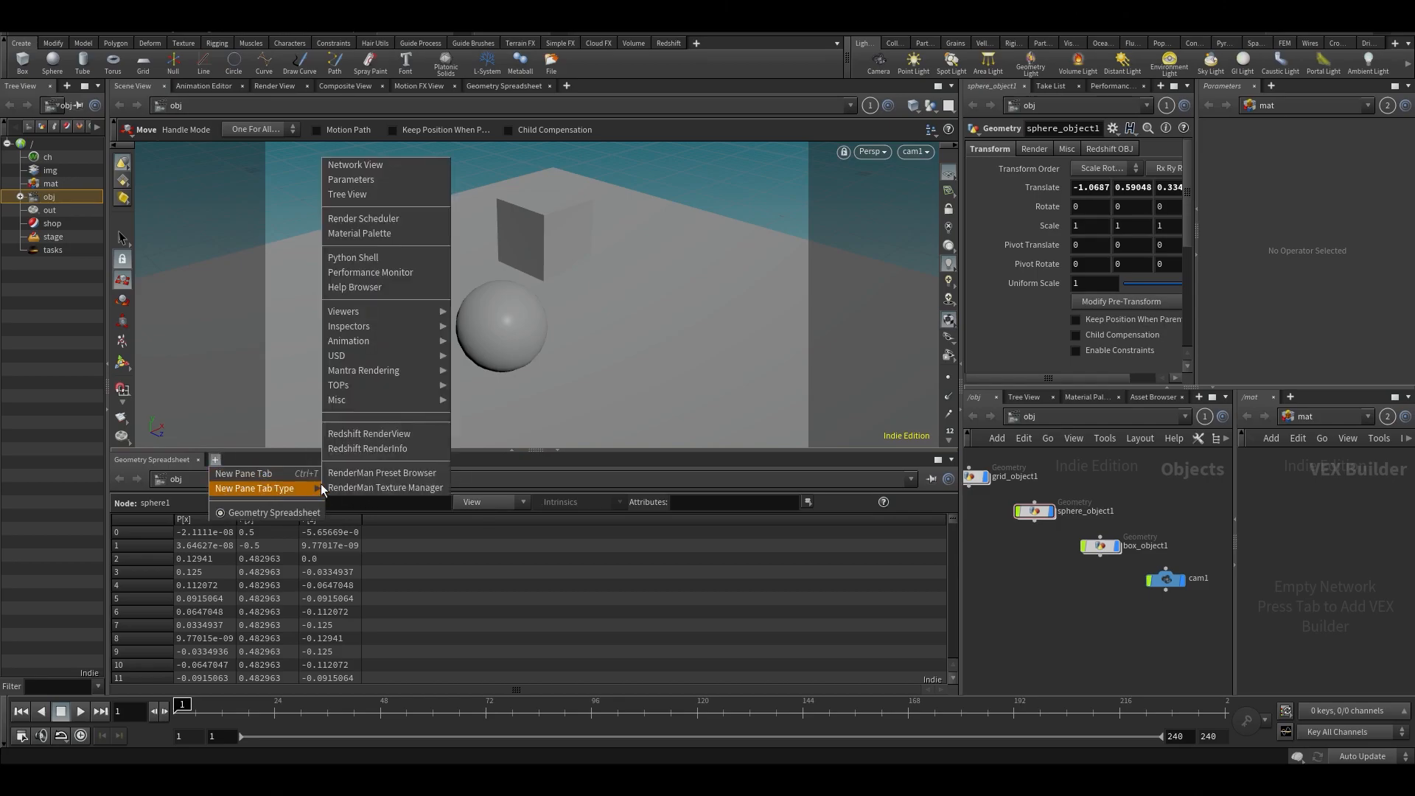
mouse_move(373, 370)
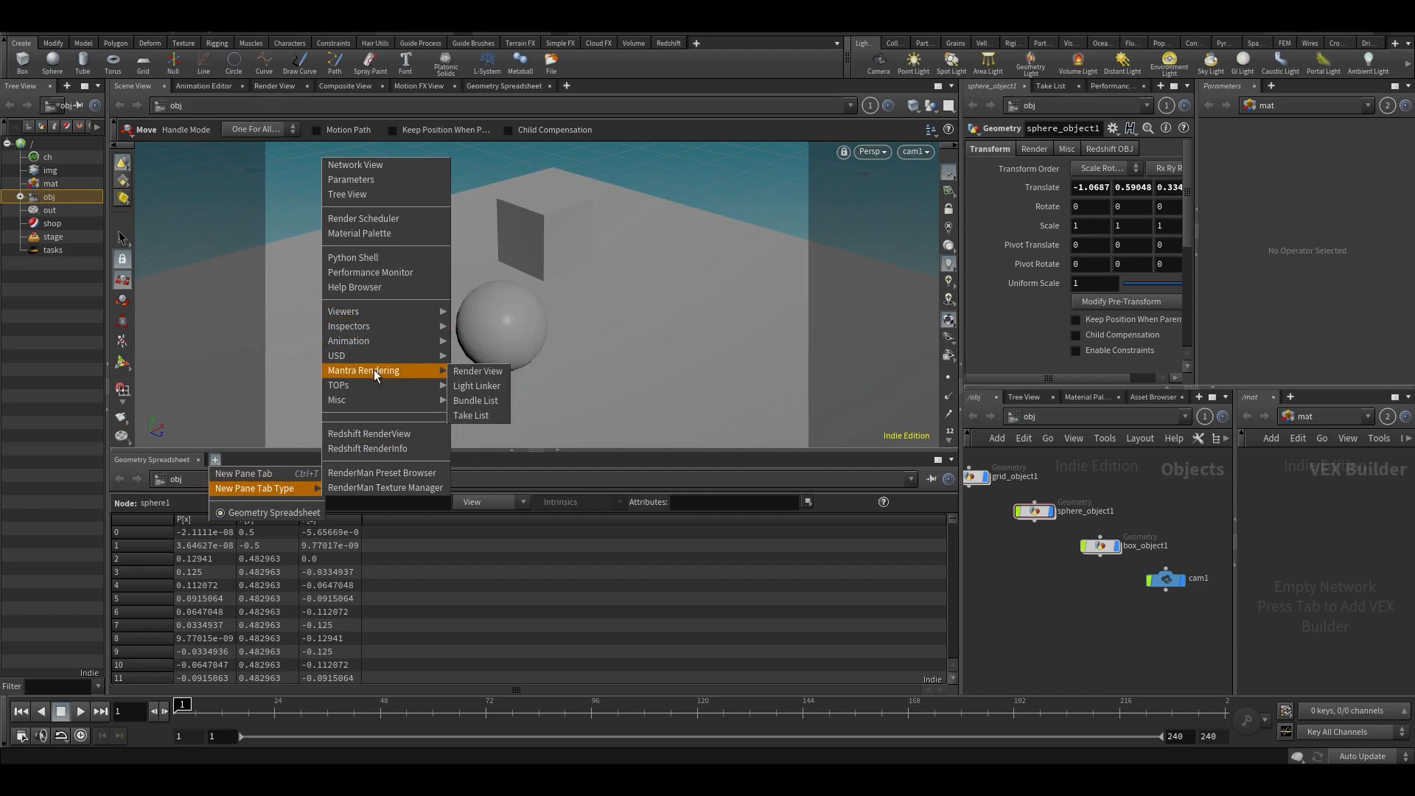
click(488, 373)
drag(449, 450, 368, 379)
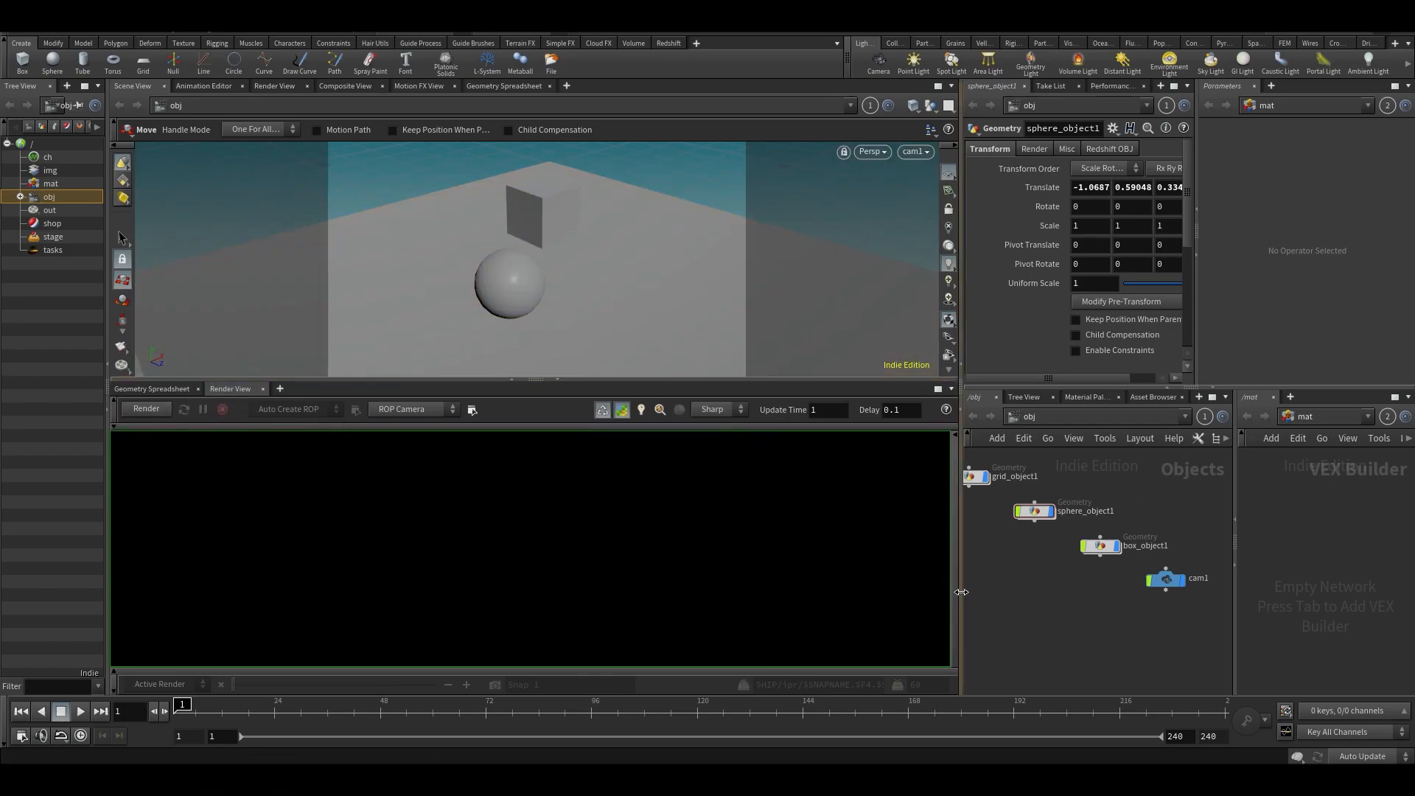
- Widen the parameter and network panes and switch the second network editor from mat to out
drag(961, 592, 753, 591)
click(1156, 415)
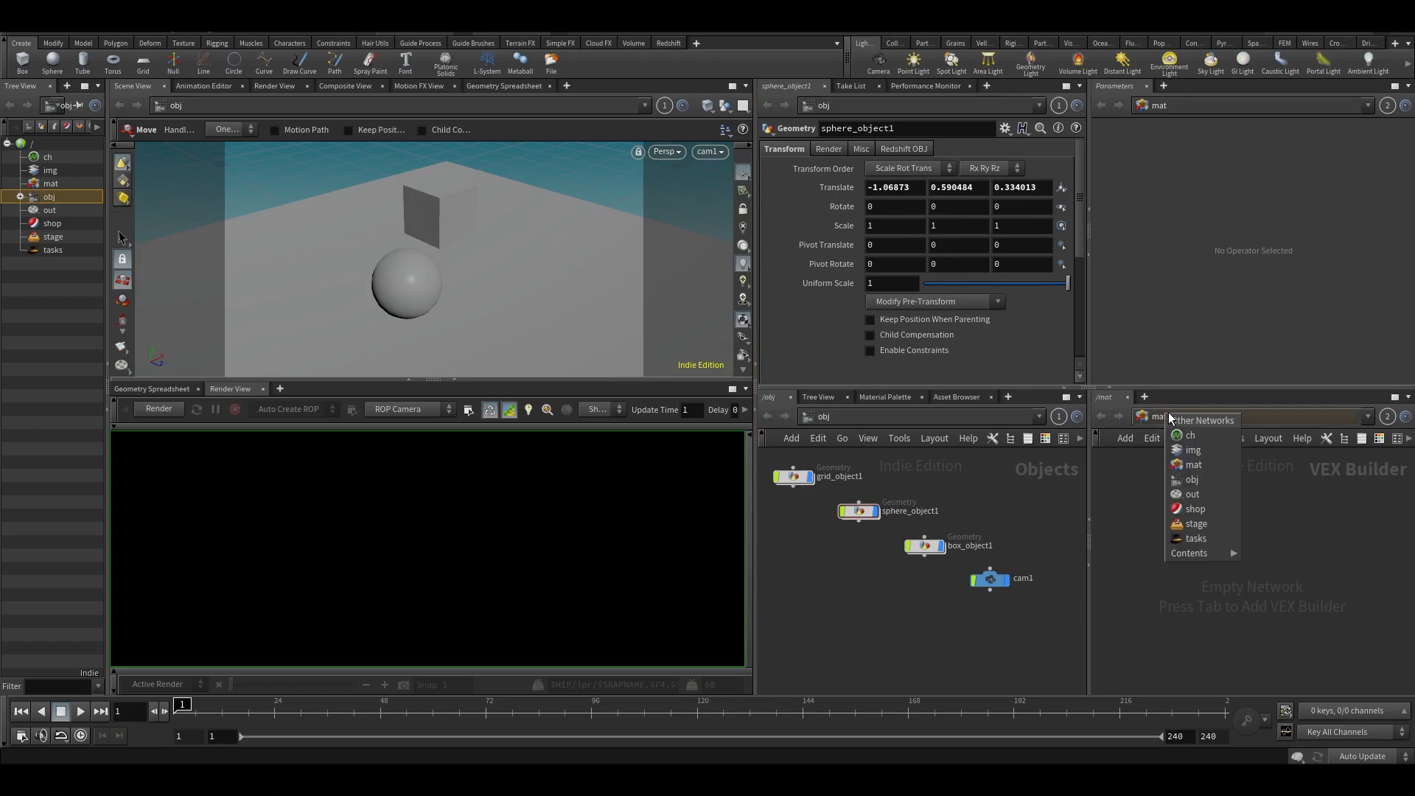
click(1180, 495)
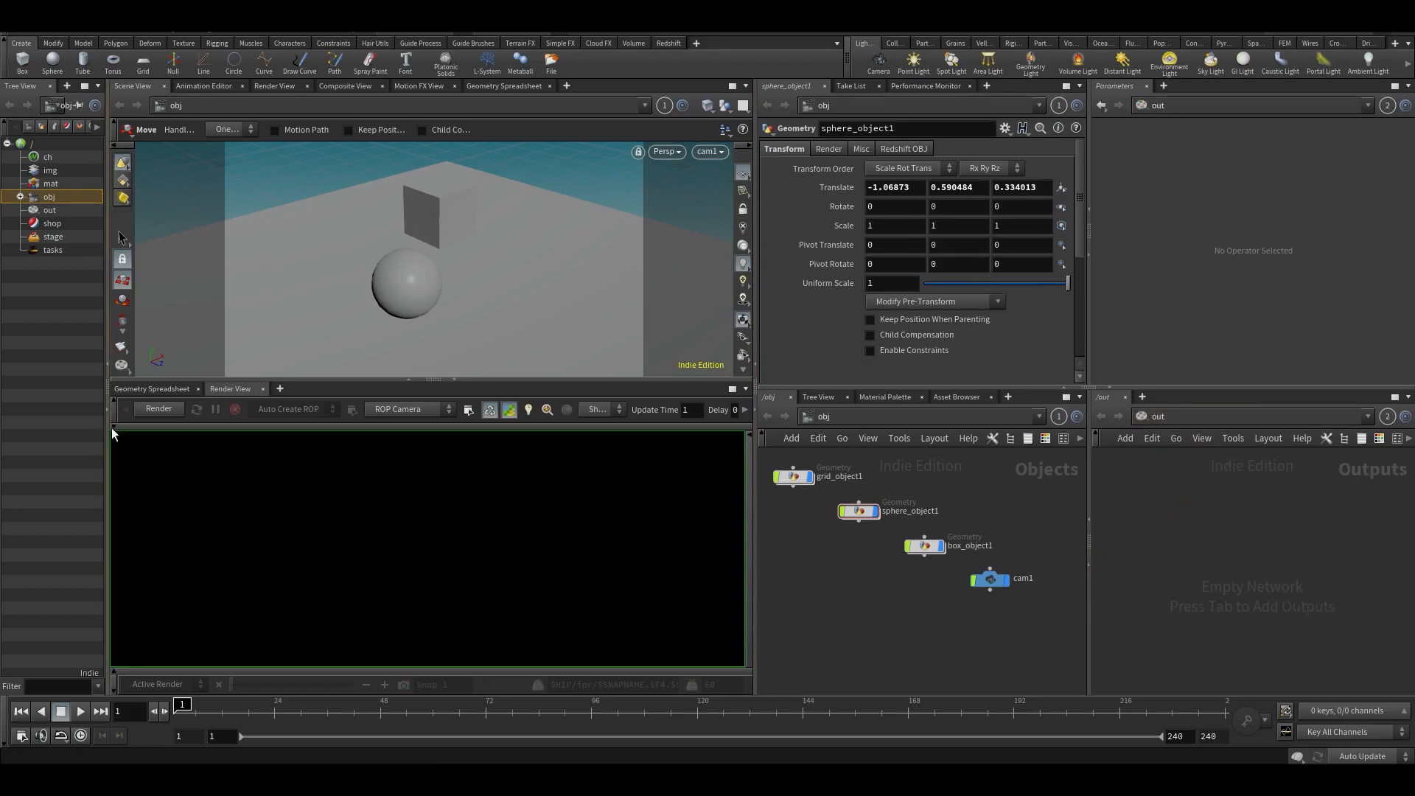
- Start an interactive render in the Render View and select its Mantra node in the out network
click(171, 409)
scroll(1231, 551, up, 3)
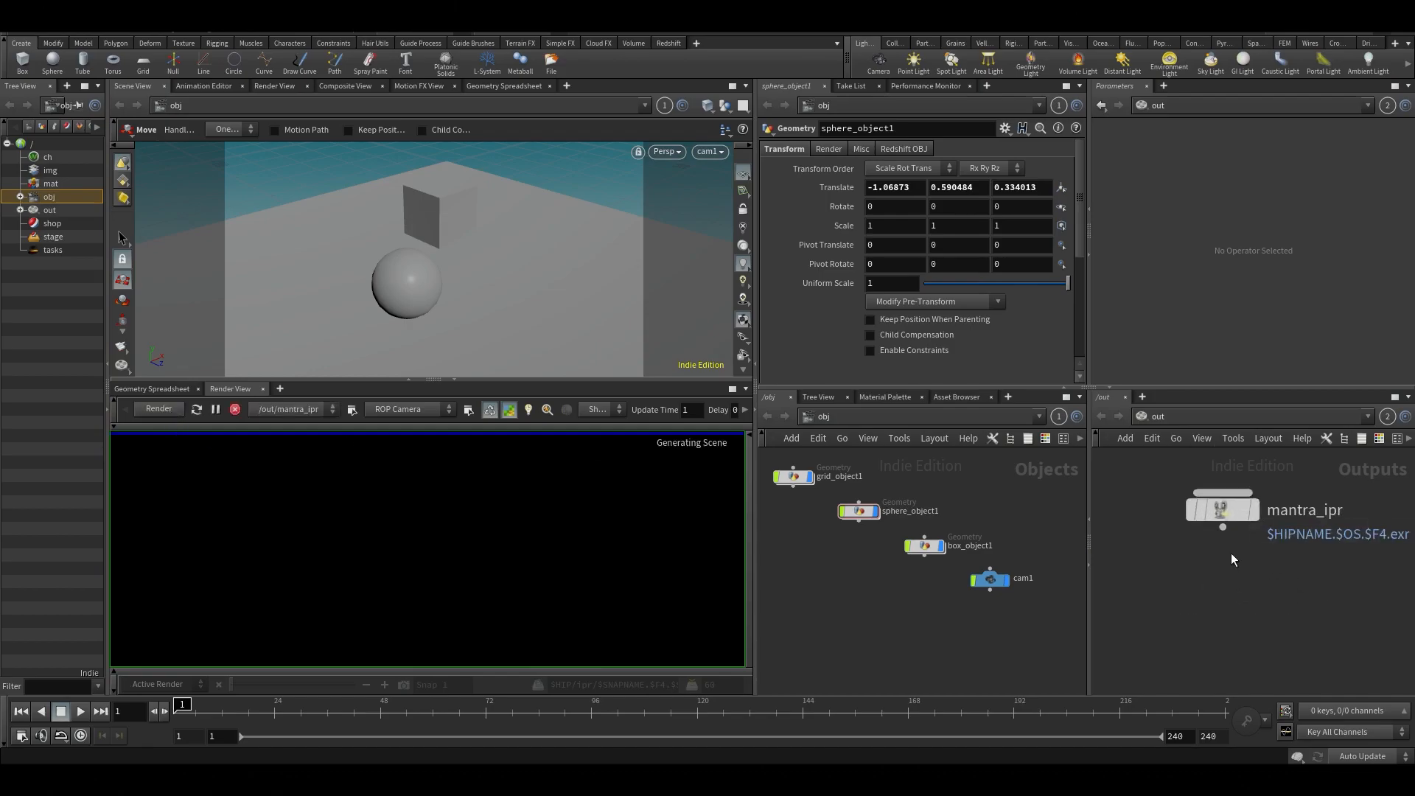
click(1225, 527)
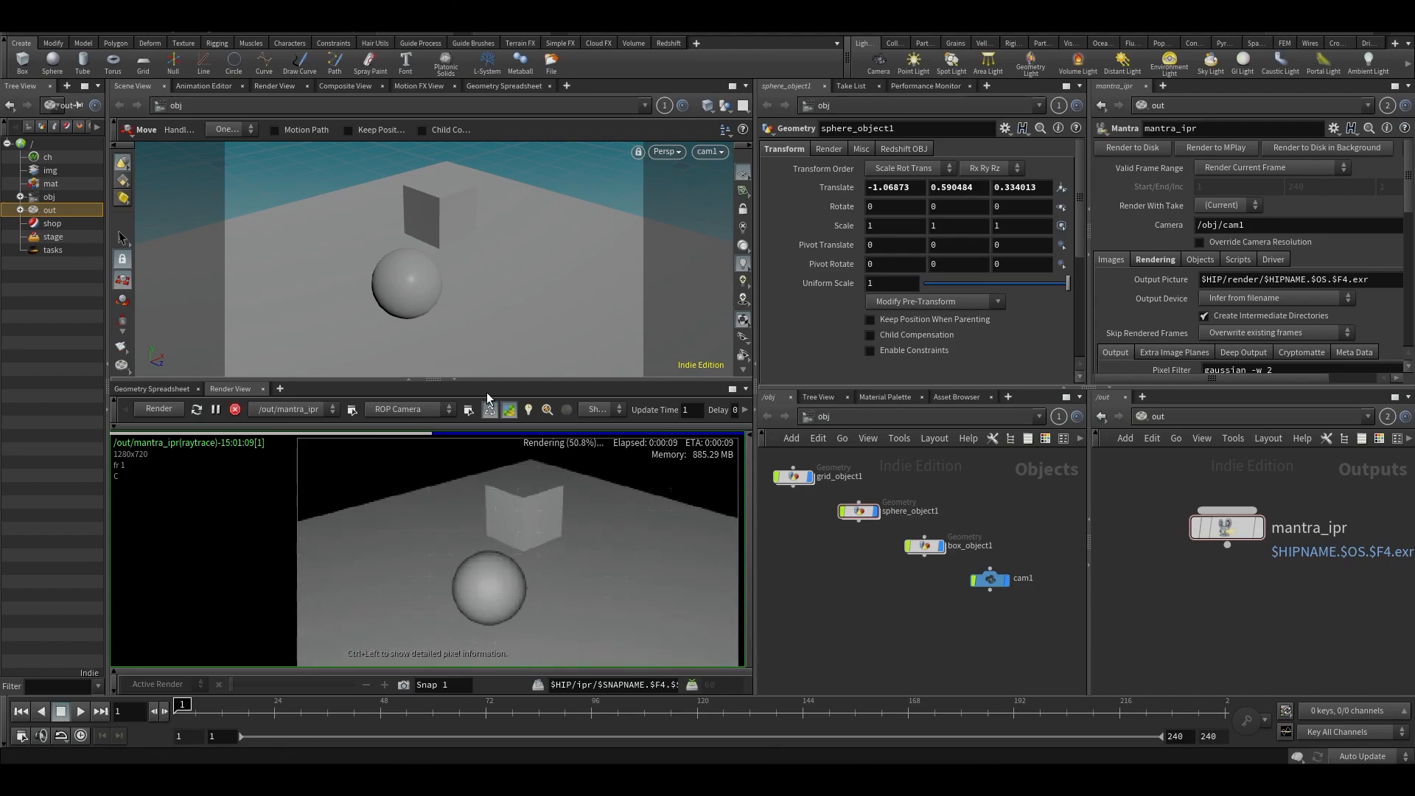
- Lock the view to cam1, orbit it to a new angle on the sphere and box, and enlarge the Render View
drag(488, 377, 488, 354)
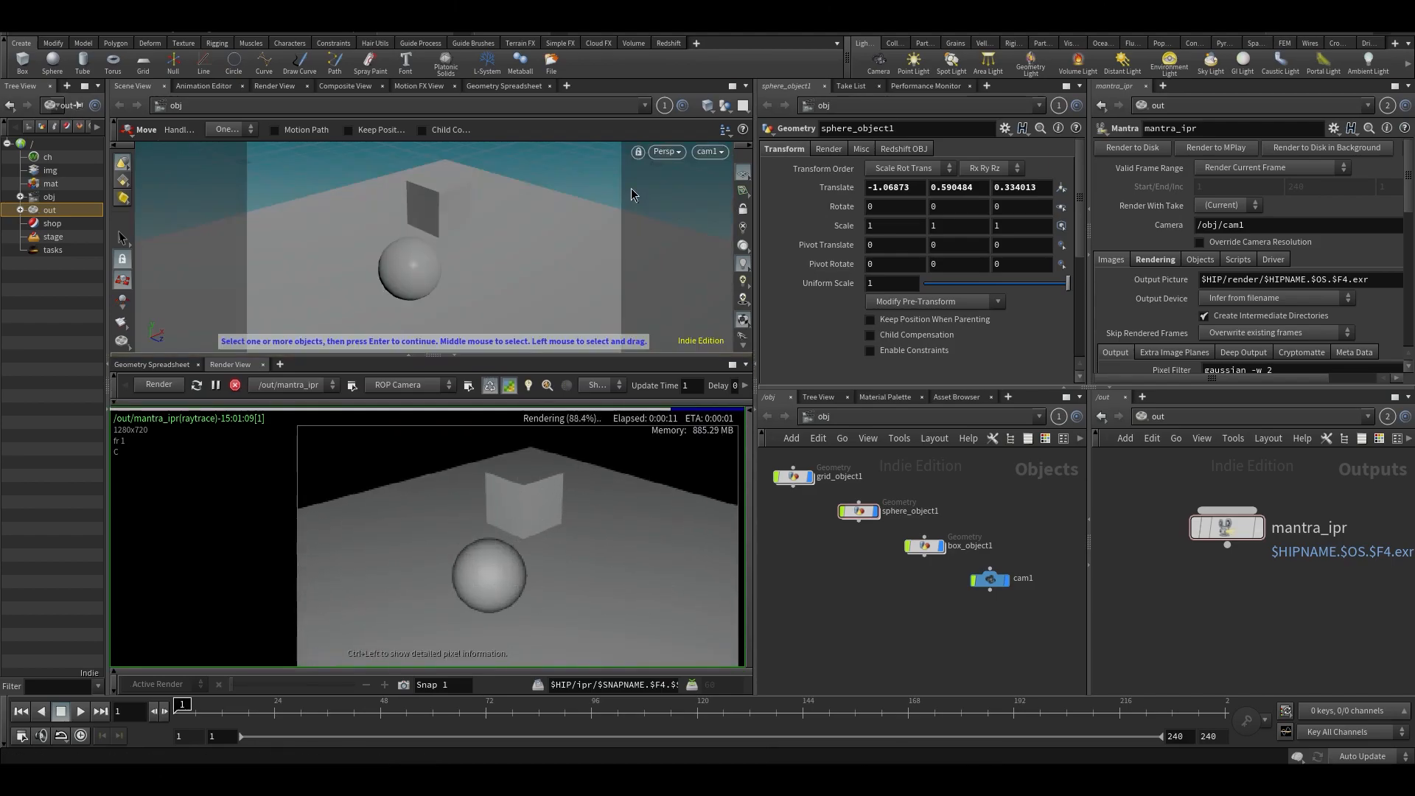
click(743, 209)
alt+drag(544, 212, 466, 269)
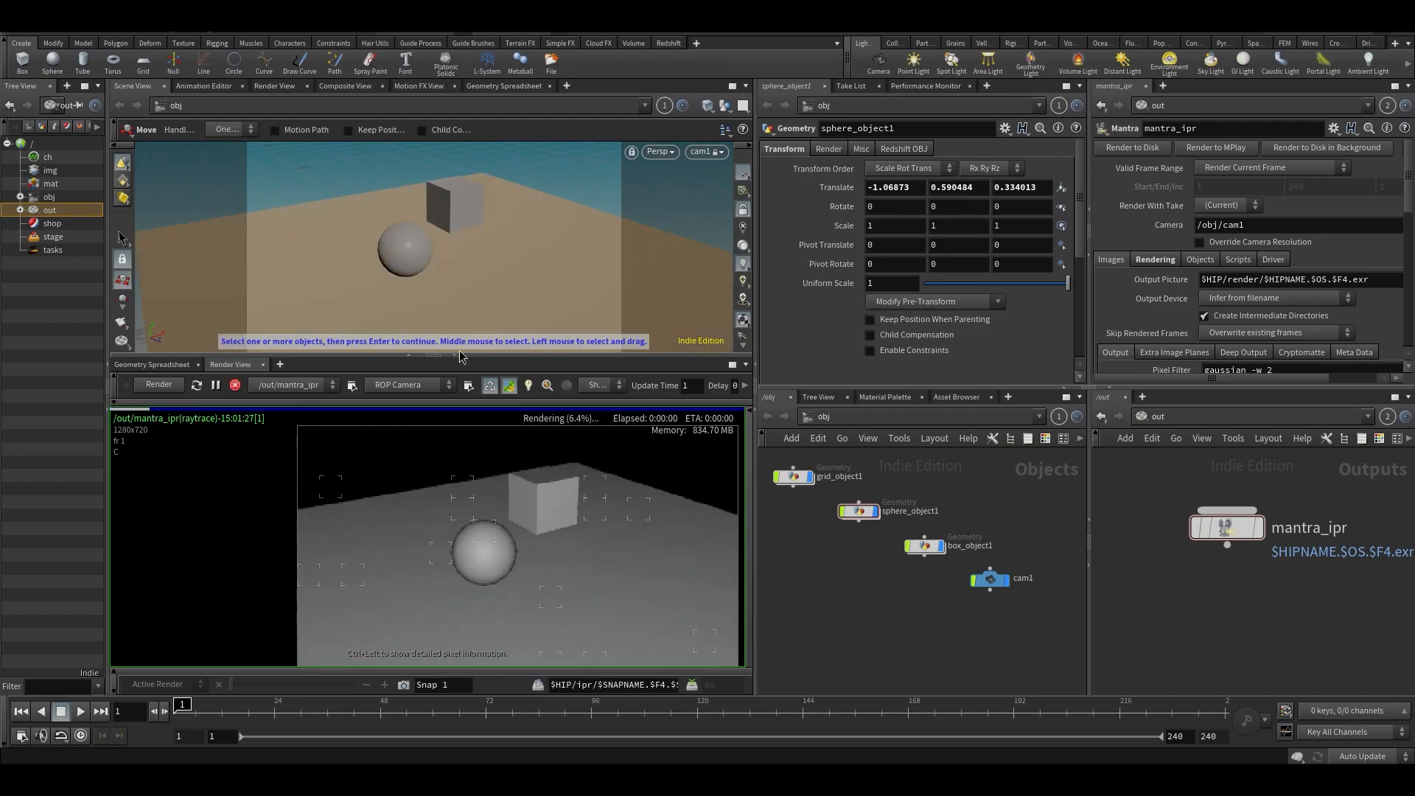
drag(463, 358, 444, 347)
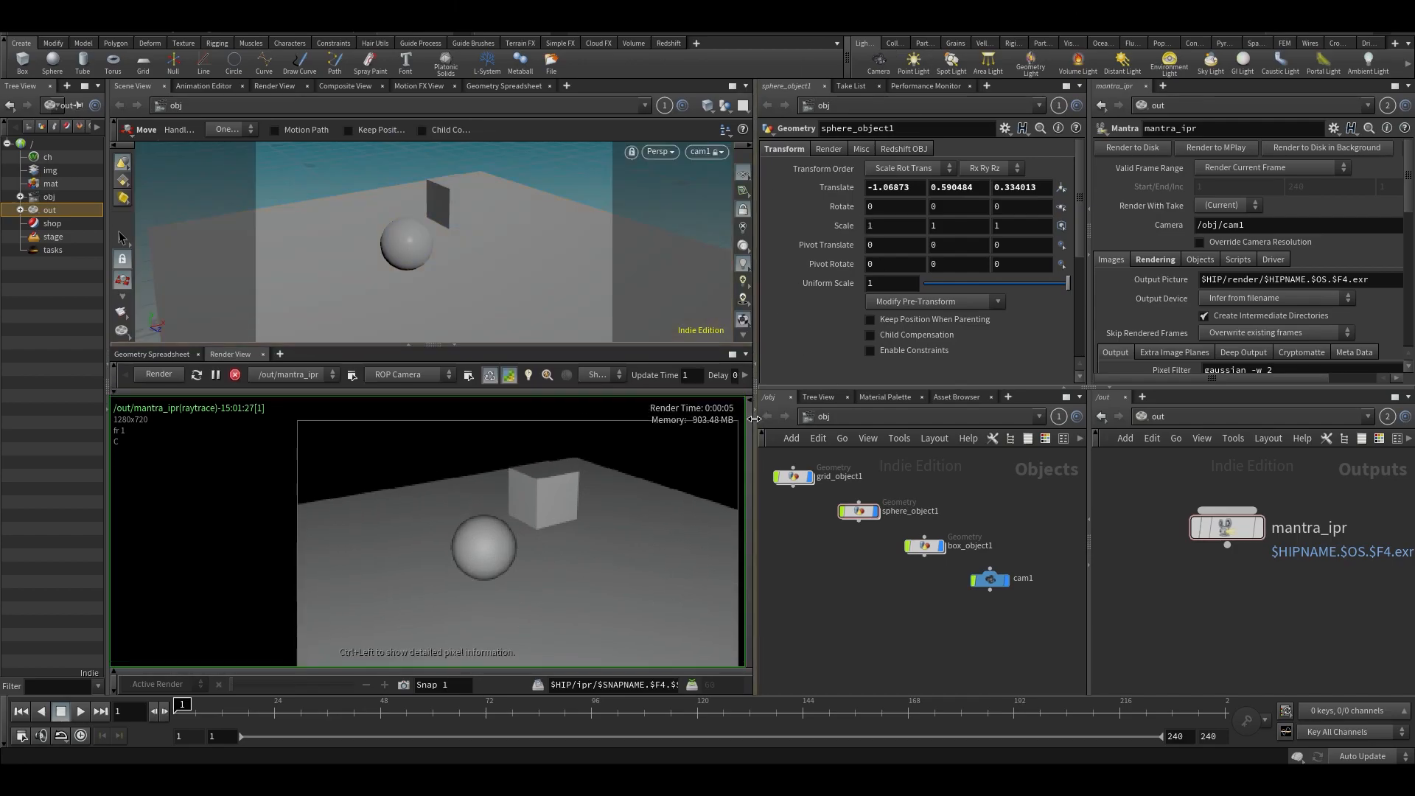
drag(759, 419, 874, 418)
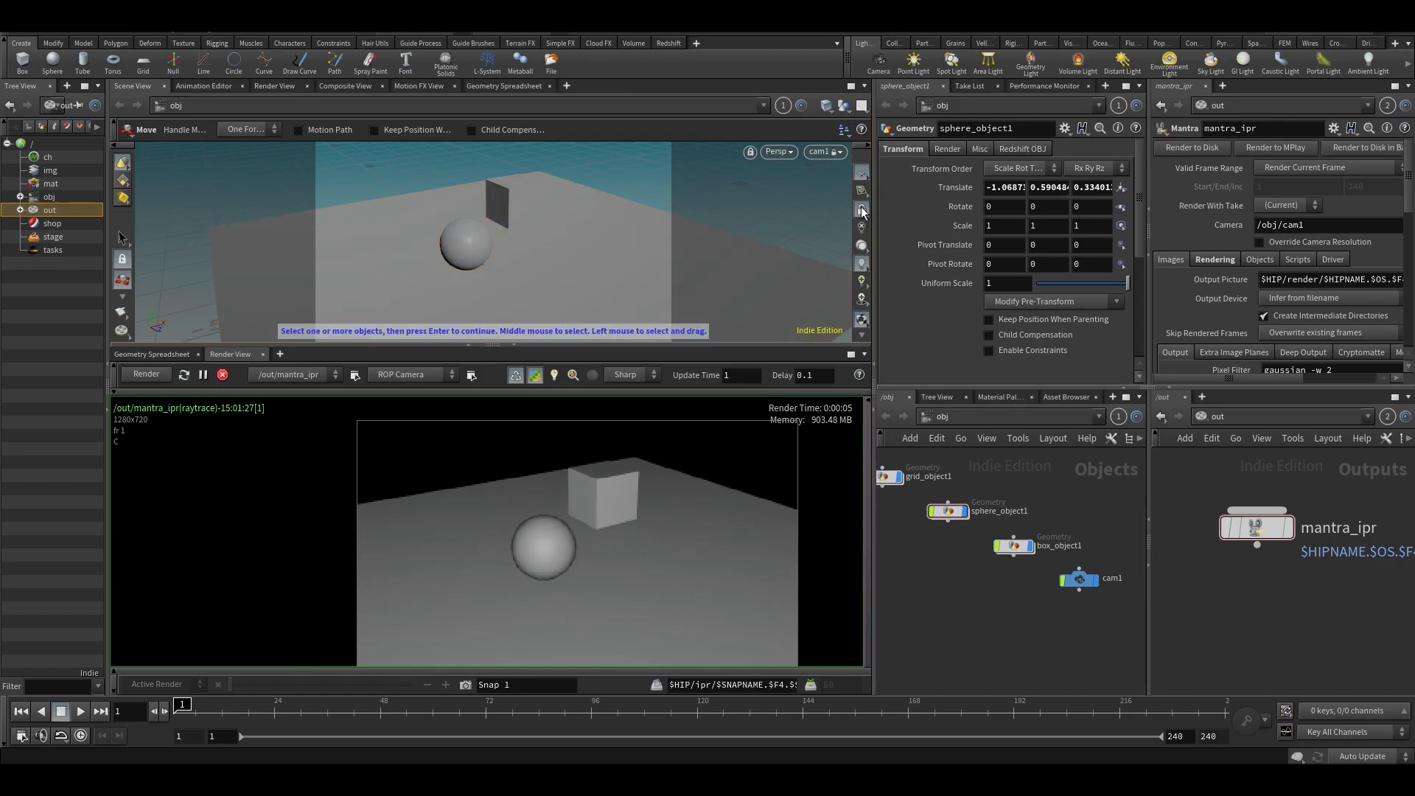
- Unlock the view from cam1, orbit to an elevated view of the scene and create a spot light from it
click(863, 212)
alt+drag(670, 257, 560, 235)
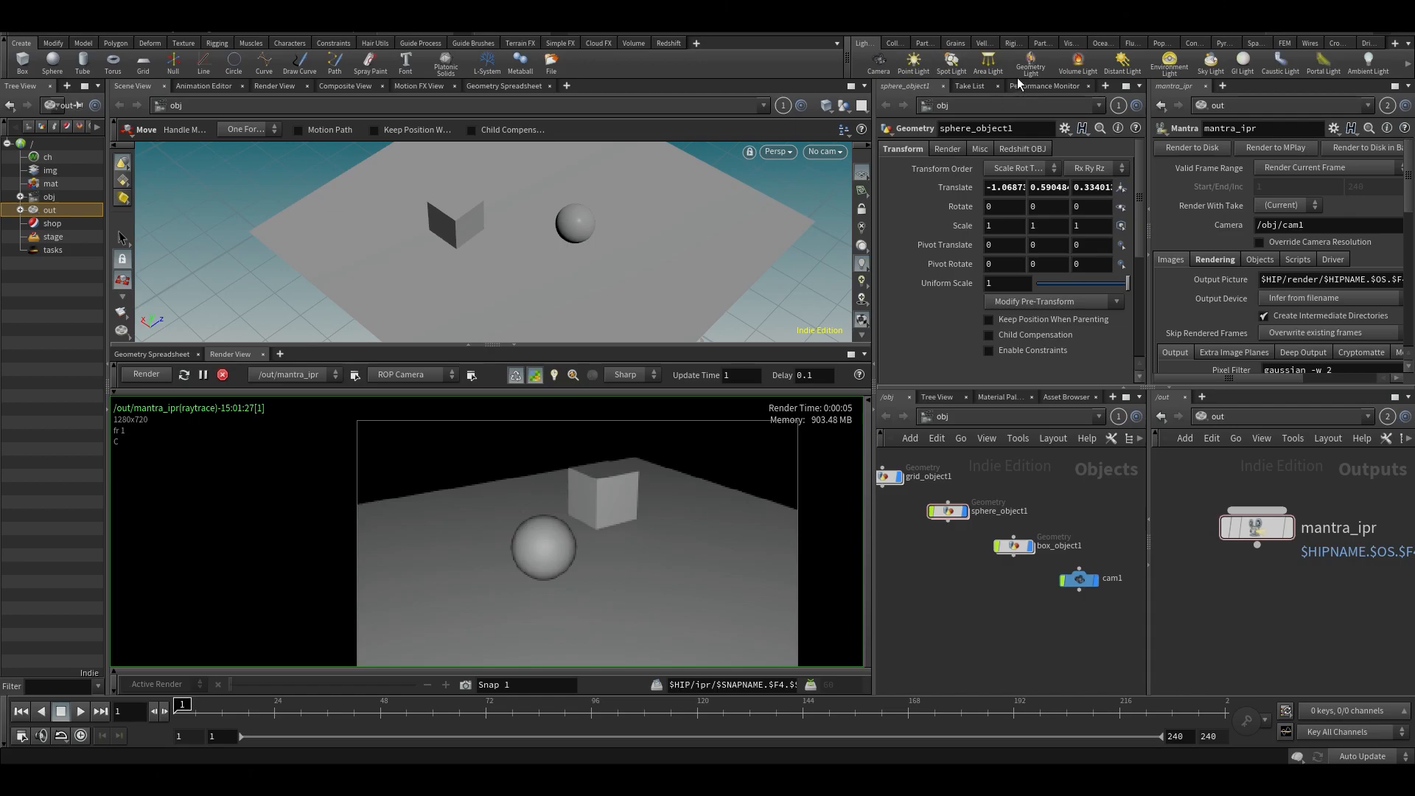
ctrl+click(951, 65)
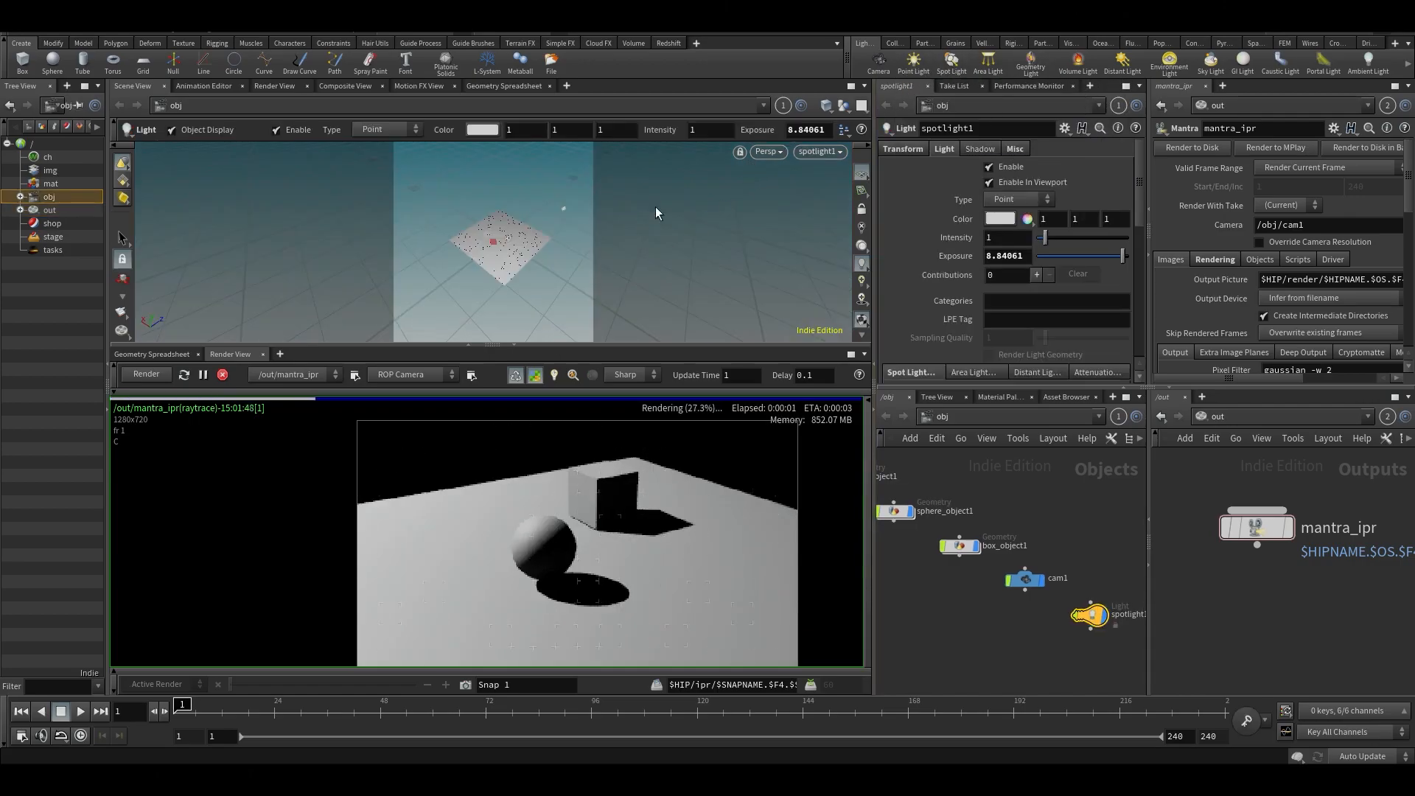
key(Escape)
- Move the spot light closer to the ground grid, sphere and box
drag(560, 215, 465, 206)
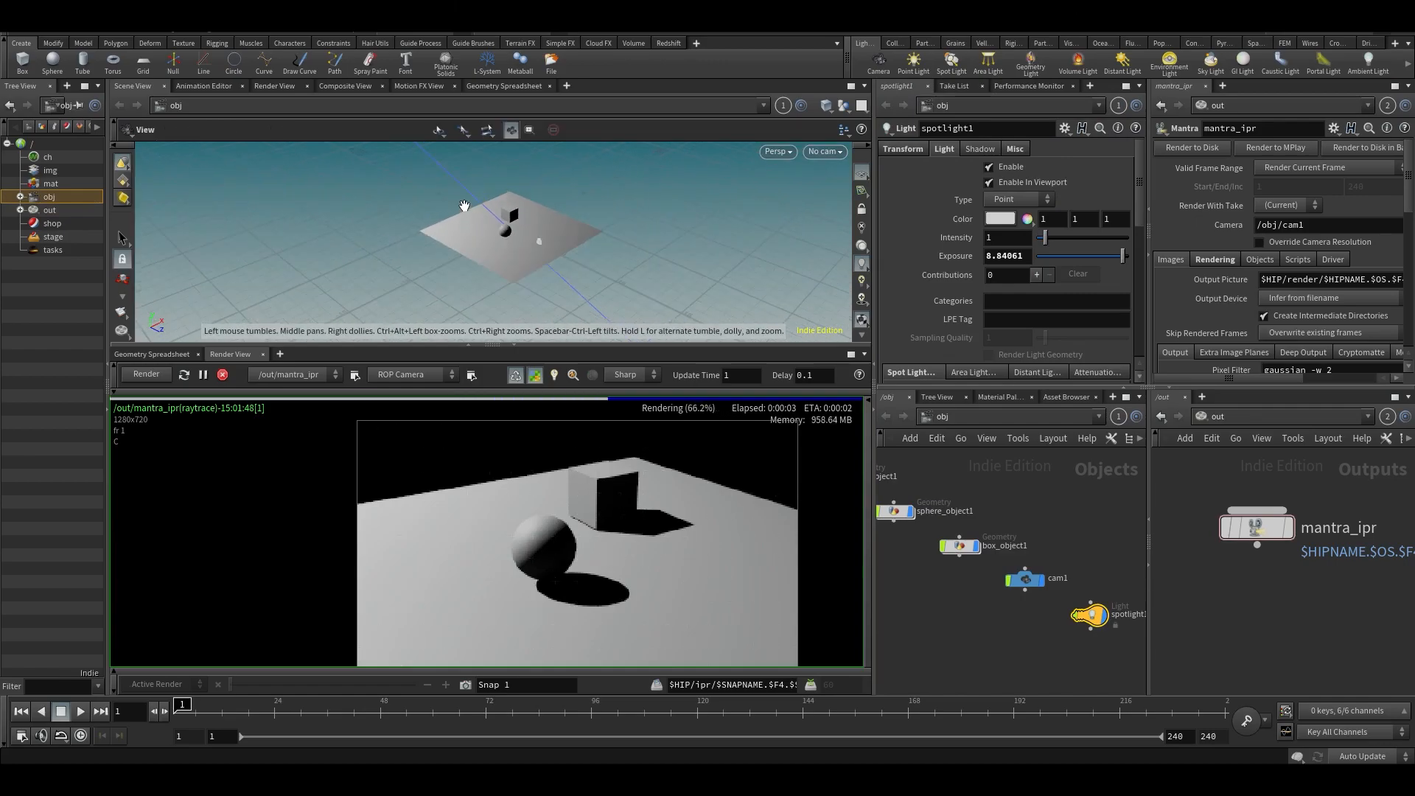
alt+middle_drag(464, 221, 509, 302)
scroll(509, 303, down, 2)
drag(358, 164, 439, 258)
alt+middle_drag(544, 205, 542, 181)
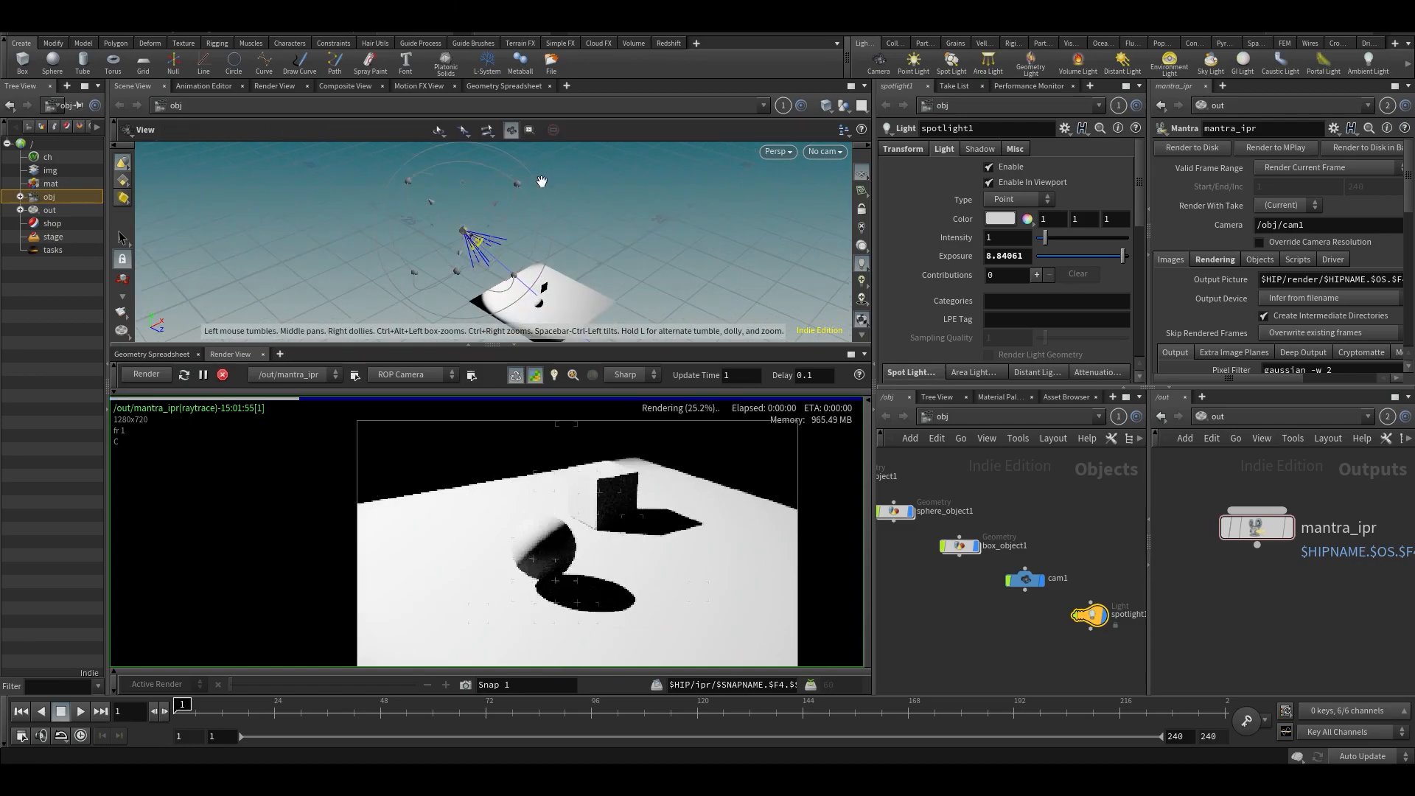
alt+right_drag(462, 279, 503, 270)
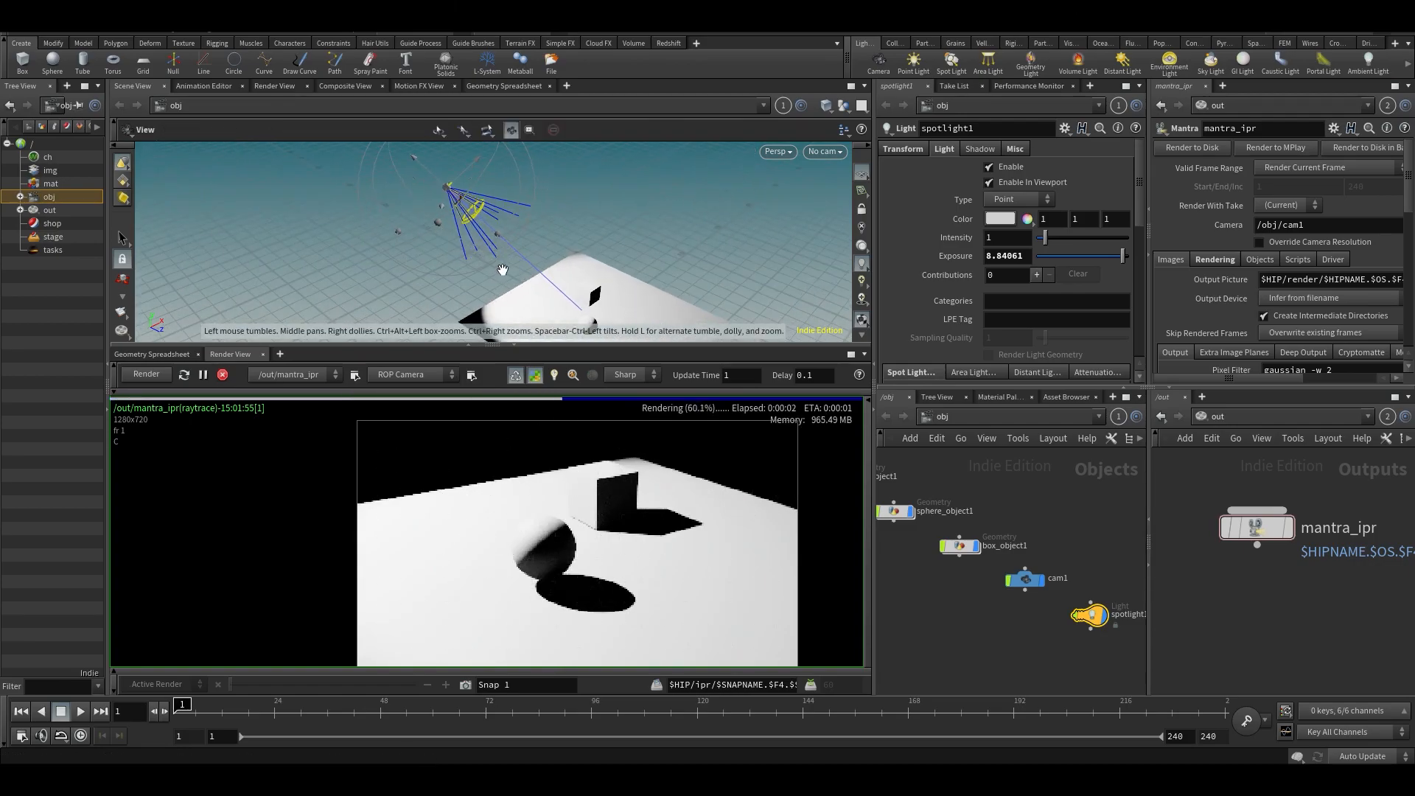
- Lower the spot light's exposure to 6.9
alt+drag(502, 271, 487, 230)
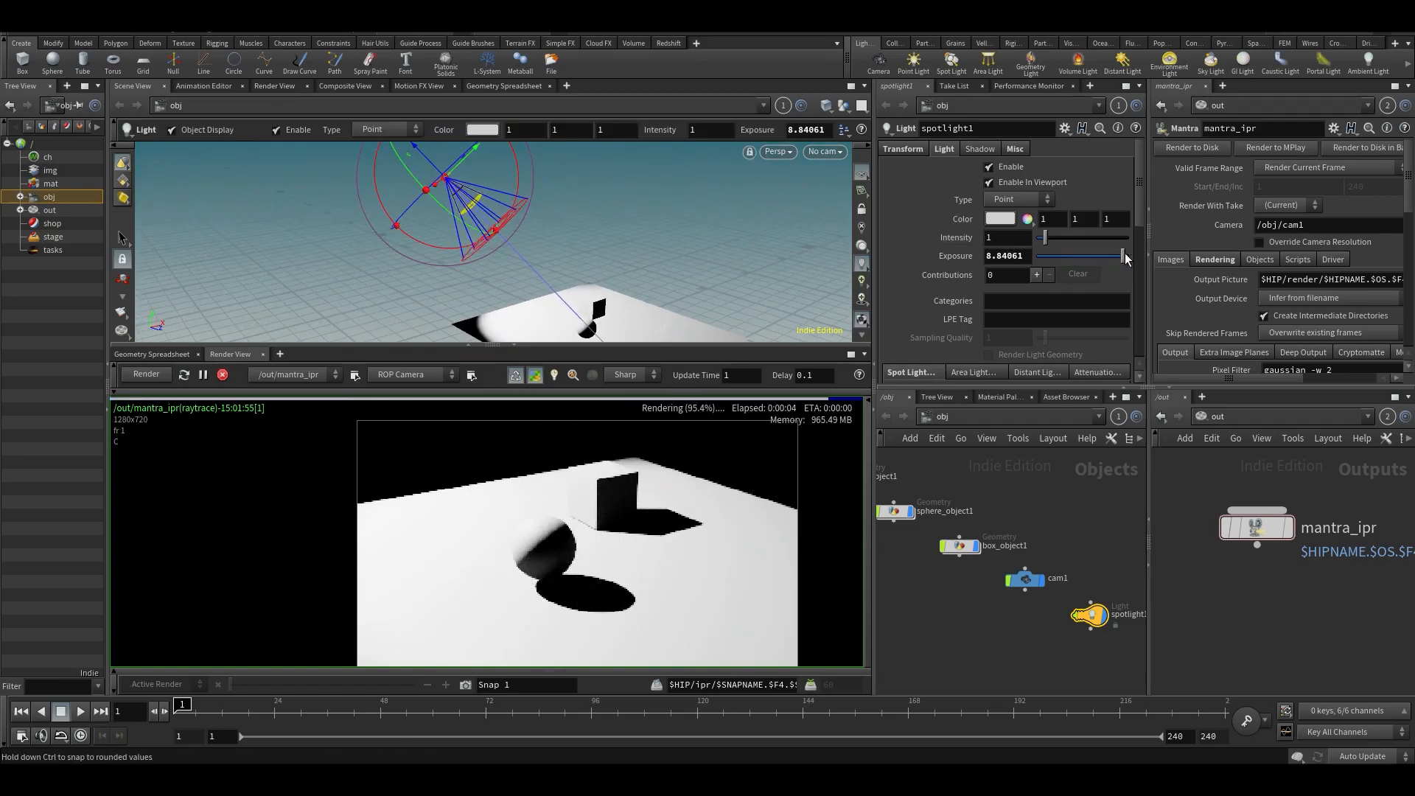
drag(1124, 260, 1122, 260)
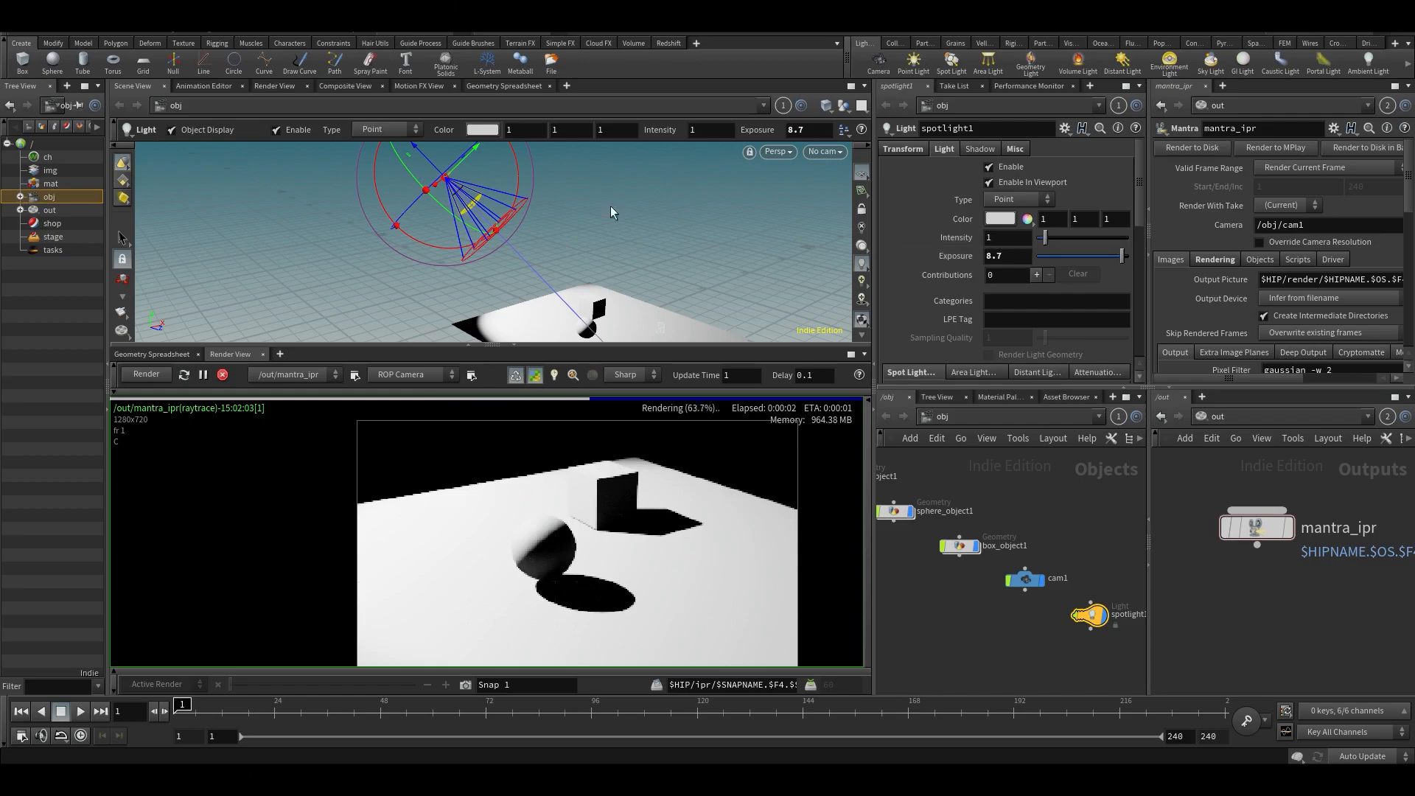
alt+middle_drag(608, 218, 608, 185)
drag(1111, 262, 1114, 260)
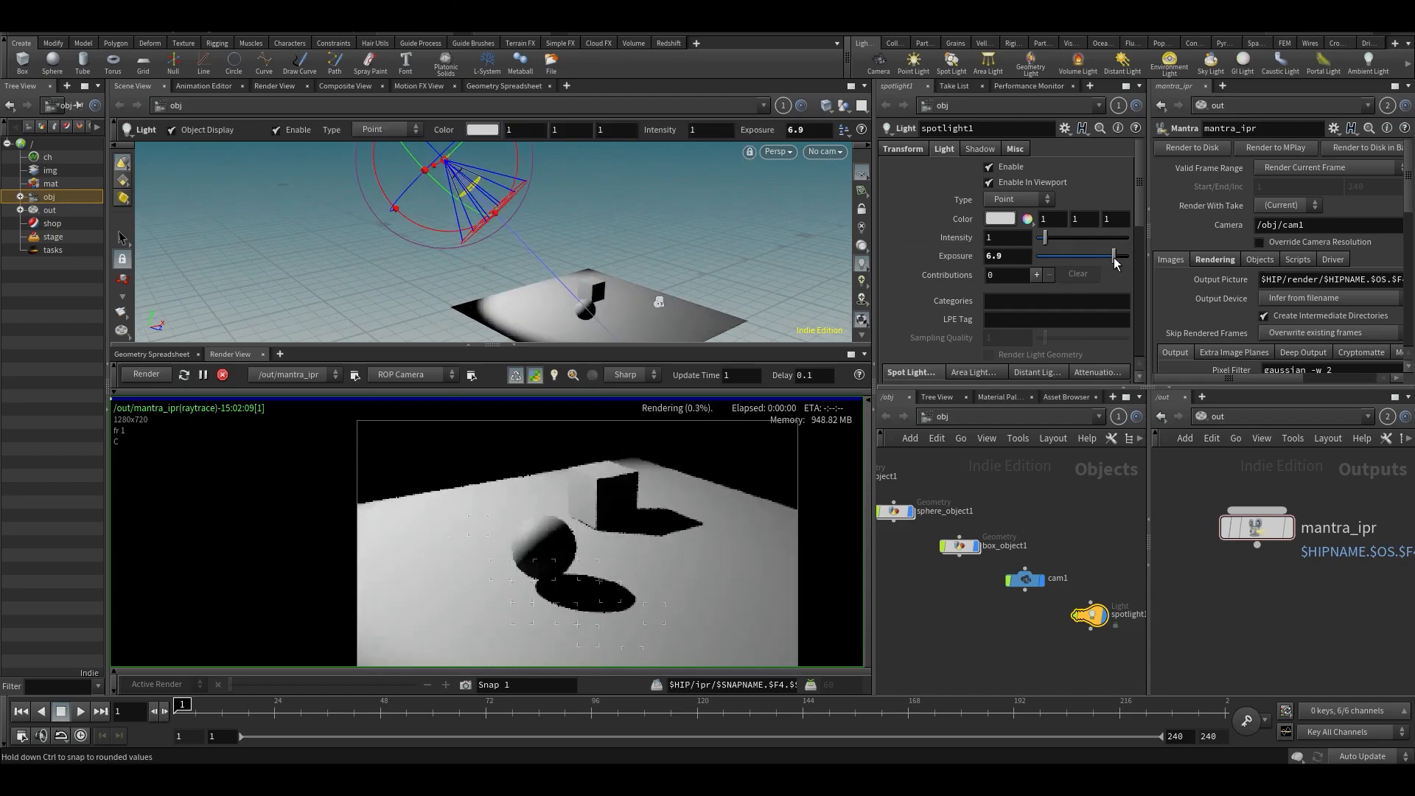
- Set the spot light's cone angle to 6 and its cone delta to 23
scroll(968, 280, down, 3)
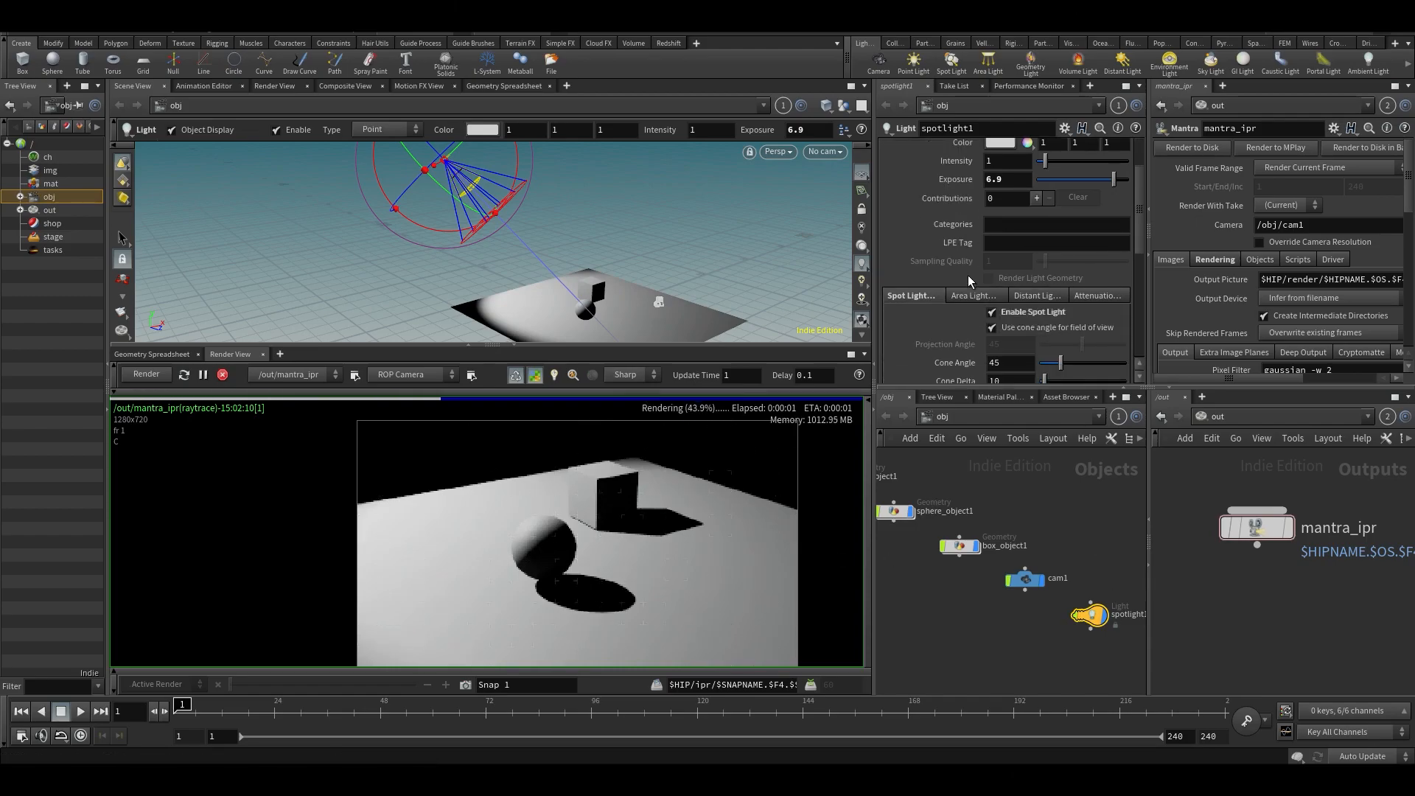
scroll(968, 281, down, 3)
drag(1060, 286, 1050, 287)
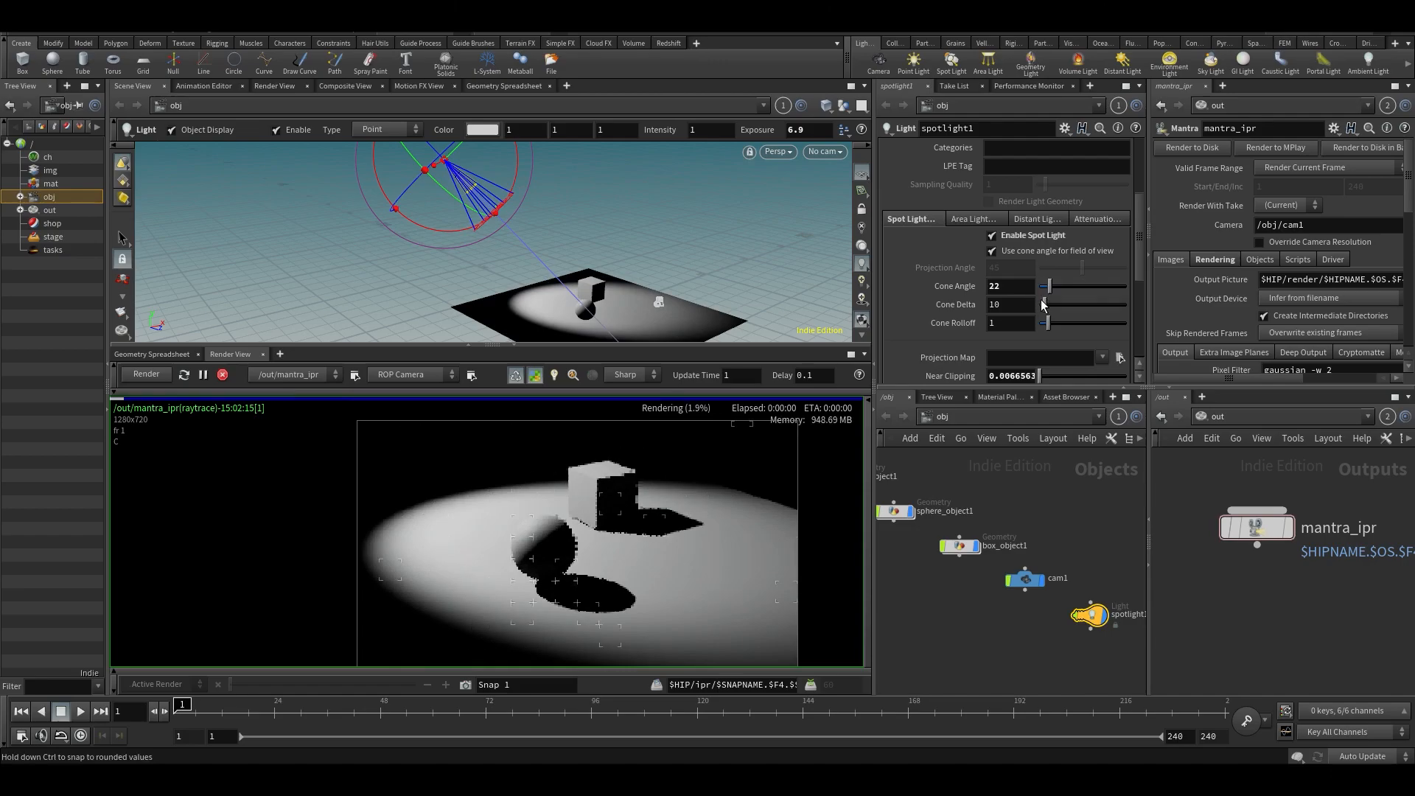
drag(1043, 306, 1044, 286)
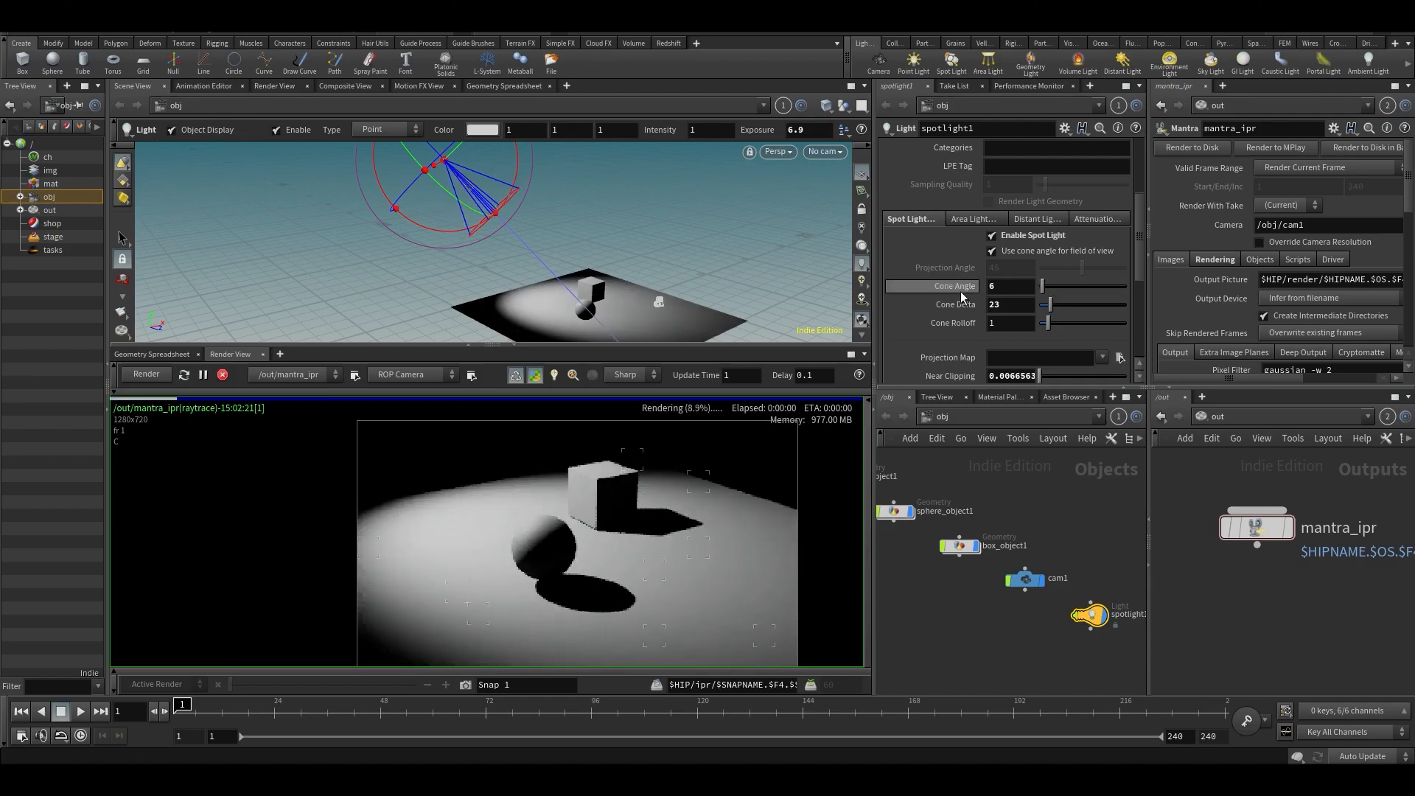
scroll(1017, 306, down, 2)
scroll(1017, 306, up, 7)
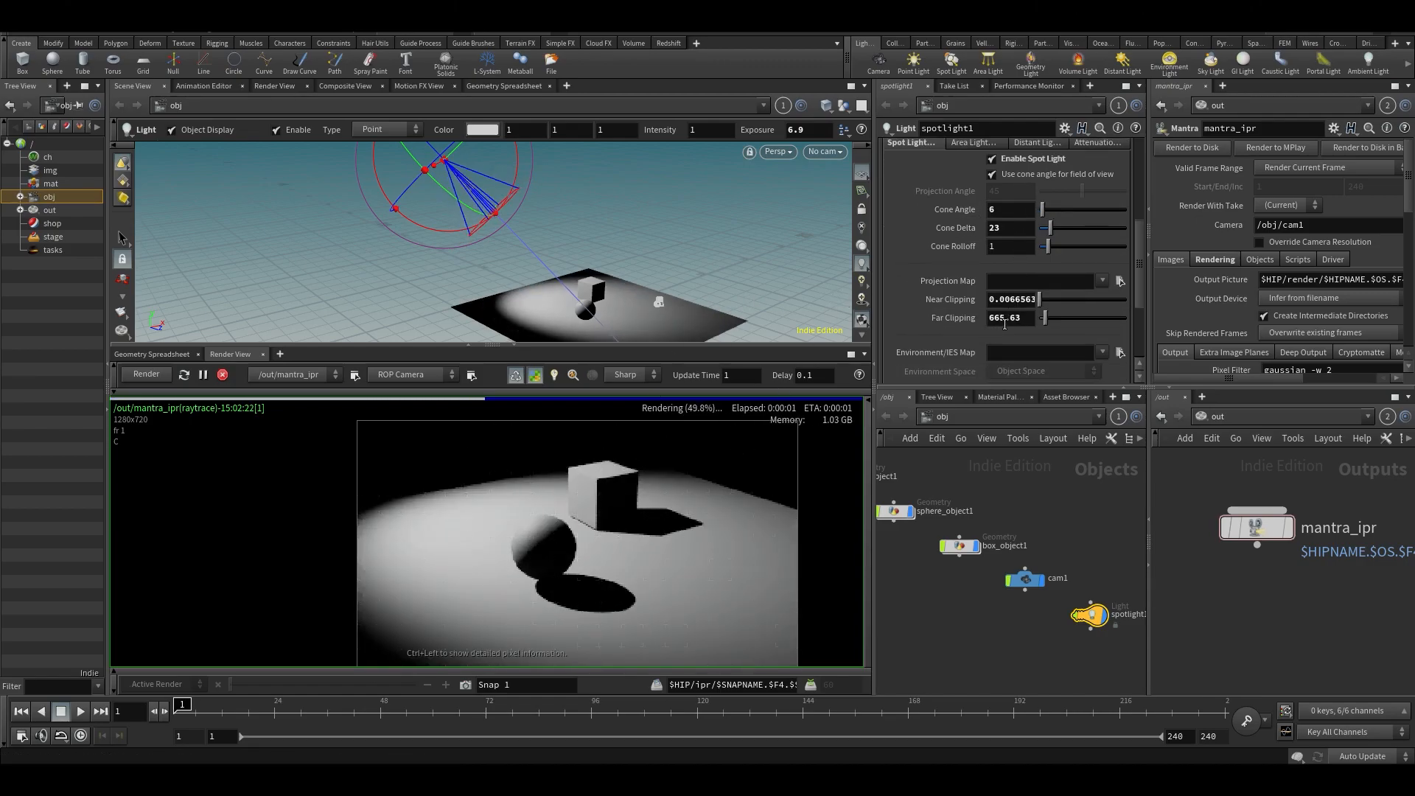
- Try an orange colour (0.5, 0.25, 0) on the spot light and undo the change
click(999, 219)
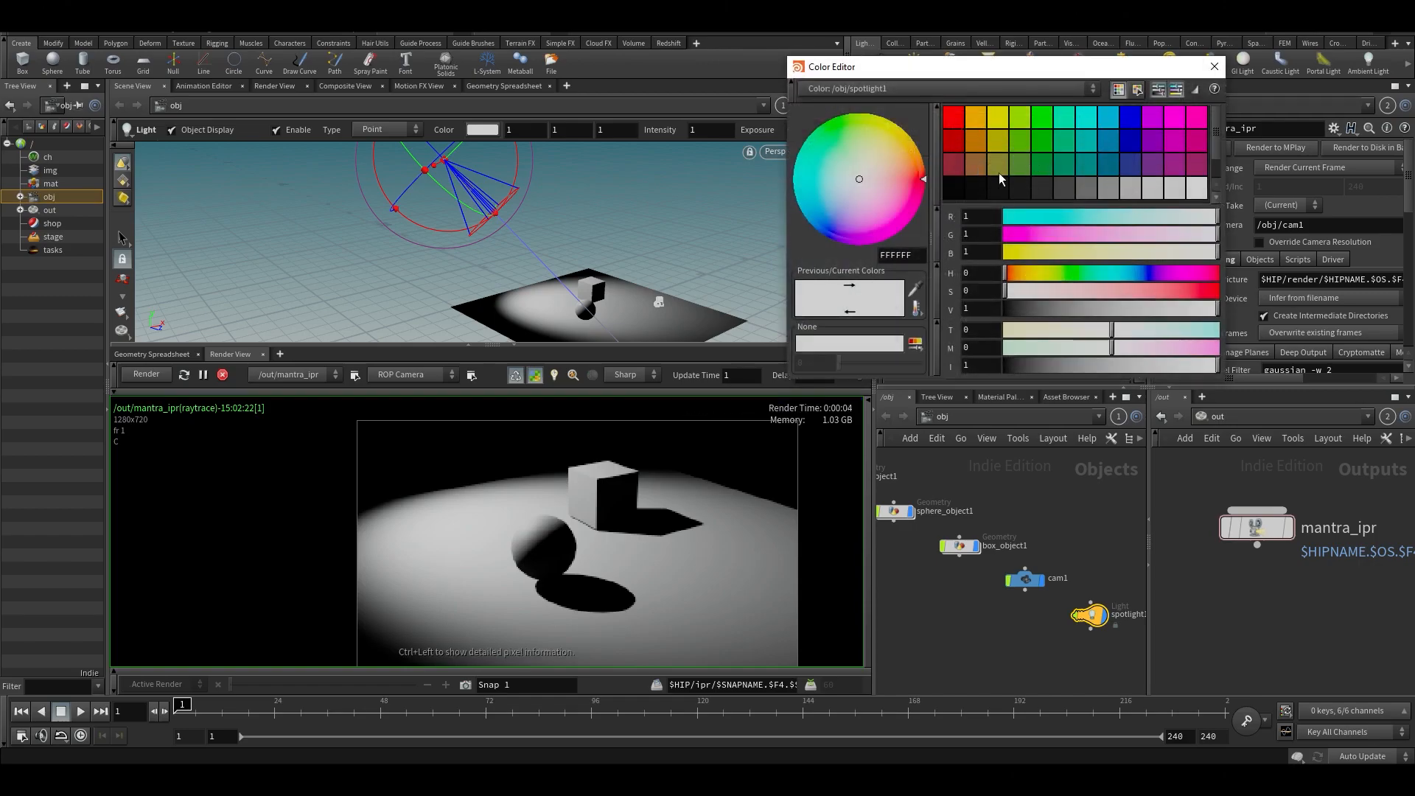
click(980, 144)
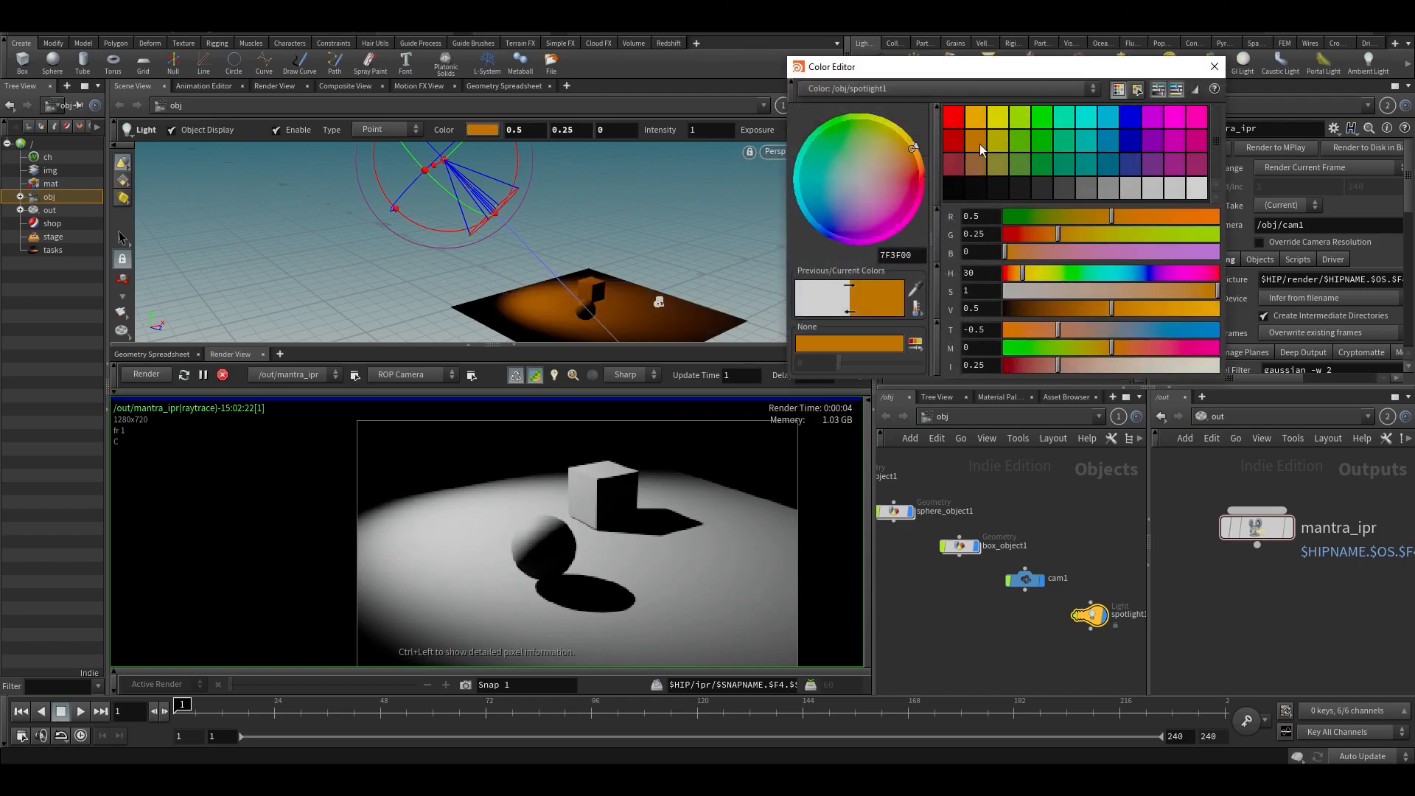
click(1217, 69)
key(ctrl+z)
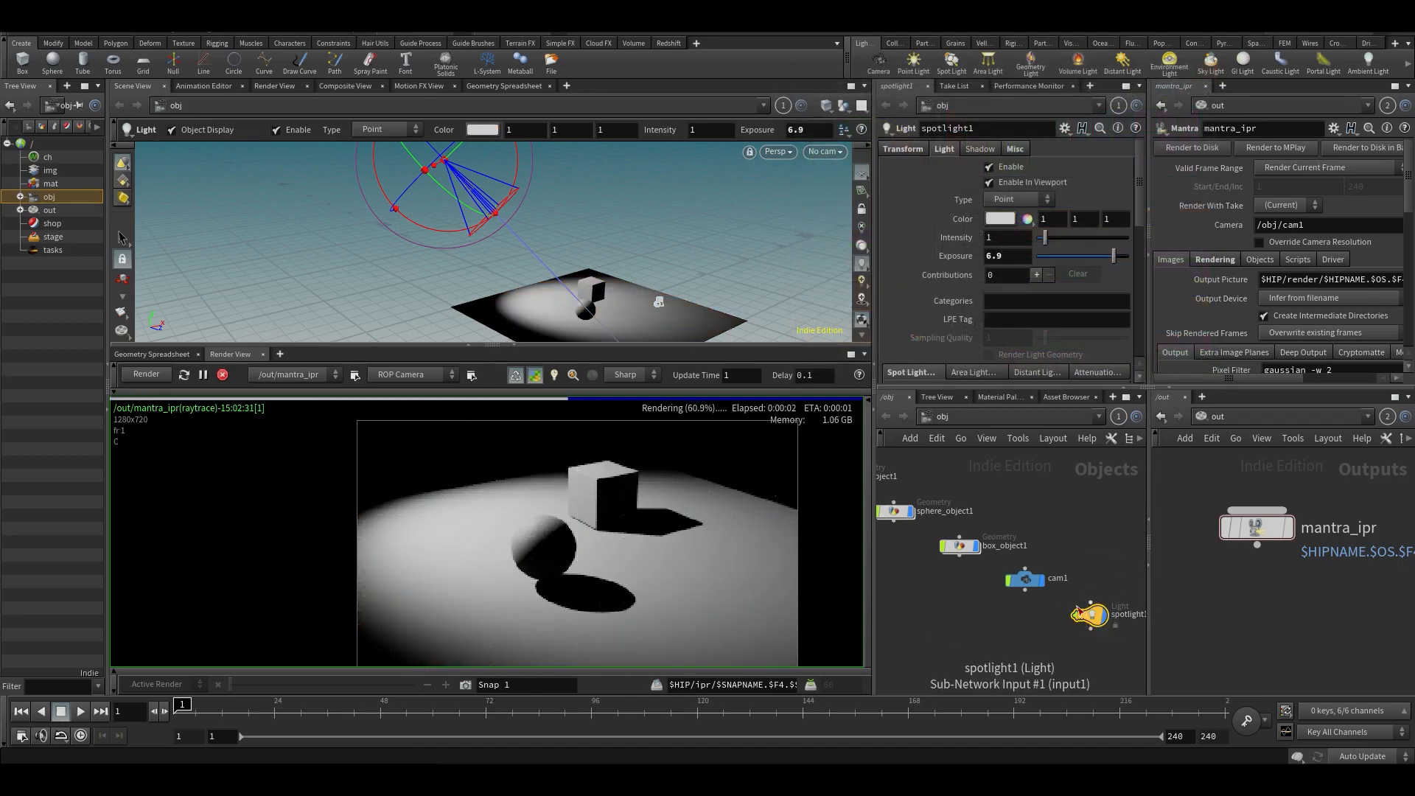
- Replace the spot light with a point light beside the box, raised about 2.2 units above the ground grid
key(Delete)
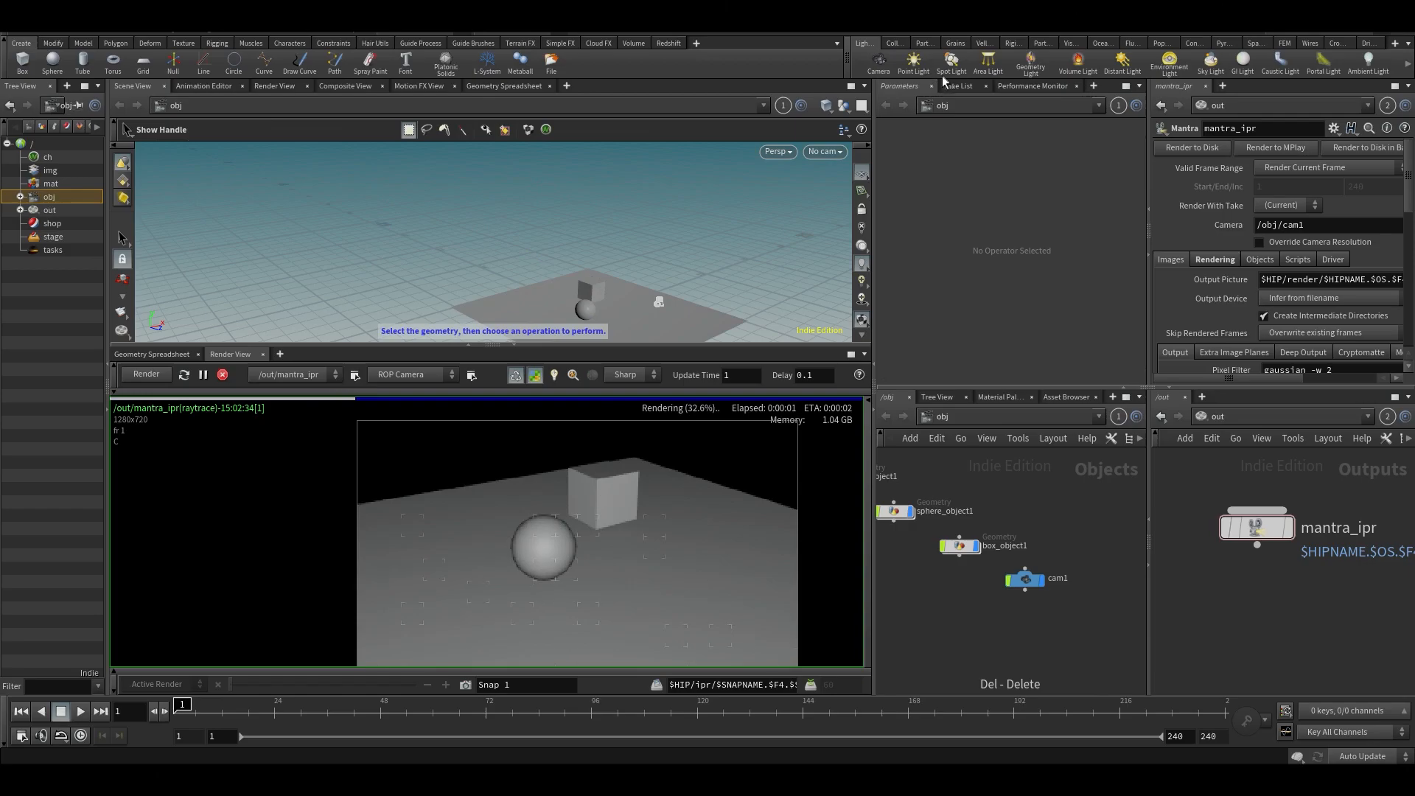
click(914, 65)
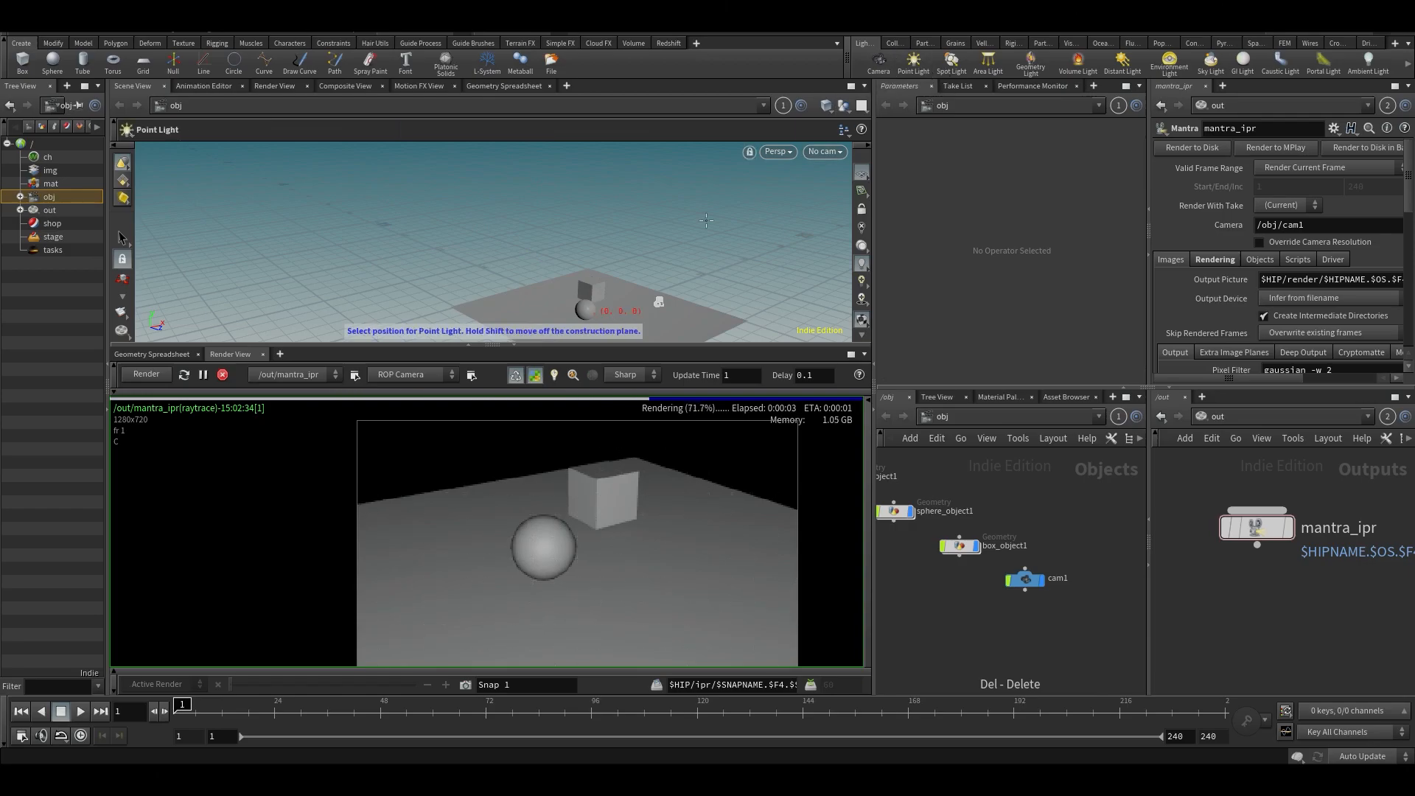
click(612, 306)
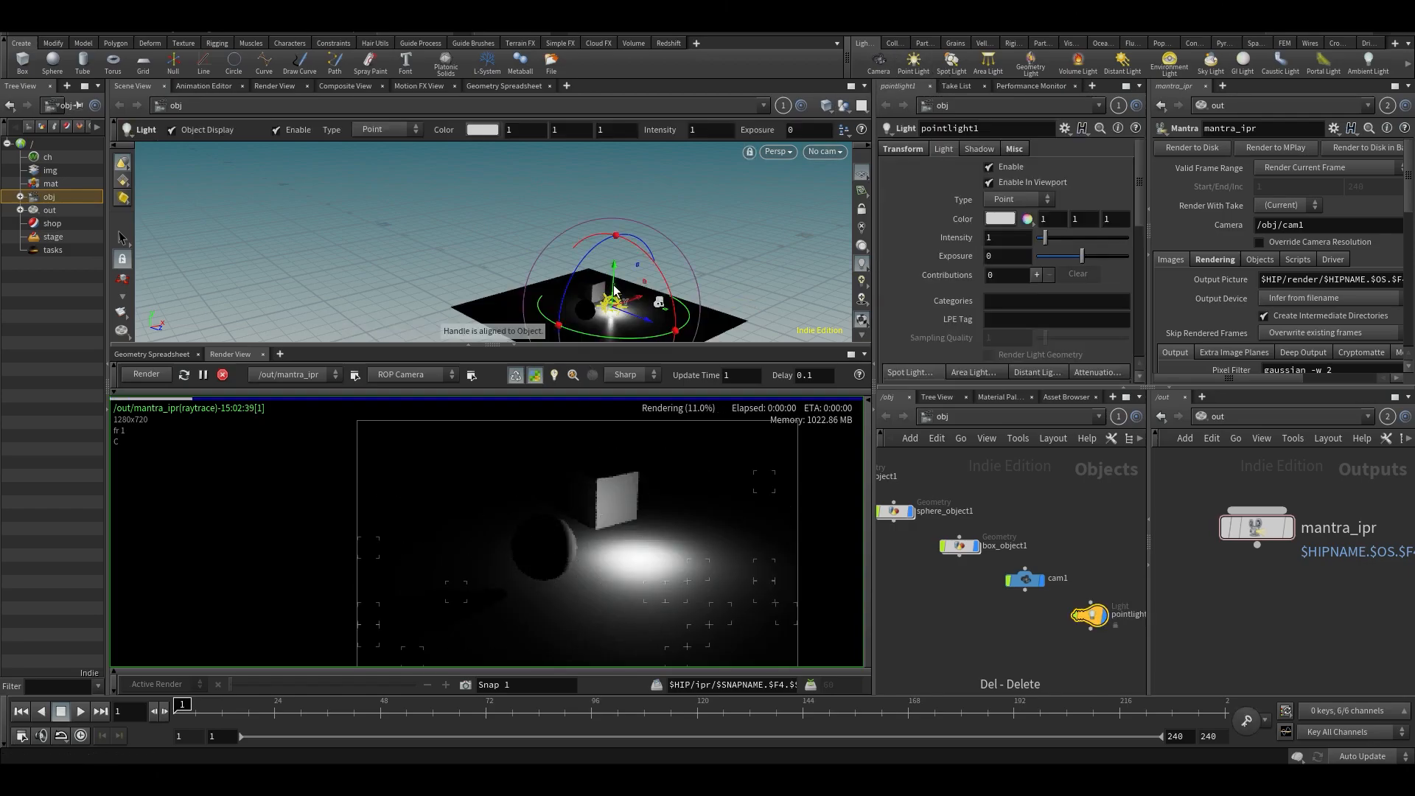
drag(618, 286, 621, 238)
key(r)
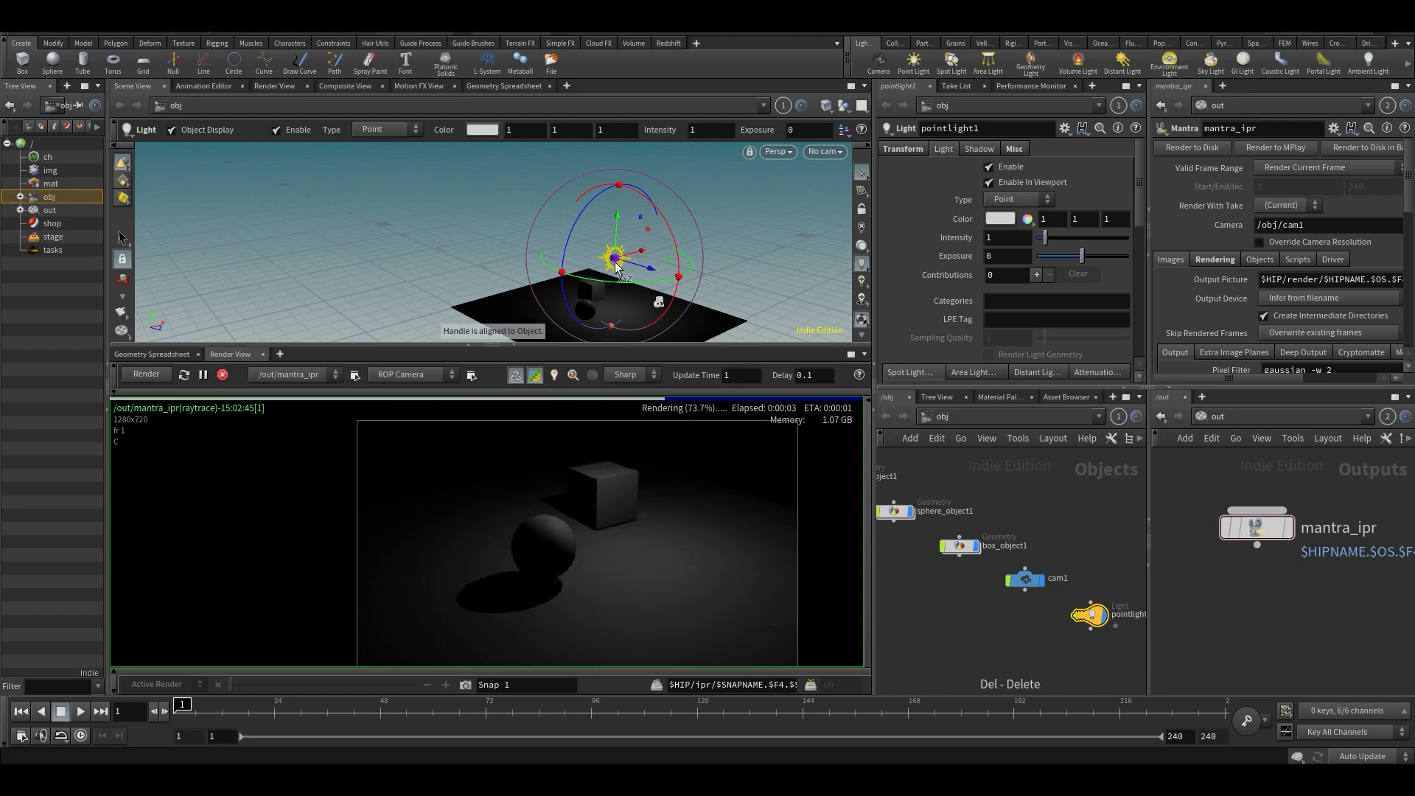
drag(619, 229, 619, 244)
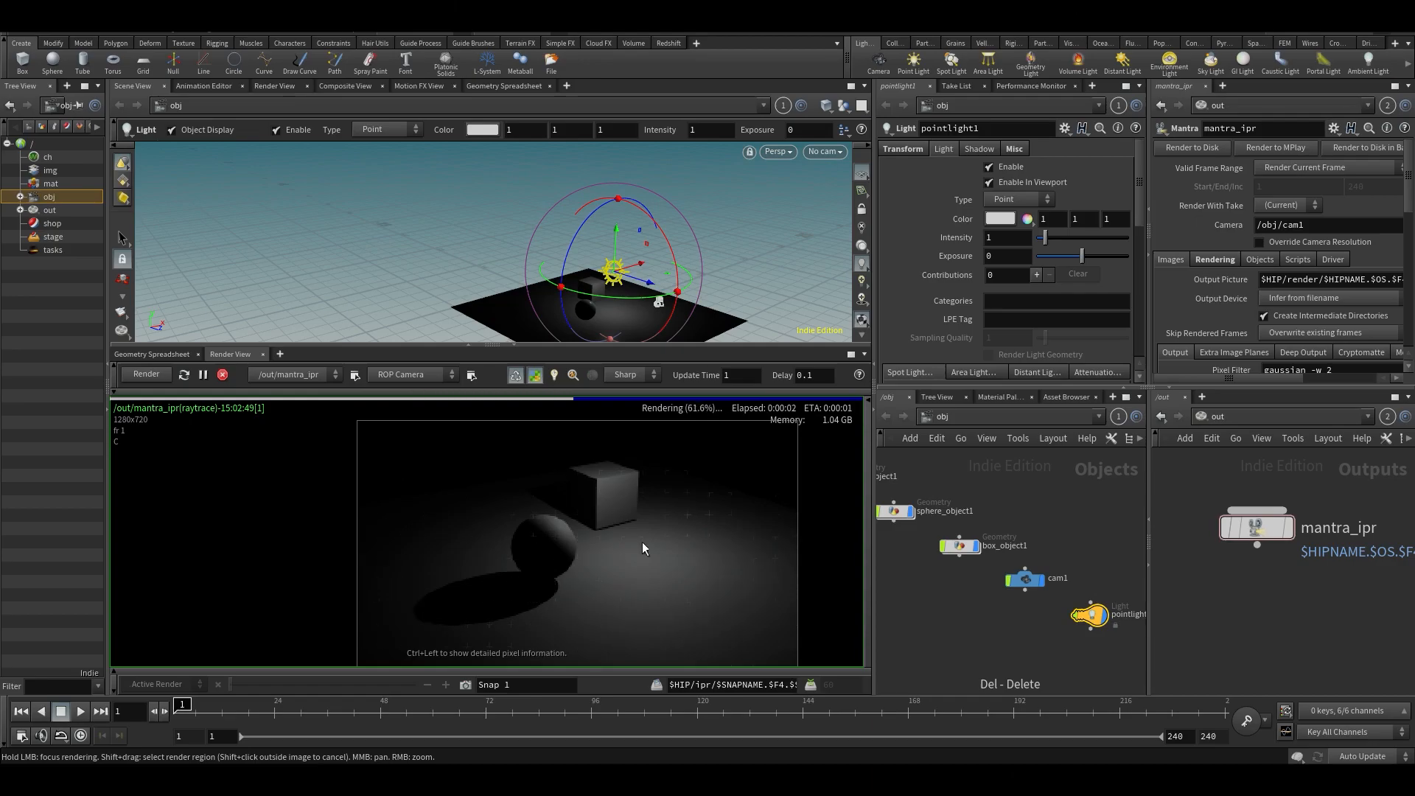
- Set the point light's intensity to 1.9
scroll(1060, 304, down, 1)
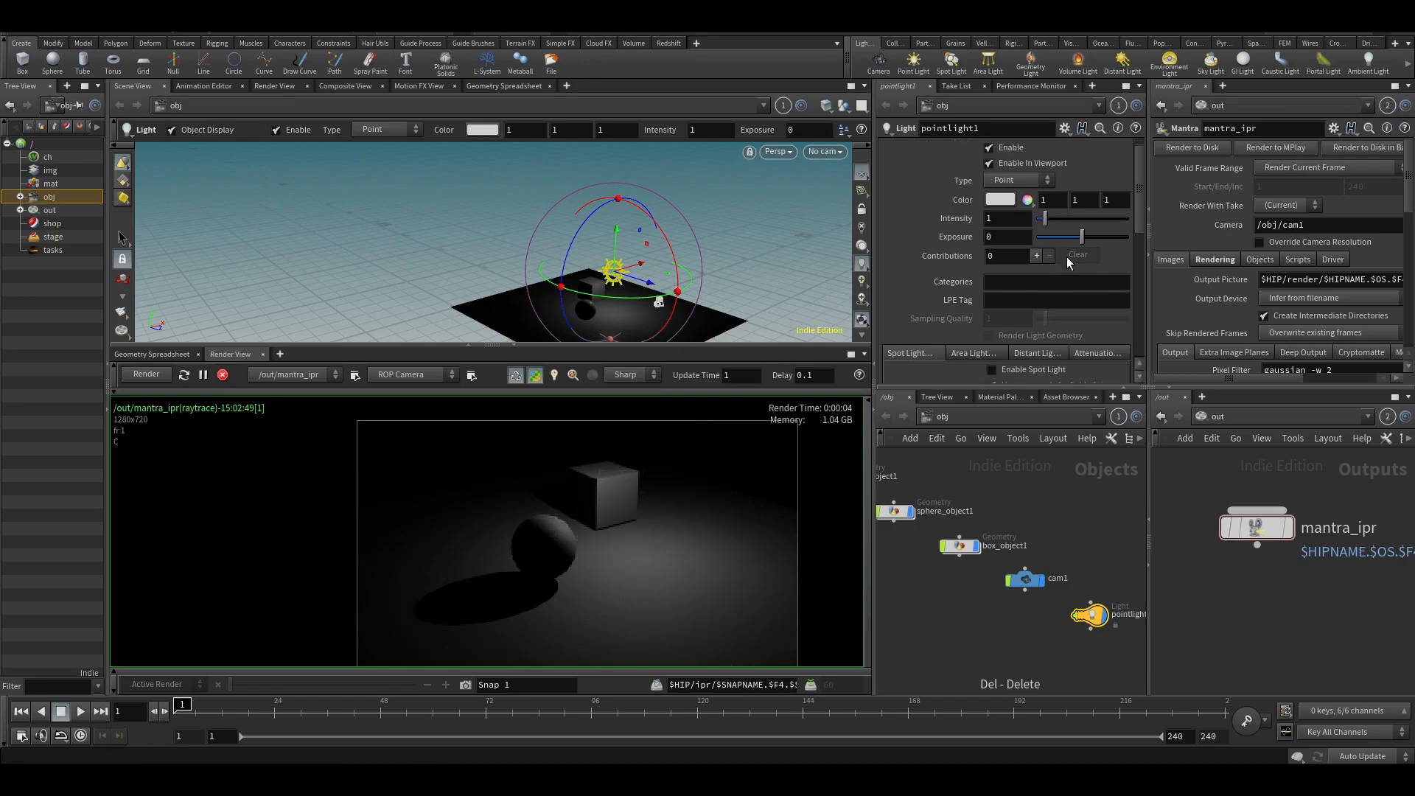
drag(1051, 218, 1060, 218)
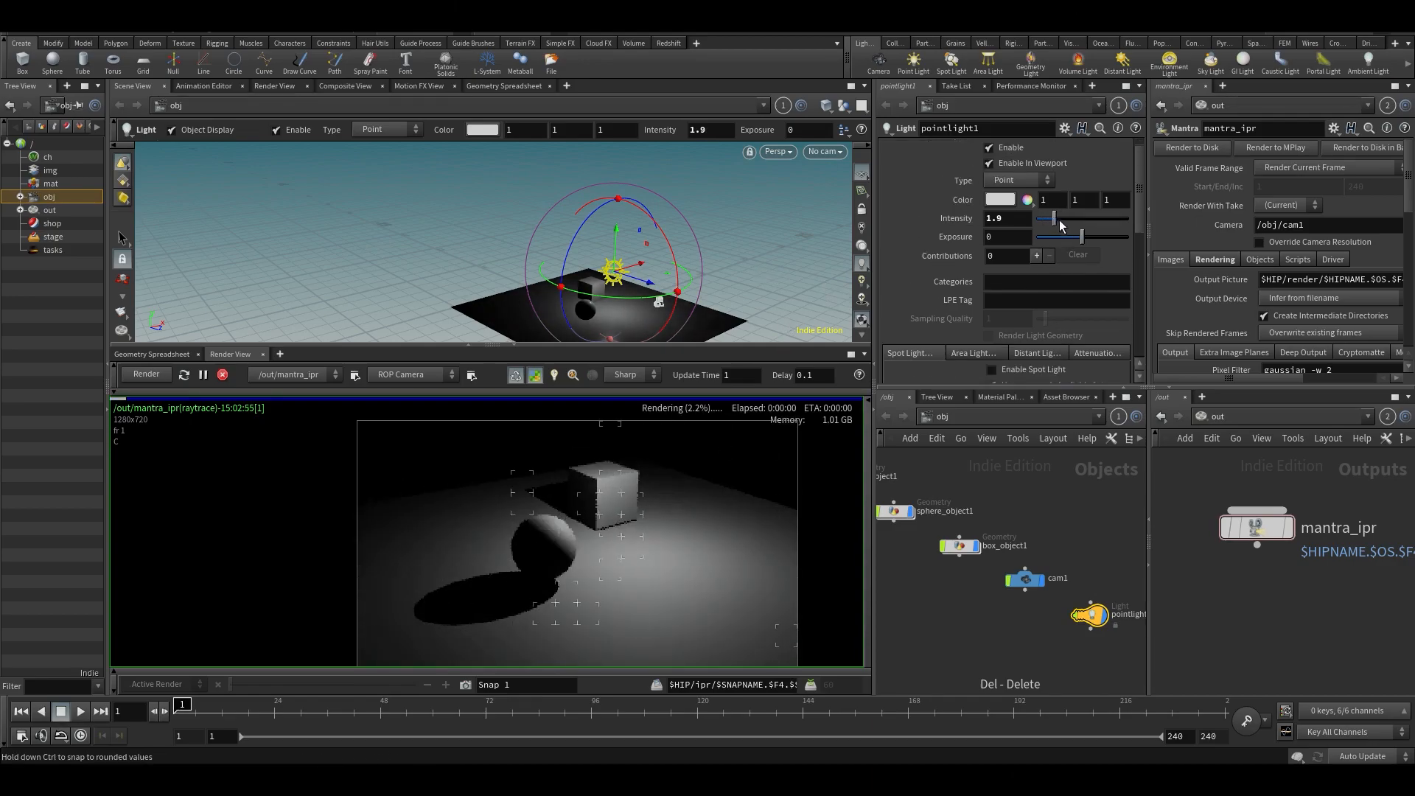
drag(1143, 199, 1140, 167)
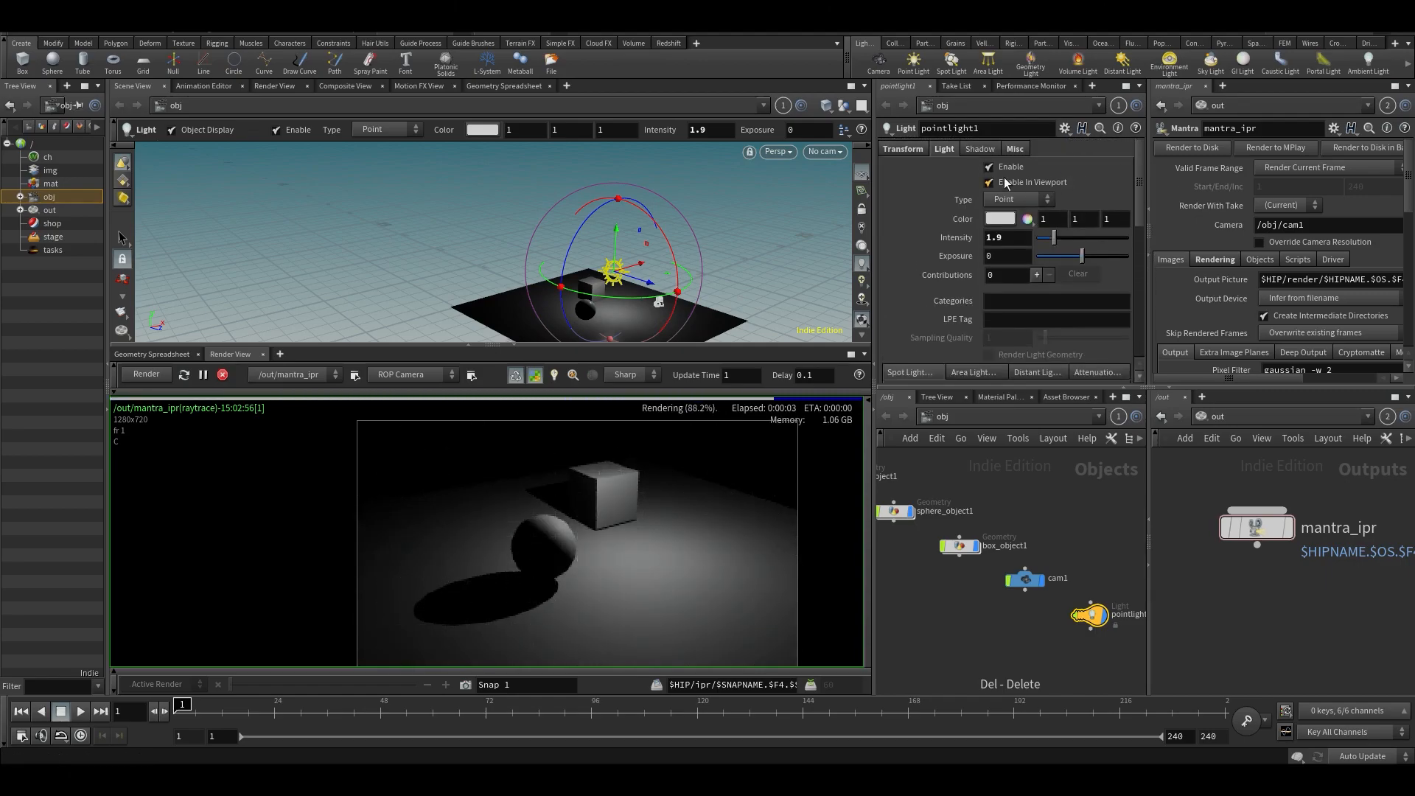
- Vary the point light's shadow intensity, return it to 1, and show the light's transform settings
click(982, 149)
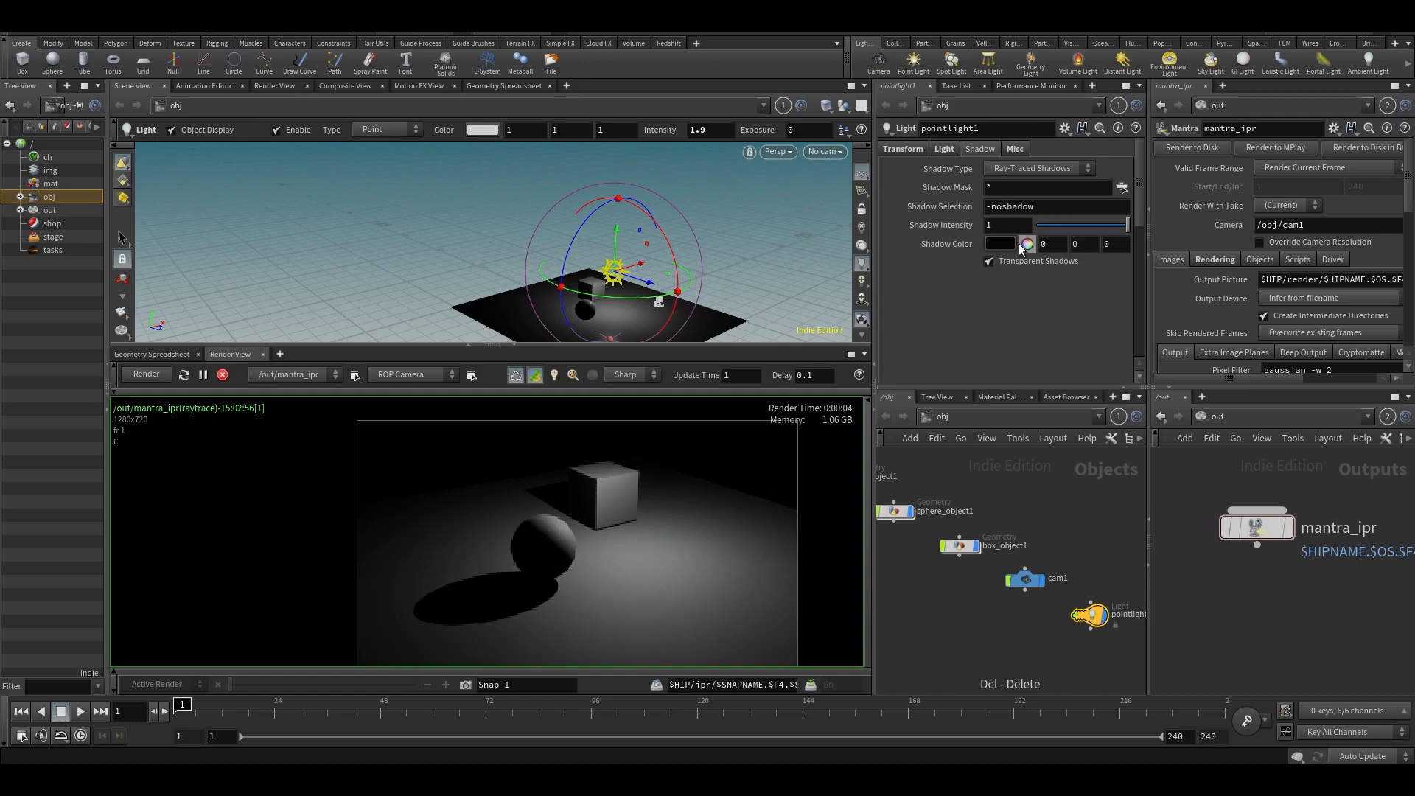
drag(1113, 227, 1216, 233)
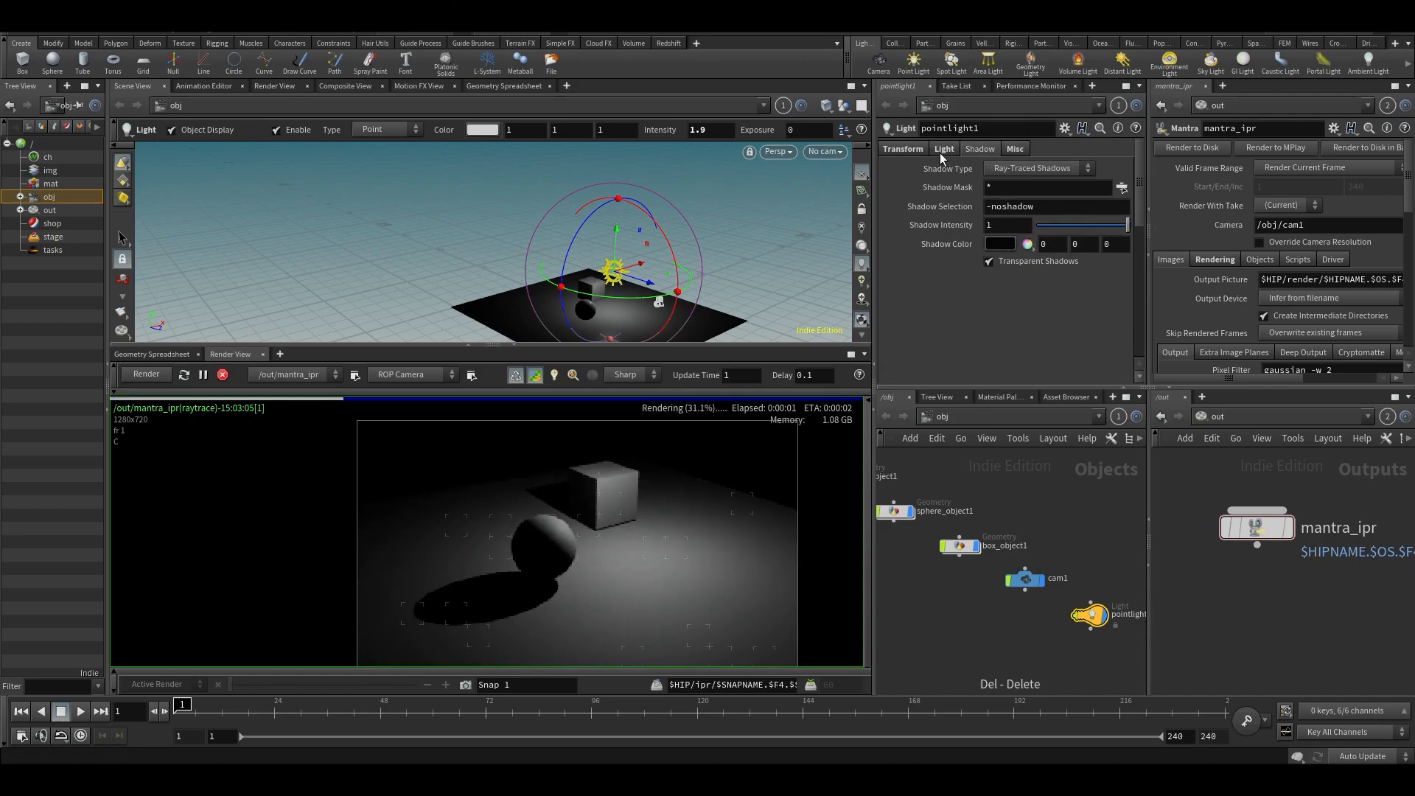
click(907, 149)
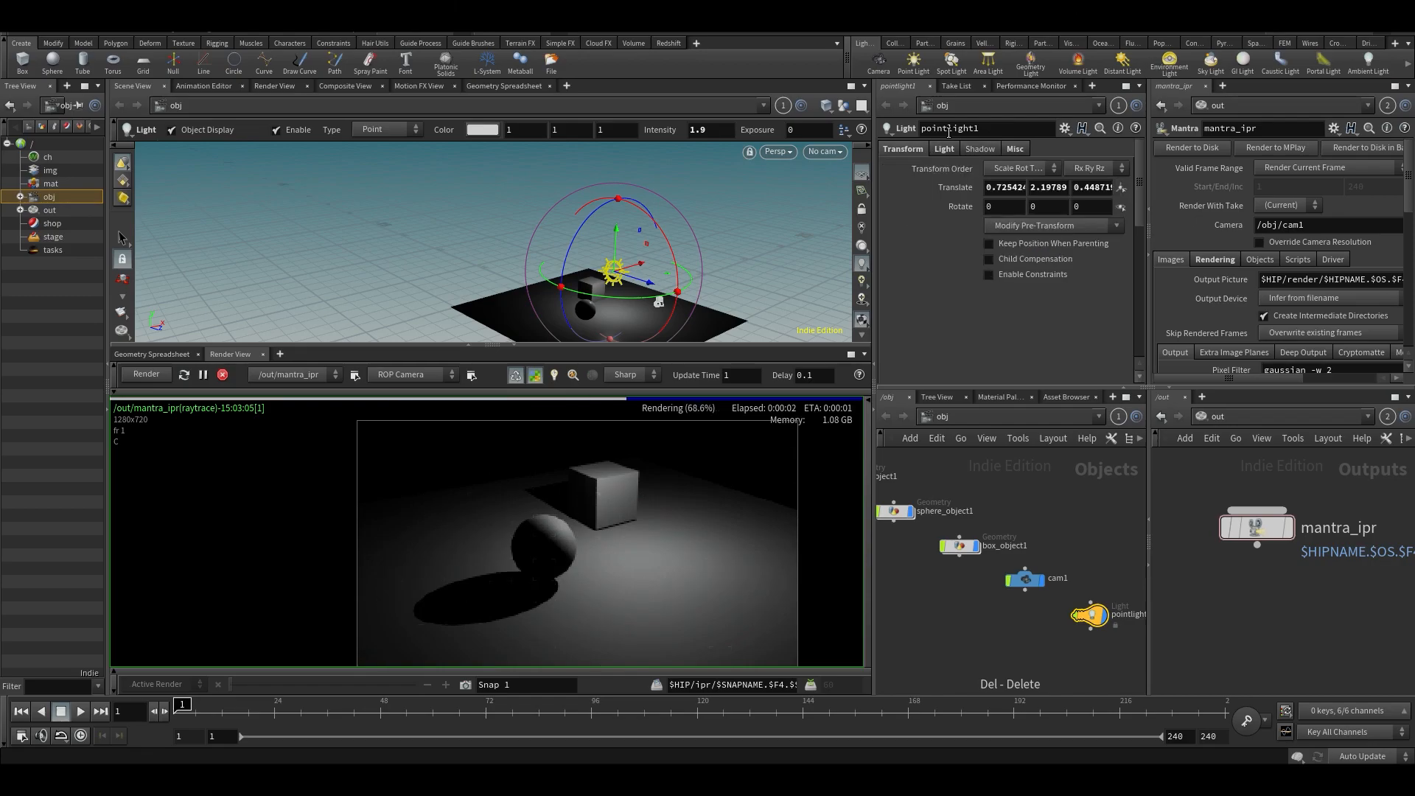
- Replace the point light with an area light beside the box and raise it above the objects
key(Delete)
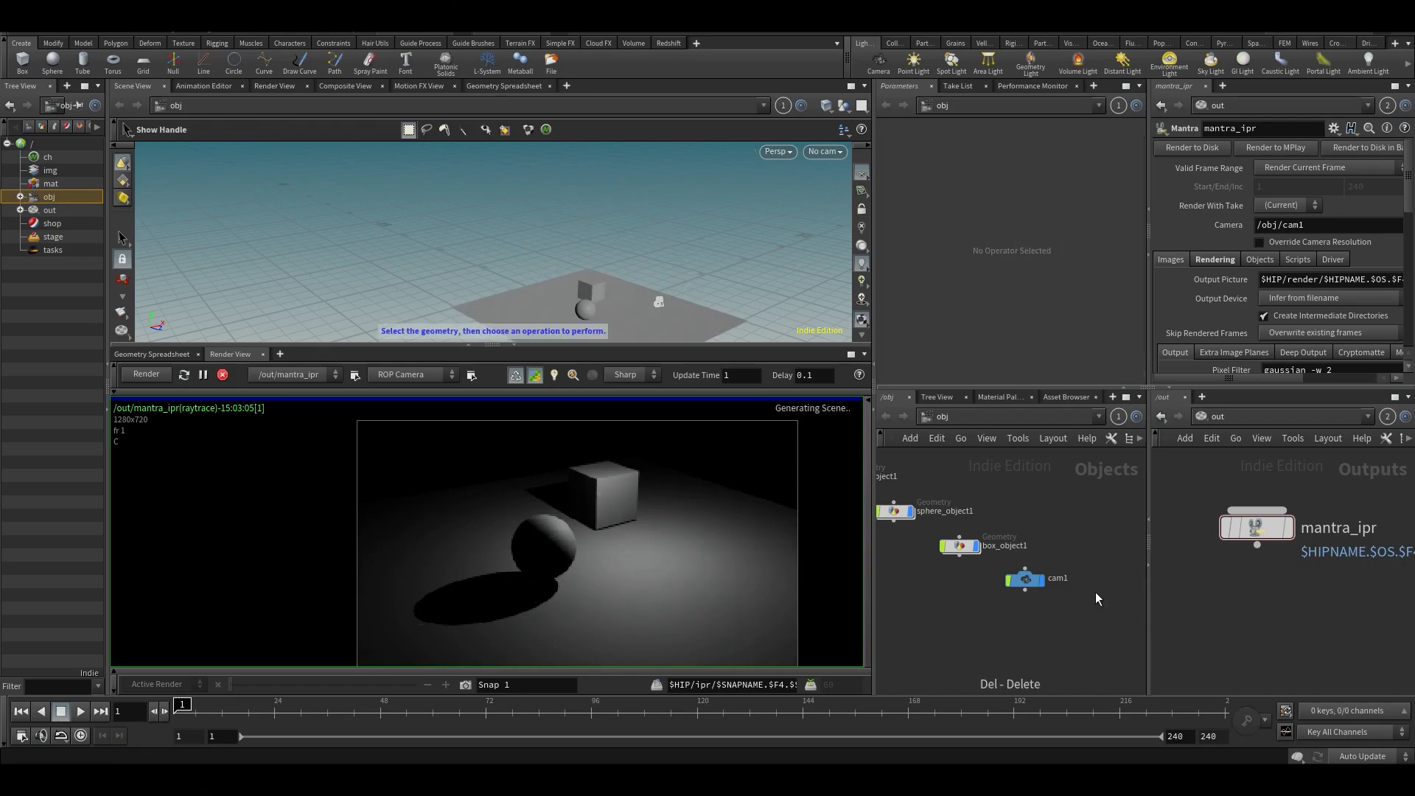
click(993, 67)
click(618, 290)
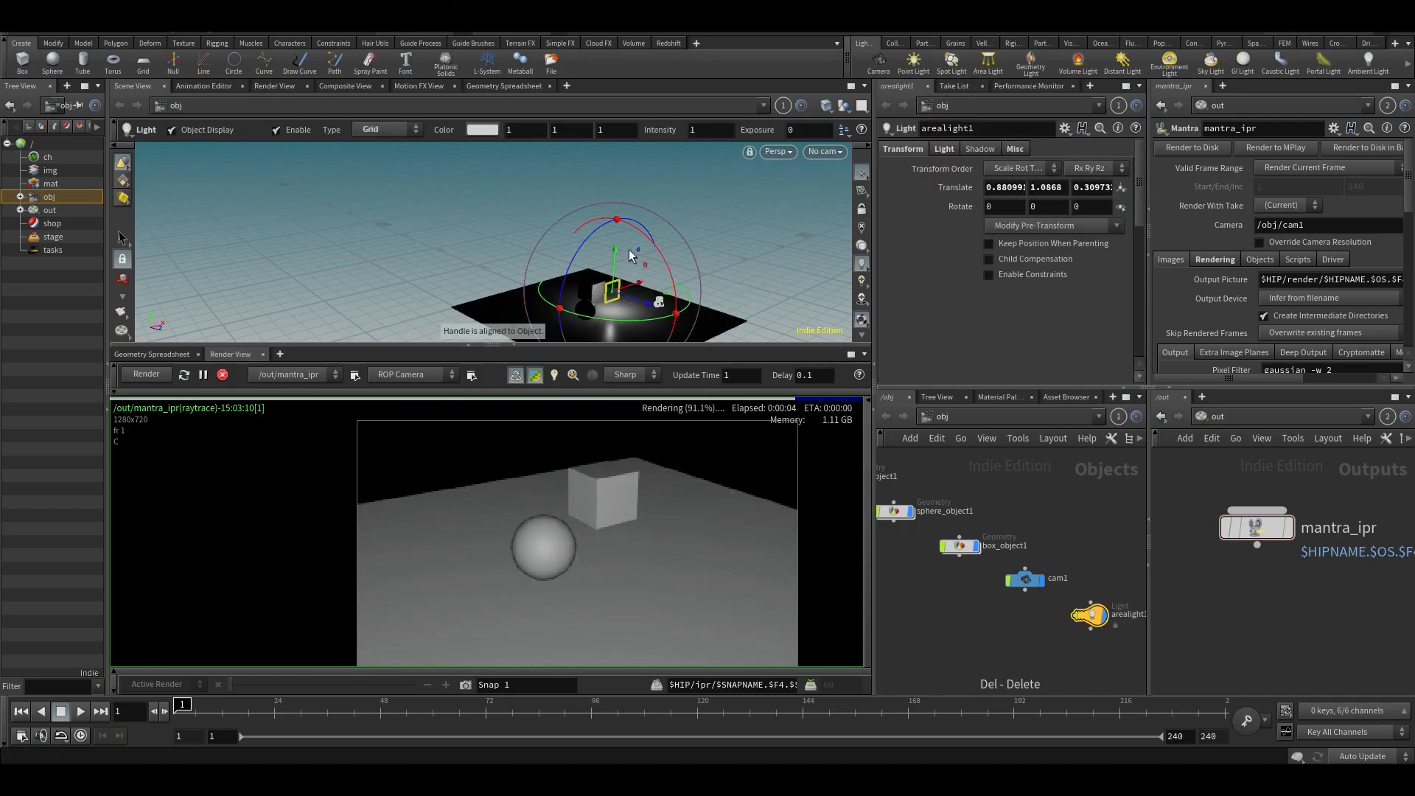
drag(616, 233, 618, 211)
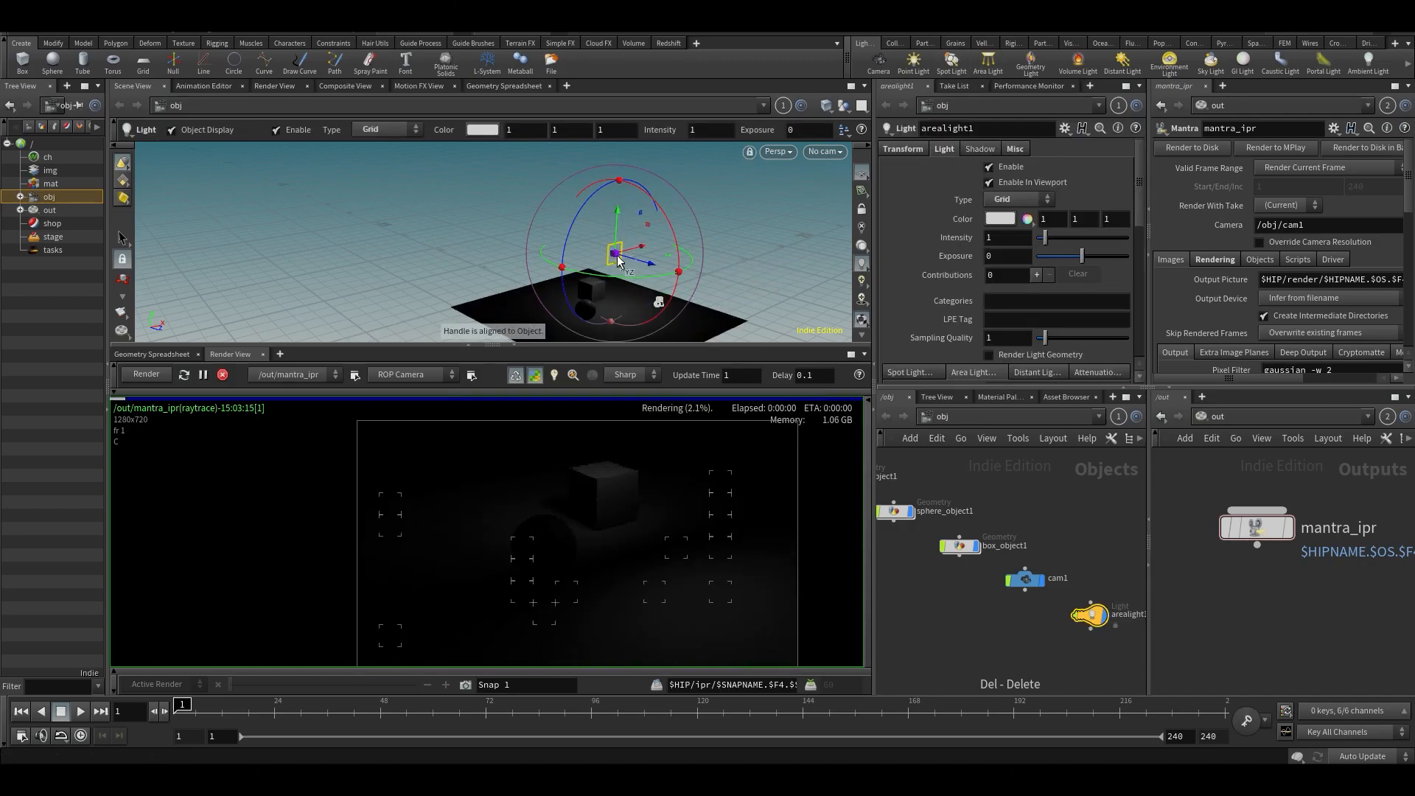
- Rotate the area light toward the sphere and box and set its intensity to 10
drag(627, 278, 748, 267)
drag(608, 285, 726, 268)
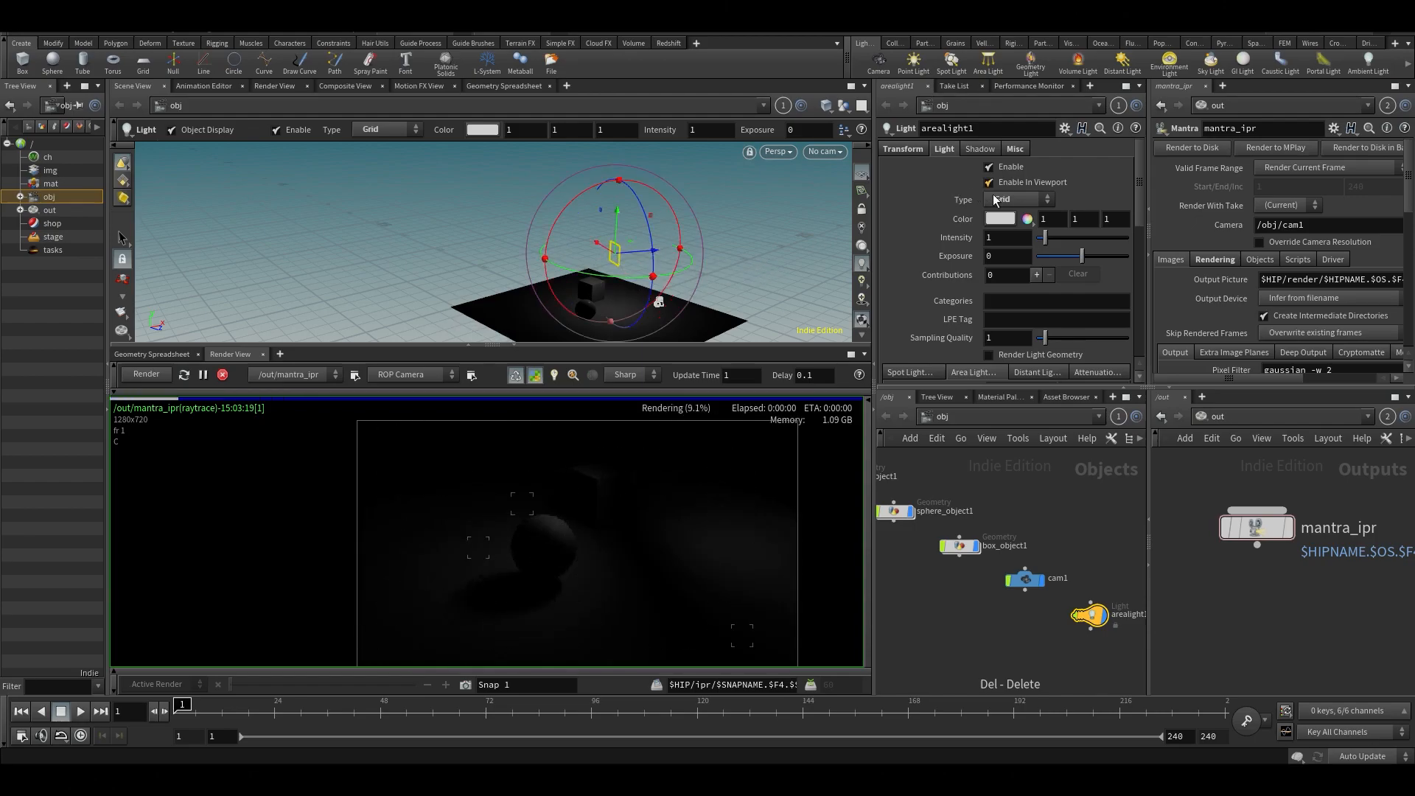
drag(1046, 241, 1140, 236)
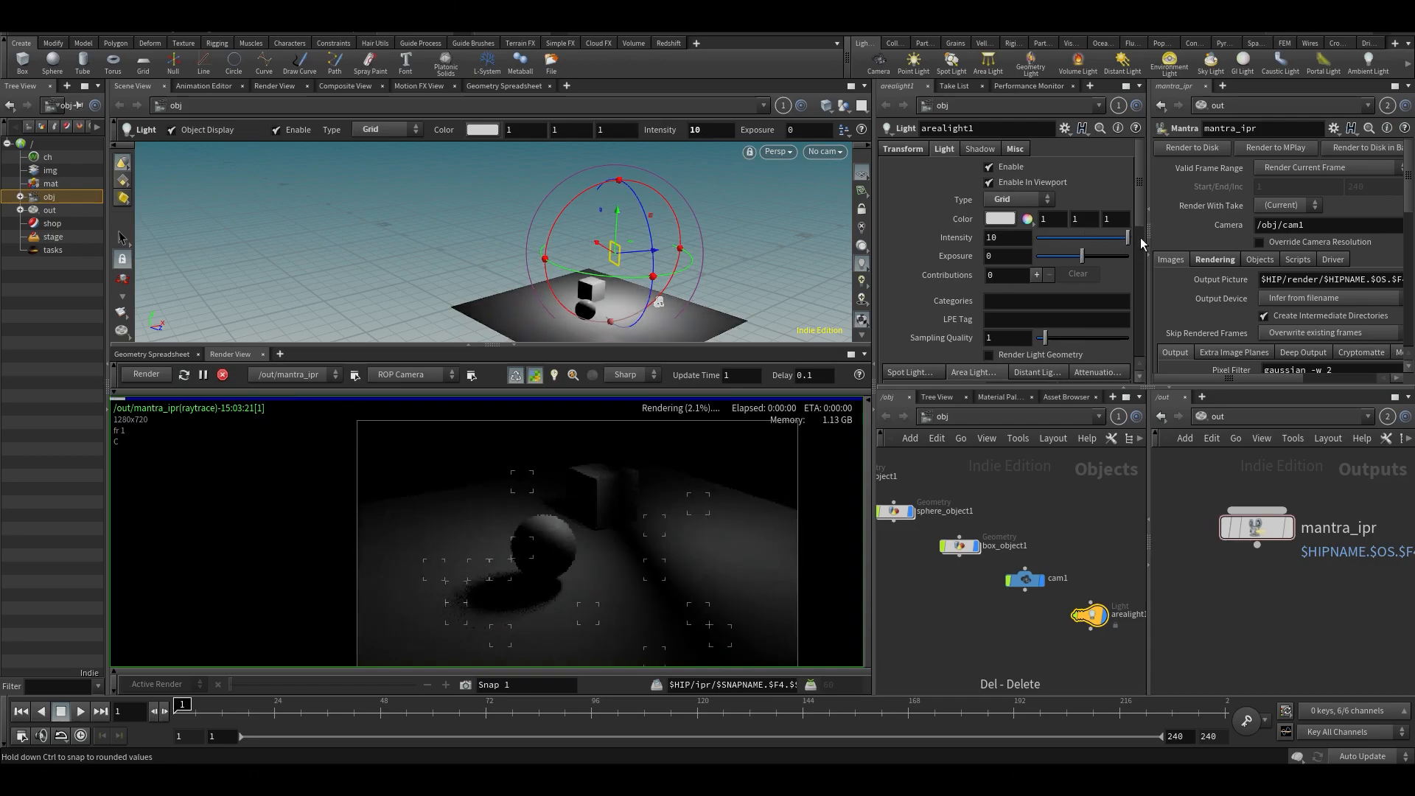
drag(638, 258, 594, 234)
alt+drag(669, 275, 487, 256)
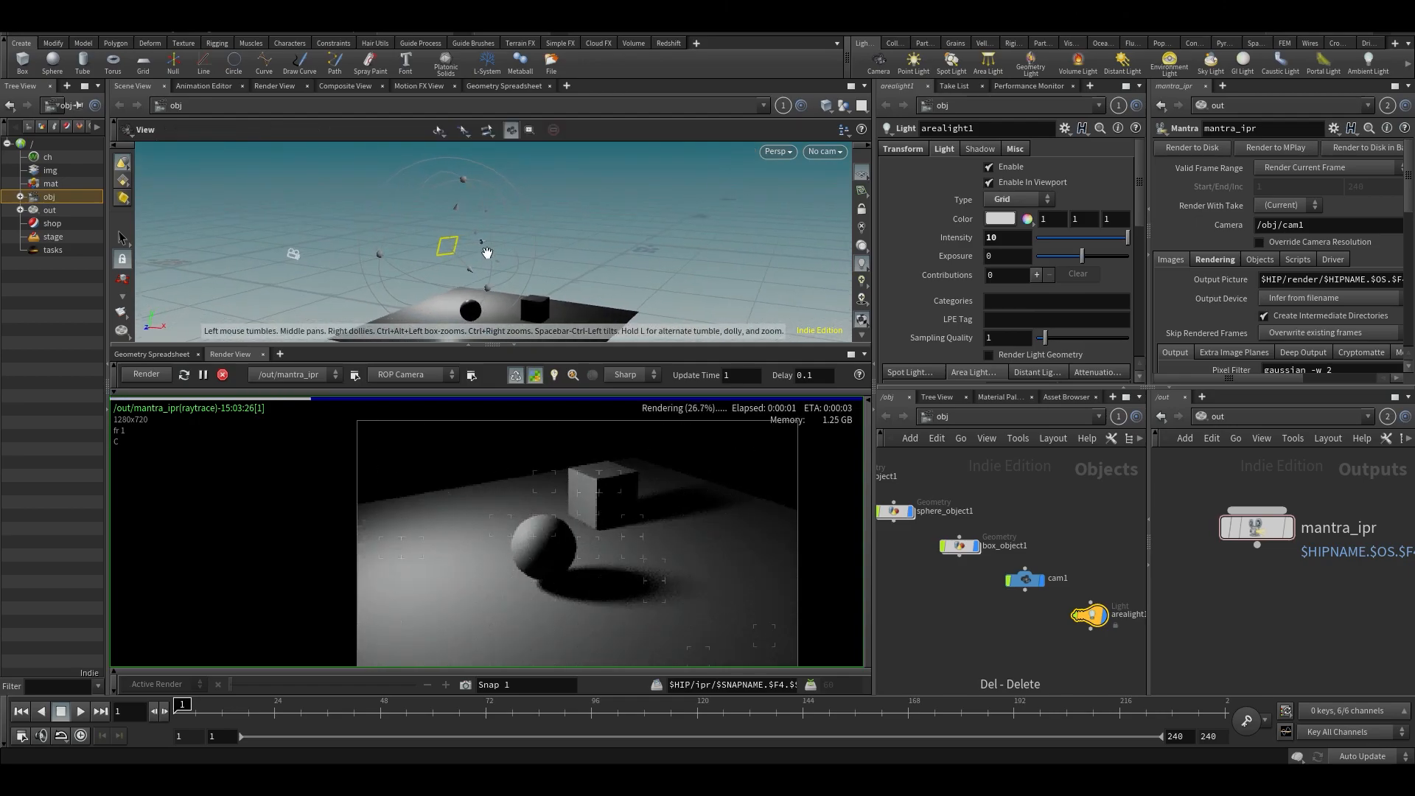
alt+scroll(507, 205, up, 2)
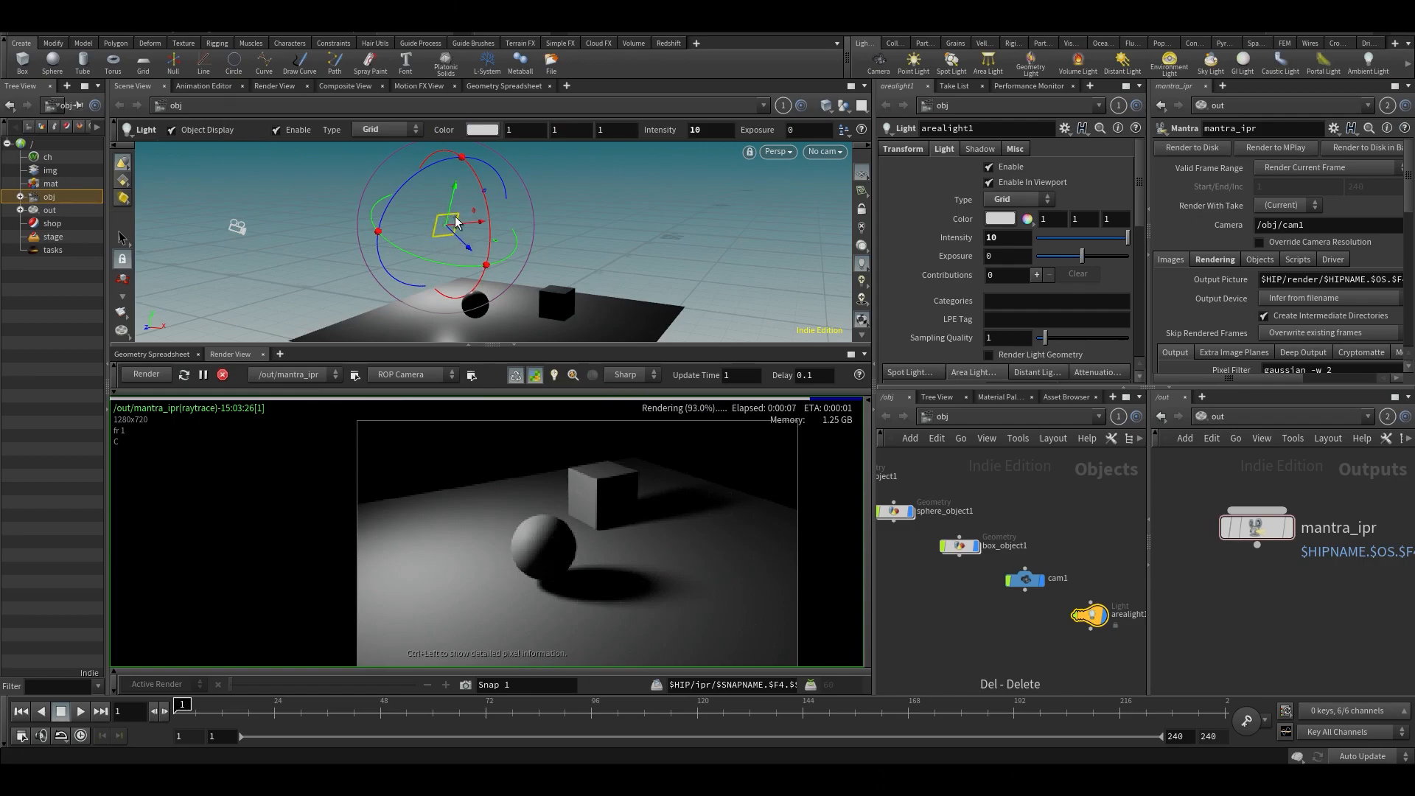
- Try enlarging the area light to a size of 10.6 by 10.6 and undo it
scroll(1011, 252, down, 2)
middle_drag(960, 242, 1343, 355)
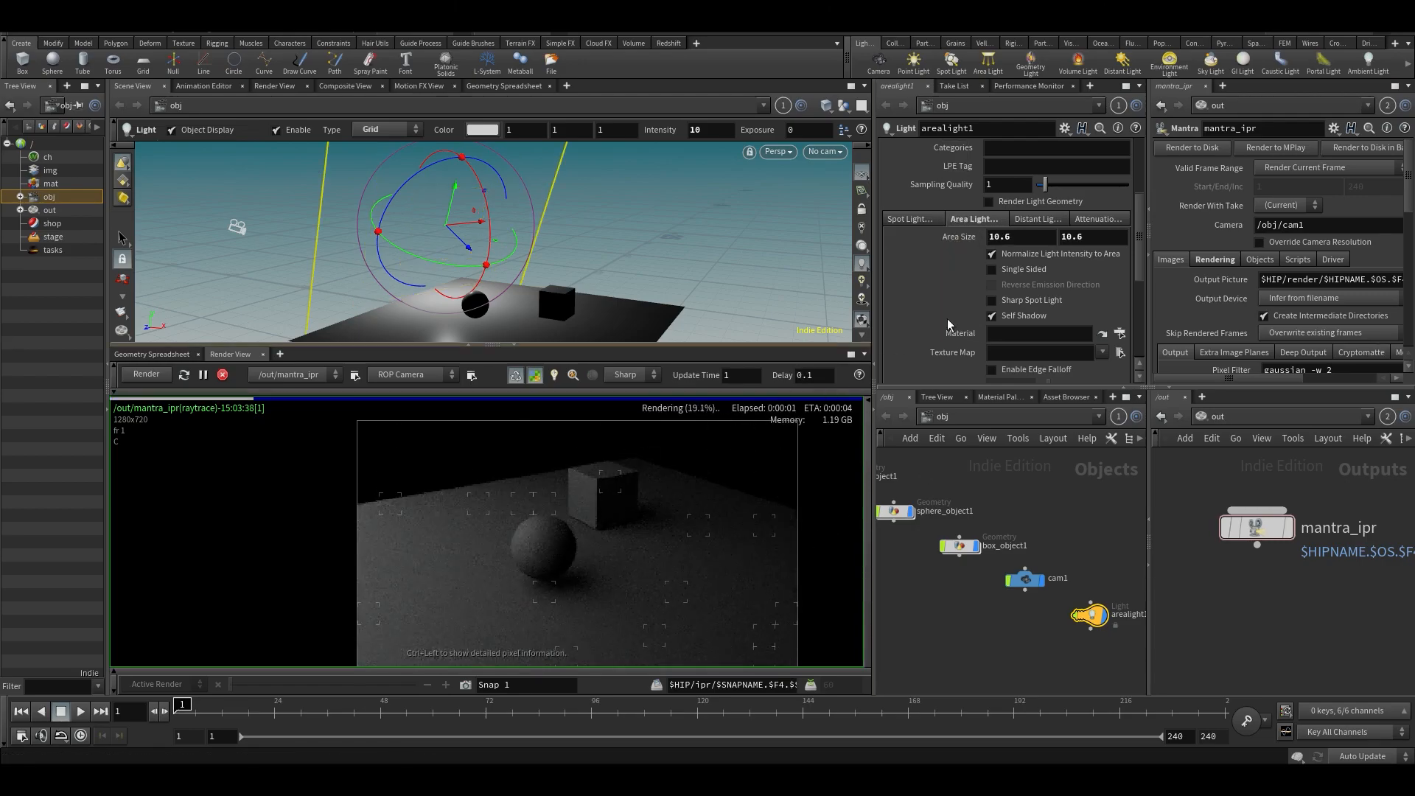
key(ctrl+z)
- Try shrinking the area light's size, with a first dimension of .01, and undo back to 1 by 1
text(01)
key(Tab)
text(.1)
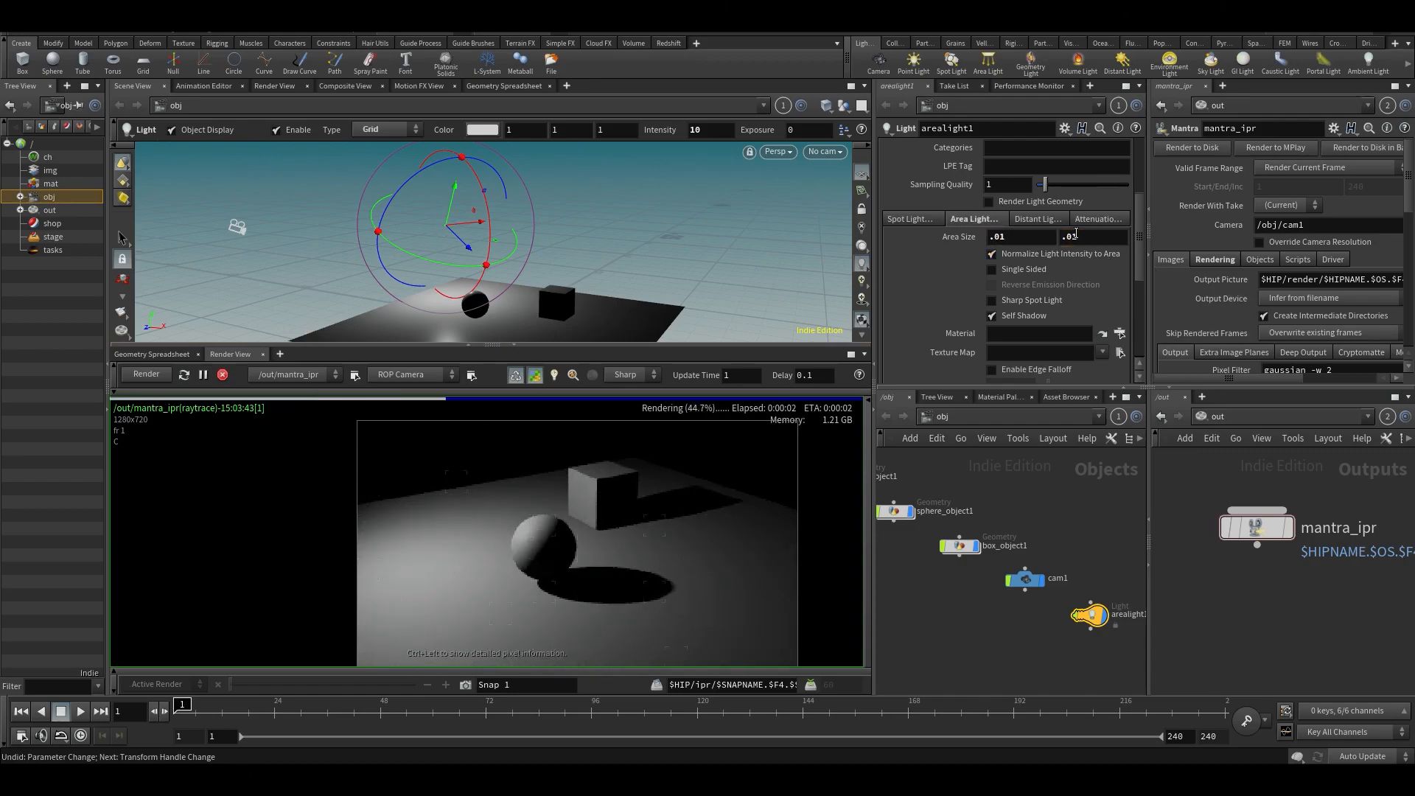
scroll(1077, 236, up, 4)
click(1014, 236)
text(.2)
key(Return)
key(ctrl+z)
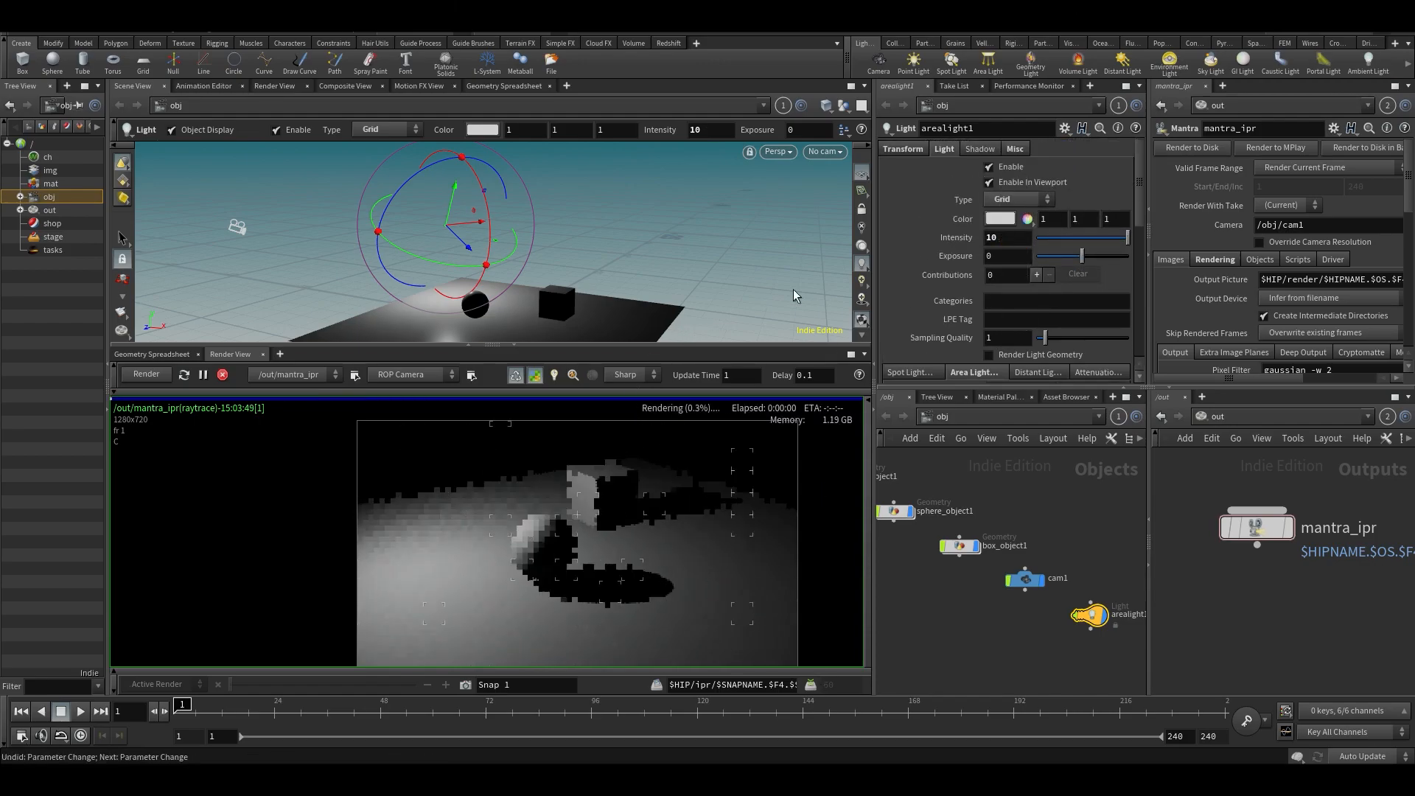
scroll(956, 258, down, 4)
scroll(956, 258, up, 4)
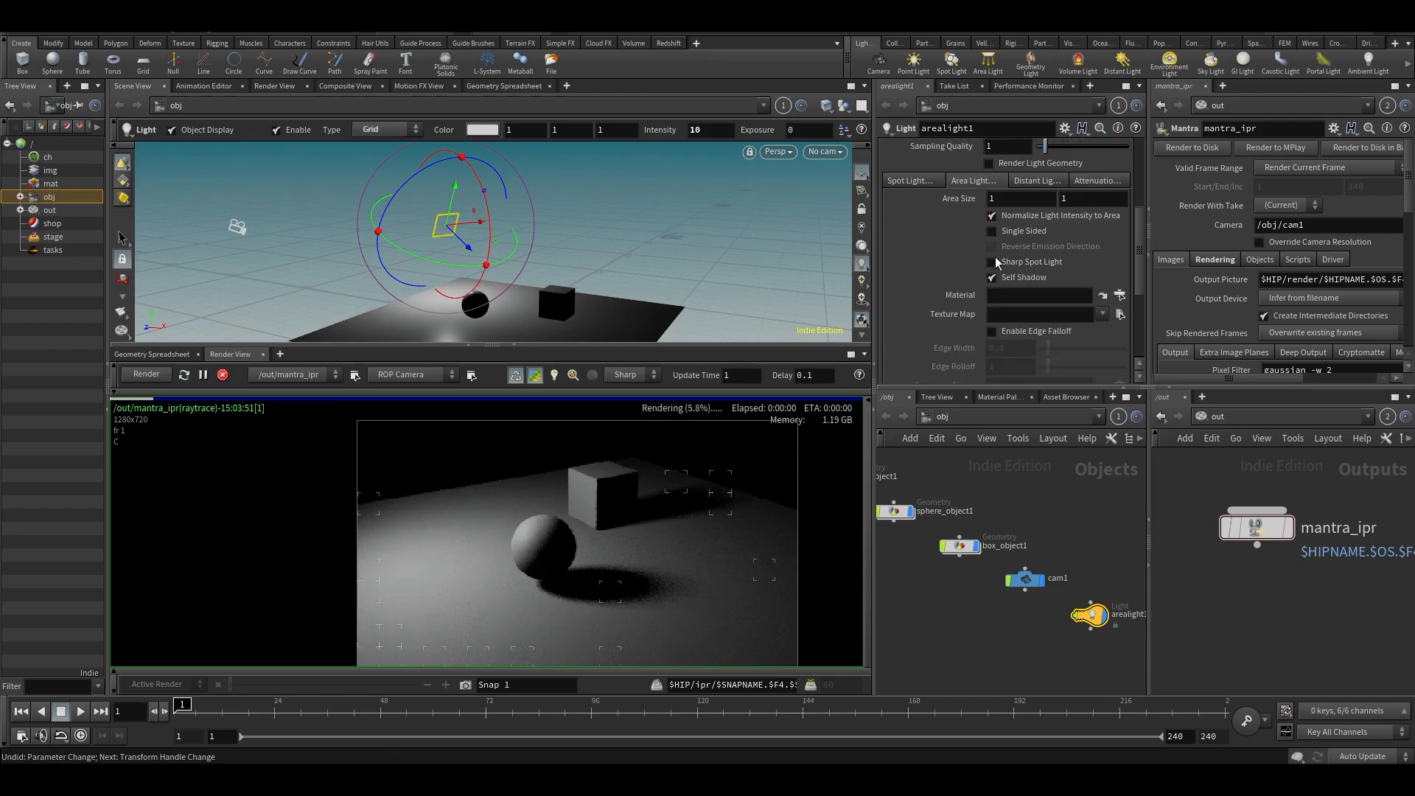
- Try the Line type on the area light and switch its type to Sphere
scroll(941, 263, down, 2)
scroll(950, 254, up, 2)
click(1014, 200)
click(1000, 228)
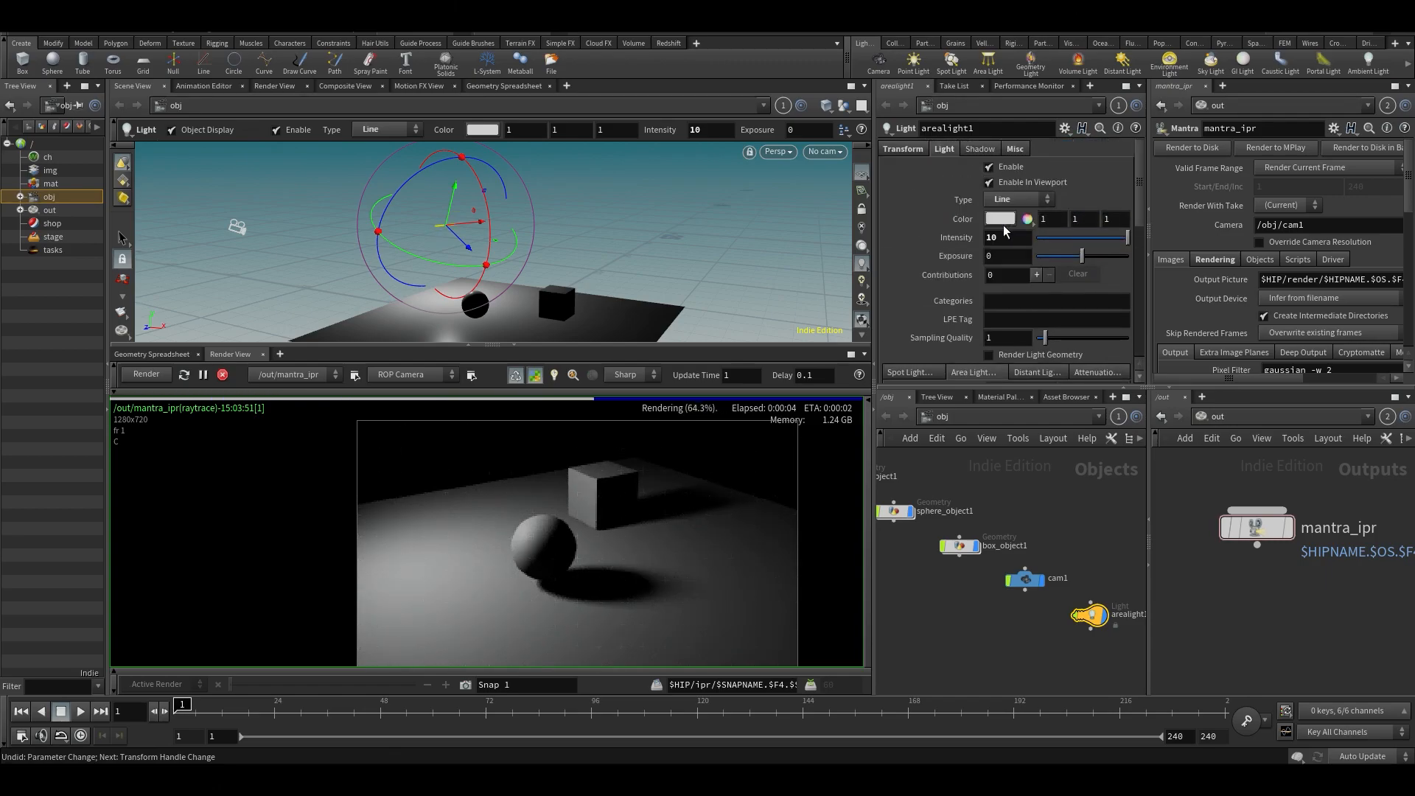
click(1004, 201)
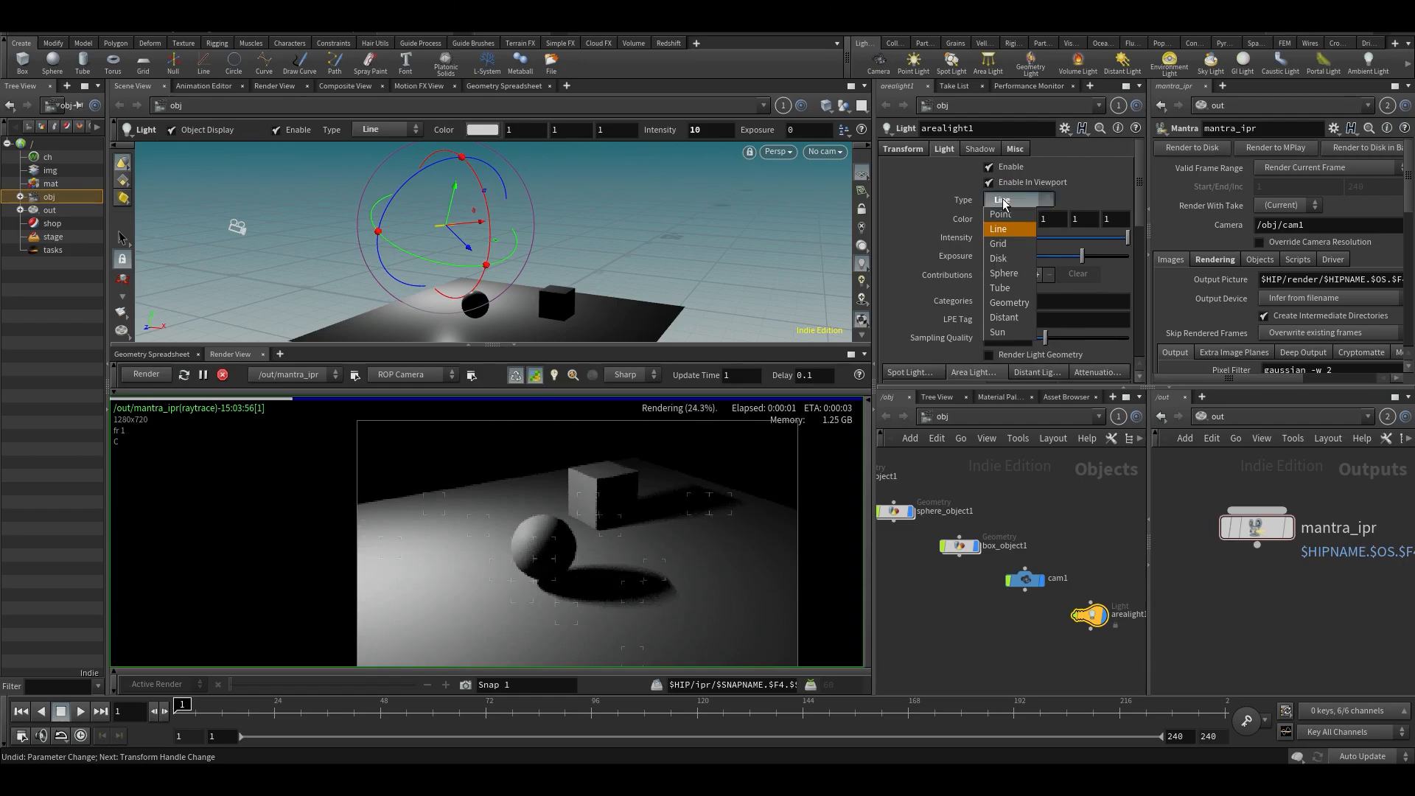
click(993, 273)
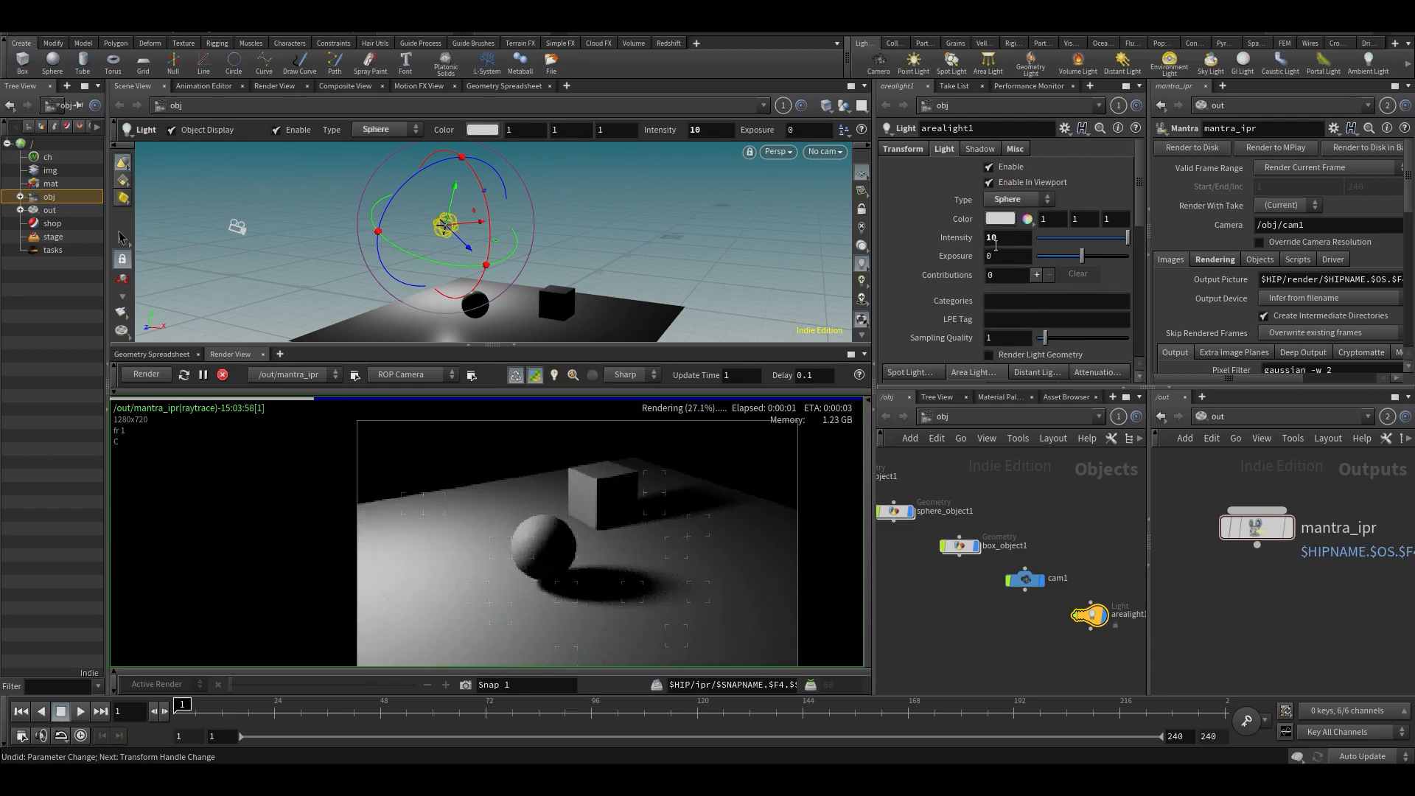
- Try an orange light colour of 0.5, 0.25, 0 on the area light and undo it
click(1000, 221)
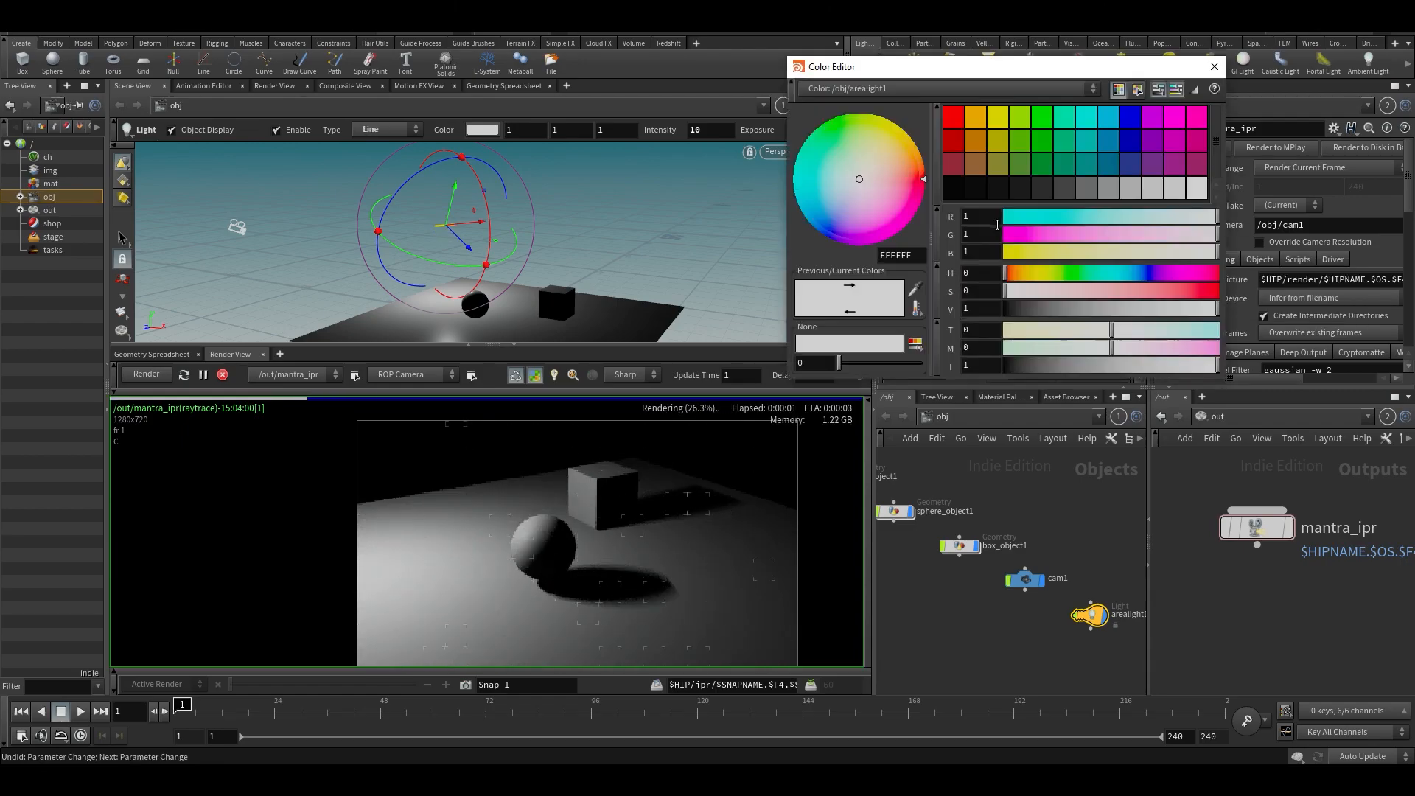
click(982, 145)
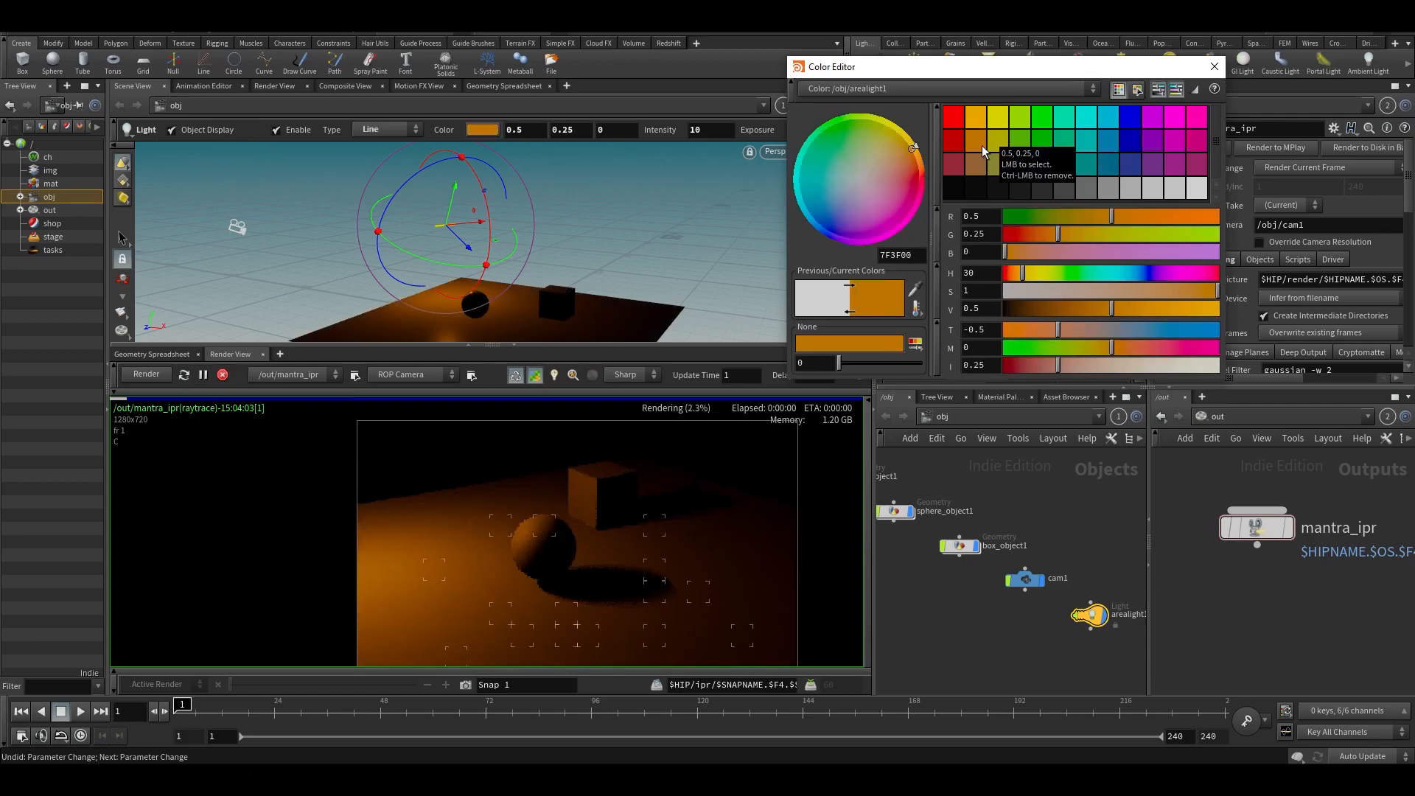
click(1214, 66)
key(ctrl+z)
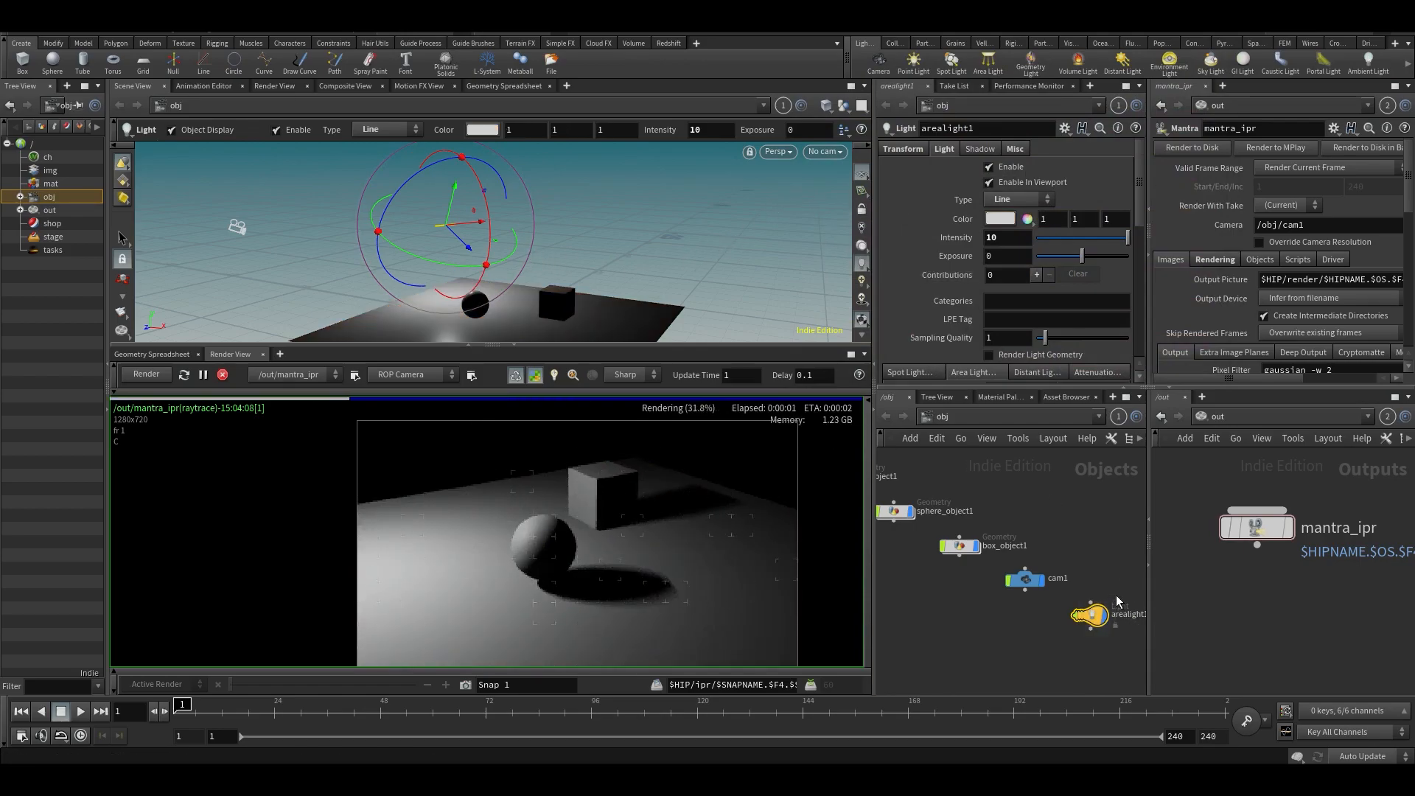
- Replace the area light with a distant light and return the viewport from the light's view to perspective
key(Delete)
click(1126, 64)
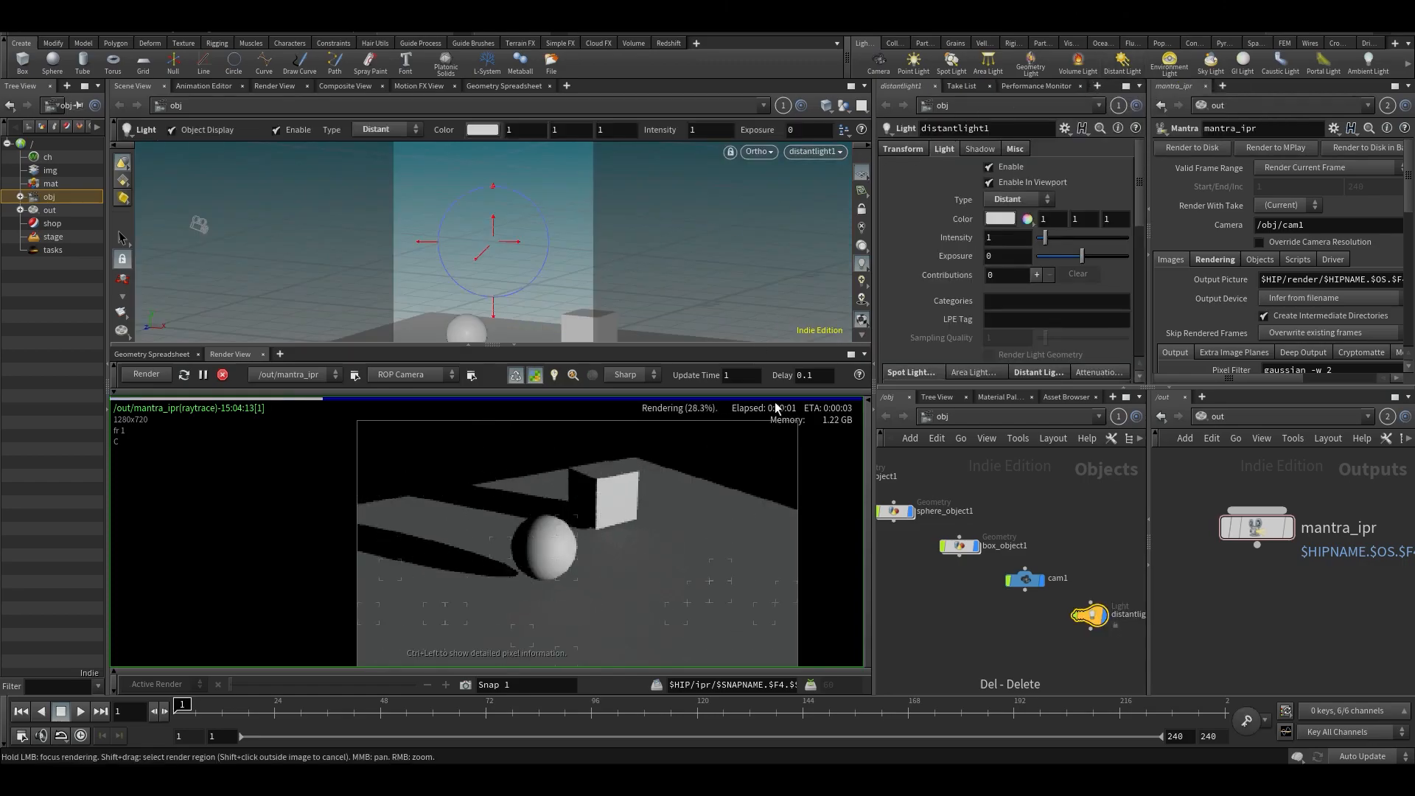
key(Escape)
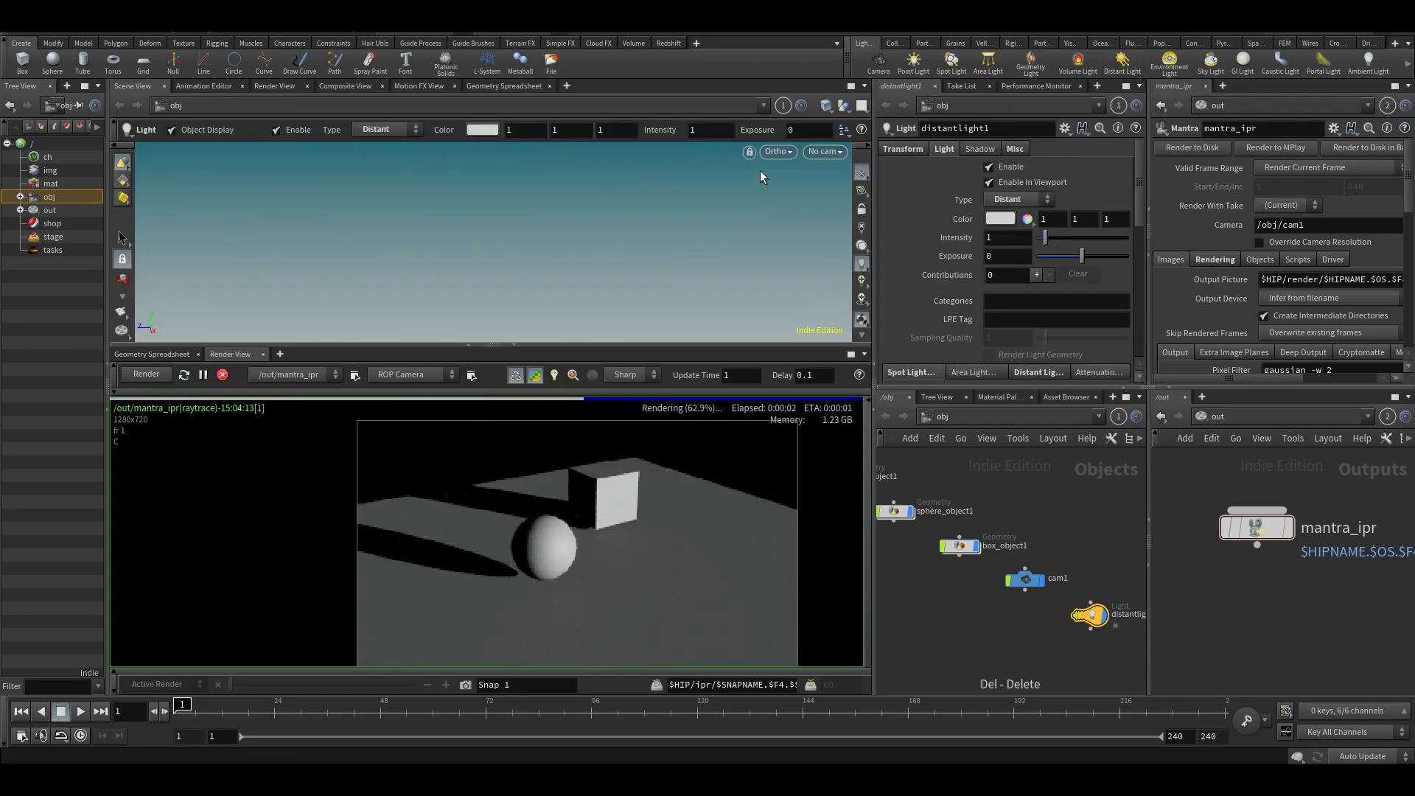
click(826, 151)
click(848, 184)
- Rotate the distant light to a steeper downward angle over the sphere and box
drag(579, 245, 414, 272)
drag(551, 268, 436, 259)
key(Return)
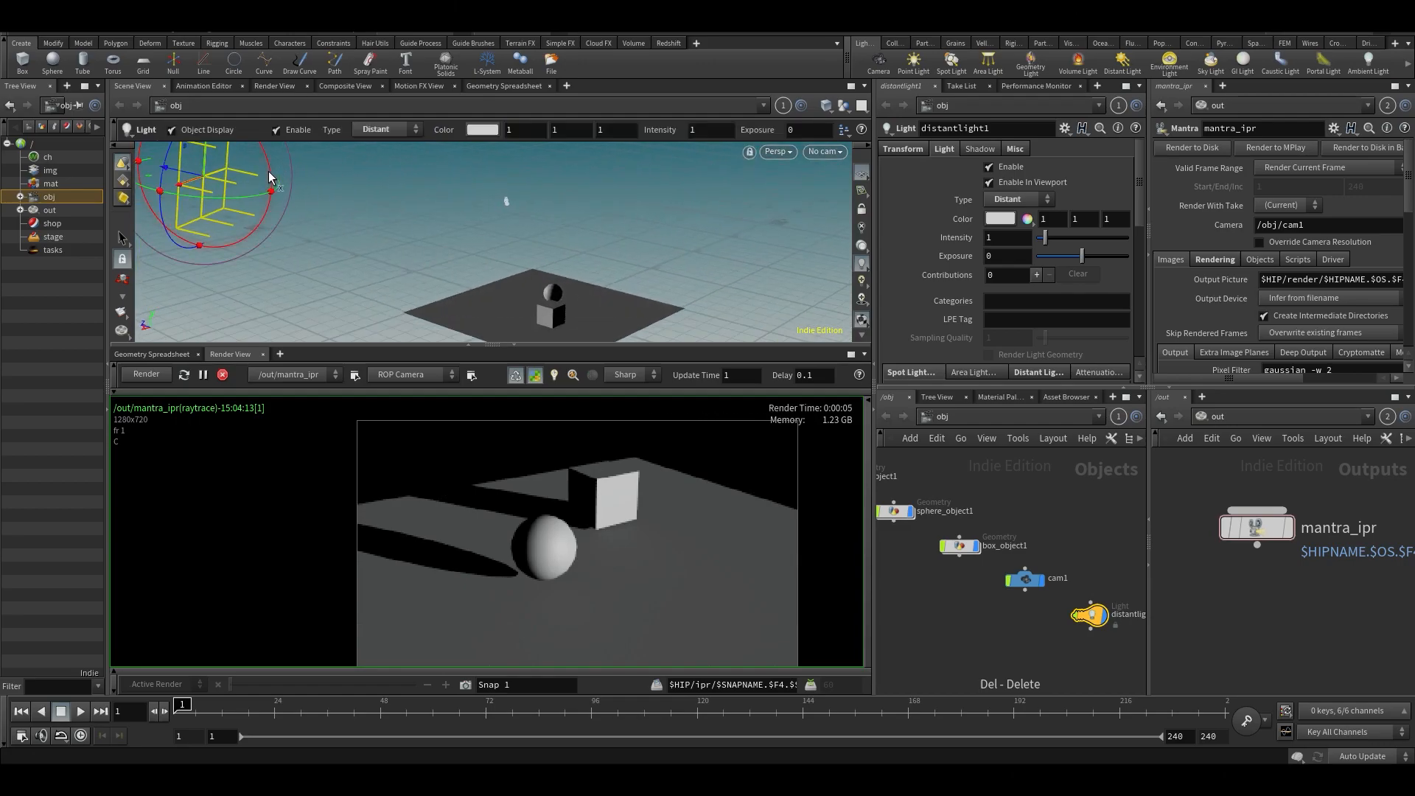
mouse_move(268, 174)
mouse_down()
mouse_move(281, 234)
mouse_move(254, 263)
mouse_move(395, 197)
mouse_move(378, 243)
mouse_move(345, 255)
mouse_move(427, 207)
mouse_up()
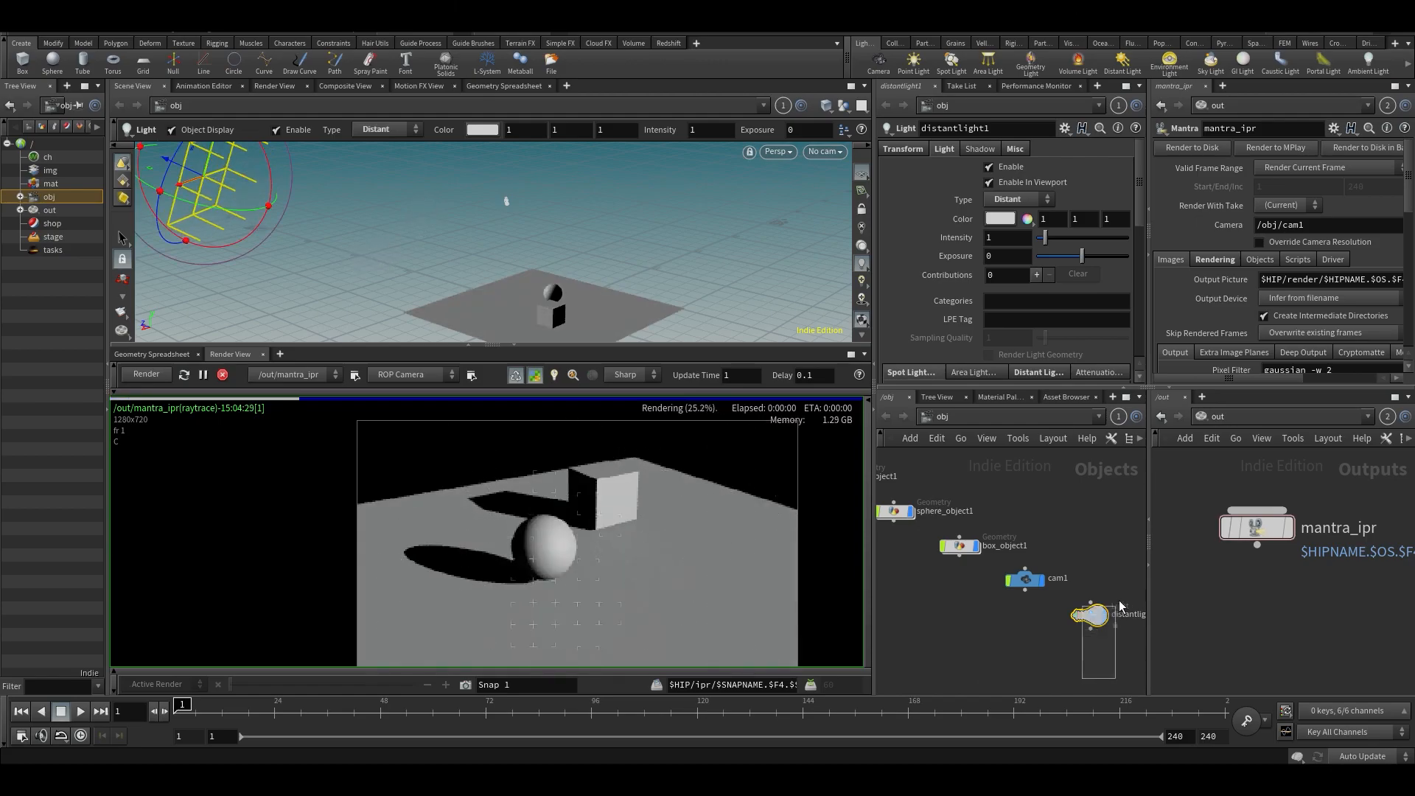
- Replace the distant light with a sky light and rotate it to change the sun direction
key(Delete)
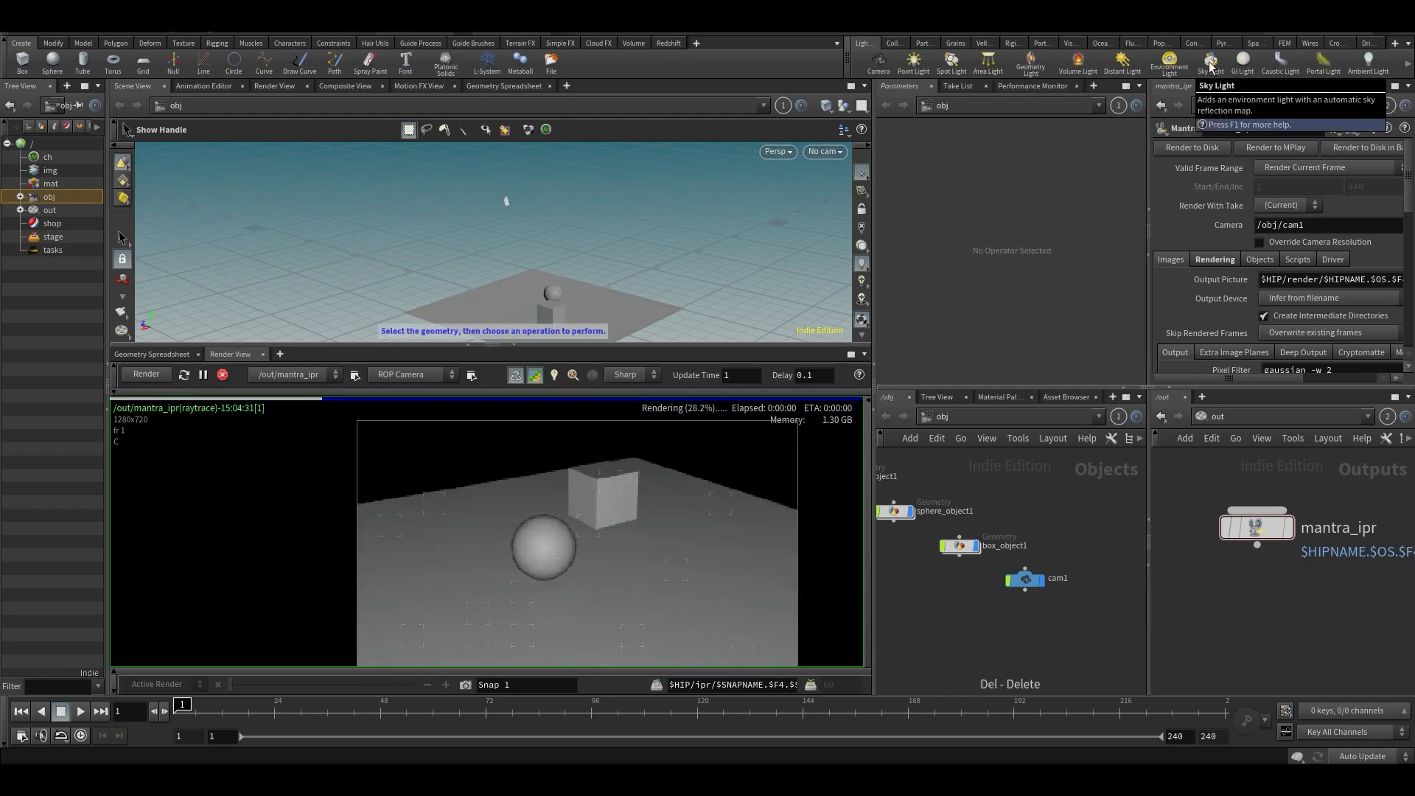
click(1211, 65)
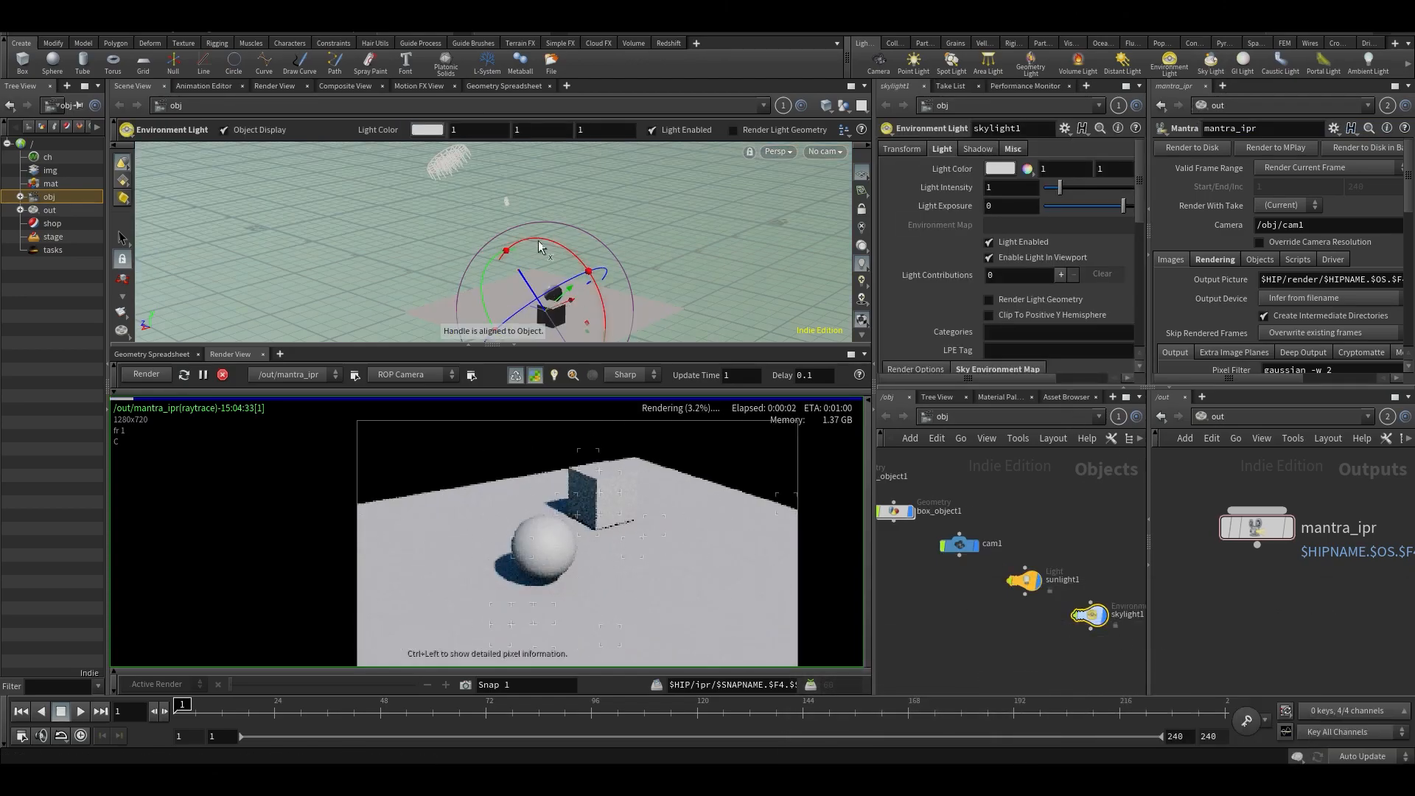
drag(577, 253, 549, 253)
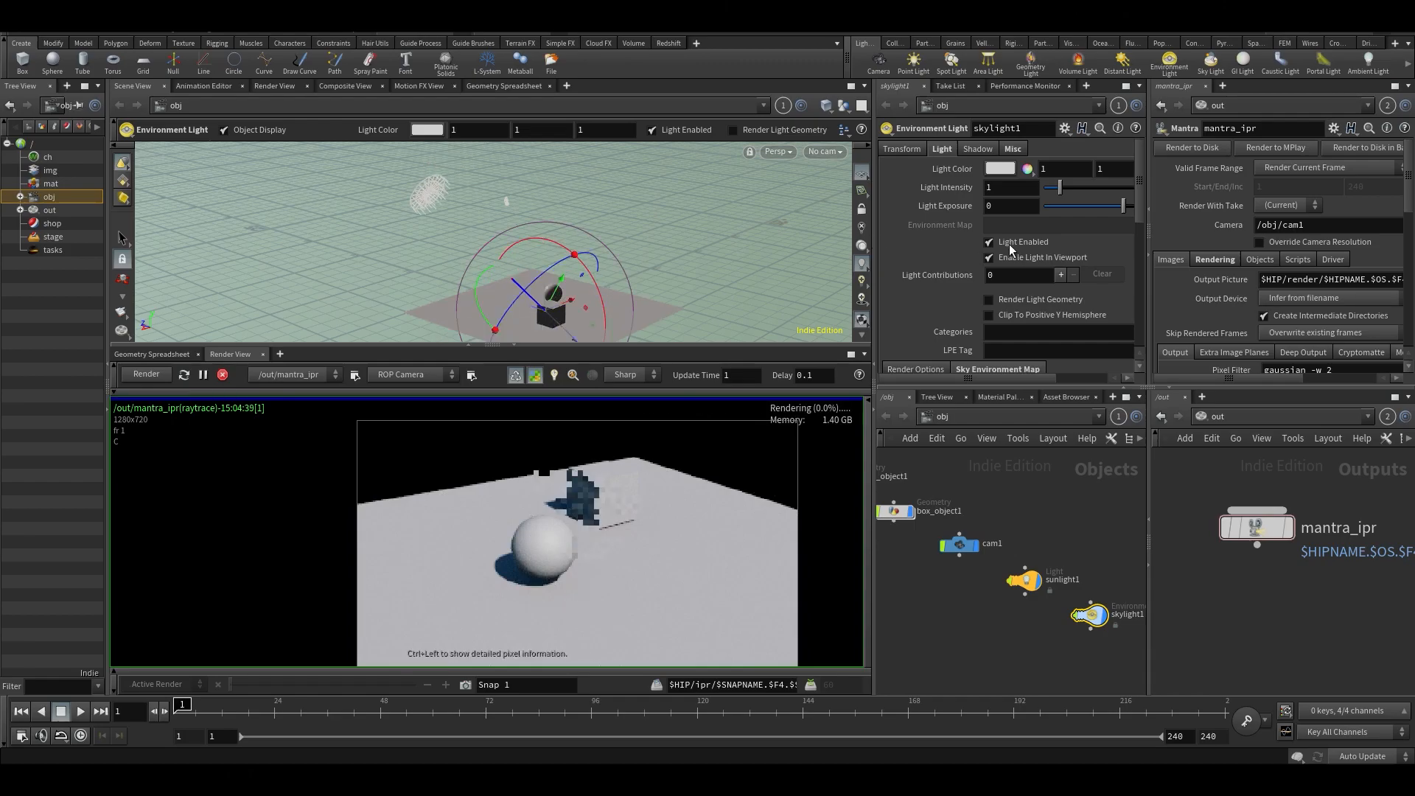
- Try the Ramp option for the sky light's sky environment map and switch it back to Realistic
scroll(1009, 245, down, 5)
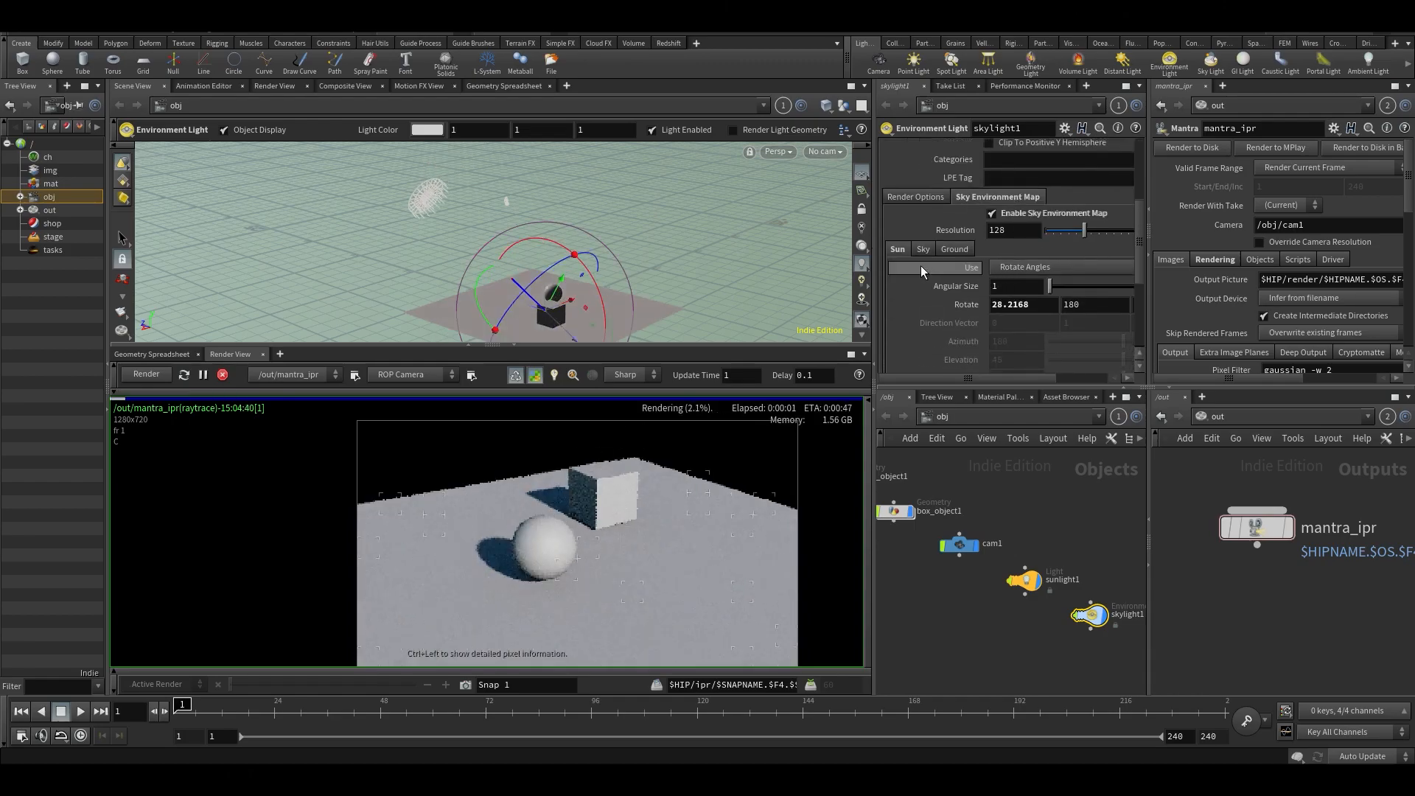
click(924, 250)
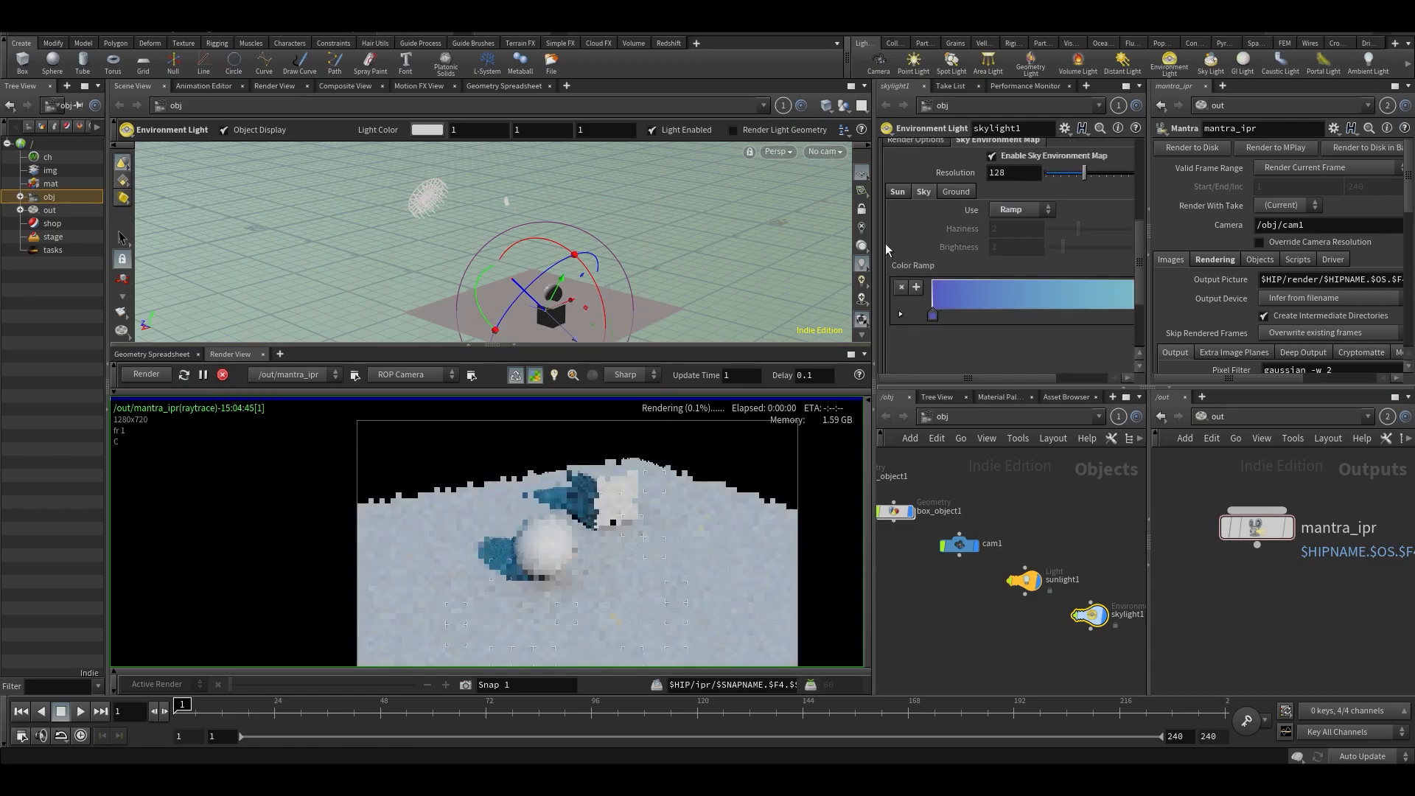
click(1011, 226)
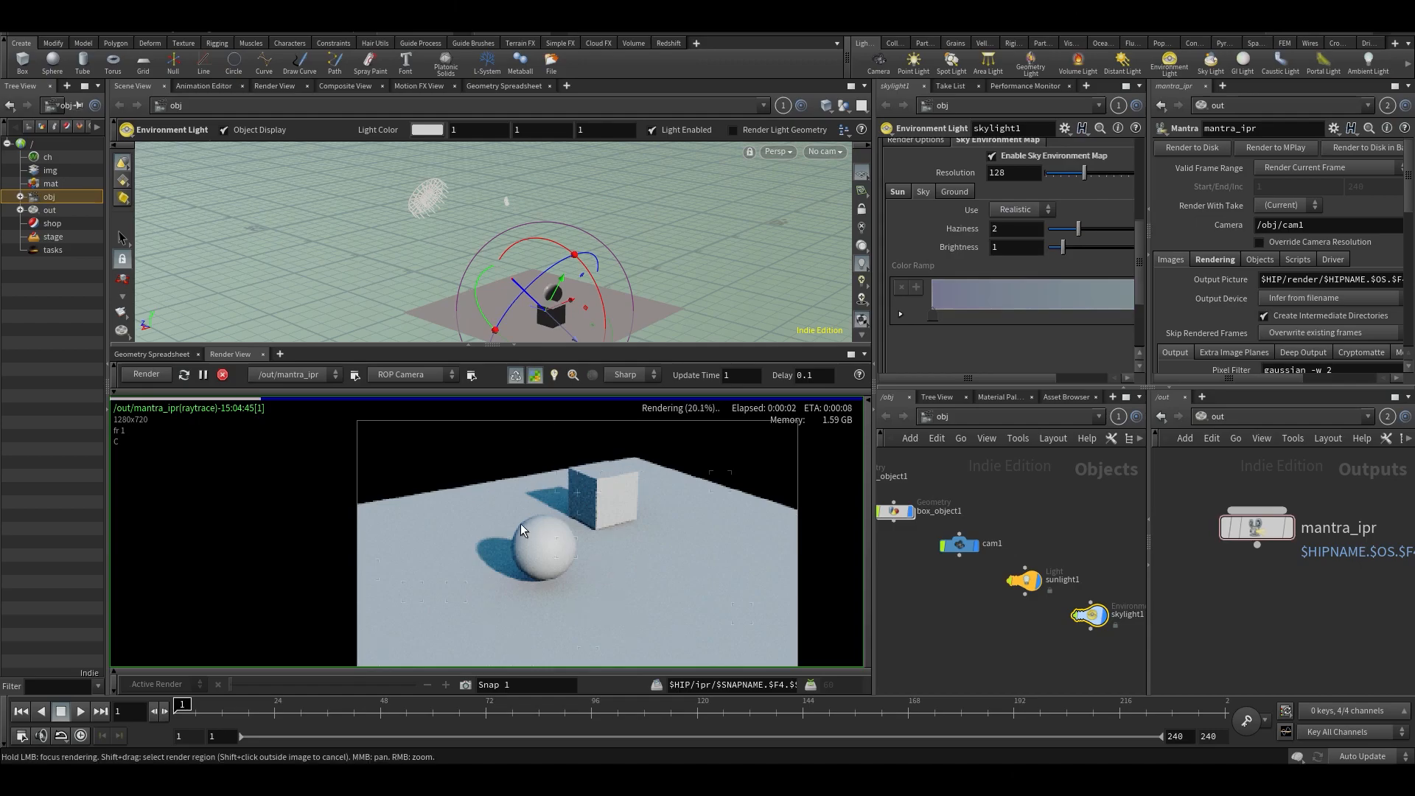
scroll(1024, 237, up, 5)
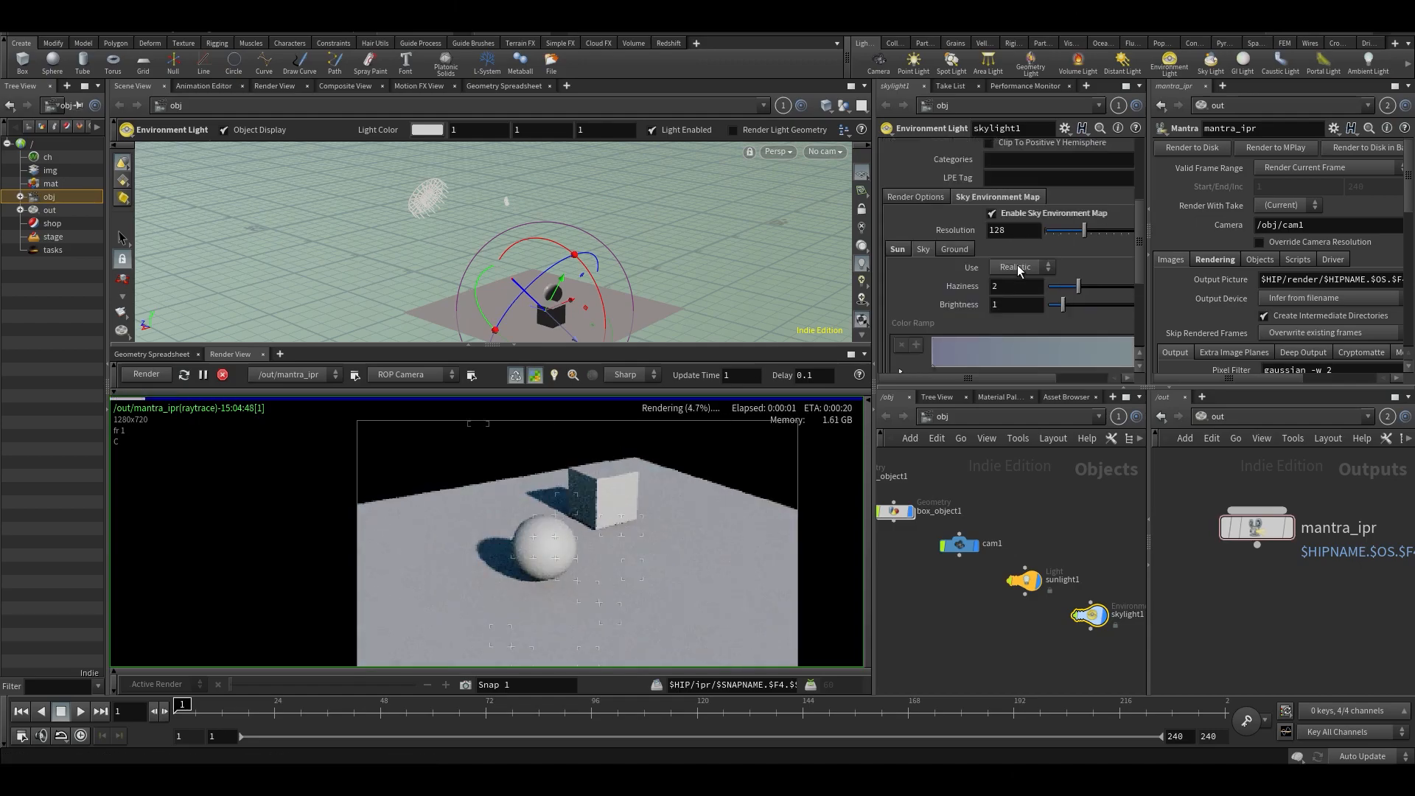
scroll(1008, 223, up, 3)
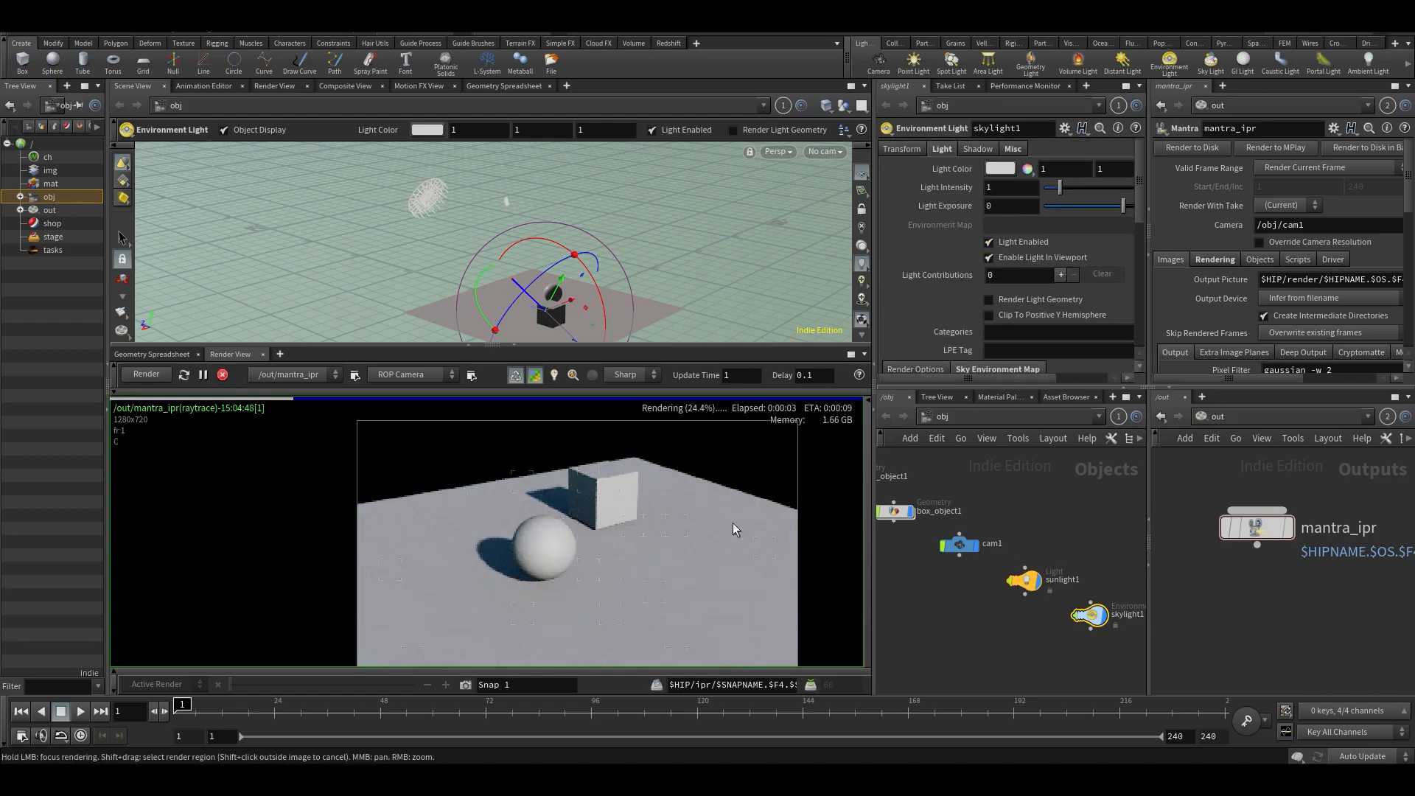
scroll(577, 559, down, 4)
scroll(575, 558, up, 5)
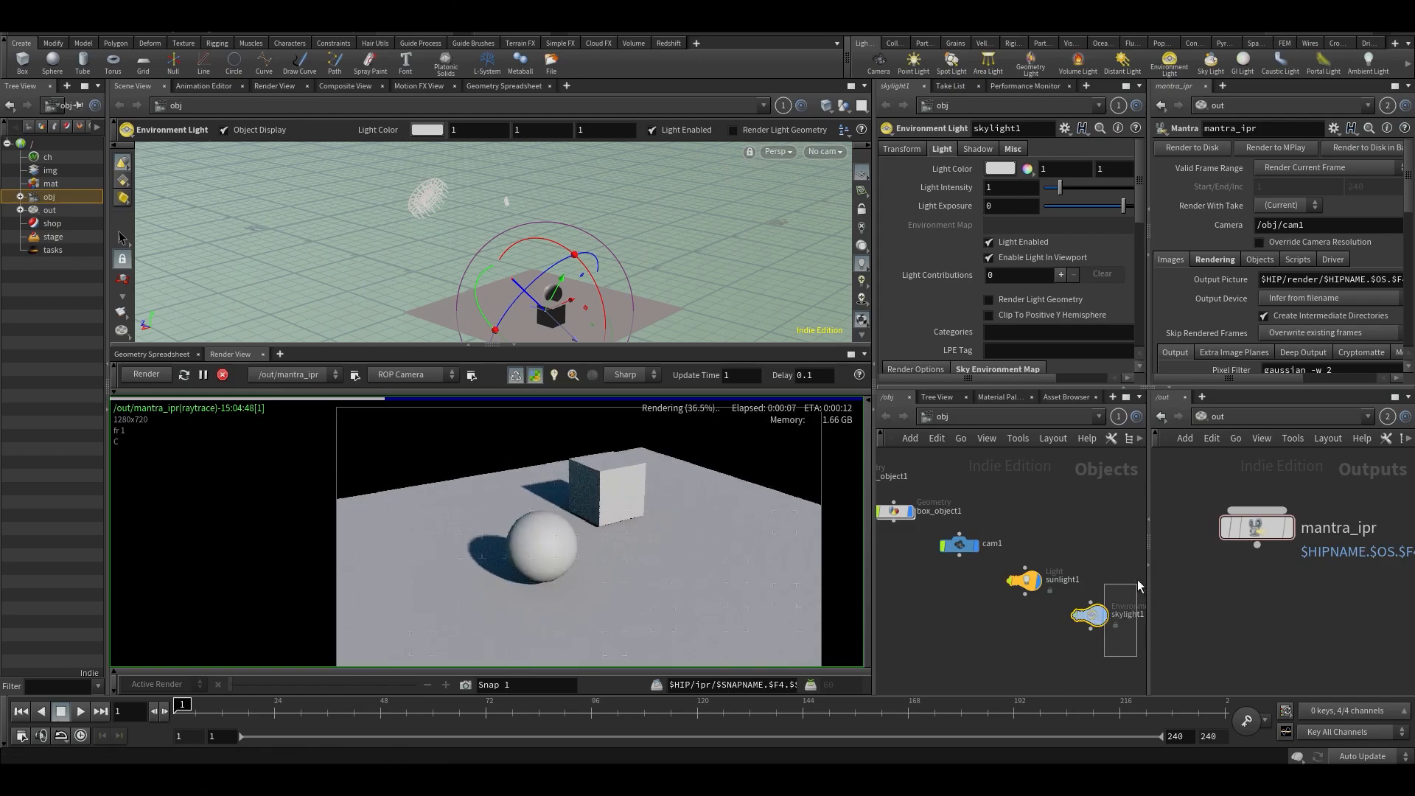
- Move the sky light node above the sun light node and delete both lights
drag(1138, 584, 1135, 587)
drag(1027, 543, 1026, 544)
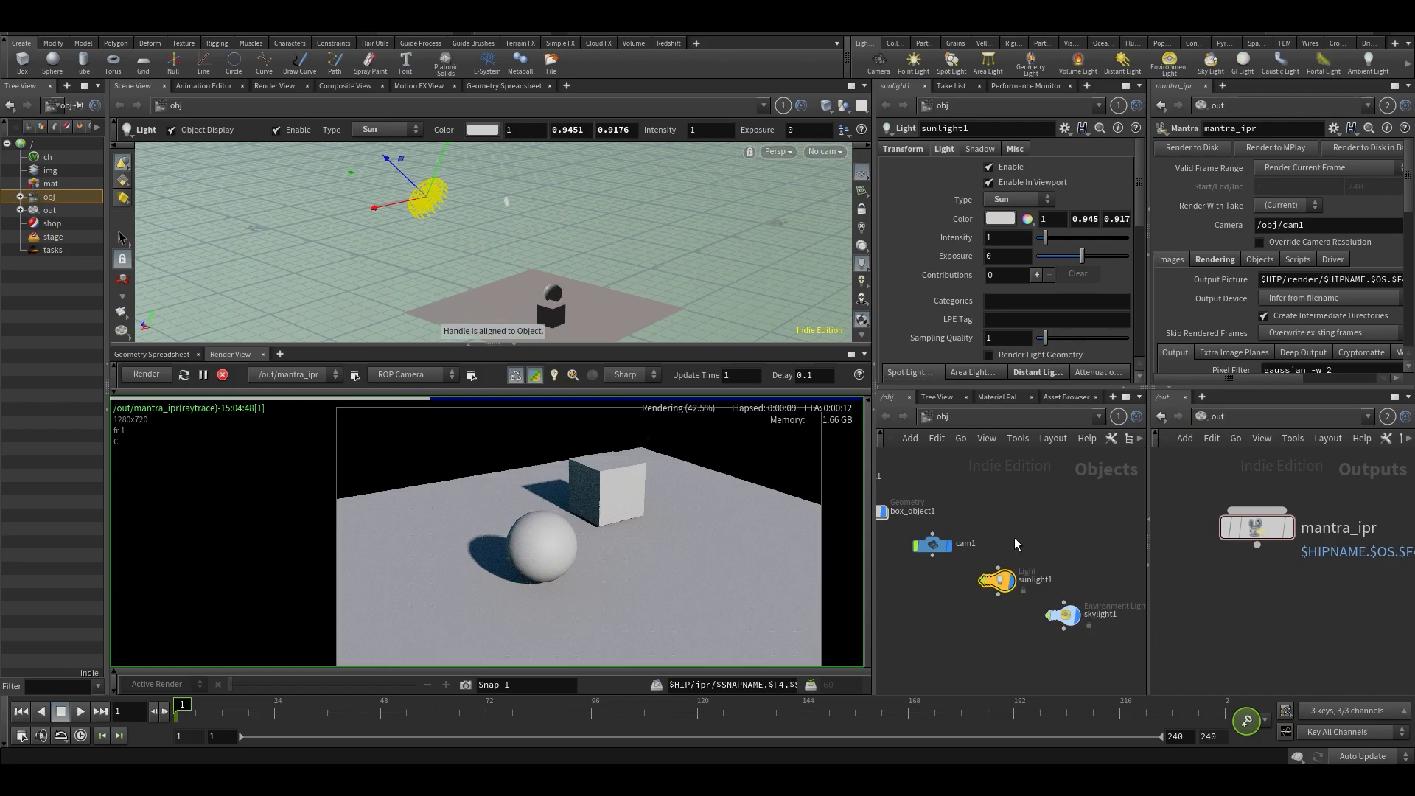
drag(1075, 629, 1012, 529)
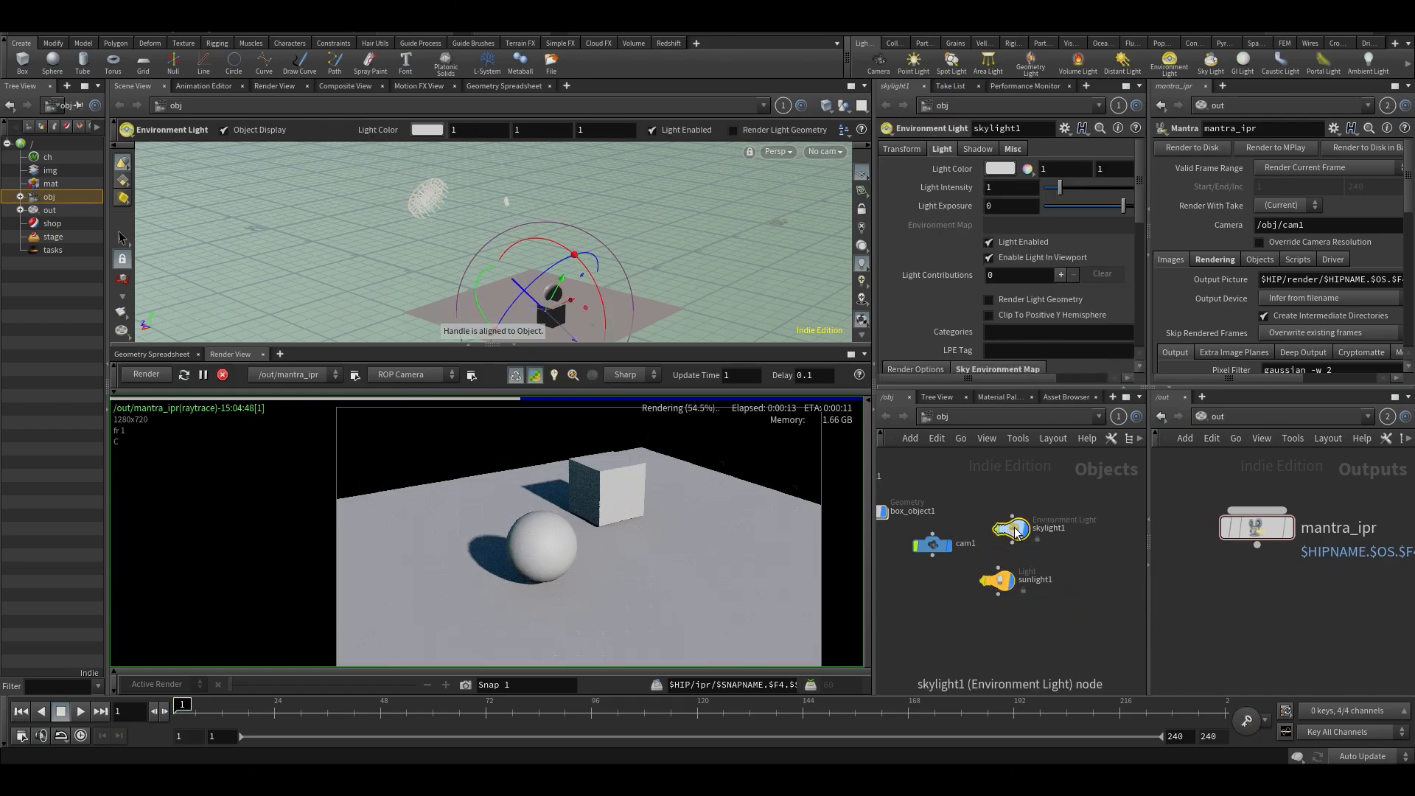
click(988, 581)
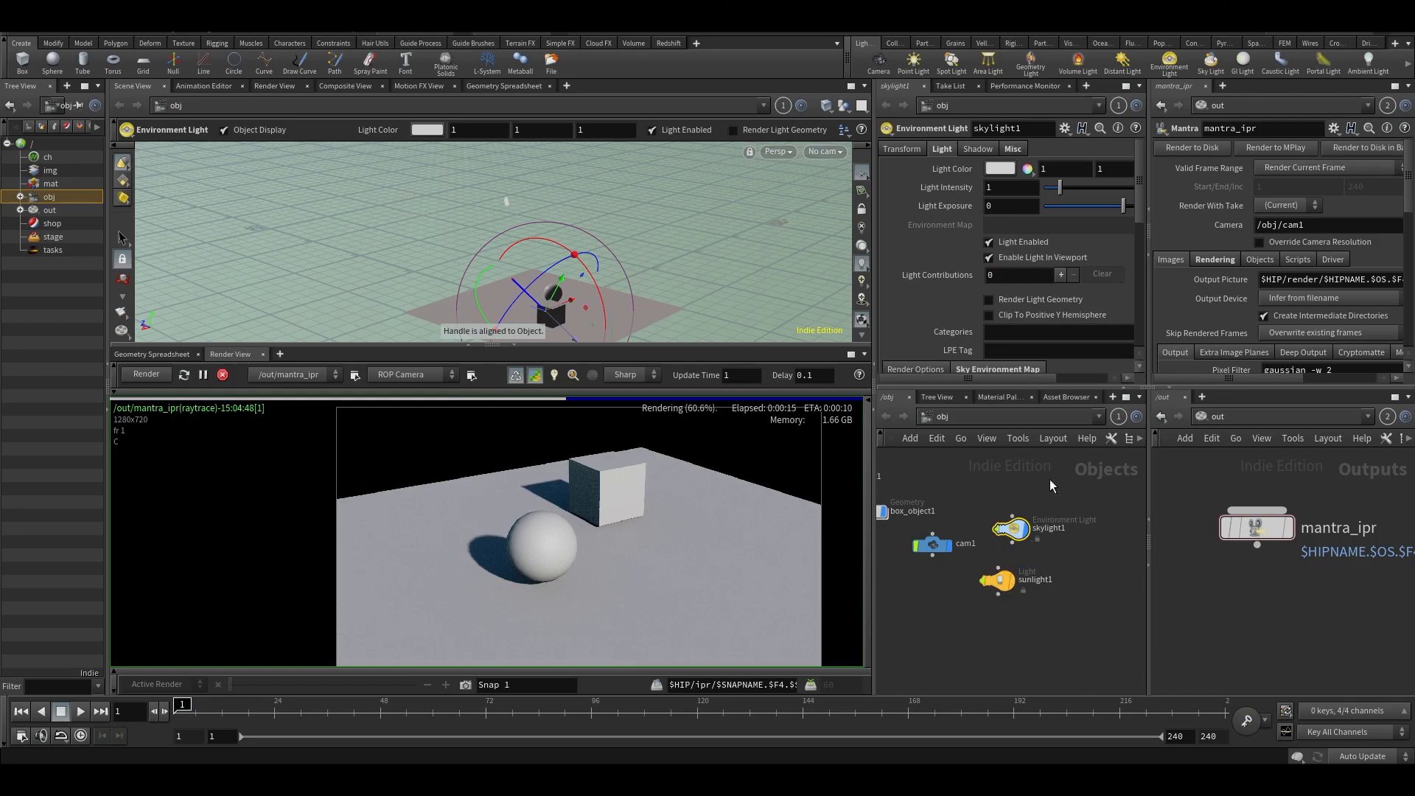
drag(1029, 494, 999, 656)
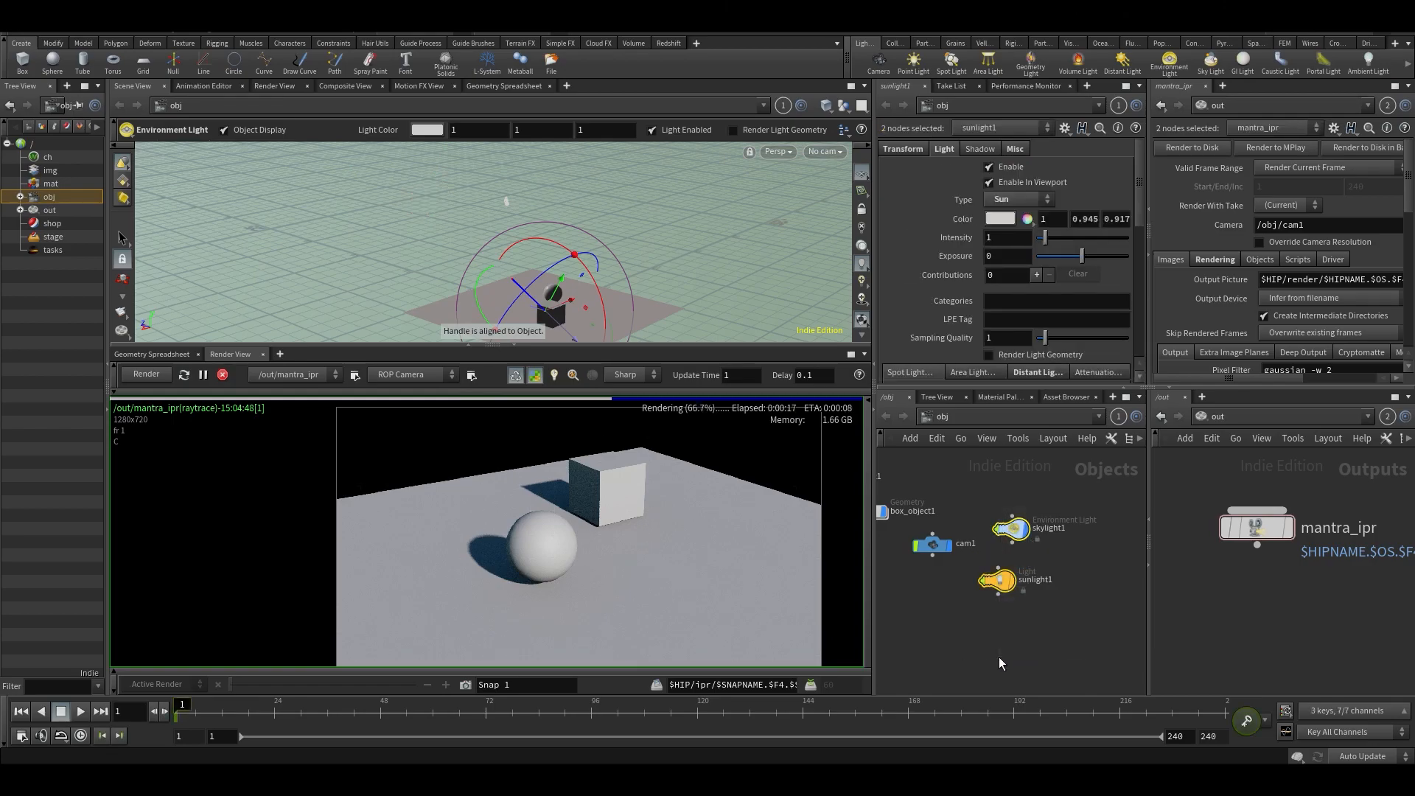
key(Delete)
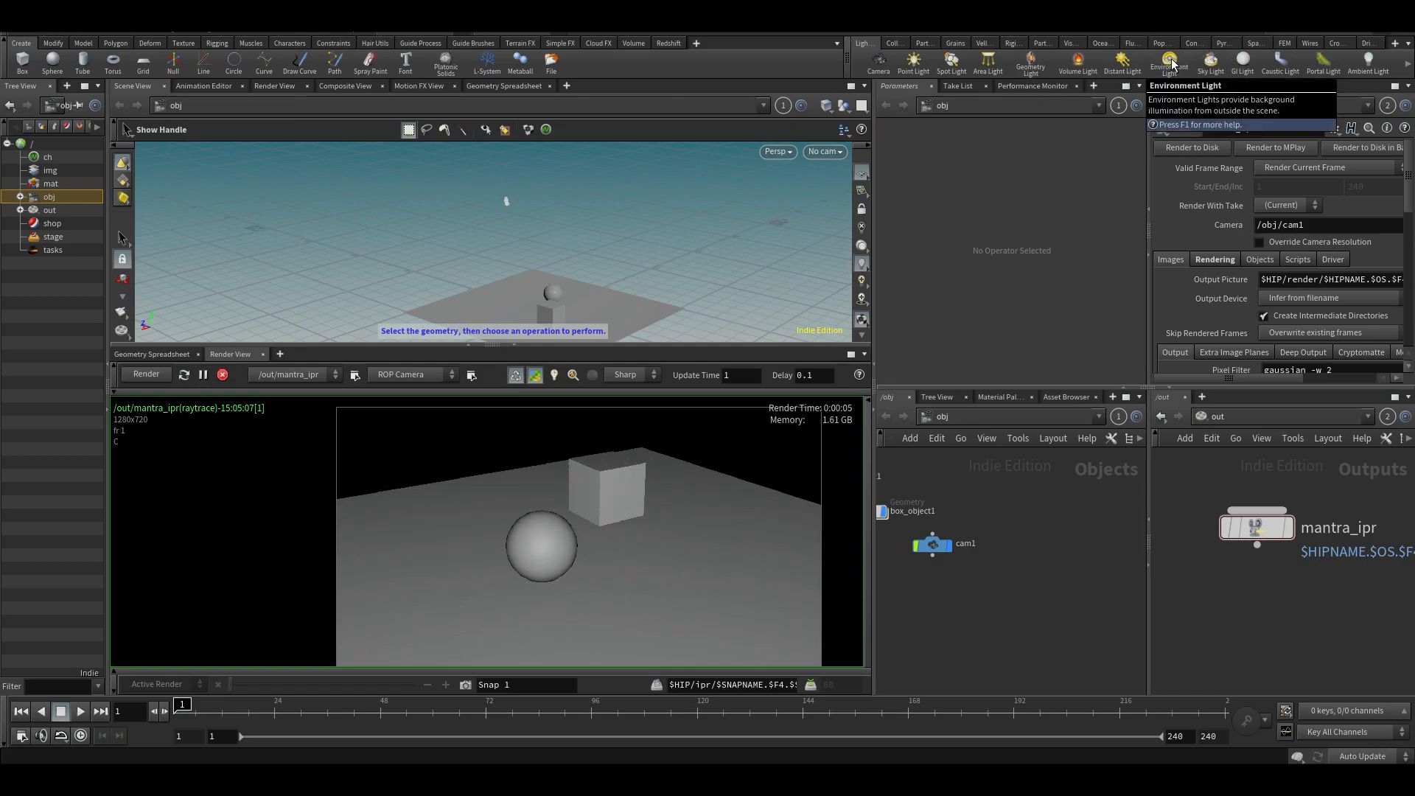
- Add an environment light to the scene and place its node beside the box and camera nodes
click(1169, 63)
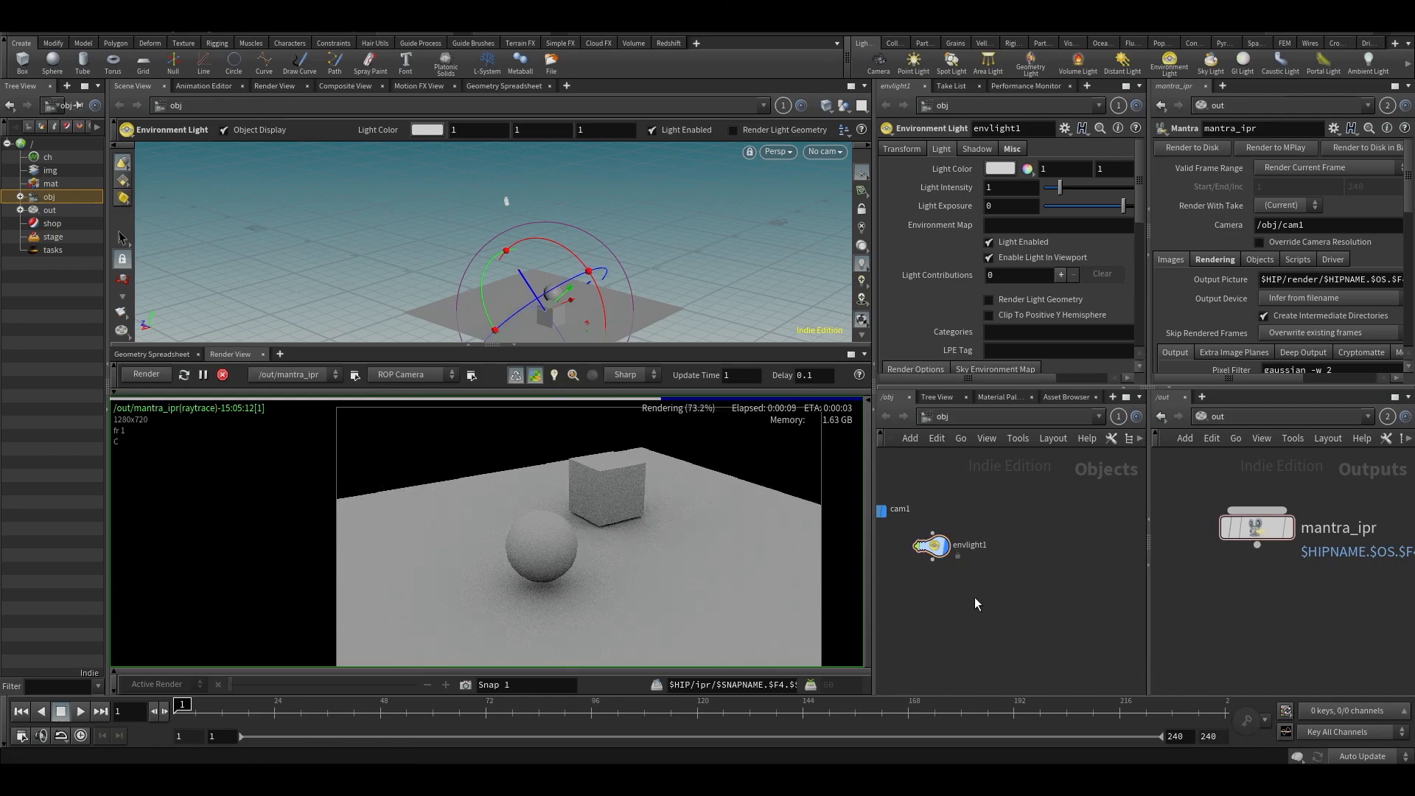
middle_drag(959, 571, 967, 575)
drag(947, 553, 928, 481)
middle_drag(958, 527, 1027, 614)
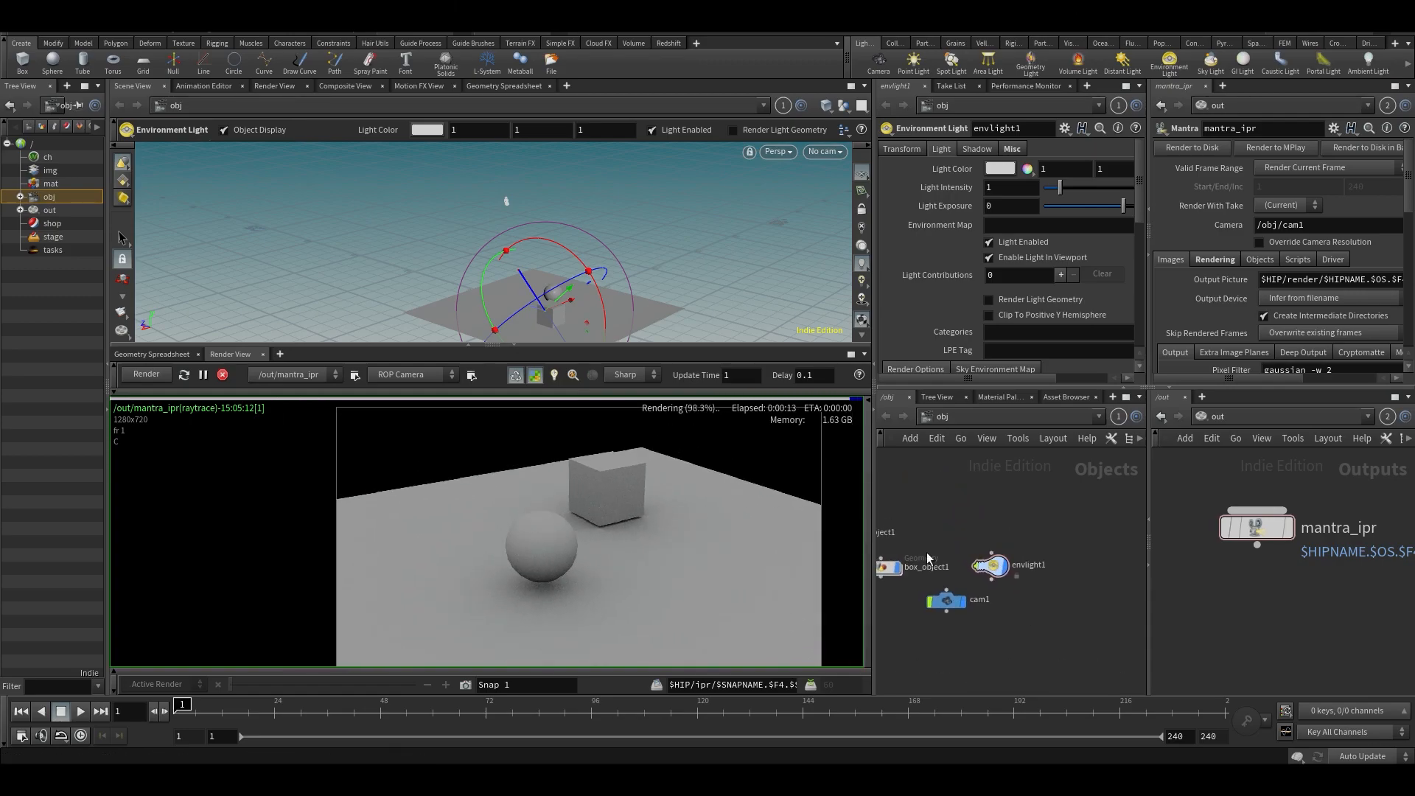
key(s)
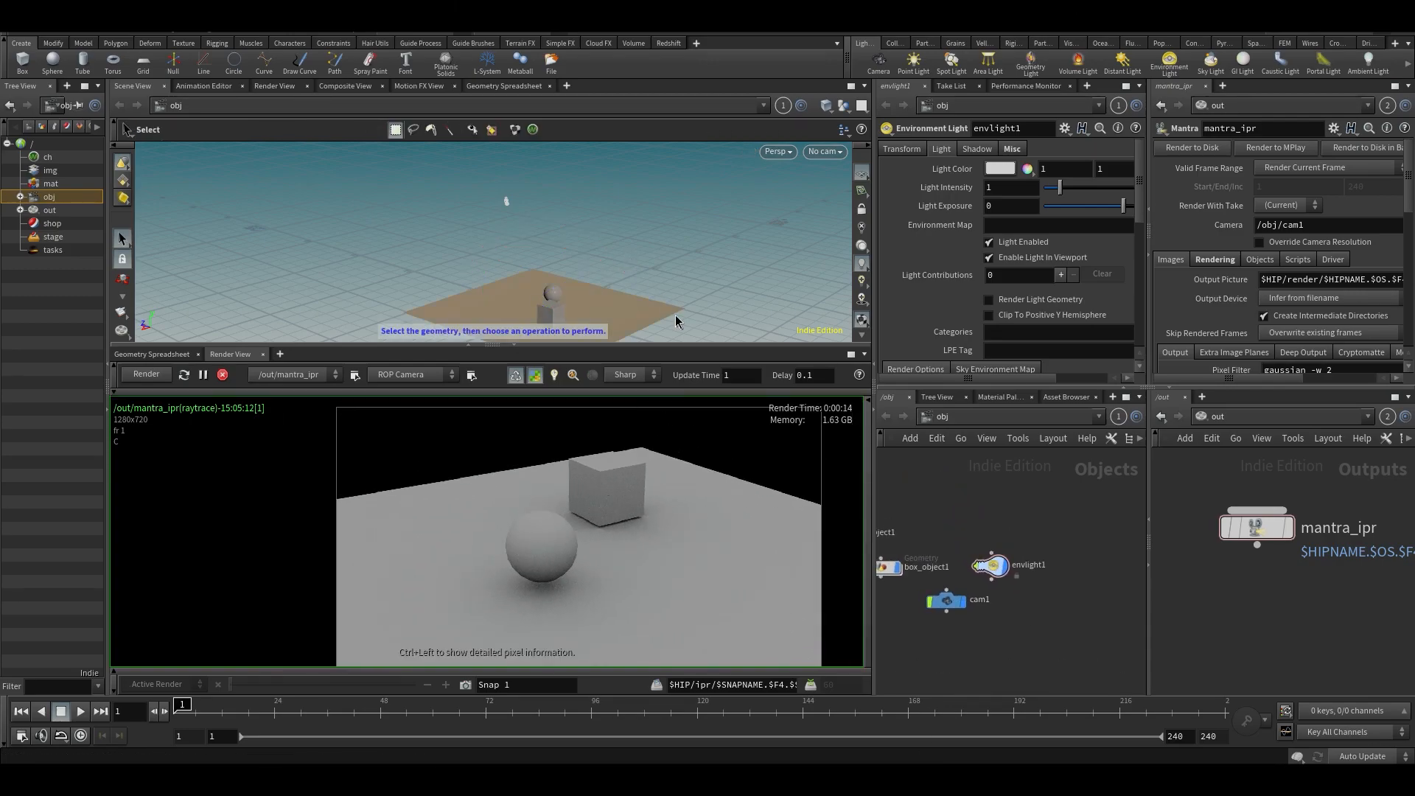
click(685, 269)
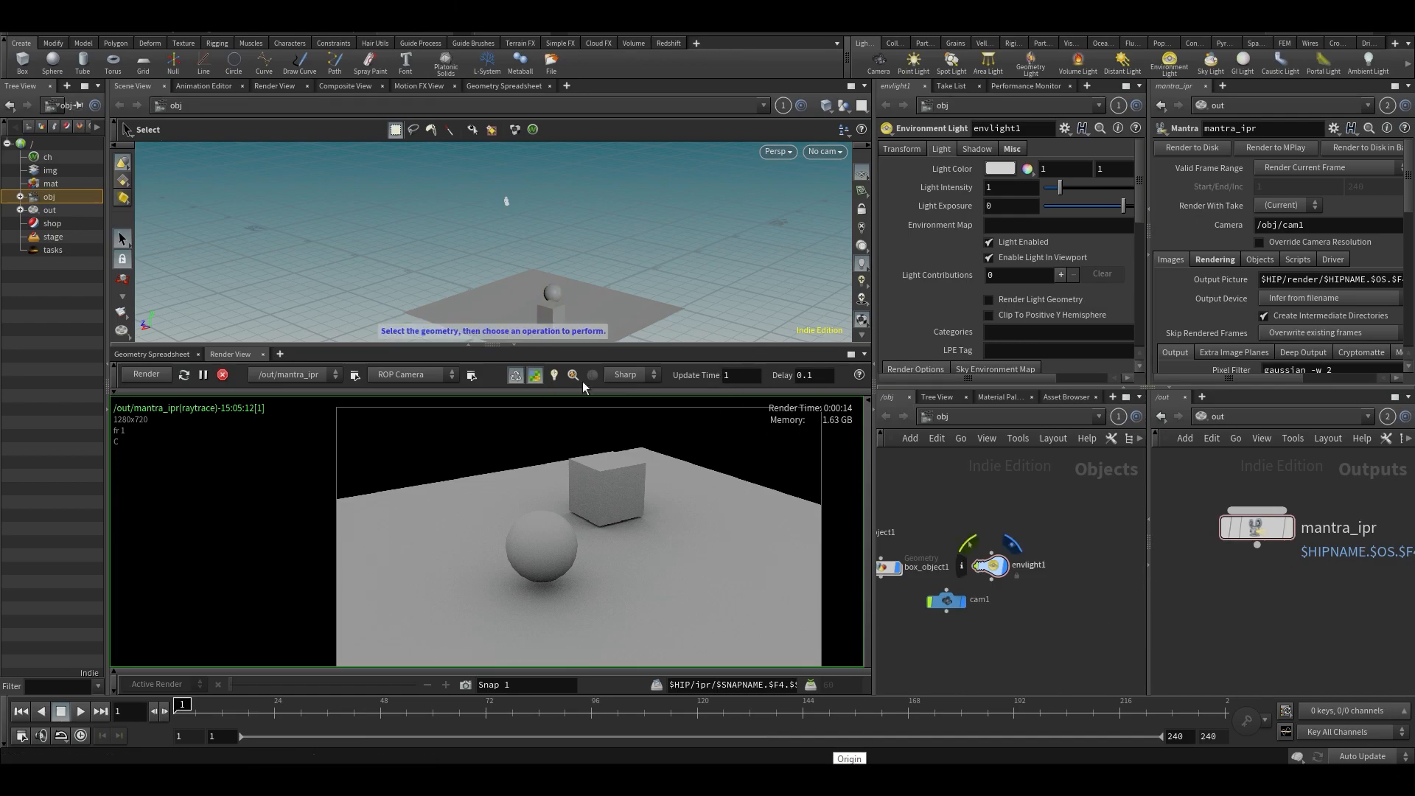
alt+middle_drag(630, 249, 535, 201)
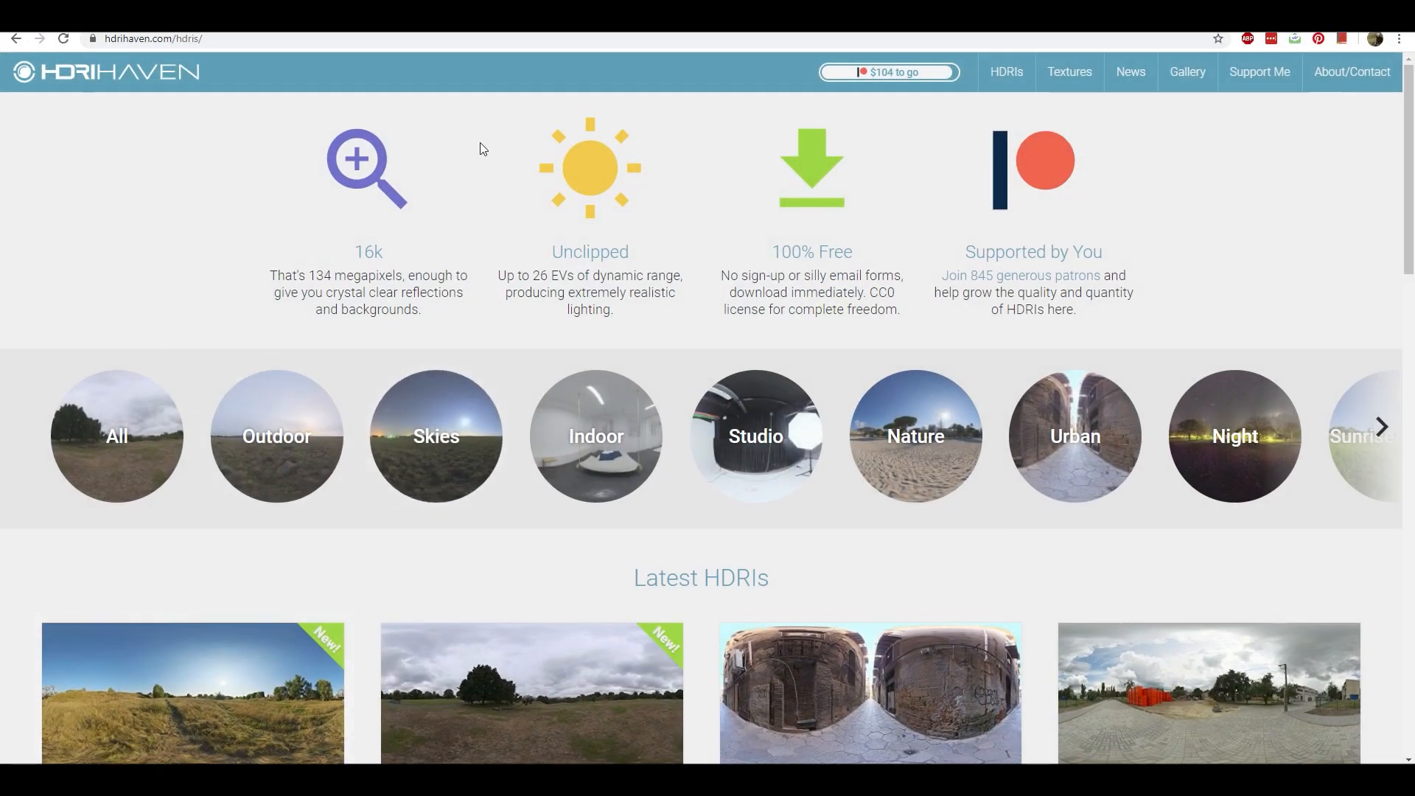
- Switch to the browser and look over the HDRI categories and latest HDRIs on HDRI Haven
scroll(740, 231, down, 8)
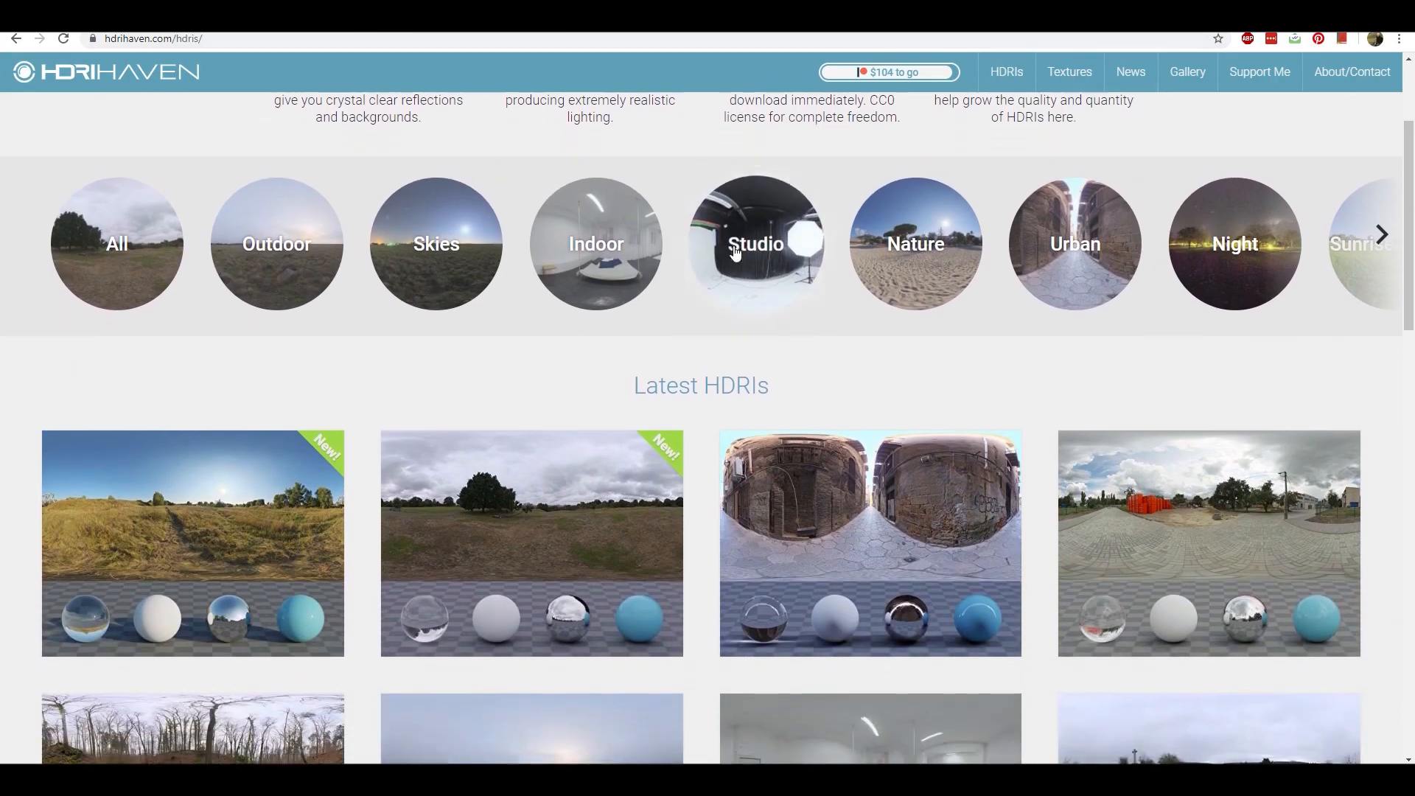
scroll(802, 552, up, 8)
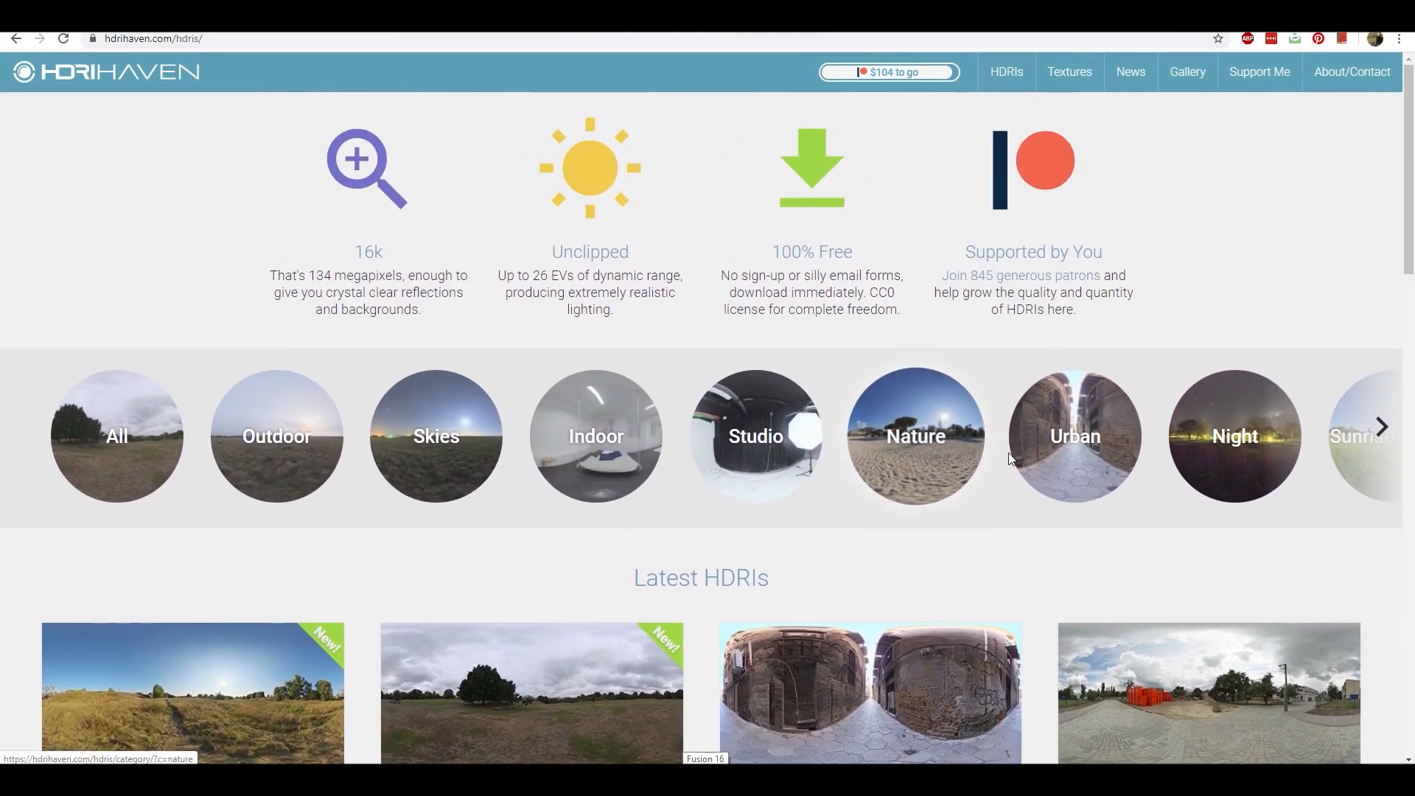
scroll(752, 406, down, 3)
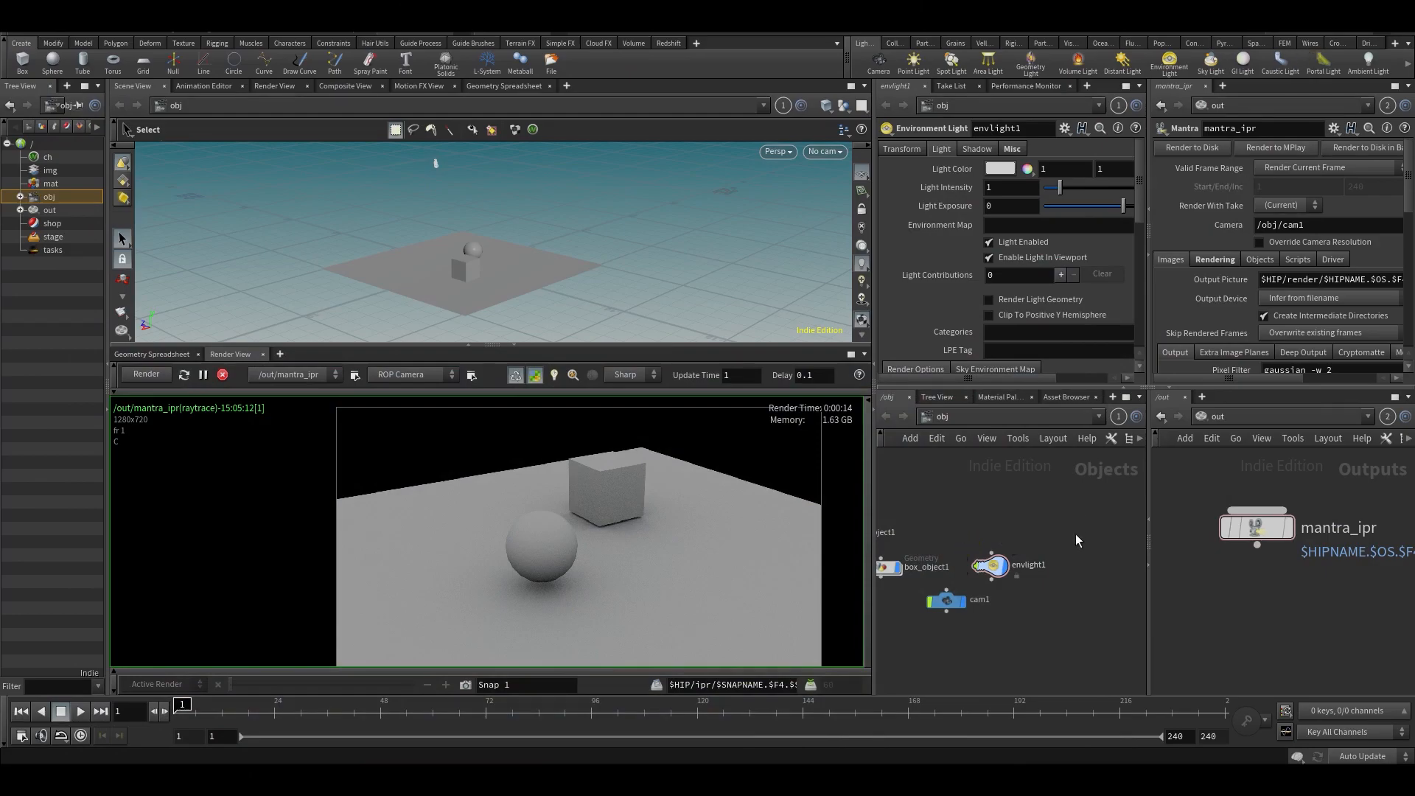
- Return to Houdini and load $HIP/hdri/greenwich_park_03_2k.hdr as the environment light's environment map
drag(1000, 572, 966, 532)
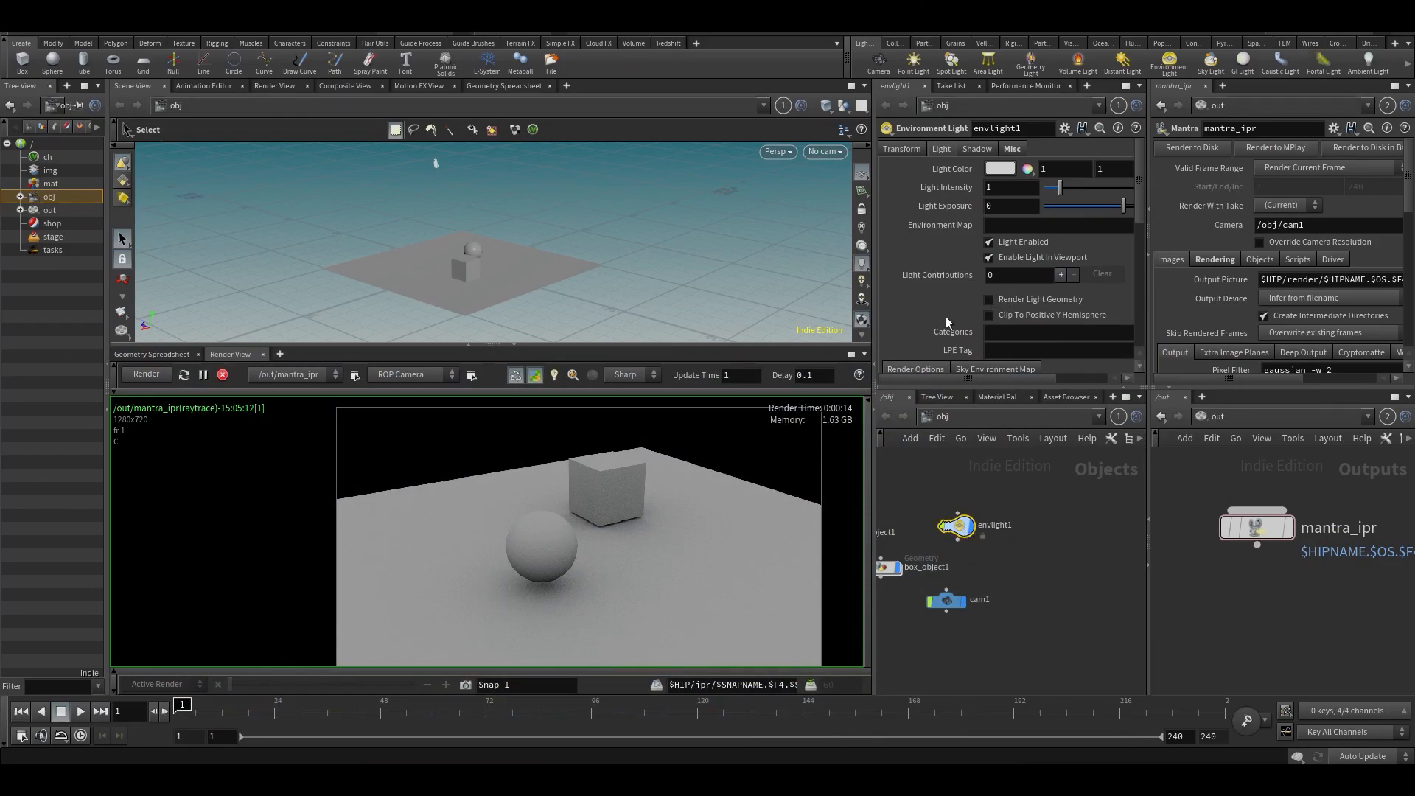
drag(872, 283, 623, 284)
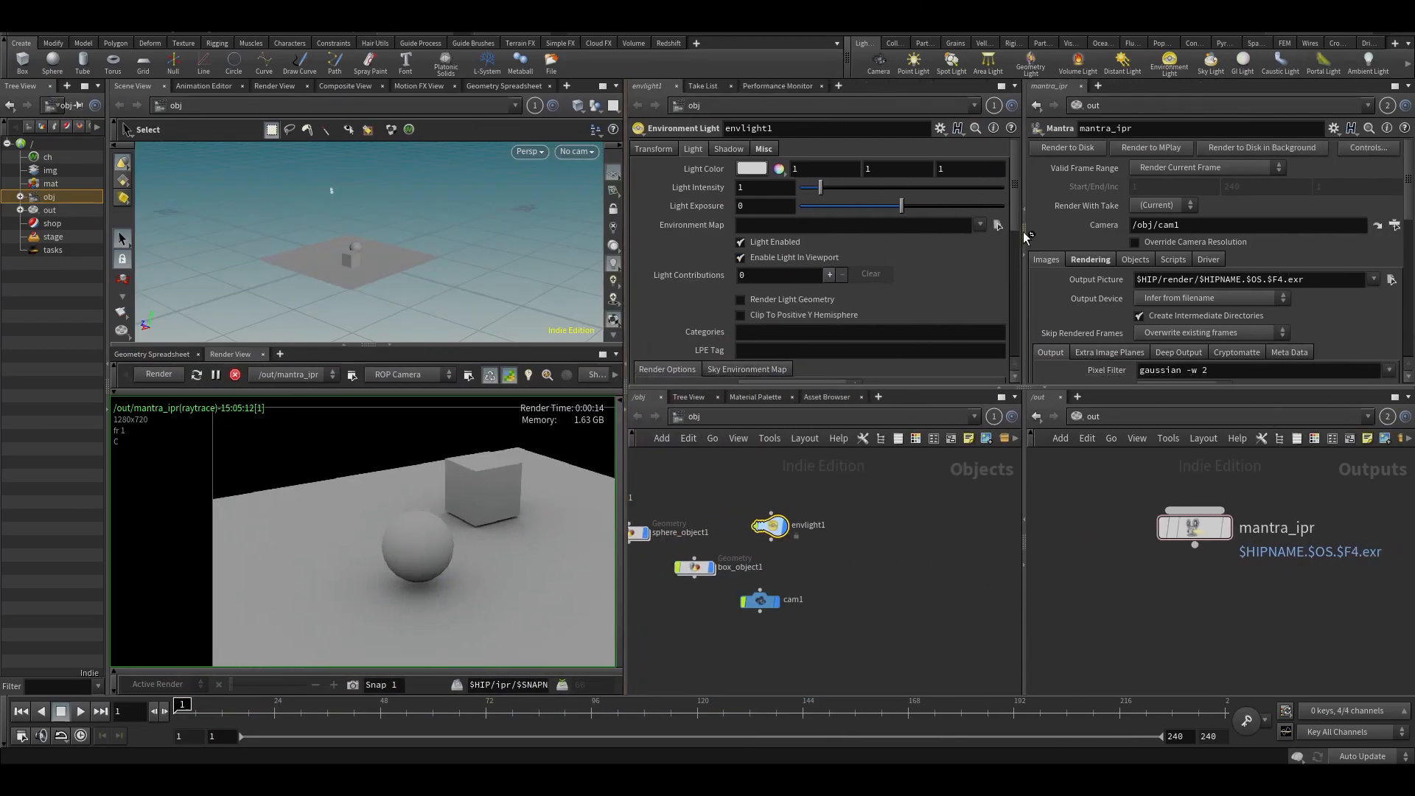
click(996, 224)
double_click(926, 248)
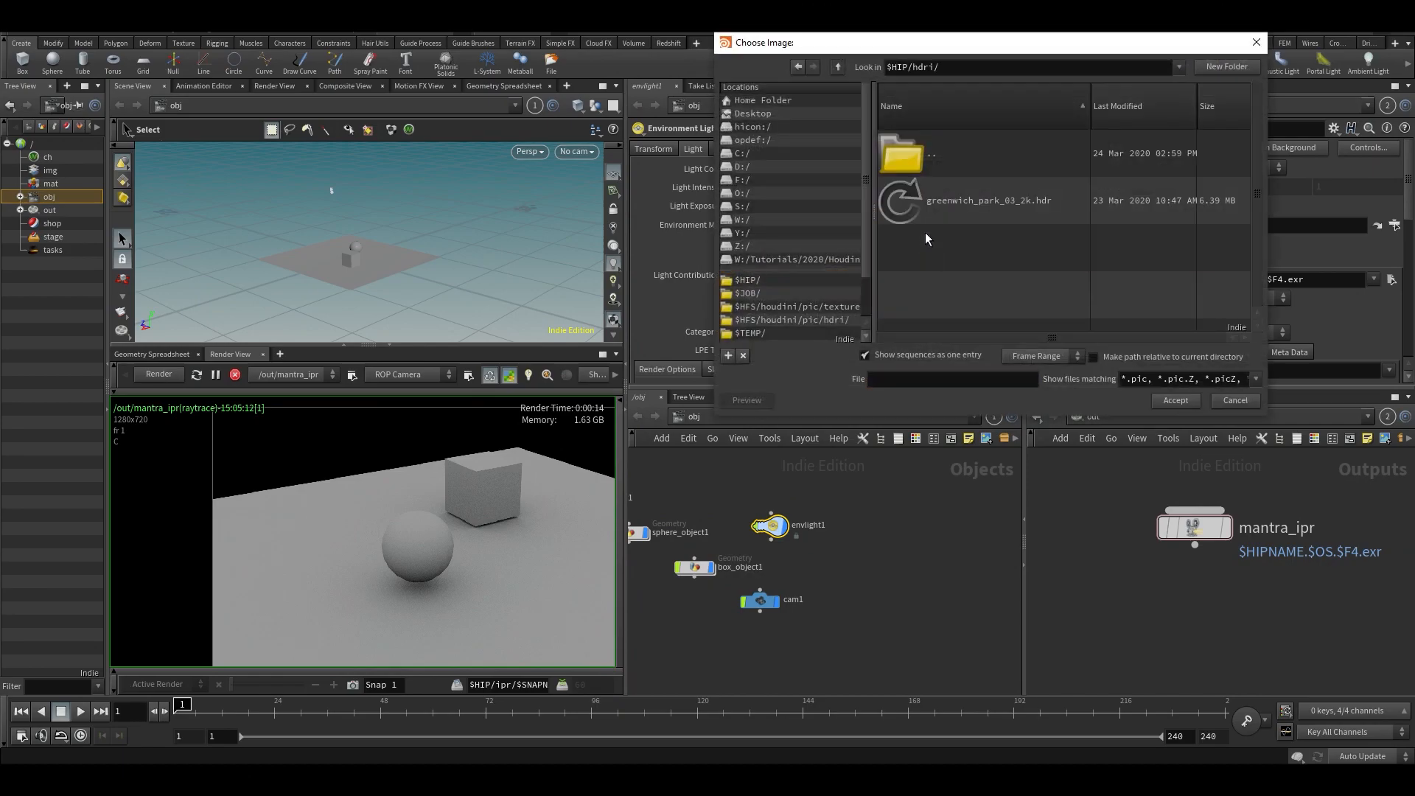
double_click(909, 209)
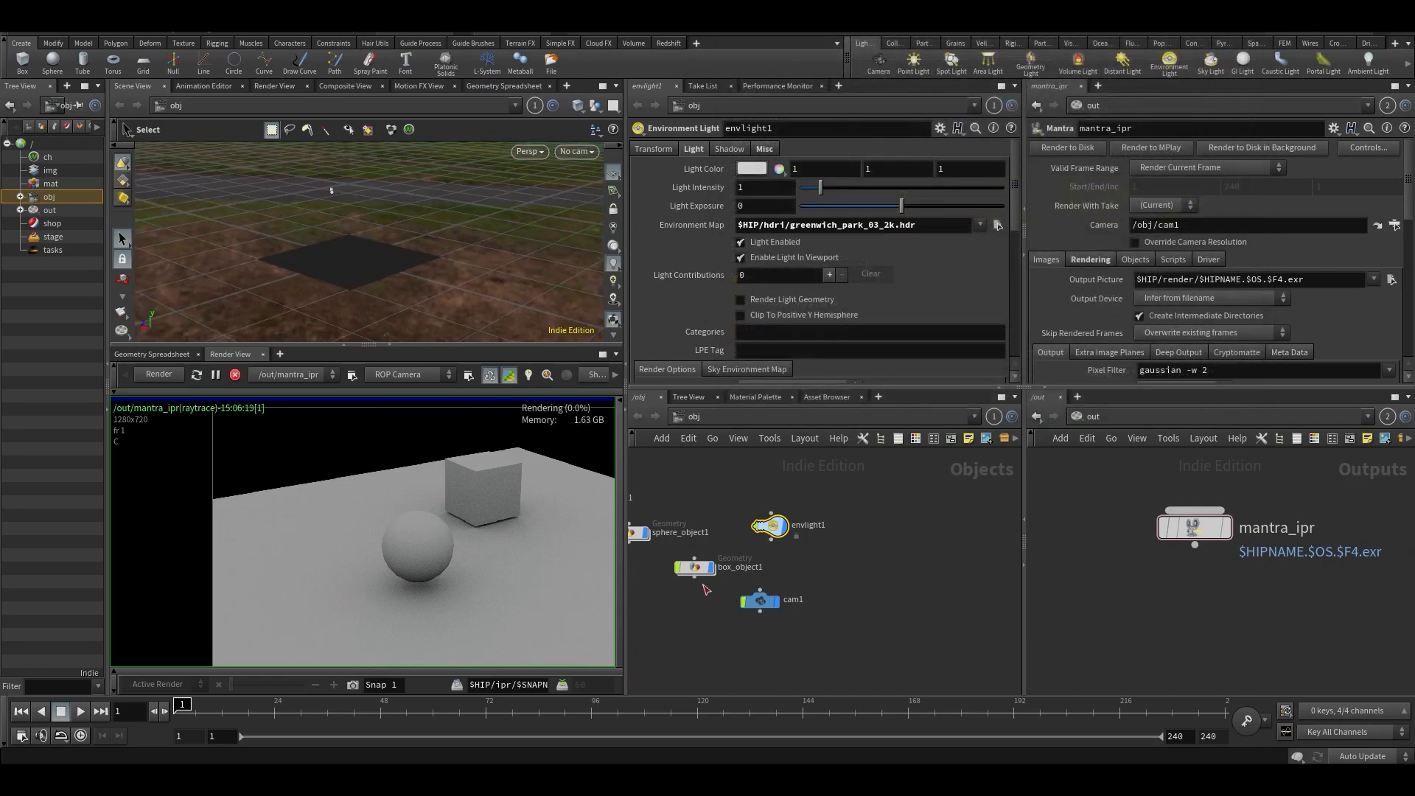
mouse_move(407, 239)
mouse_down()
mouse_move(397, 216)
mouse_move(420, 206)
mouse_move(395, 212)
mouse_move(397, 260)
mouse_up()
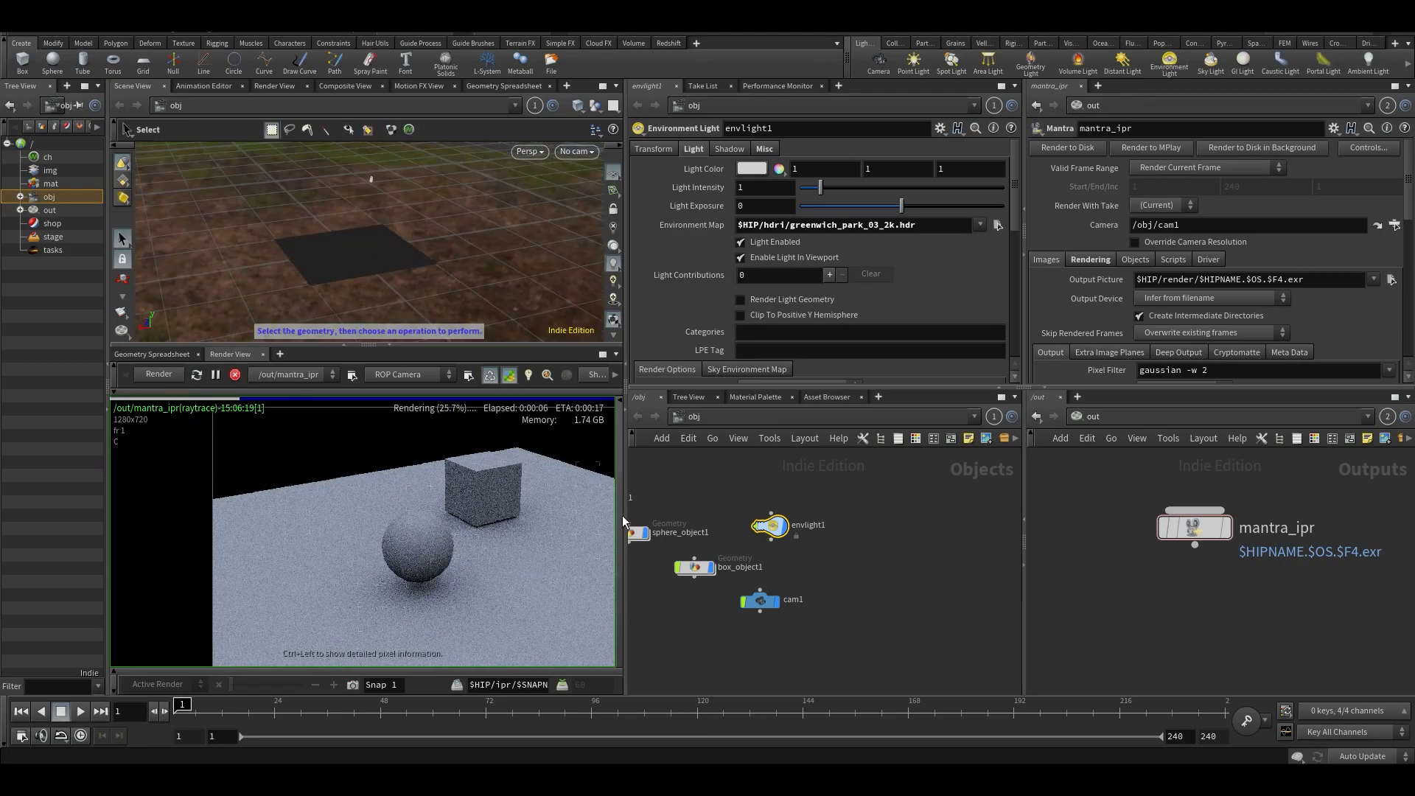
drag(624, 514, 824, 530)
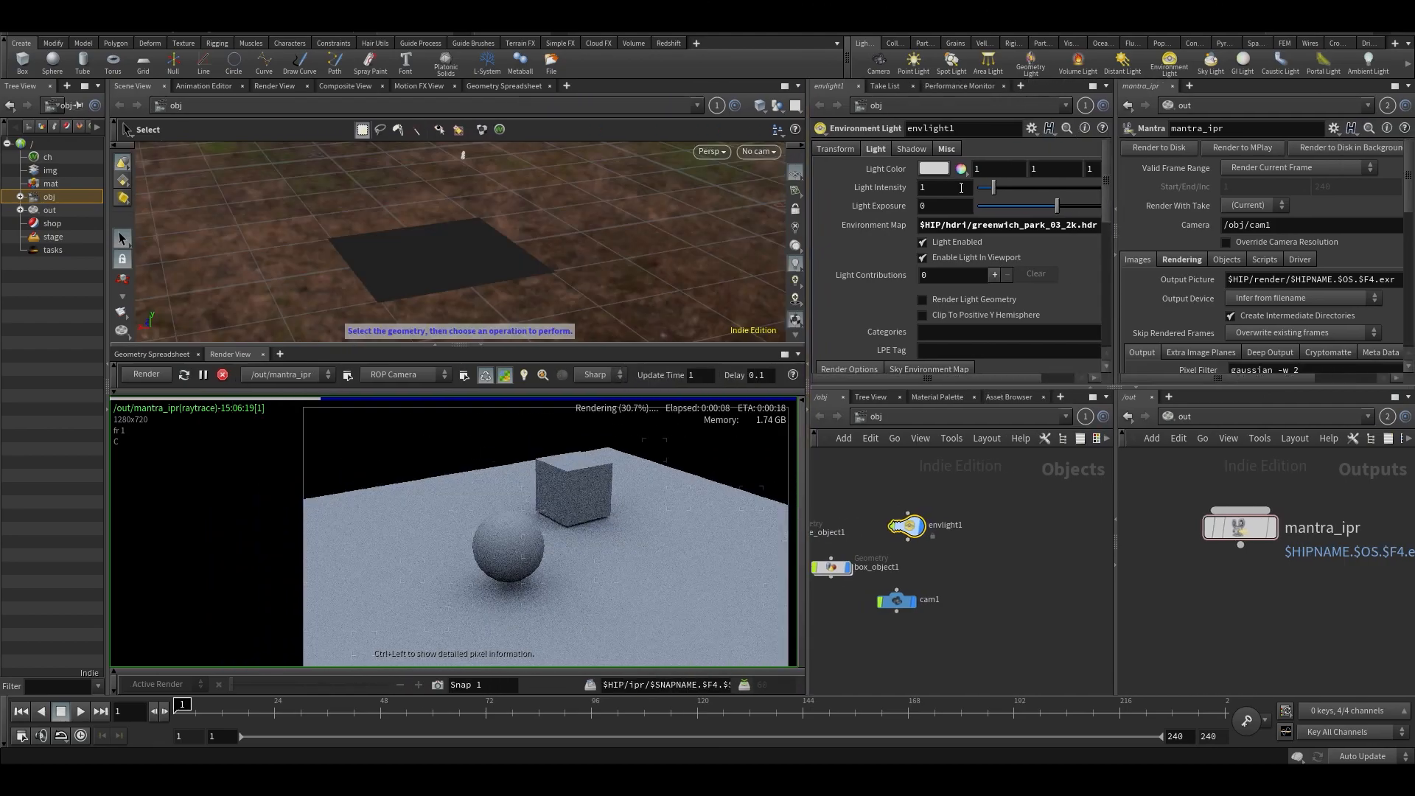
- Set the environment light's intensity to 1.81 and inspect the sphere and box in the render
drag(1000, 200, 1020, 193)
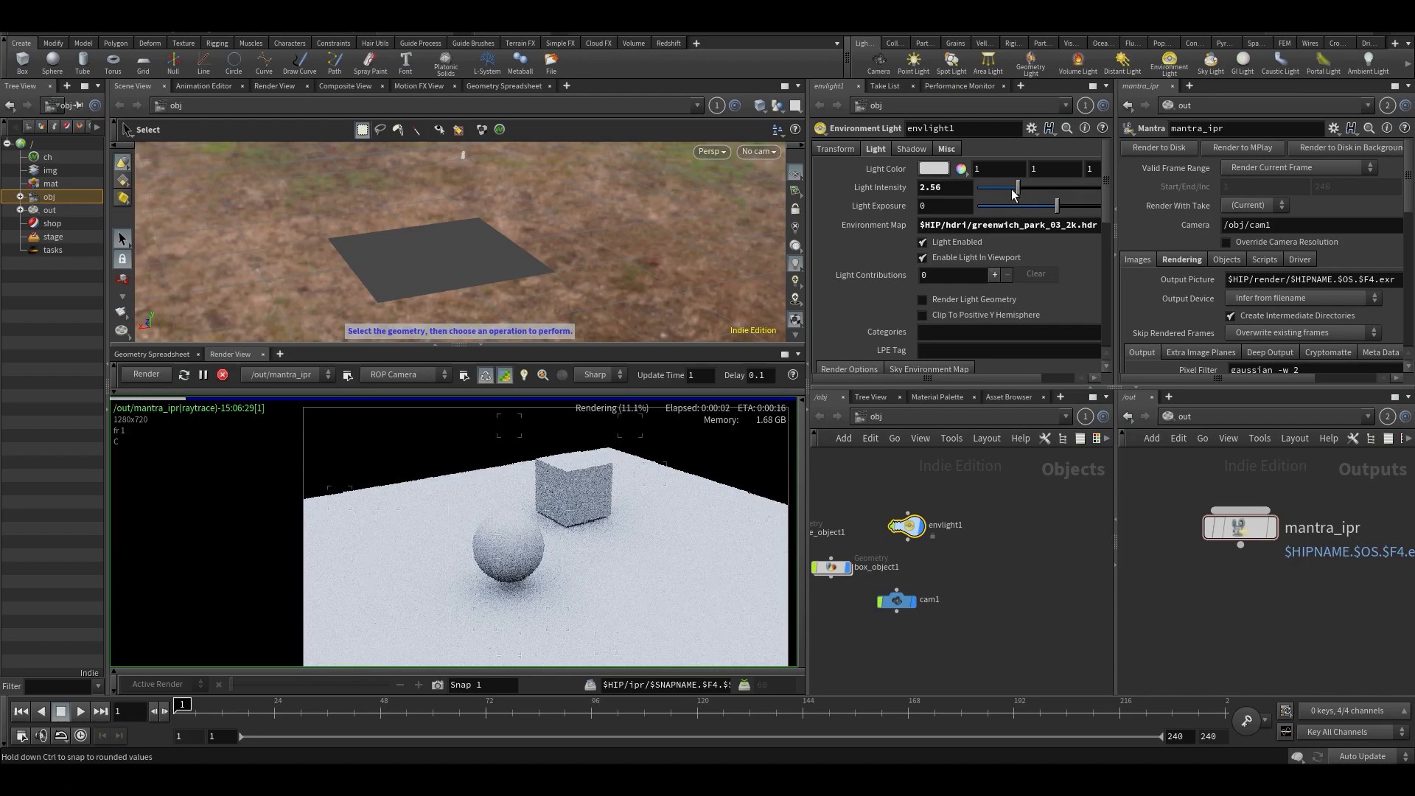
drag(1013, 194, 1007, 194)
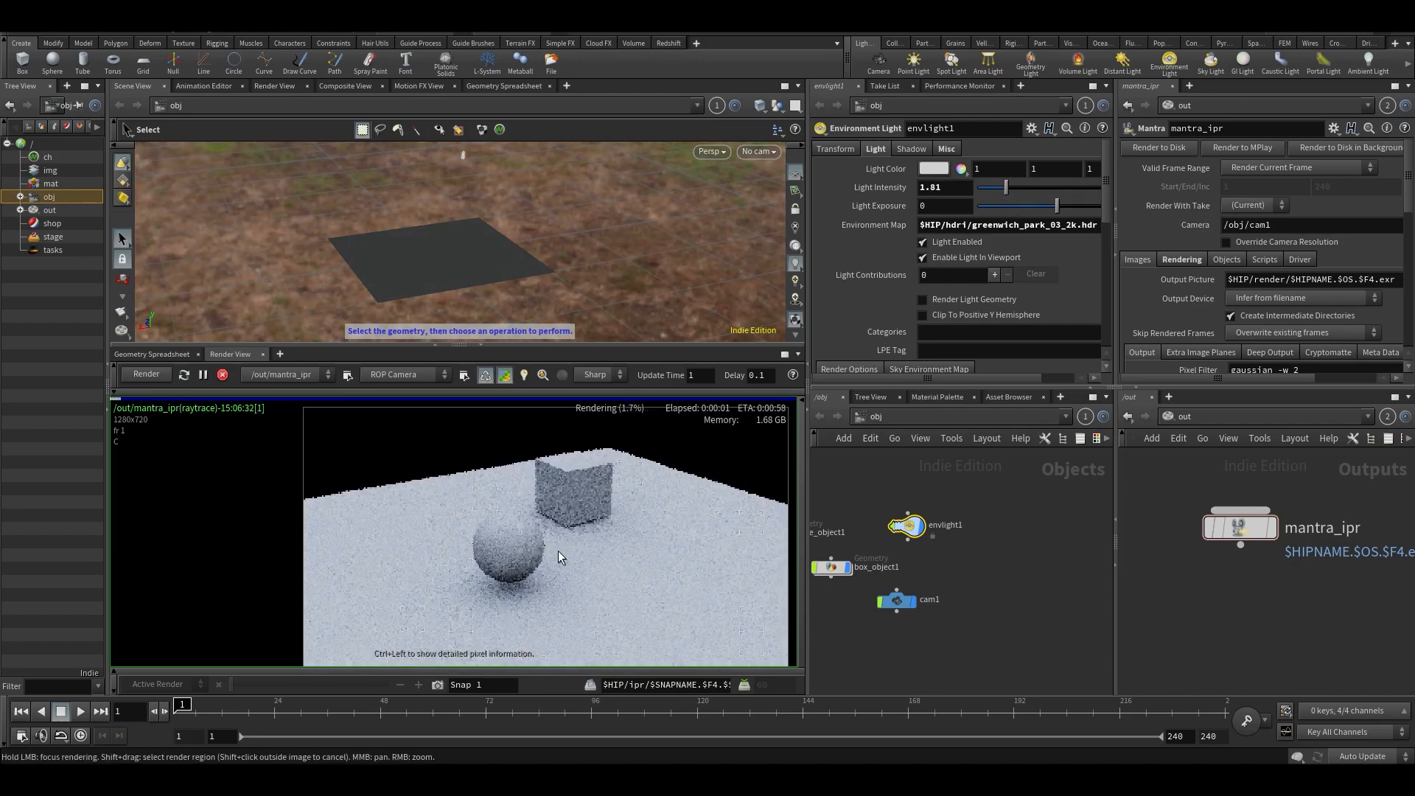
scroll(538, 542, up, 2)
mouse_move(519, 219)
alt+mouse_down()
mouse_move(544, 189)
mouse_move(509, 208)
alt+mouse_up()
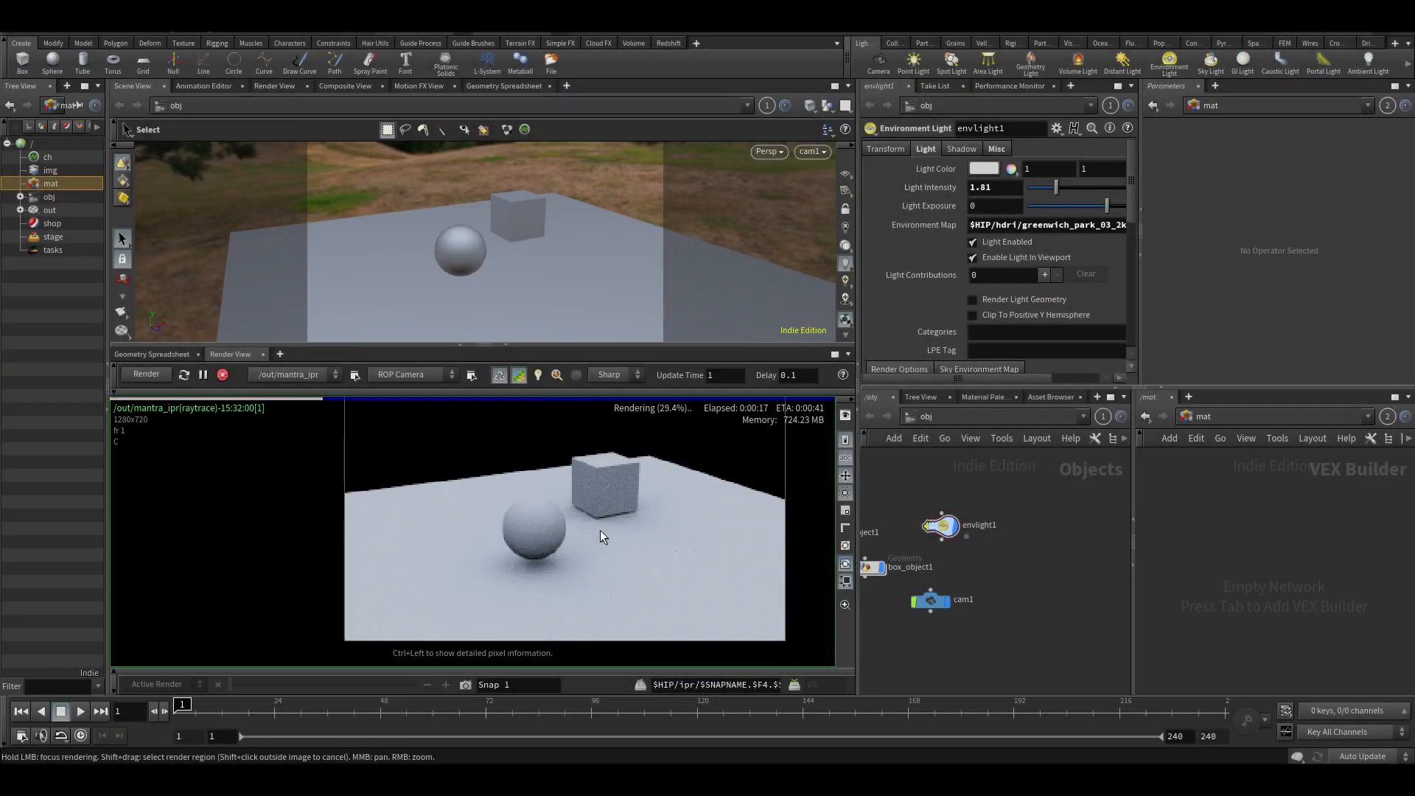
scroll(600, 530, up, 2)
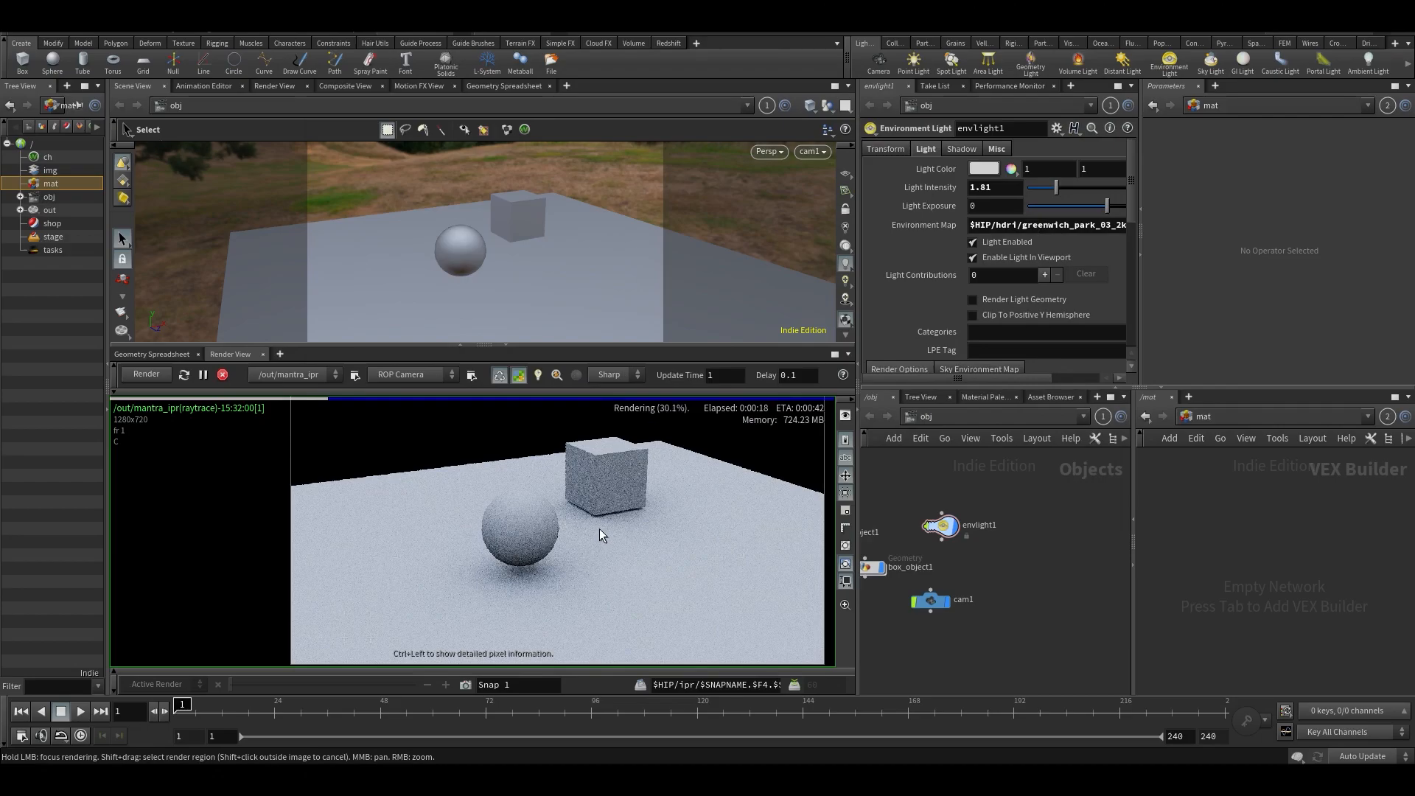
scroll(600, 530, down, 3)
middle_drag(516, 545, 489, 547)
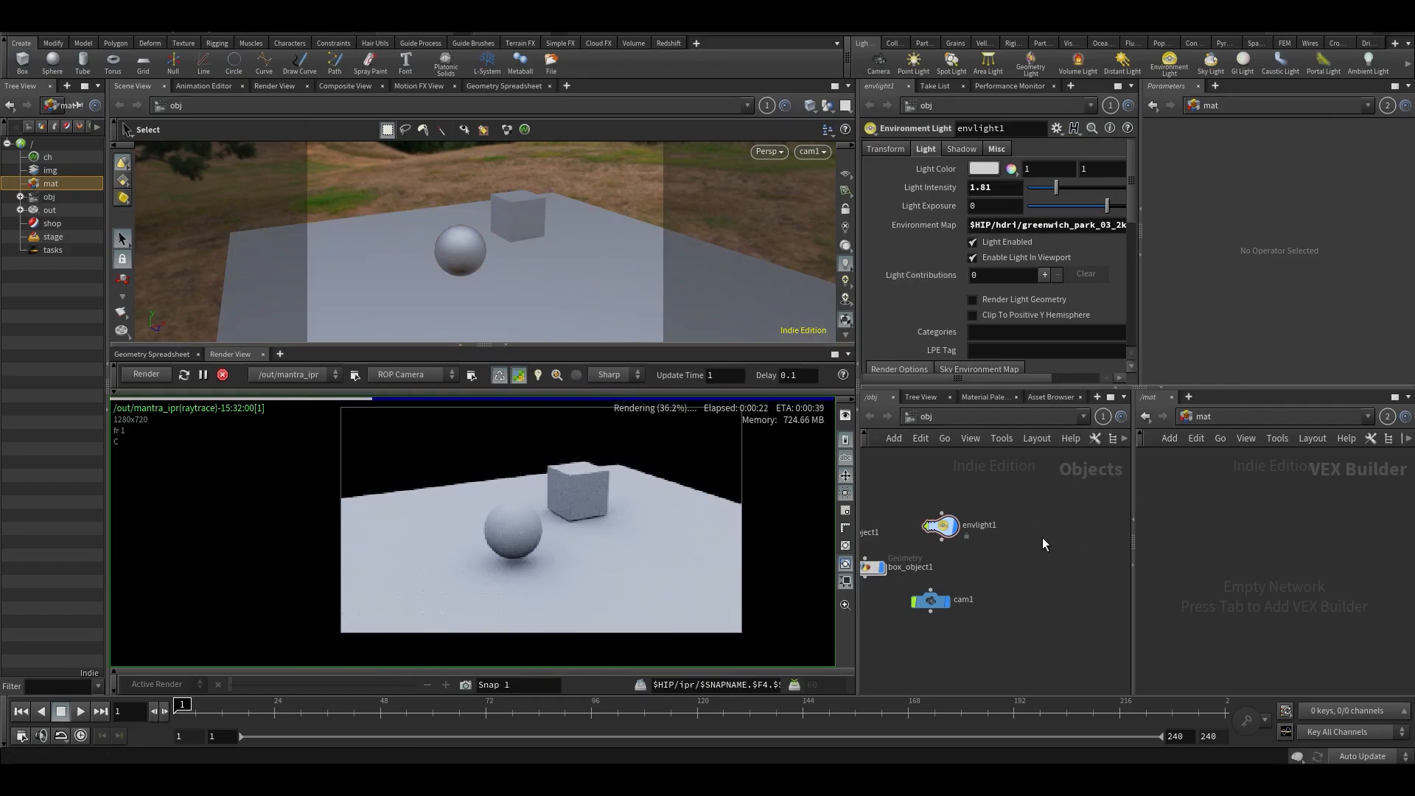
- Show the shop network in the second network editor and return it to the mat network
click(1232, 421)
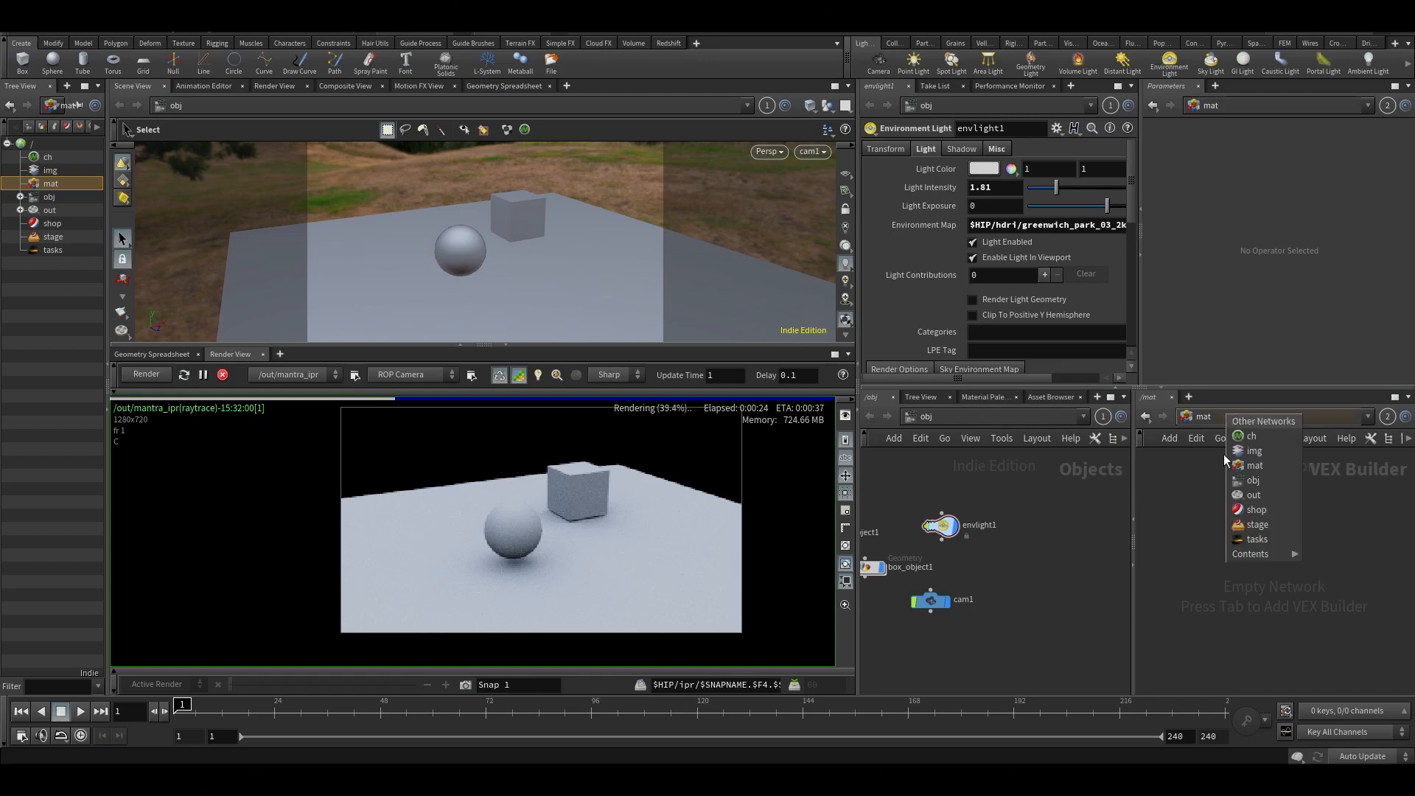
click(1255, 465)
click(1257, 414)
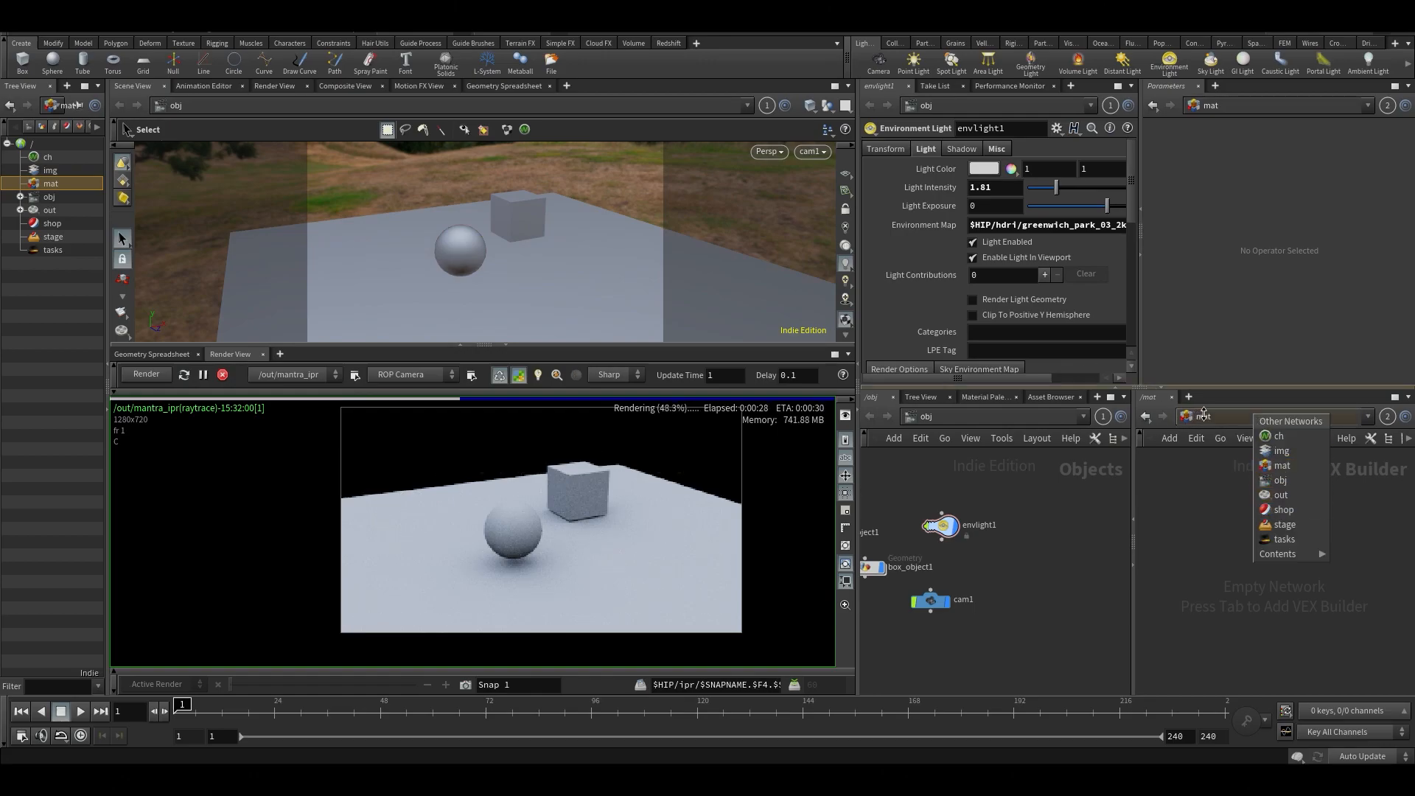
click(1280, 467)
click(1220, 411)
click(1261, 505)
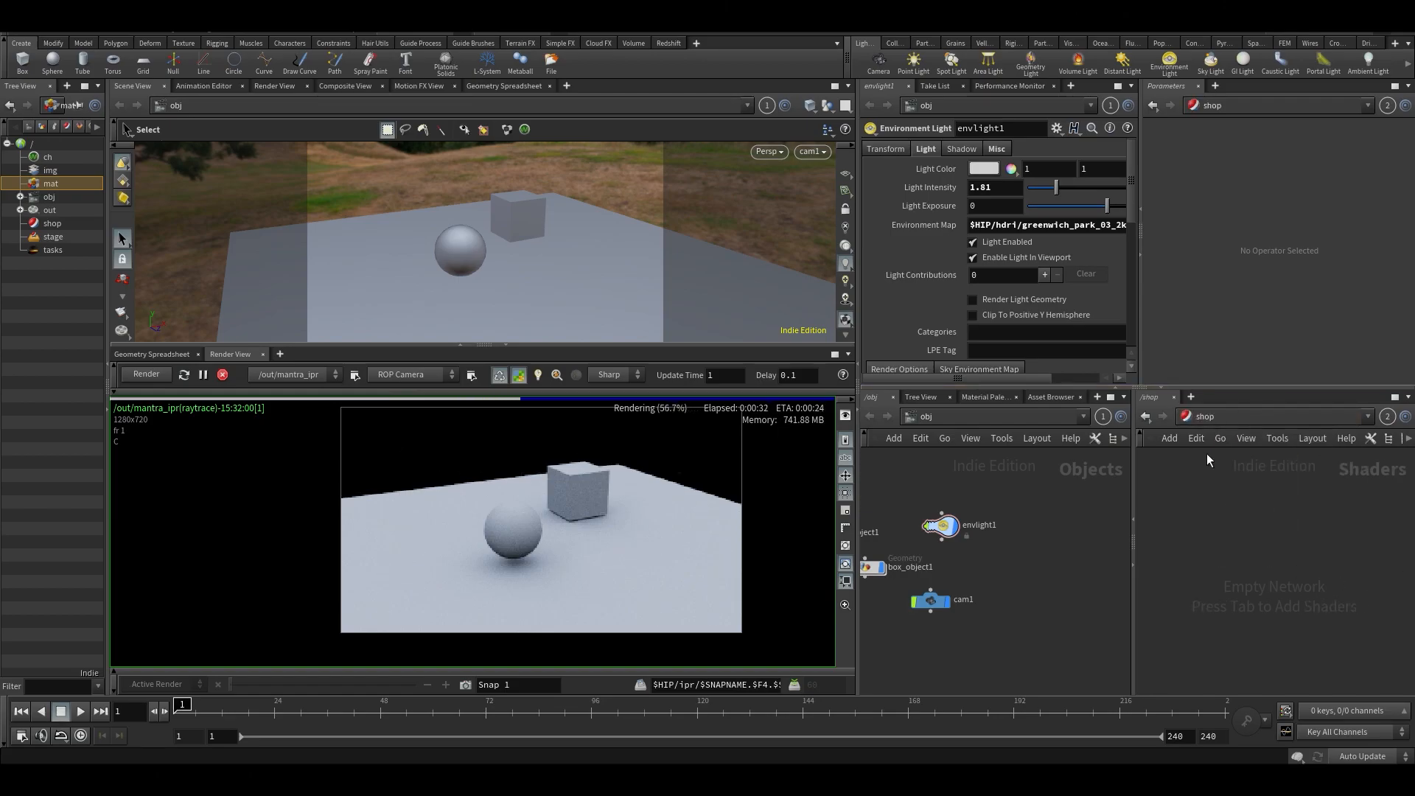
click(1189, 424)
click(1222, 467)
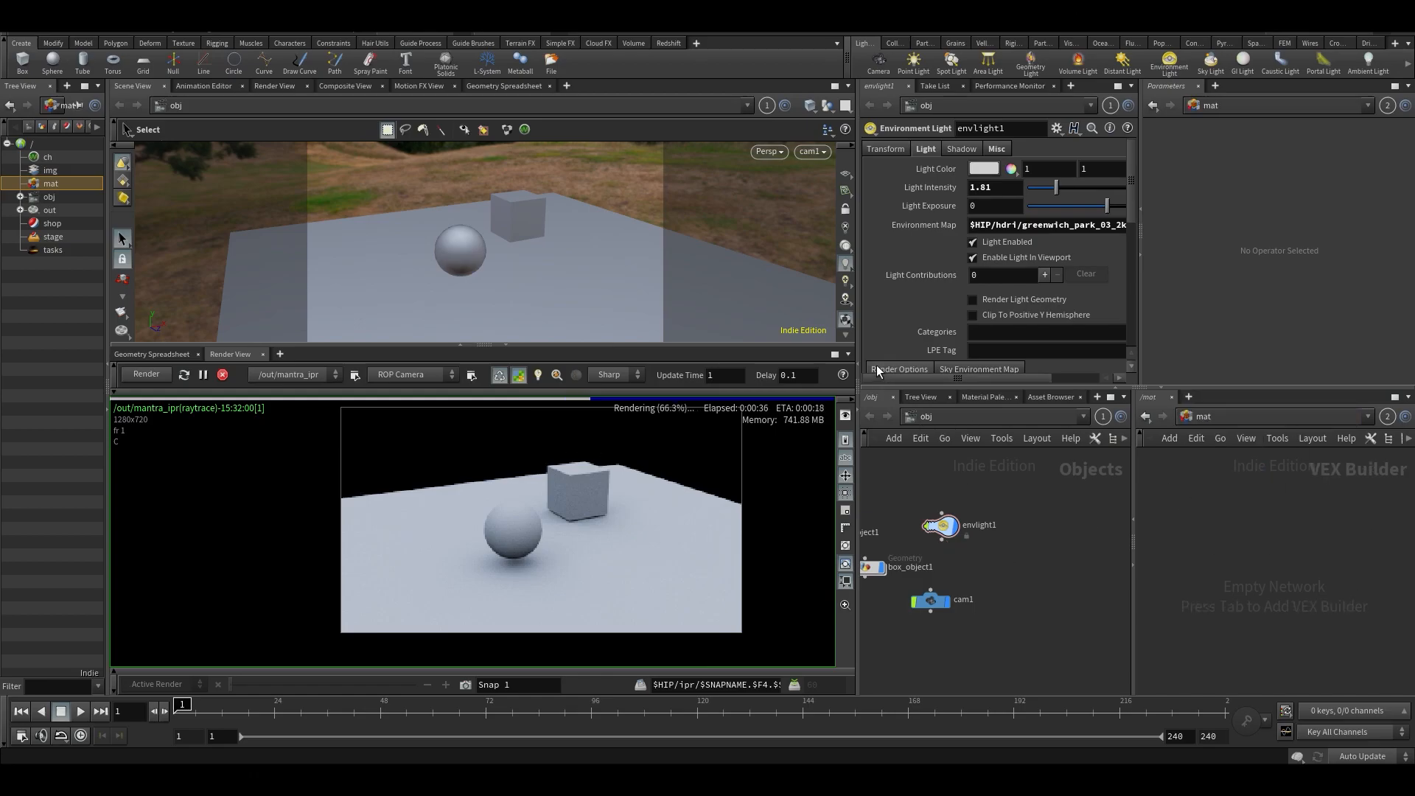
- Widen the parameter and network panes and browse the Material Palette gallery to its metallic materials
drag(857, 372, 712, 390)
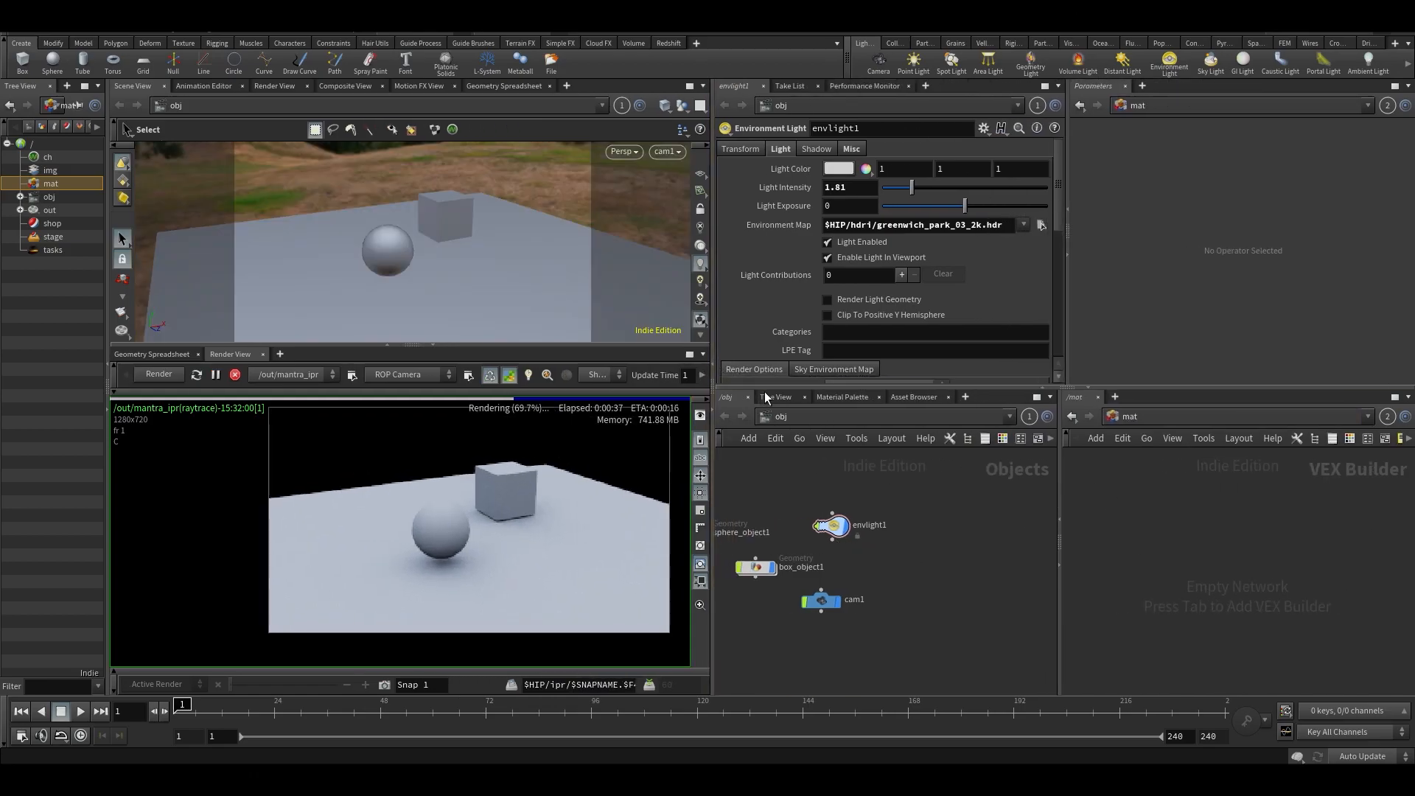
click(846, 397)
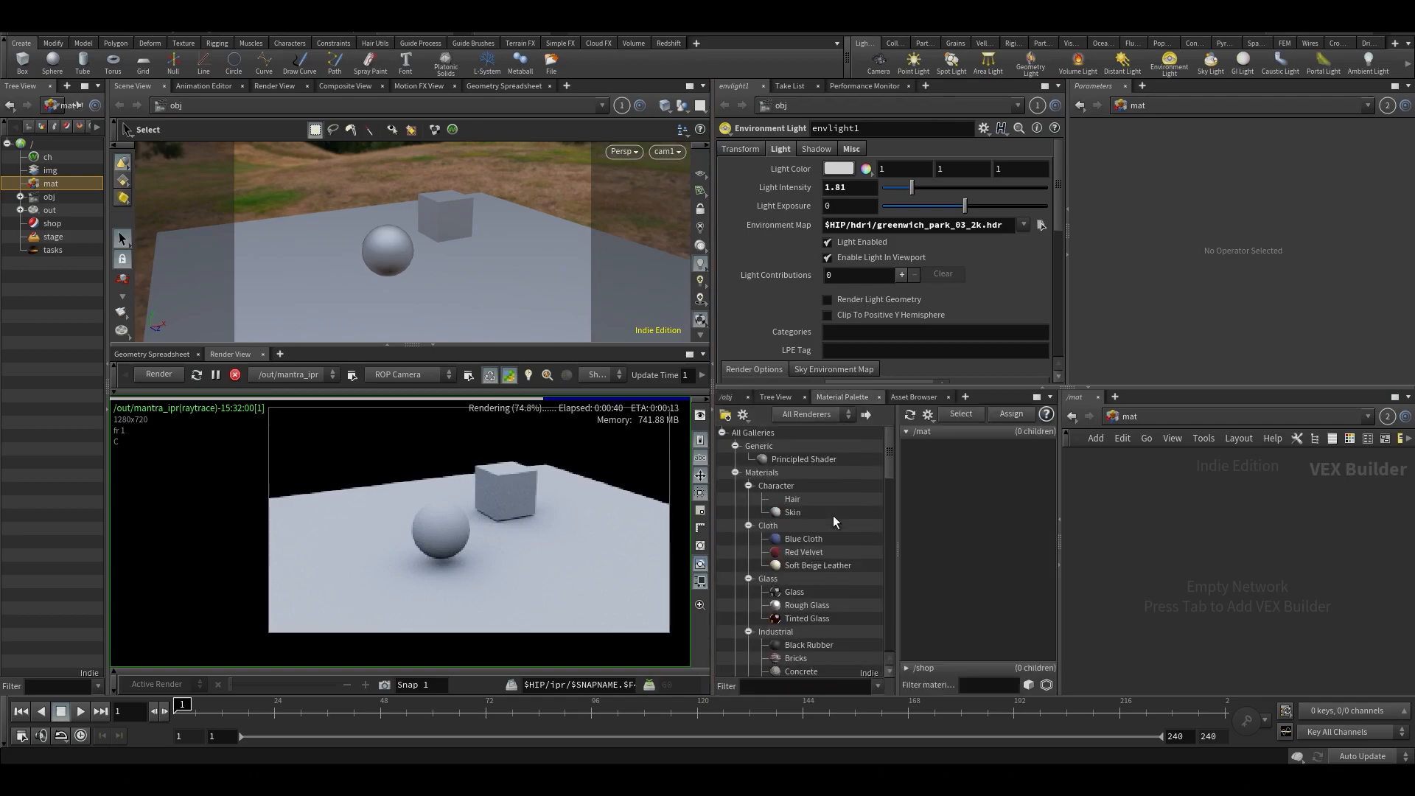
scroll(830, 519, down, 6)
scroll(812, 509, up, 6)
scroll(820, 528, down, 6)
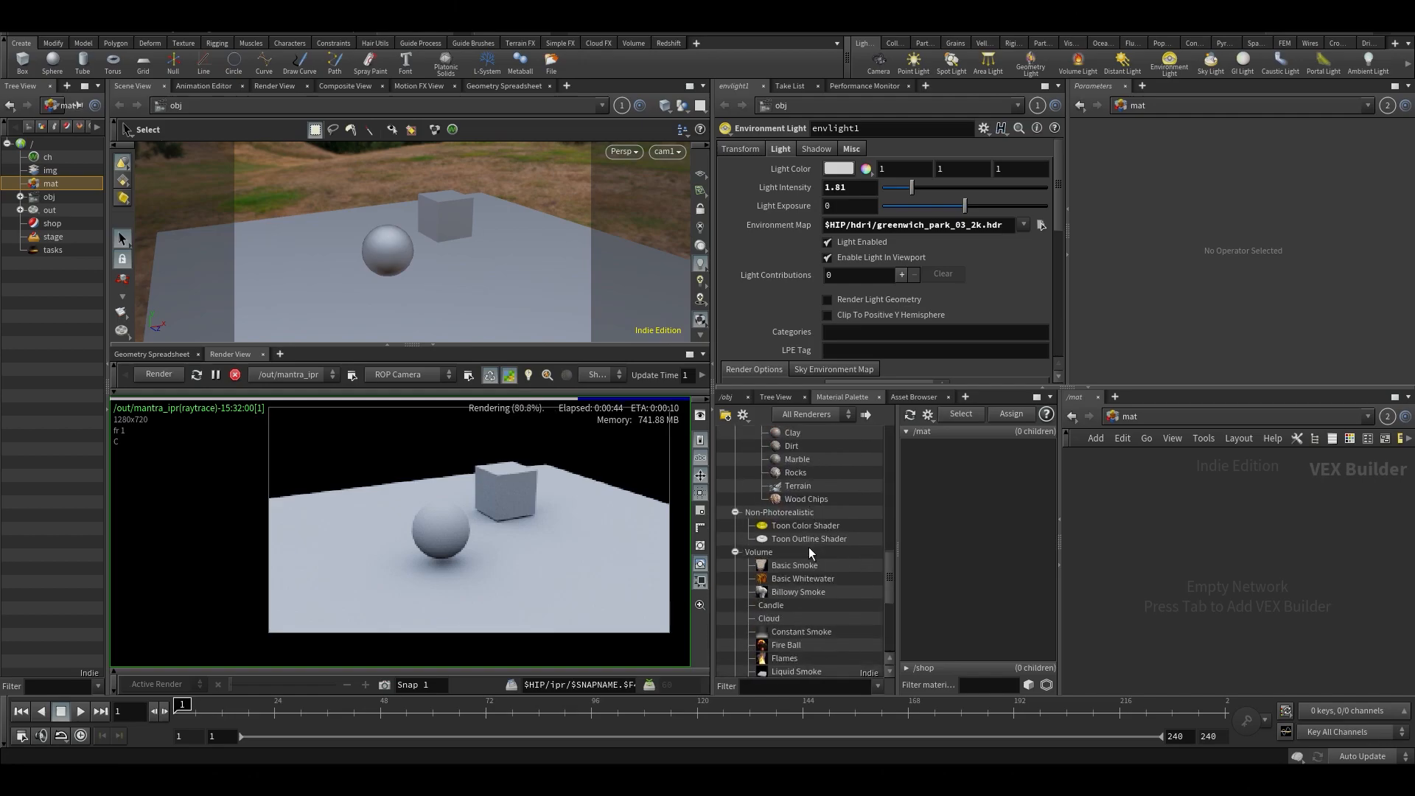
scroll(809, 549, down, 2)
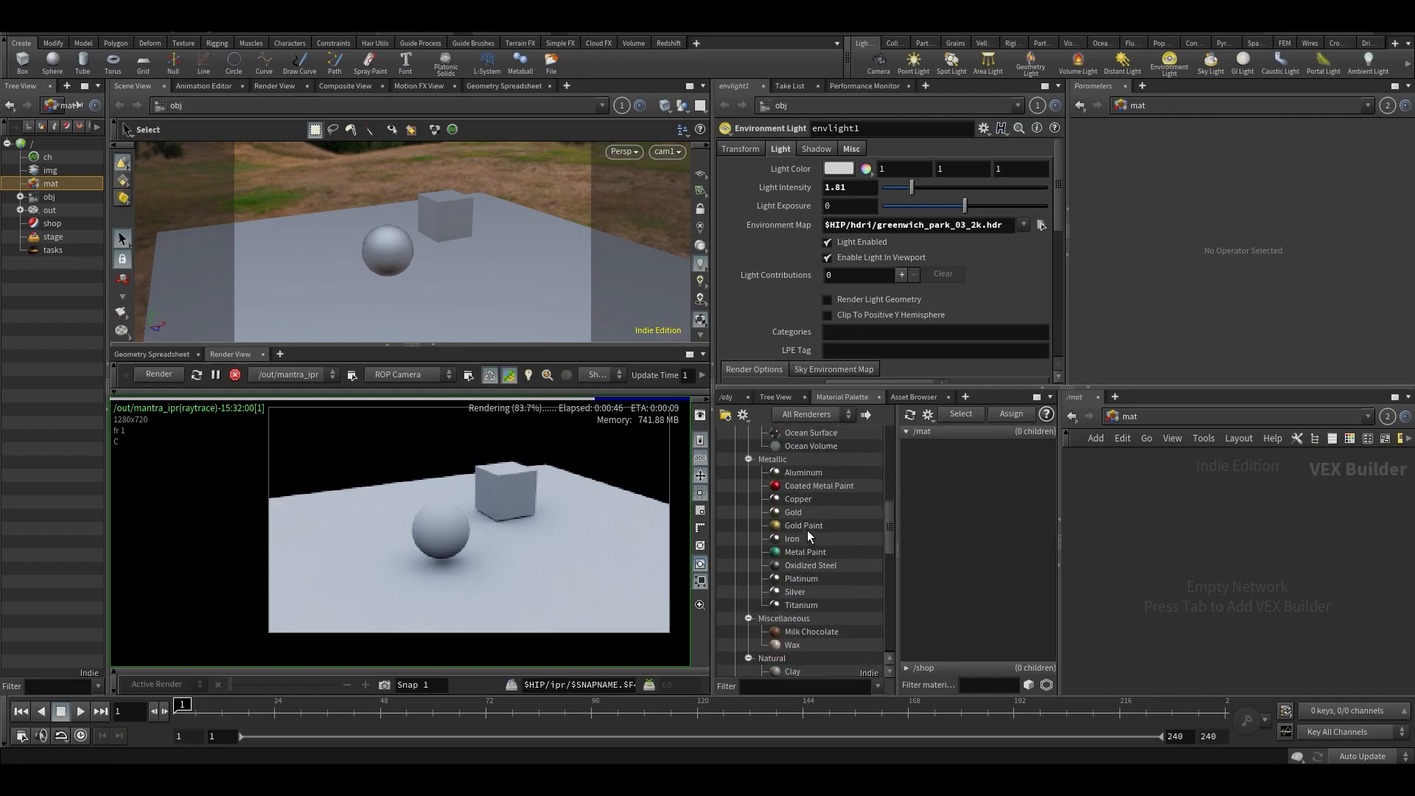
scroll(796, 527, up, 1)
- Add the Metal Paint, Gold and Tinted Glass materials from the gallery to the mat network
drag(793, 556, 1169, 549)
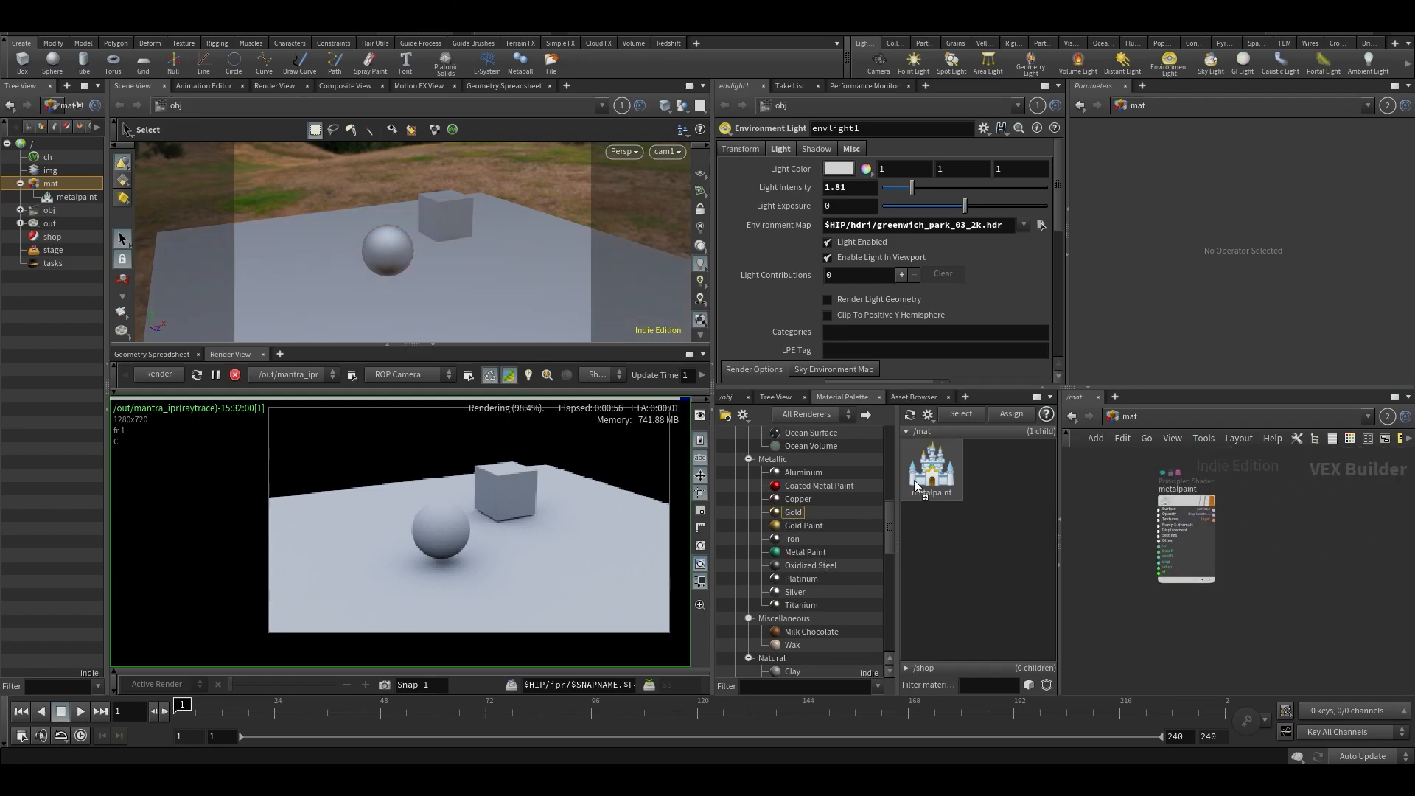
drag(1269, 509, 1268, 509)
scroll(790, 580, up, 3)
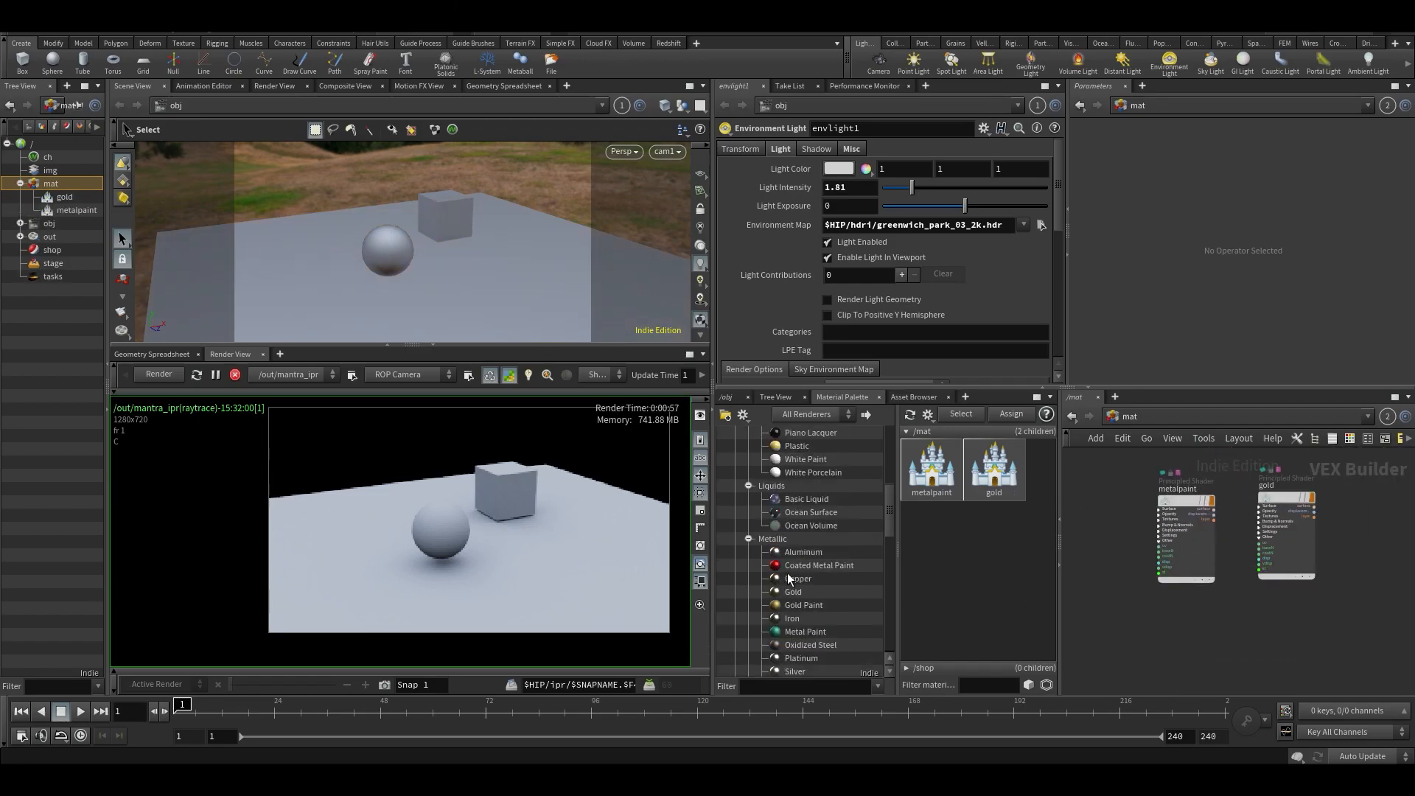
scroll(807, 550, up, 5)
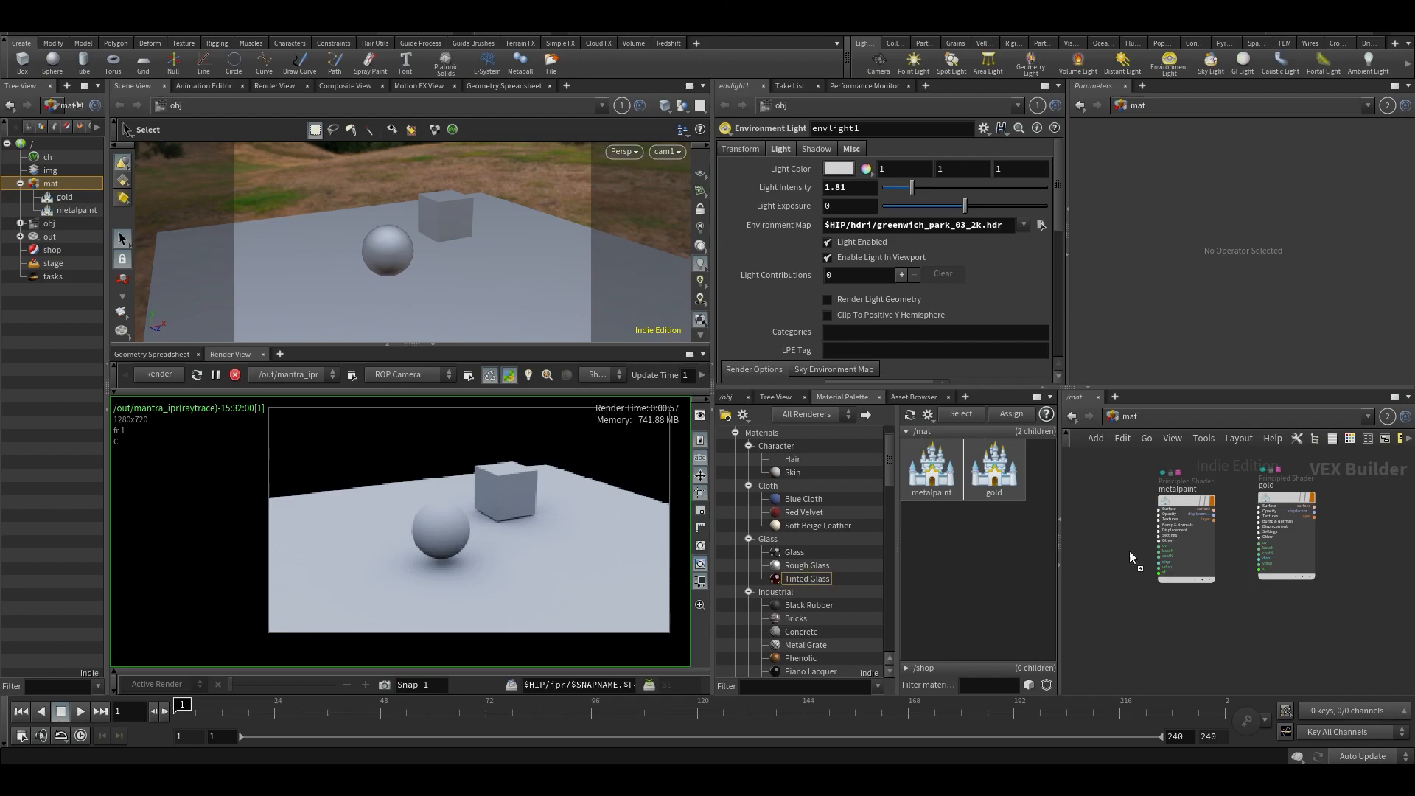
drag(1108, 512, 1110, 516)
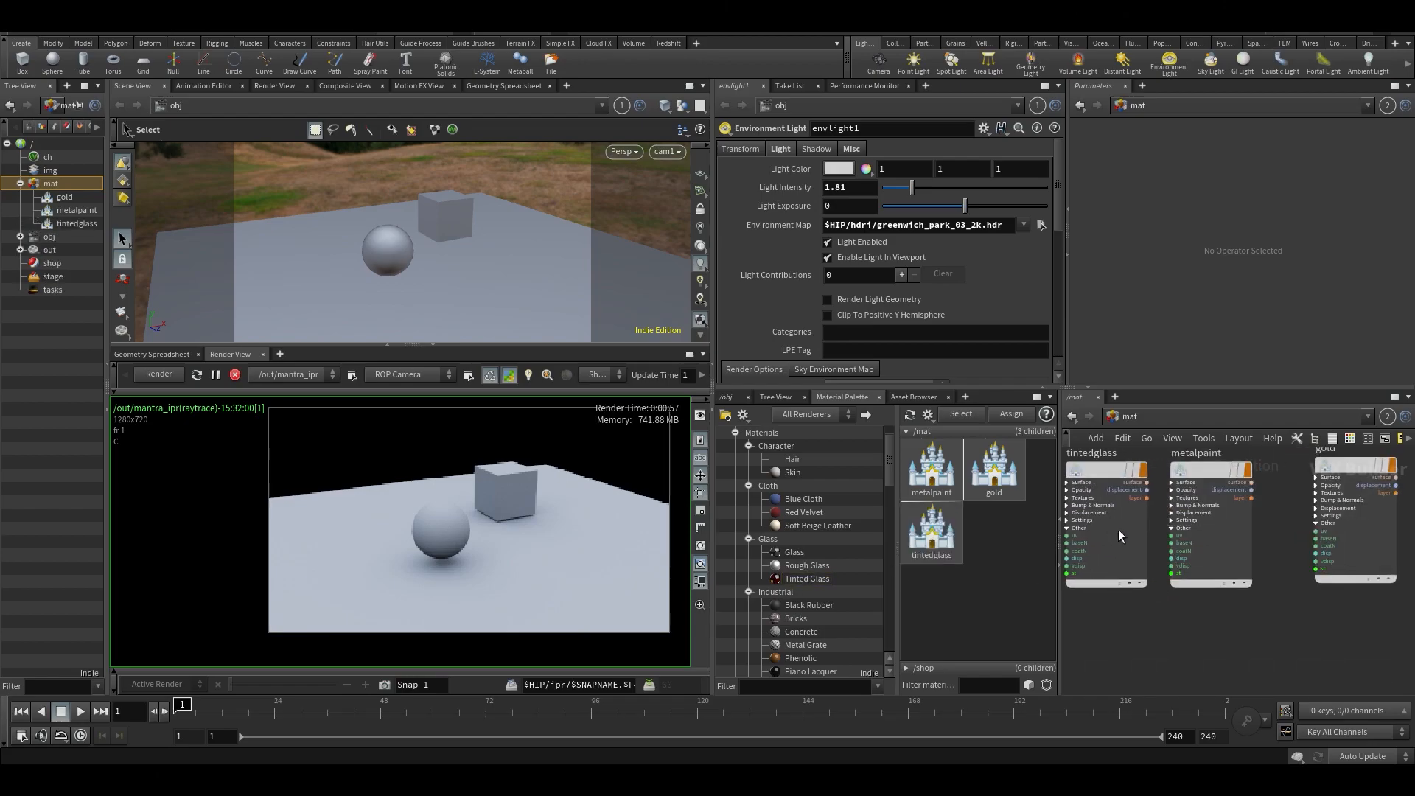
drag(1215, 559, 1226, 555)
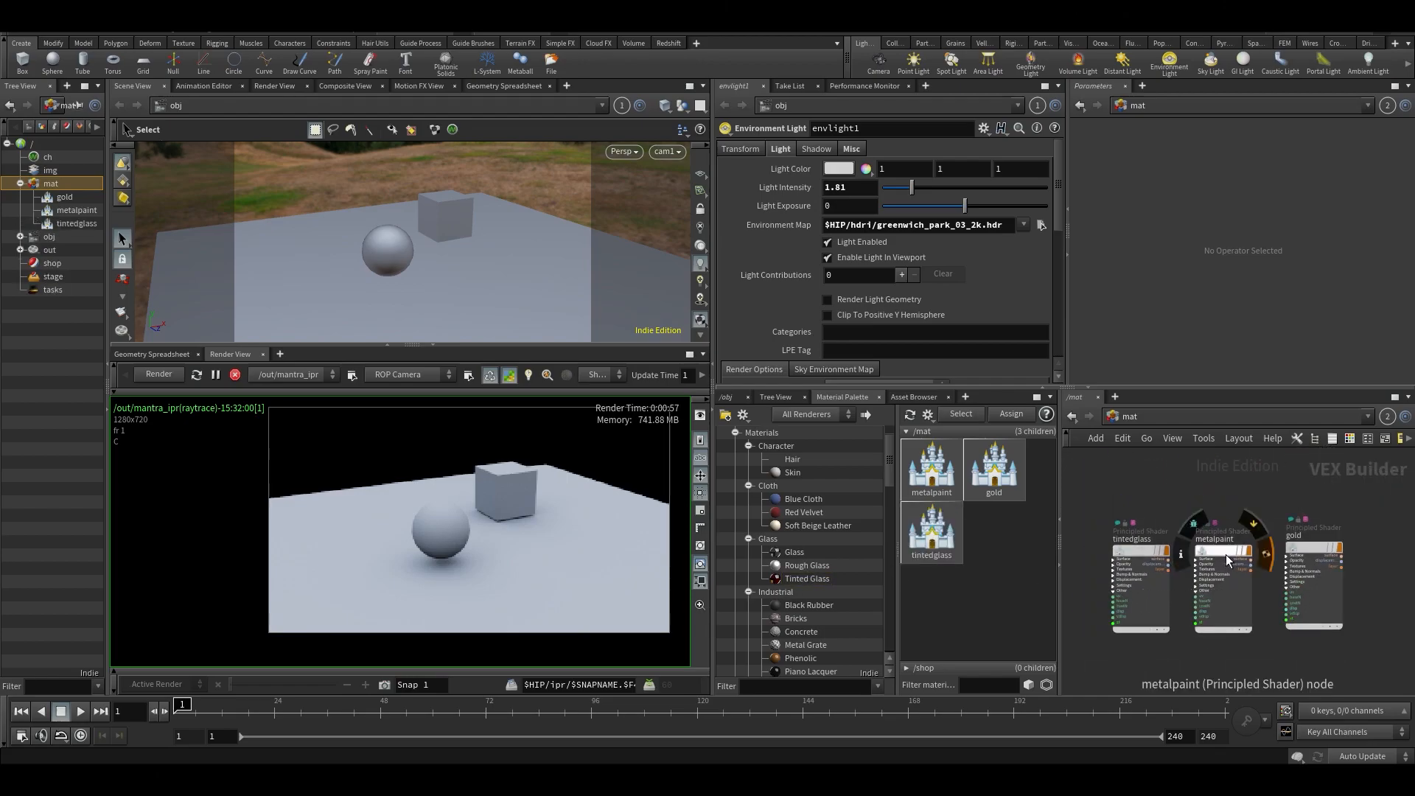
- Assign the metal paint material to the ground, tinted glass to the sphere and gold to the box
drag(550, 303, 480, 289)
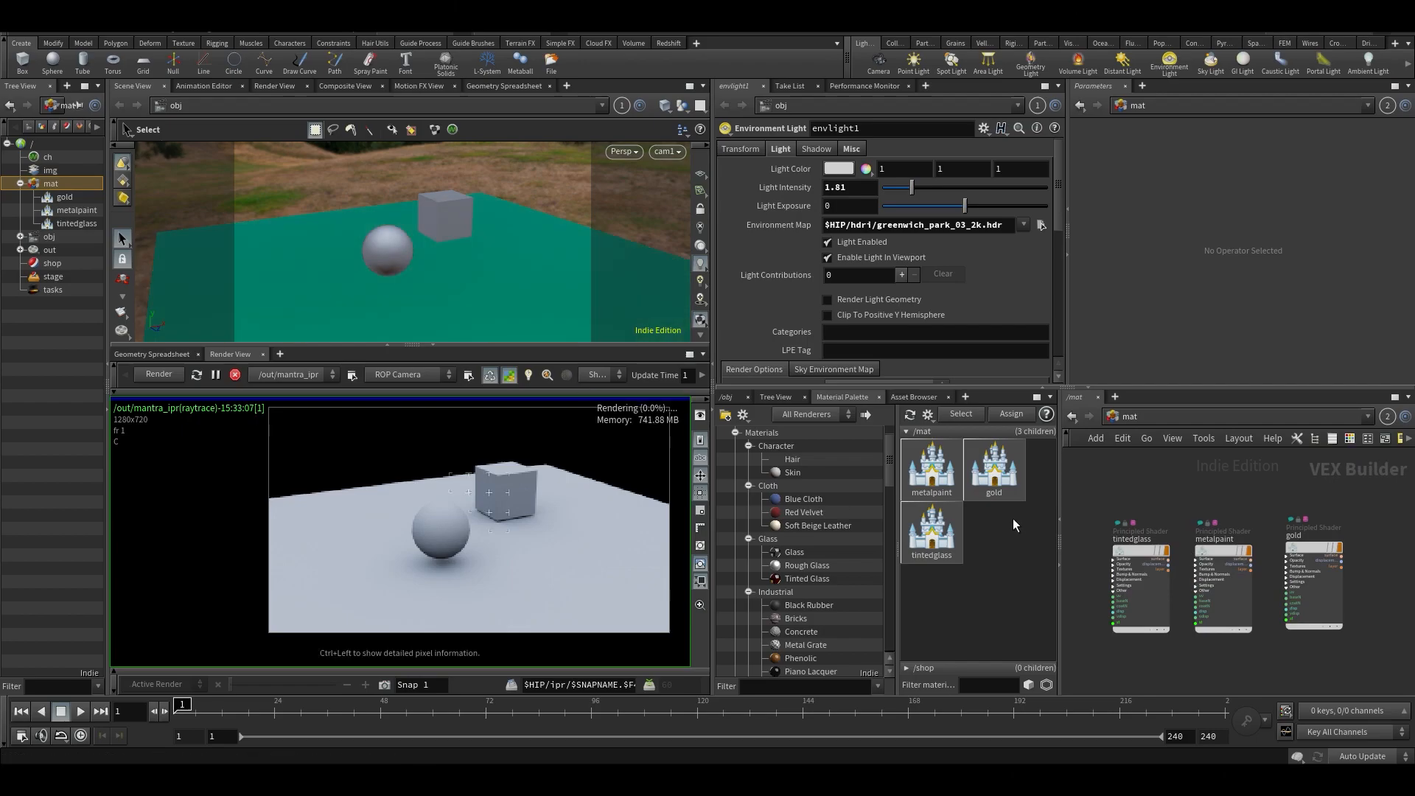
drag(1138, 552, 384, 250)
drag(1312, 553, 435, 220)
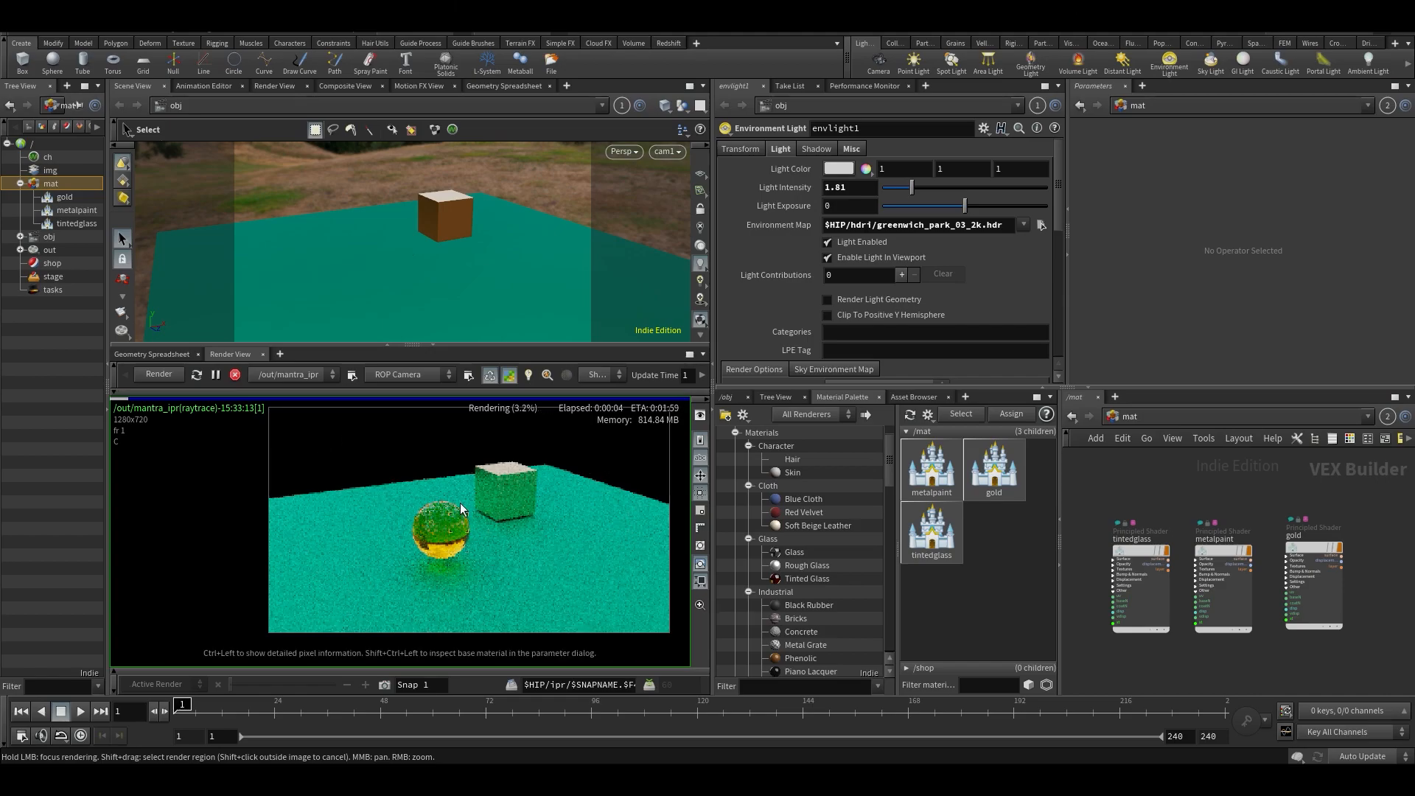
scroll(447, 568, up, 2)
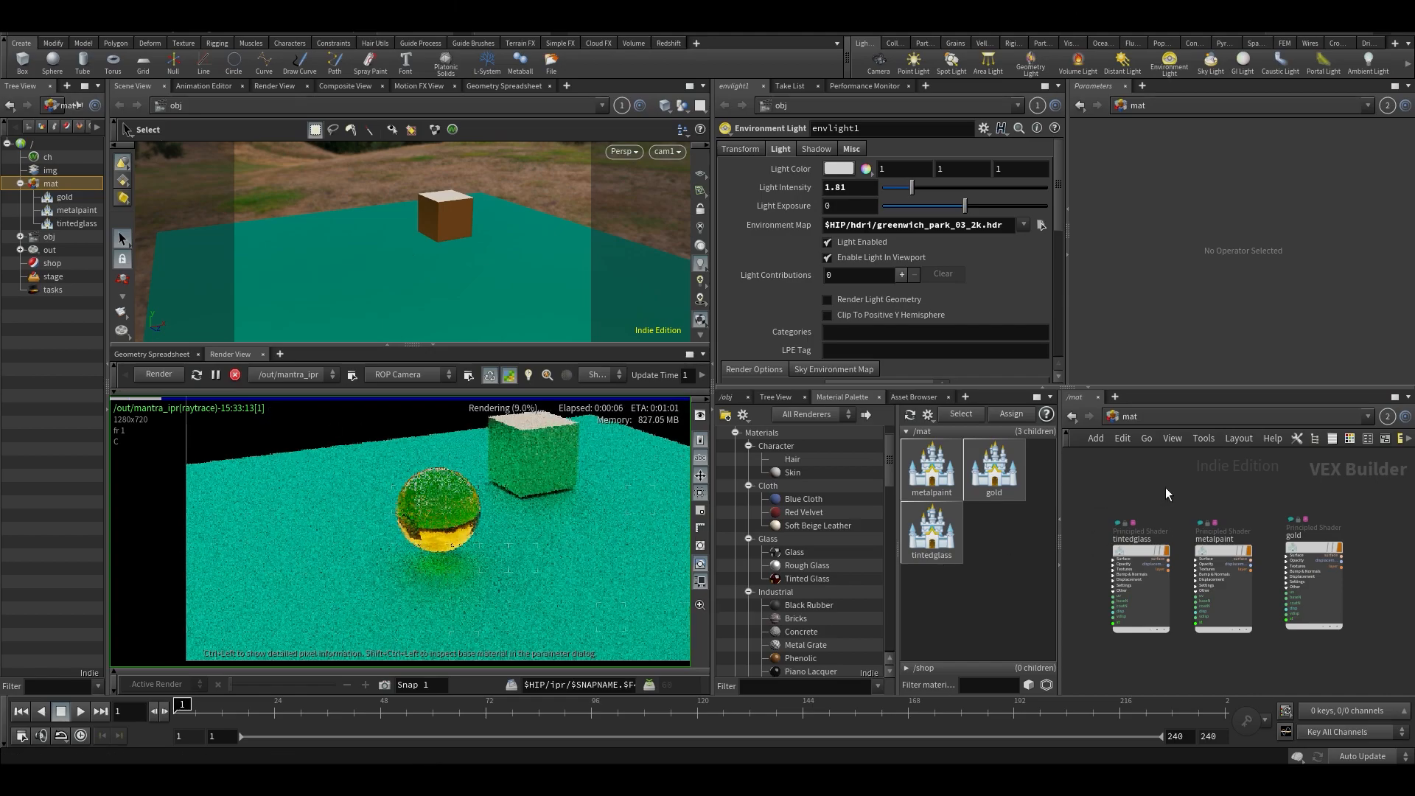
- Set the metal paint material's base color to white (1, 1, 1)
click(1162, 562)
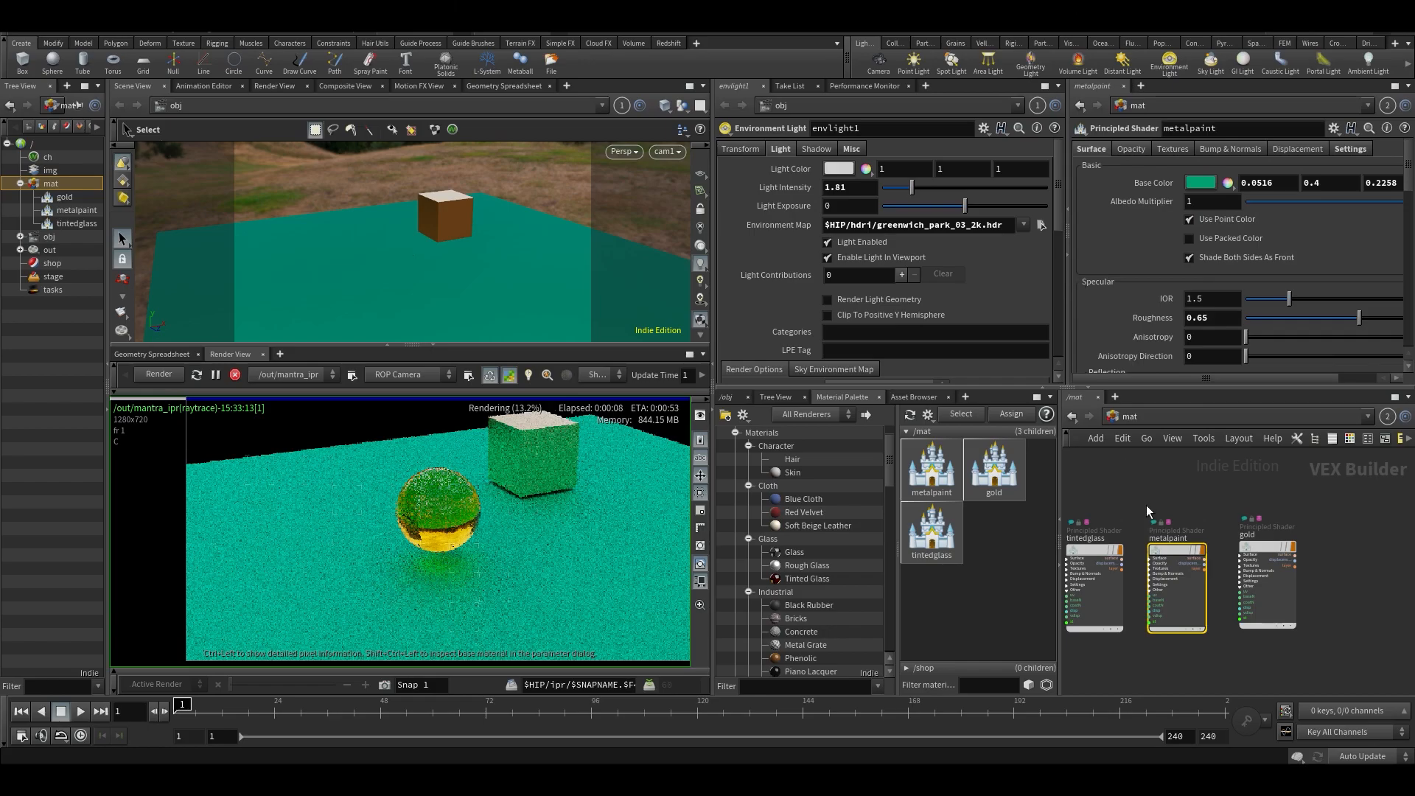
drag(1175, 551, 1169, 550)
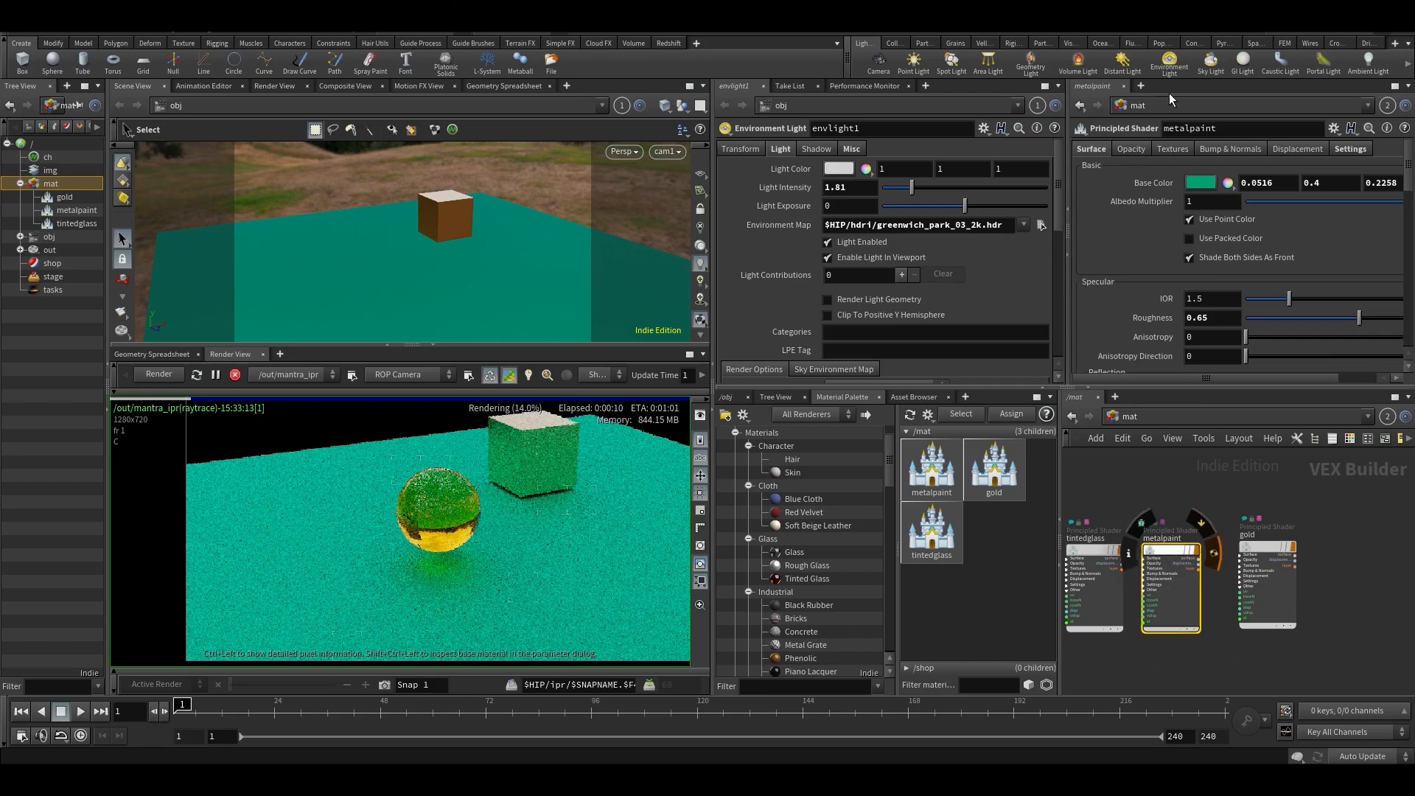
click(1198, 182)
click(1192, 188)
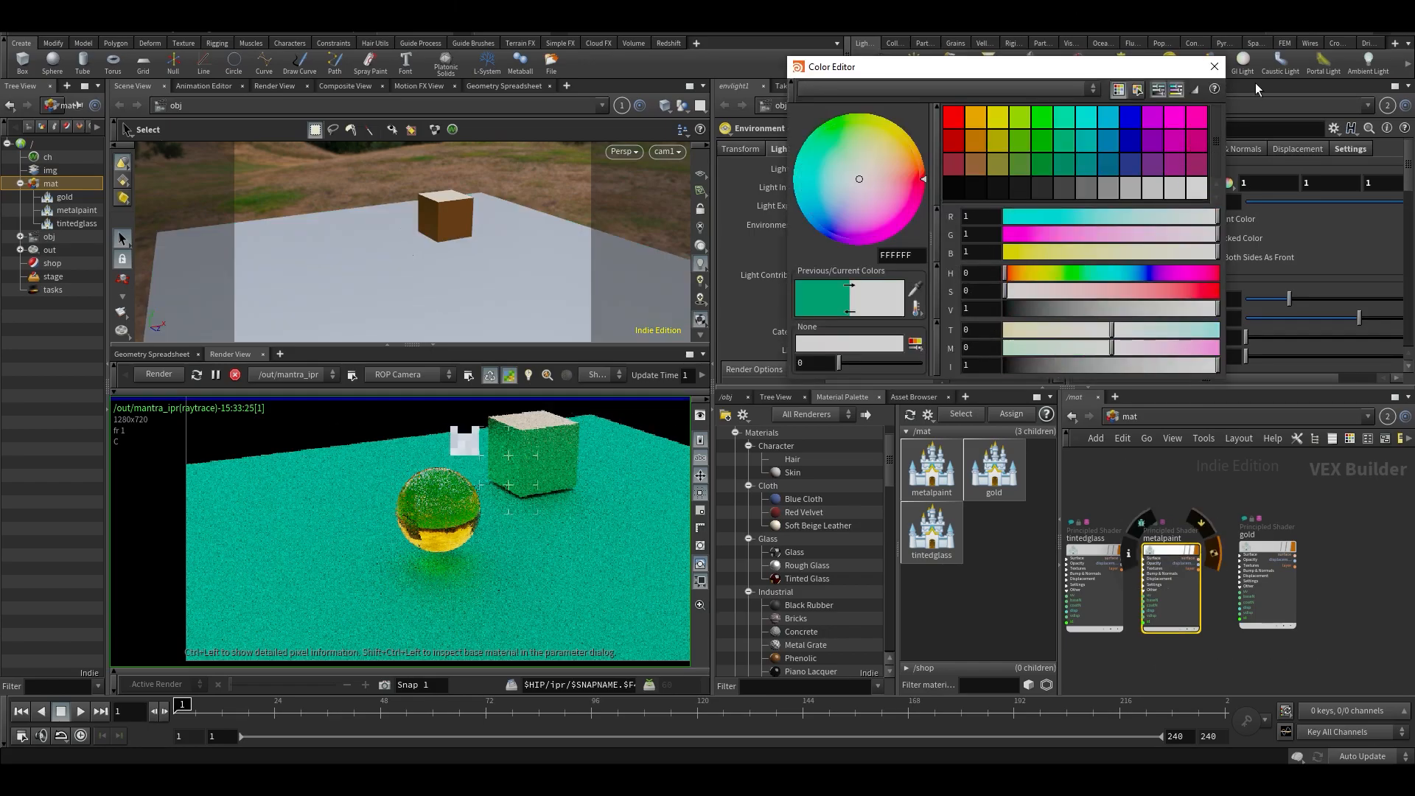
click(1214, 66)
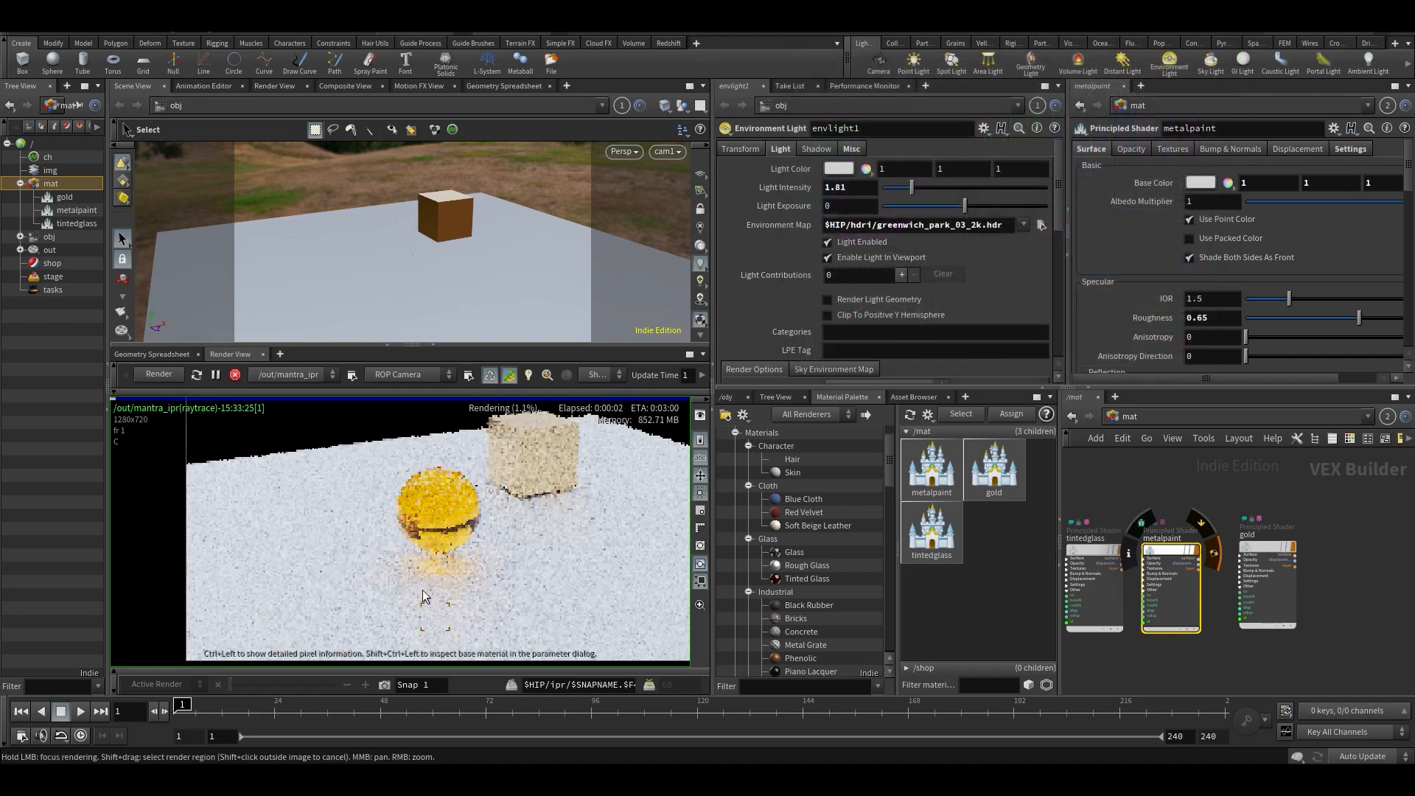
- Slightly enlarge the render view and examine the glass sphere, gold box and white ground up close
scroll(484, 574, up, 2)
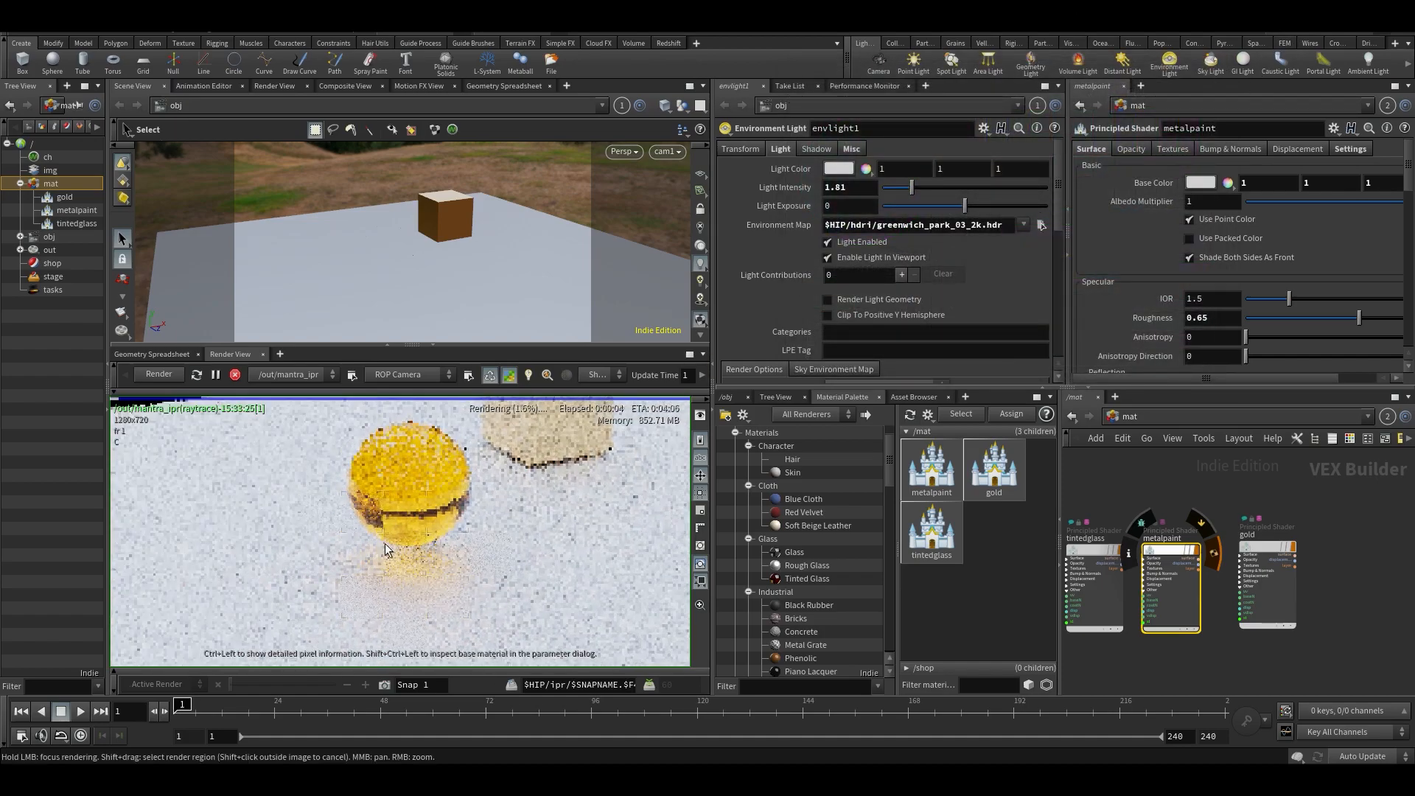
scroll(360, 583, down, 2)
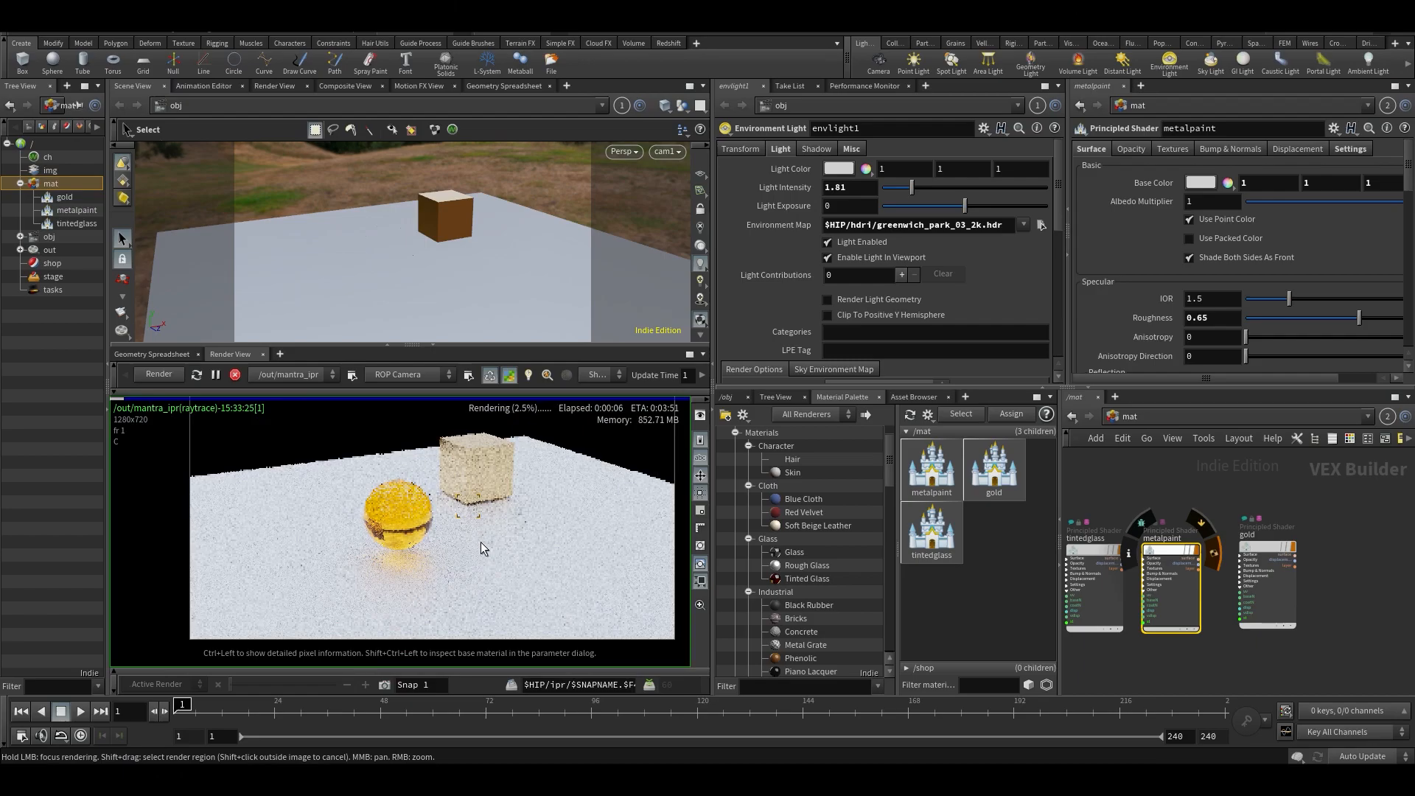
scroll(450, 516, up, 2)
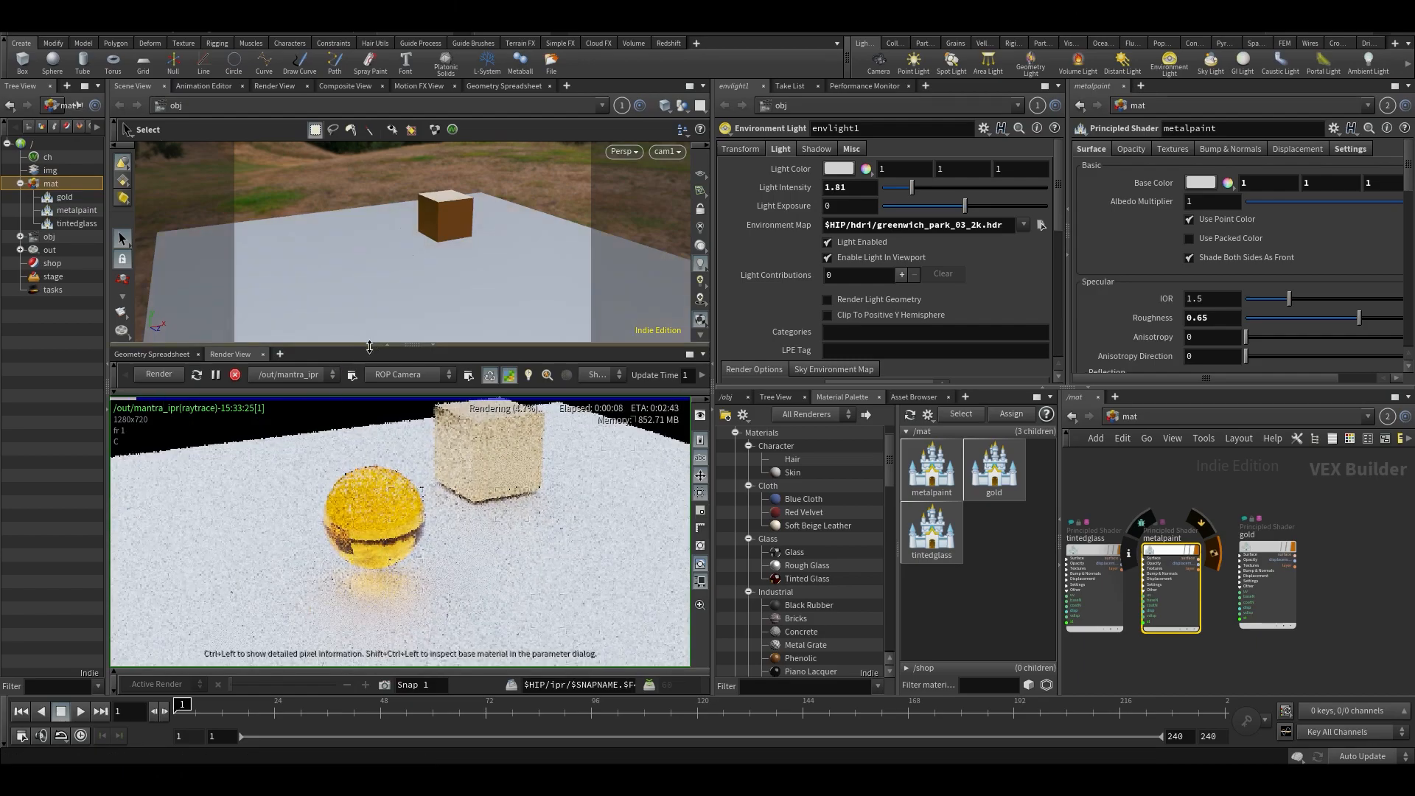
drag(373, 346, 374, 334)
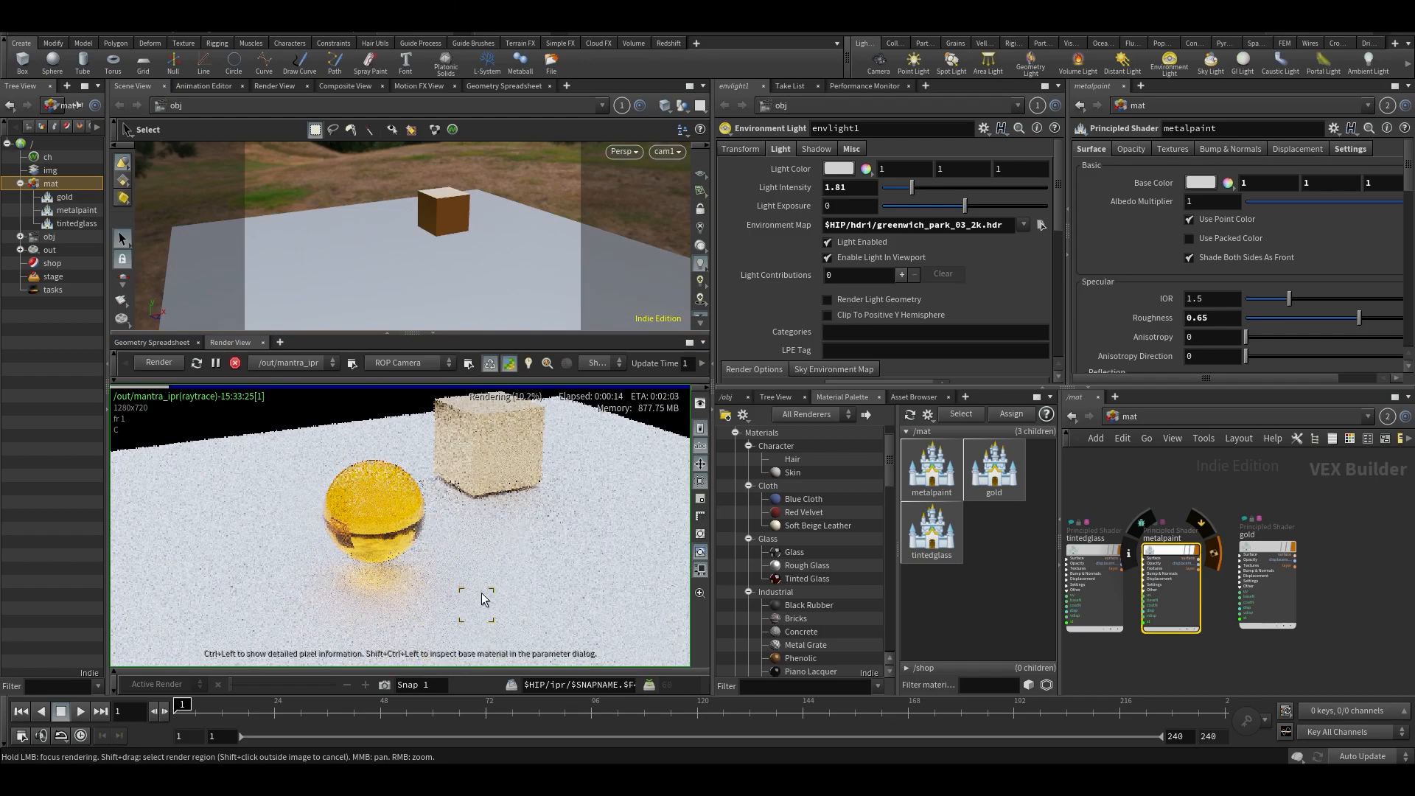
scroll(455, 617, down, 1)
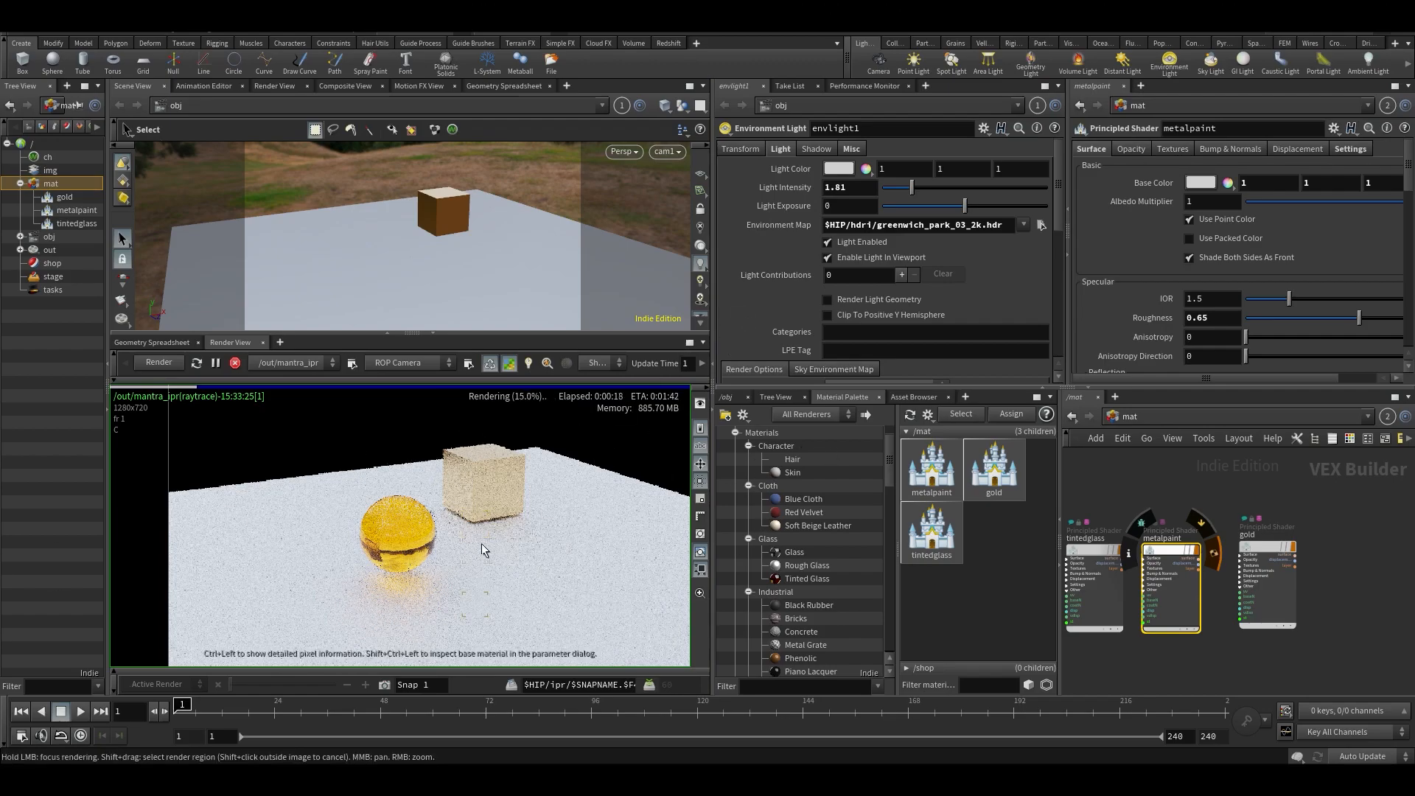
scroll(448, 553, up, 2)
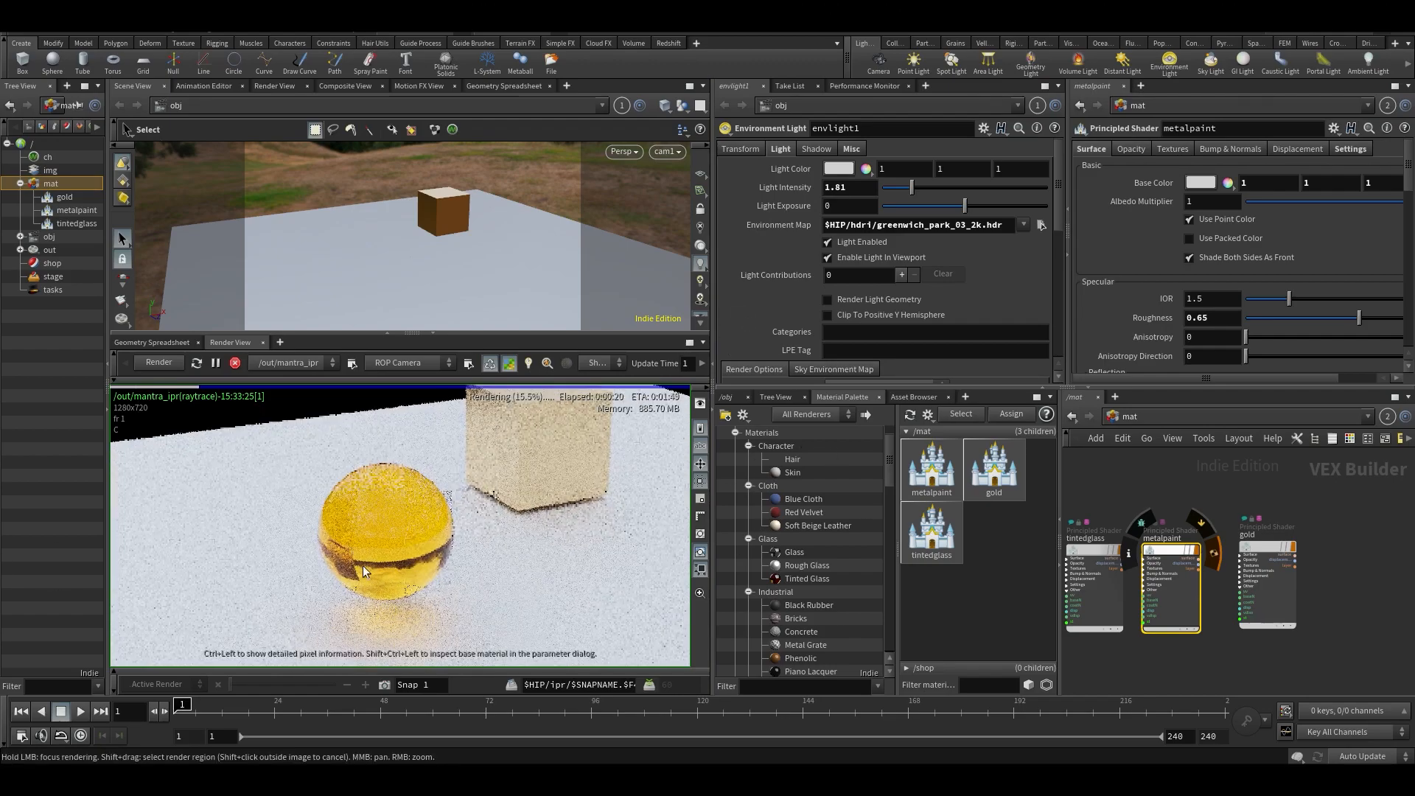
scroll(510, 541, down, 2)
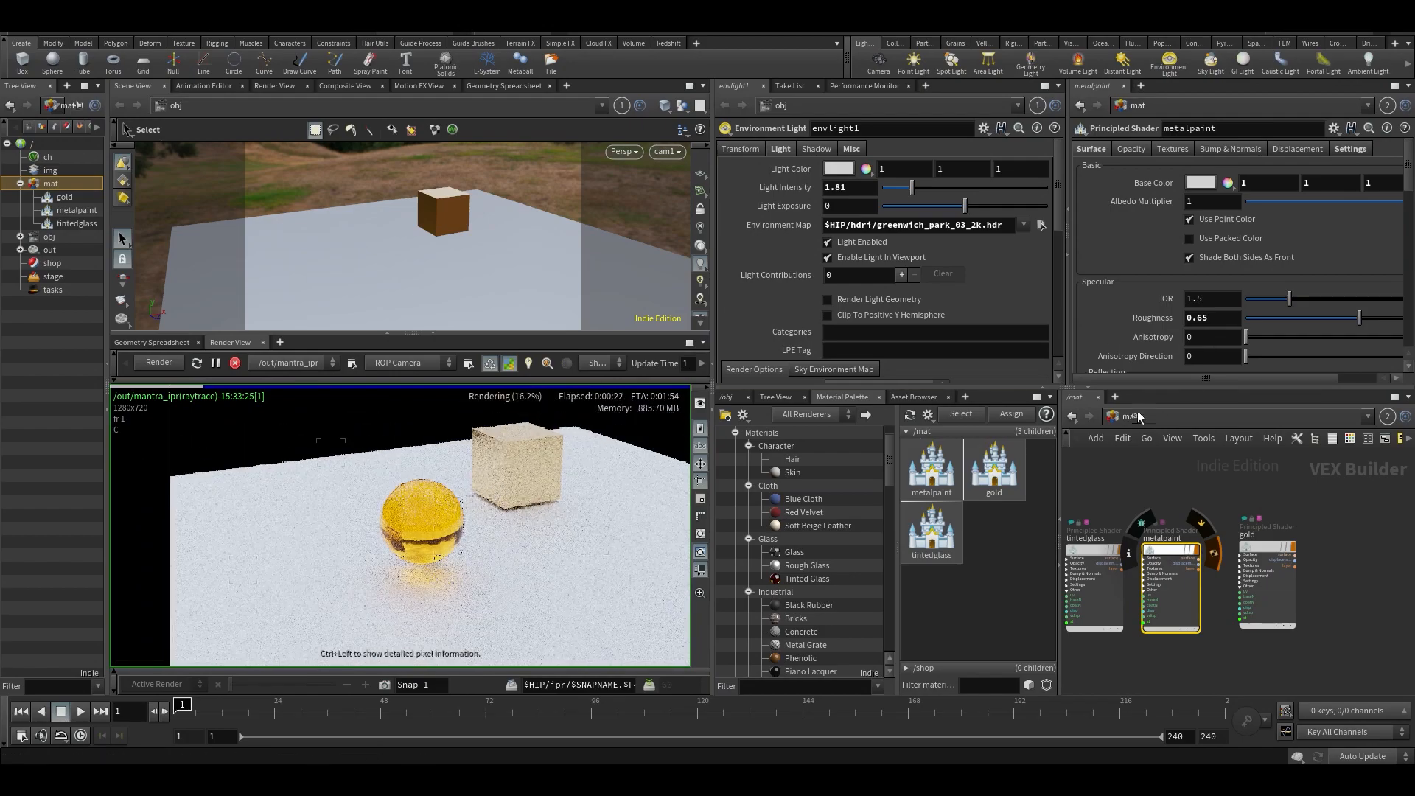
- Add the Piano Lacquer material to the mat network, assign it to the ground and place its node beside the gold node
scroll(815, 558, down, 2)
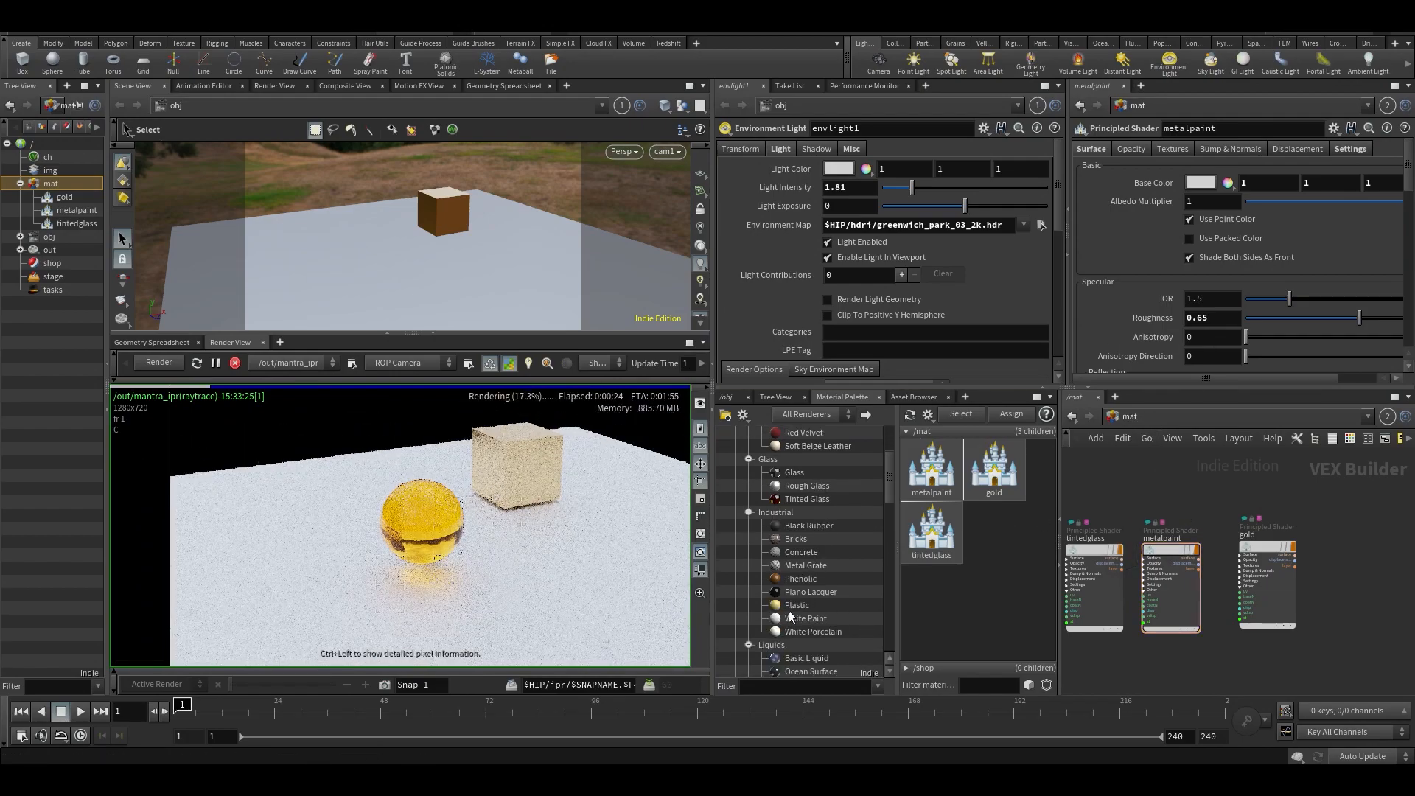
drag(1082, 506, 1087, 494)
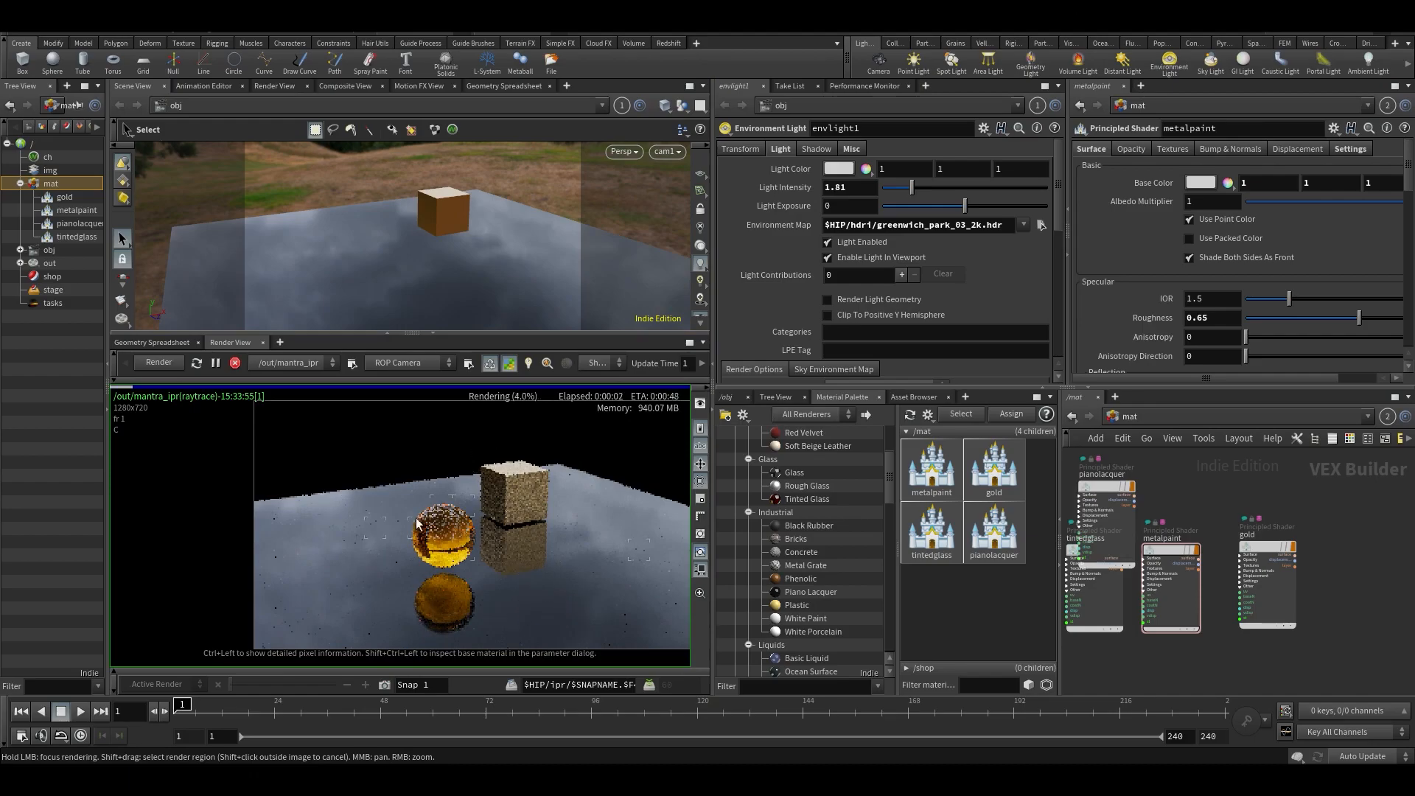
drag(1109, 479, 1378, 555)
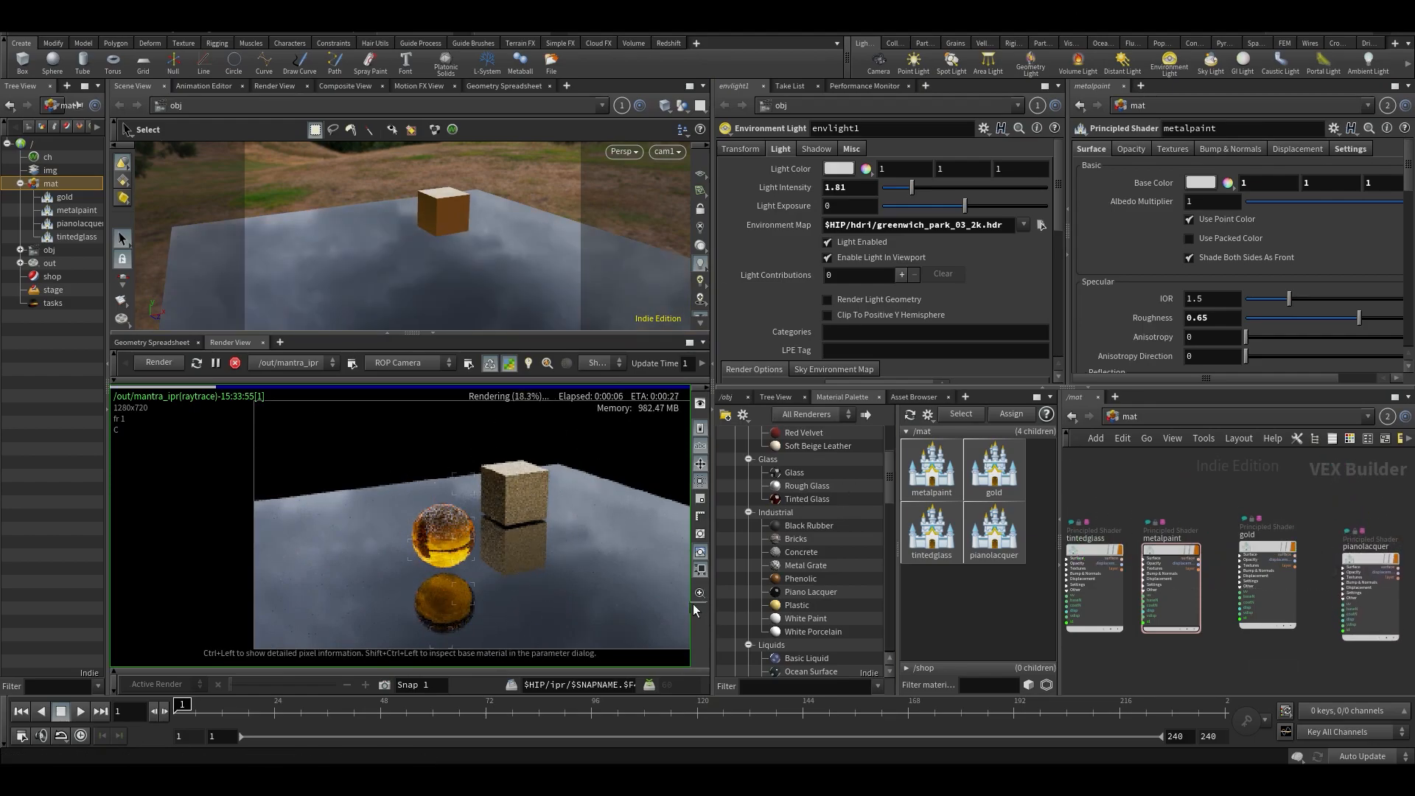
- Save the scene and examine the tinted glass and metal paint nodes in the mat network
scroll(460, 529, up, 4)
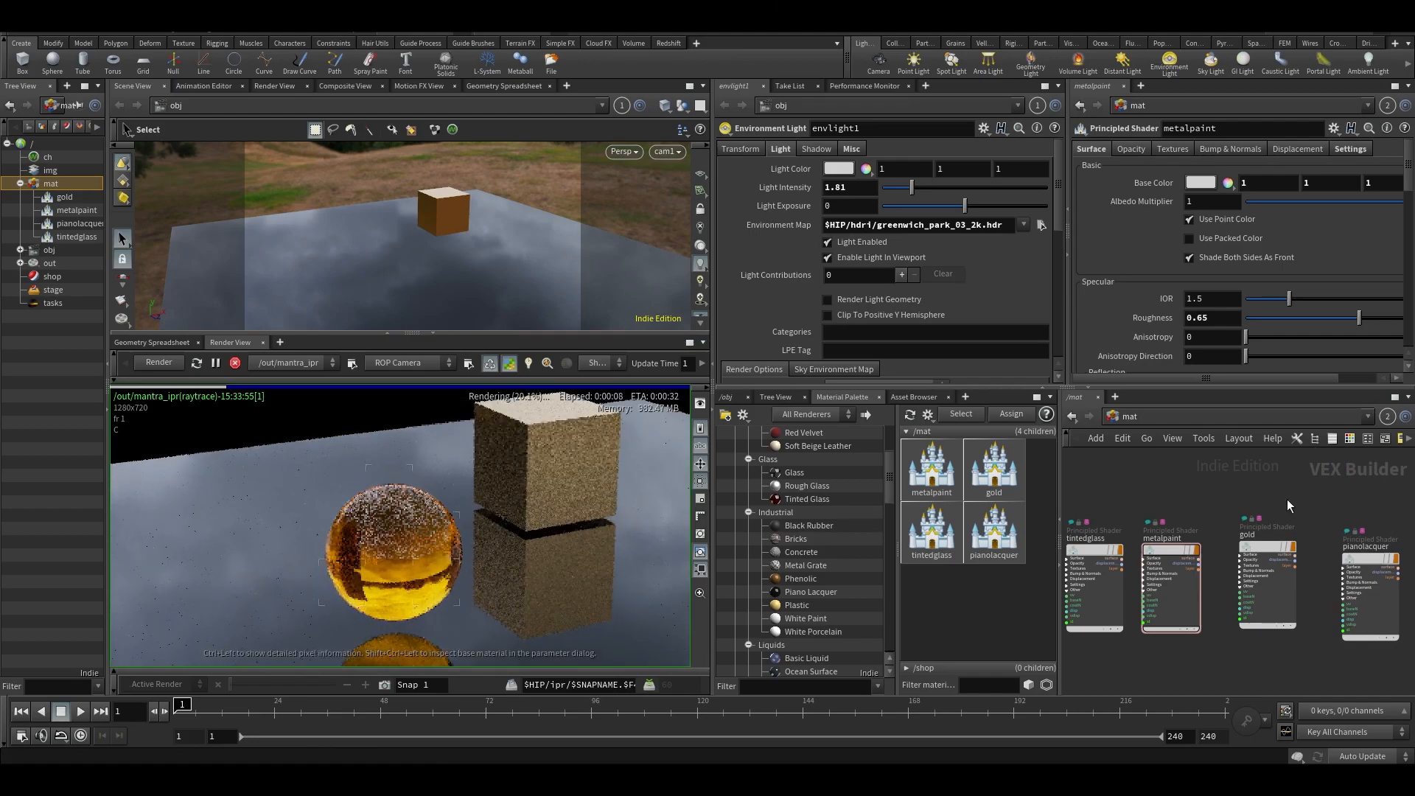
scroll(813, 551, down, 4)
scroll(1154, 271, down, 4)
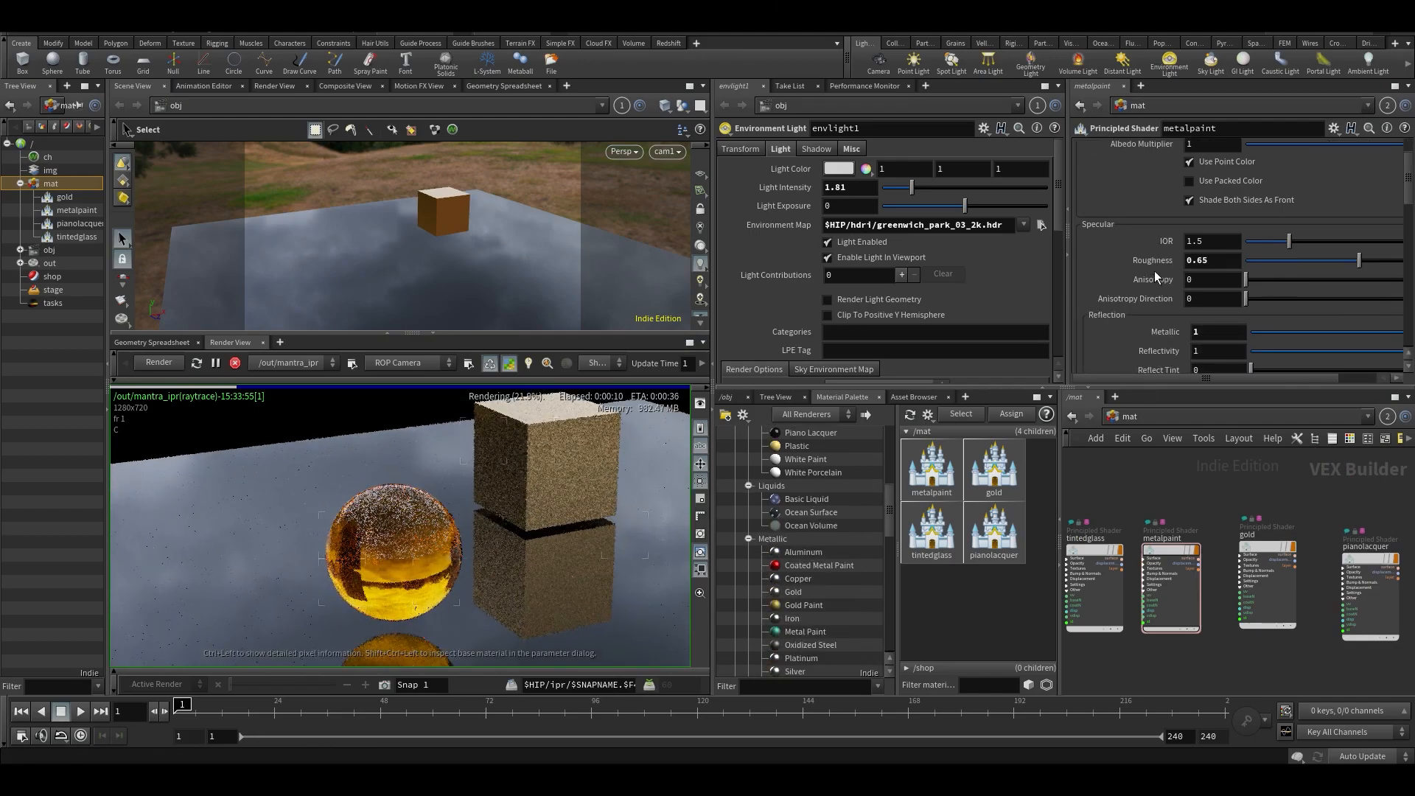
middle_drag(1194, 485, 1284, 427)
key(ctrl+s)
scroll(1144, 527, up, 1)
scroll(1143, 526, up, 1)
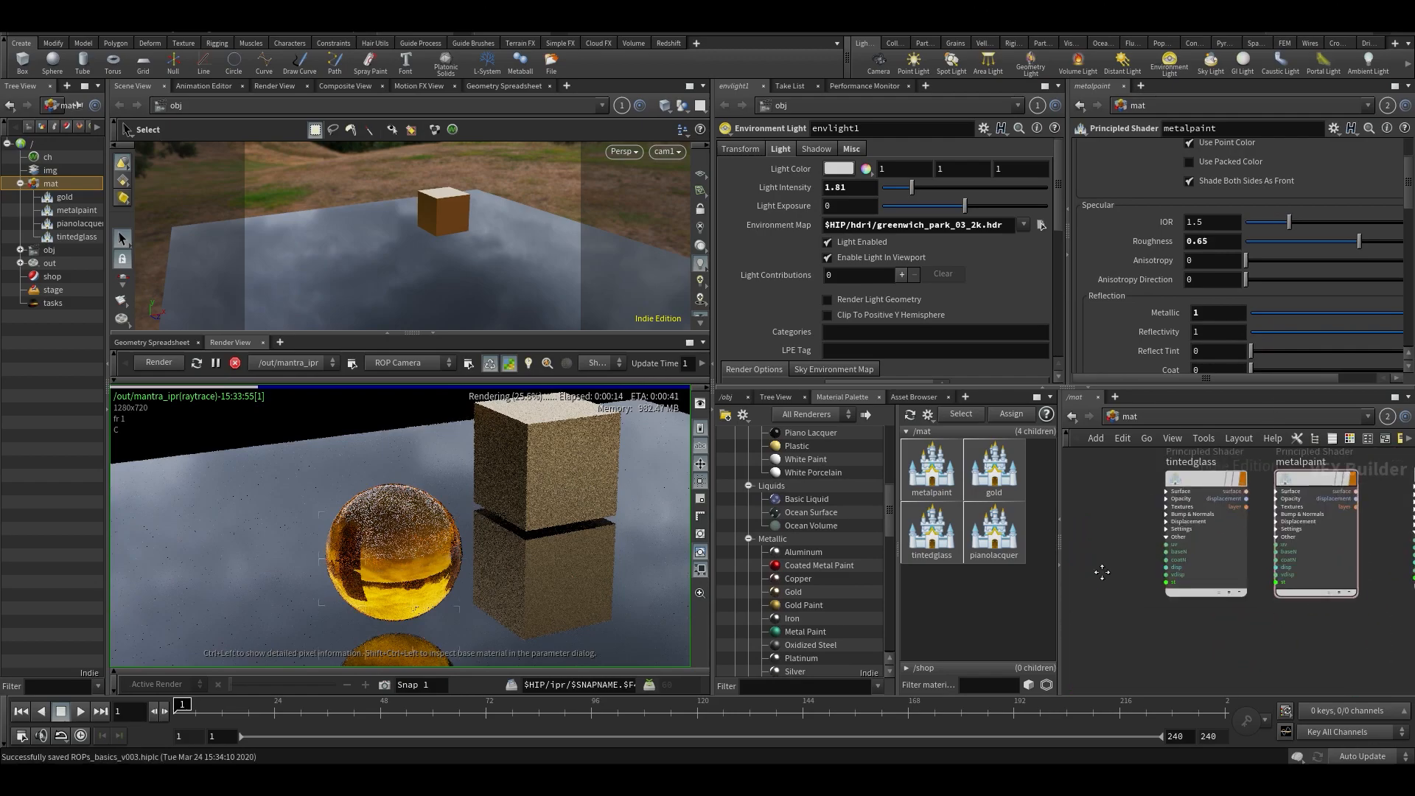
middle_drag(1130, 538, 1064, 624)
click(1163, 566)
click(1242, 558)
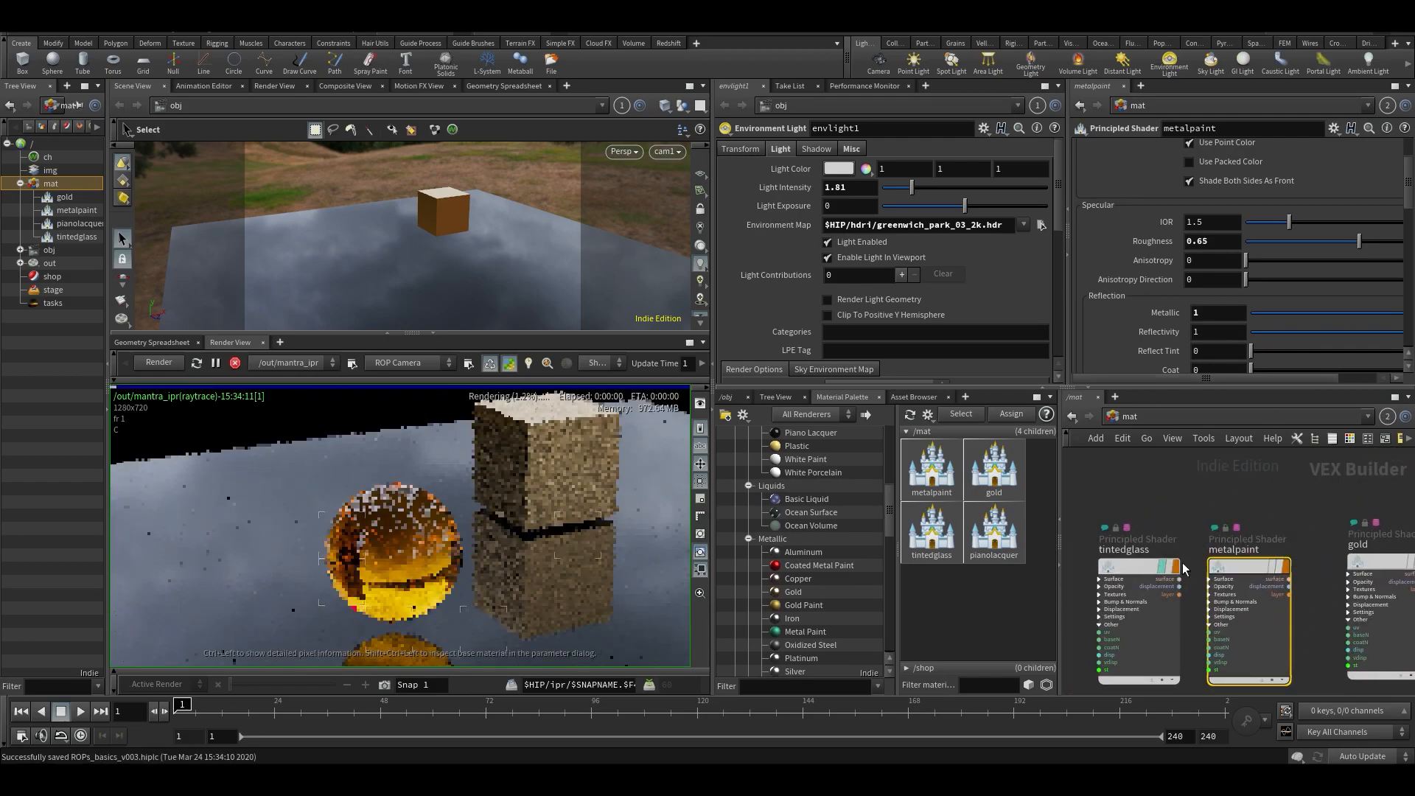
click(1153, 573)
click(1253, 568)
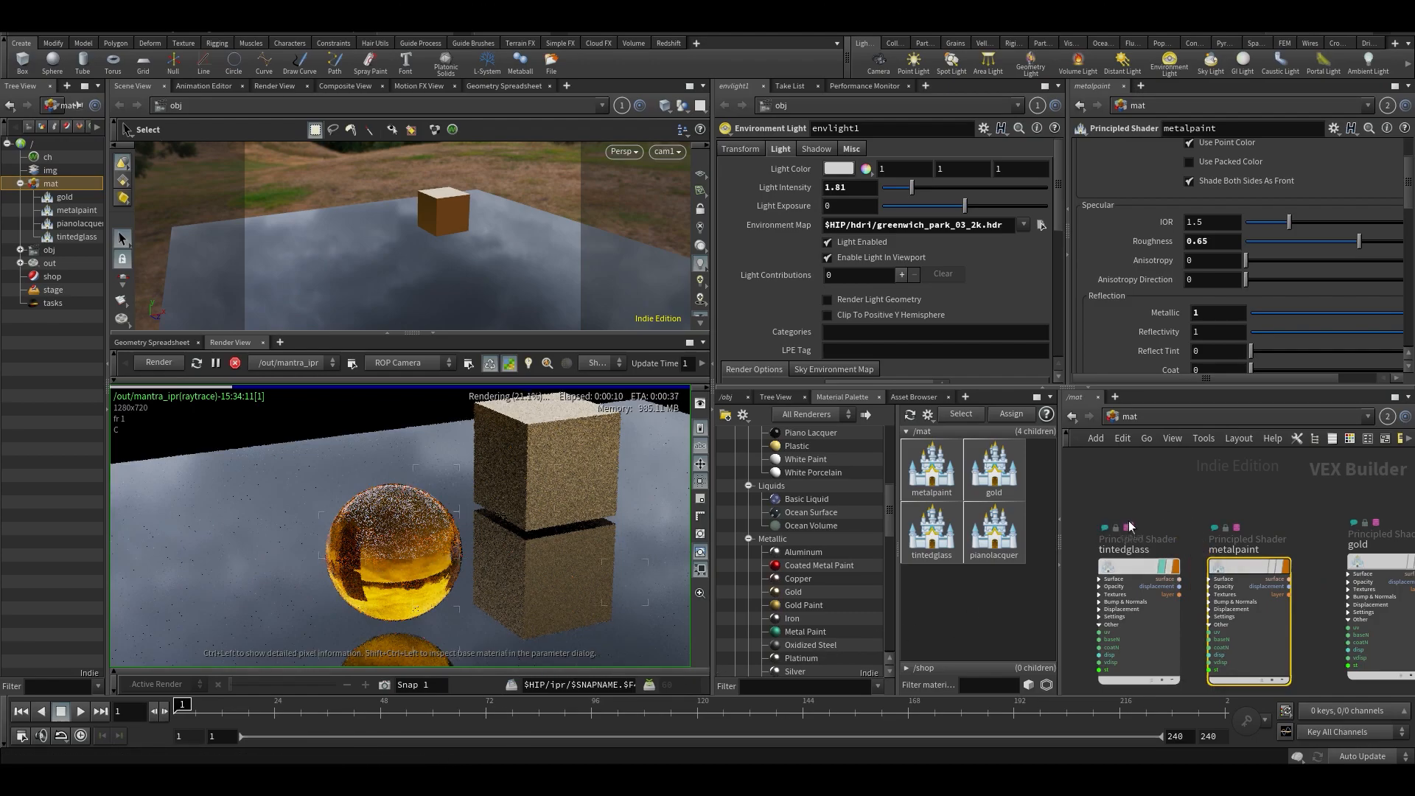
- Add a Principled Shader node to the mat network and place it above the existing material nodes
drag(1243, 567, 1244, 566)
key(Tab)
text(princ)
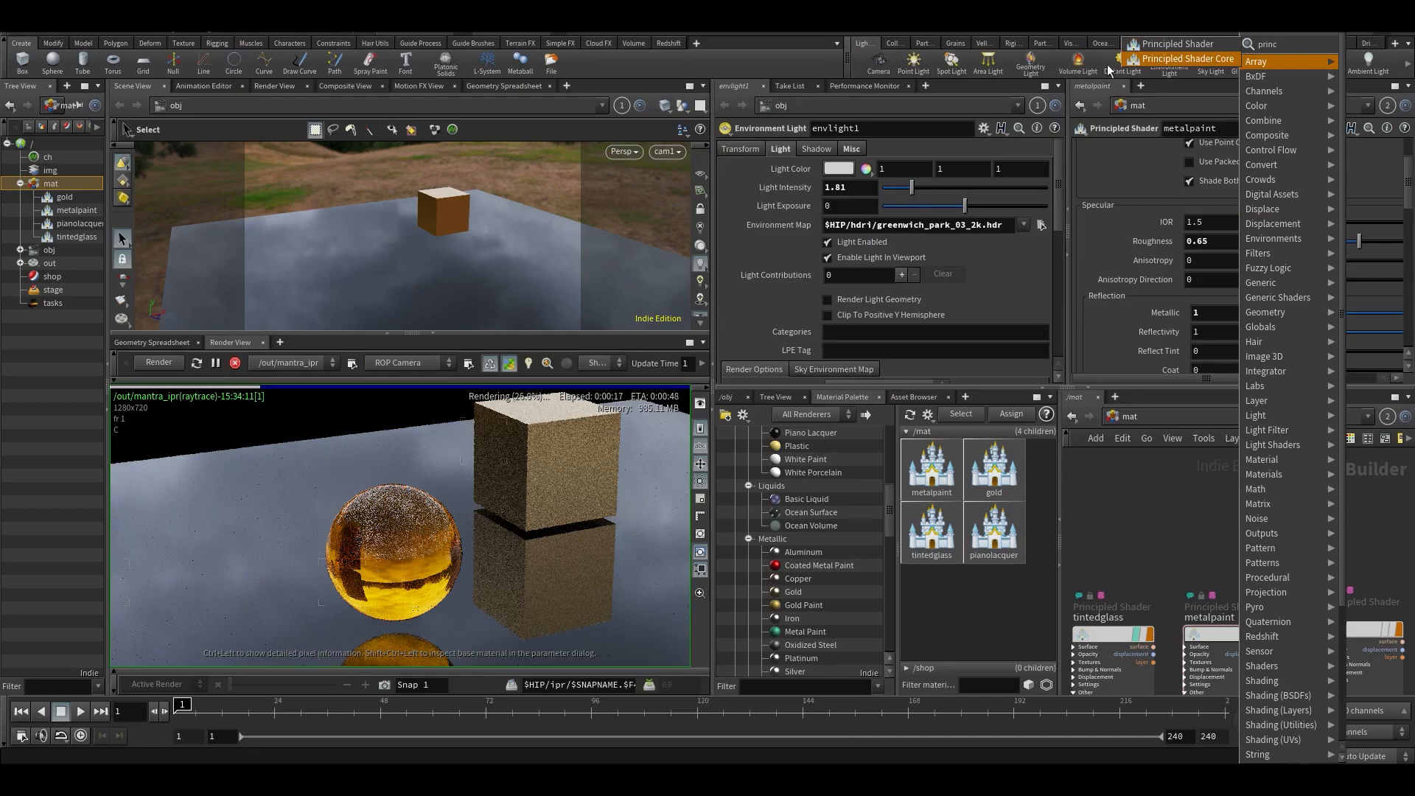
click(1148, 44)
click(1245, 572)
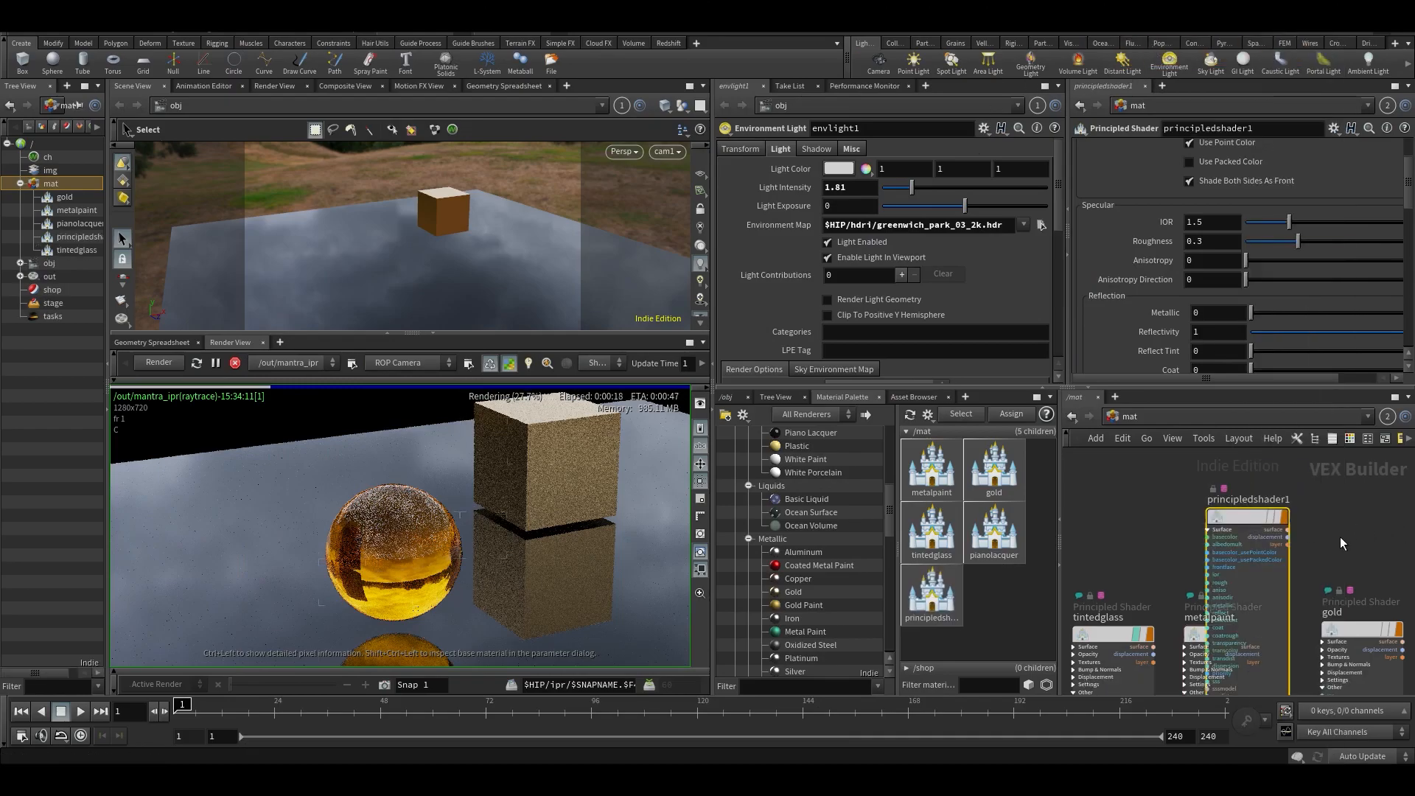
drag(1245, 572, 1231, 510)
middle_drag(1305, 524, 1286, 590)
drag(1211, 575, 1198, 455)
- Collapse the material palette and environment light parameter panes, enlarge the network editor and reposition the new shader node
click(1059, 526)
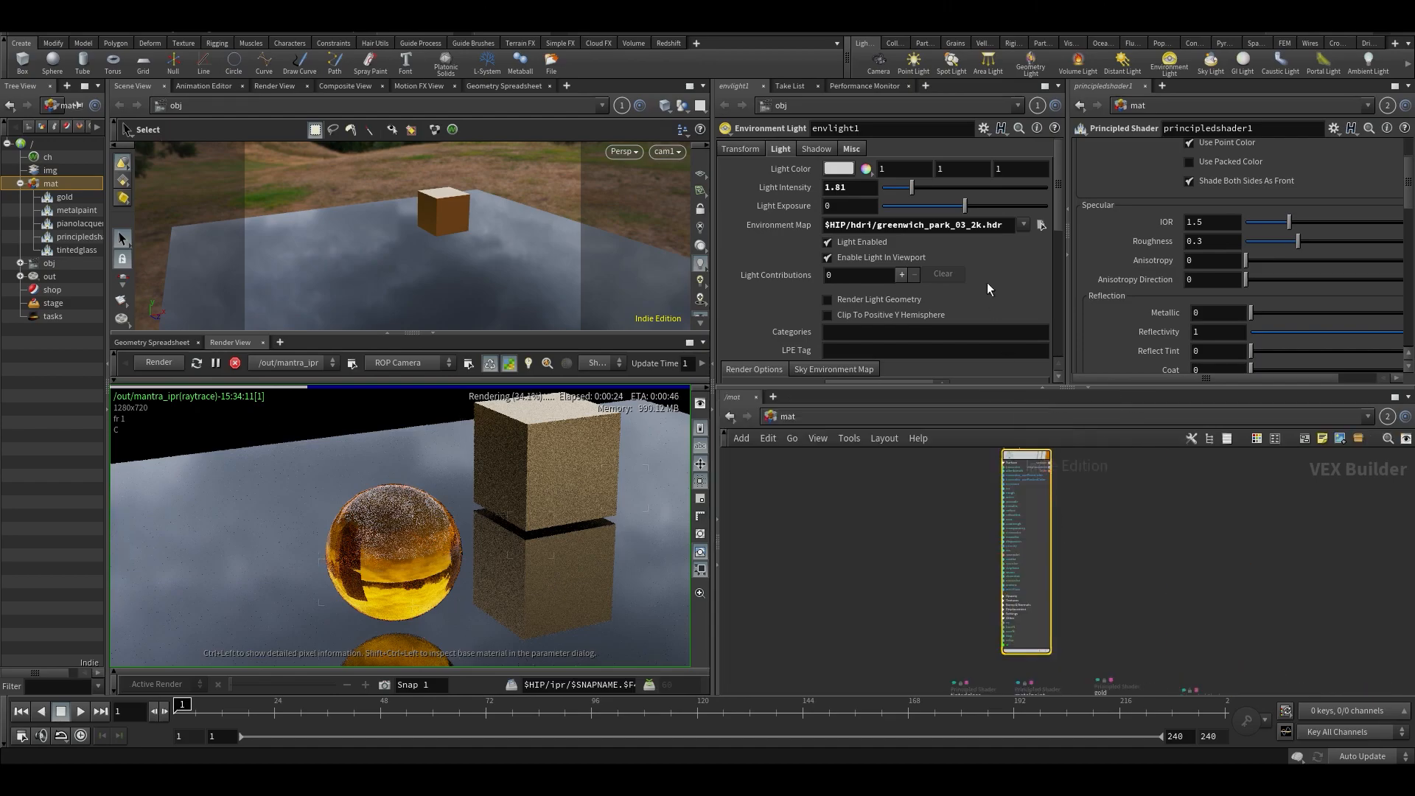
click(1065, 215)
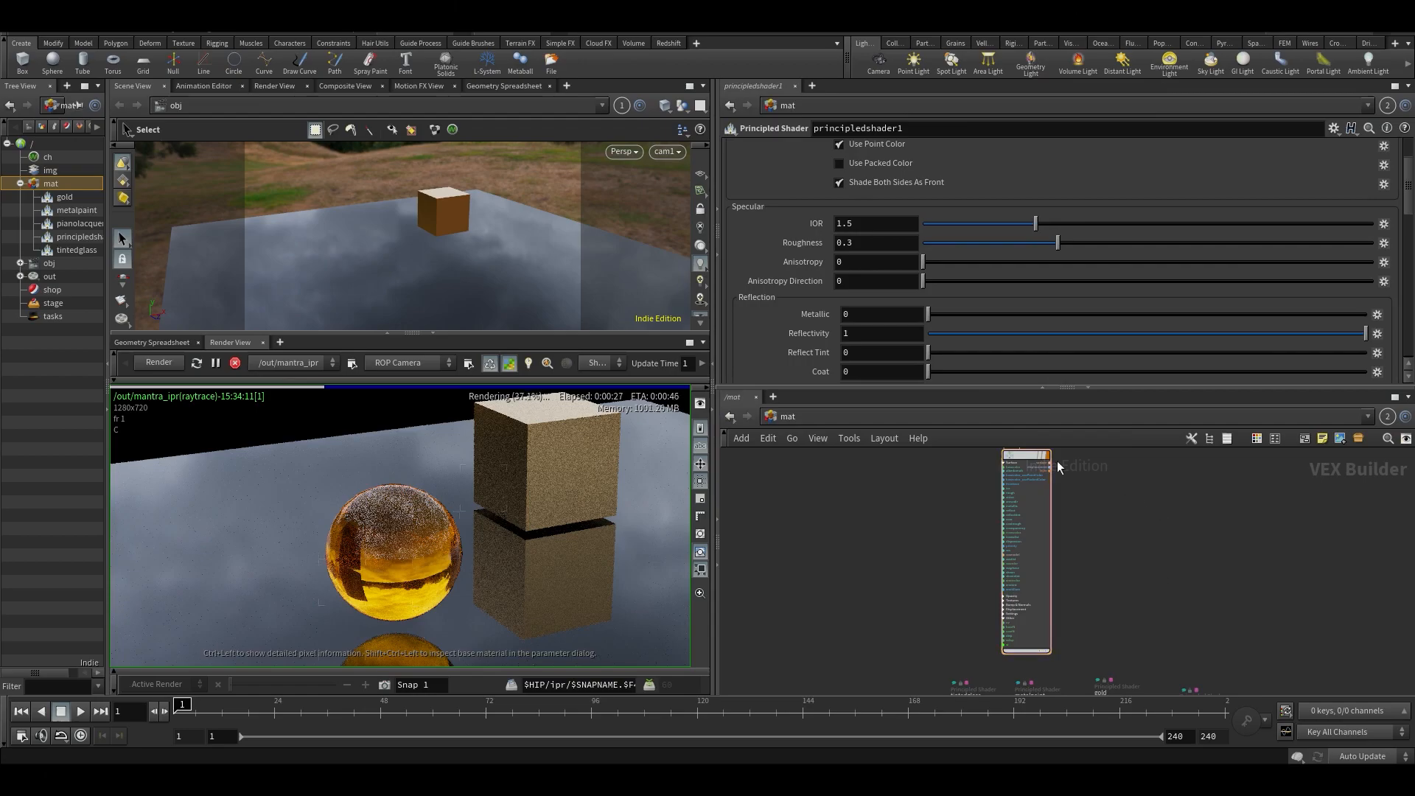
drag(956, 387, 958, 309)
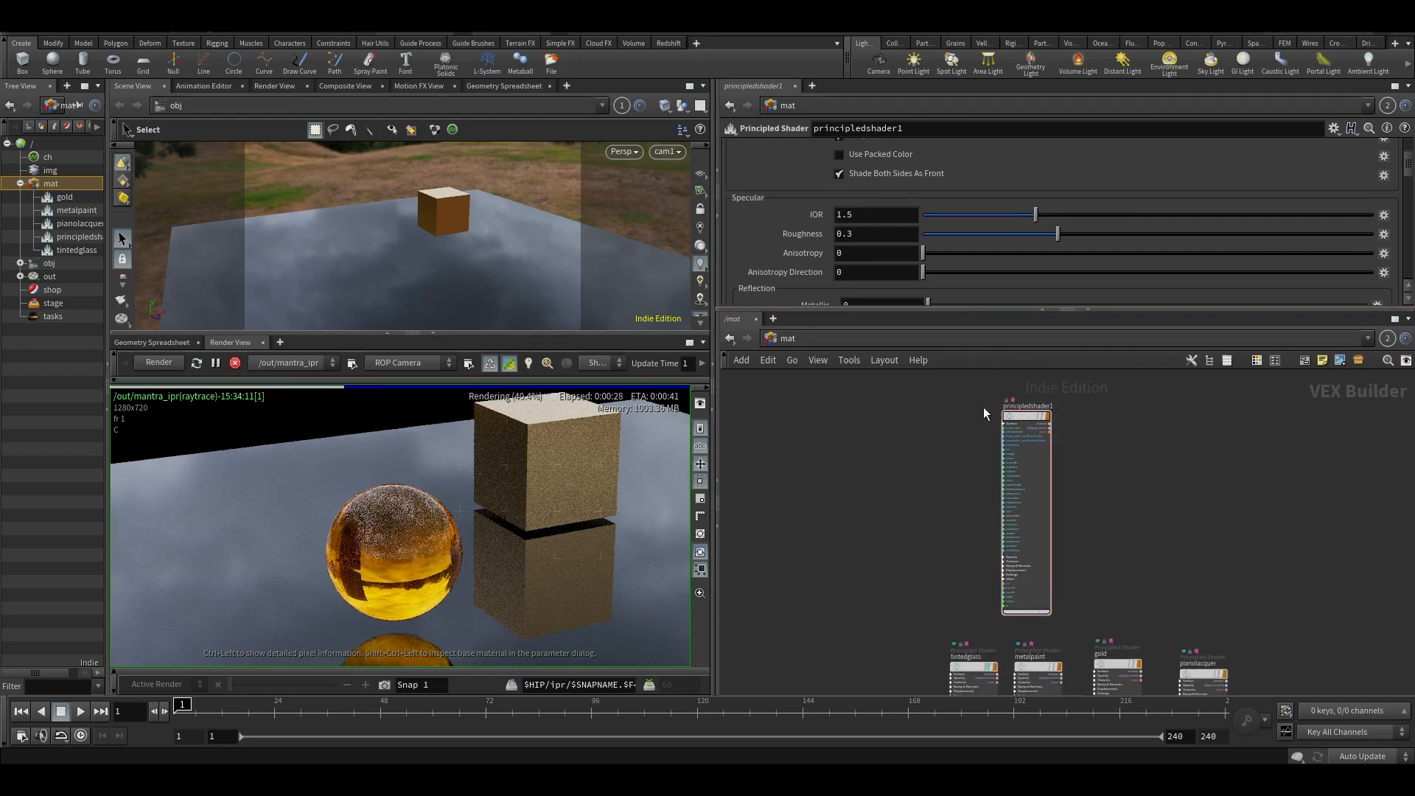
scroll(986, 410, up, 3)
drag(1046, 419, 1074, 421)
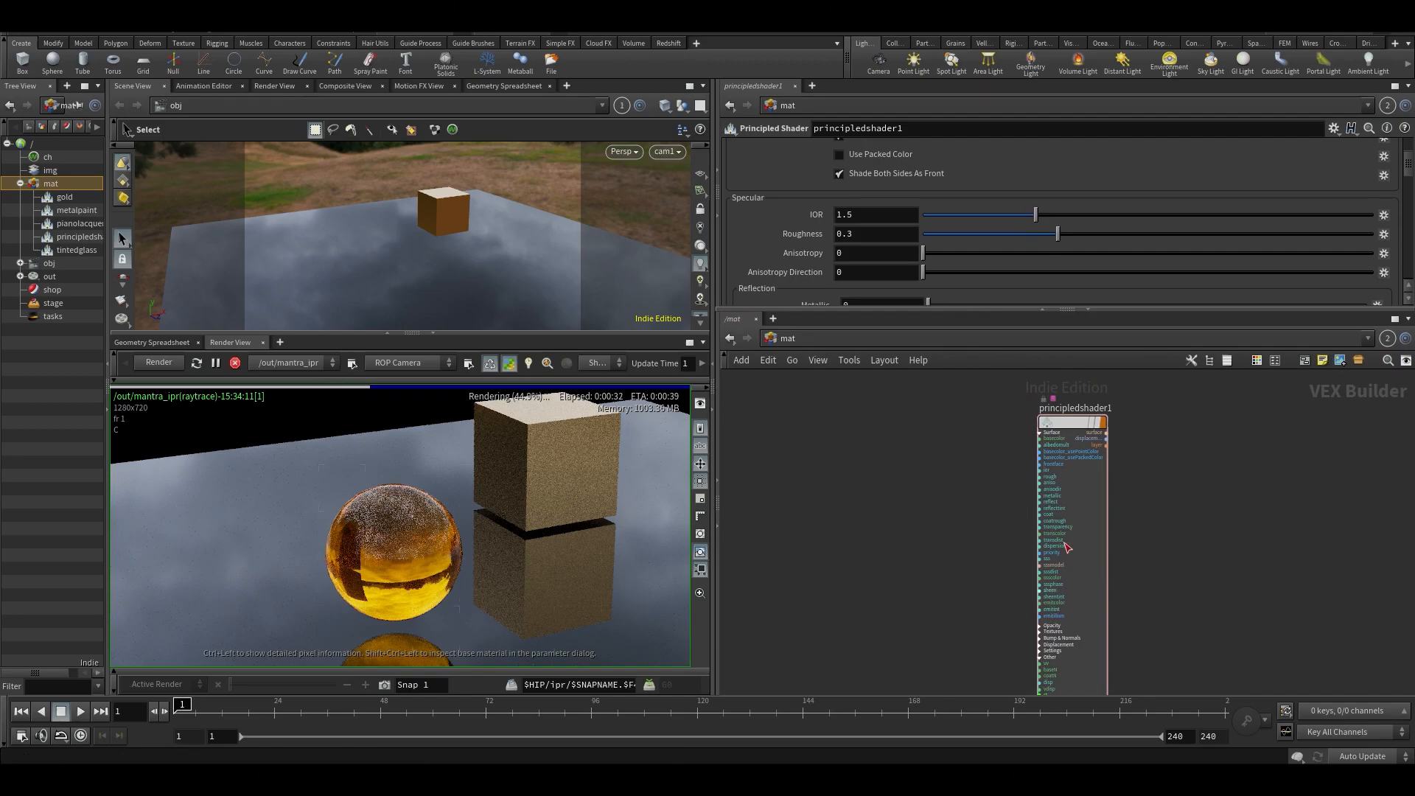
drag(1057, 426, 1113, 414)
middle_drag(1209, 545, 1097, 588)
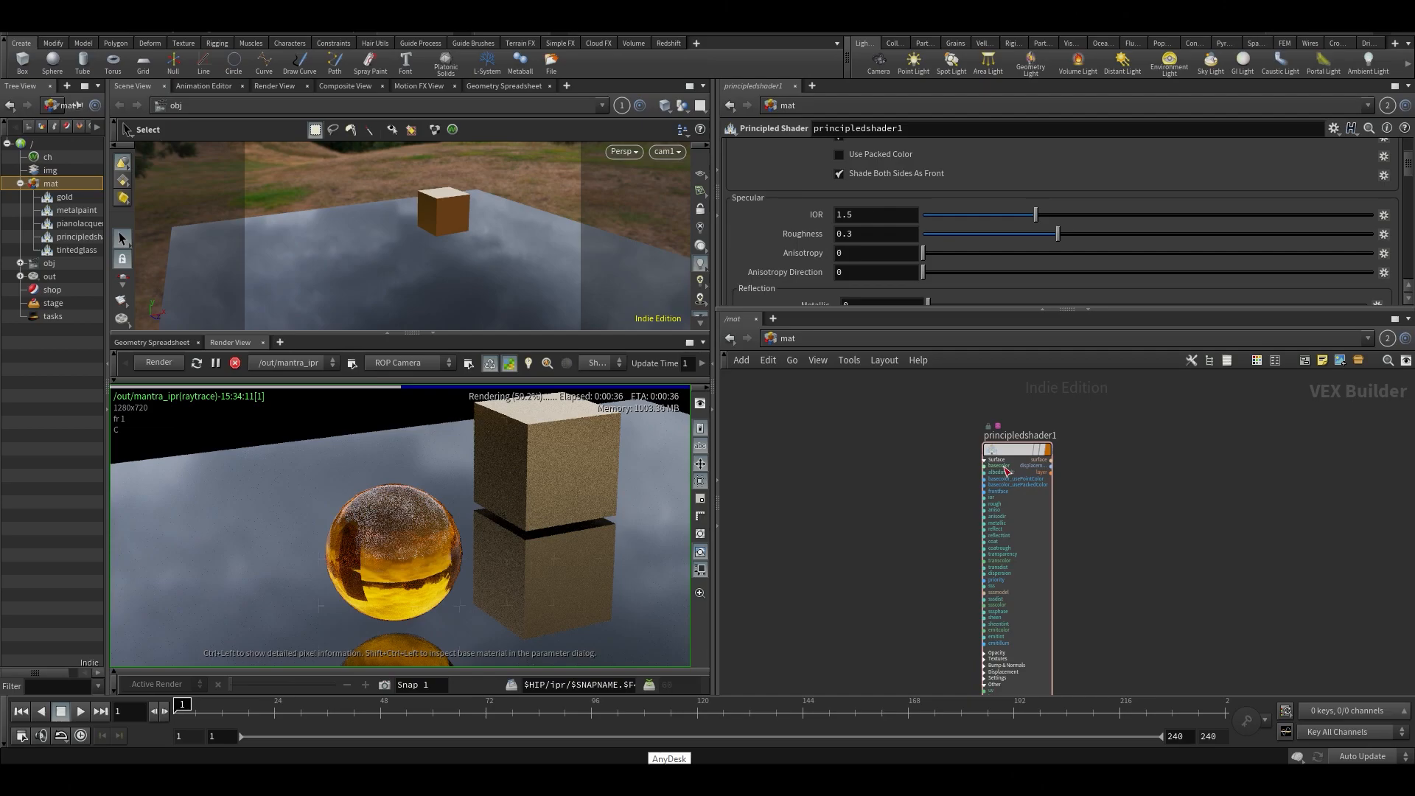
drag(1012, 449, 998, 454)
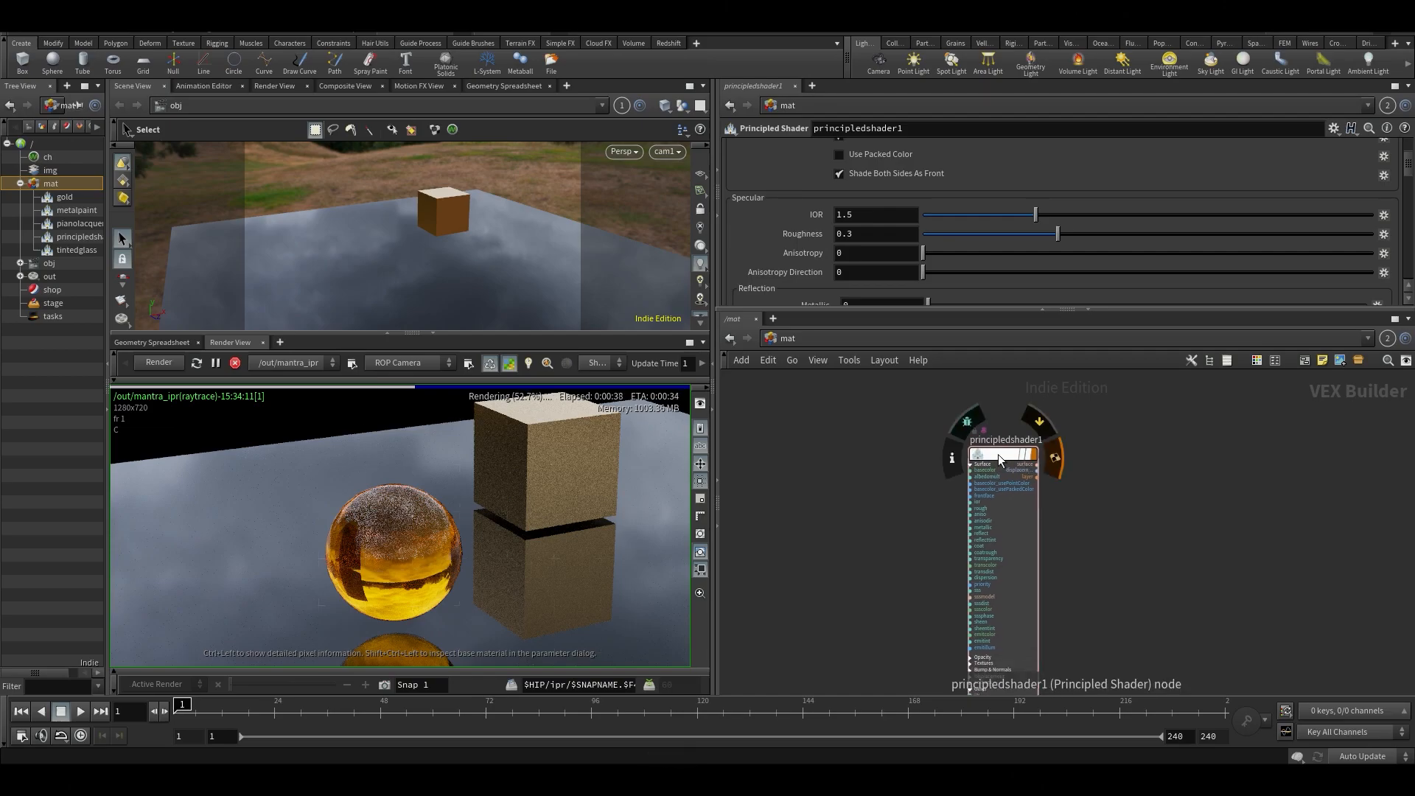
- Allow editing of the new principled shader's contents and open its internal network
double_click(1001, 449)
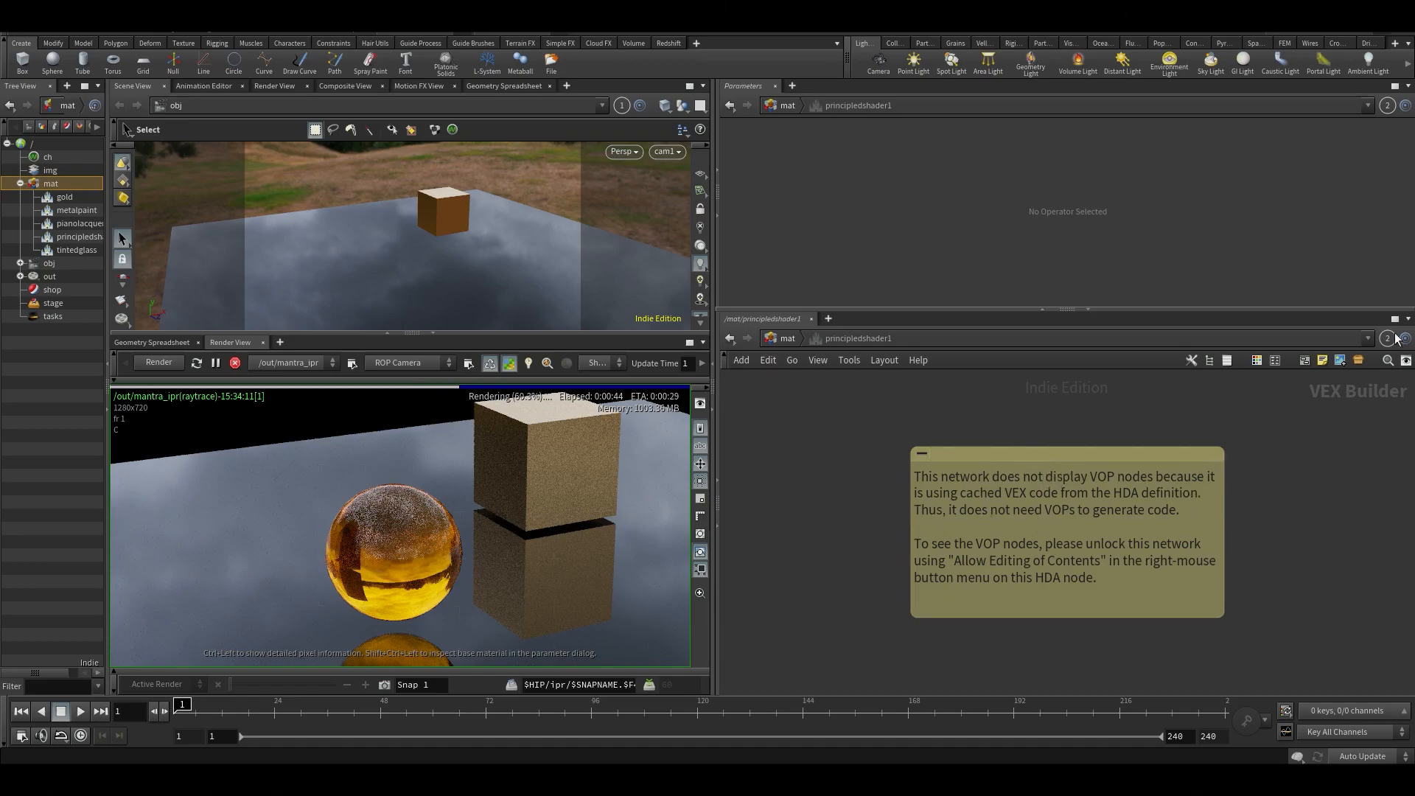
key(u)
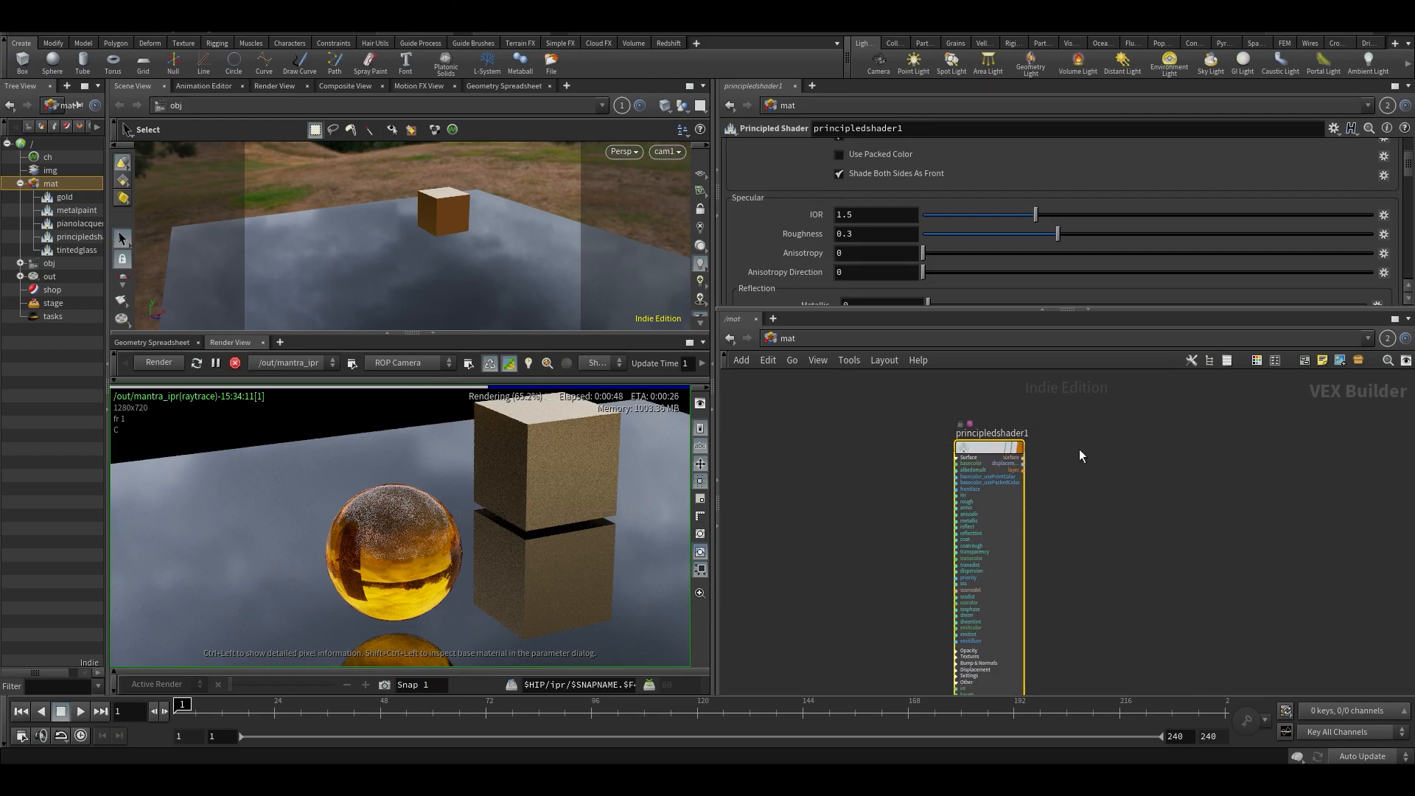
right_click(991, 448)
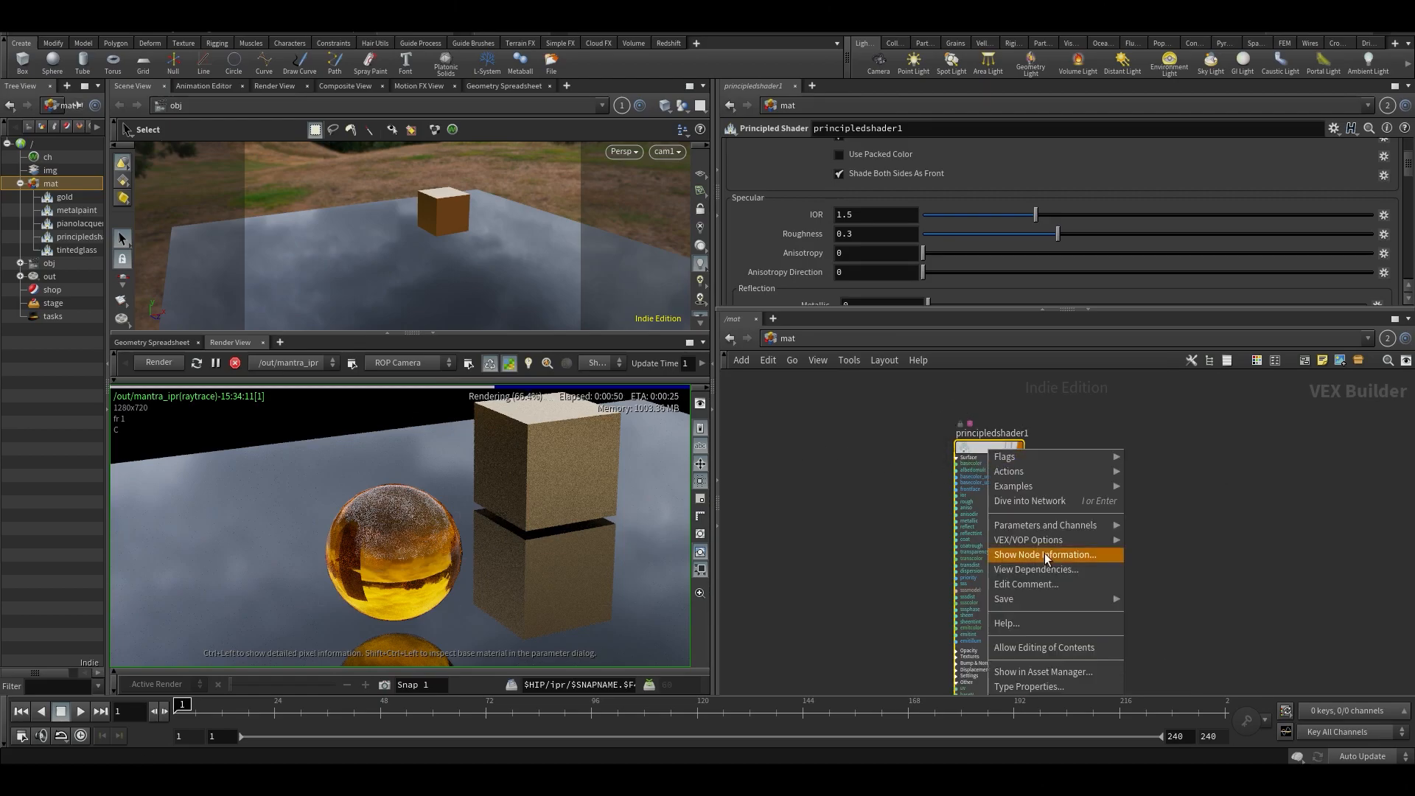
click(1063, 647)
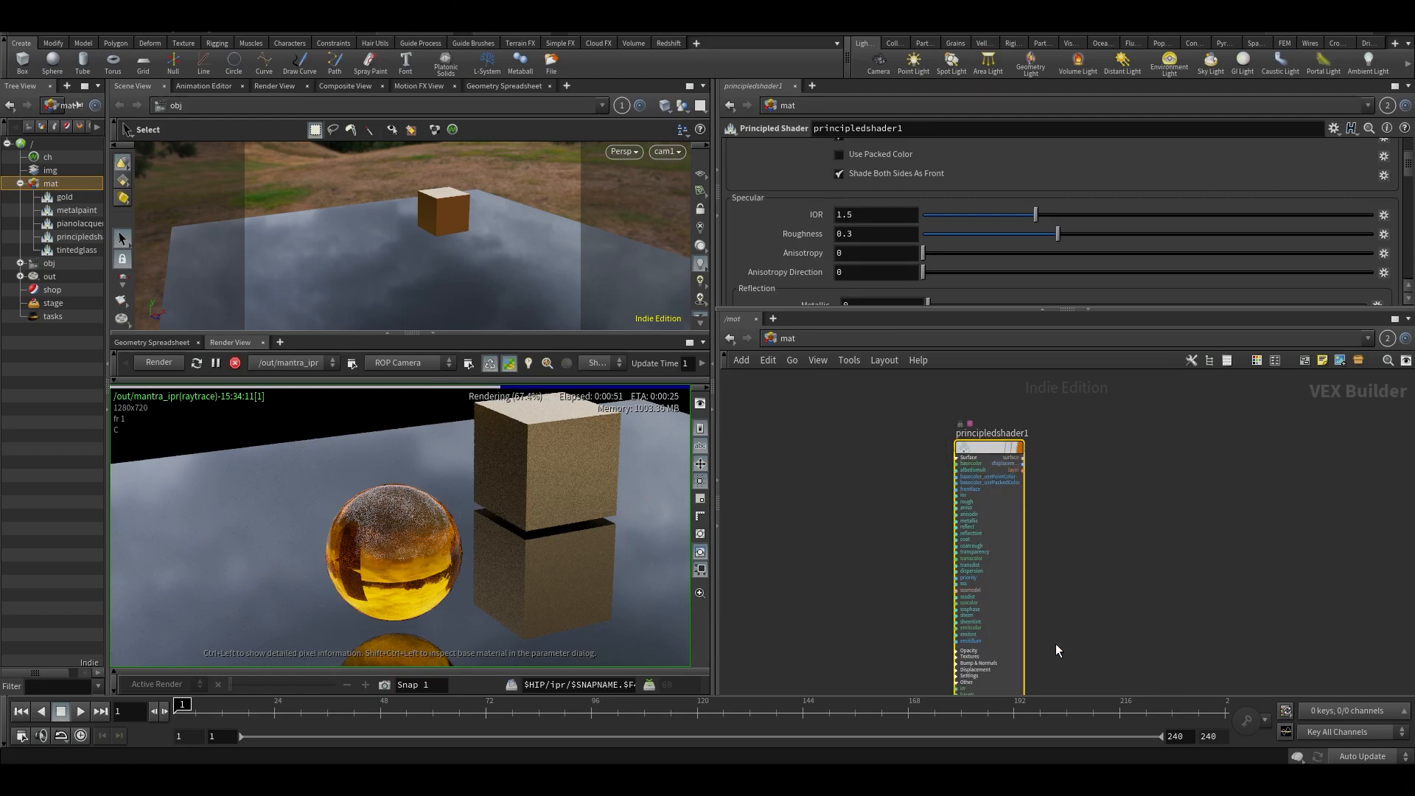
double_click(970, 456)
scroll(1047, 493, down, 8)
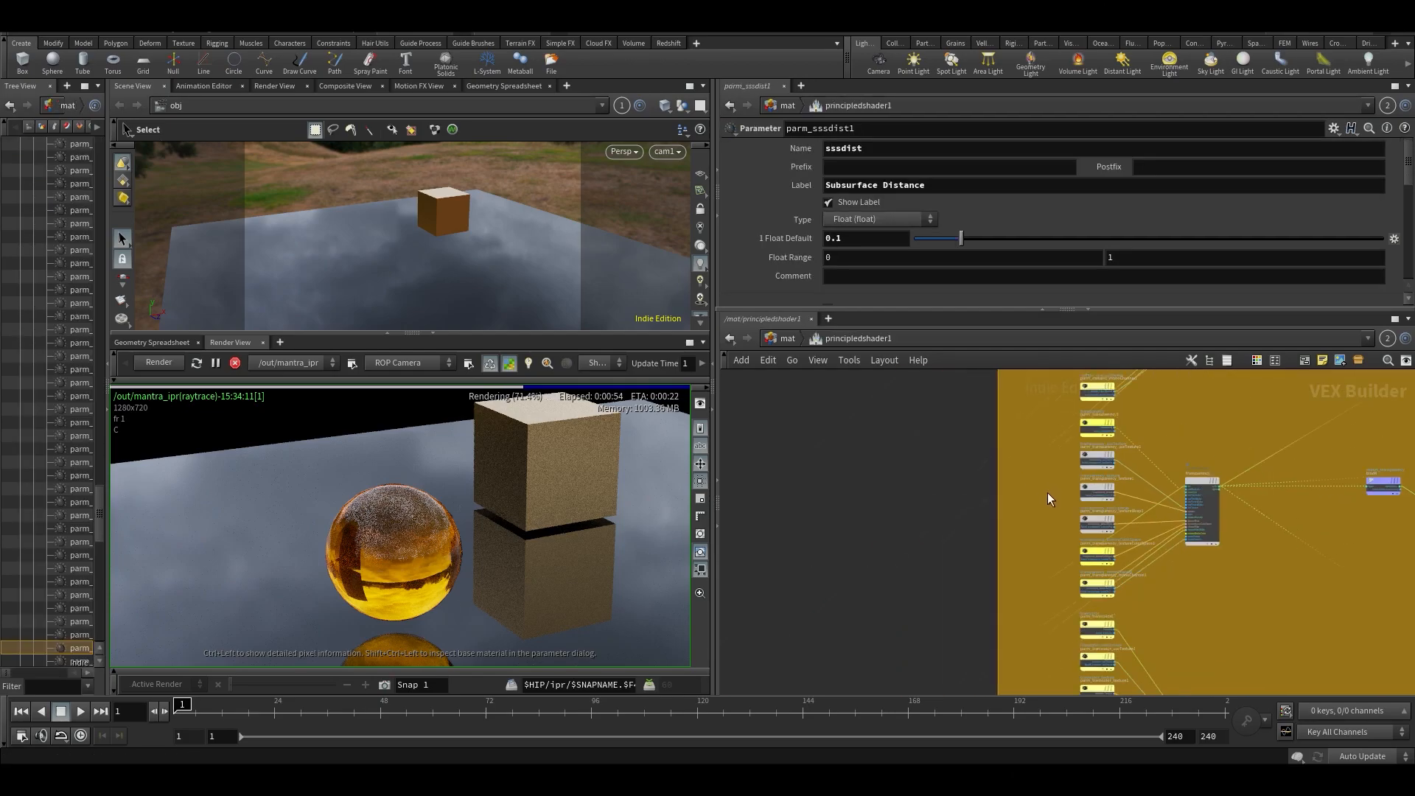
- Examine the shader's internal network full screen, including the principled shader core, Surface Outputs and Surface Textures groups
scroll(1072, 506, up, 3)
scroll(1048, 555, up, 6)
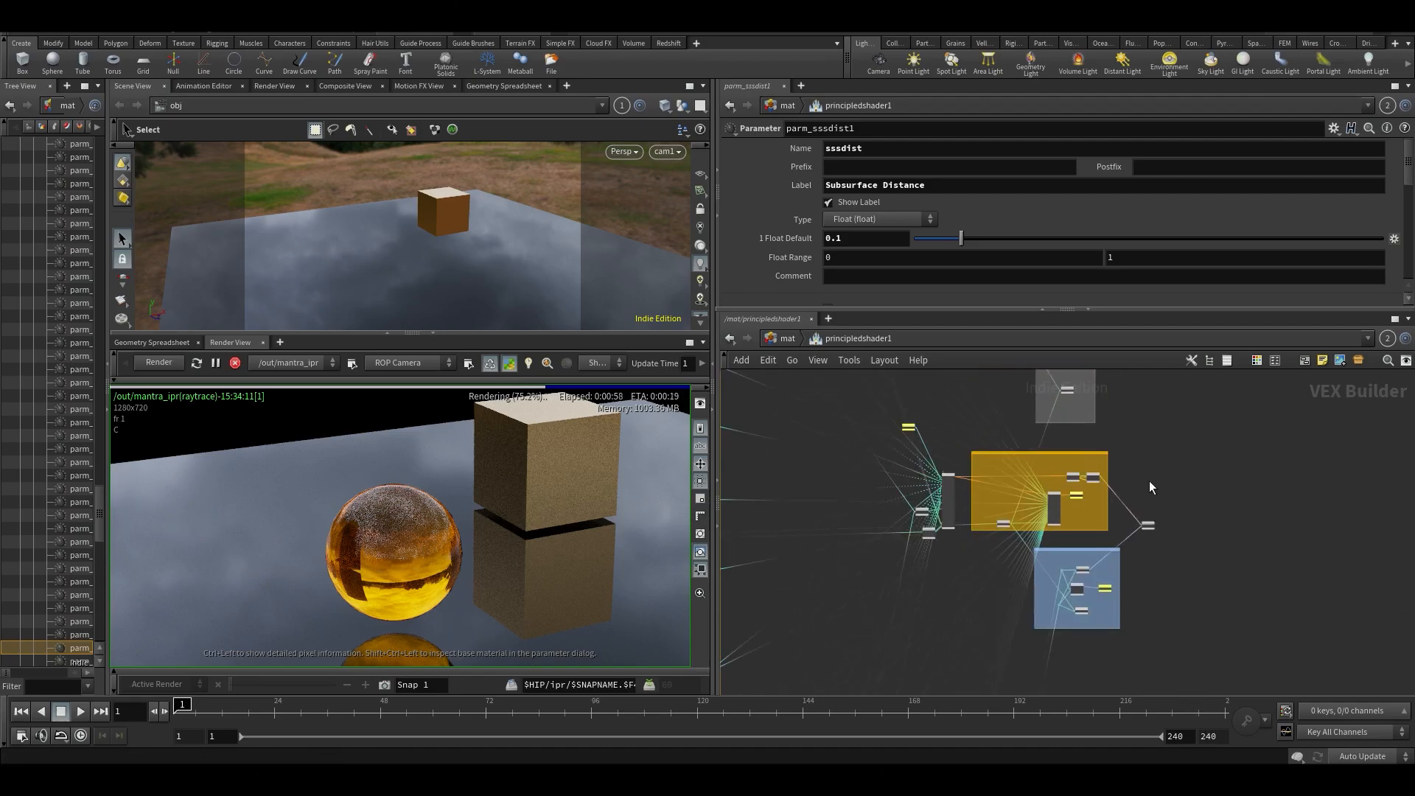
key(ctrl+b)
scroll(510, 381, up, 4)
scroll(736, 290, up, 4)
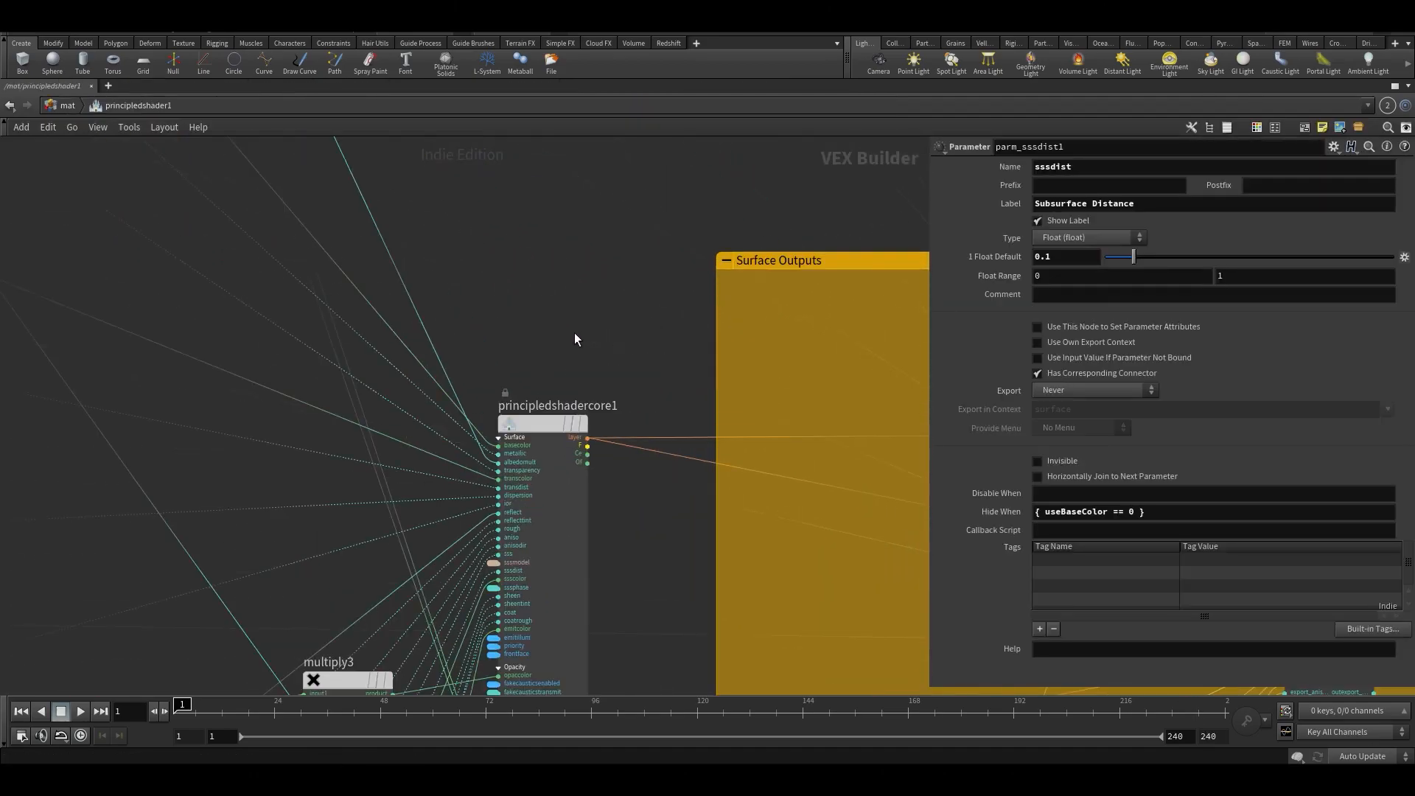
drag(603, 321, 494, 513)
middle_drag(714, 252, 170, 516)
middle_drag(626, 482, 370, 249)
middle_drag(582, 325, 1074, 480)
middle_drag(370, 278, 818, 458)
scroll(715, 458, down, 4)
middle_drag(607, 451, 870, 560)
middle_drag(133, 221, 863, 710)
middle_drag(597, 375, 434, 689)
scroll(785, 349, up, 3)
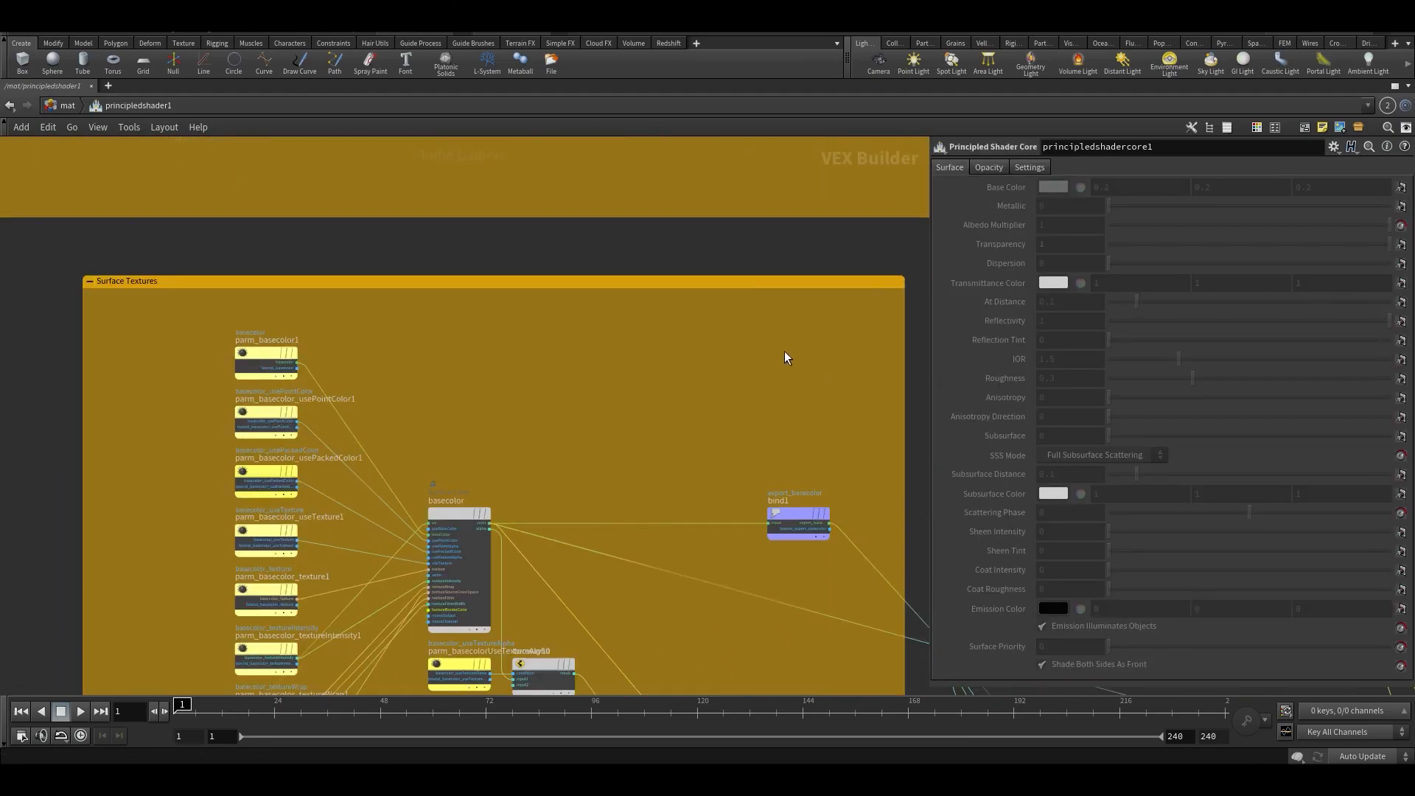
scroll(778, 360, down, 2)
key(ctrl+b)
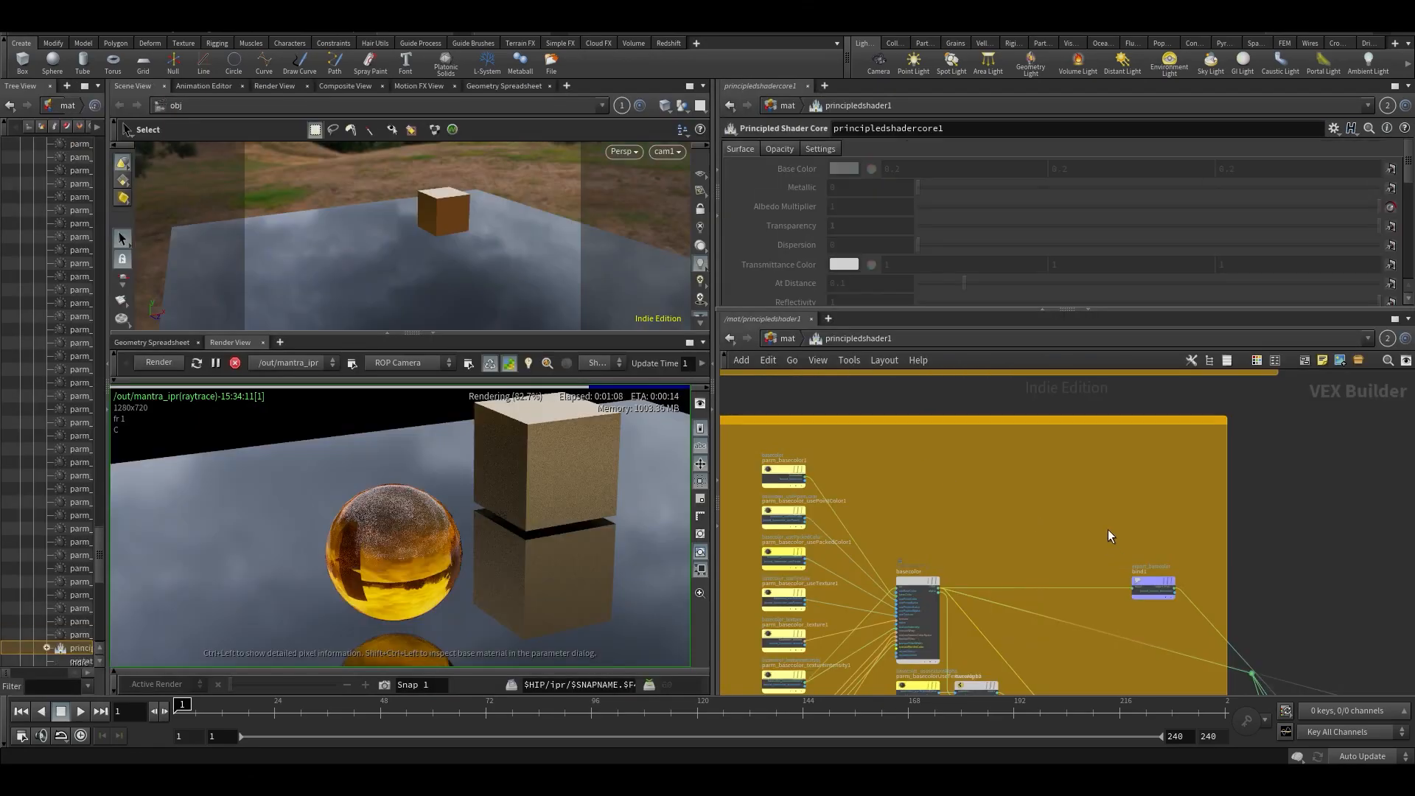
- Return to the mat network and match the principled shader to its current definition
key(u)
scroll(979, 446, up, 3)
right_click(979, 447)
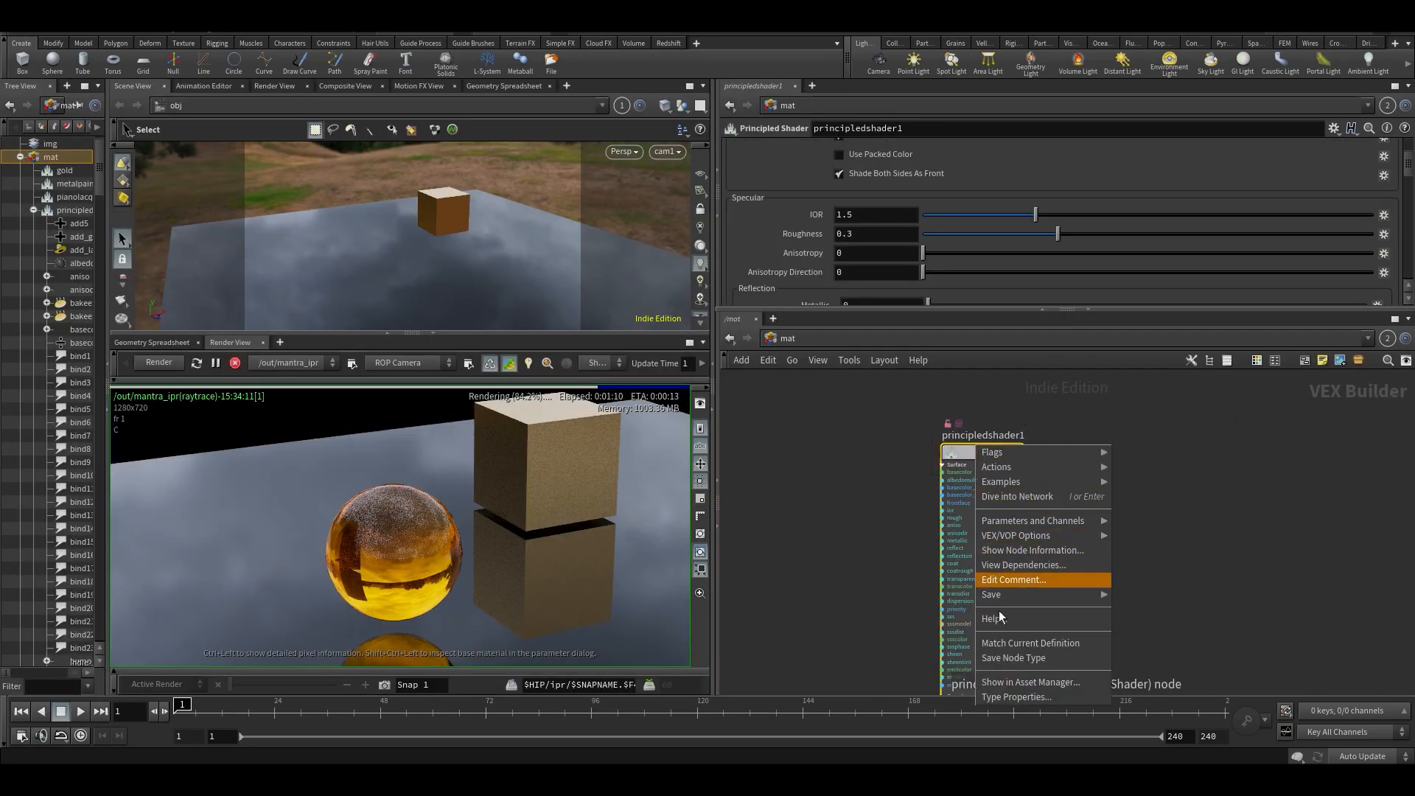
click(1006, 647)
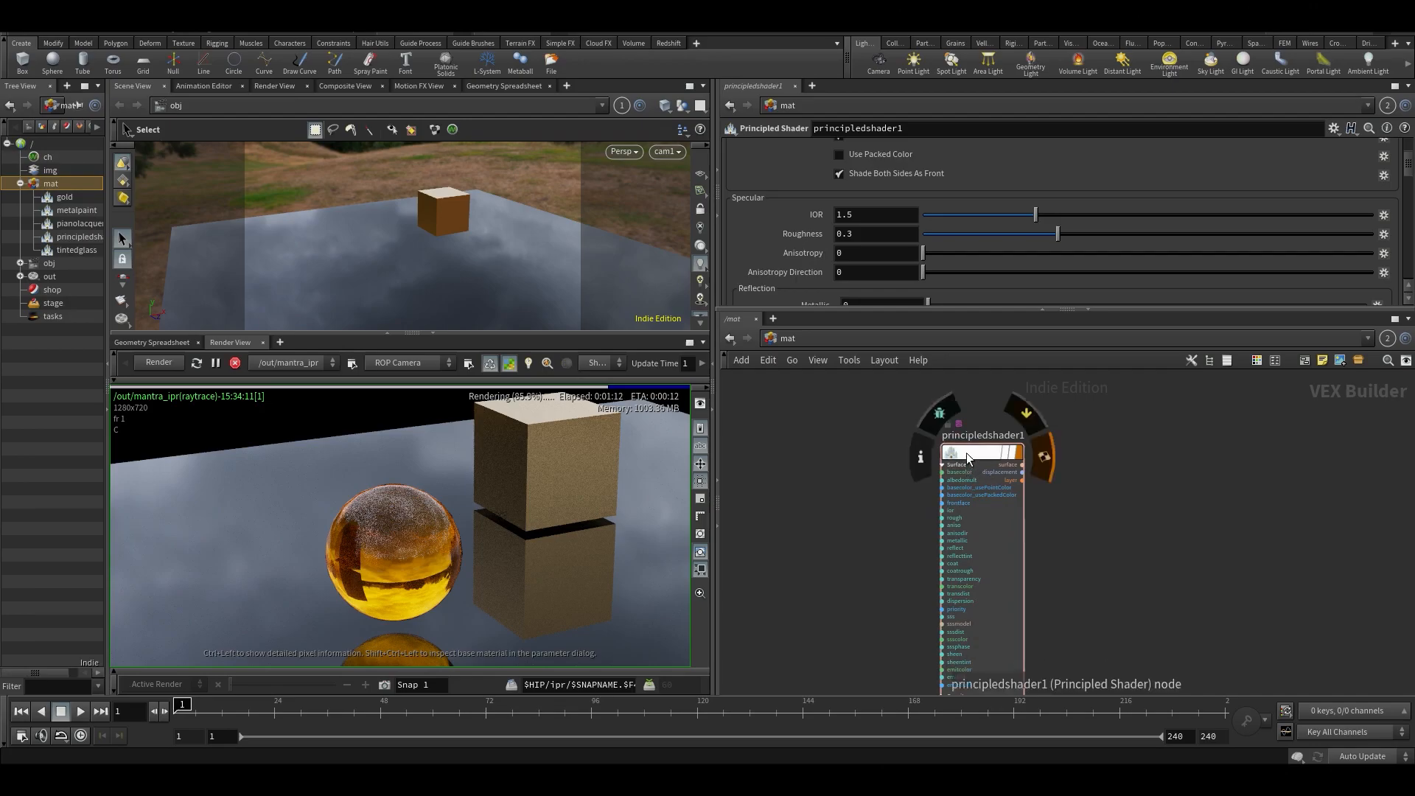
- Assign the new principled shader to the sphere and frame the sphere closely in the render view
drag(968, 452, 1057, 520)
mouse_move(990, 547)
middle_down()
mouse_move(866, 500)
mouse_move(827, 402)
mouse_move(947, 404)
mouse_move(986, 549)
middle_up()
drag(1070, 525, 395, 258)
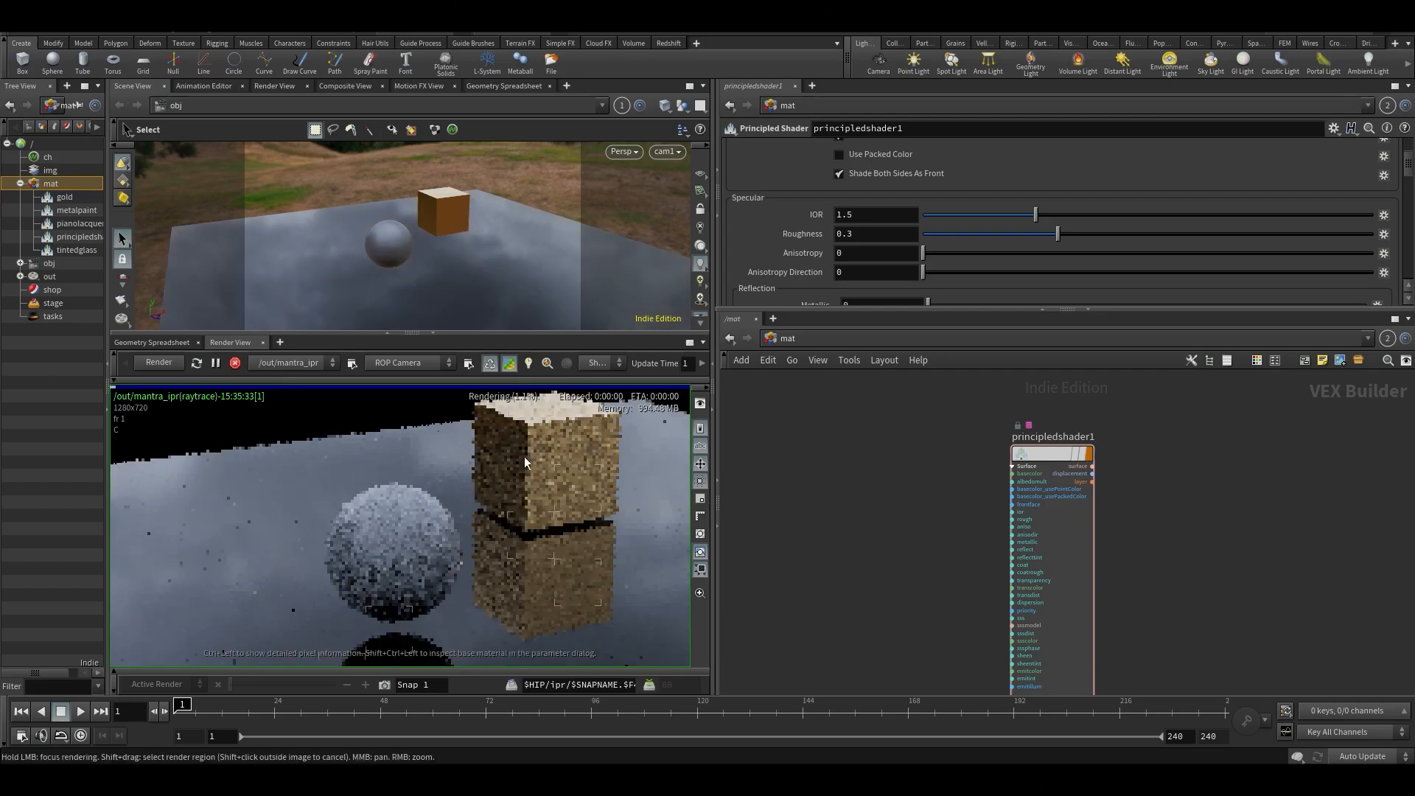
right_drag(431, 594, 475, 547)
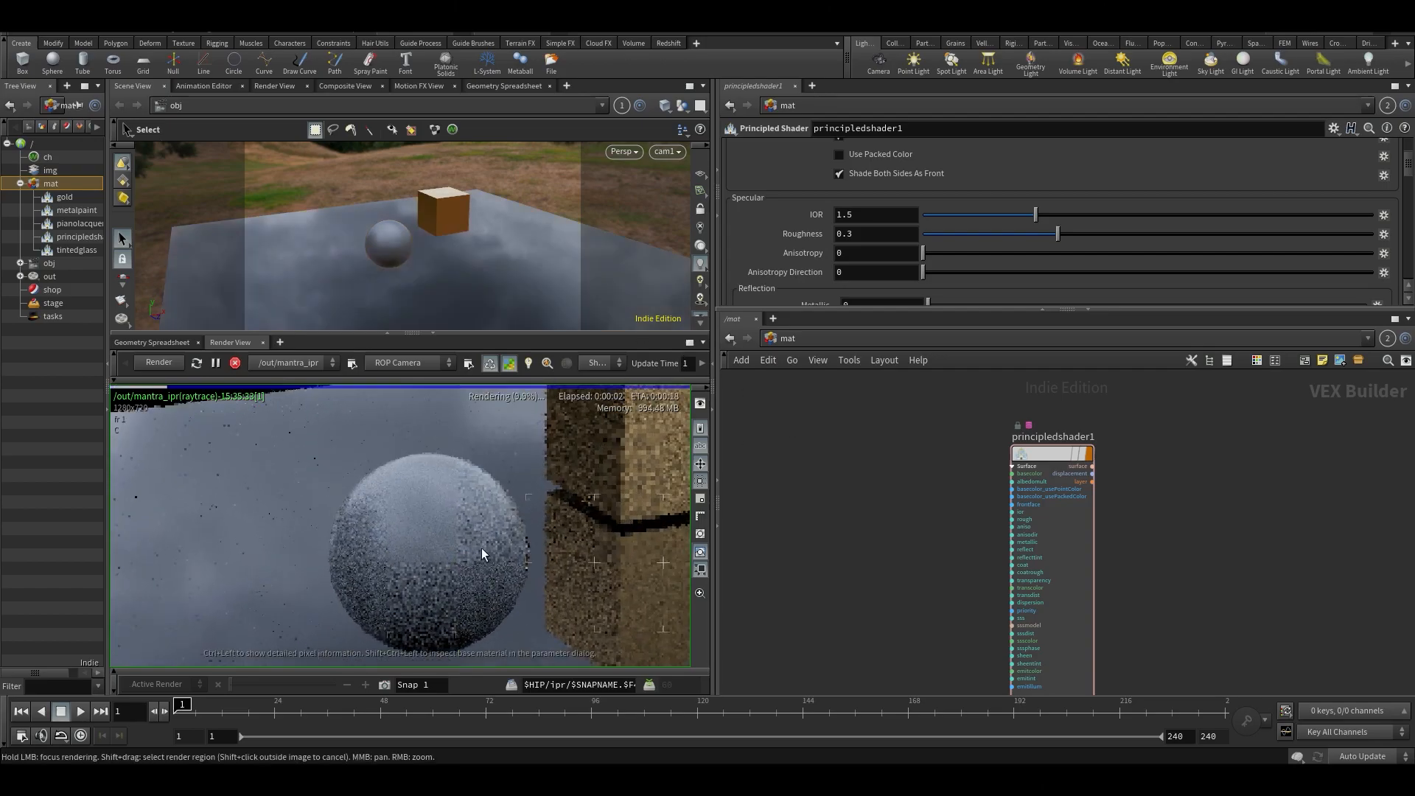
- Show the shader's parameters inside the network editor, widen that pane and collapse the separate parameter pane
middle_drag(881, 593, 883, 556)
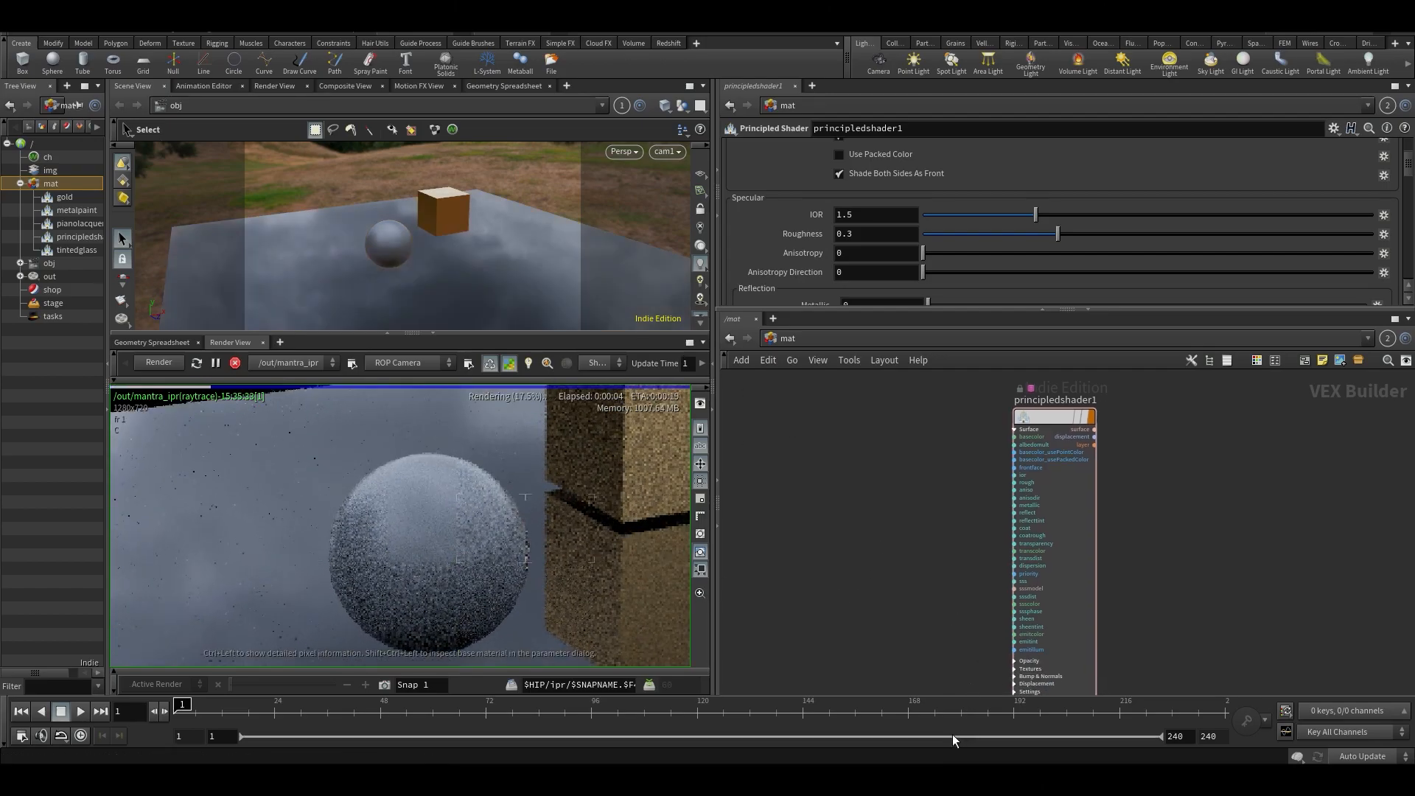
key(p)
middle_drag(826, 562, 748, 565)
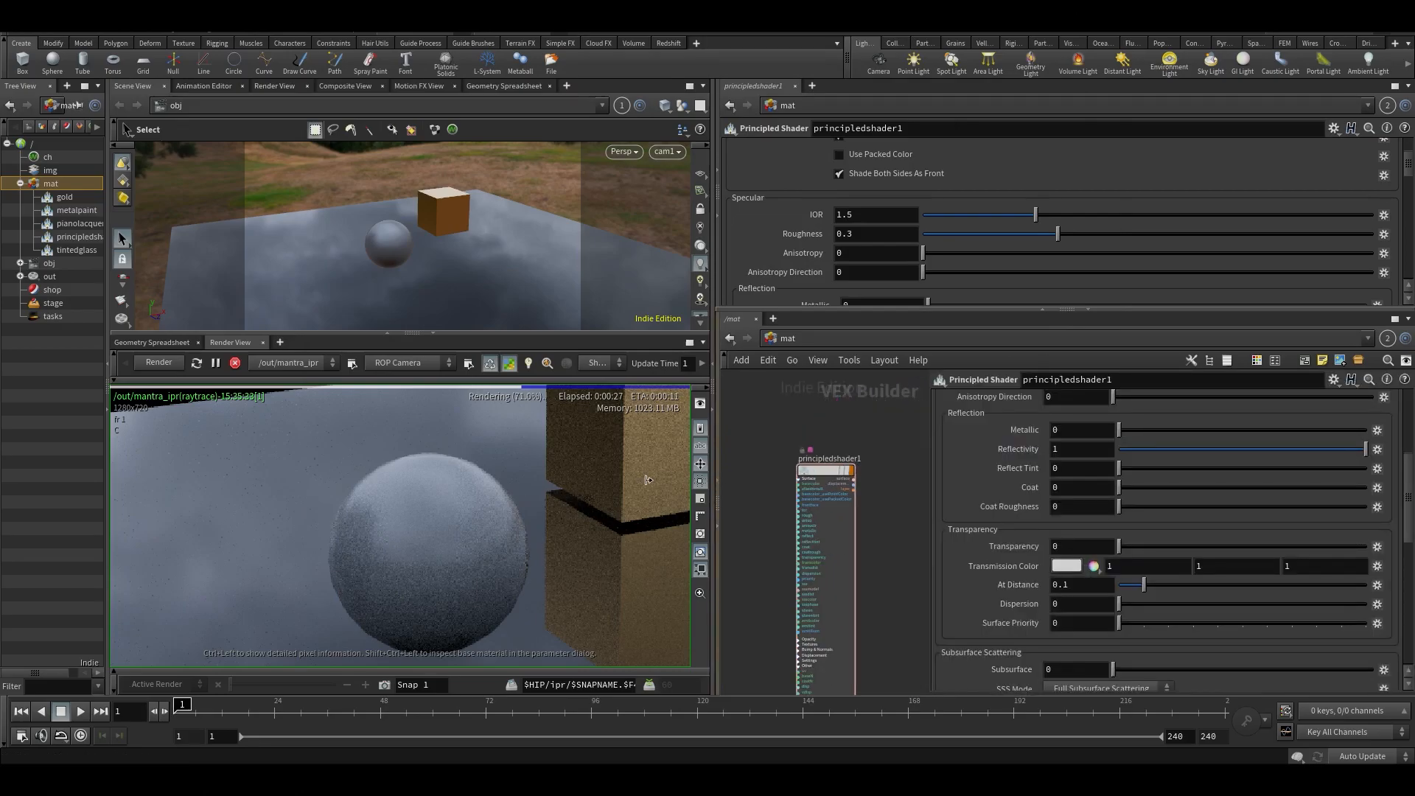
click(718, 526)
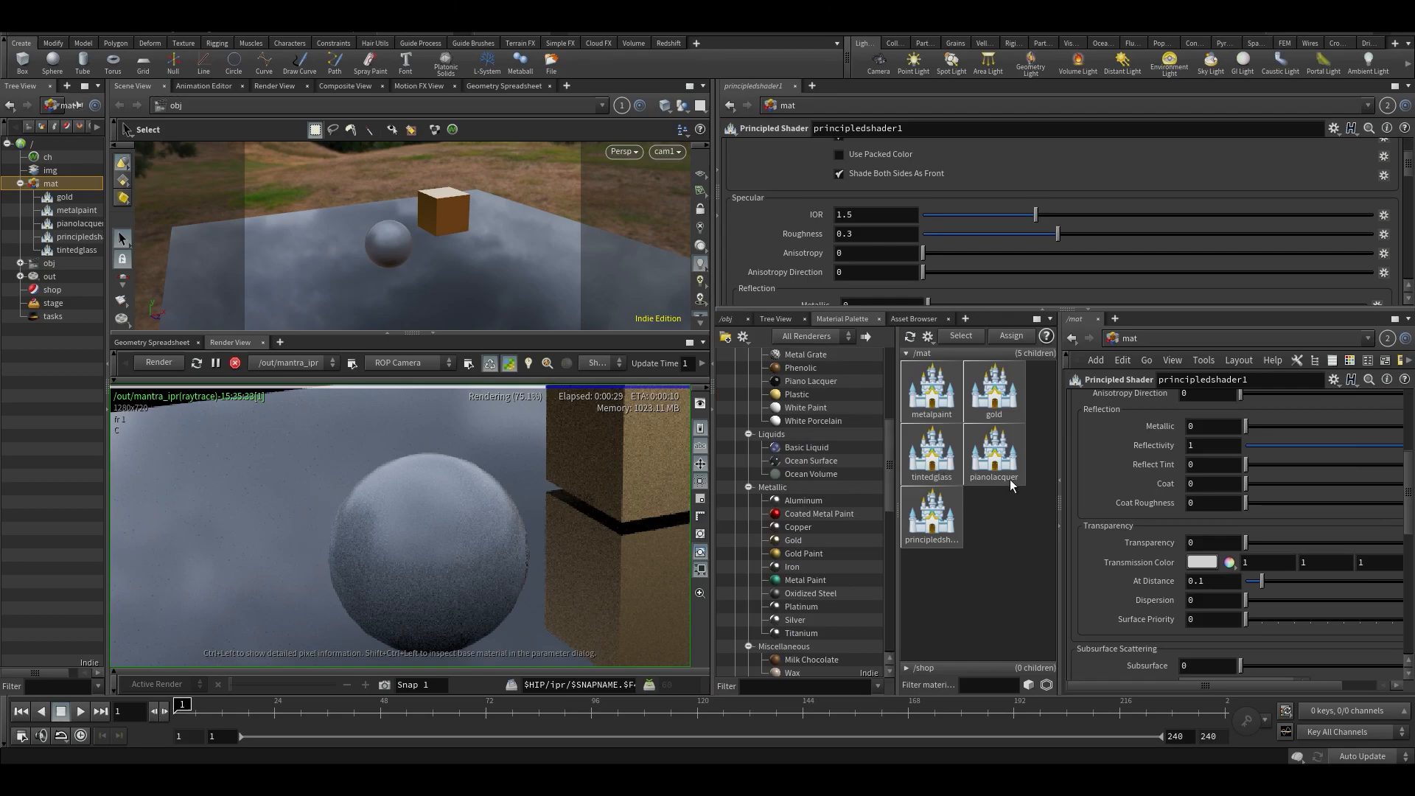
click(1056, 481)
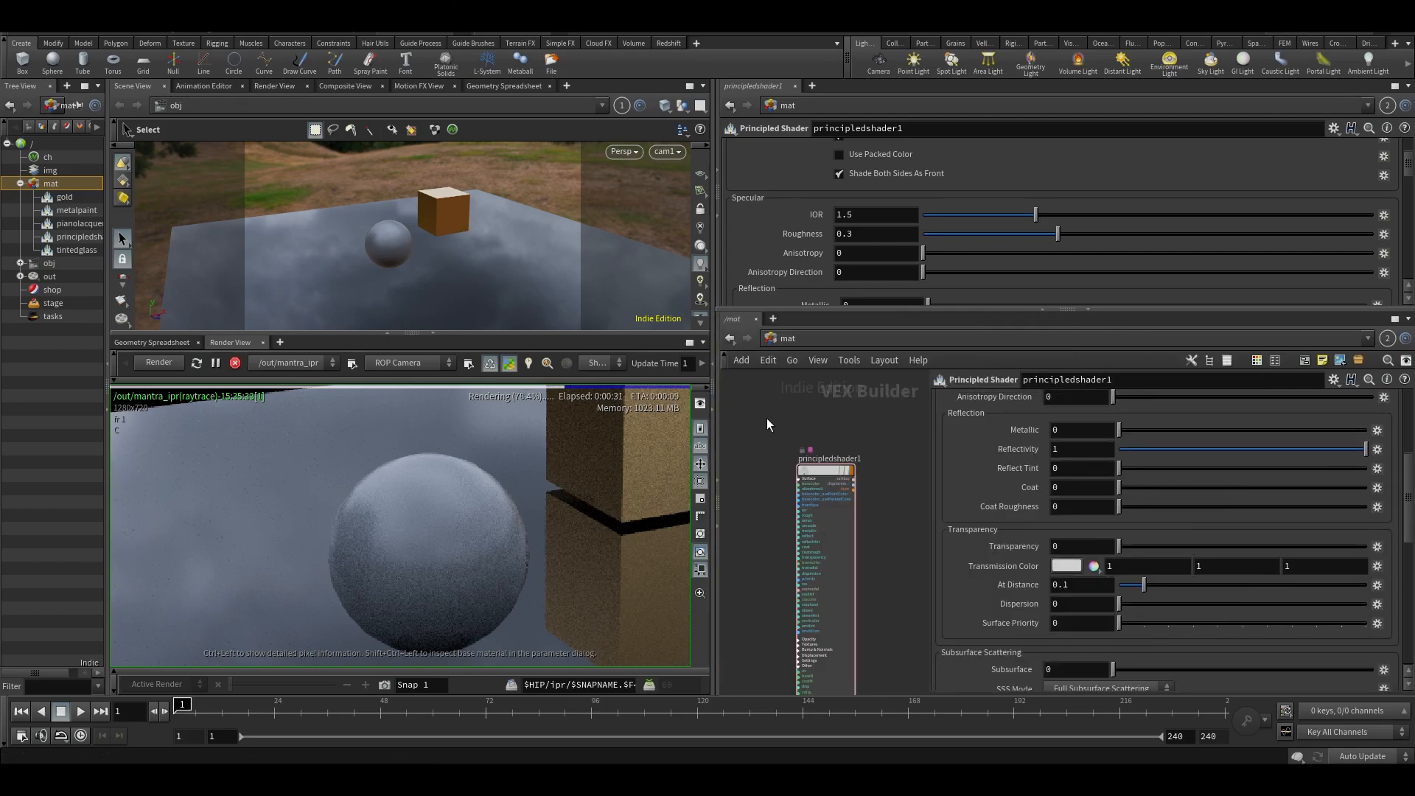
drag(713, 439, 594, 435)
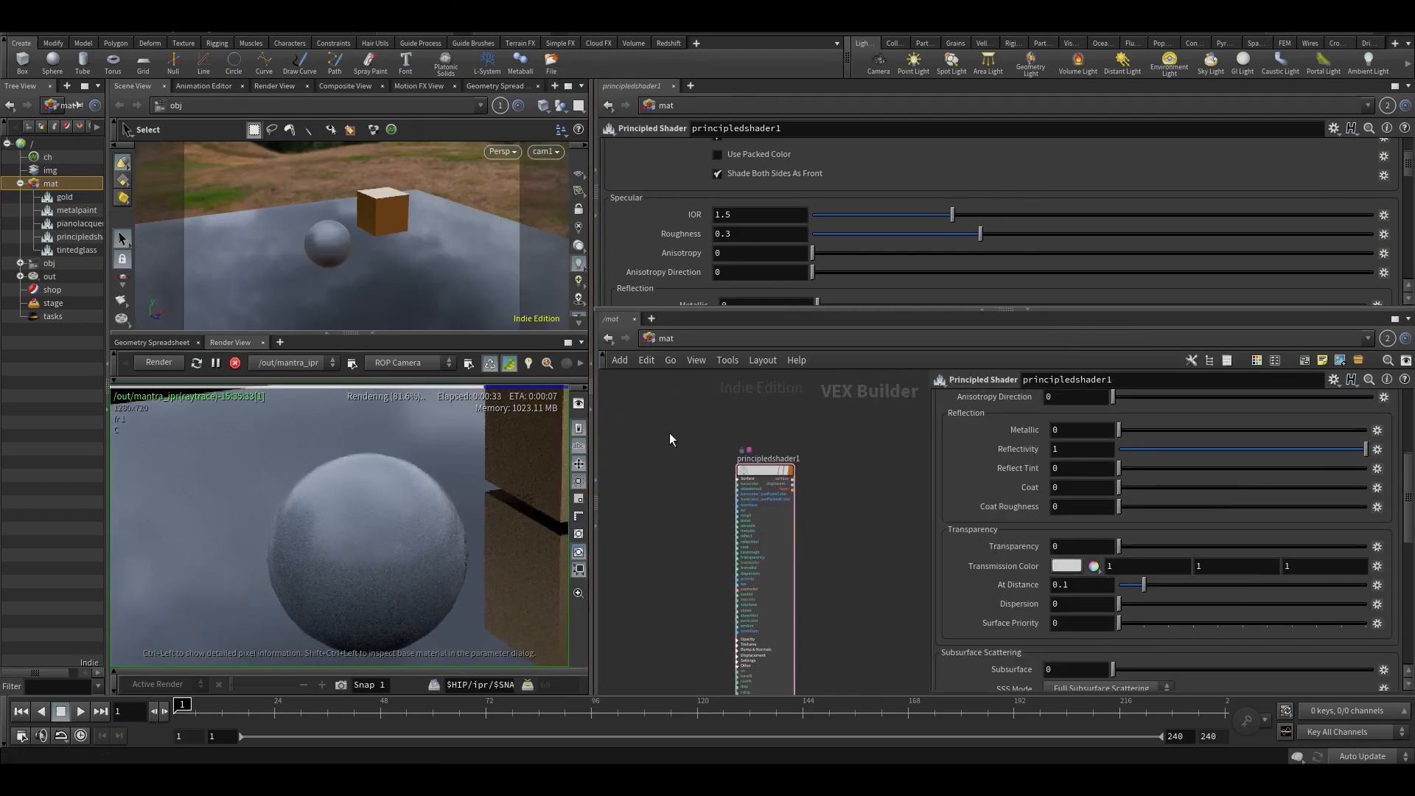
click(982, 310)
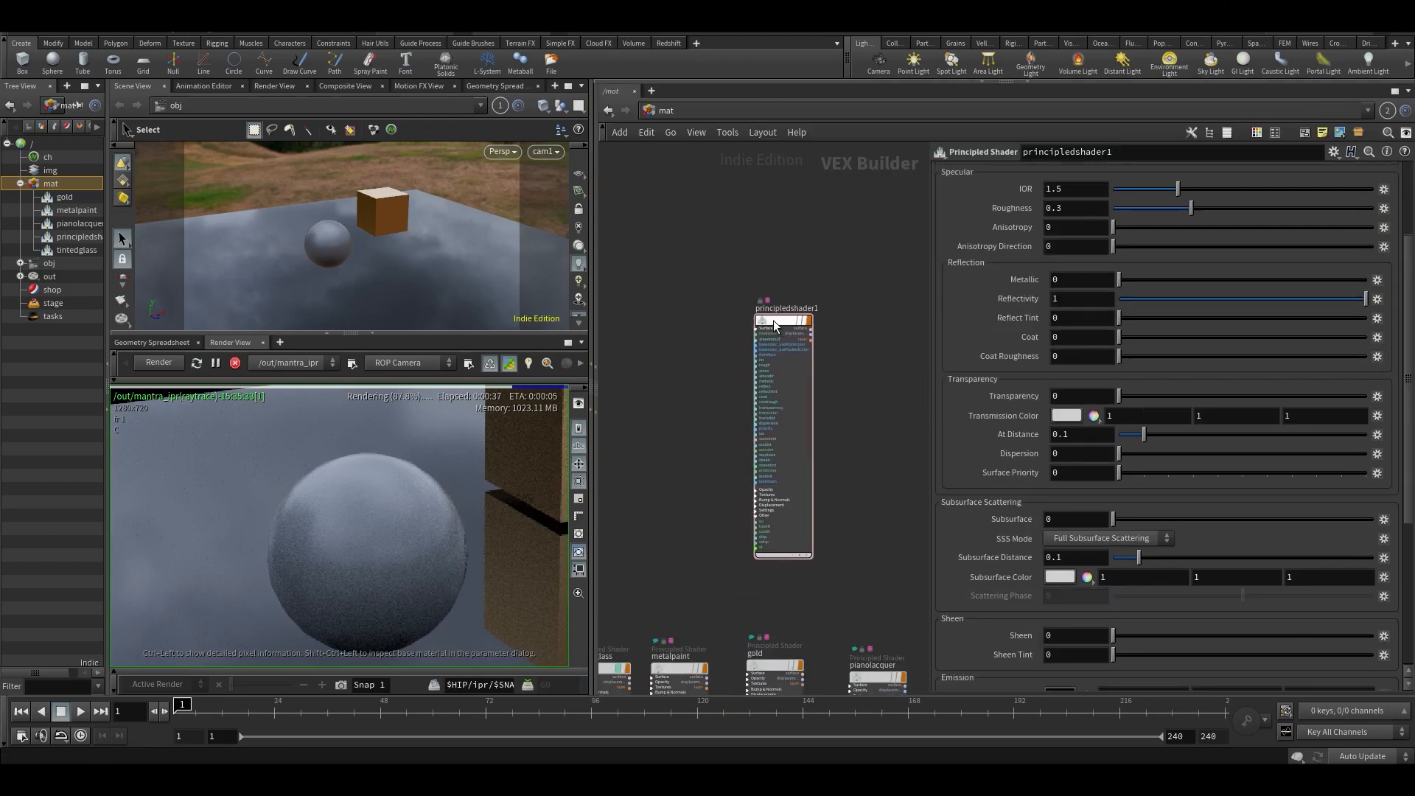
- Look inside the principled shader node, return to the mat network and view its specular and reflection parameters
scroll(773, 320, up, 5)
scroll(794, 298, down, 2)
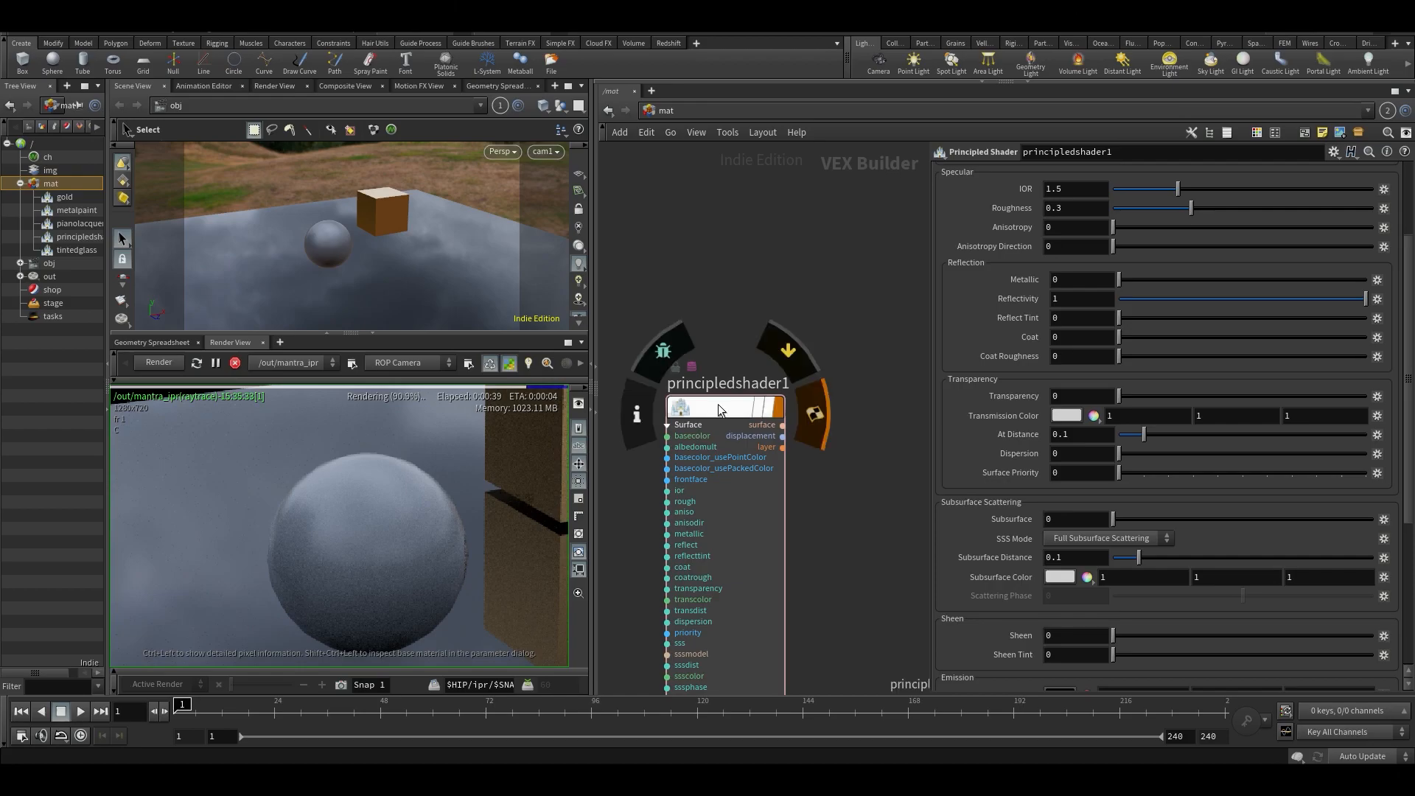
double_click(707, 406)
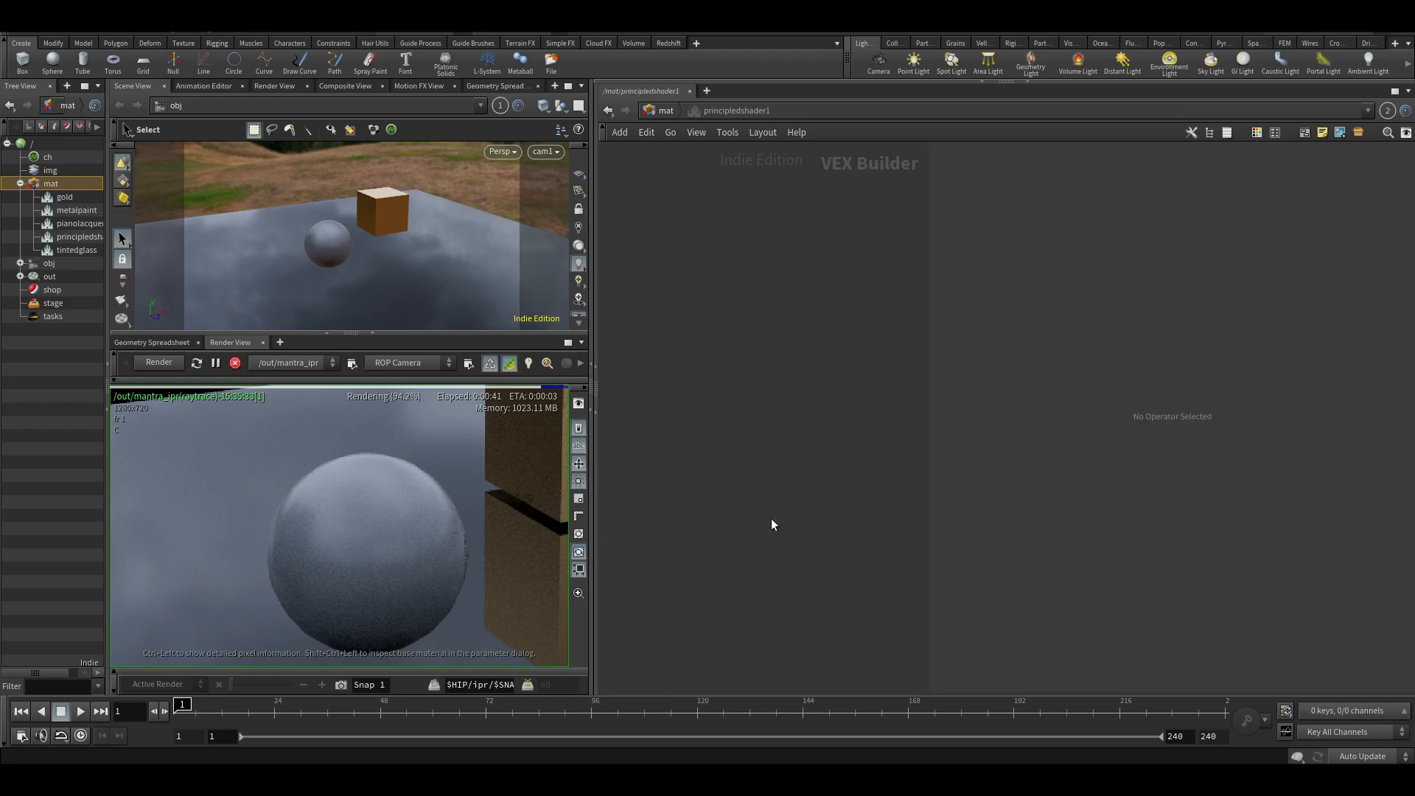
key(u)
scroll(1122, 317, up, 2)
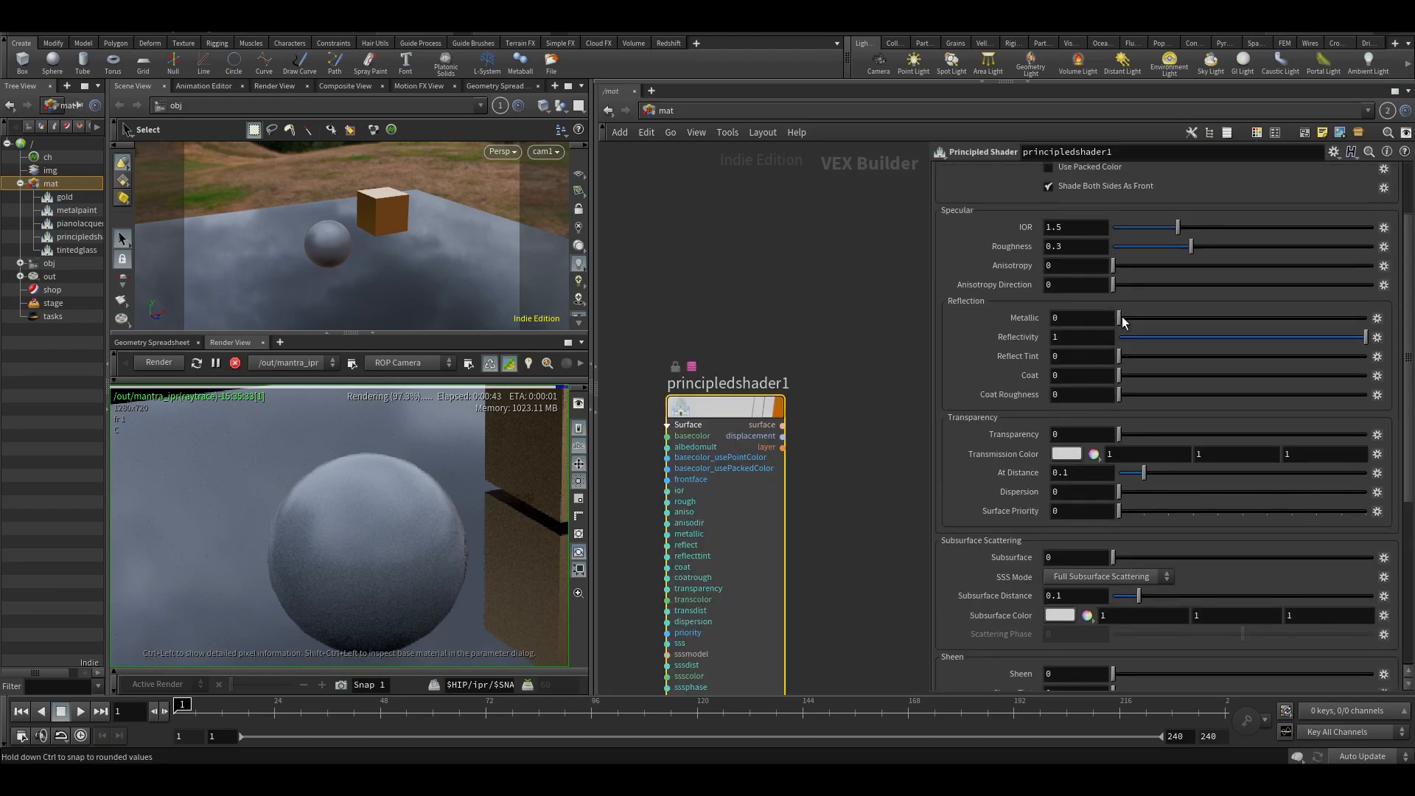
- Set the principled shader's base color to pure red (1, 0, 0)
scroll(423, 550, down, 1)
middle_drag(423, 550, 318, 503)
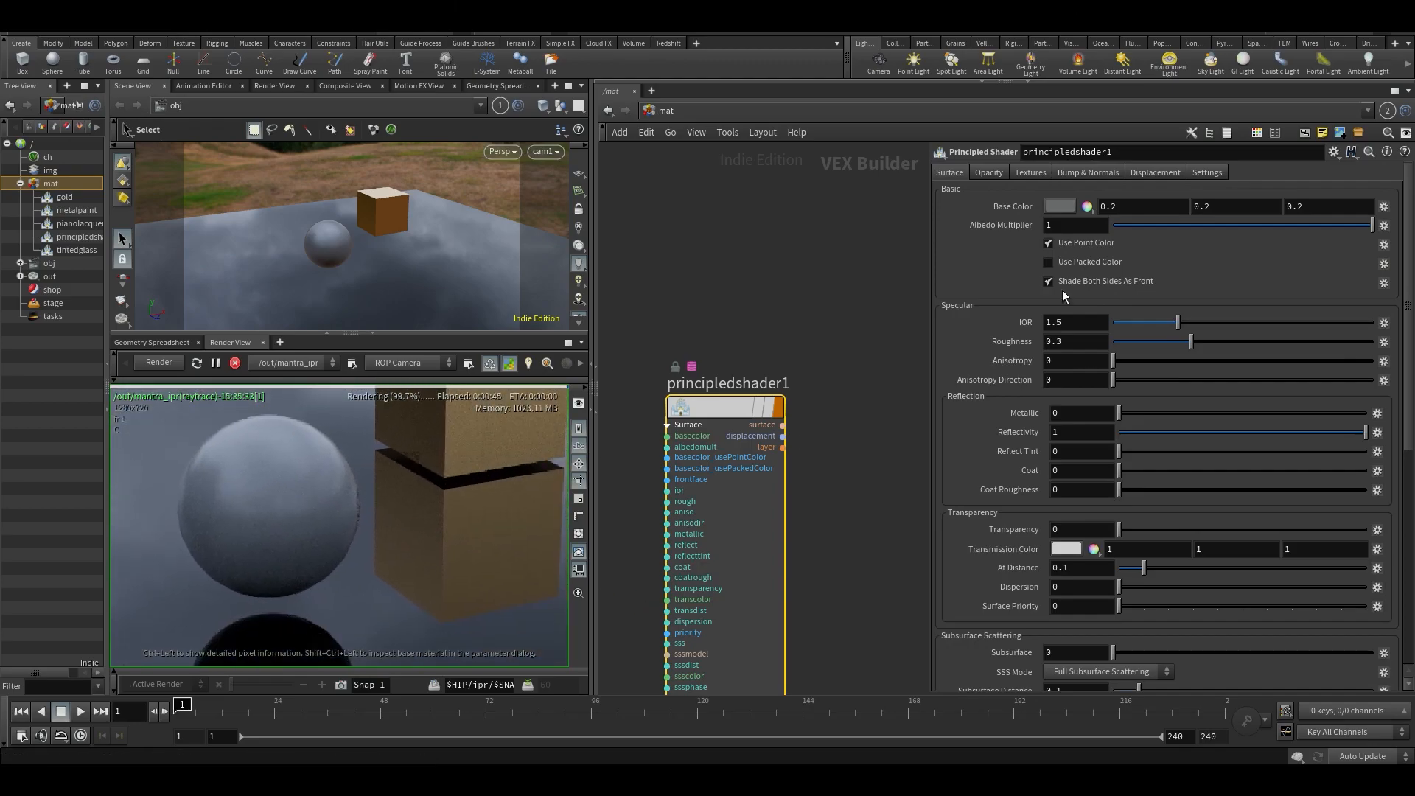
click(1057, 206)
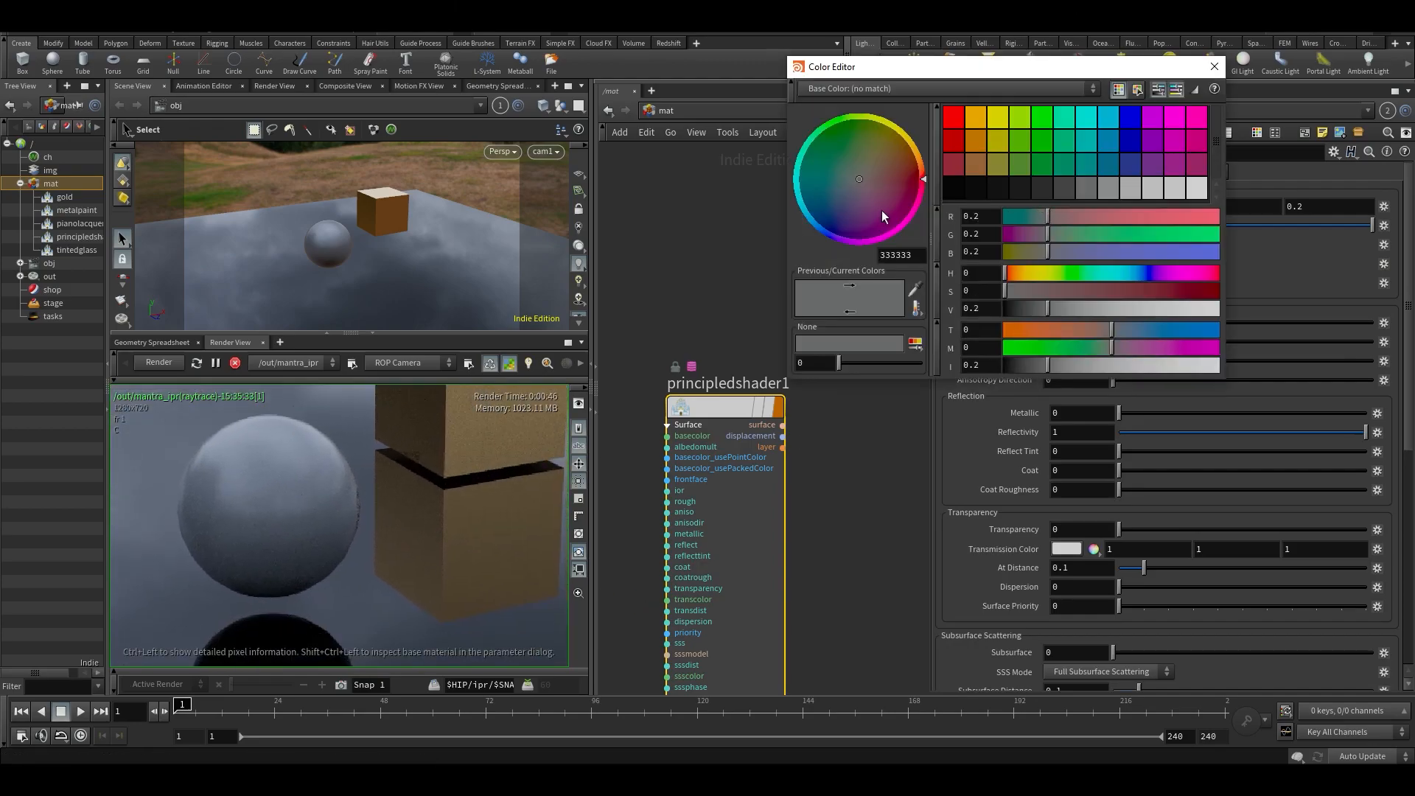
click(960, 124)
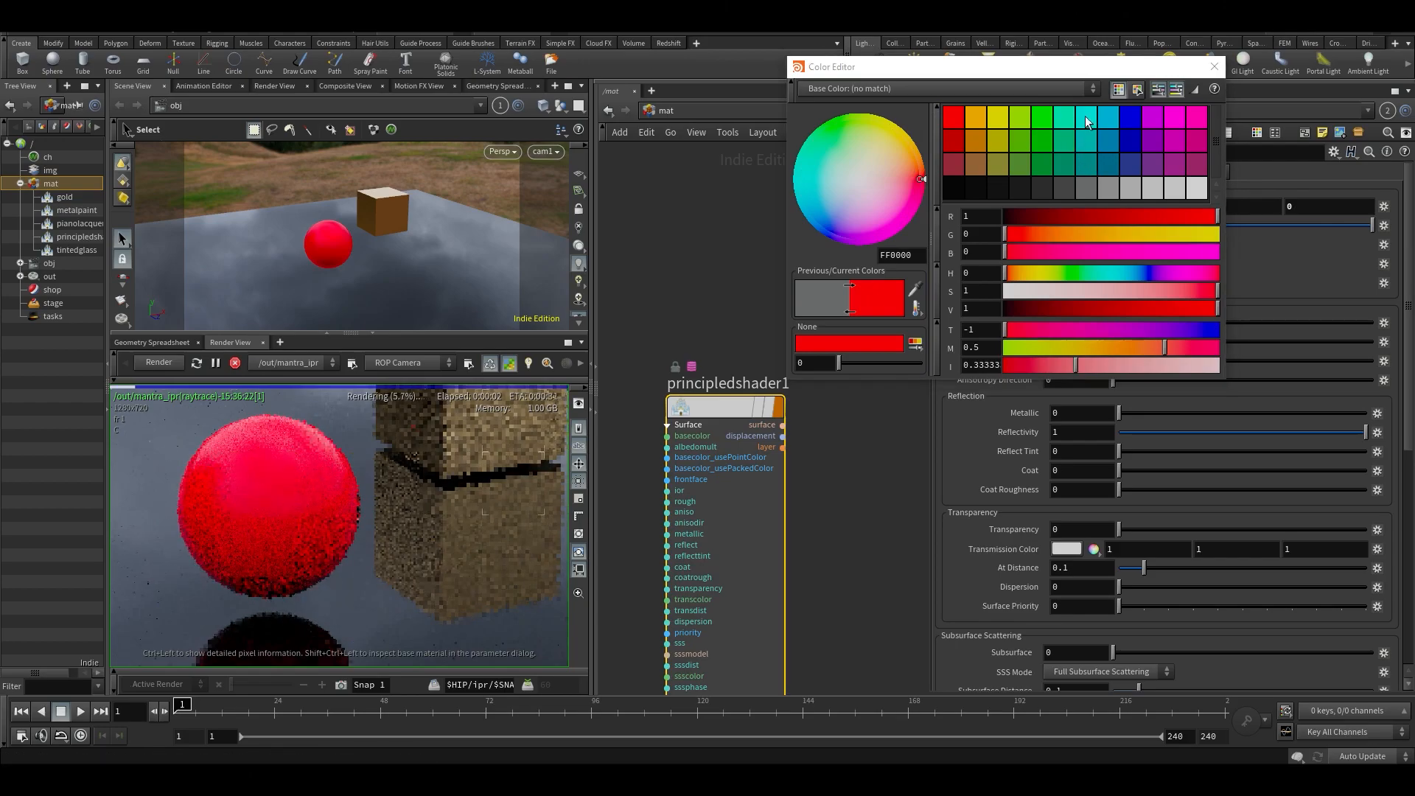
click(1215, 68)
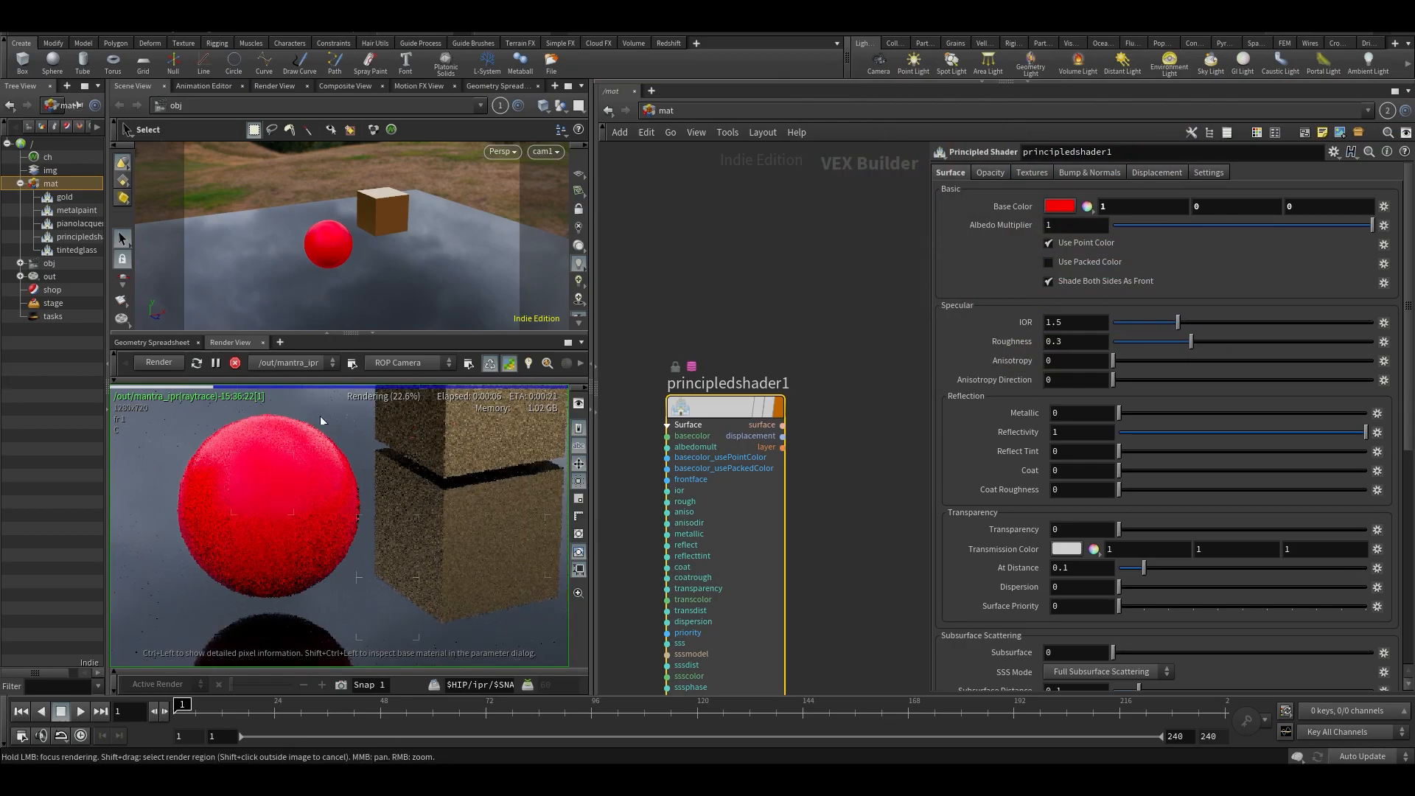
- Inspect the red sphere up close in the render view and try the albedo multiplier, ending at 1
middle_drag(263, 473, 341, 457)
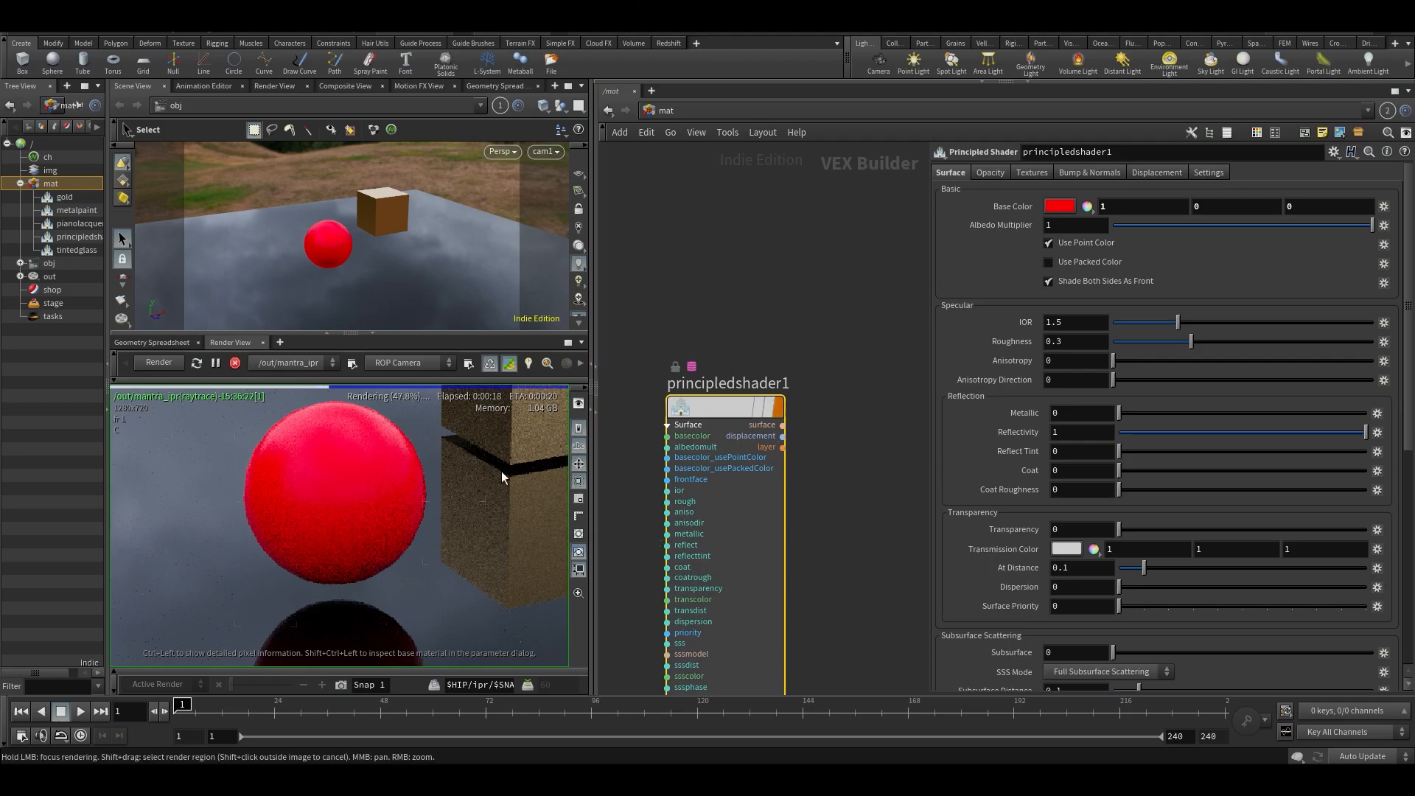
scroll(304, 485, up, 2)
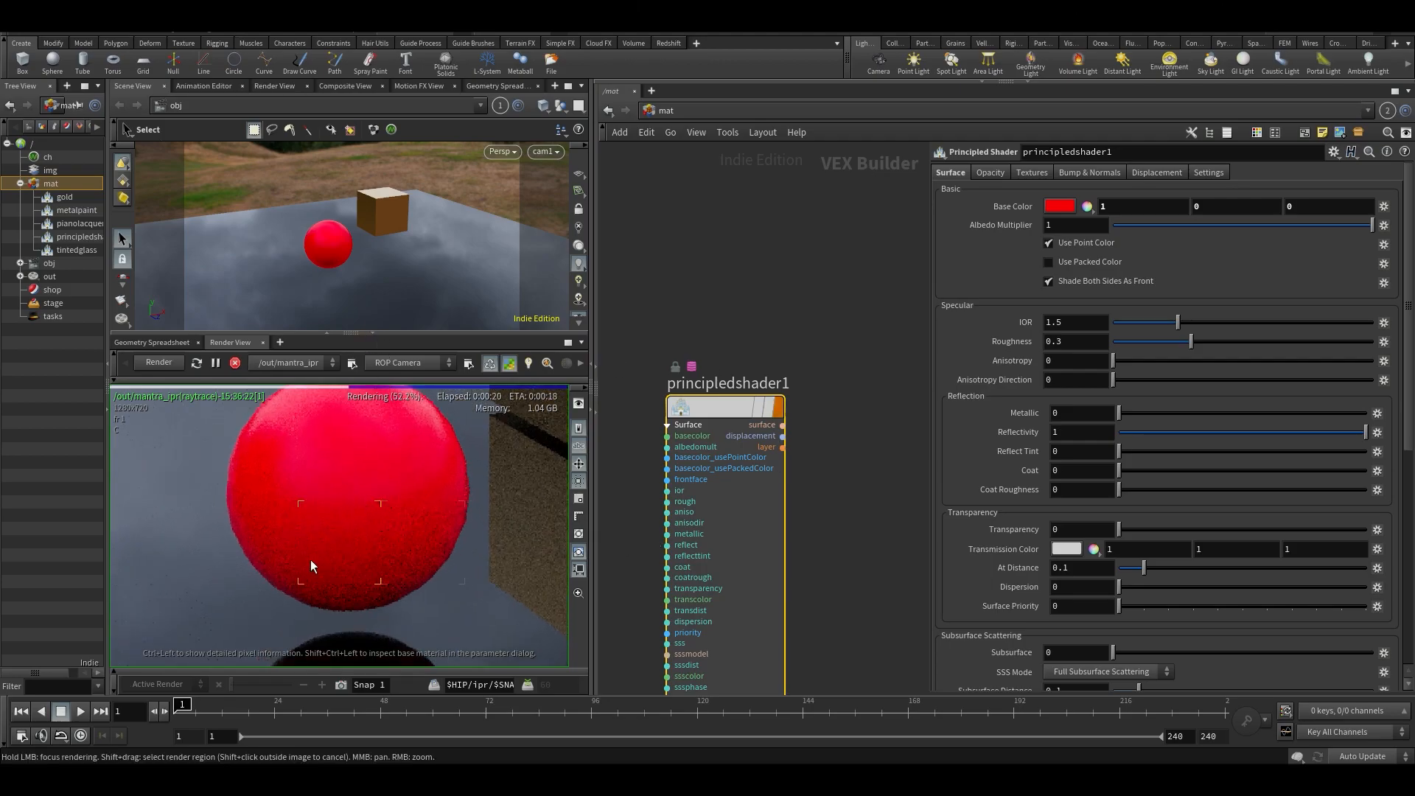
scroll(373, 507, down, 2)
drag(1267, 227, 1372, 224)
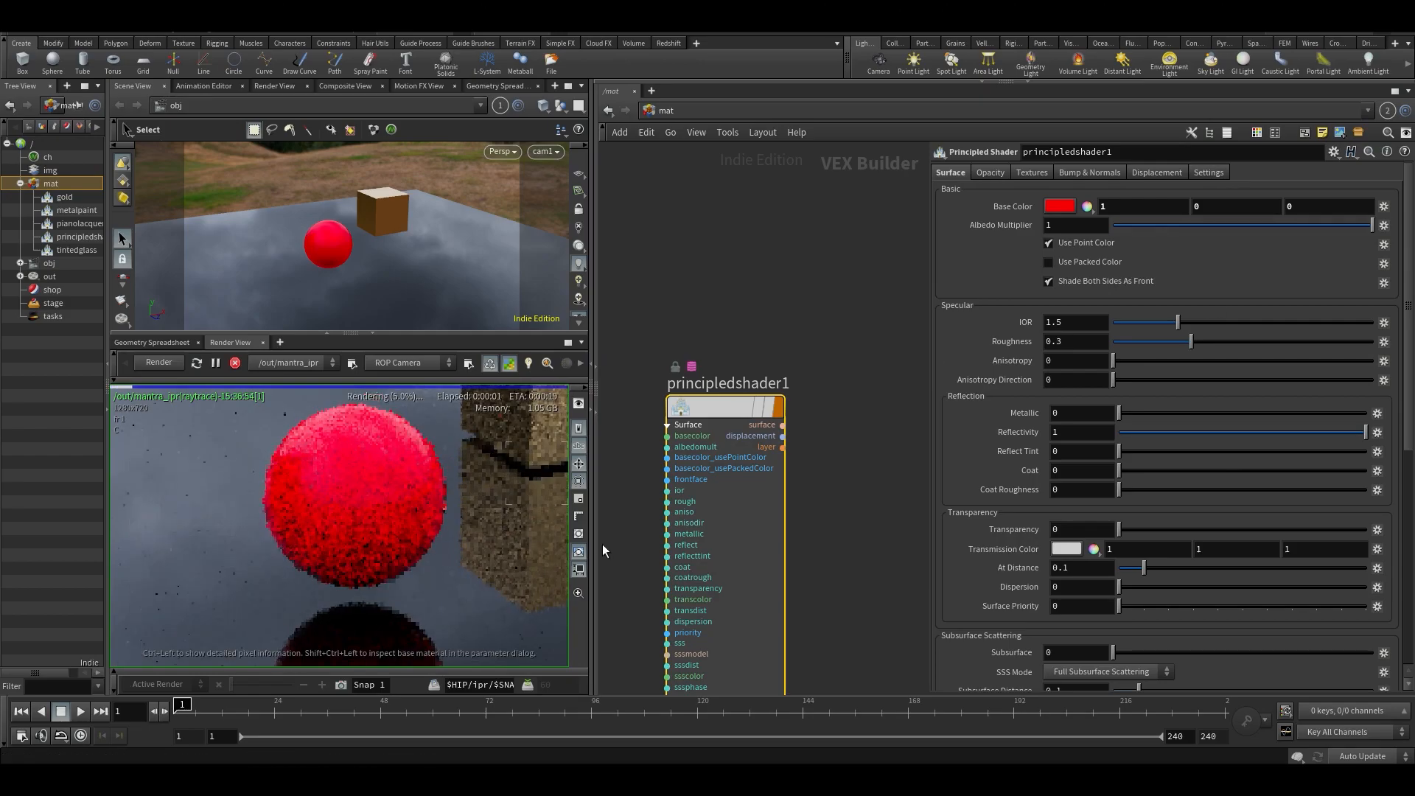
- Reveal the Material Palette briefly, expand the network editor over it again, and retry the albedo multiplier, ending at 1
drag(595, 634, 877, 634)
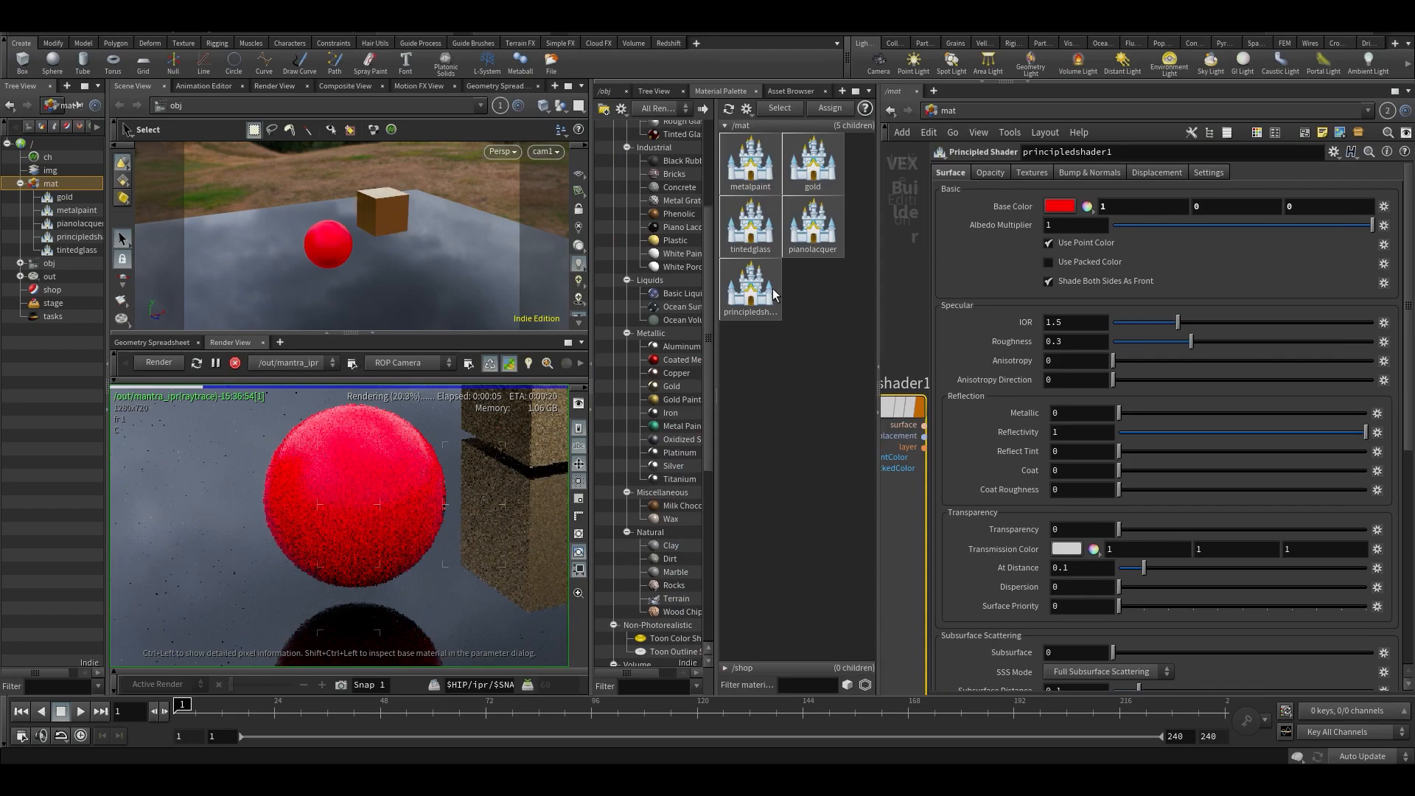
drag(877, 362, 595, 362)
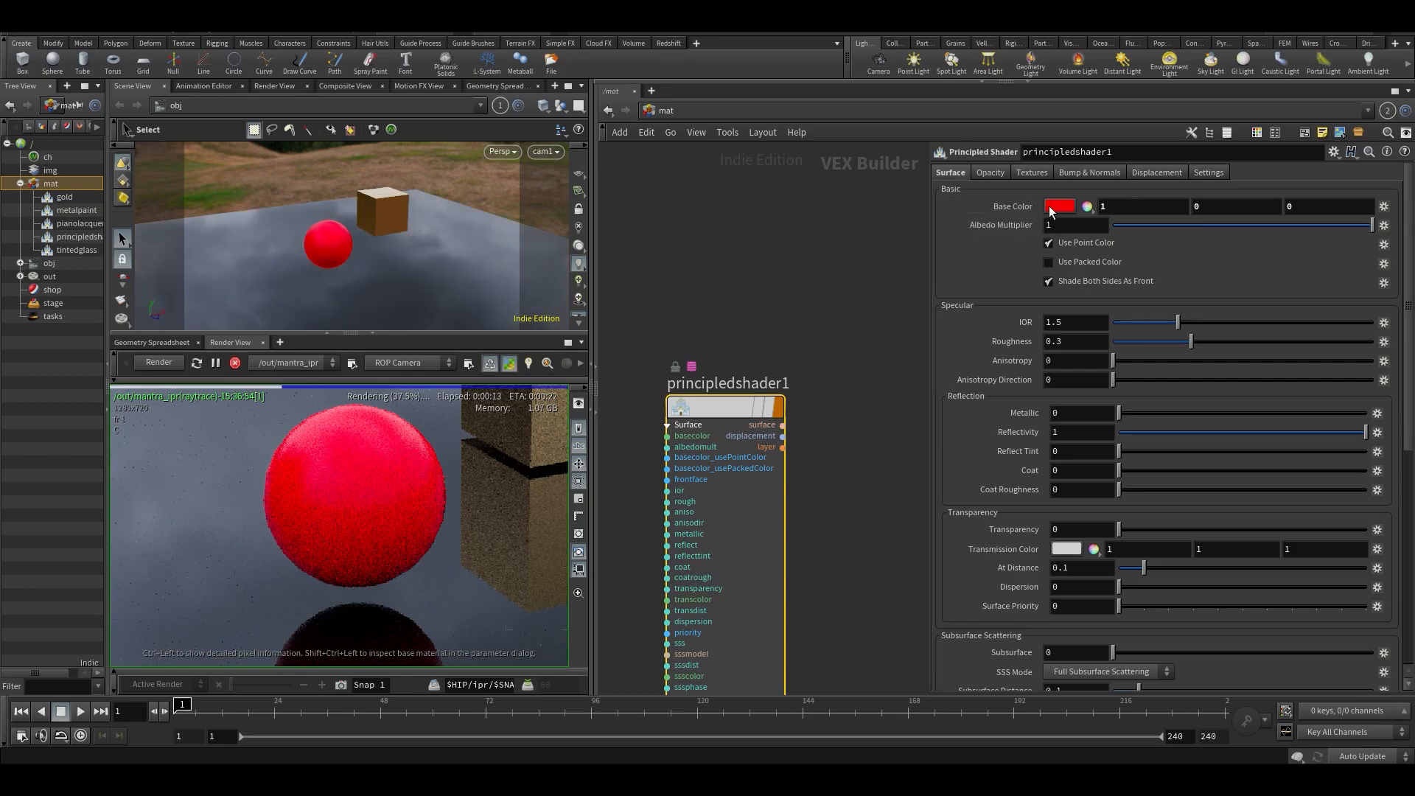
mouse_move(1362, 229)
mouse_down()
mouse_move(1109, 225)
mouse_move(1375, 229)
mouse_up()
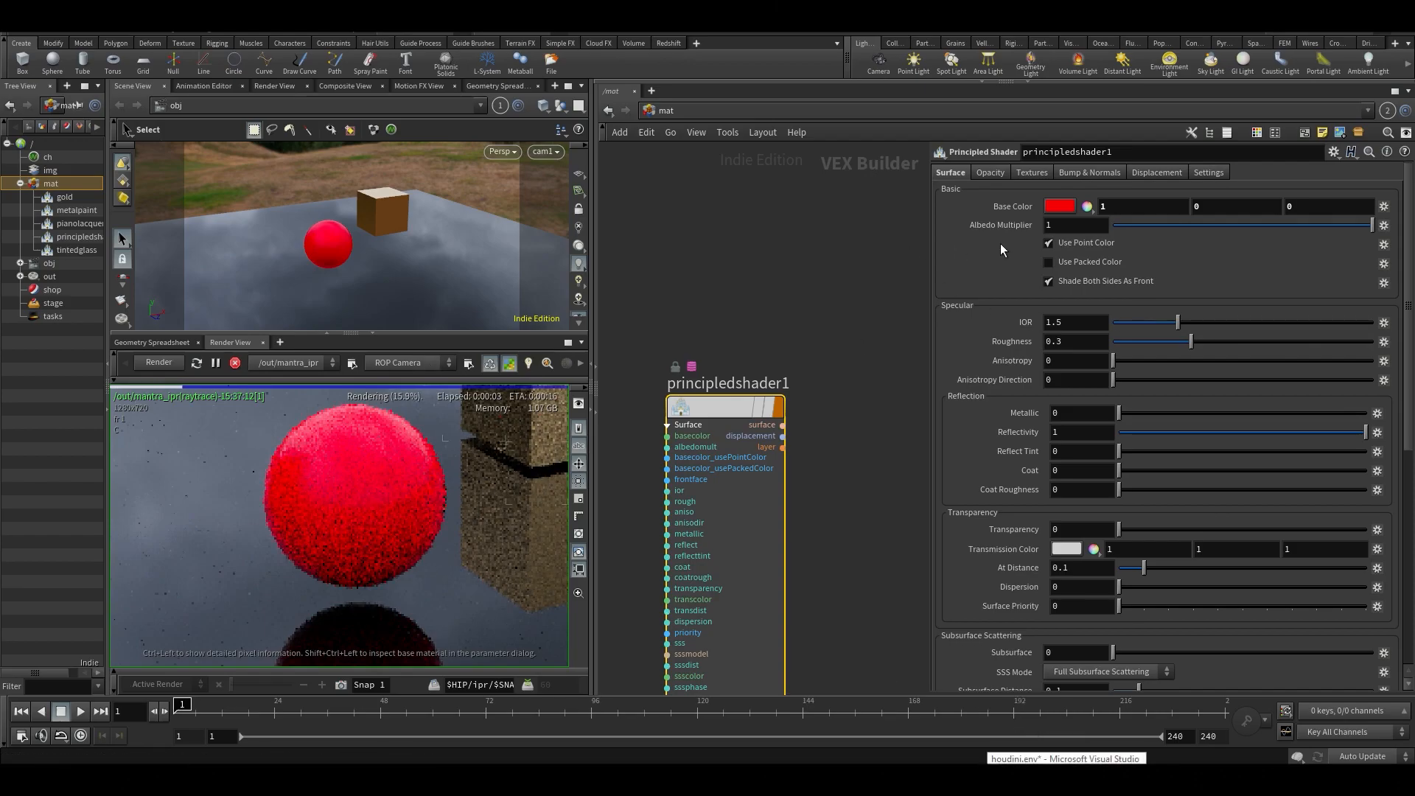
- Try the principled shader's IOR at 3 and at 8, comparing the sphere's reflections in the render view
drag(1287, 319, 1377, 321)
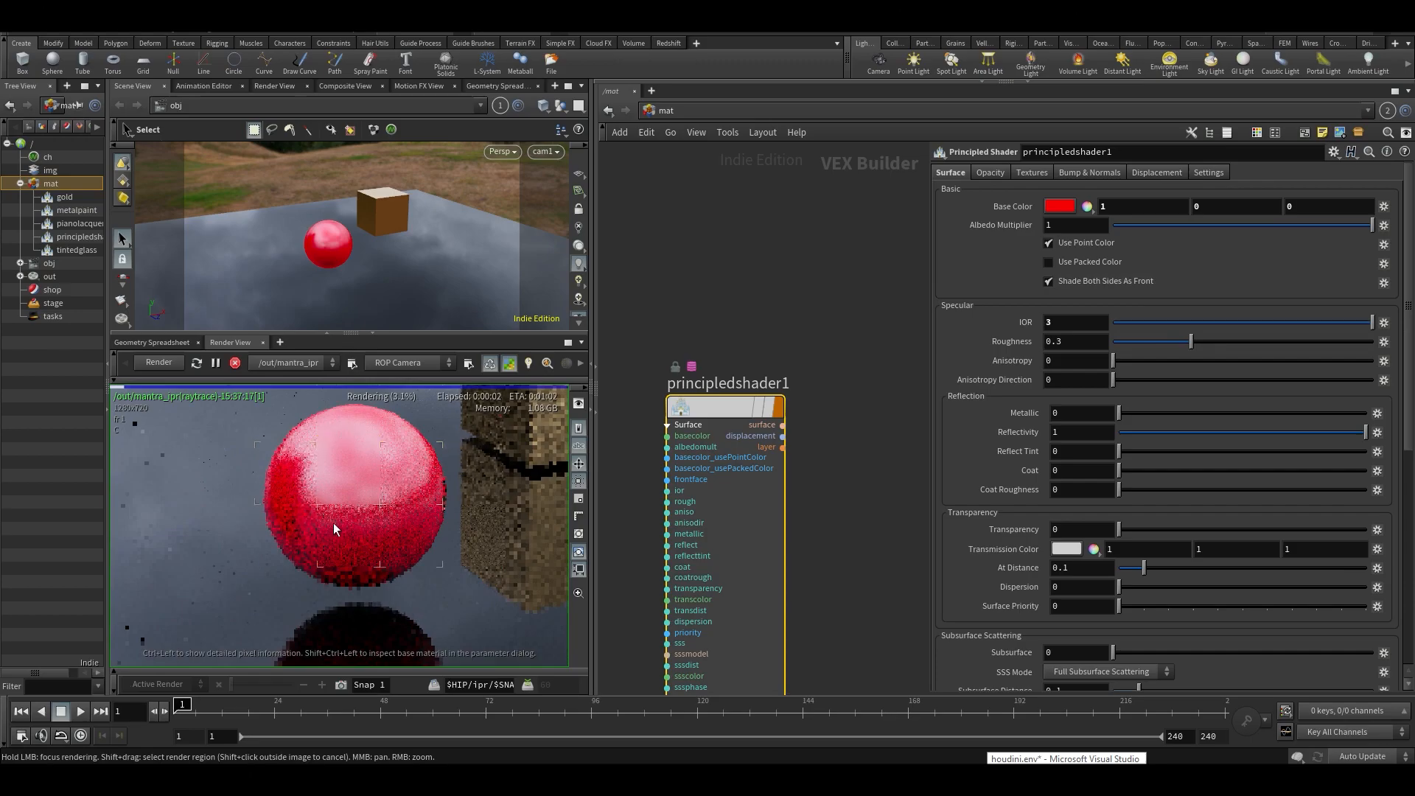
middle_drag(370, 526, 362, 566)
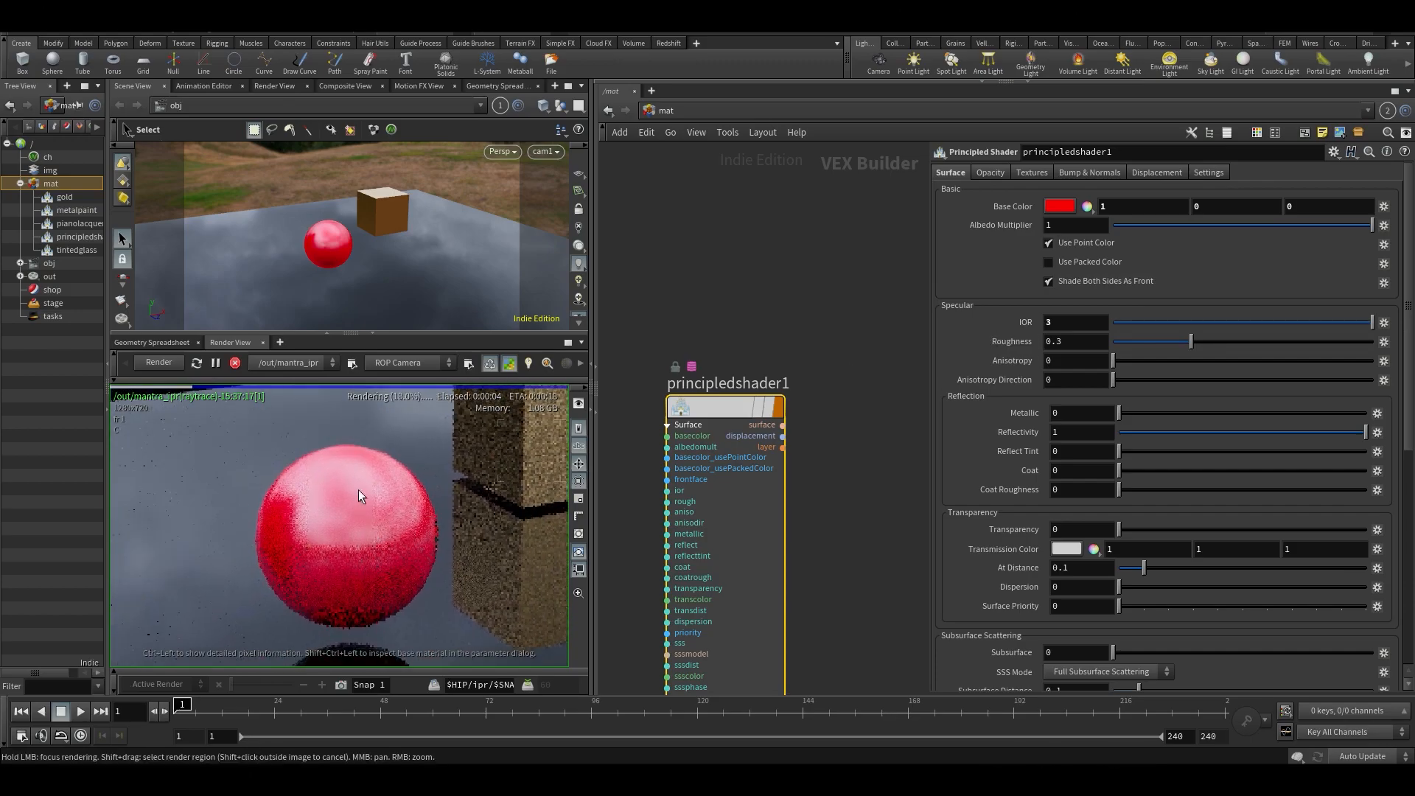
double_click(1087, 323)
text(8)
key(Return)
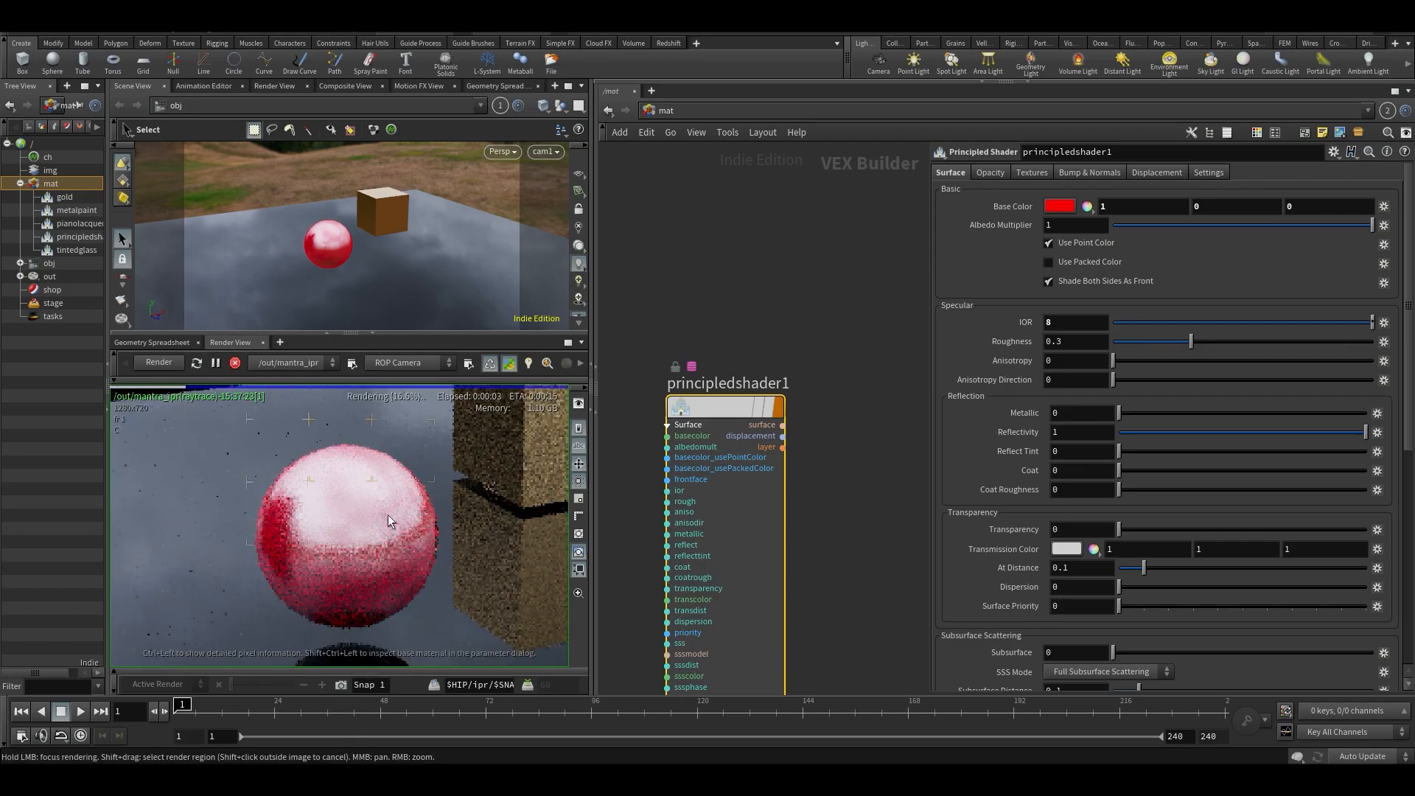
- Switch to the browser and examine the IOR values of common and alphabetically listed materials on the pixelandpoly.com page
key(alt+Tab)
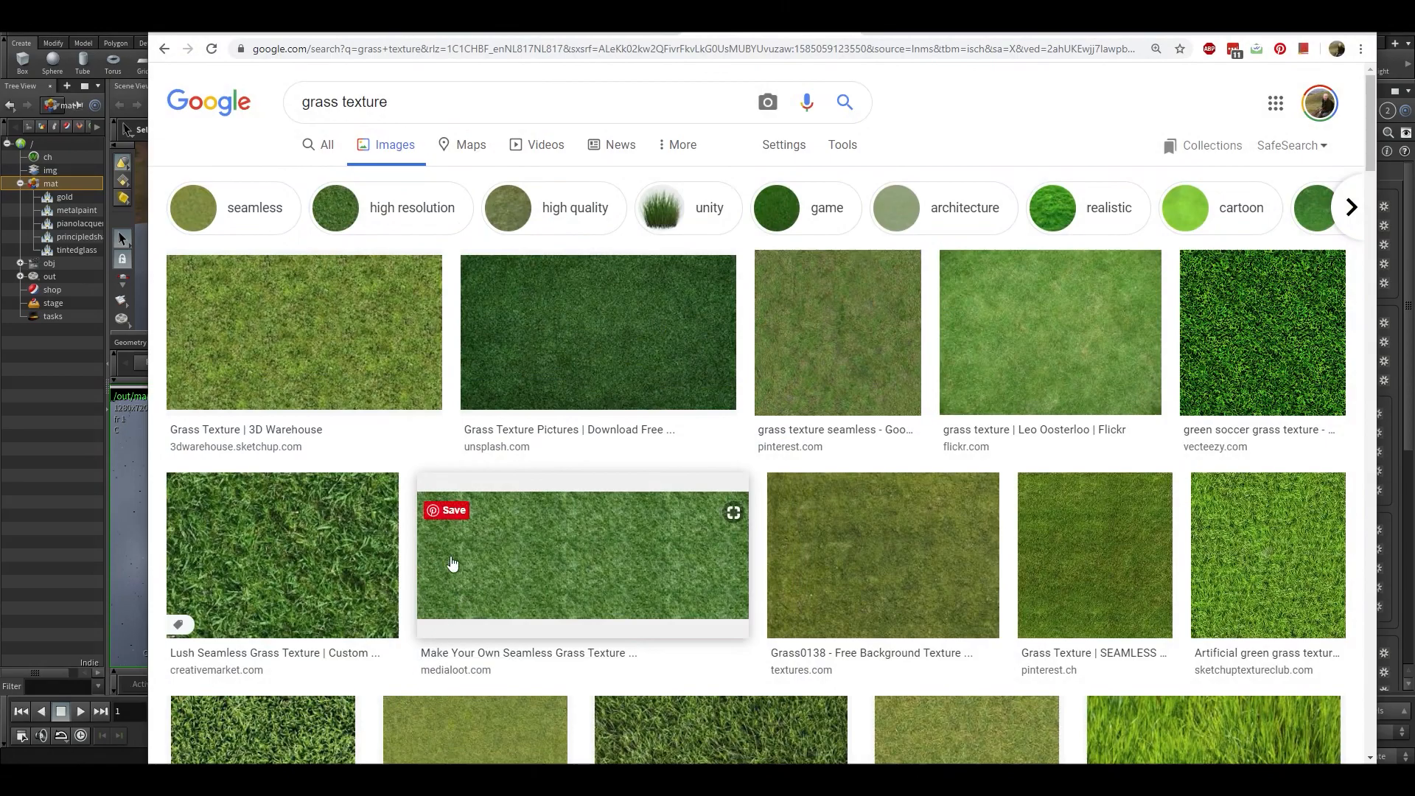
click(881, 30)
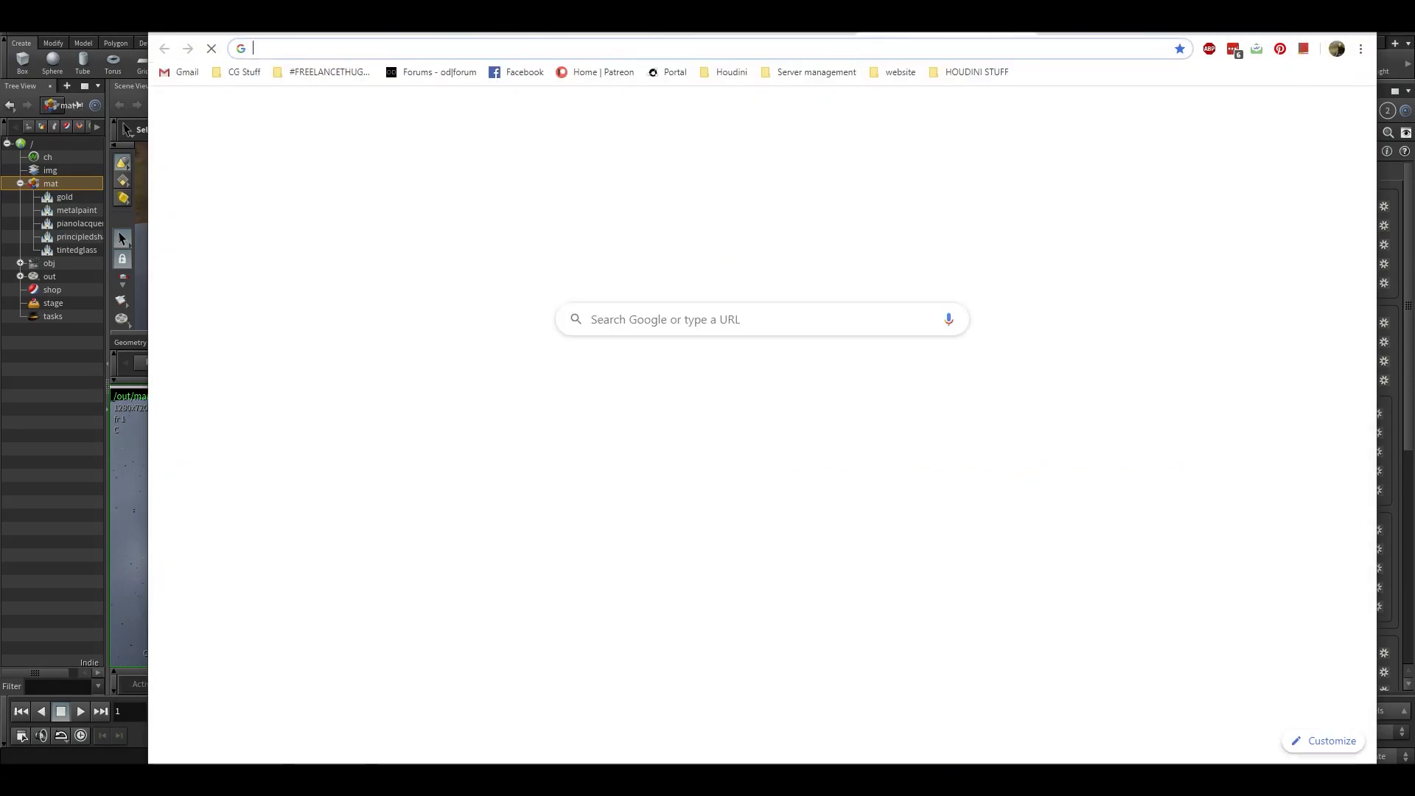
click(648, 31)
scroll(565, 367, up, 5)
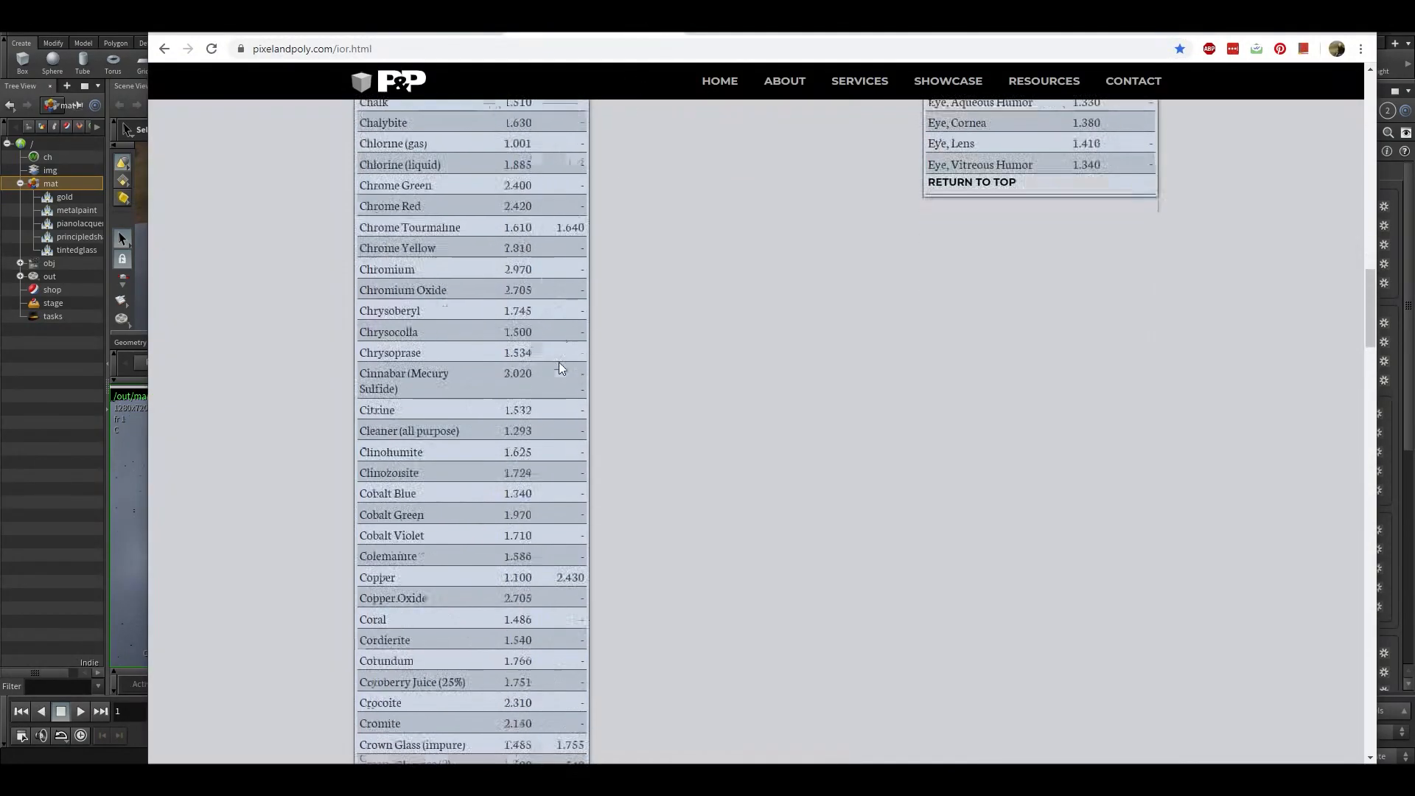
scroll(563, 373, down, 20)
scroll(571, 406, up, 20)
scroll(583, 423, up, 20)
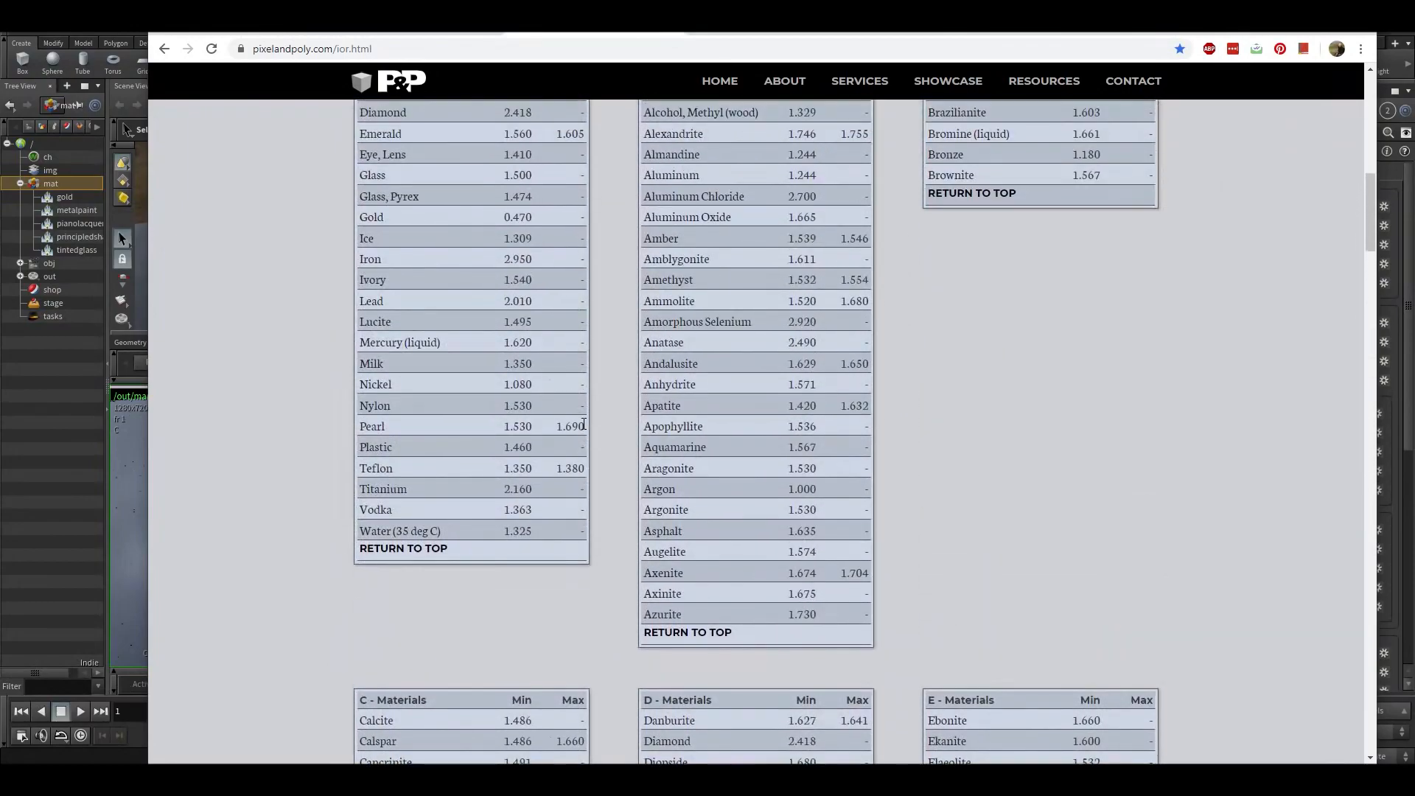
scroll(702, 556, down, 6)
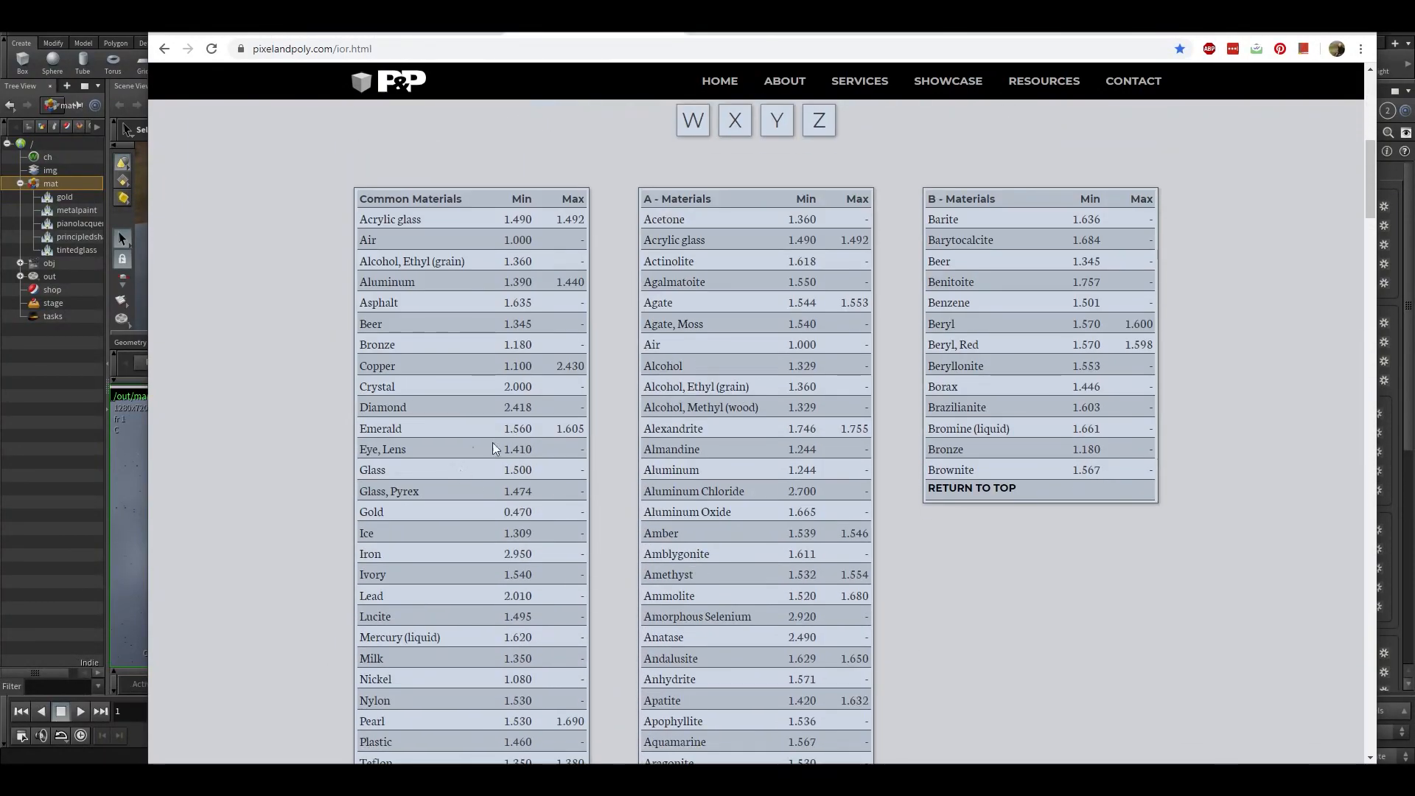
scroll(848, 516, down, 20)
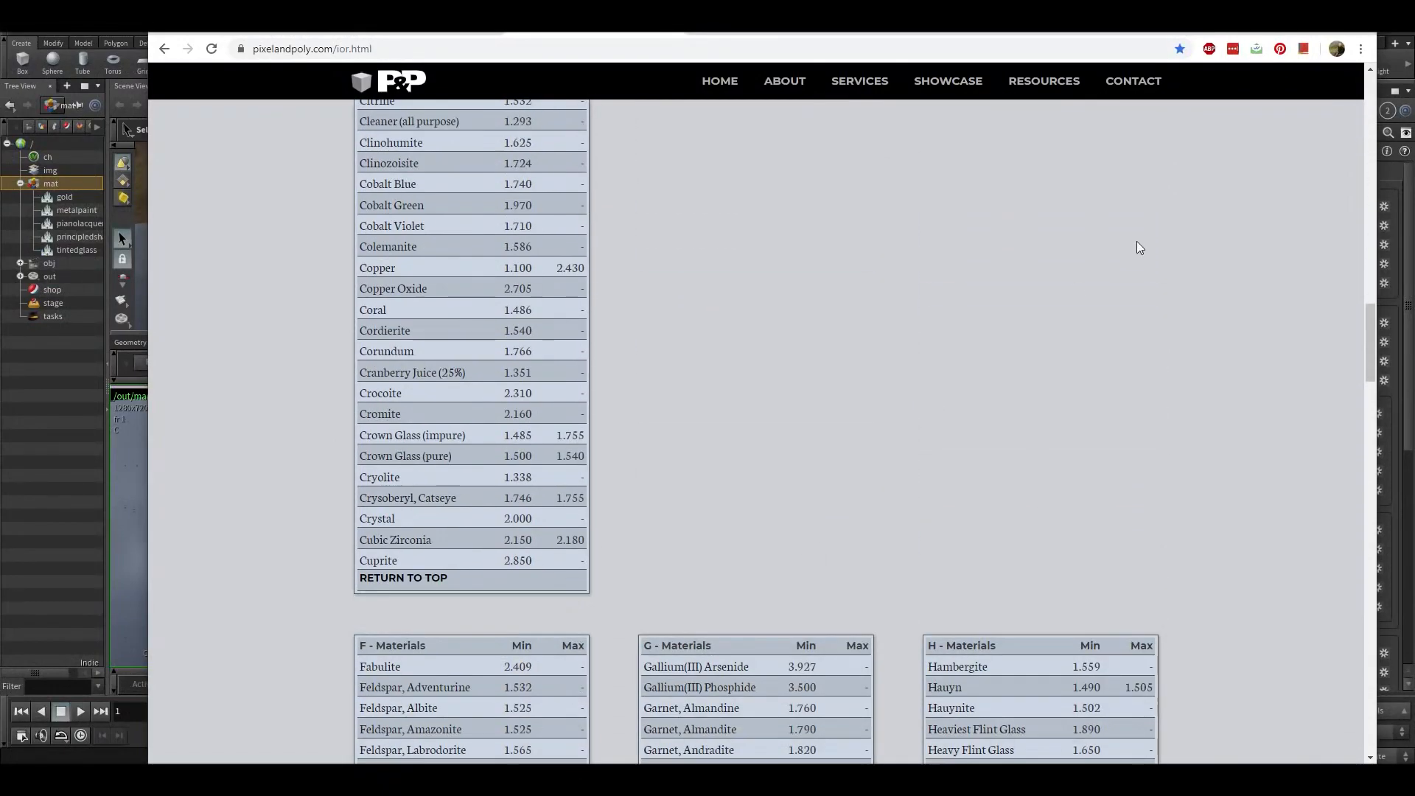
- Switch back to Houdini and set the principled shader's IOR to 2.517
key(alt+Tab)
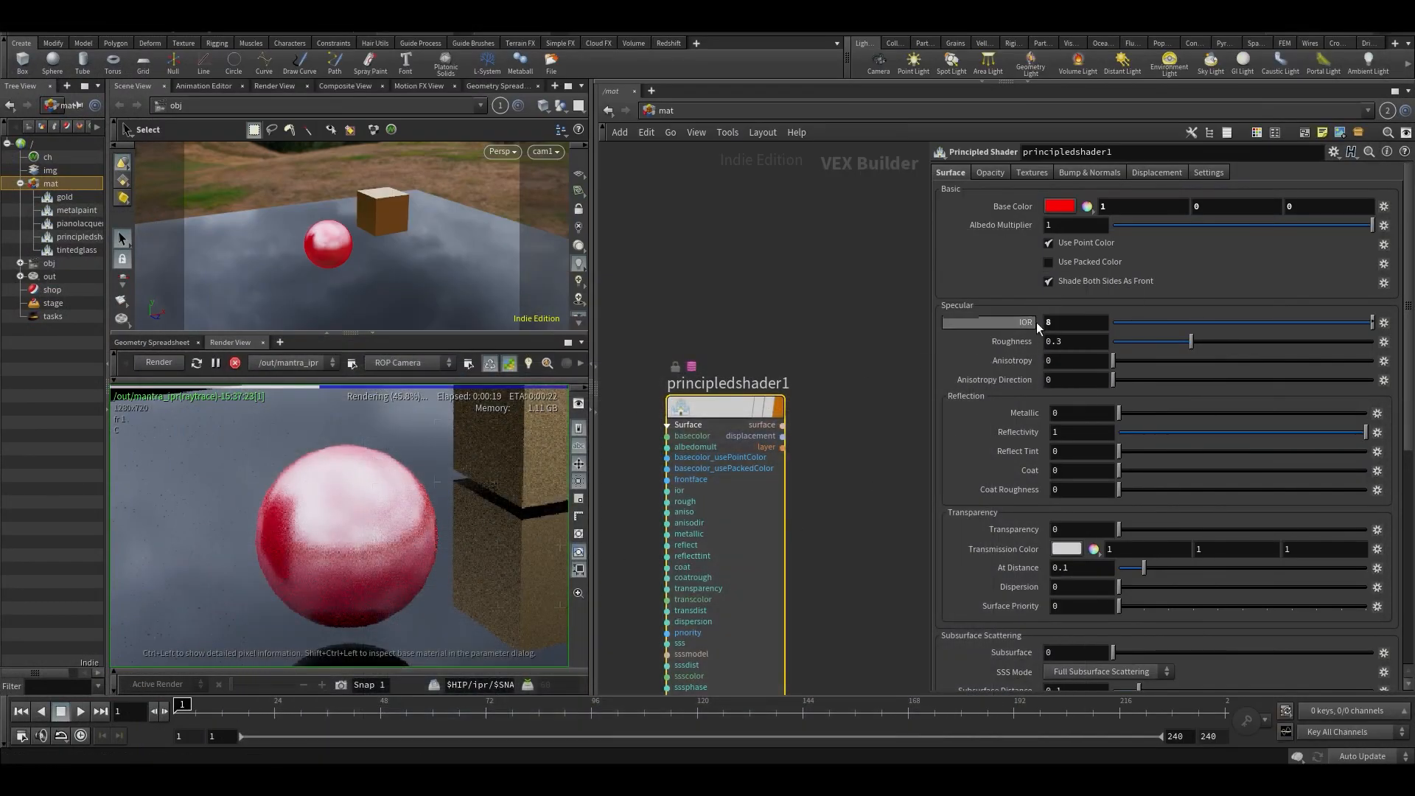
drag(1241, 318, 1330, 323)
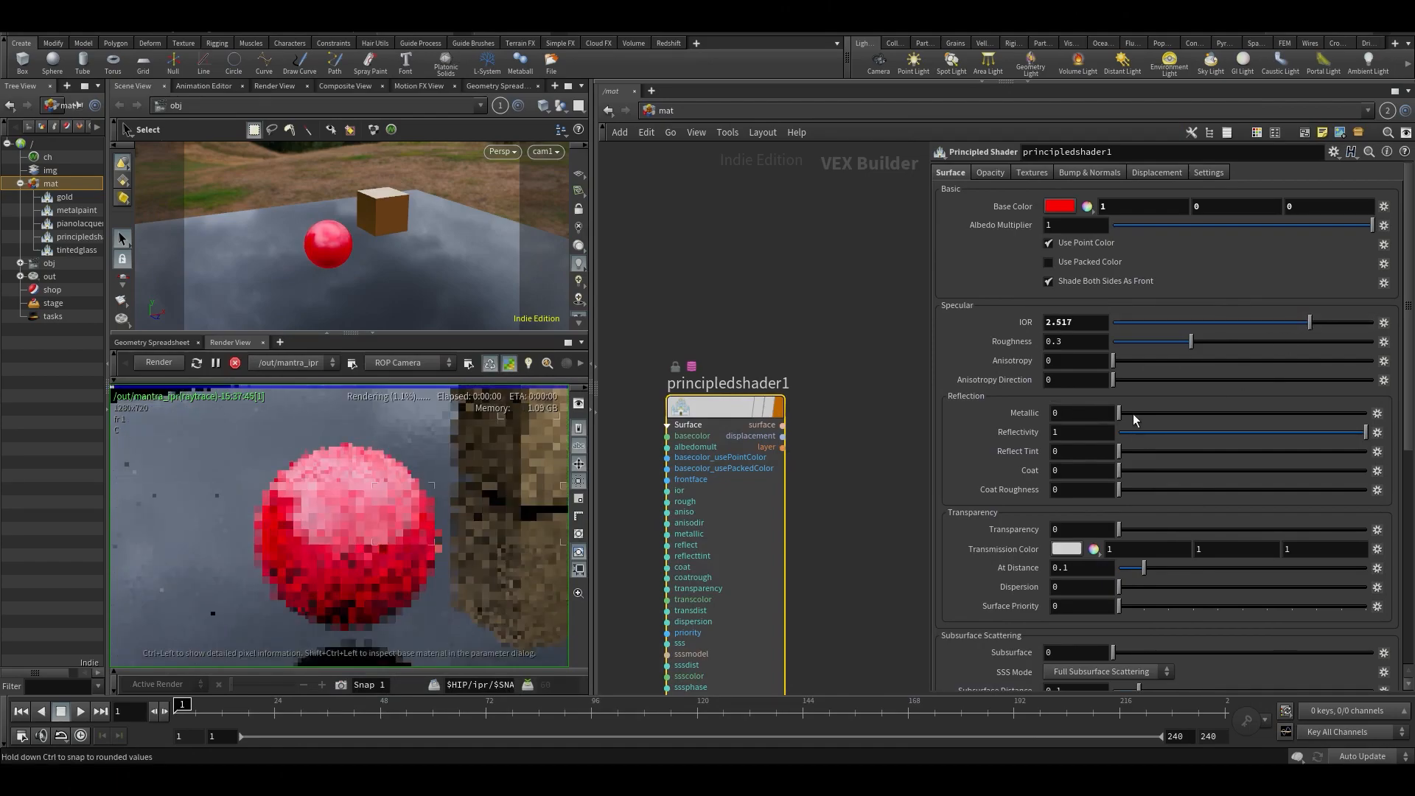
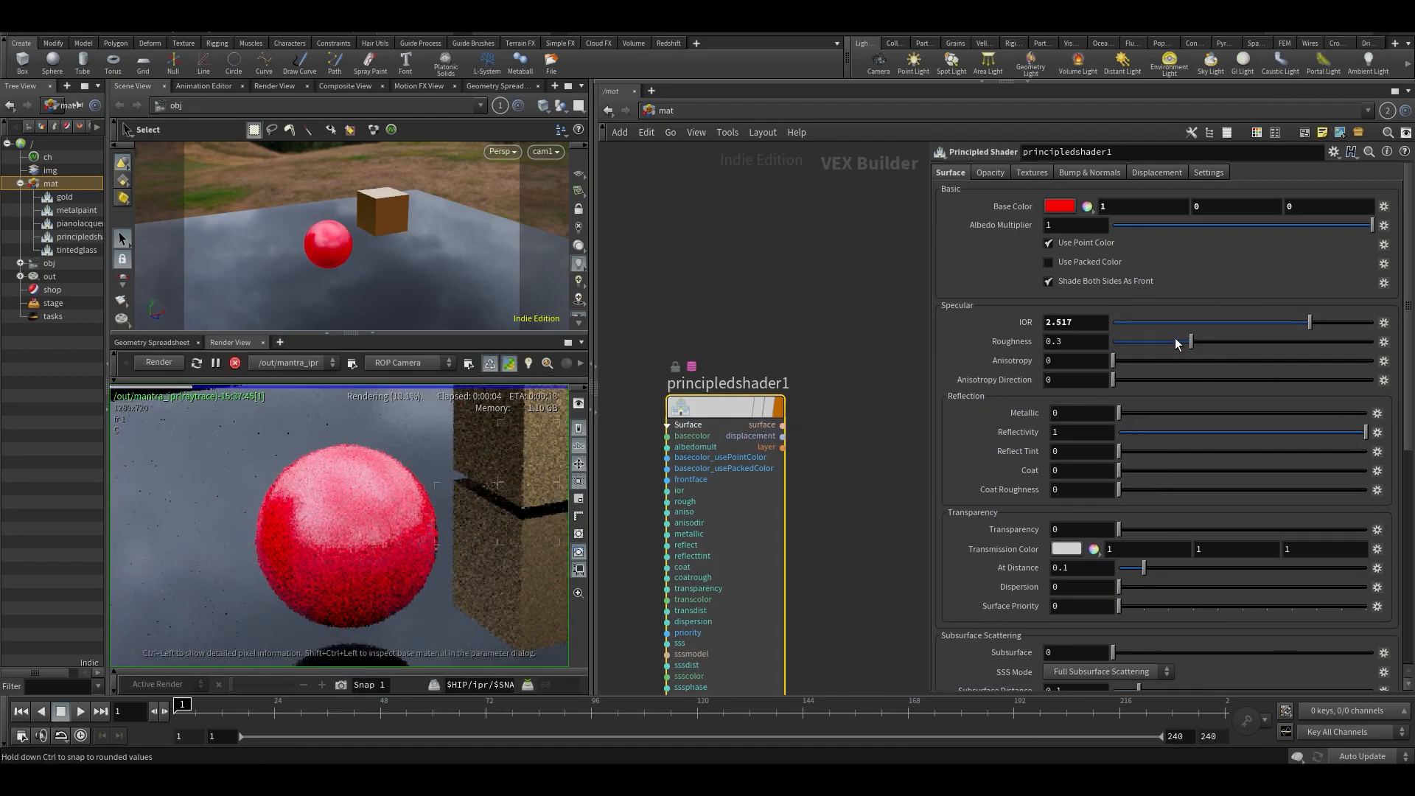
- Try the principled shader with an IOR of 1 and Metallic at 1, inspecting the sphere closely in the render
drag(1144, 326, 1102, 331)
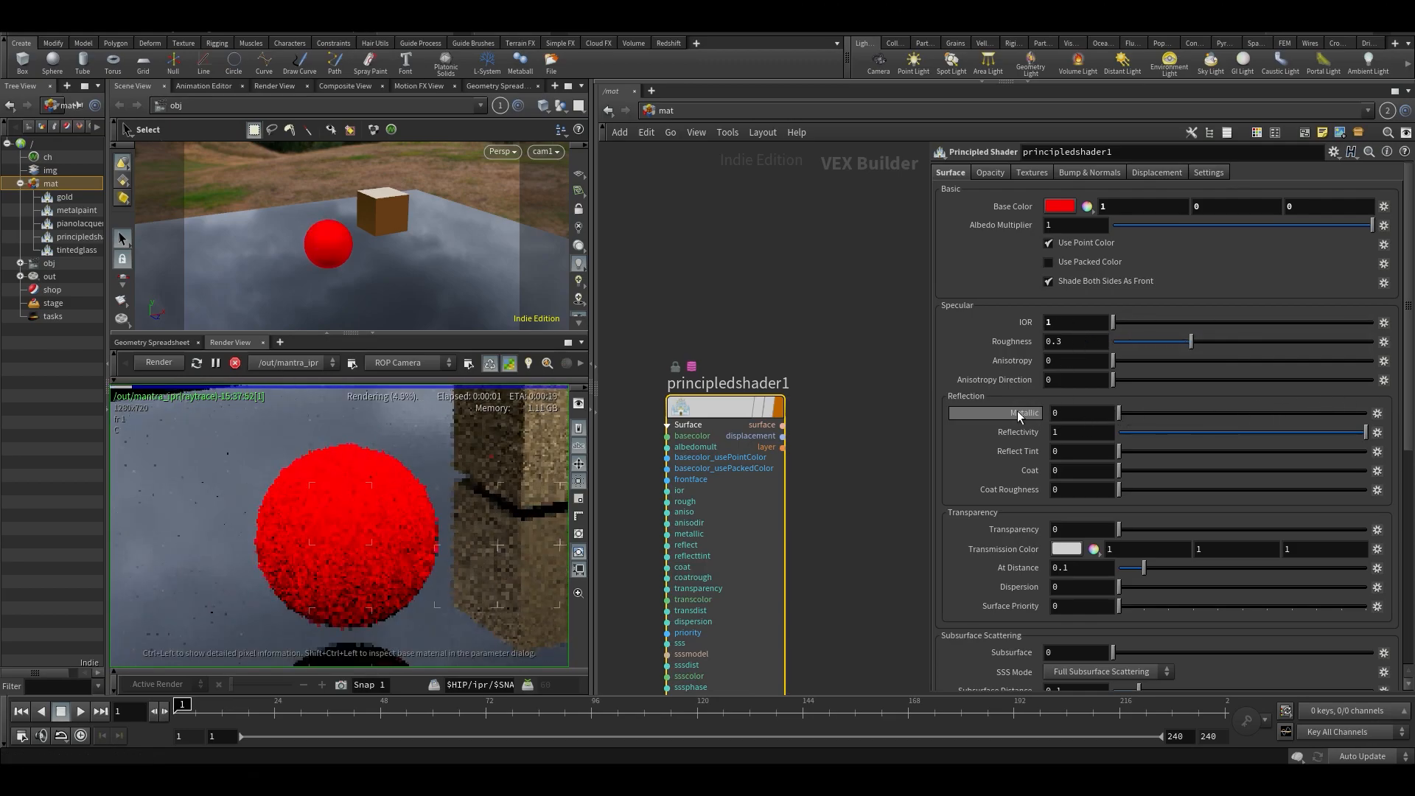
drag(1120, 414, 1369, 436)
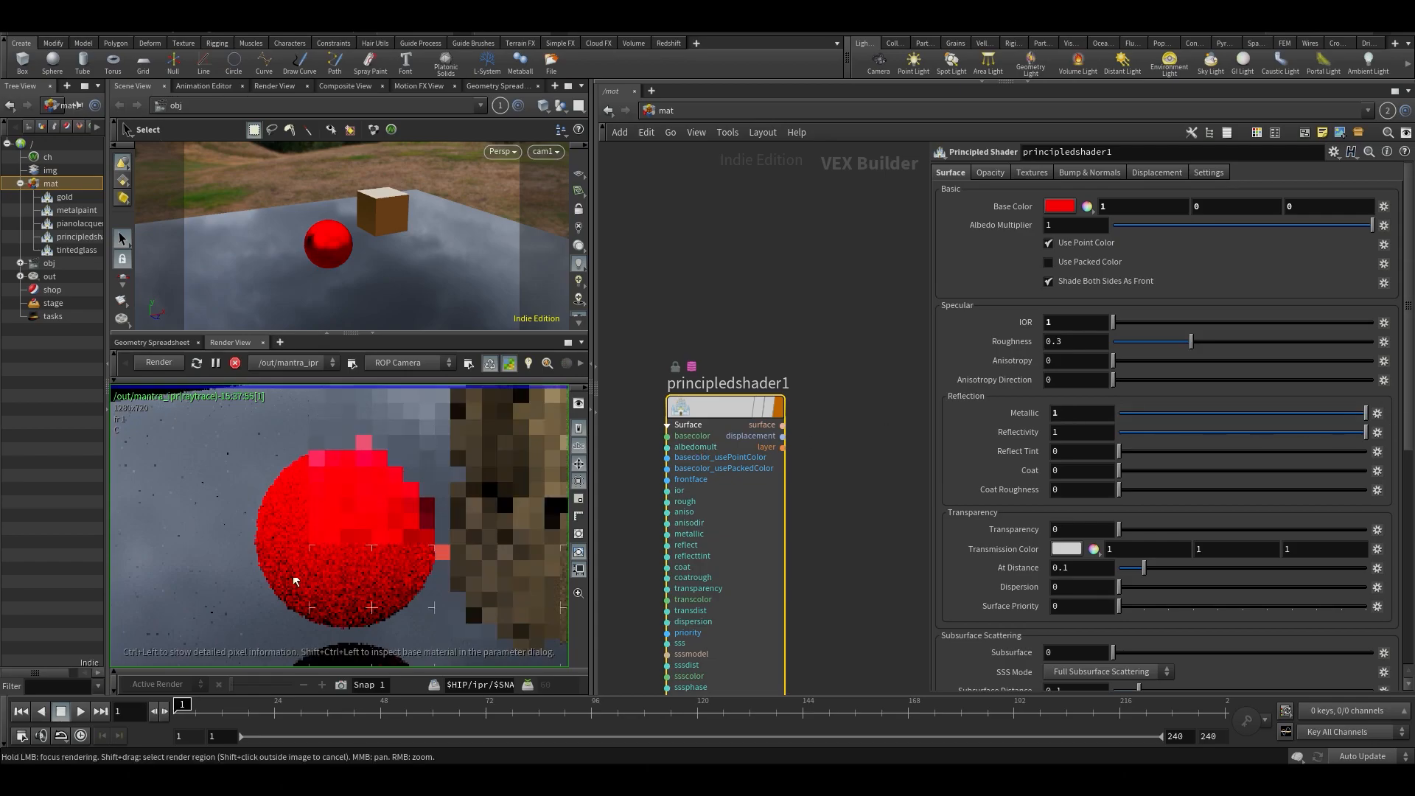
middle_drag(388, 581, 519, 517)
scroll(522, 516, up, 3)
middle_drag(461, 479, 330, 538)
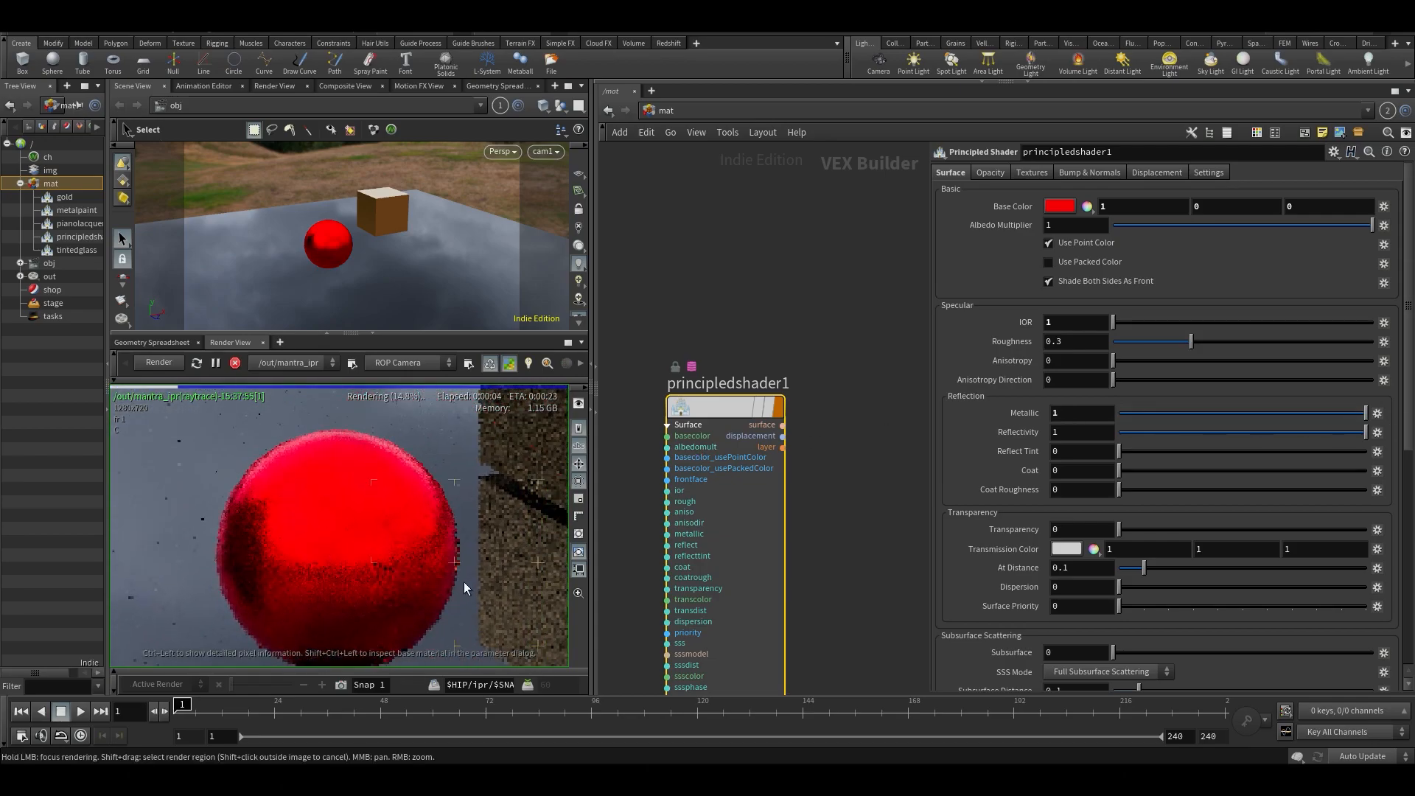
- Raise Reflectivity to 5.3, try Coat at 1 with Coat Roughness at 0.382, and undo the coat and metallic changes
middle_drag(1065, 429, 1127, 431)
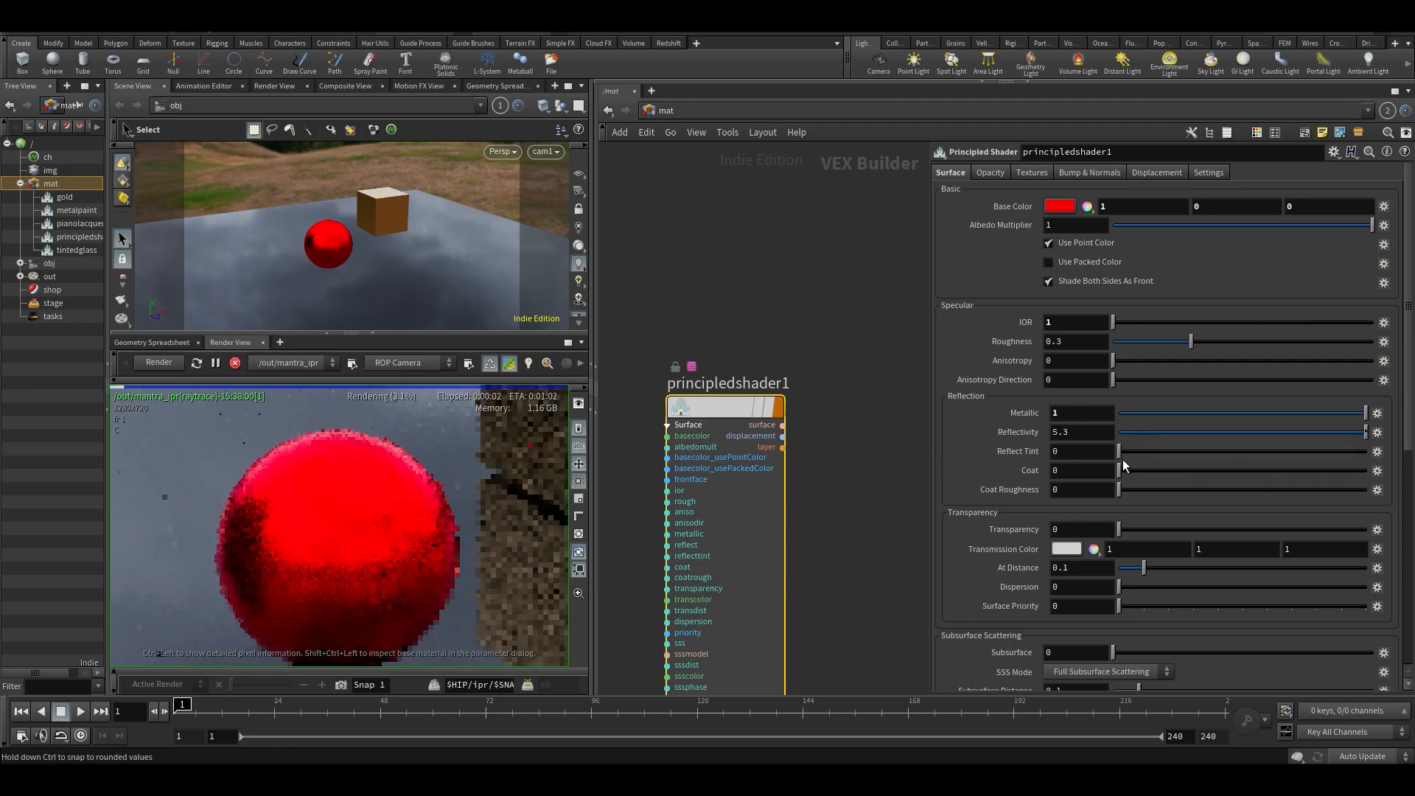
drag(1120, 490, 1368, 473)
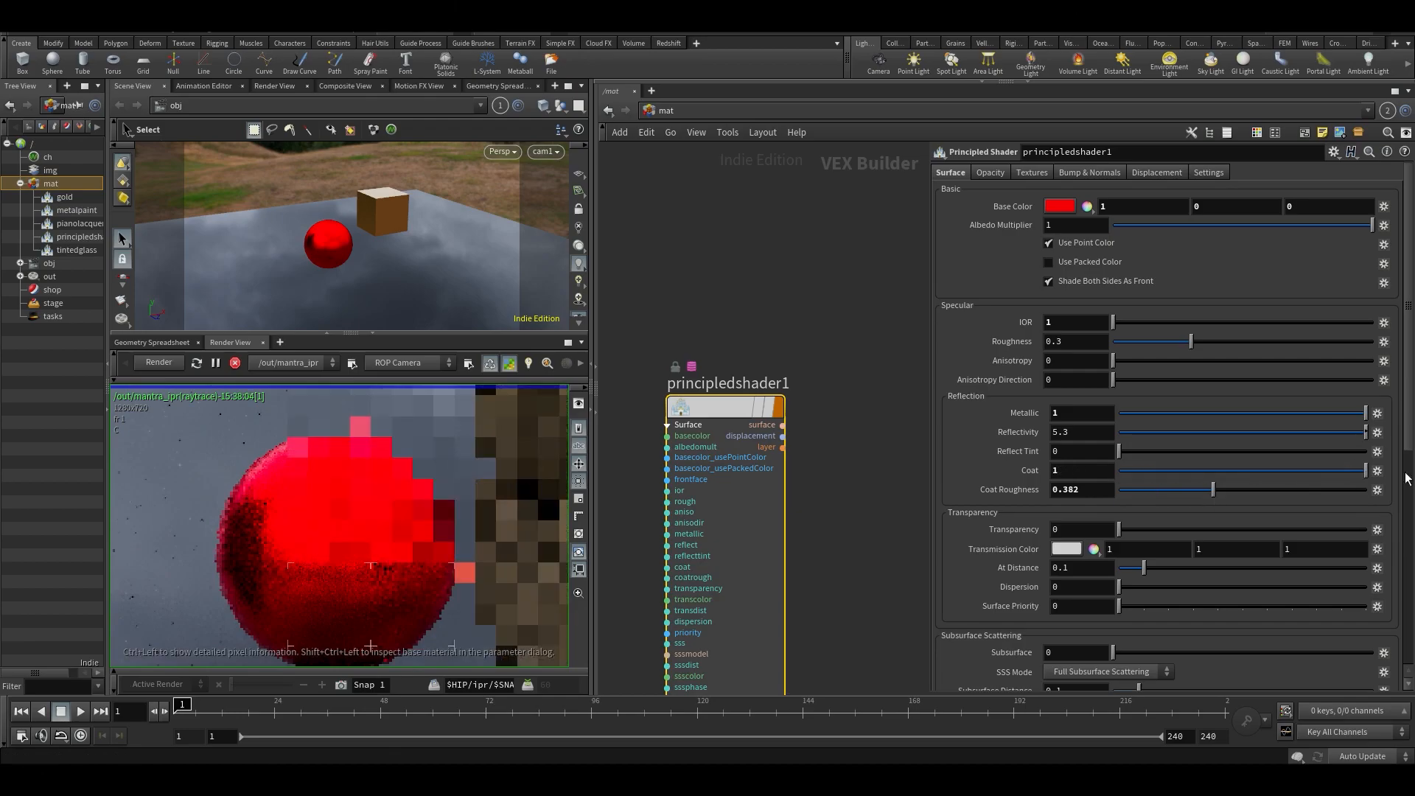
key(ctrl+z)
key(ctrl+z)
key(ctrl+z)
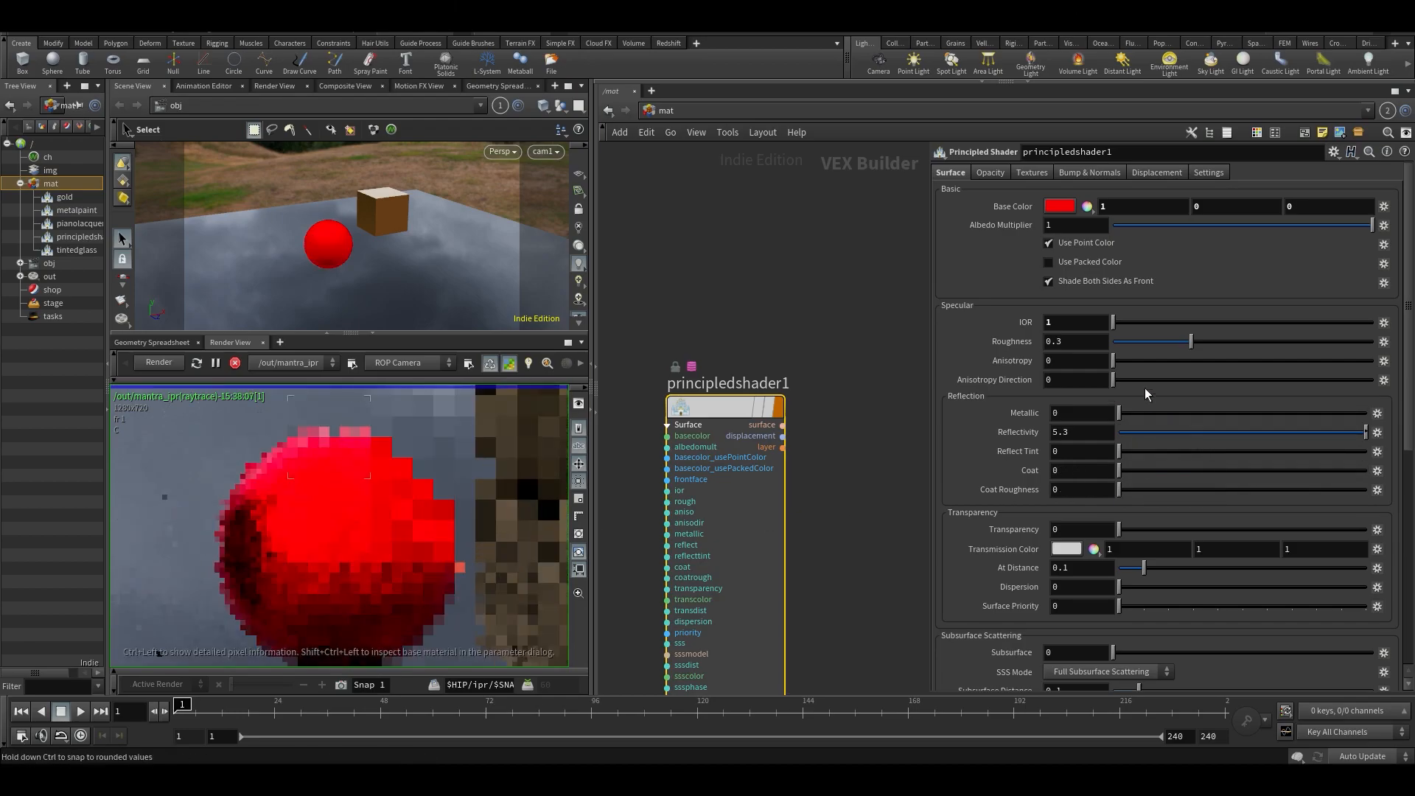
- Try an IOR of 2.602 with Transparency at 1 on the principled shader and inspect the rendered sphere up close
drag(1115, 323, 1309, 322)
click(1321, 322)
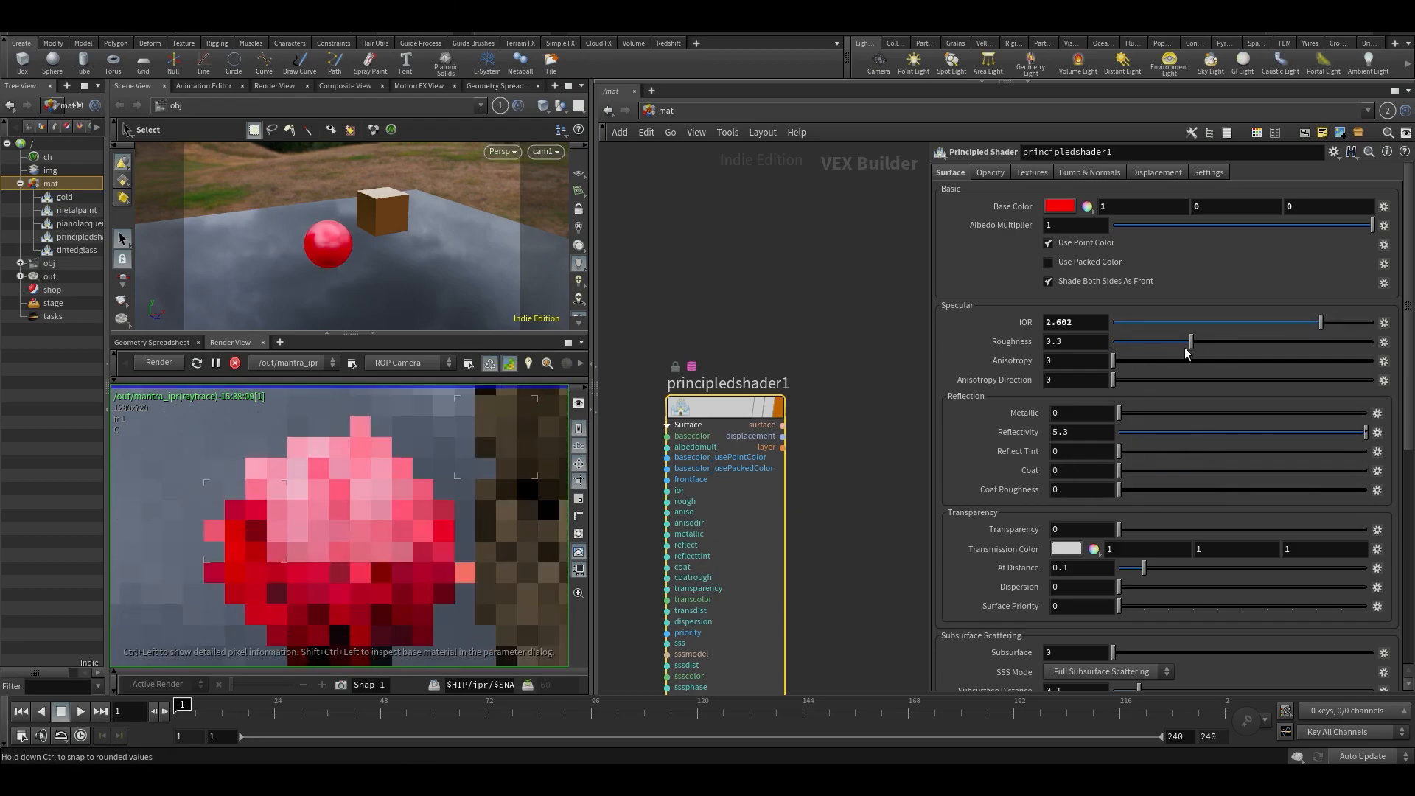
scroll(1191, 392, down, 2)
scroll(1191, 392, down, 1)
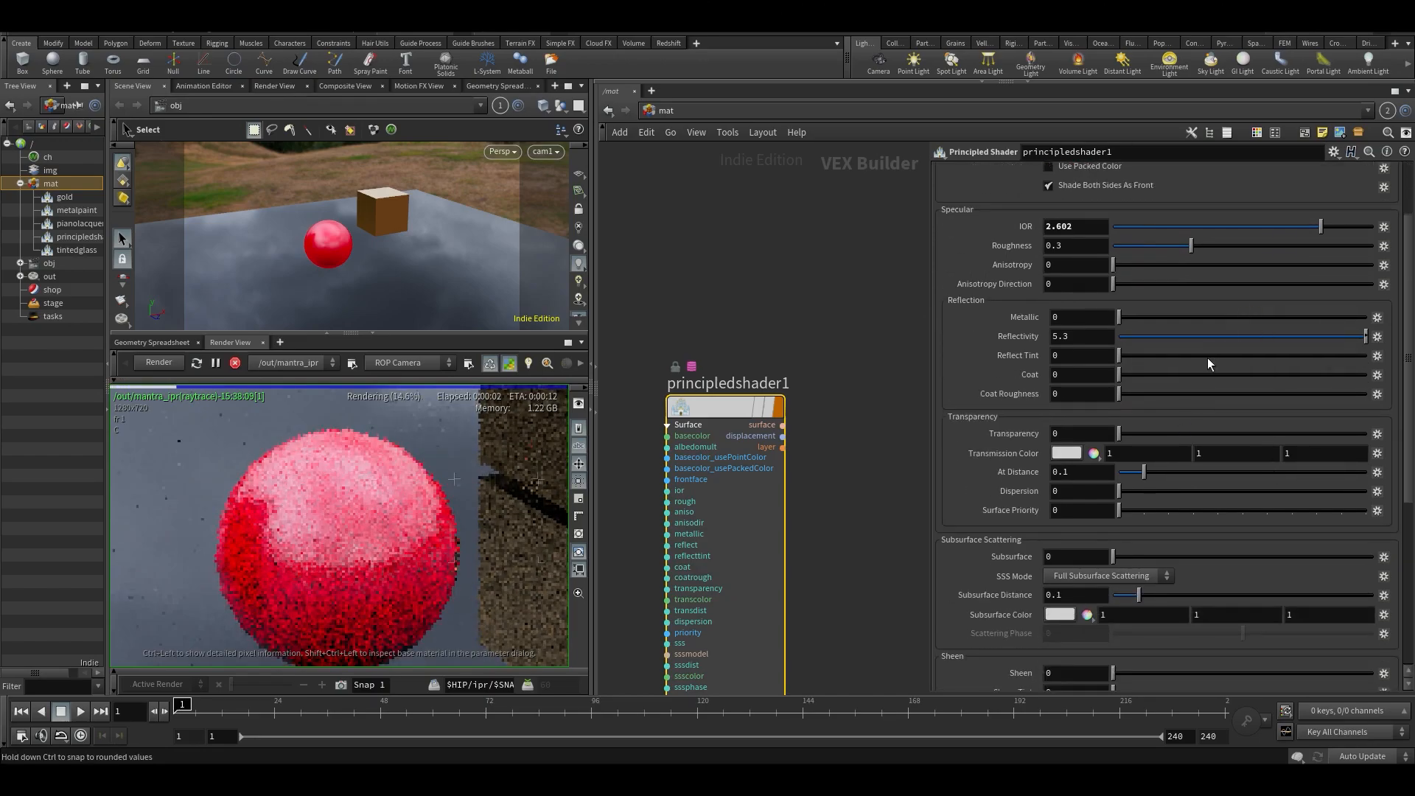
drag(1125, 436, 1368, 435)
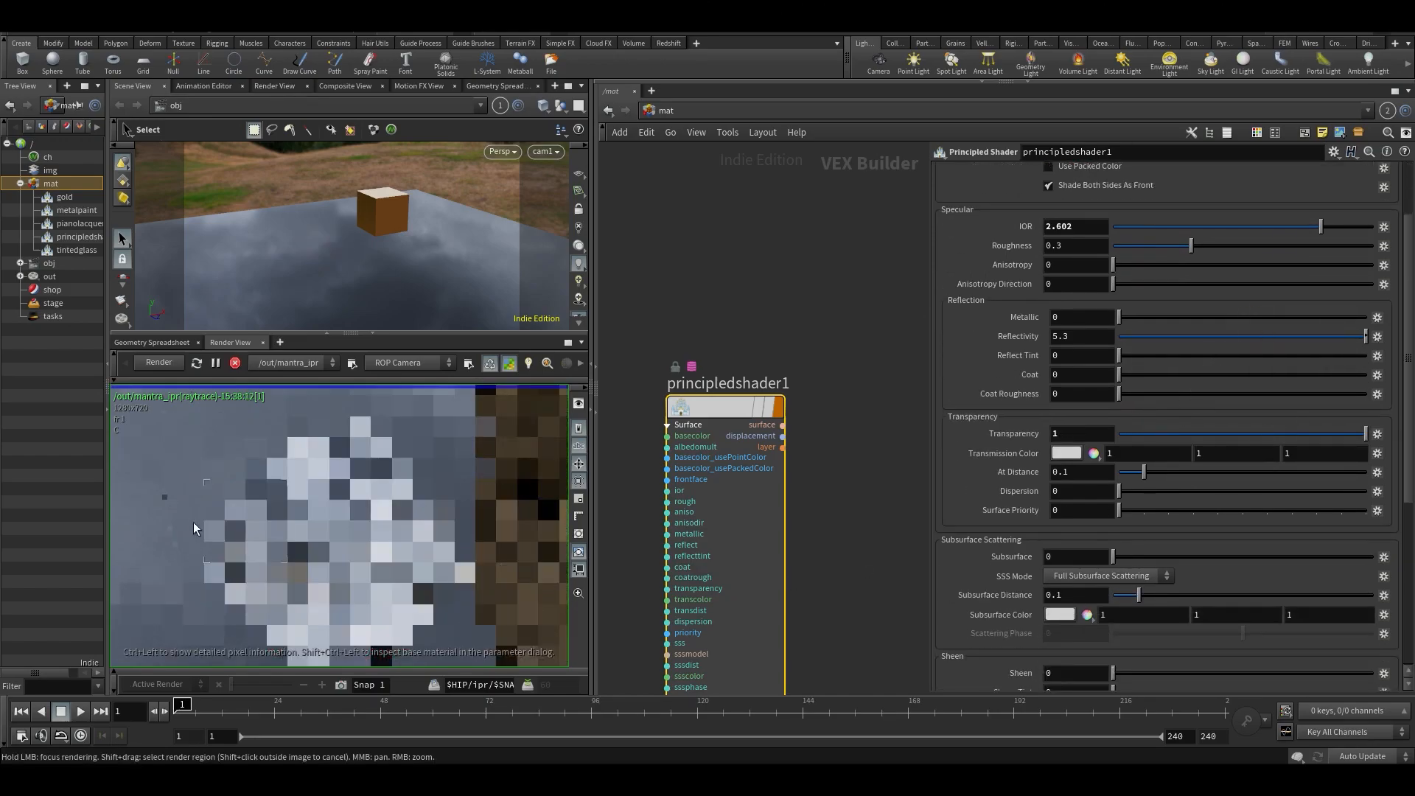
scroll(1077, 286, up, 4)
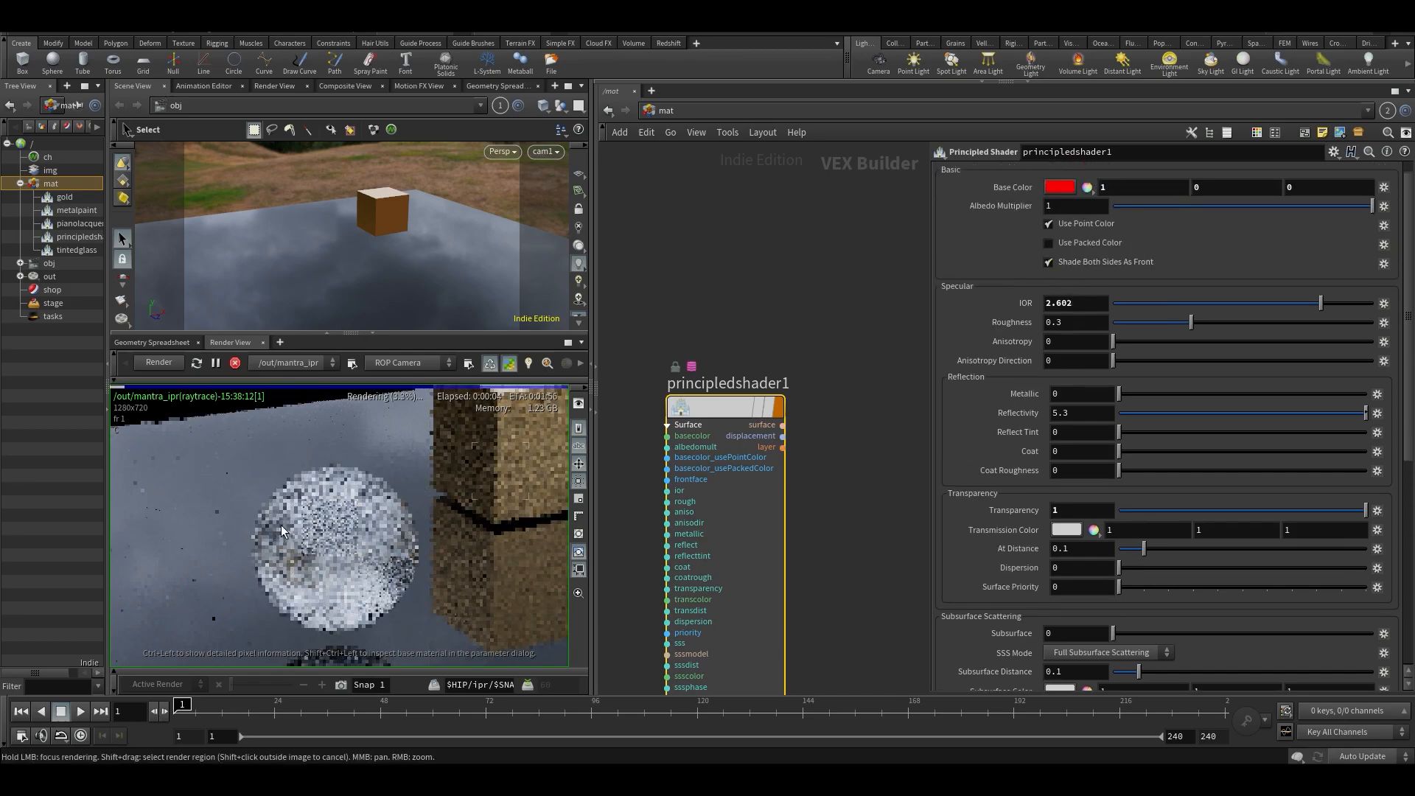
scroll(282, 529, up, 3)
middle_drag(387, 592, 354, 526)
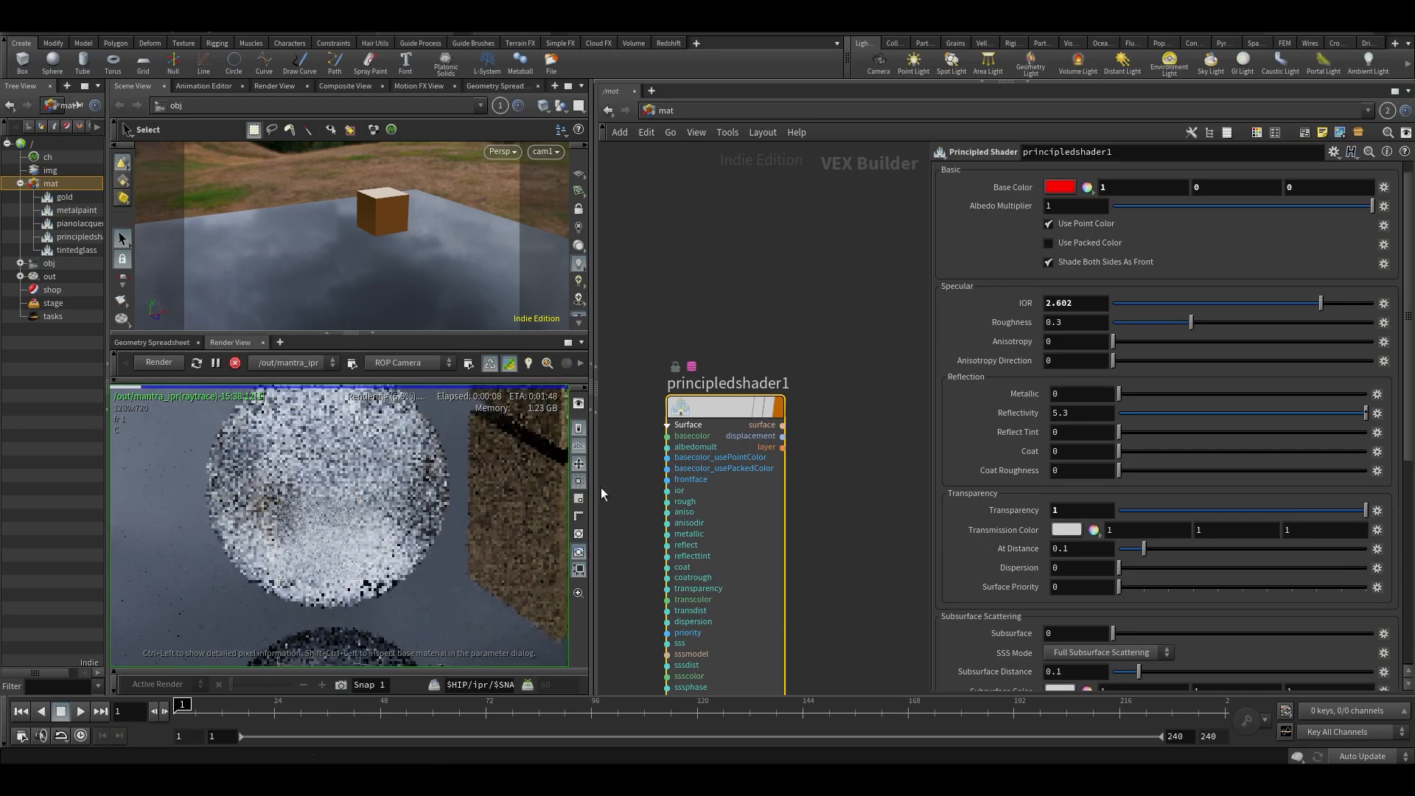
- Try the transparent sphere's IOR at 1.676 and at 1.5
drag(1281, 299, 1200, 309)
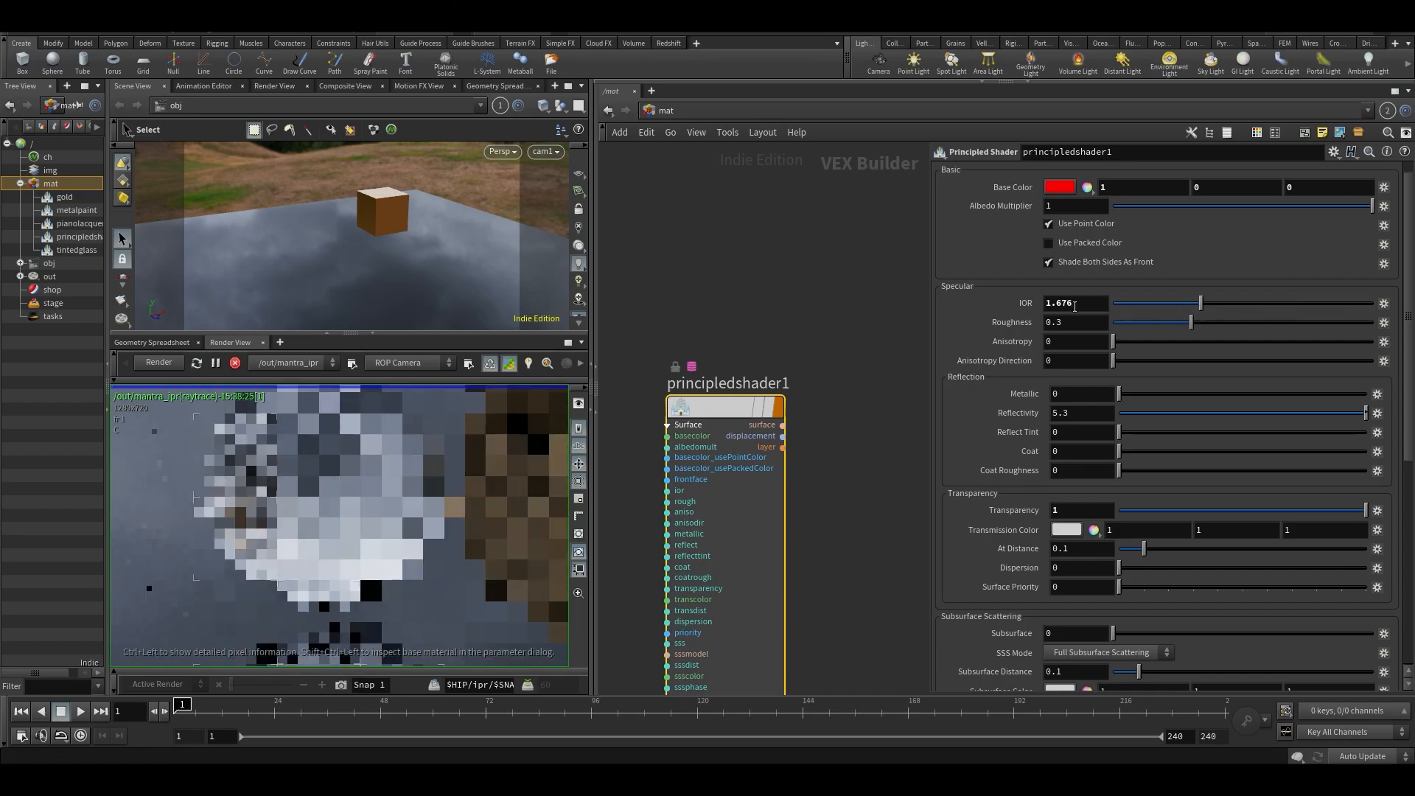
drag(1078, 304, 719, 258)
text(1.5)
key(Return)
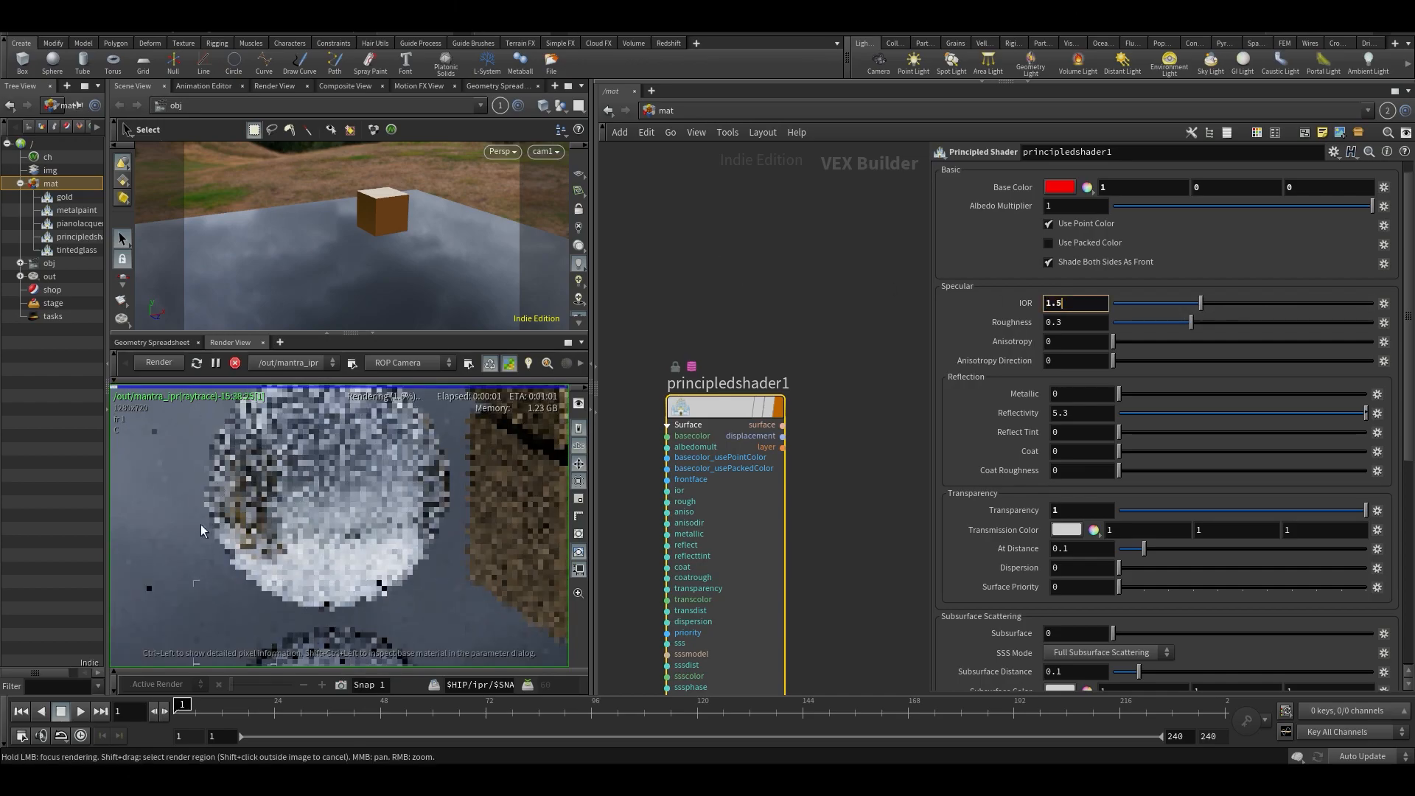
- Switch to the browser, search the pixelandpoly.com IOR page for water, copy its IOR value, and return to Houdini
click(369, 780)
scroll(477, 464, up, 3)
key(ctrl+f)
text(water)
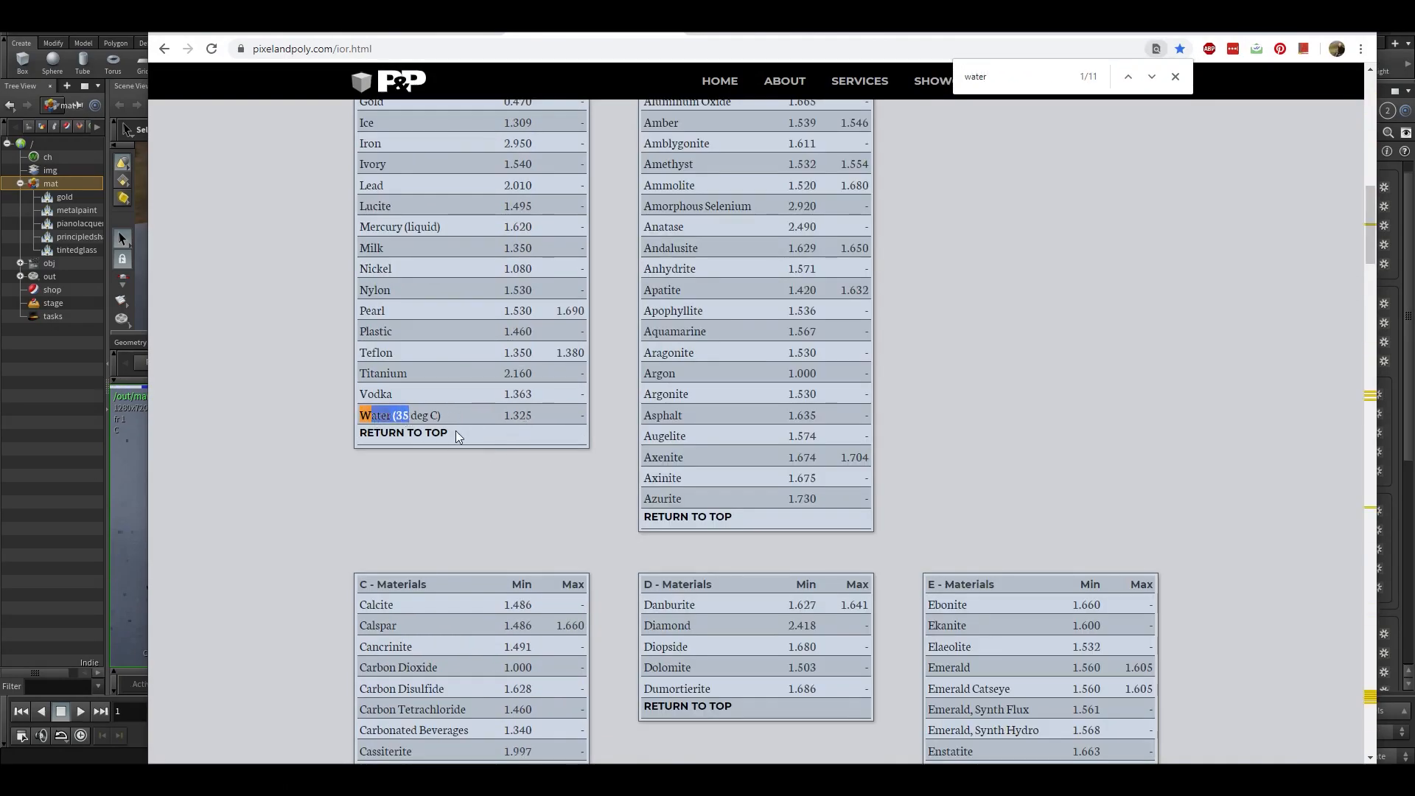
drag(808, 518, 839, 457)
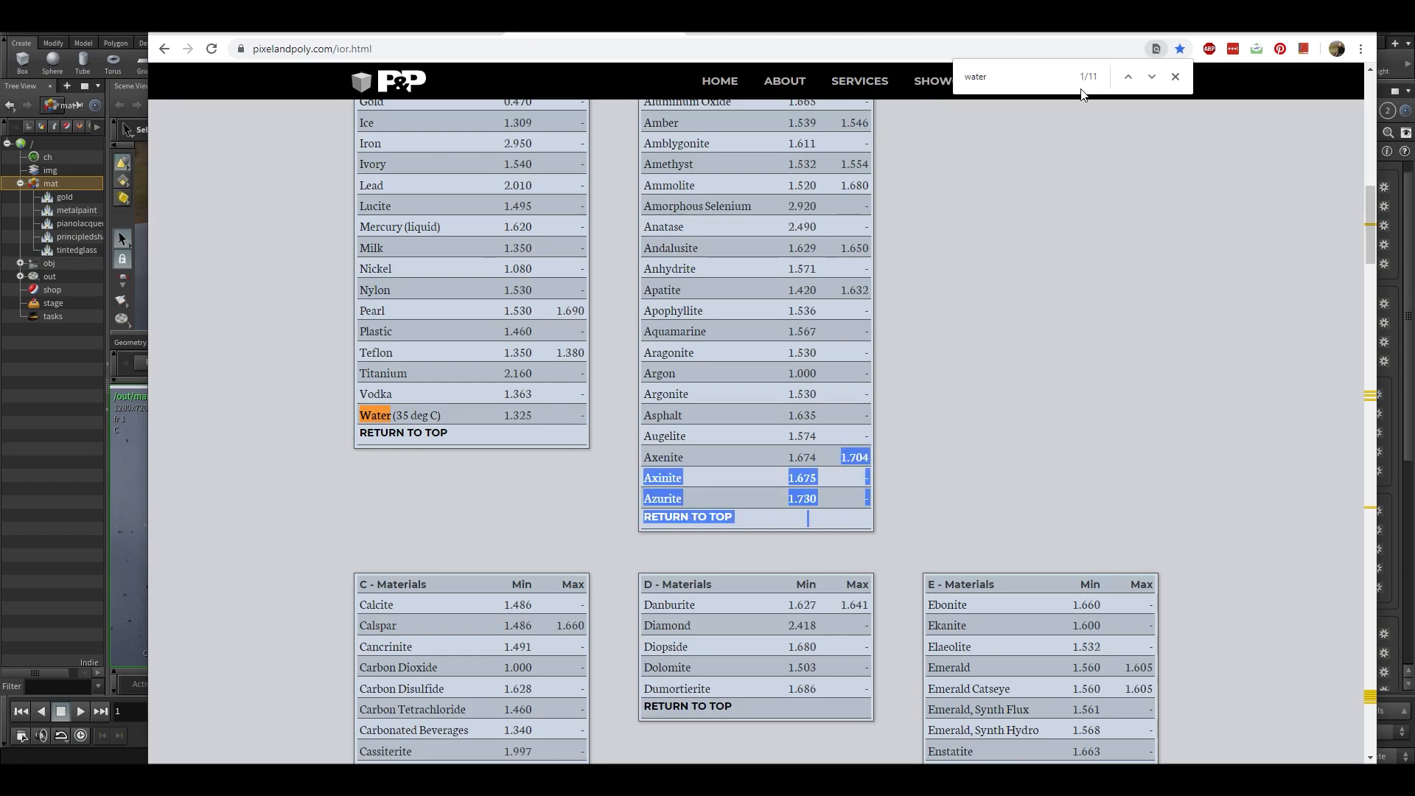
click(1175, 79)
key(alt+Tab)
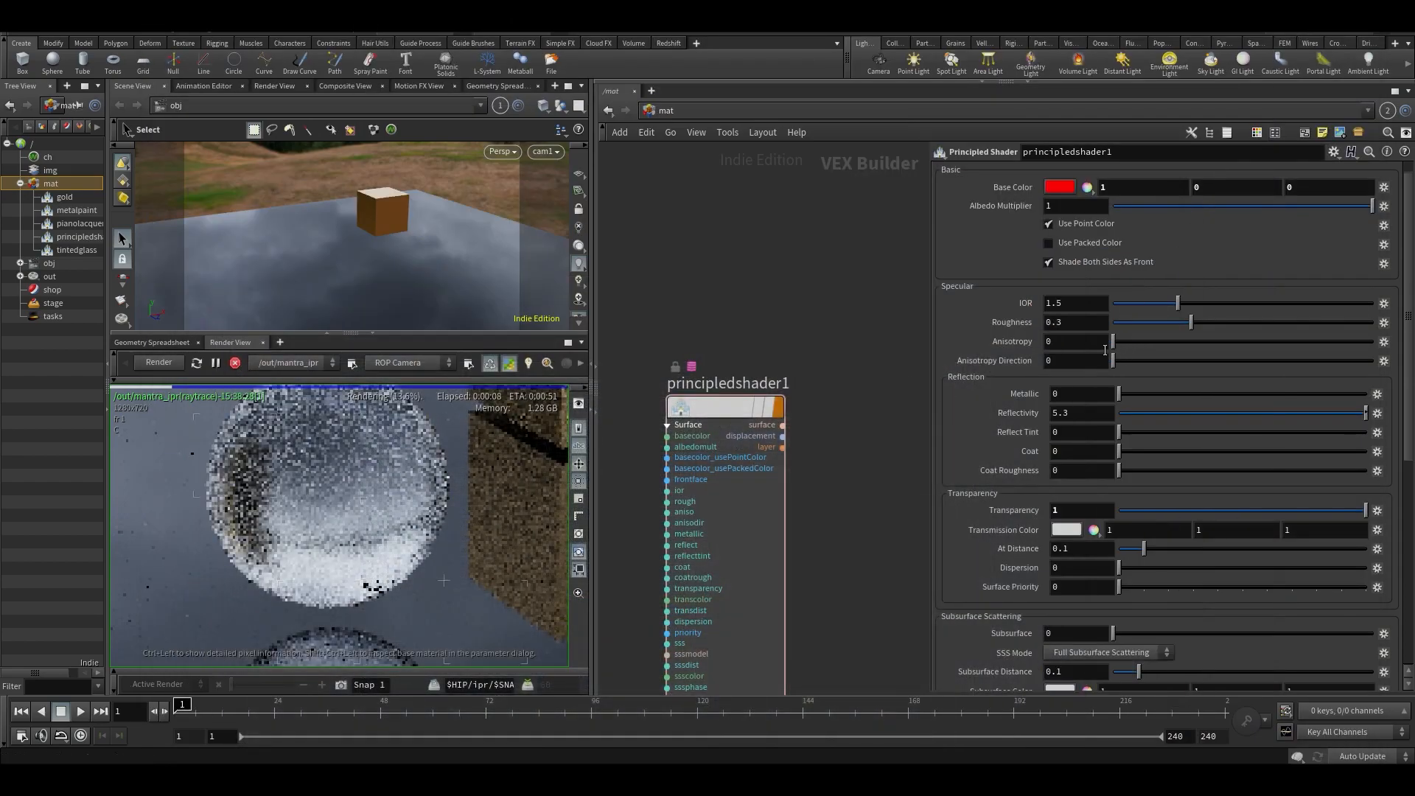
- Set the principled shader's IOR to water's value of 1.325
click(1066, 307)
text(1.325)
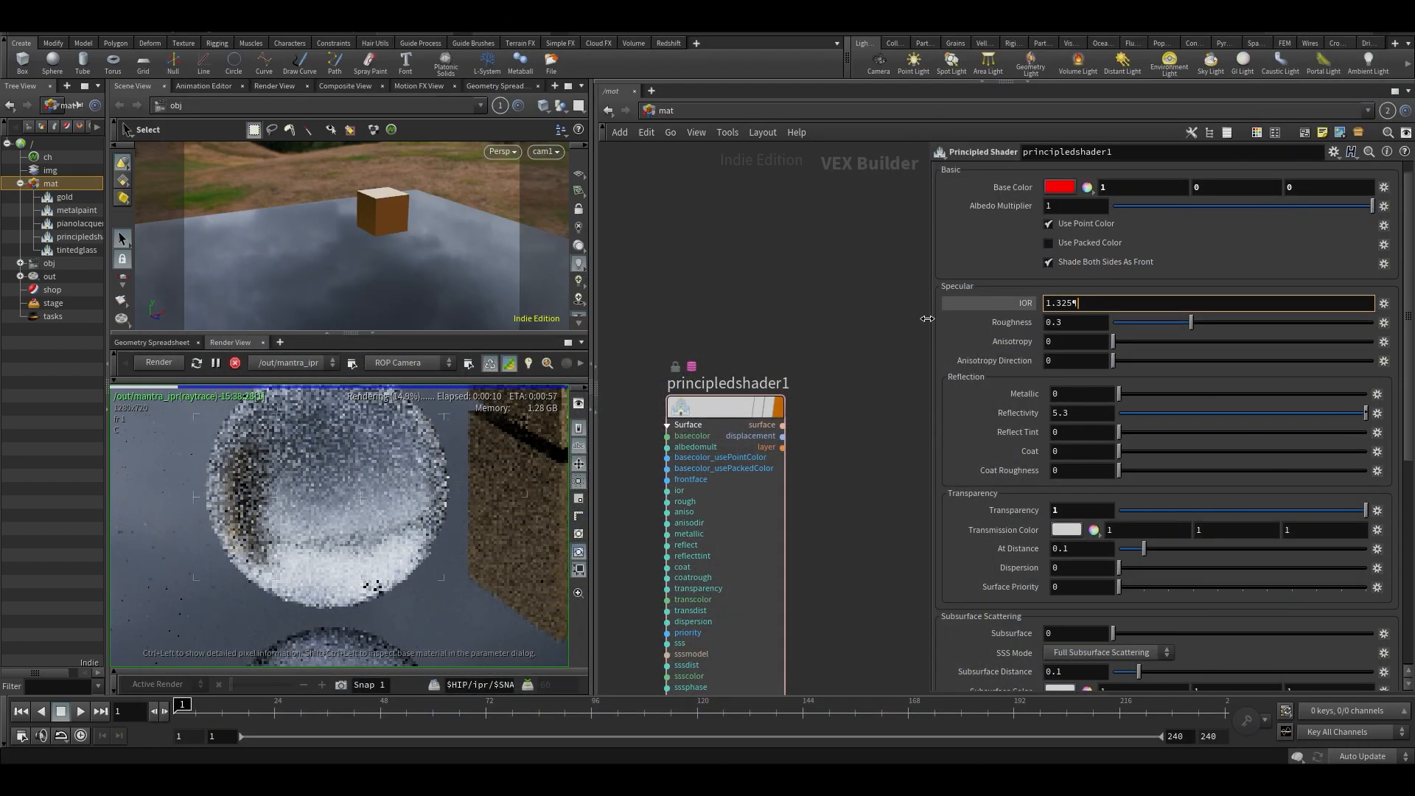
key(Return)
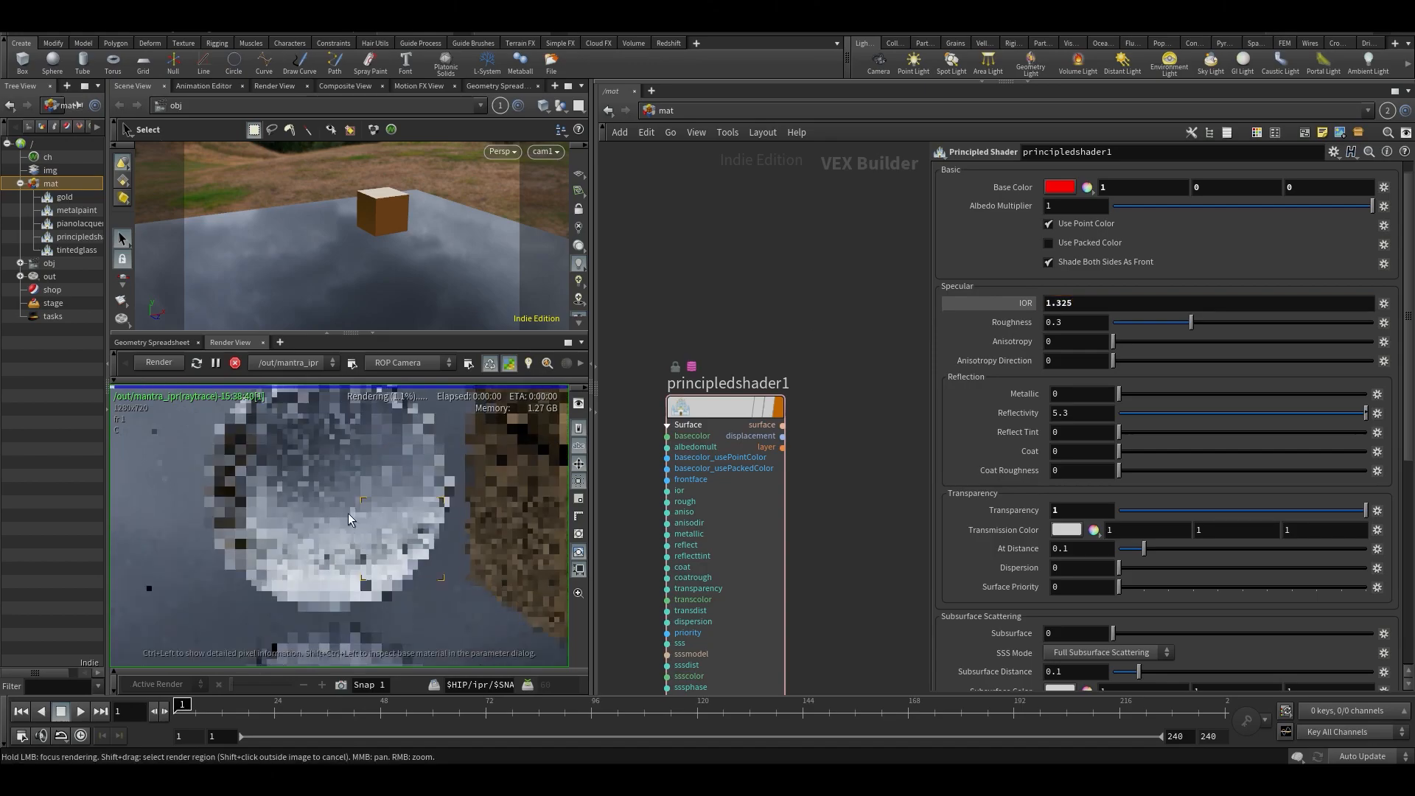
- Compare the transparent sphere's render at roughness 0 and 0.599, ending with Roughness at 0
scroll(311, 514, down, 2)
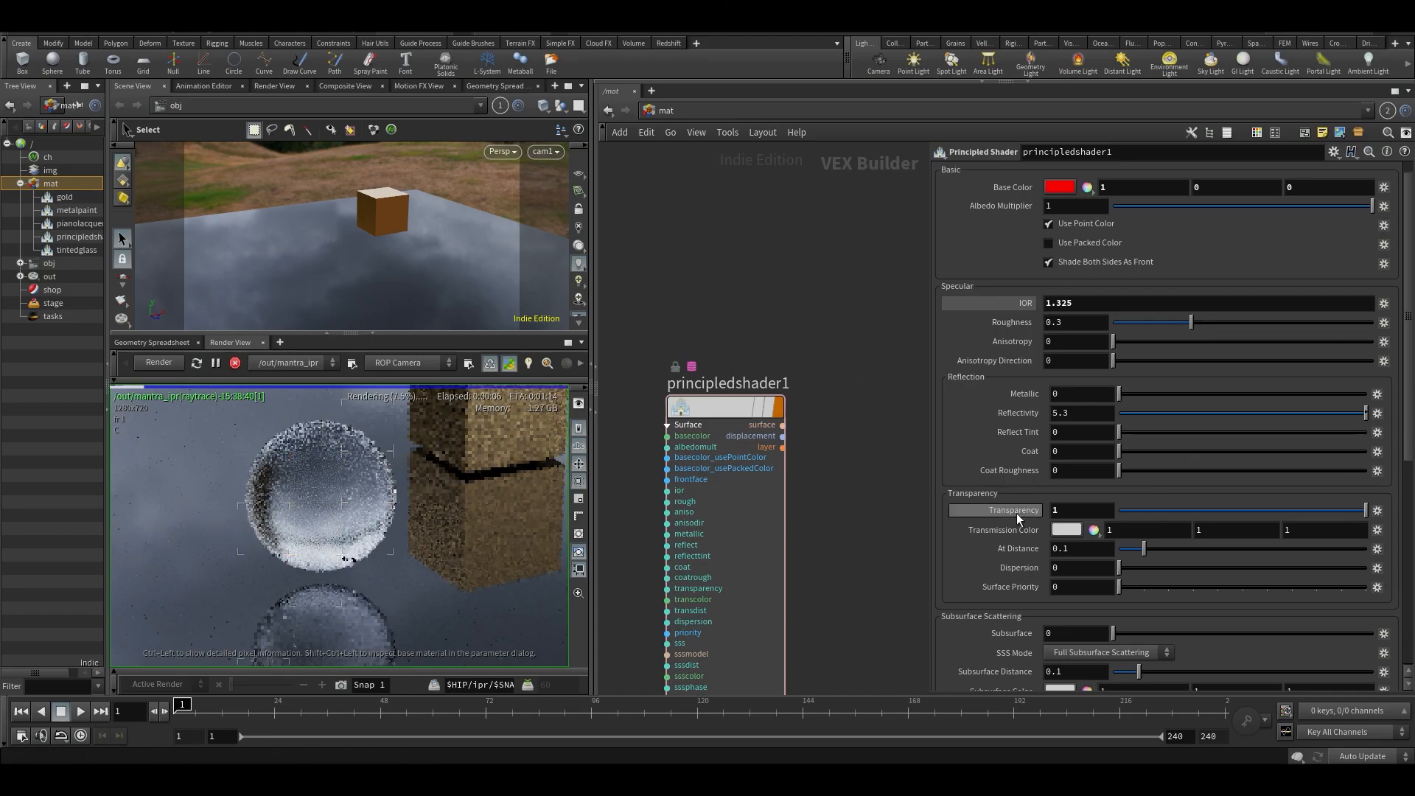
drag(1105, 325, 1069, 325)
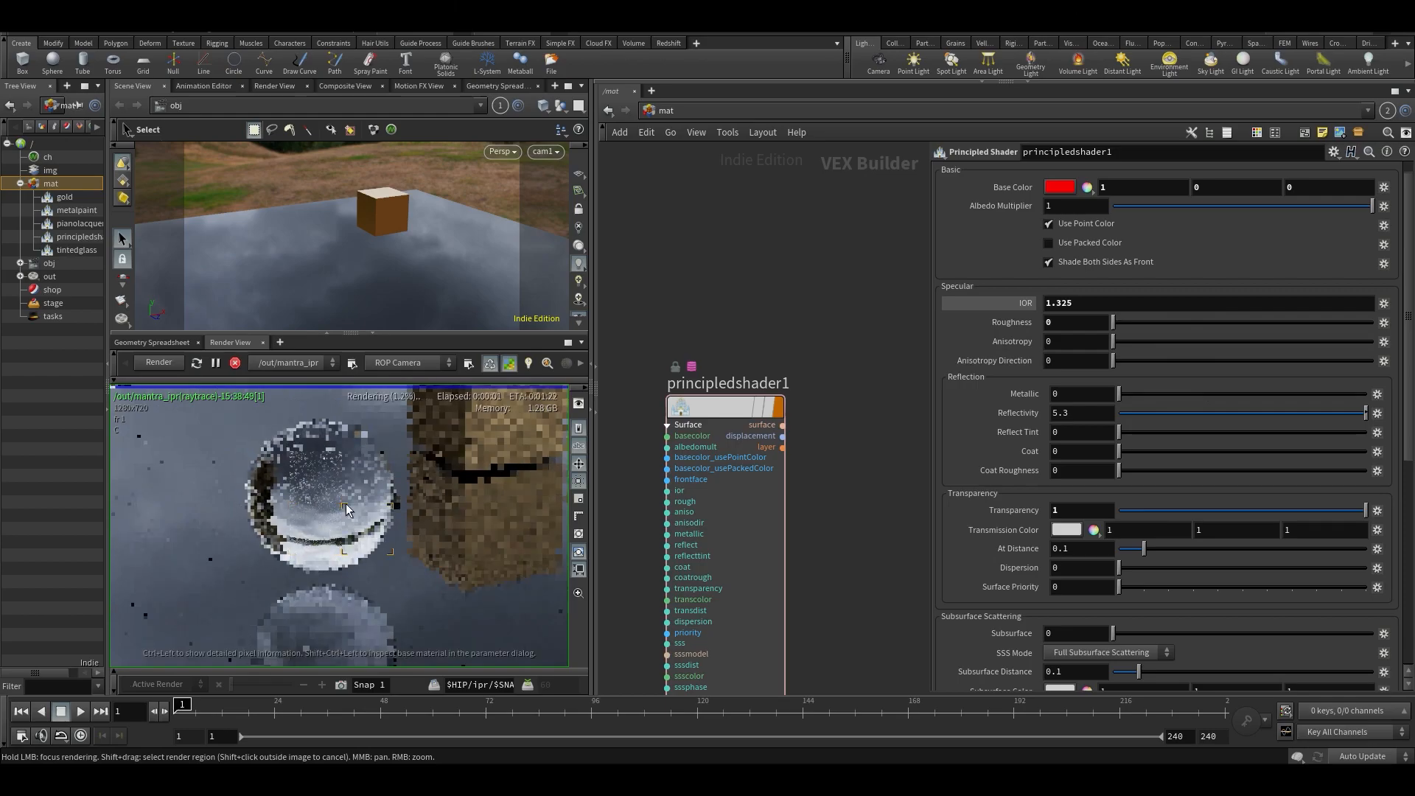
scroll(325, 526, up, 3)
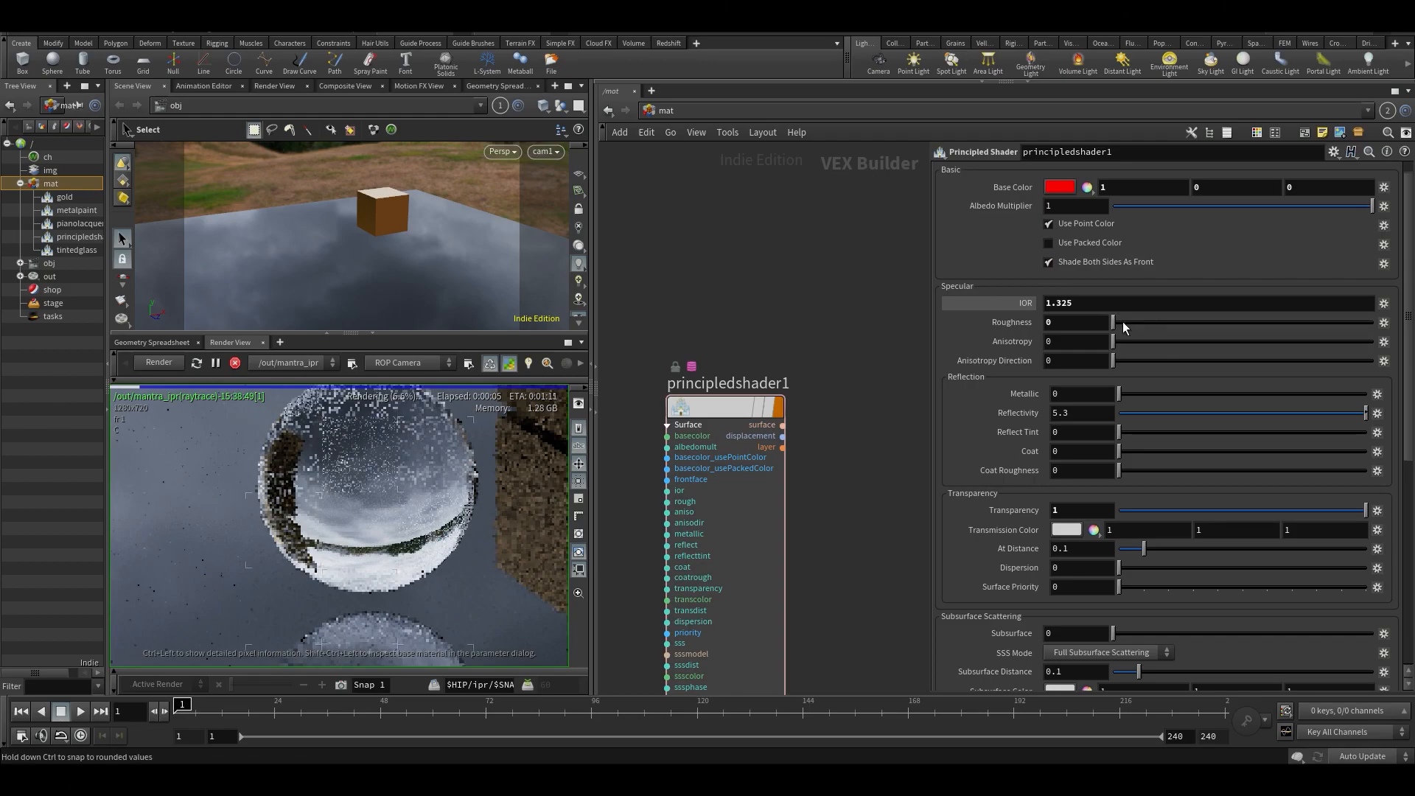
drag(1258, 323, 1286, 323)
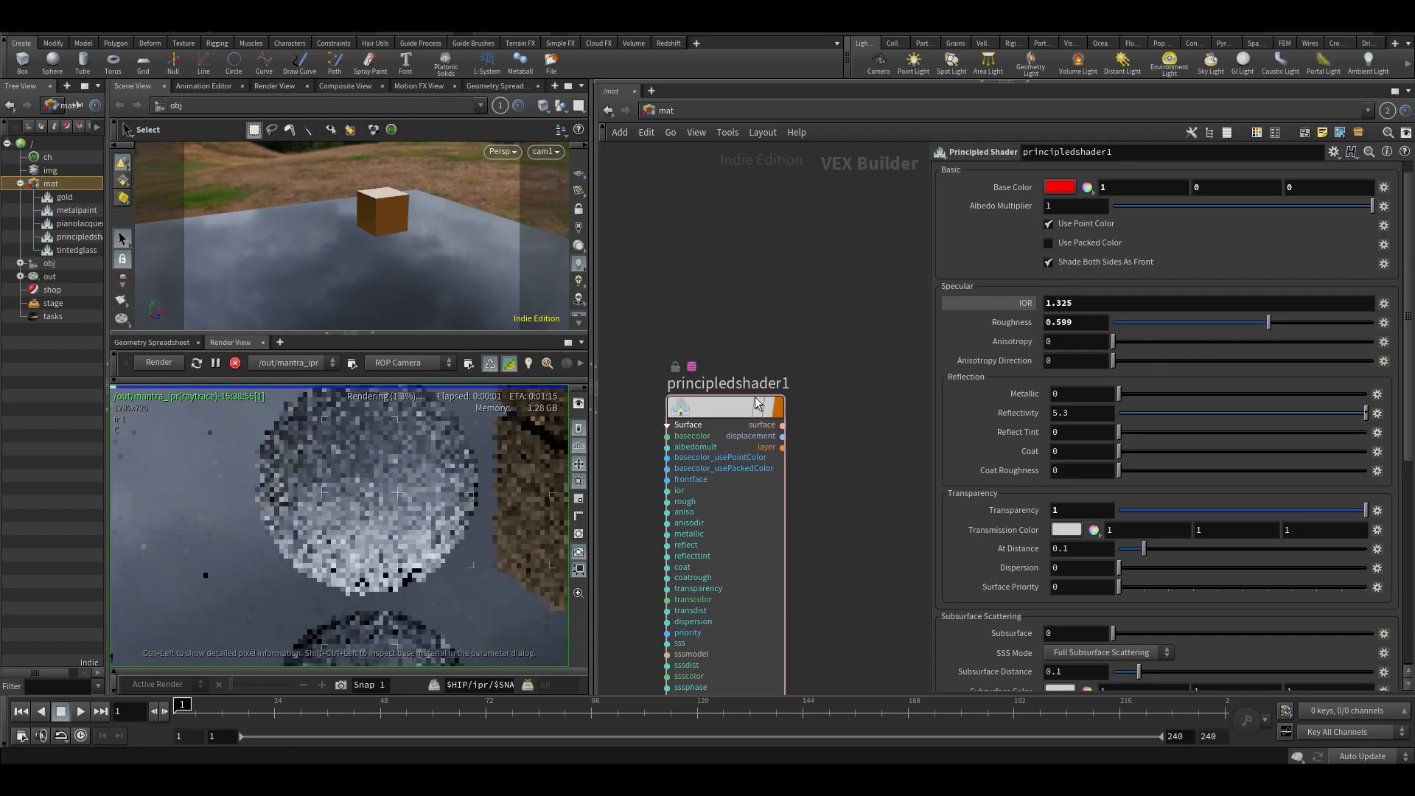
drag(303, 501, 431, 506)
middle_drag(385, 479, 344, 524)
scroll(376, 545, down, 3)
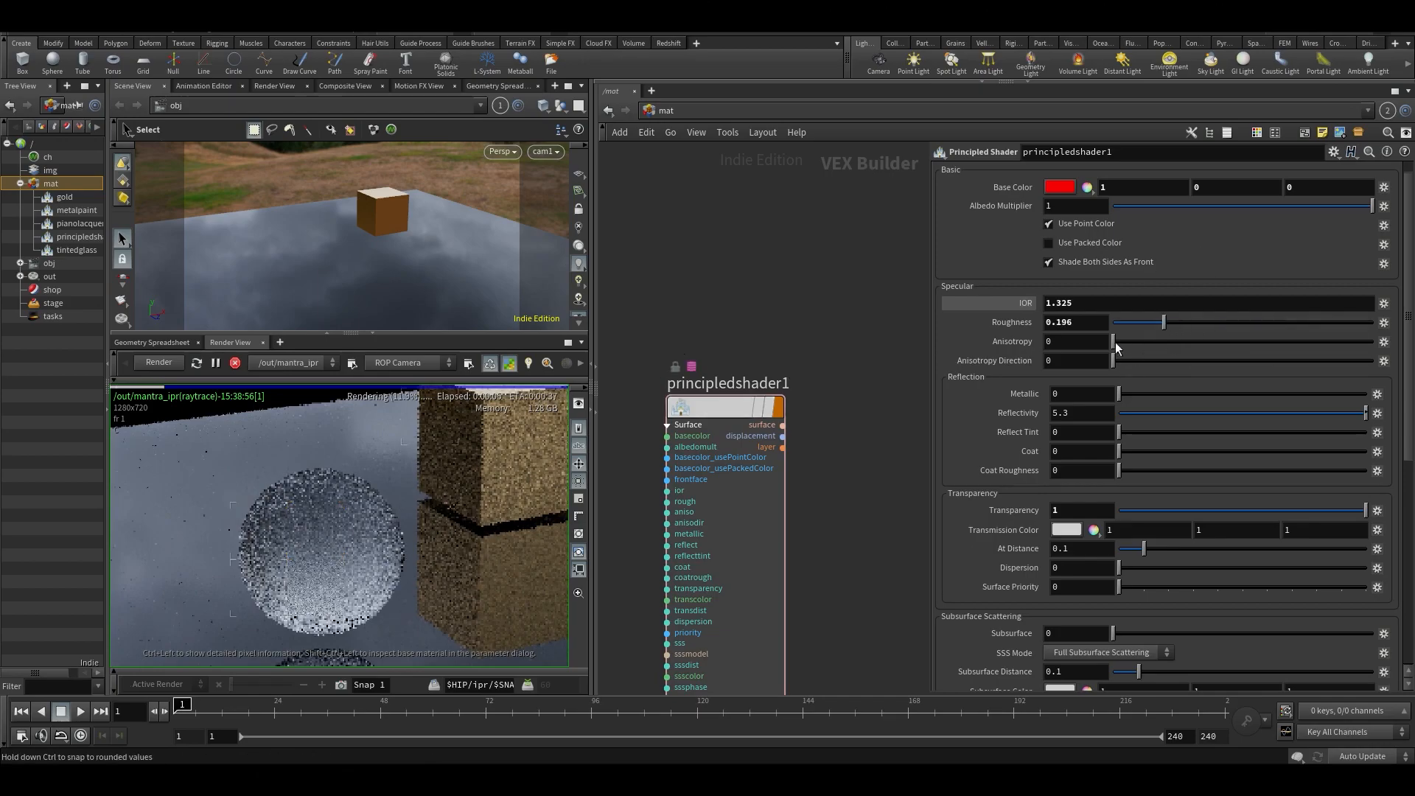
drag(1138, 322, 1106, 323)
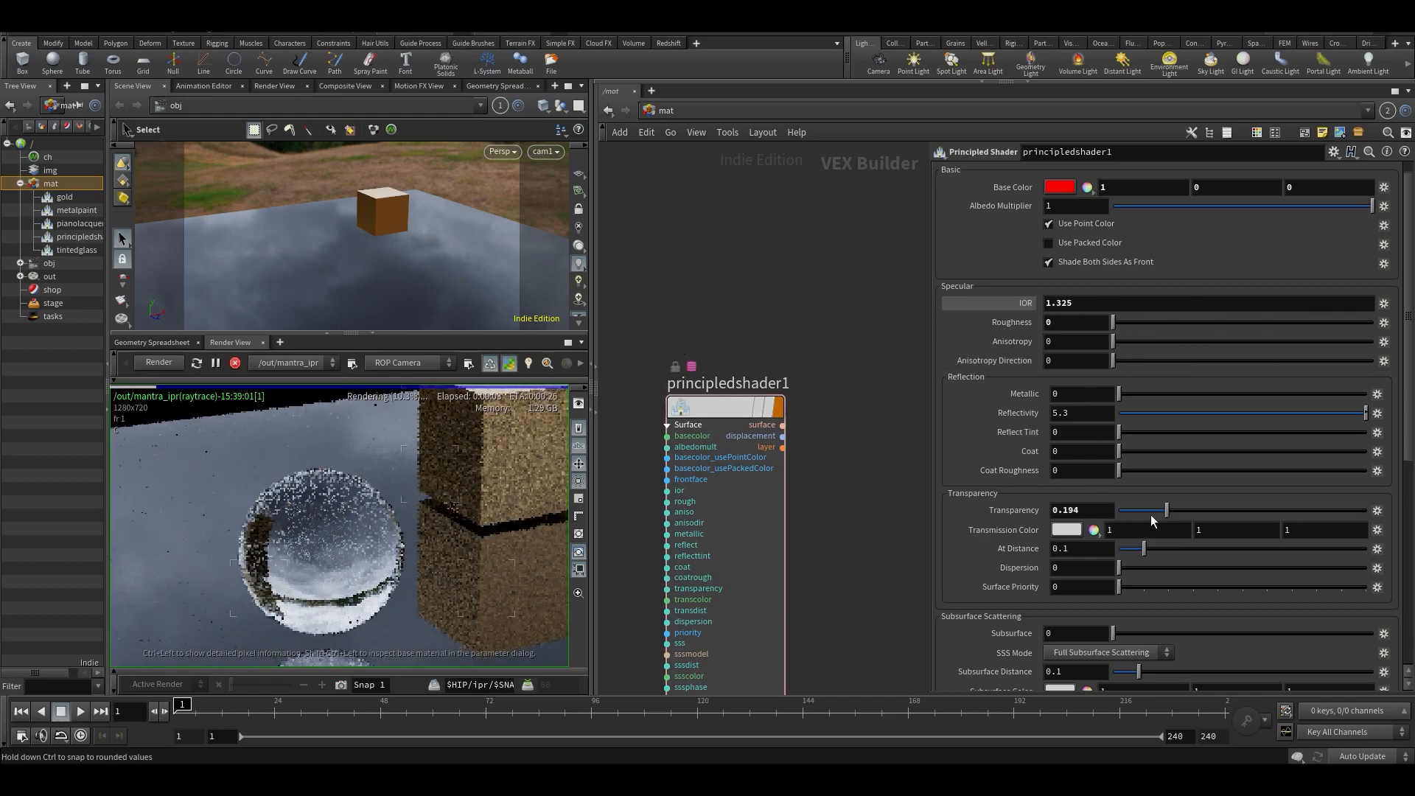
- Set the principled shader's Transparency to 0 and its Base Color to white
drag(1154, 516, 1109, 518)
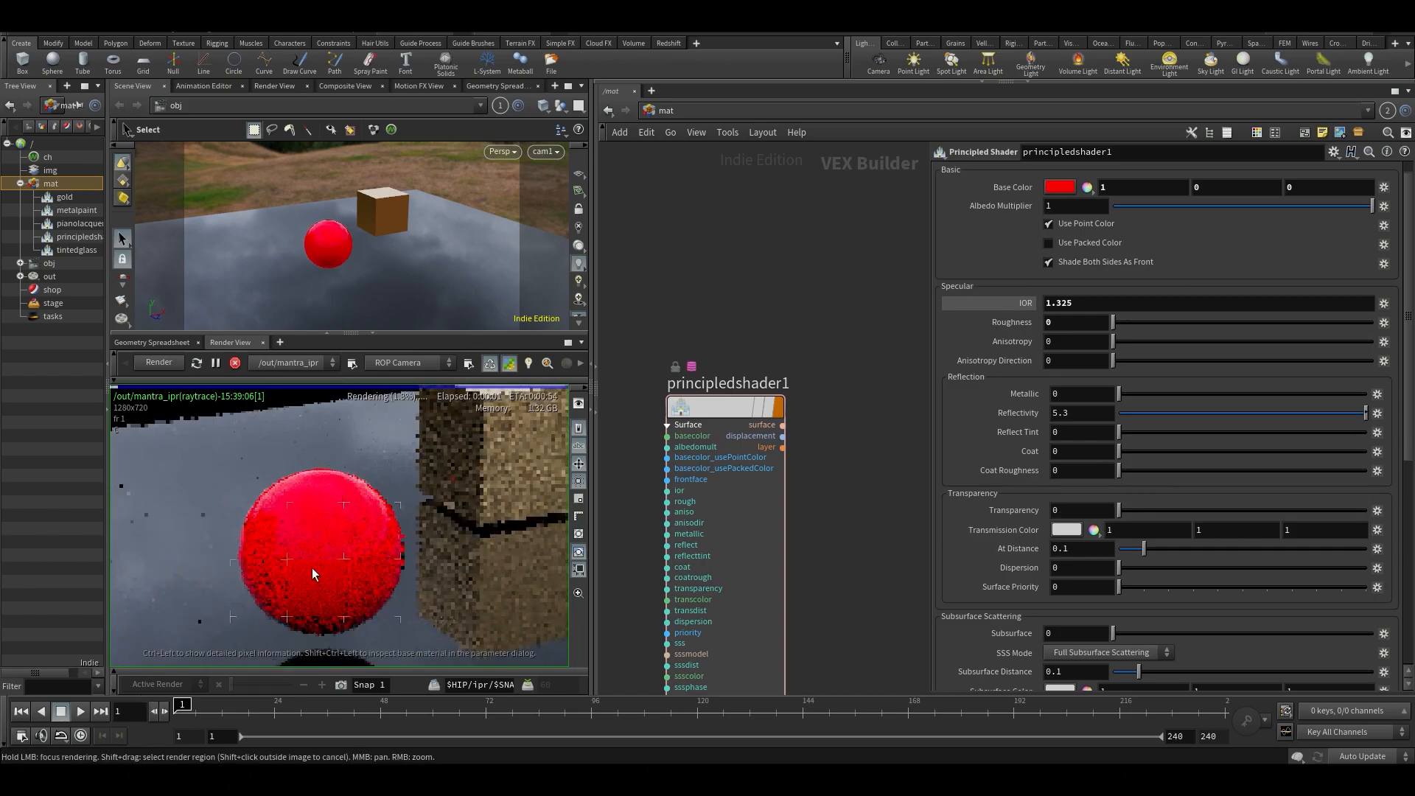
scroll(970, 262, up, 1)
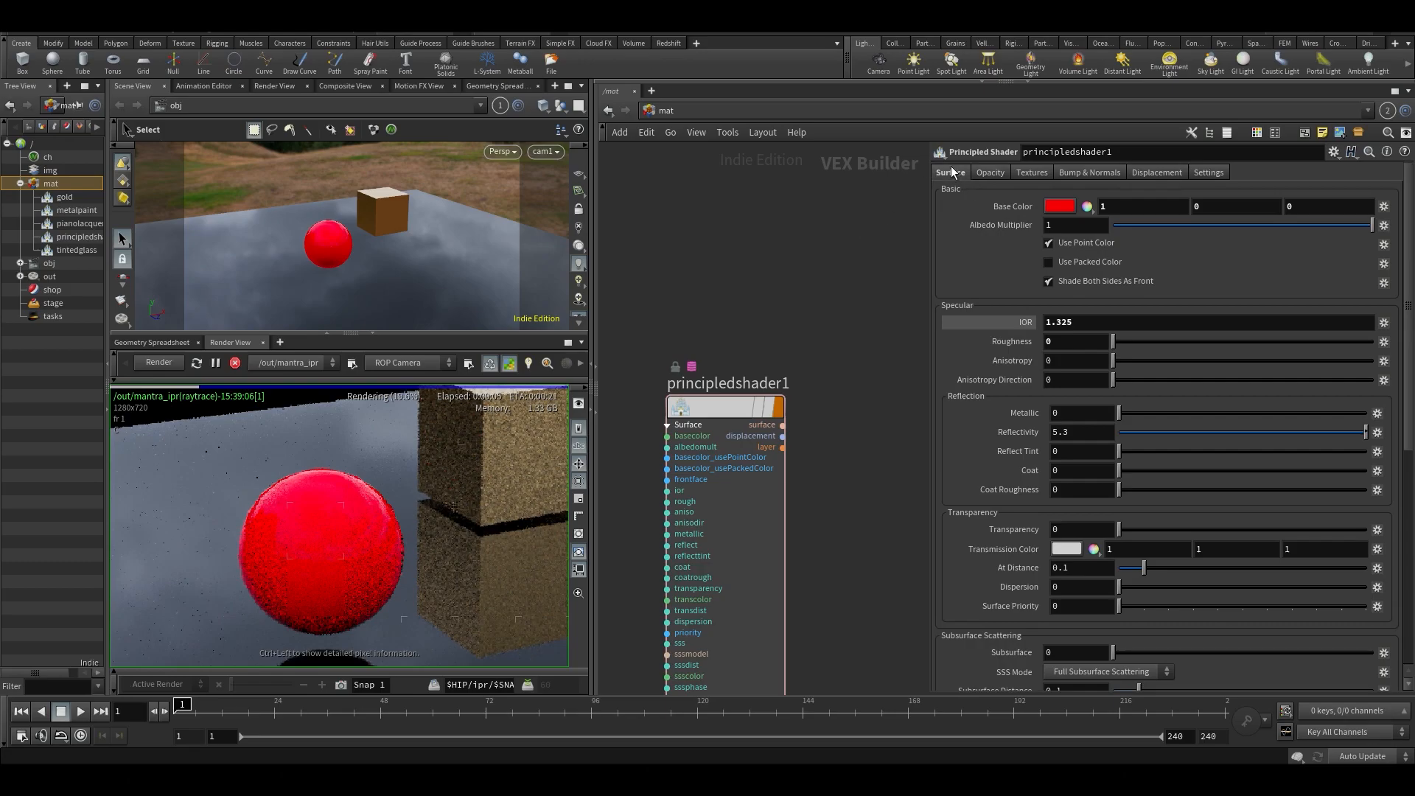
click(1060, 207)
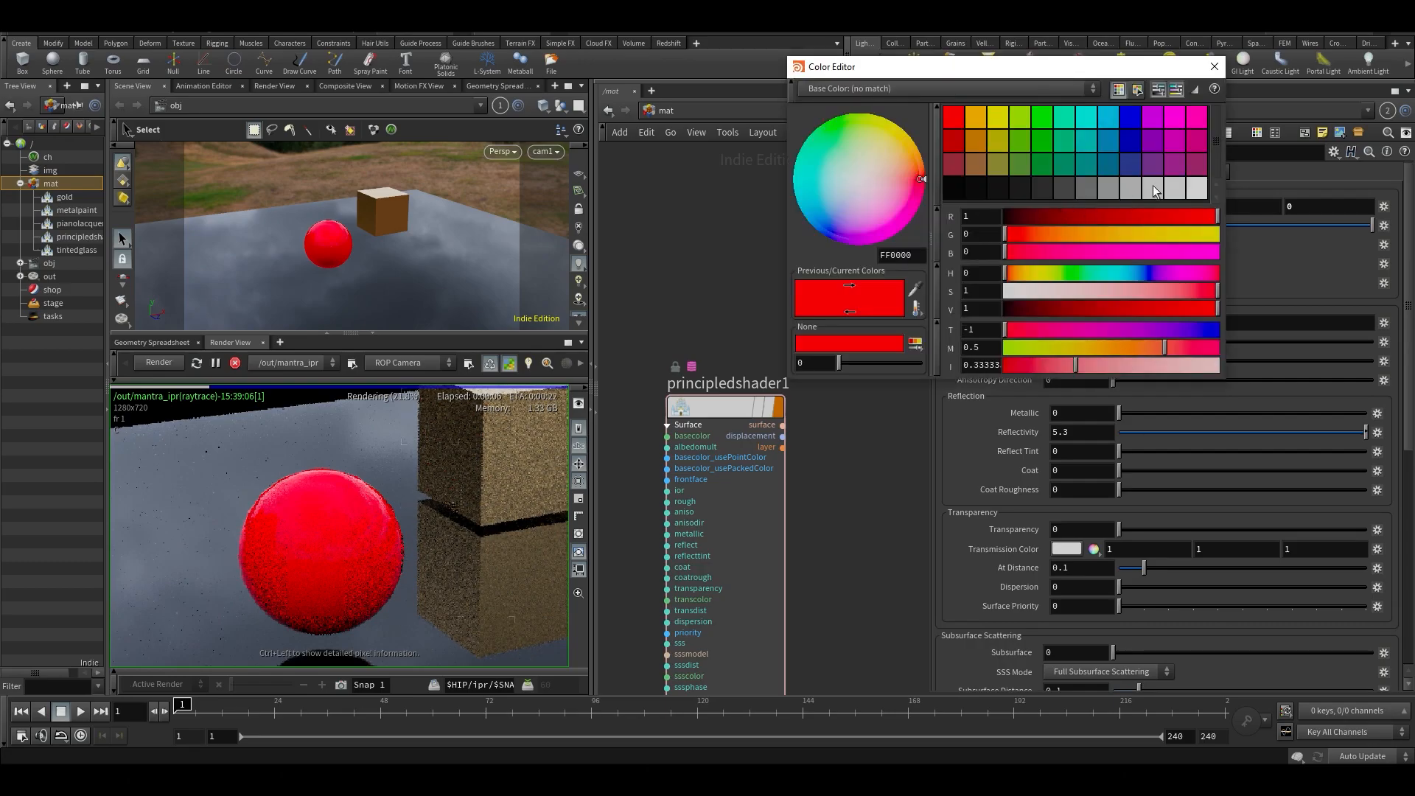
click(1207, 191)
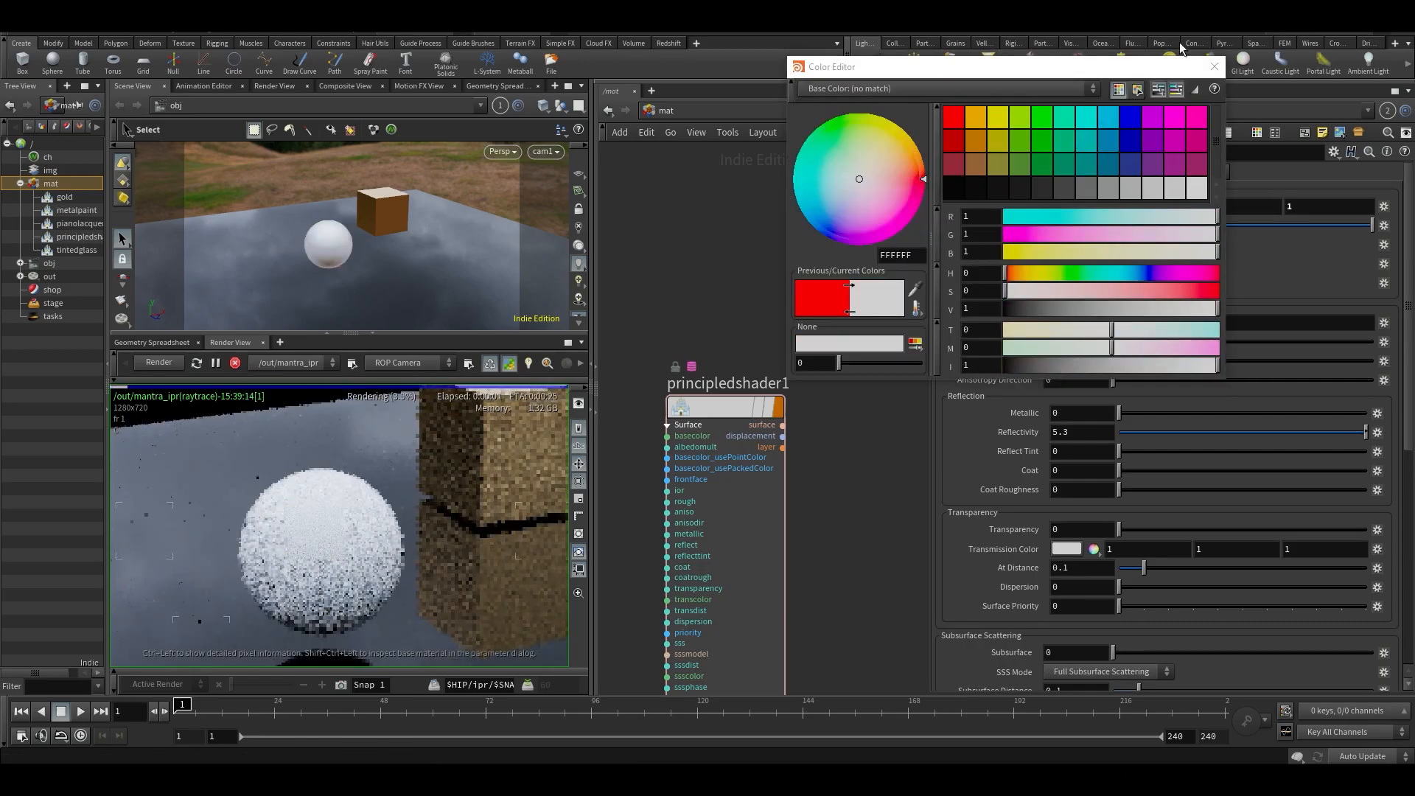
click(1214, 66)
- Enable a Base Color texture on the principled shader and load metal001_basecolor.rat from $HFS/houdini/pic/texture
click(1033, 174)
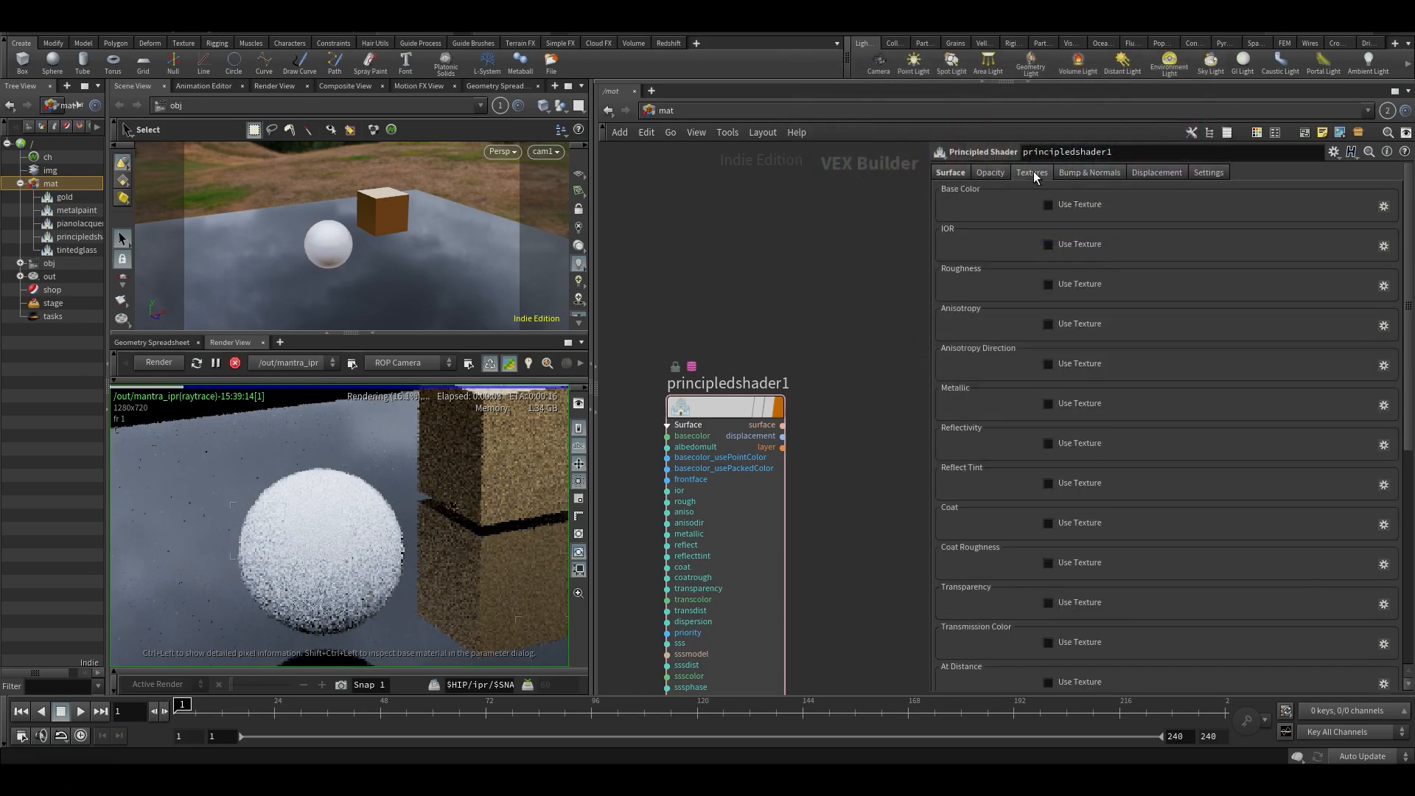
click(1048, 206)
click(1363, 226)
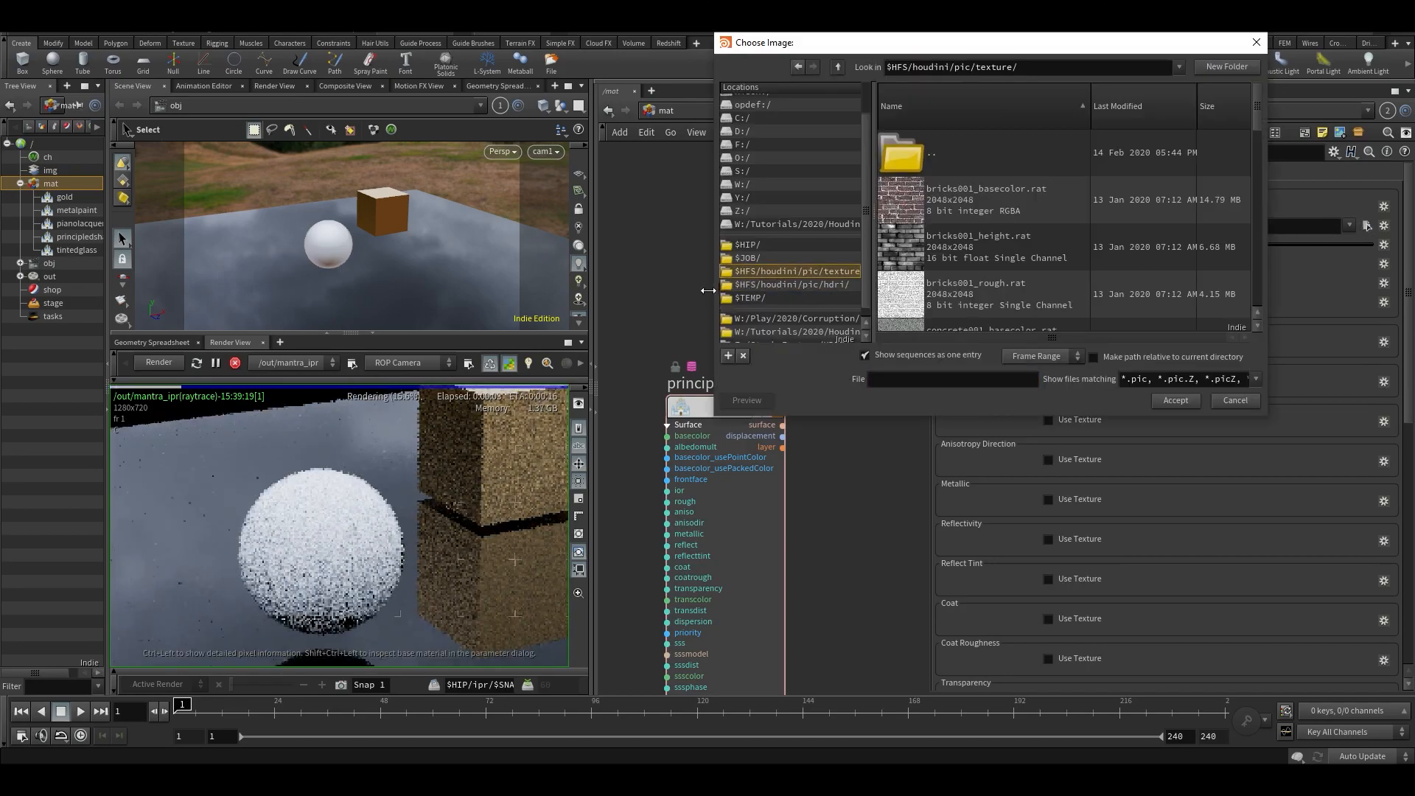
drag(712, 295, 641, 296)
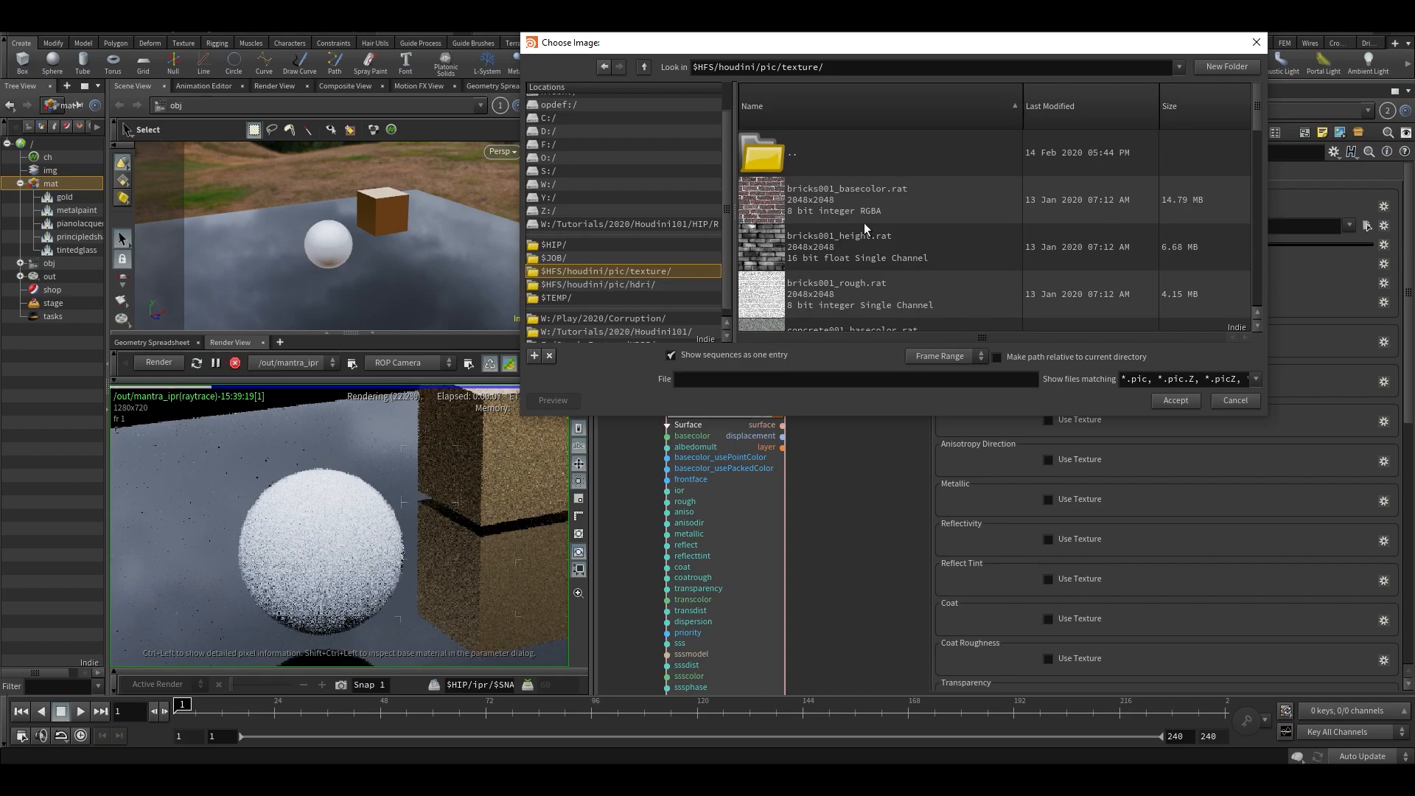
scroll(864, 223, down, 8)
scroll(819, 250, down, 3)
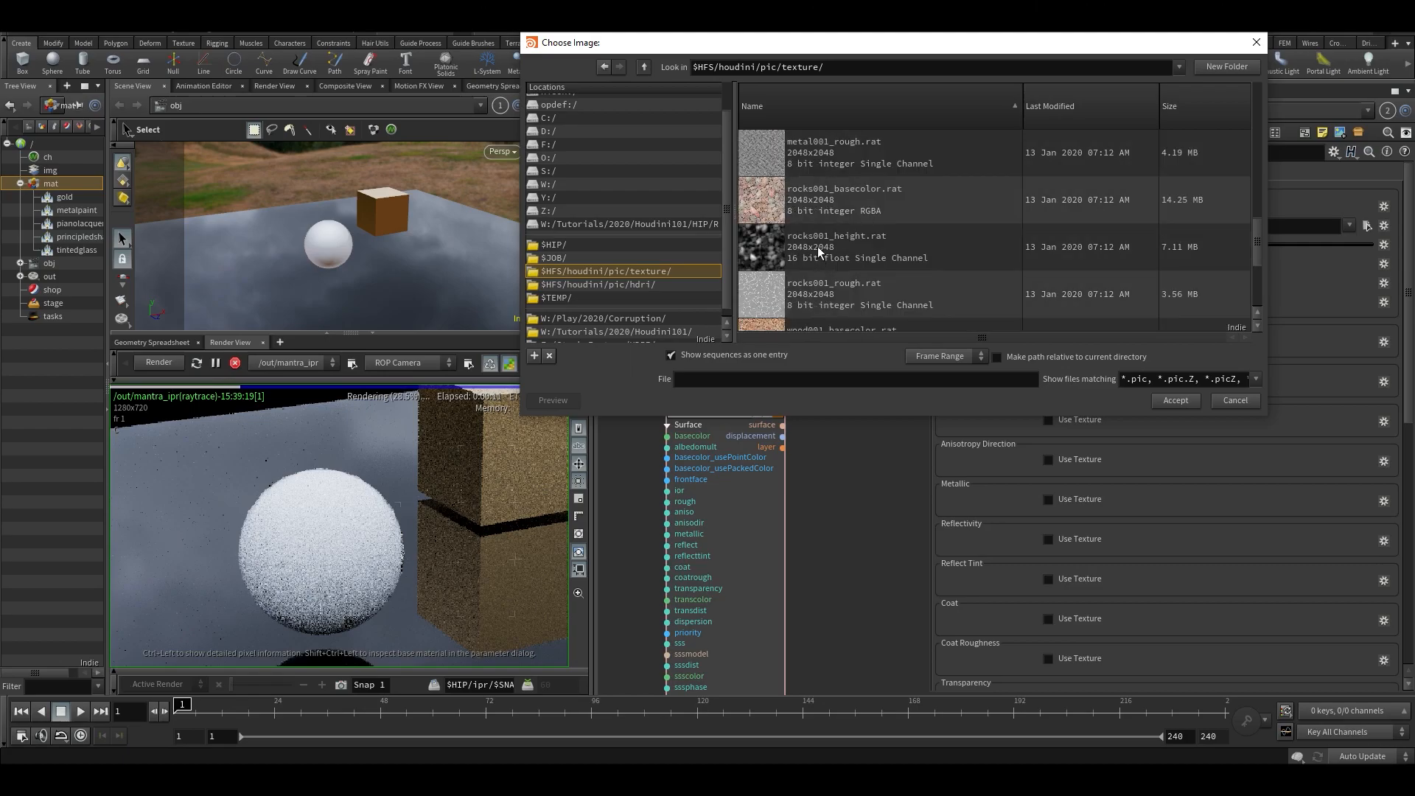
scroll(813, 260, down, 1)
scroll(812, 258, up, 3)
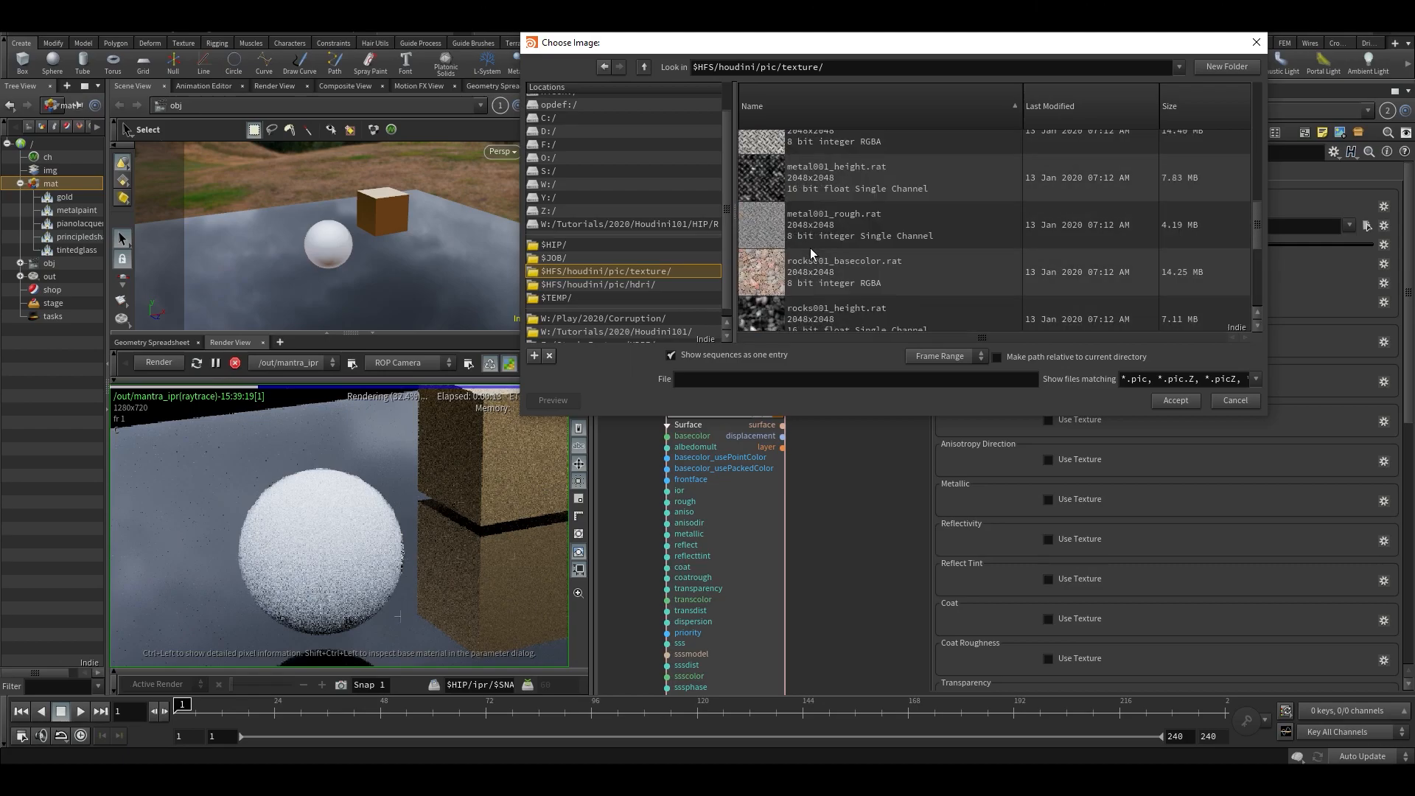
scroll(811, 248, up, 1)
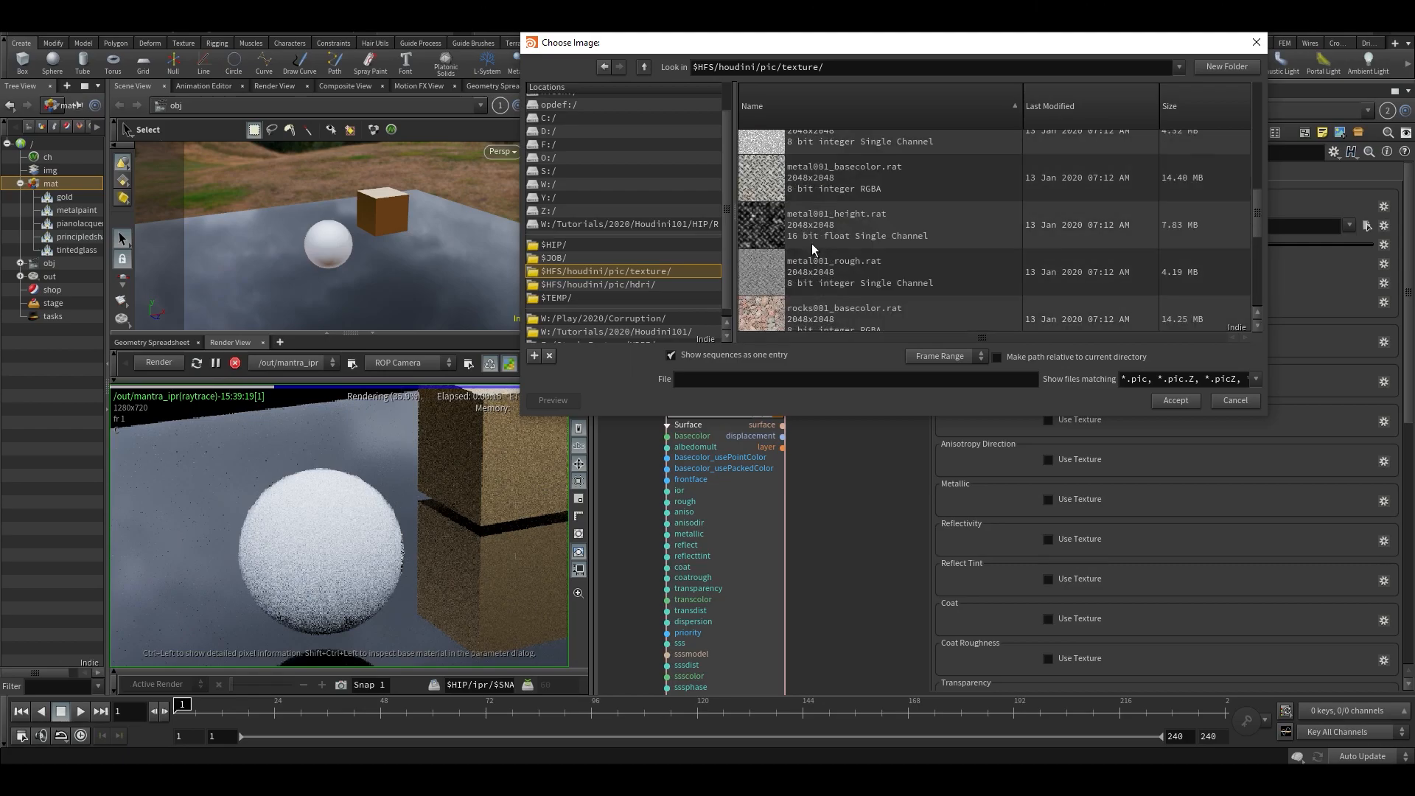
scroll(812, 243, down, 1)
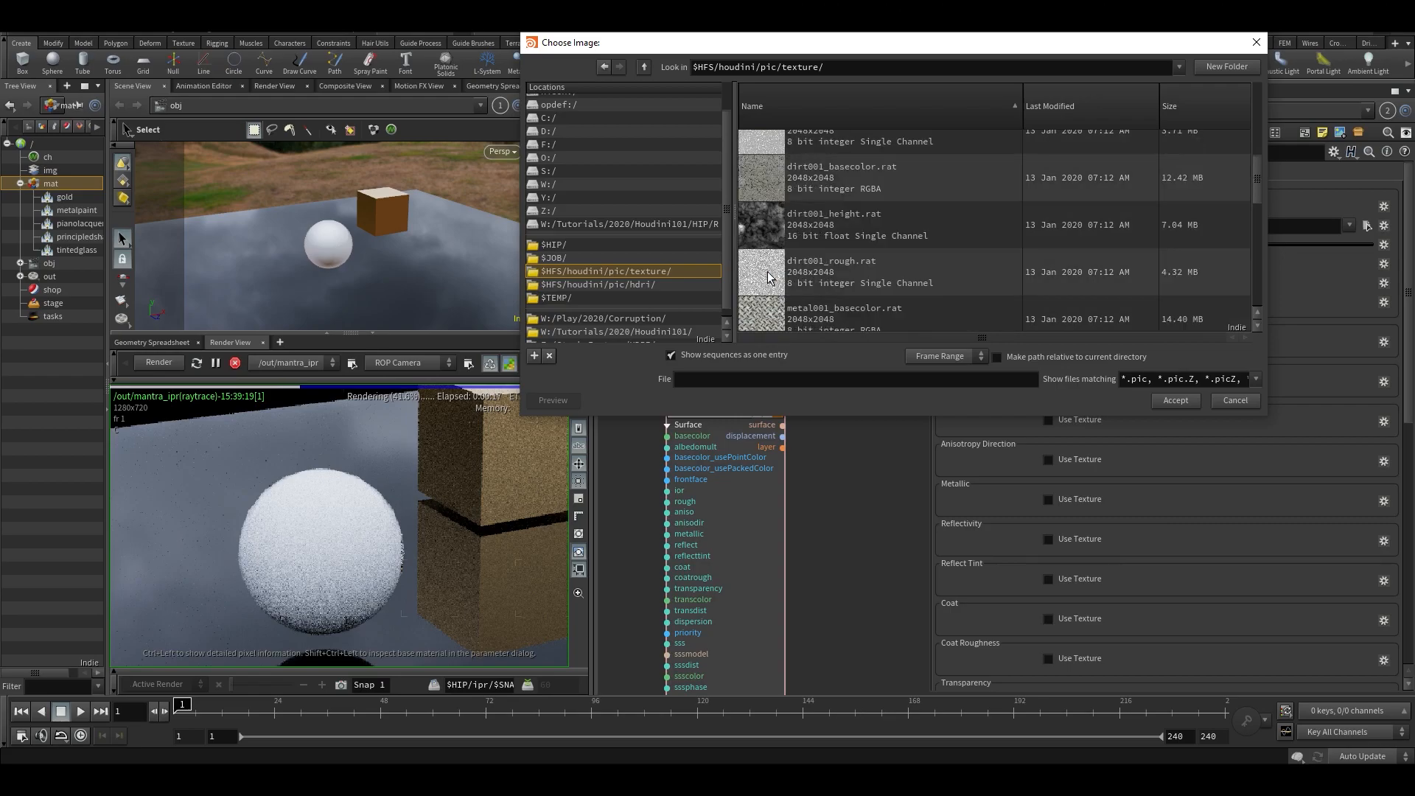
scroll(767, 271, up, 3)
scroll(768, 270, up, 3)
scroll(774, 270, up, 1)
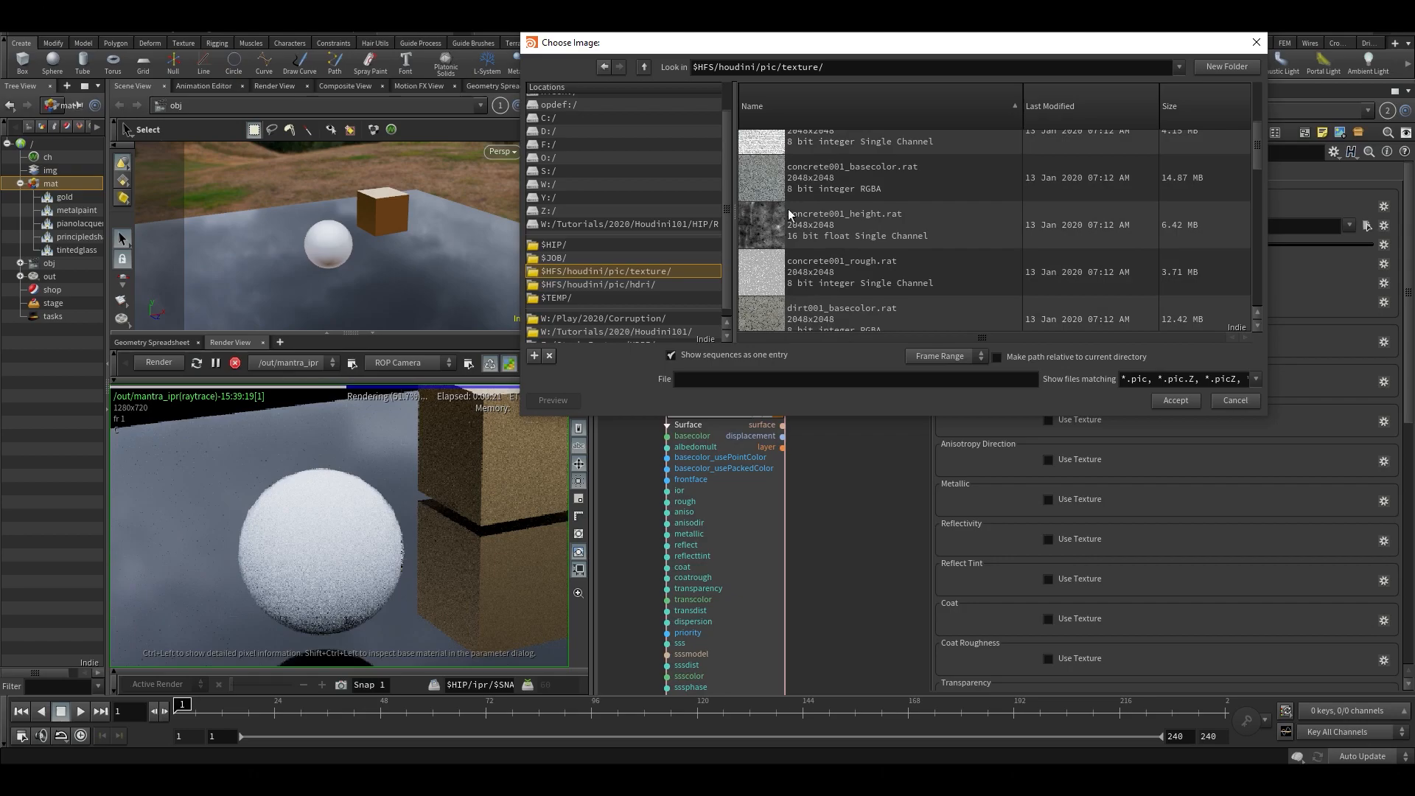
scroll(762, 180, down, 5)
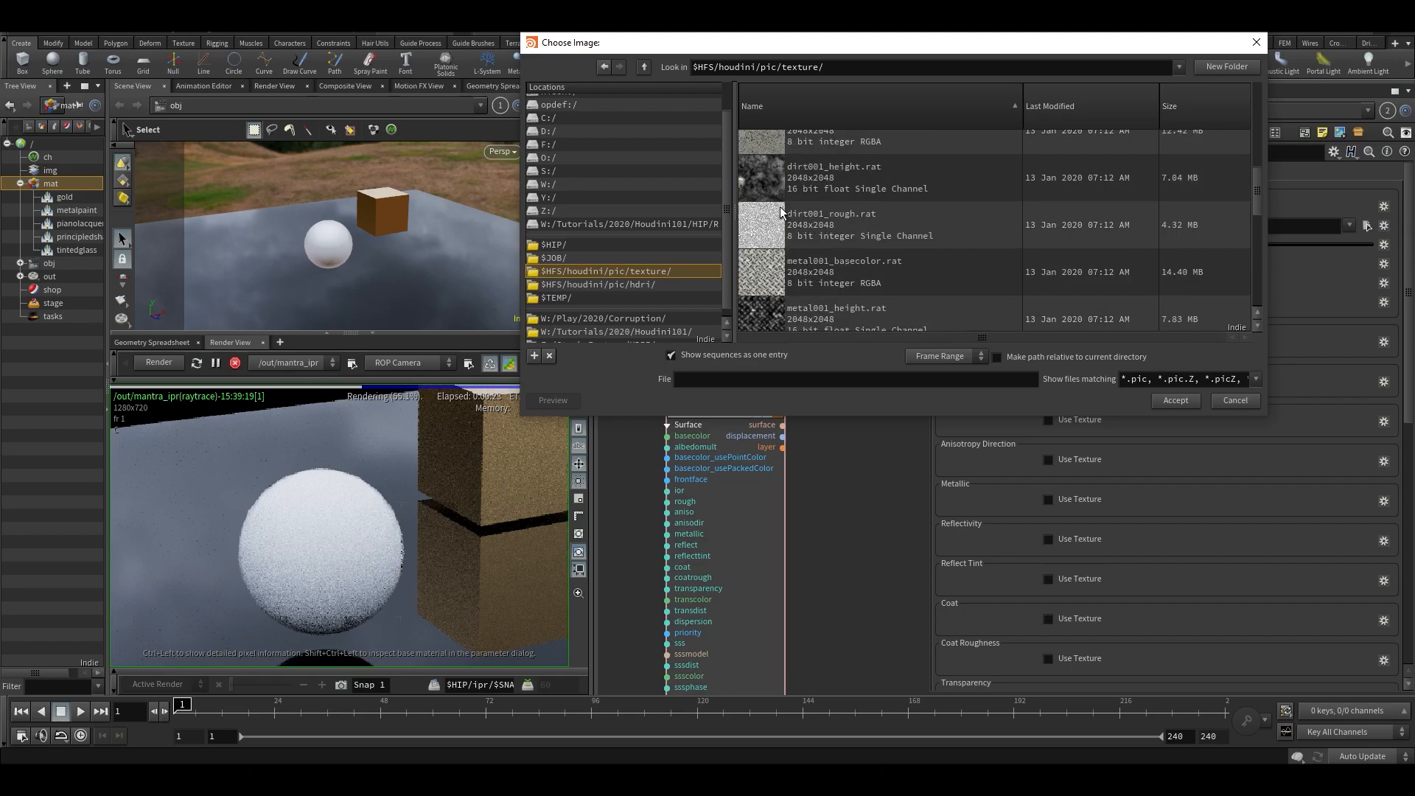
double_click(775, 229)
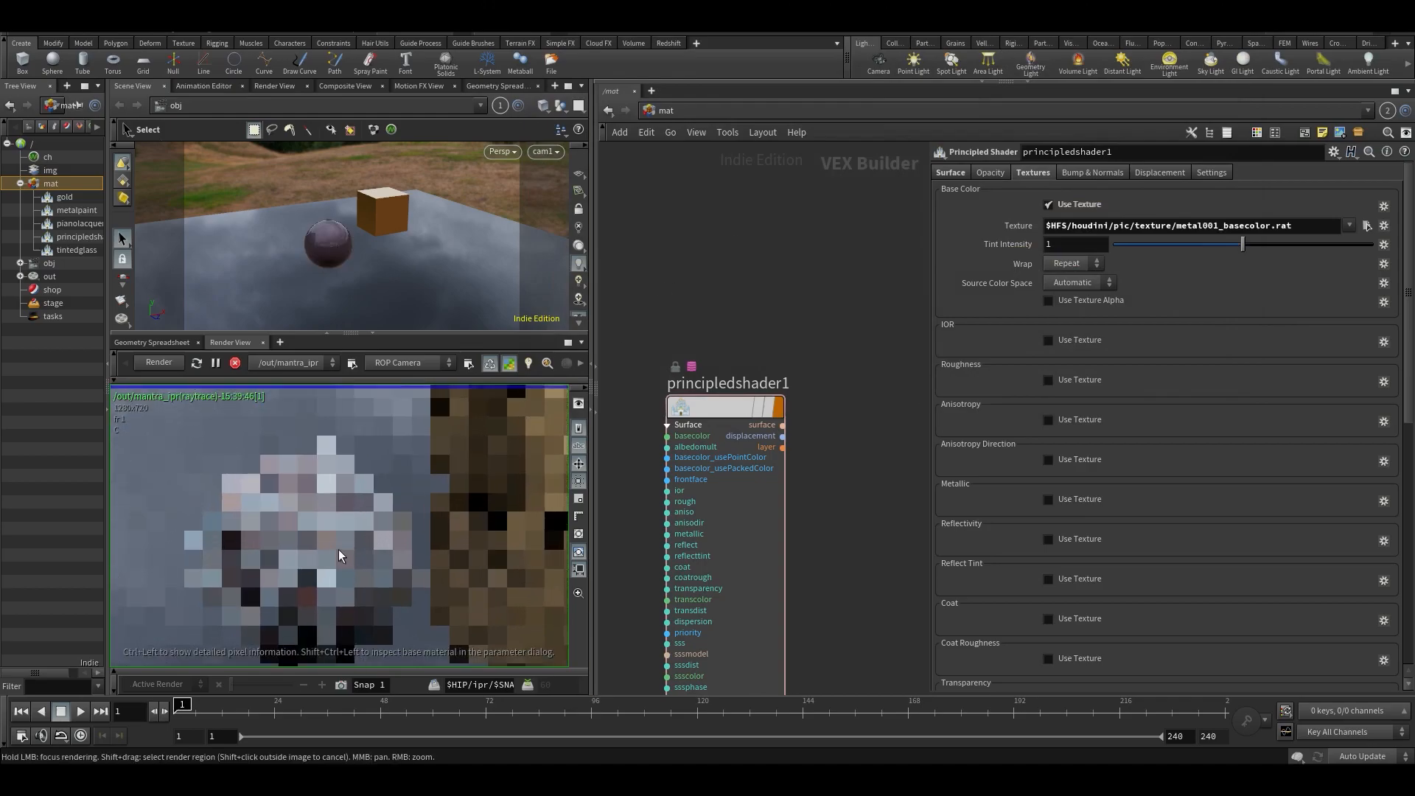
- Try UV scales of 50.9 by 55.2, 0.1 and 0.5 for the shader's textures, comparing the sphere's render
scroll(1125, 440, down, 10)
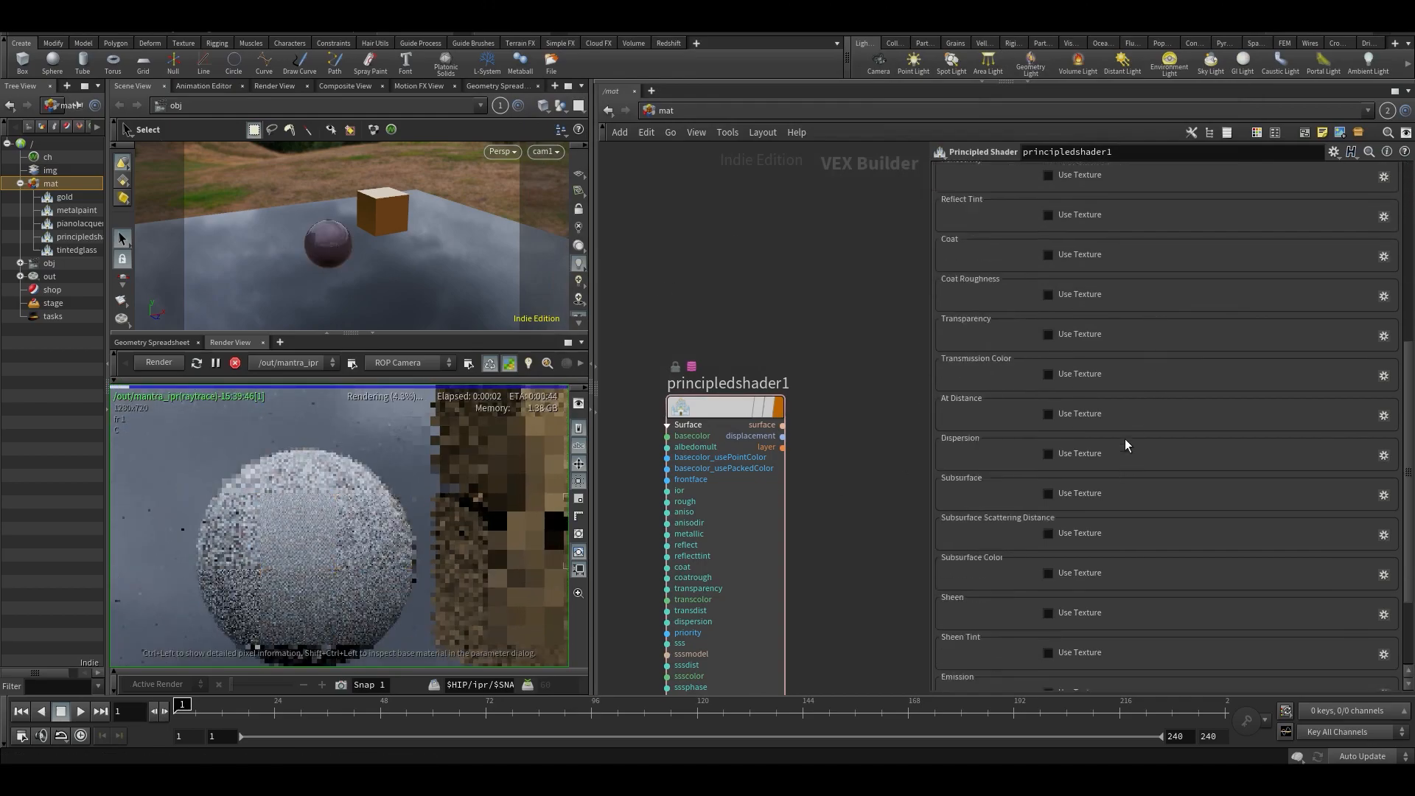
scroll(1091, 395, up, 12)
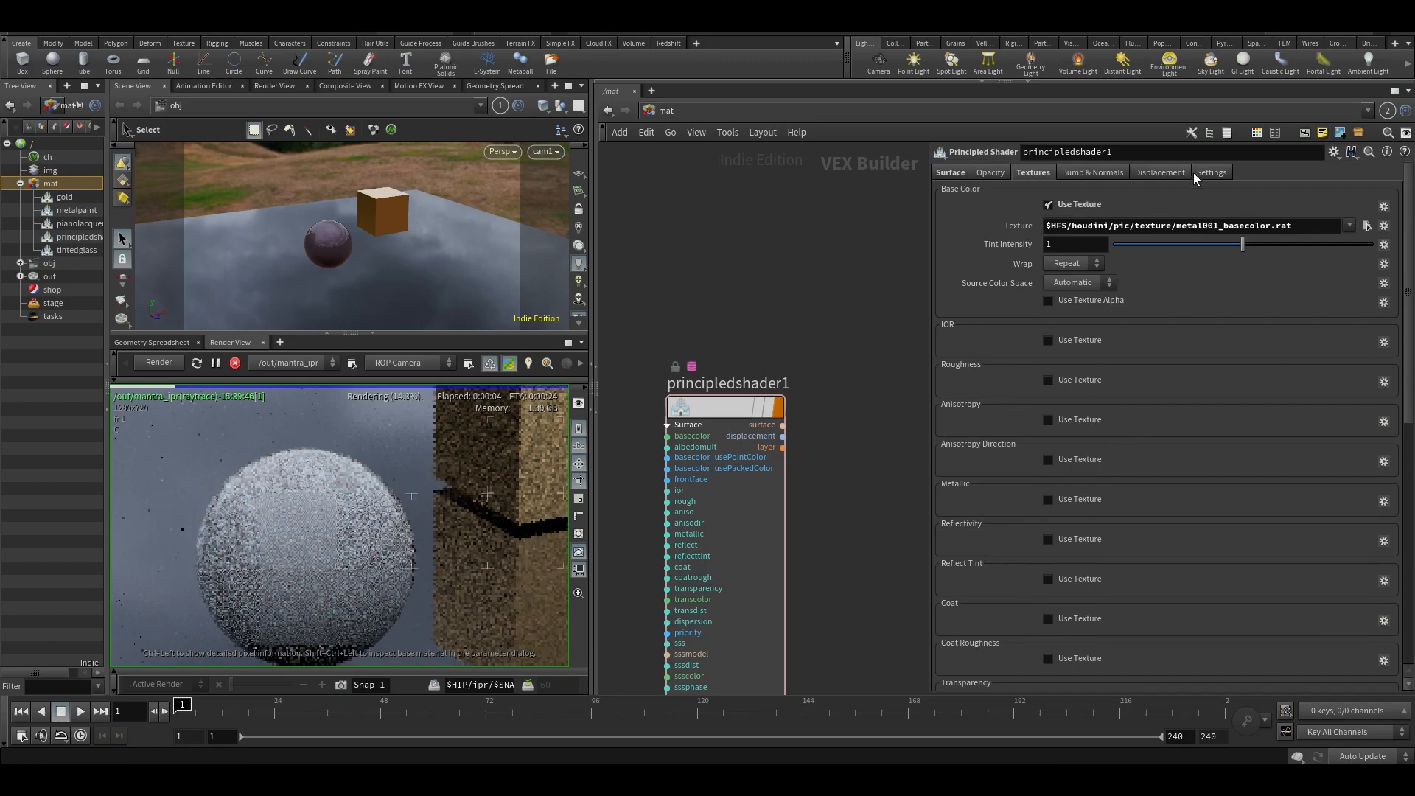
click(1198, 174)
middle_drag(1017, 366, 1106, 363)
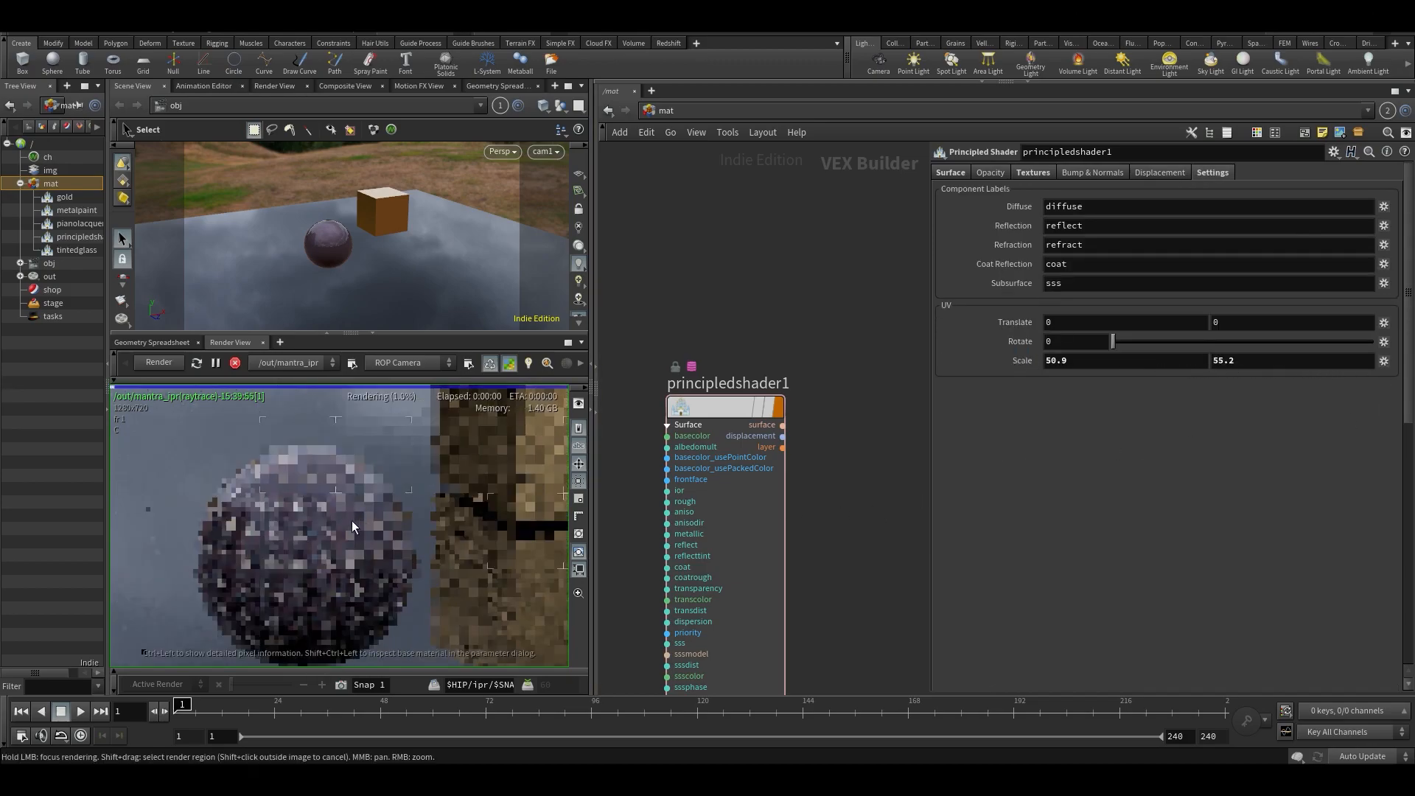
scroll(310, 581, up, 5)
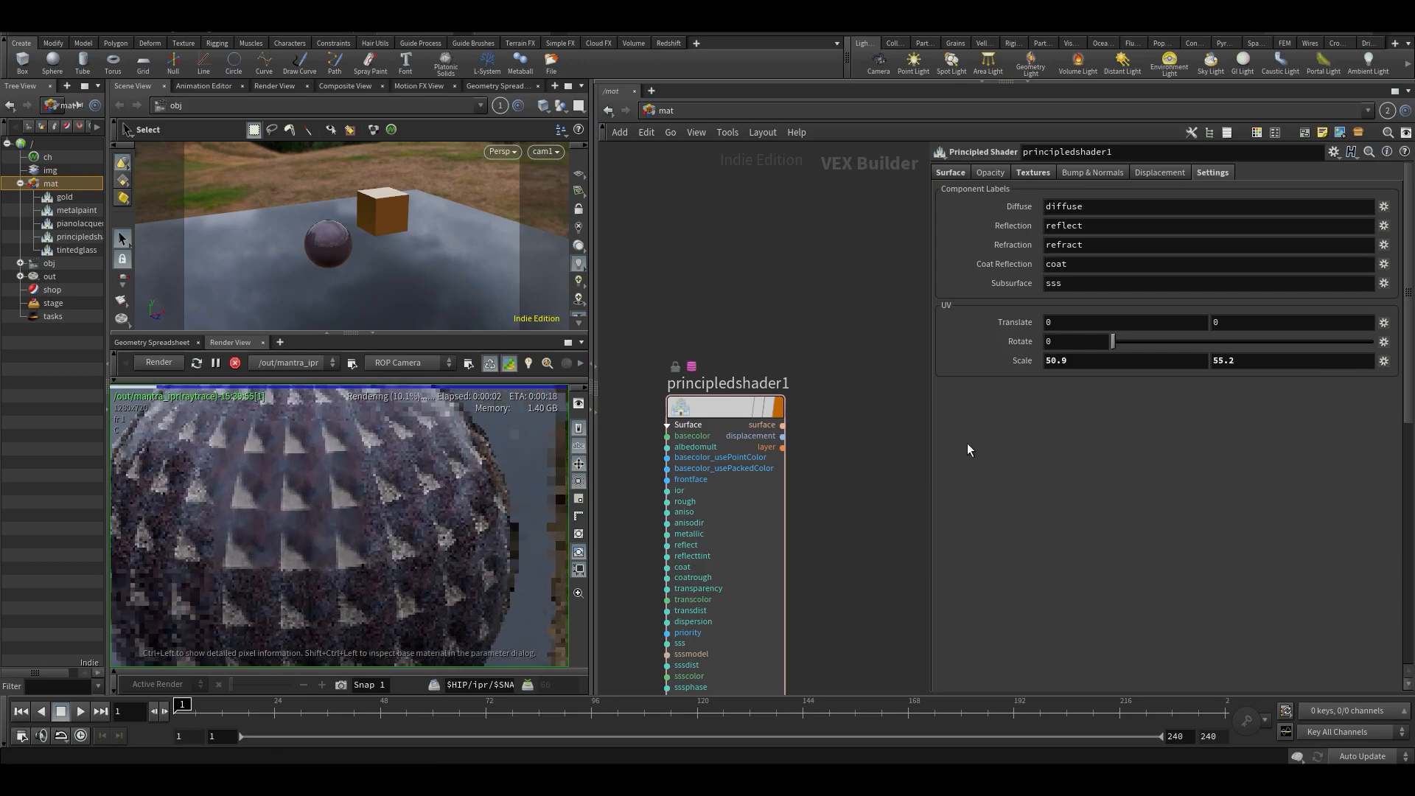
click(1083, 360)
key(Return)
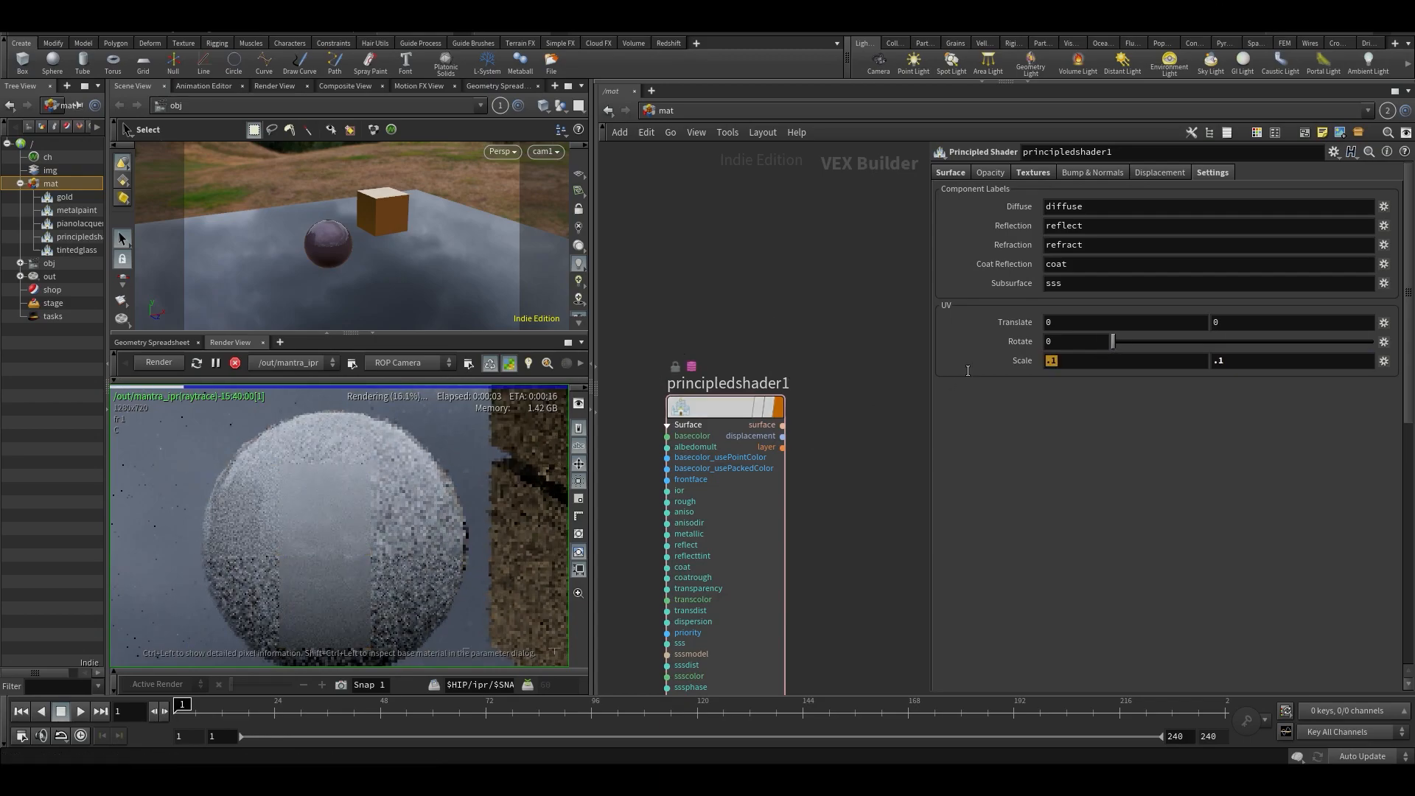
key(Return)
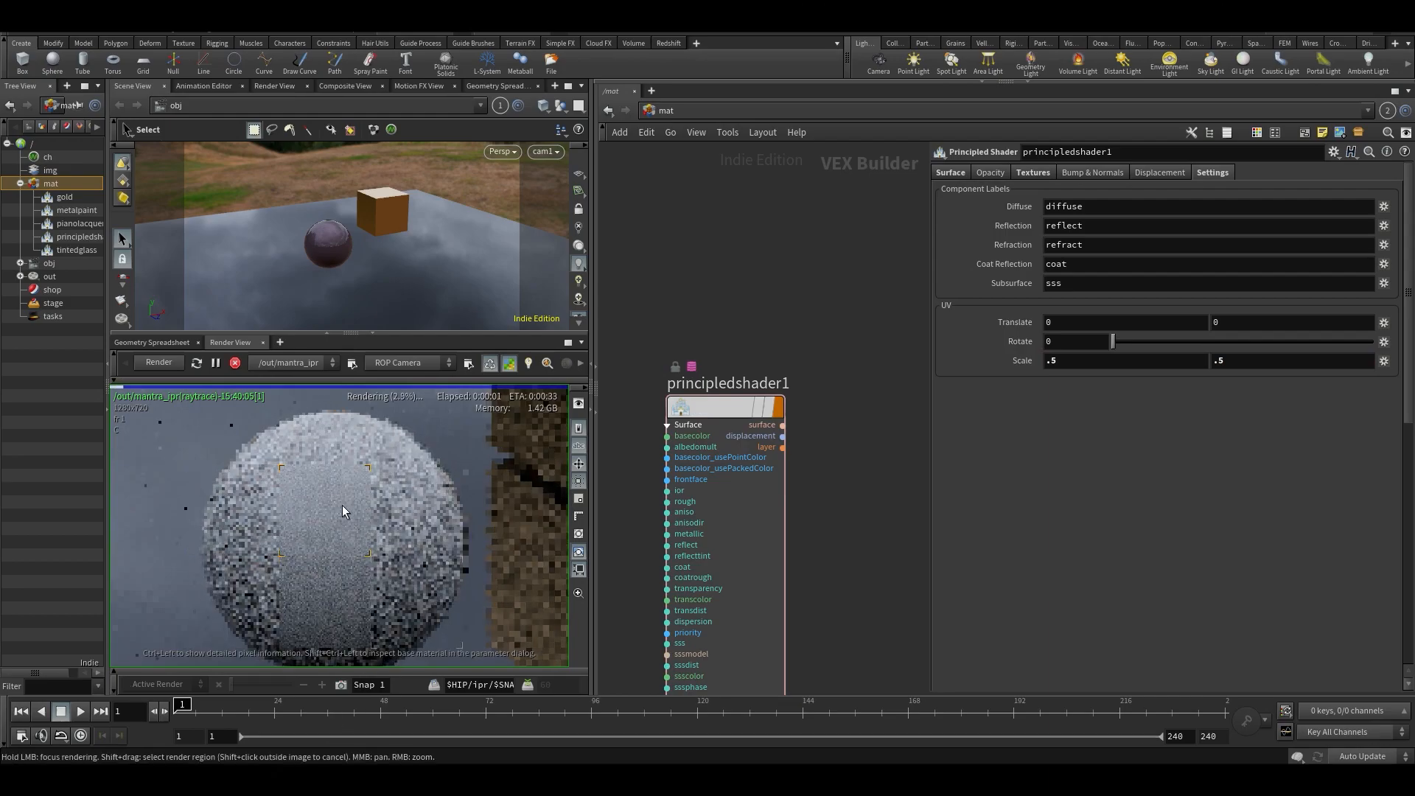
- Set the shader's UV Scale to 5 in both directions
drag(1105, 362, 878, 346)
text(5)
key(Tab)
text(5)
key(Return)
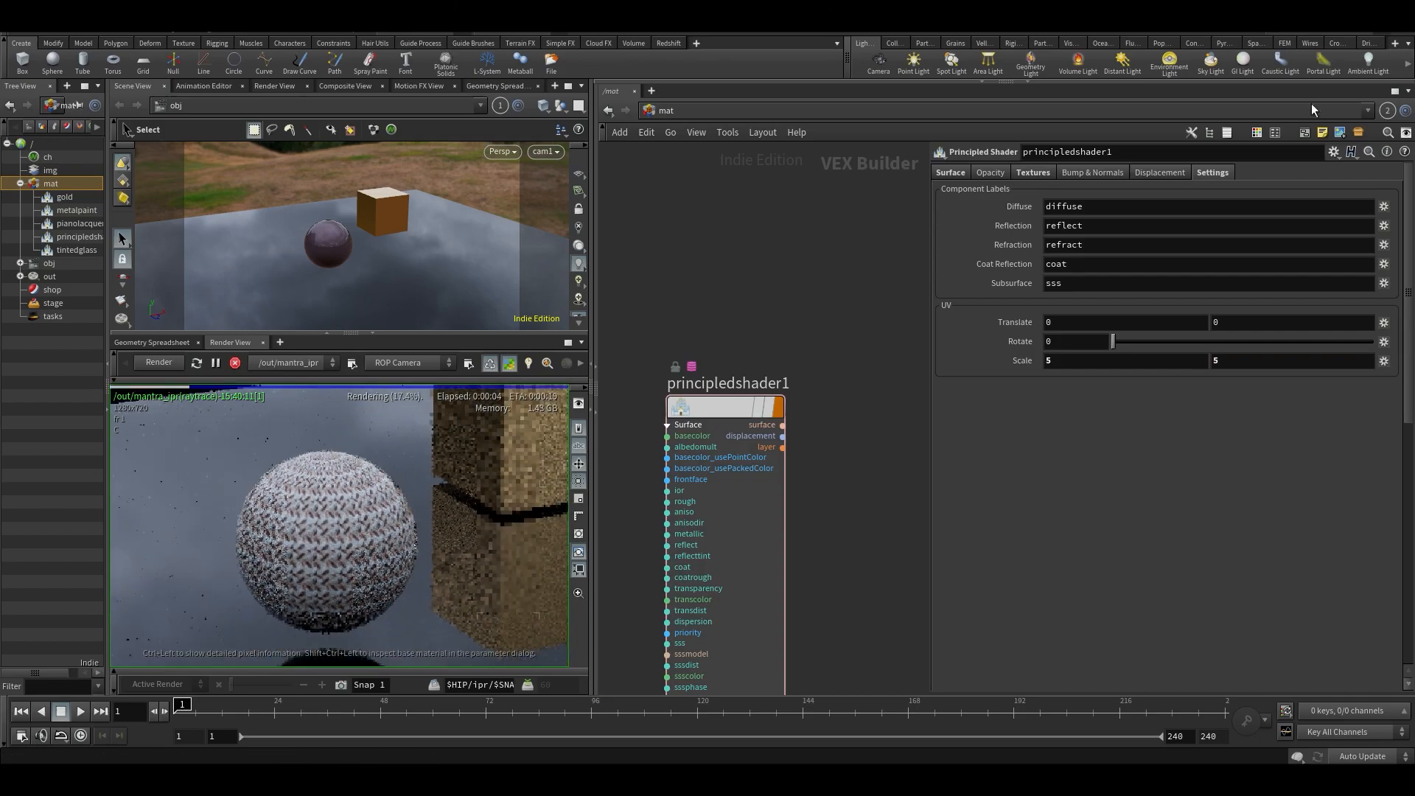
- Enable a Roughness texture on the principled shader and load metal001_rough.rat
click(1032, 174)
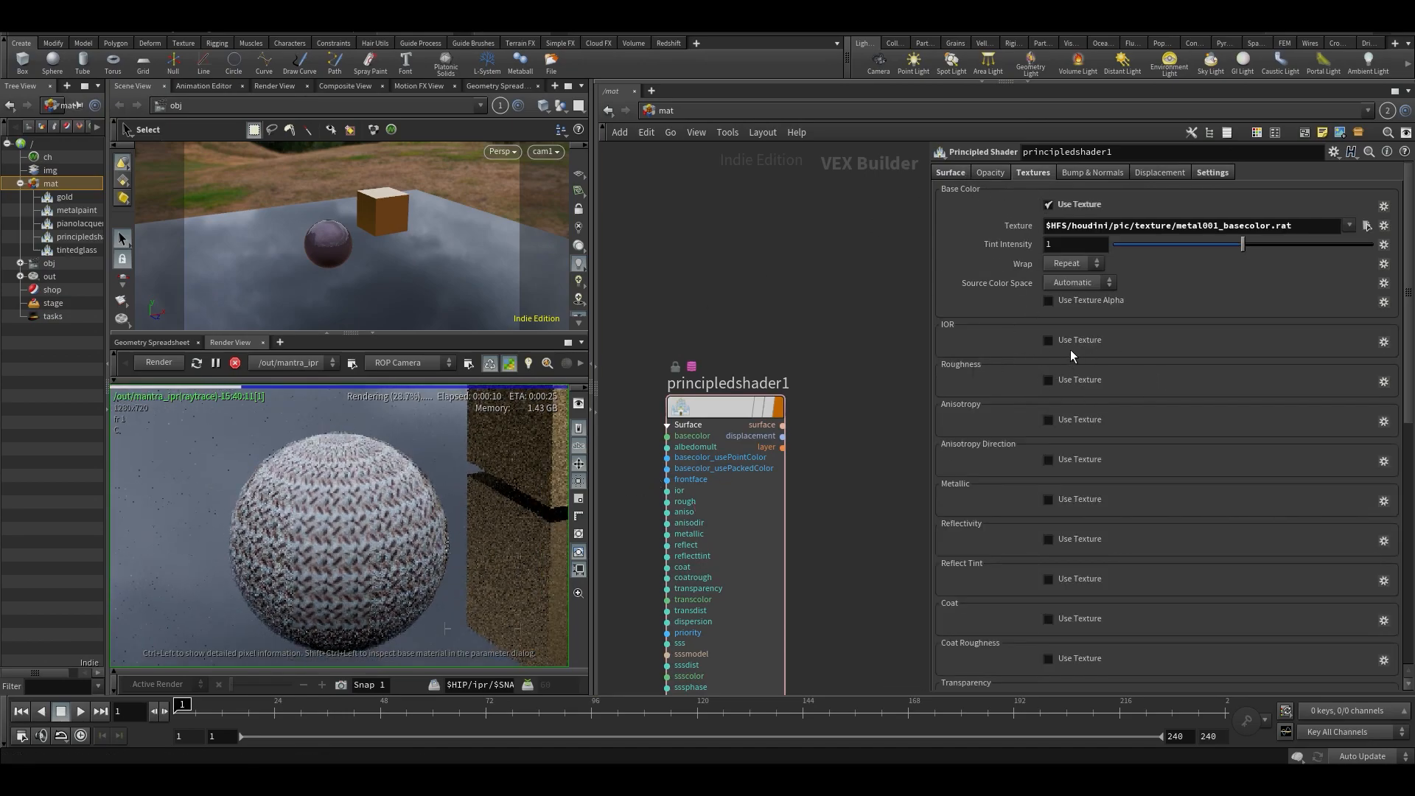
click(1049, 380)
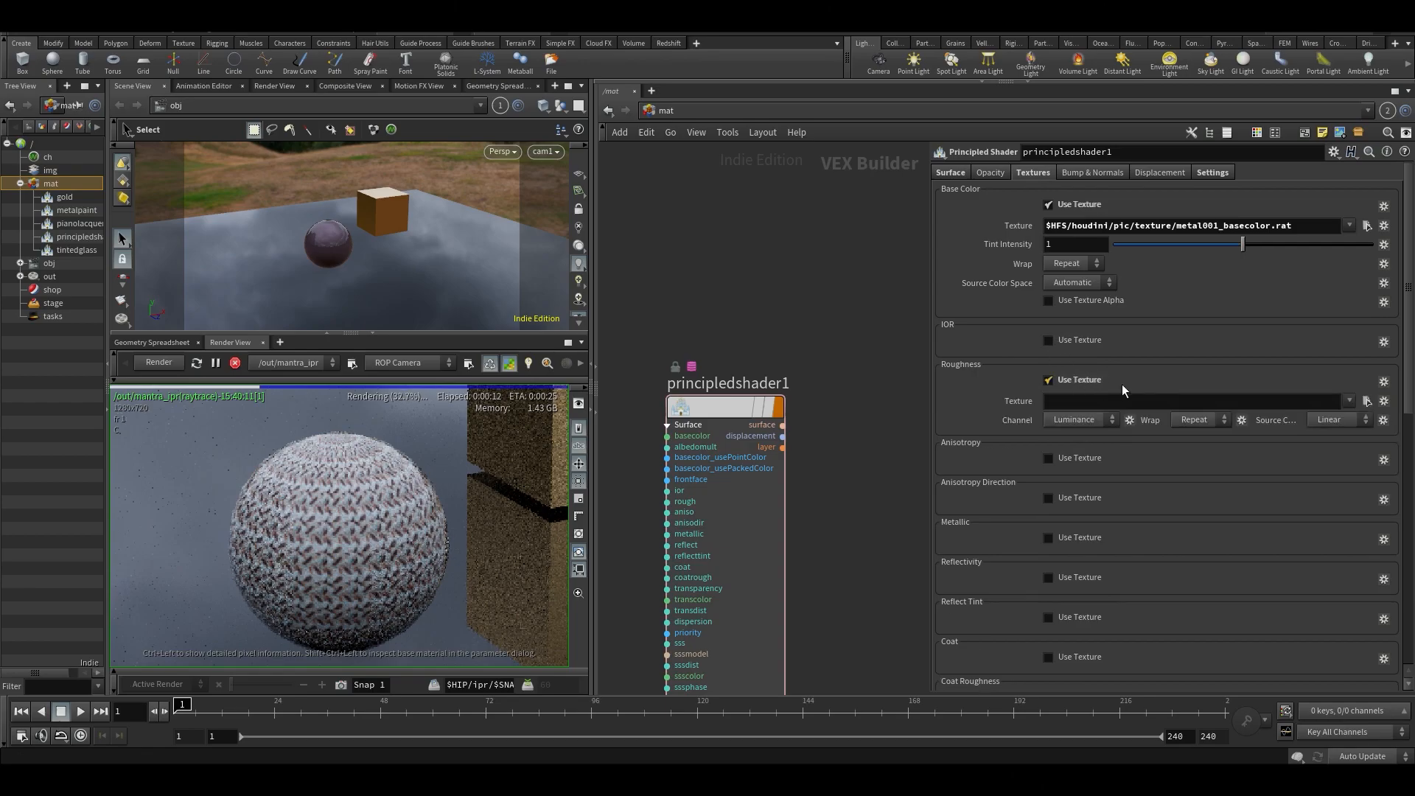
click(1367, 401)
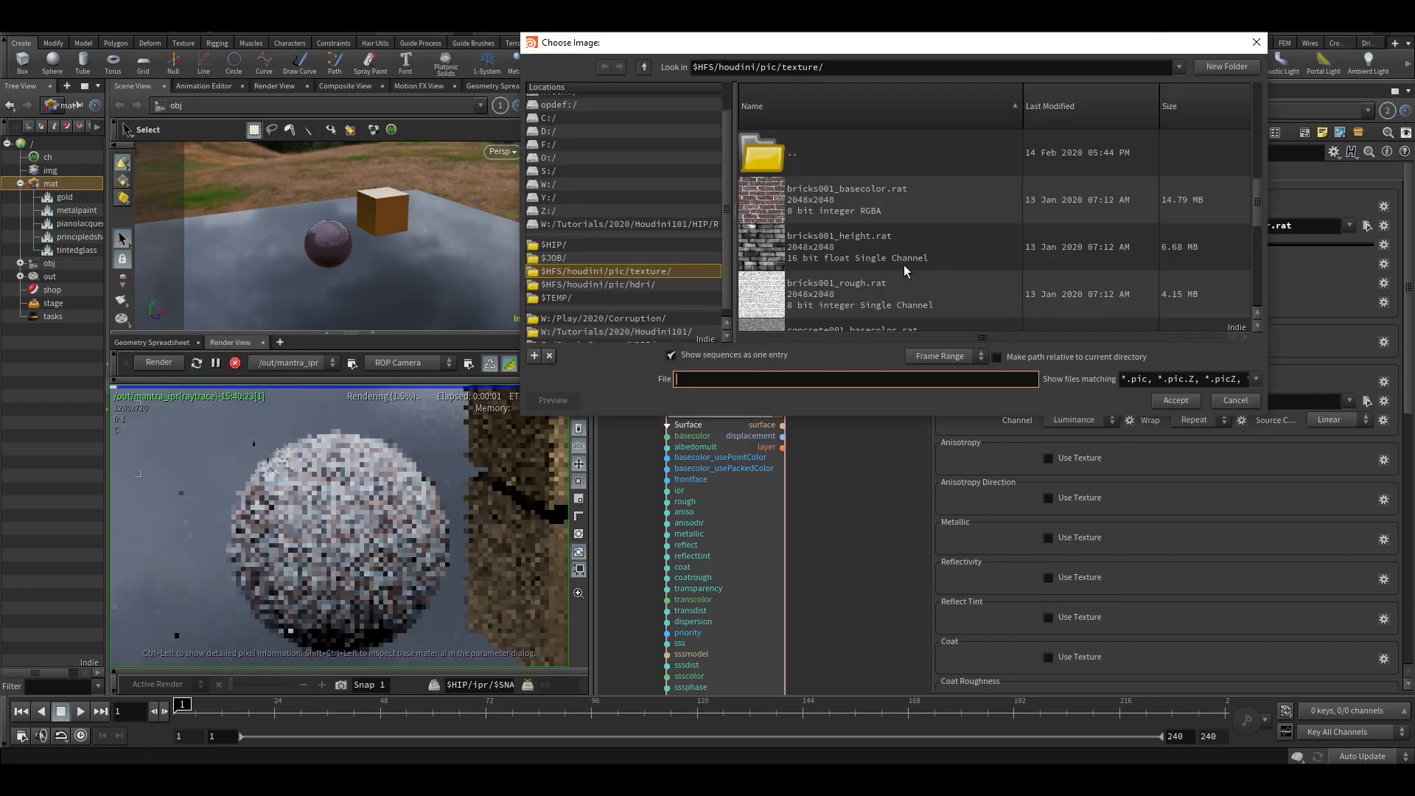
scroll(895, 265, down, 2)
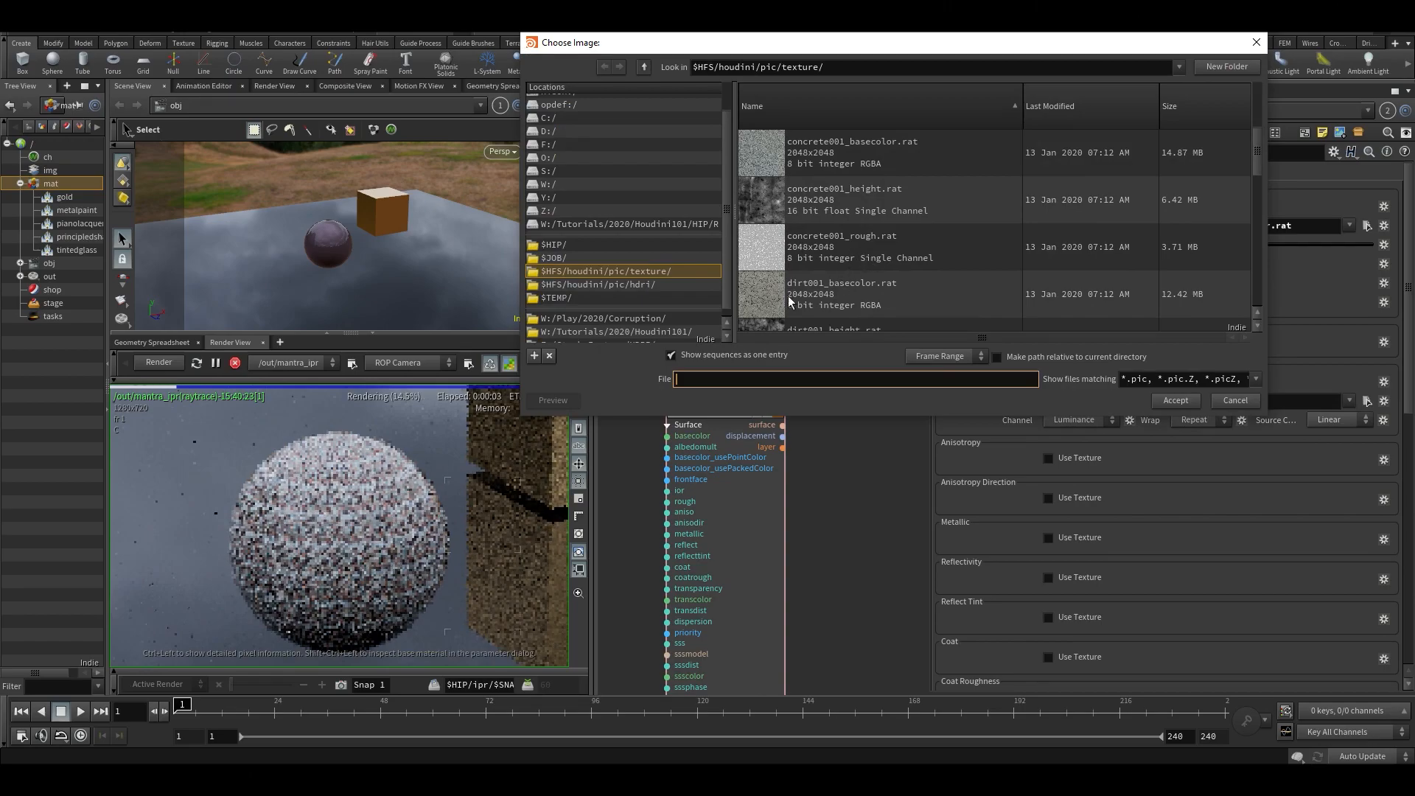
drag(828, 417, 825, 741)
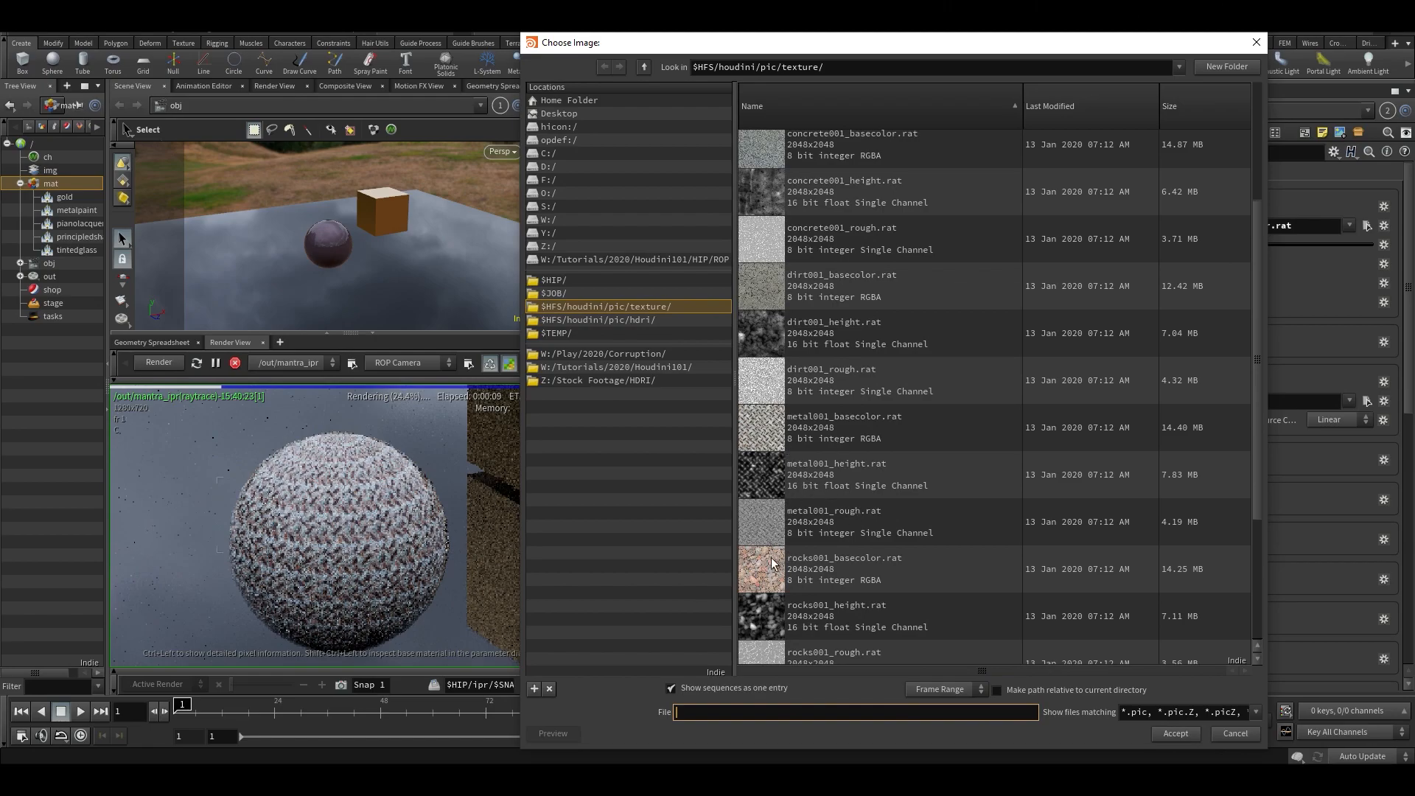
double_click(780, 516)
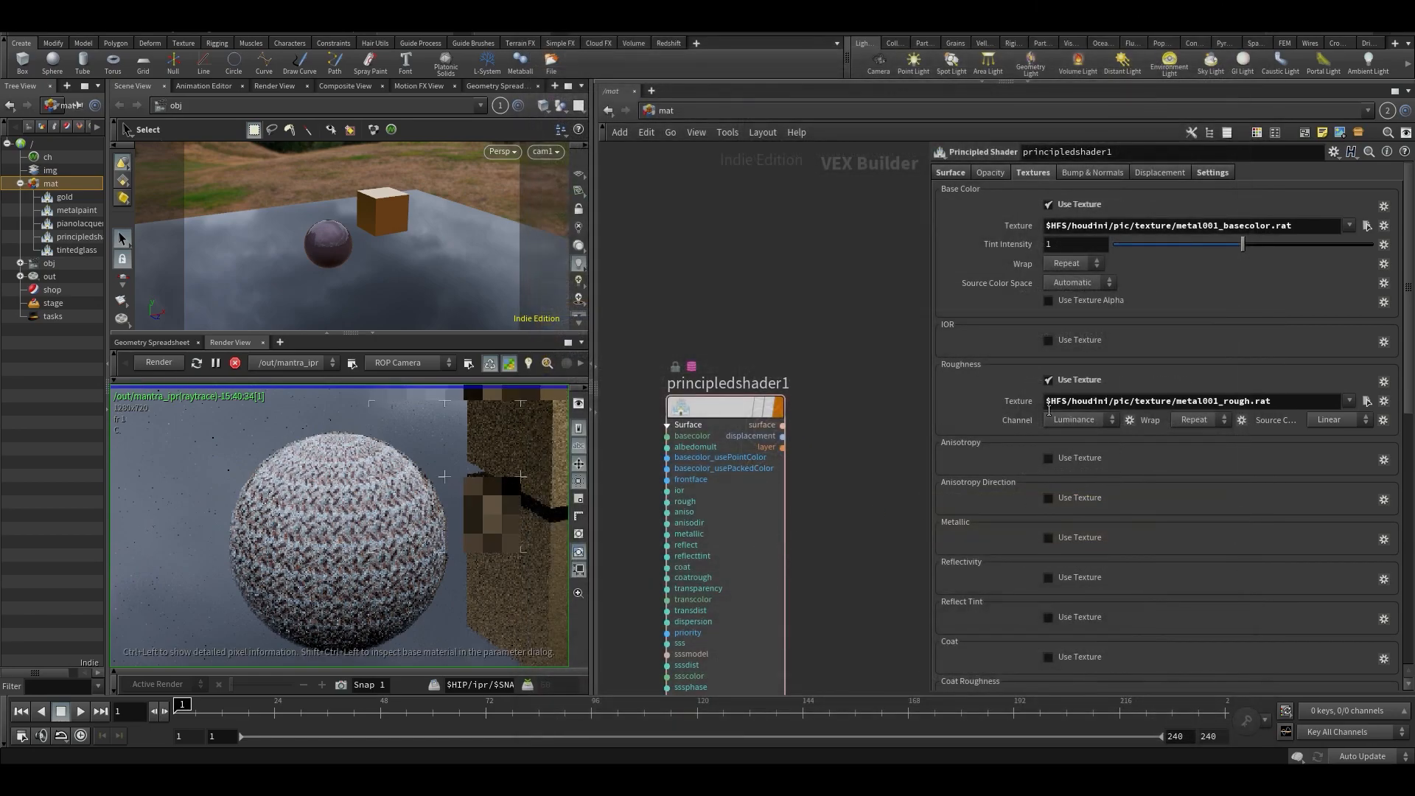
- Set the shader's Metallic to 1 and its Reflectivity to 0.603
click(950, 172)
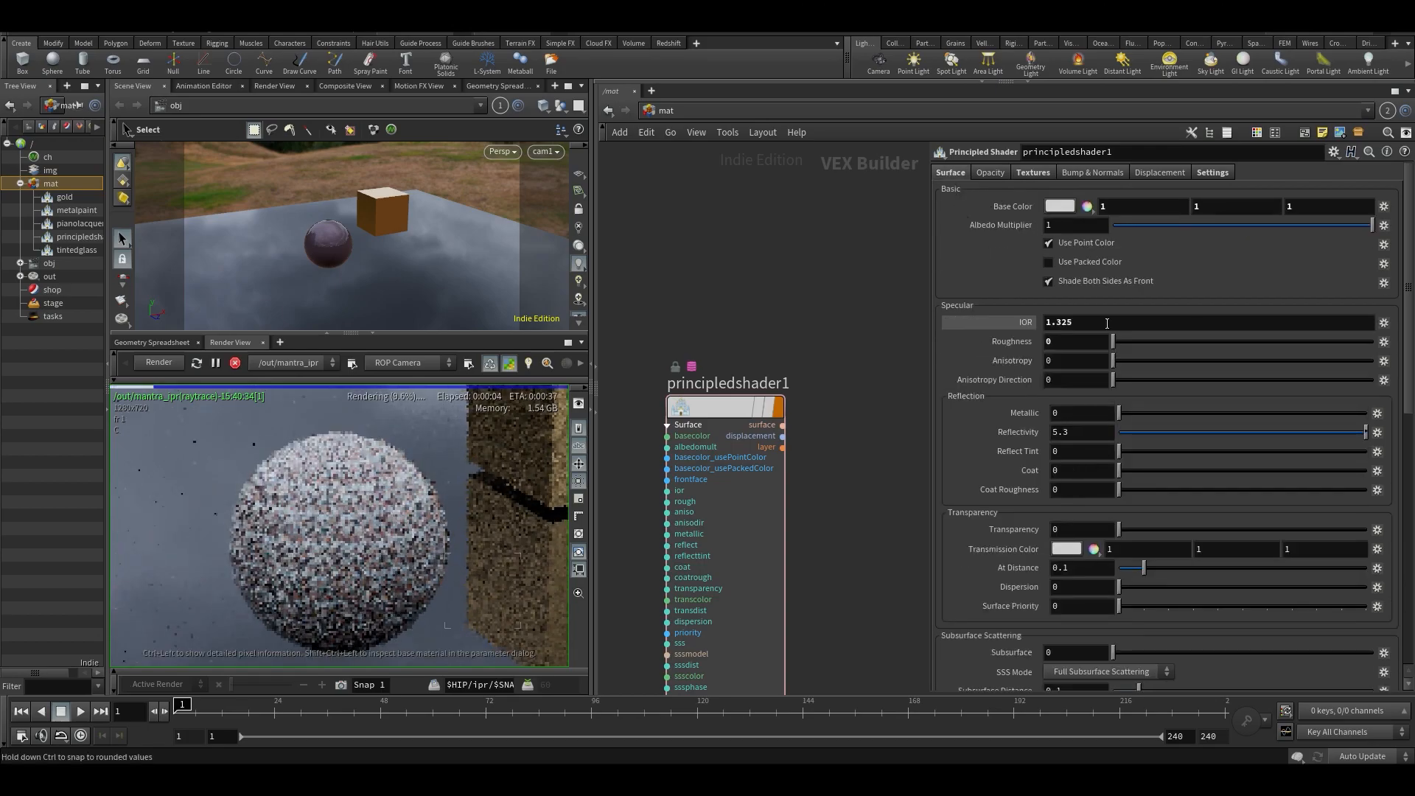
click(1019, 326)
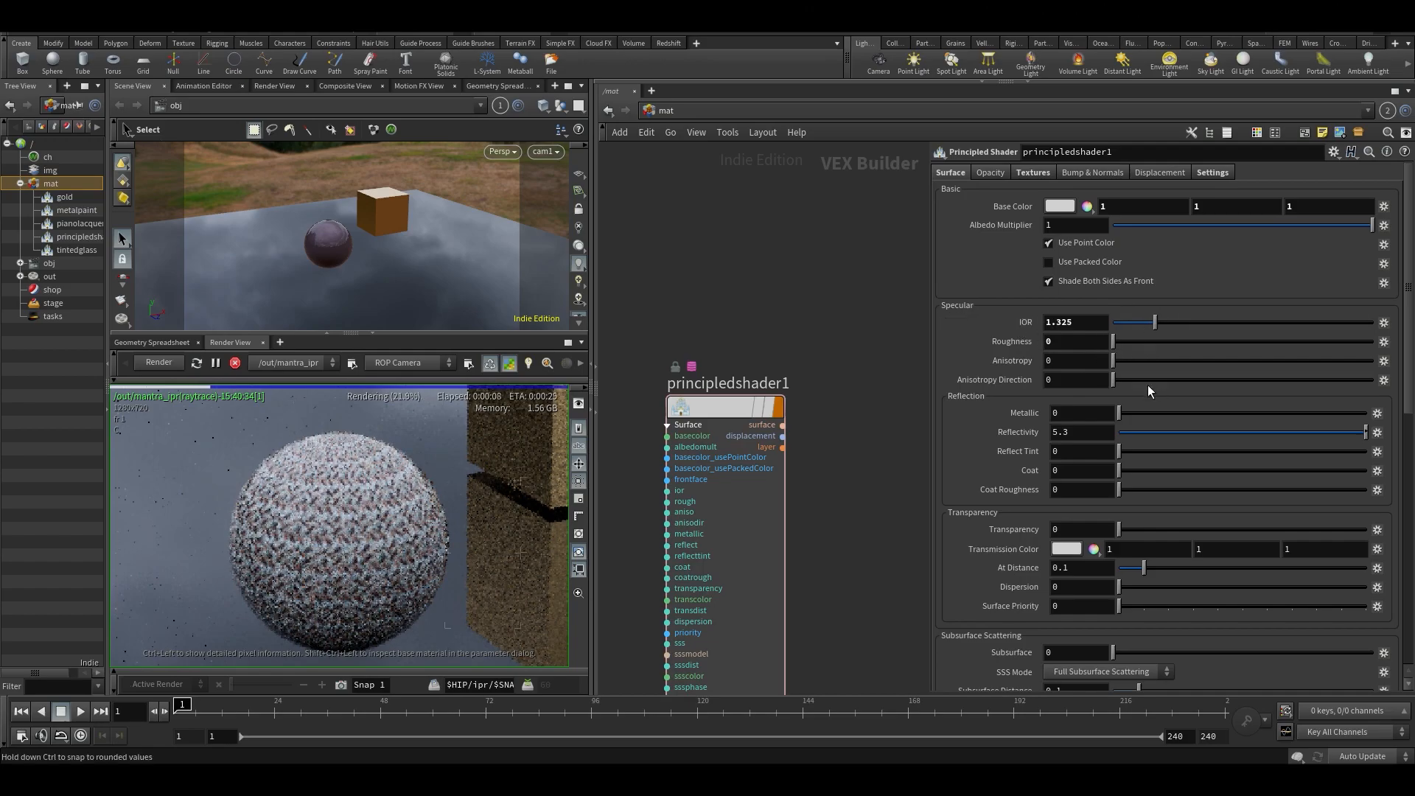
drag(1146, 414, 1369, 414)
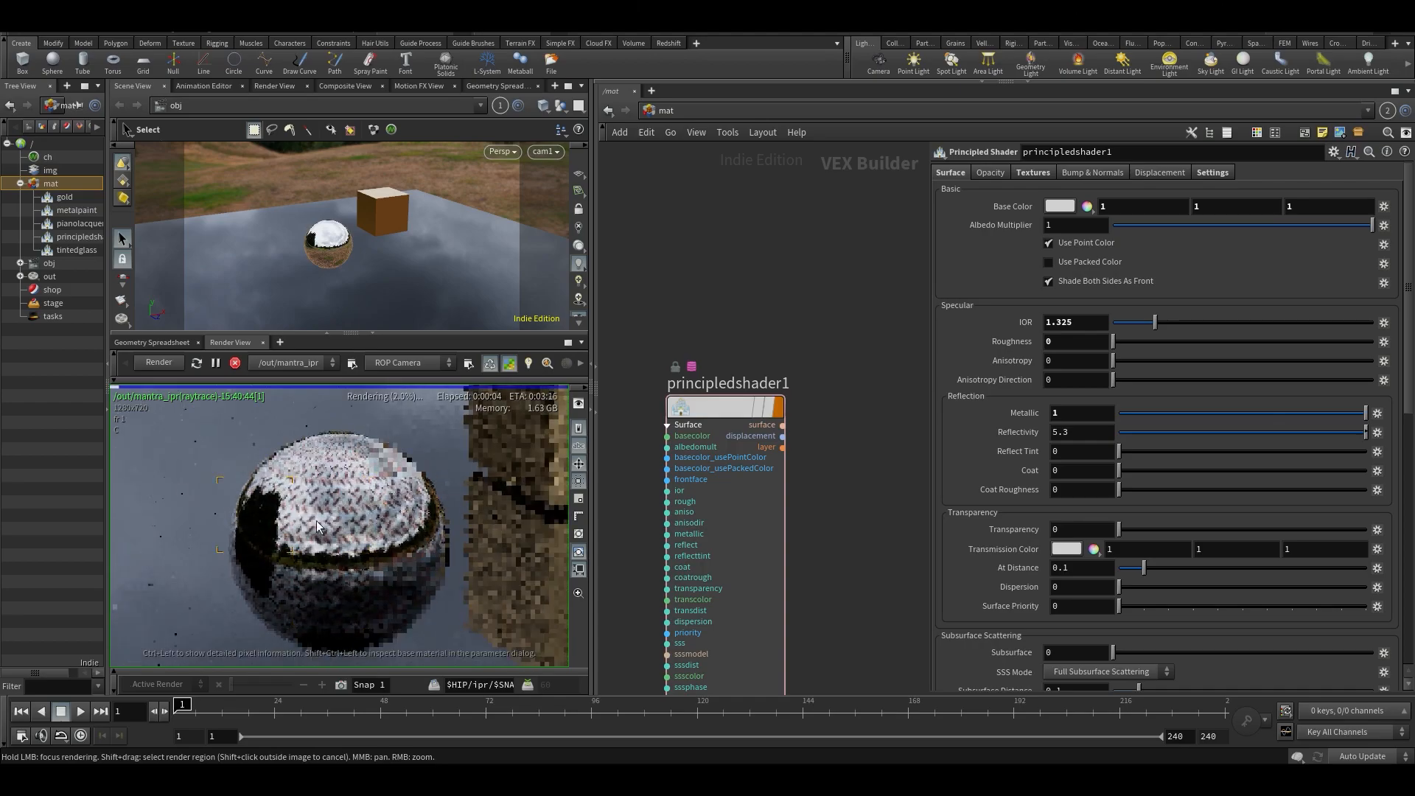
drag(1282, 437, 1267, 435)
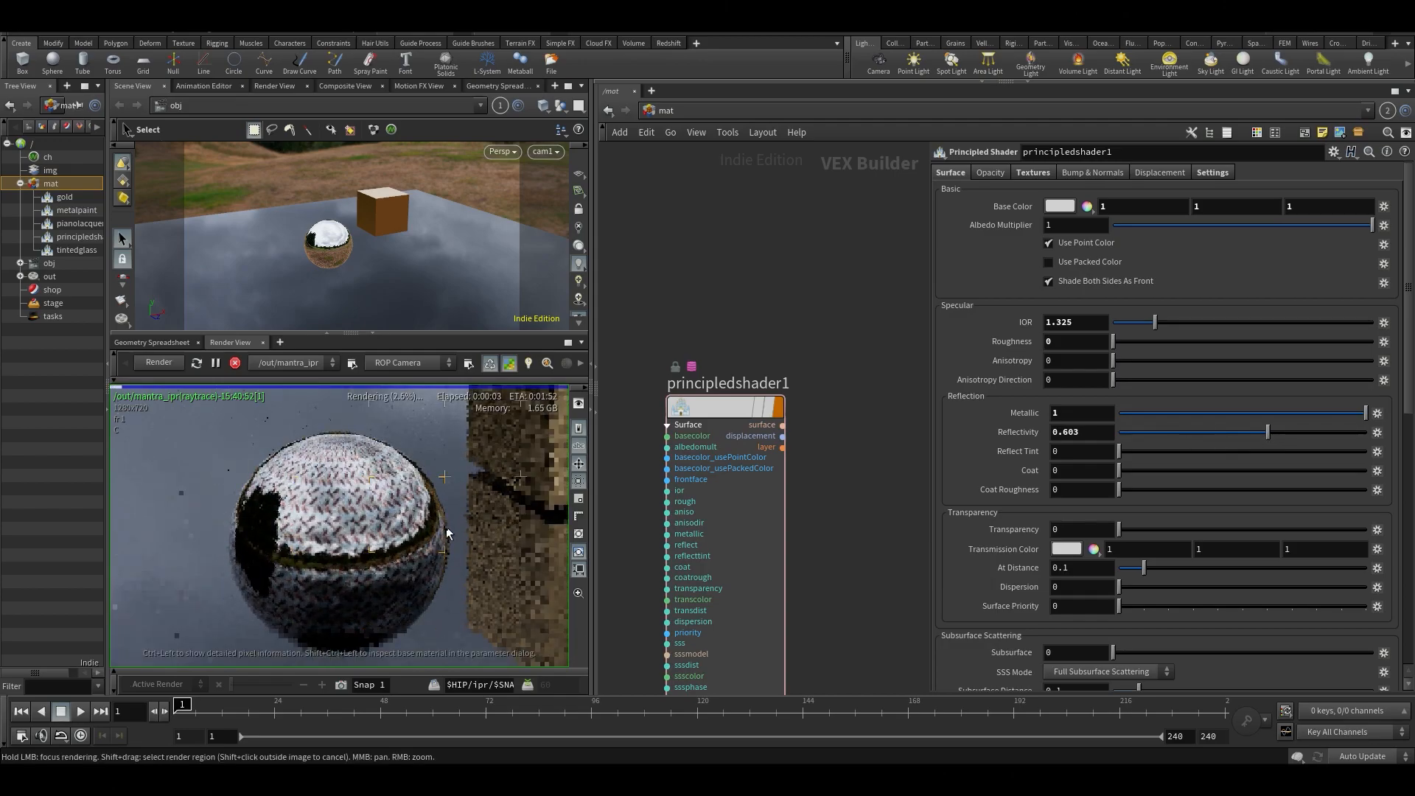
scroll(354, 553, down, 2)
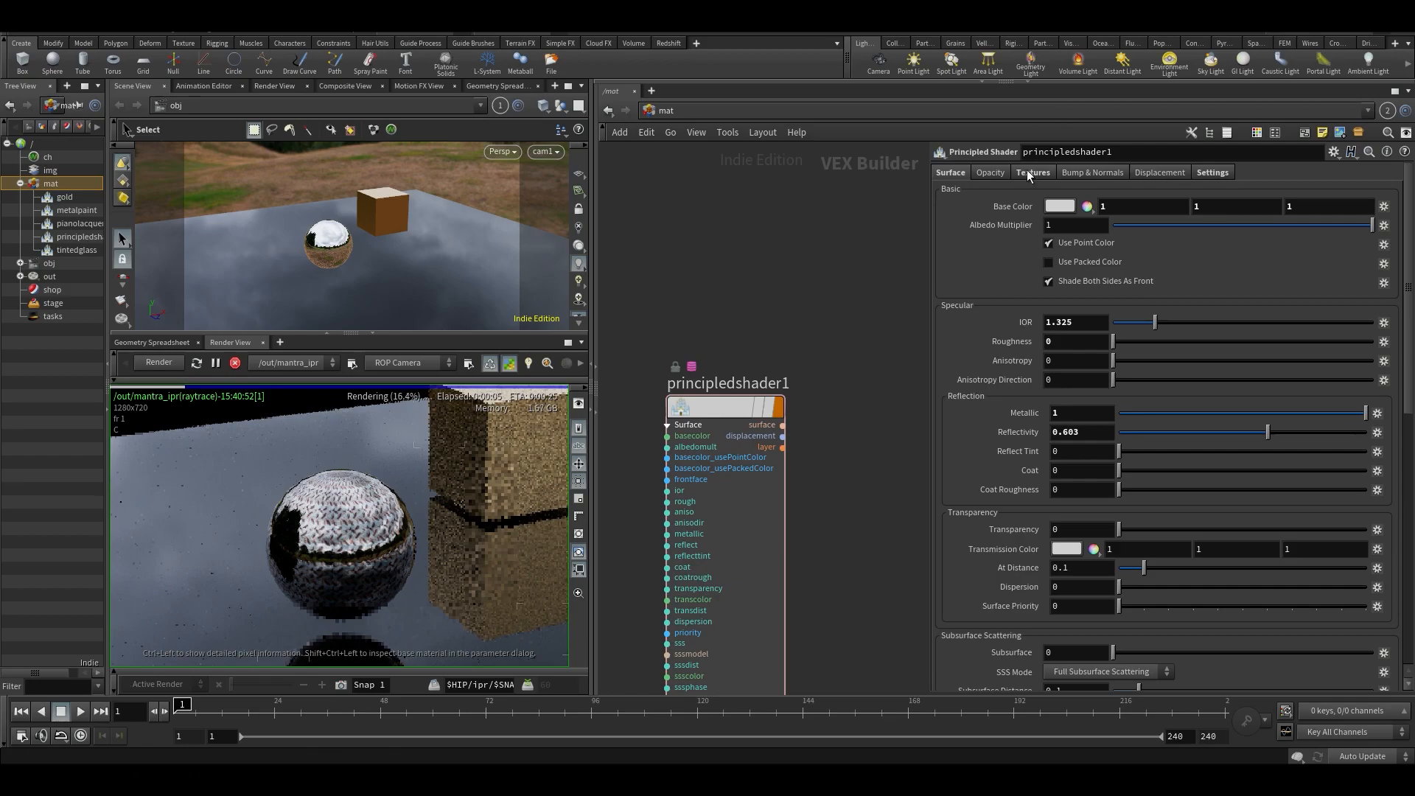
- Try enabling a texture for the shader's IOR, and switch it off again
click(1032, 172)
click(1159, 172)
click(1215, 174)
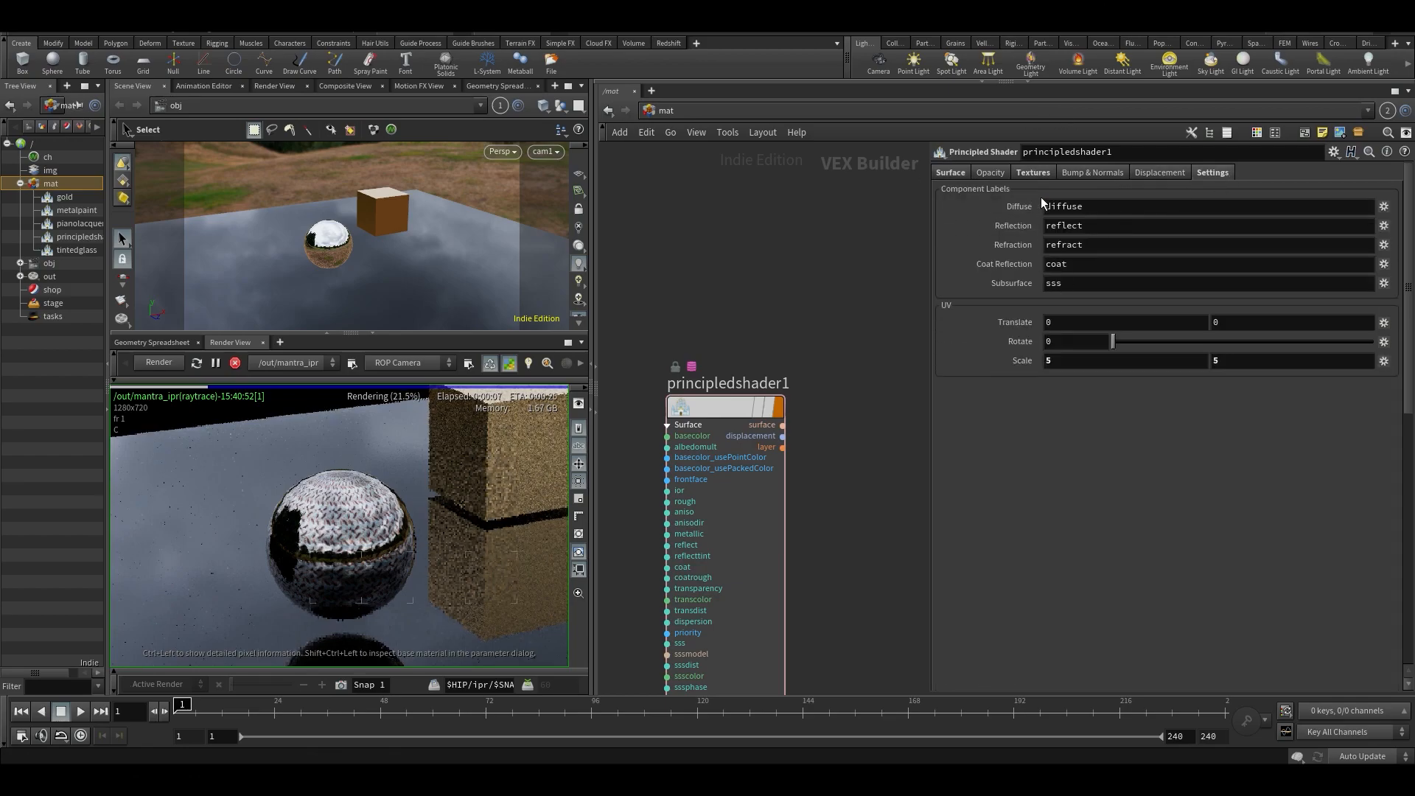
click(1032, 173)
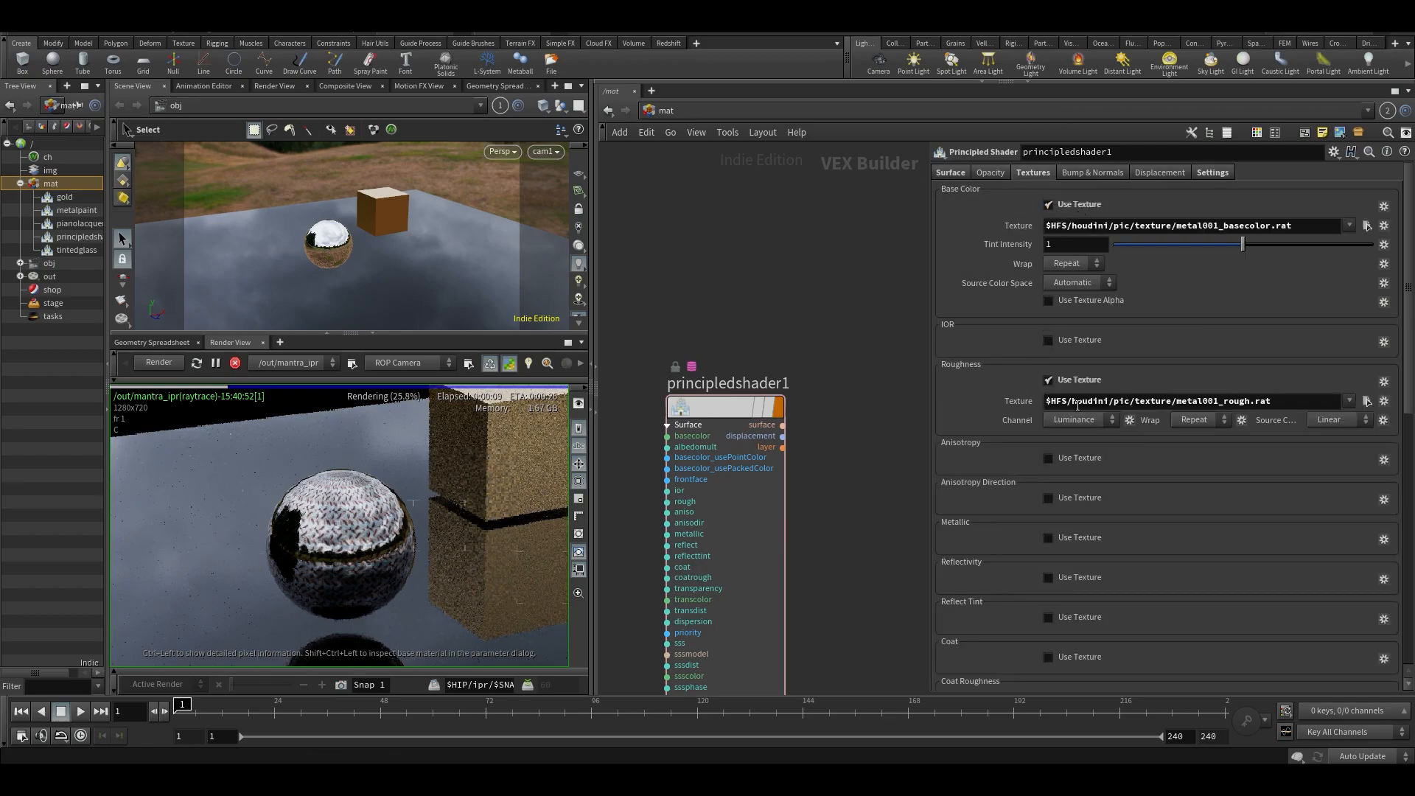
scroll(1061, 343, down, 1)
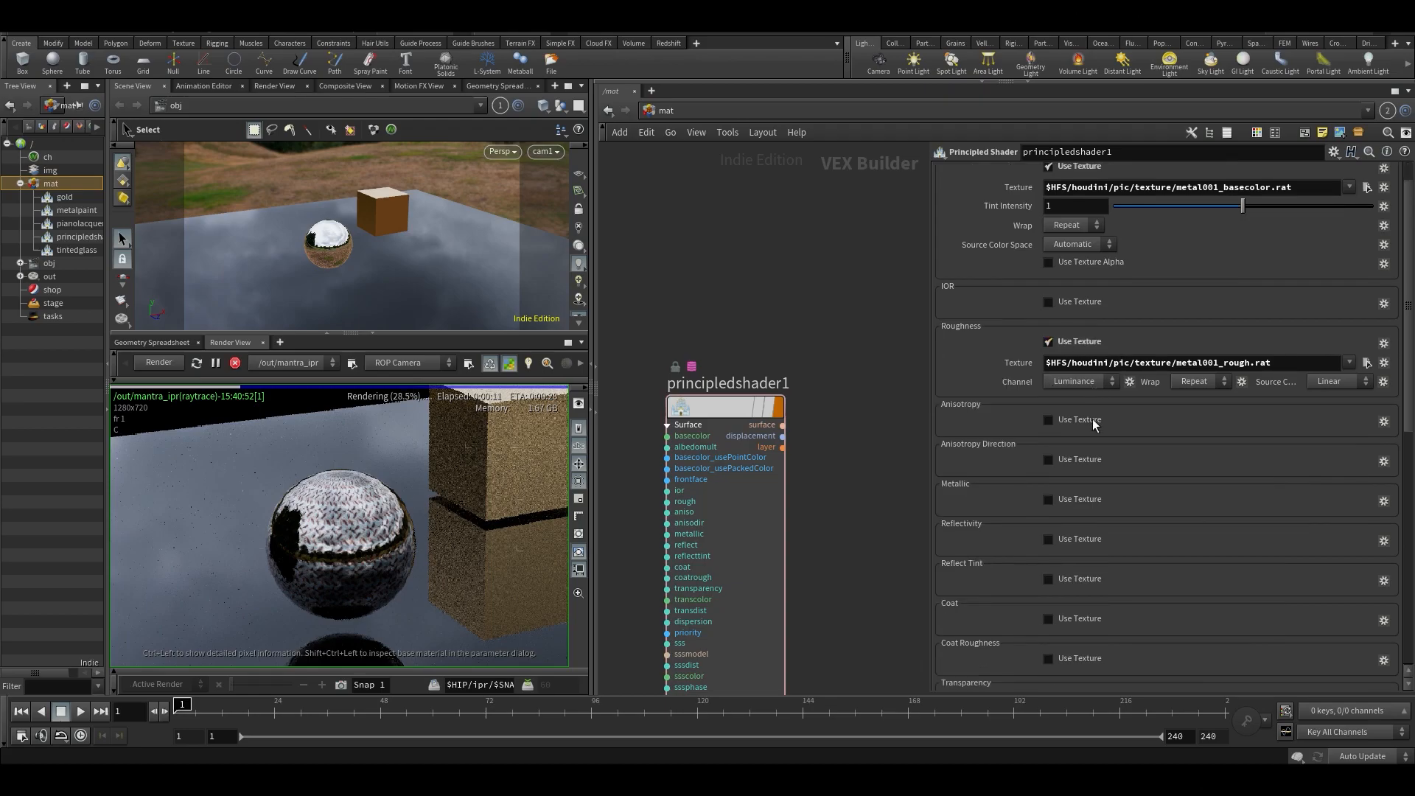
click(1075, 301)
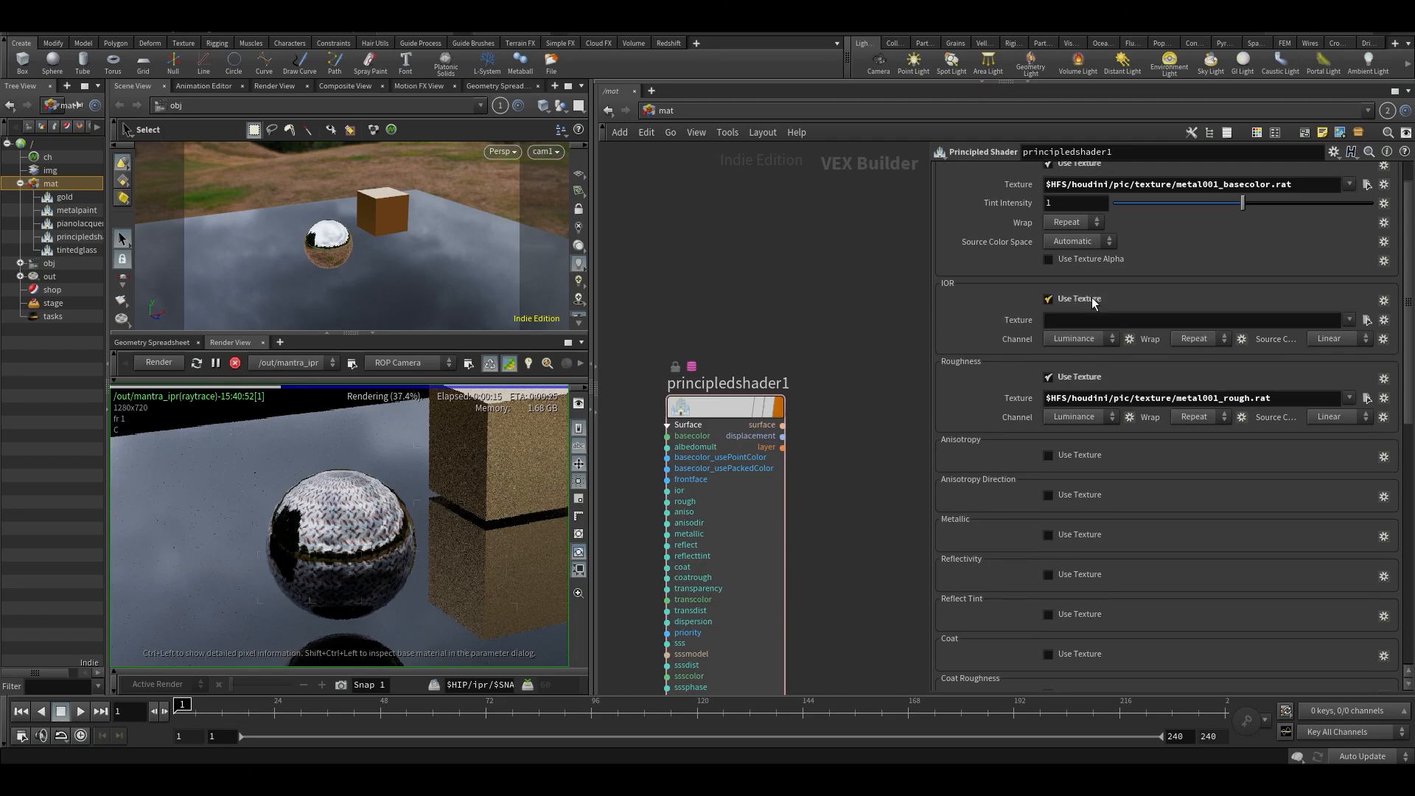
click(1061, 298)
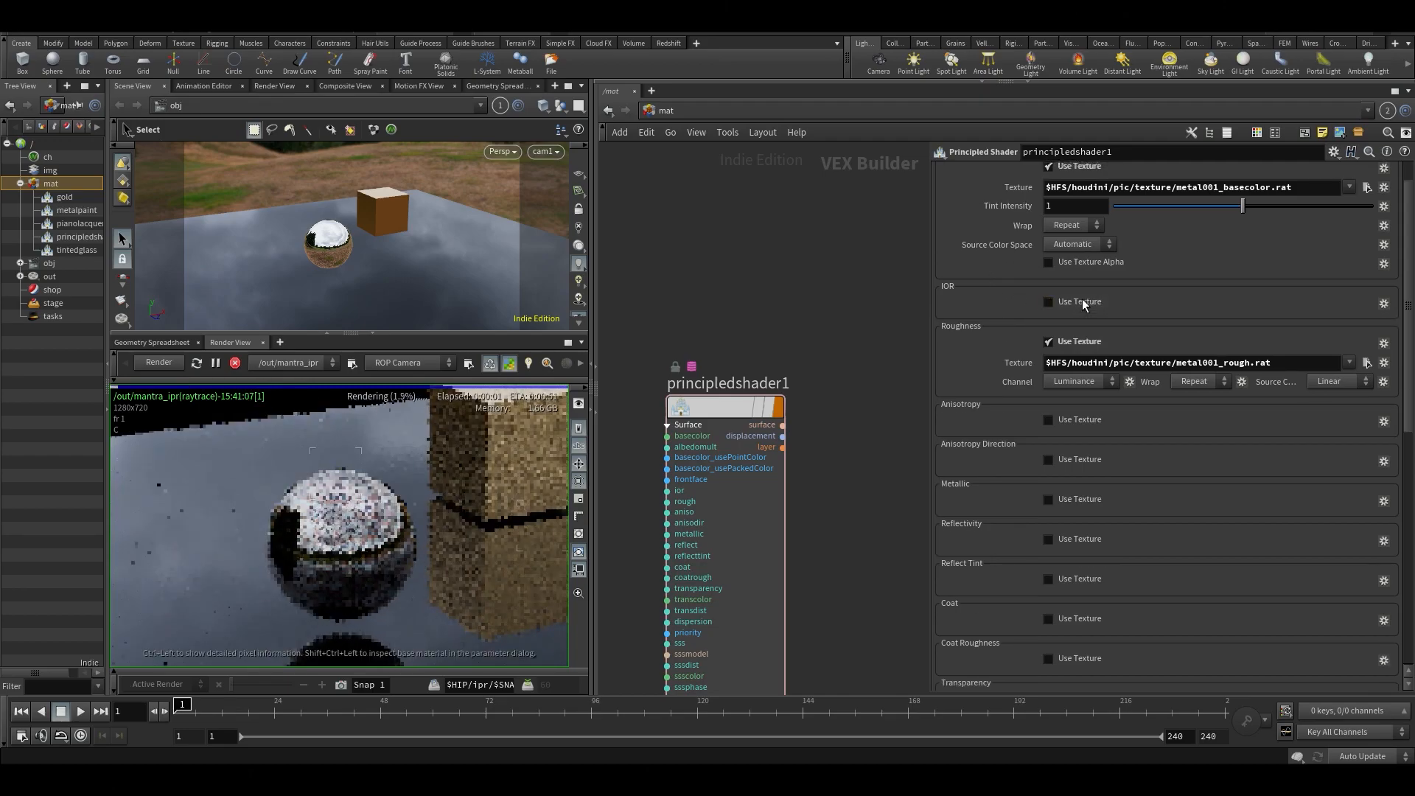
scroll(973, 188, up, 1)
- Replace the shader's Base Color texture with bricks001_basecolor.rat and its Roughness texture with bricks001_rough.rat
click(1093, 174)
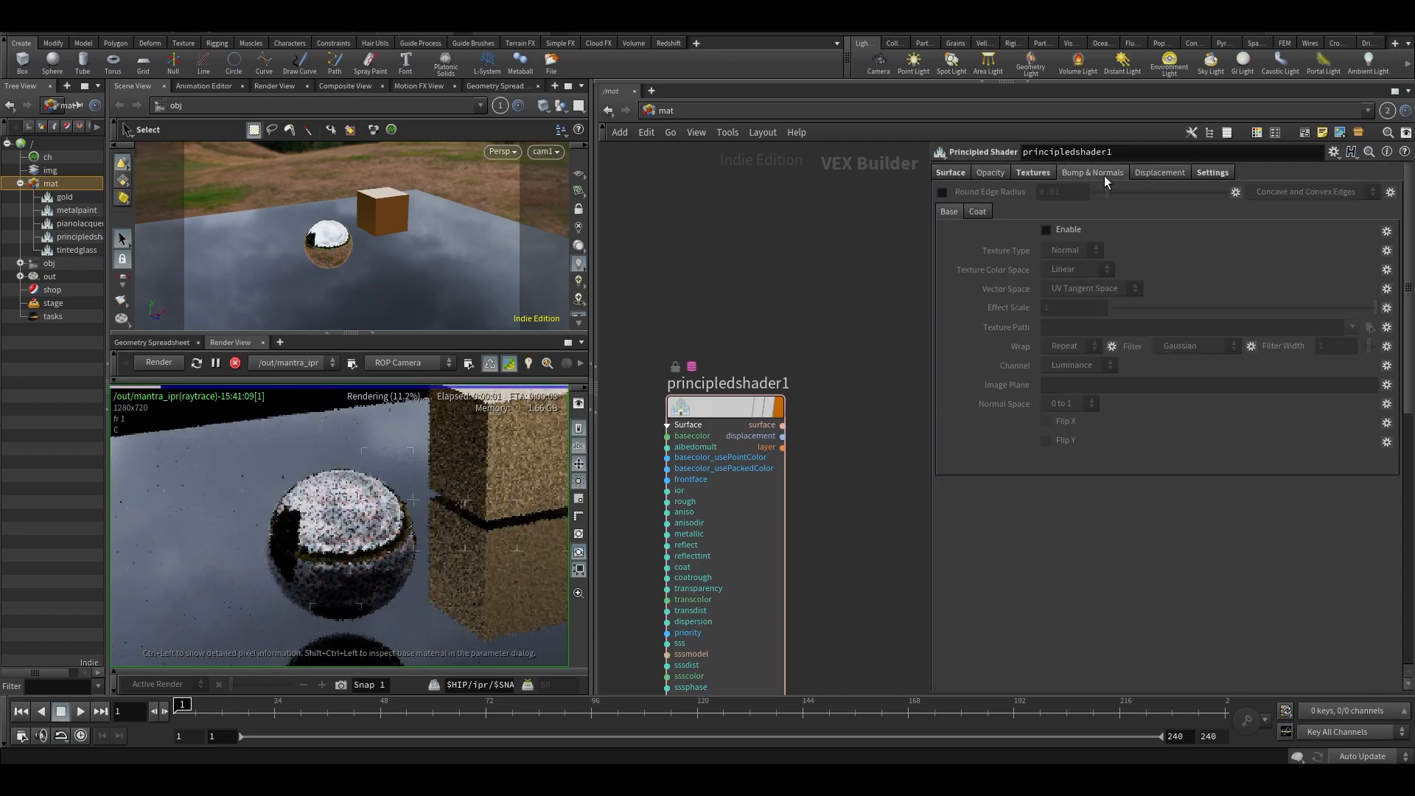
click(1032, 174)
click(1365, 225)
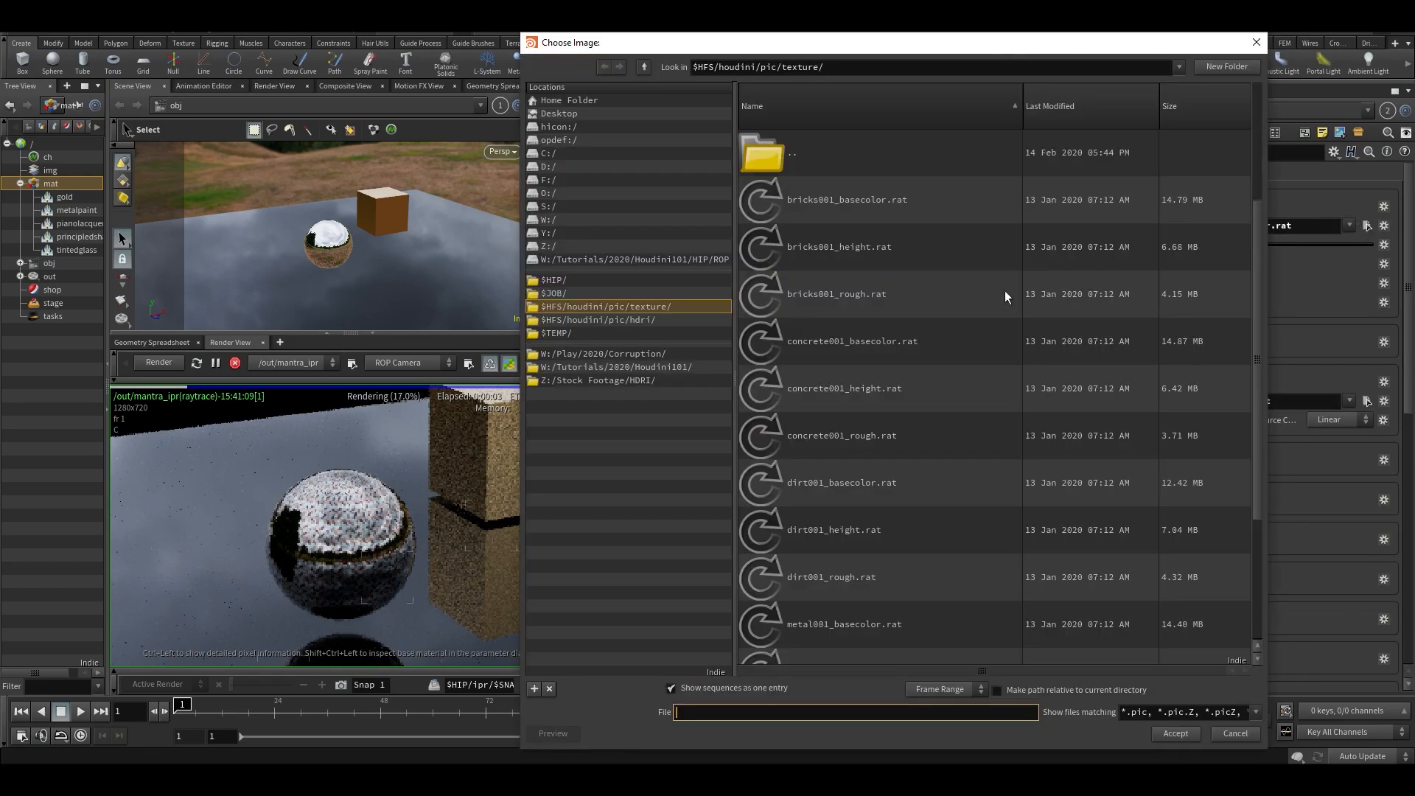
click(776, 208)
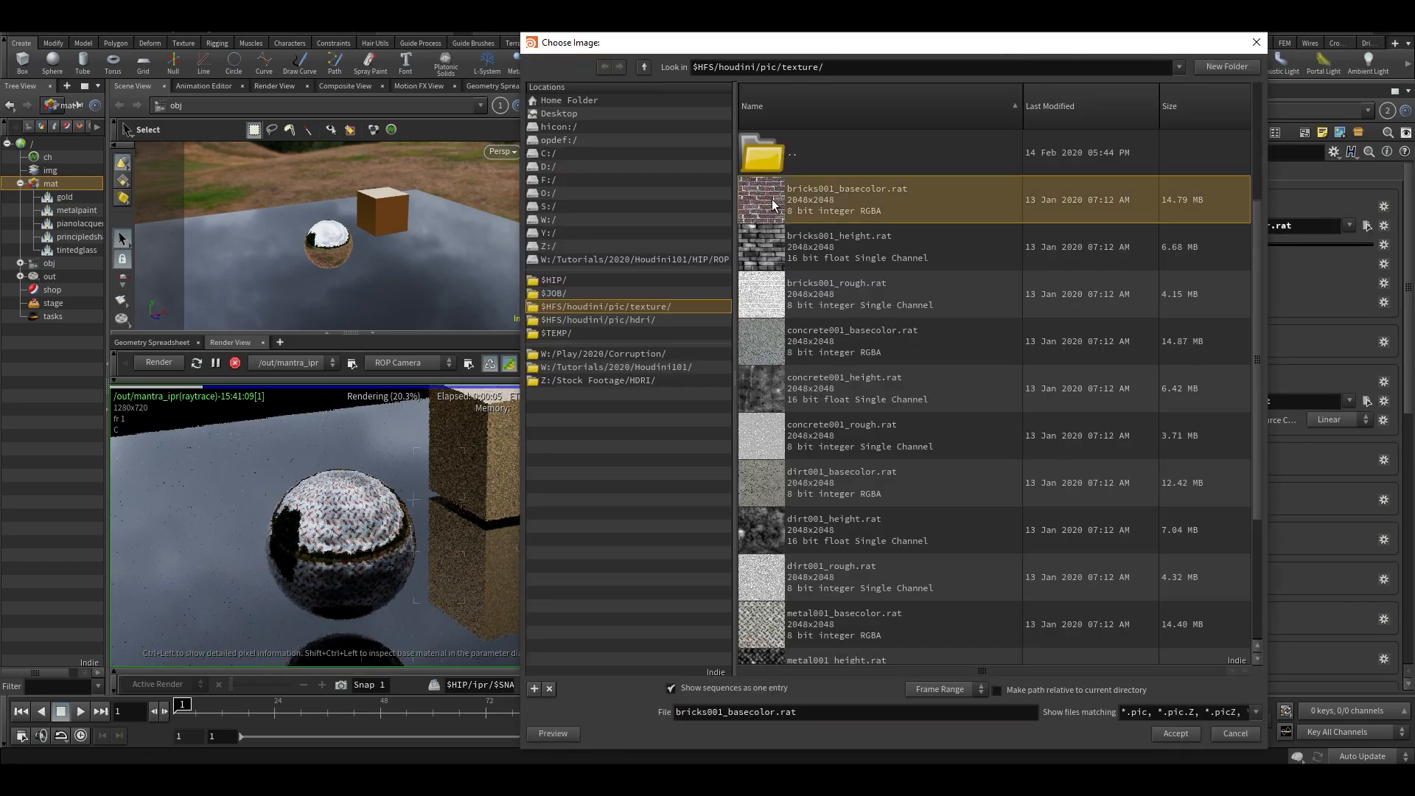
double_click(772, 205)
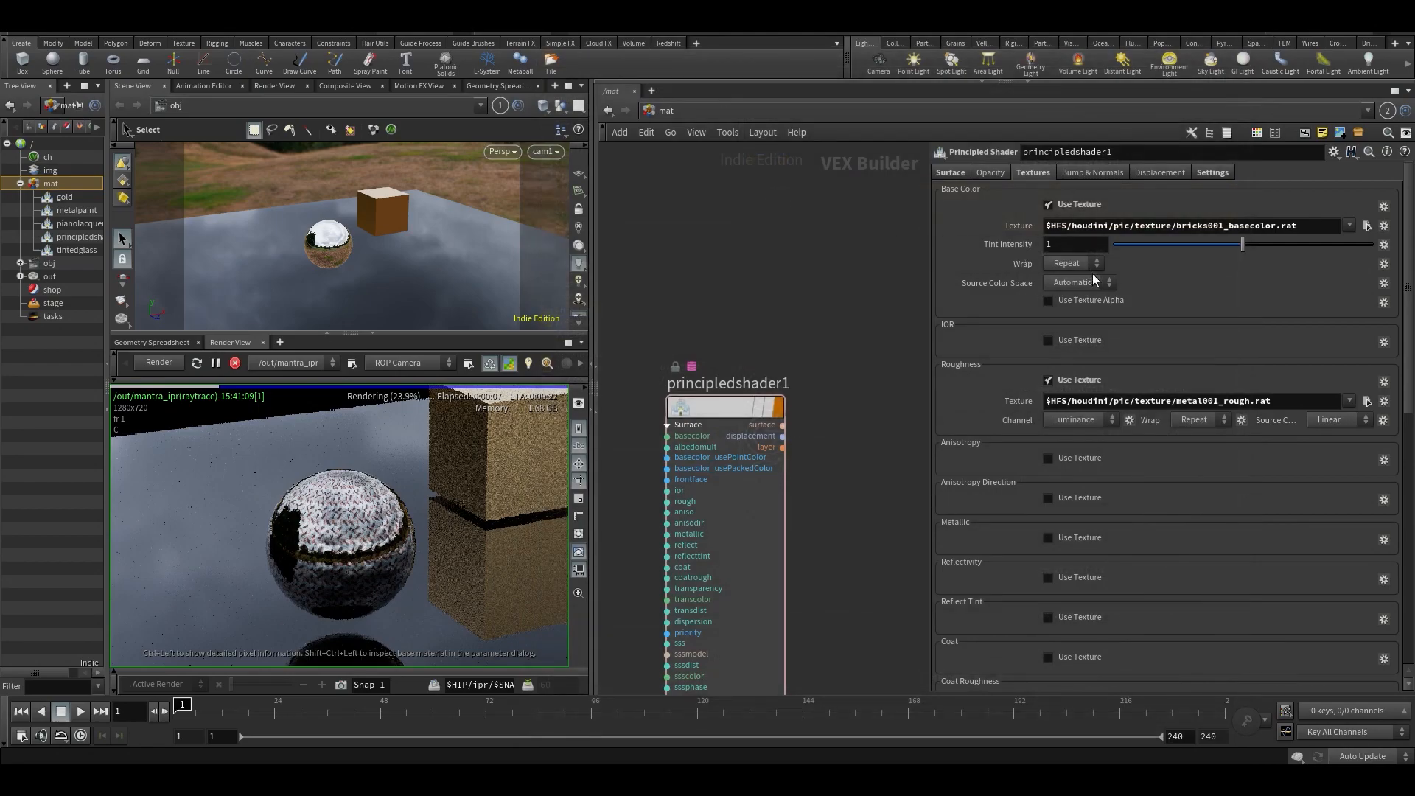
click(1366, 402)
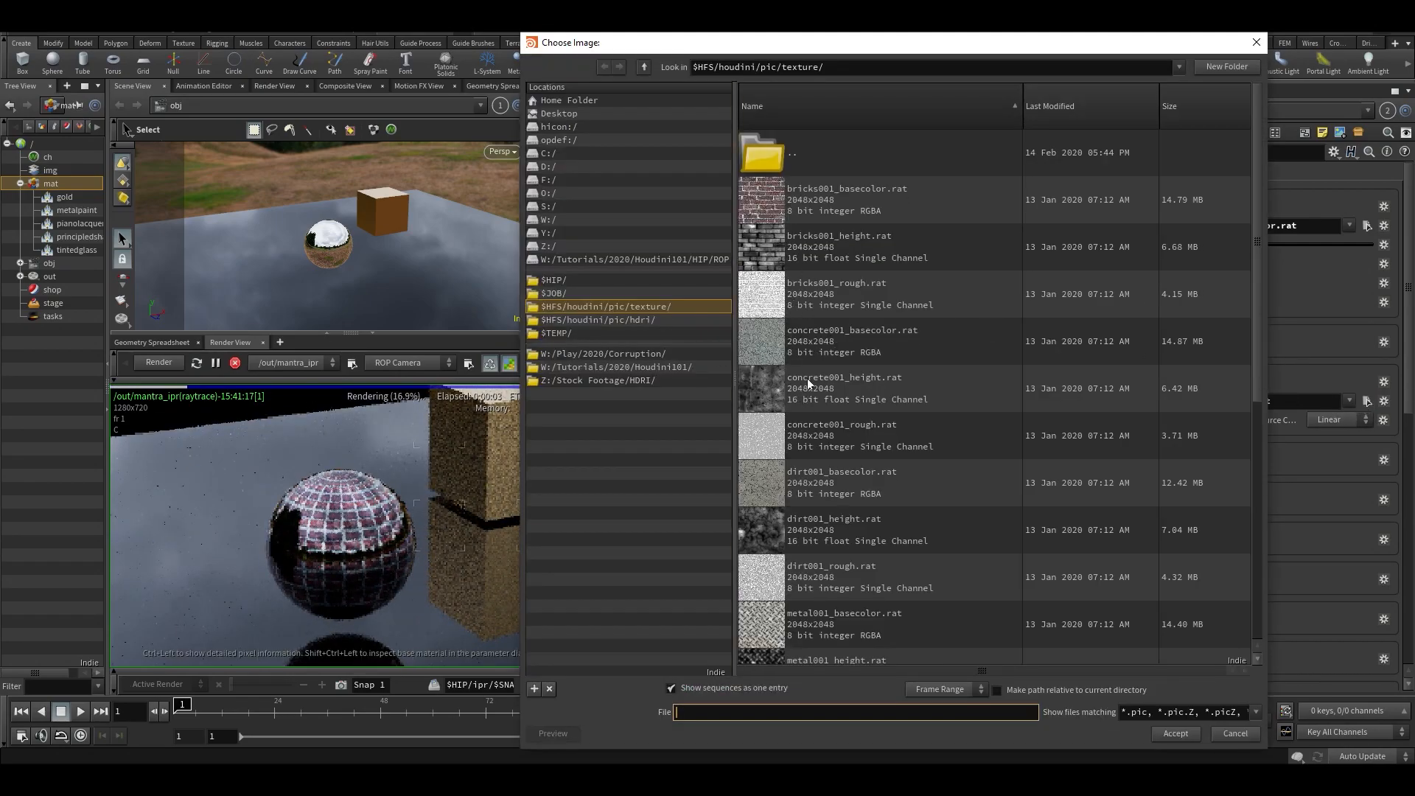
double_click(764, 294)
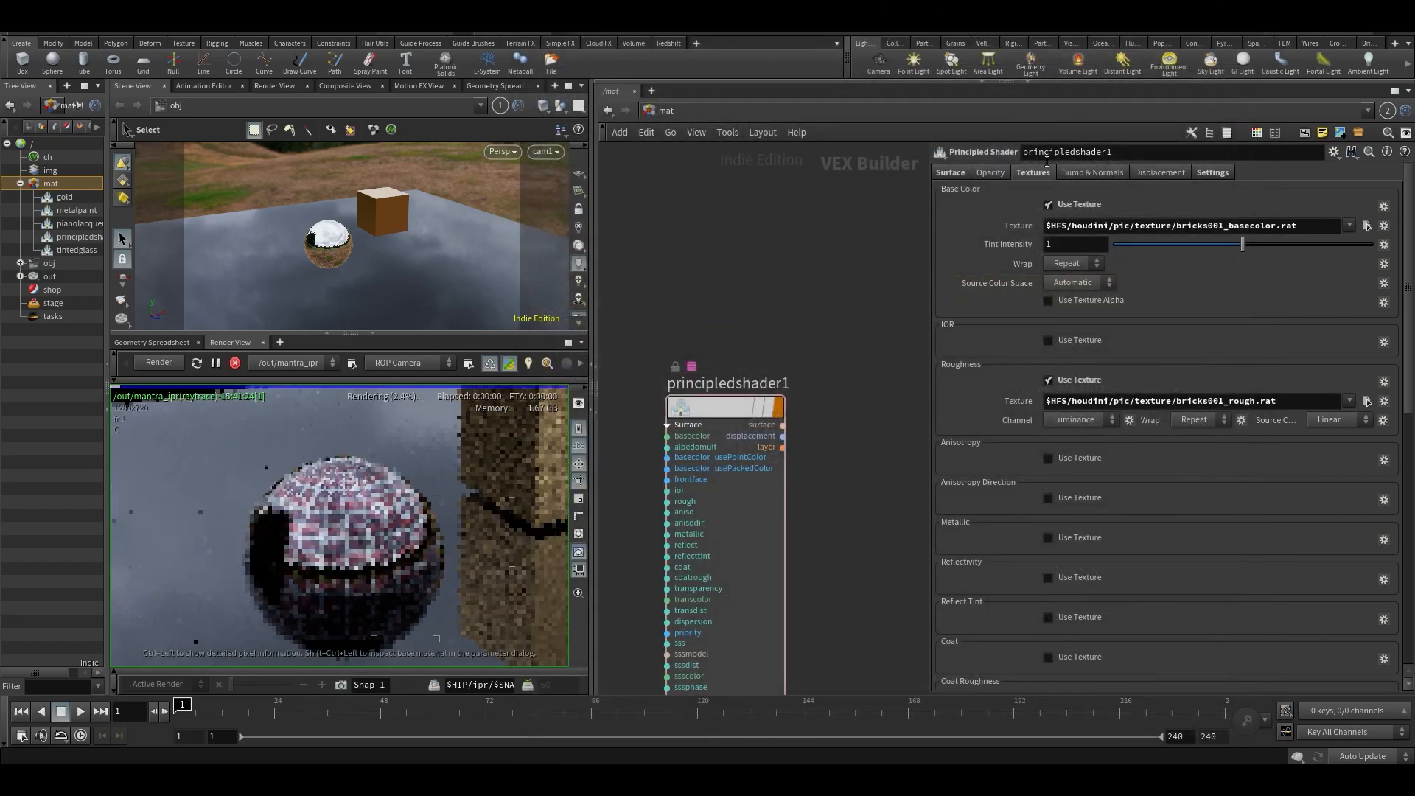
- Set the shader's Metallic and Reflectivity to 0 and its IOR to 1
click(961, 174)
ctrl+middle_click(975, 413)
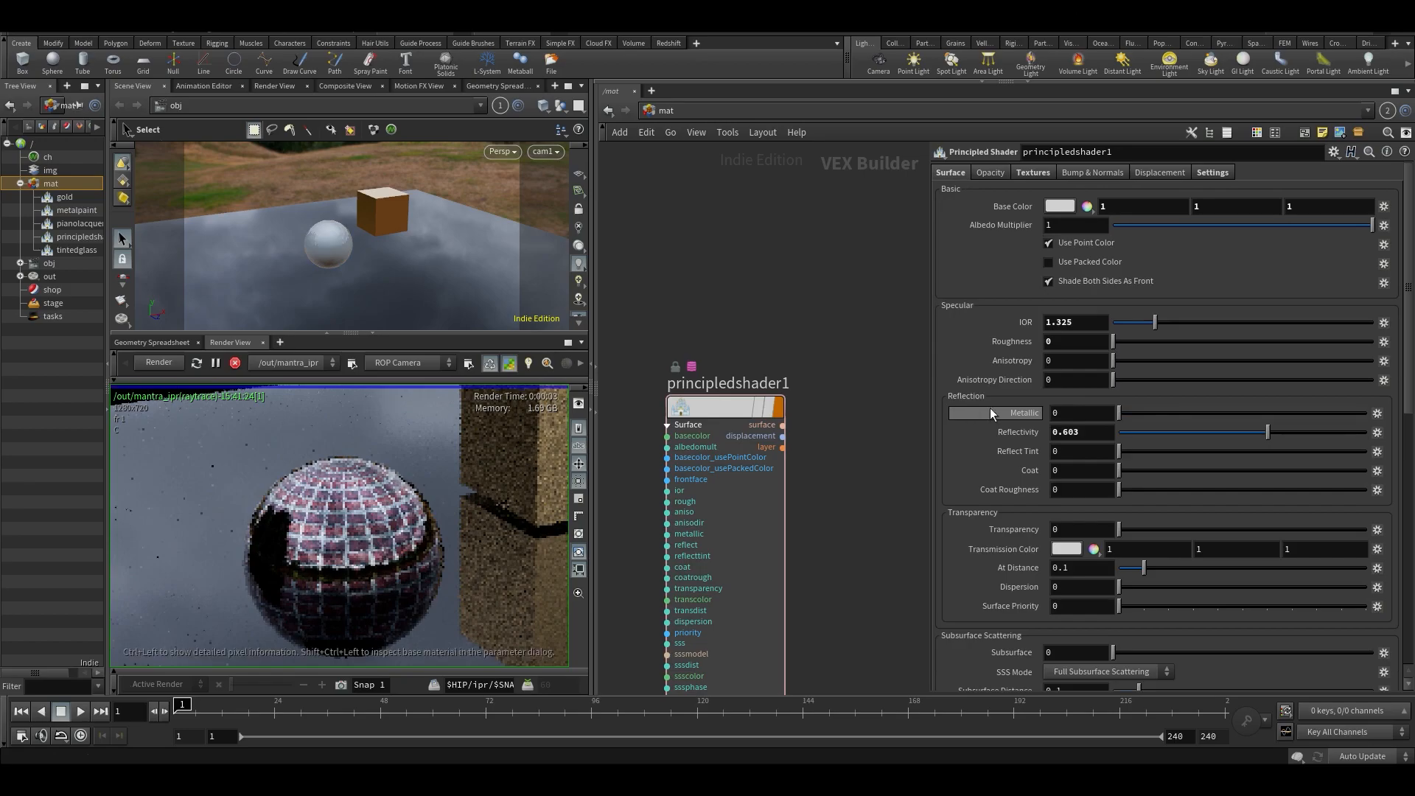
drag(1214, 440, 820, 374)
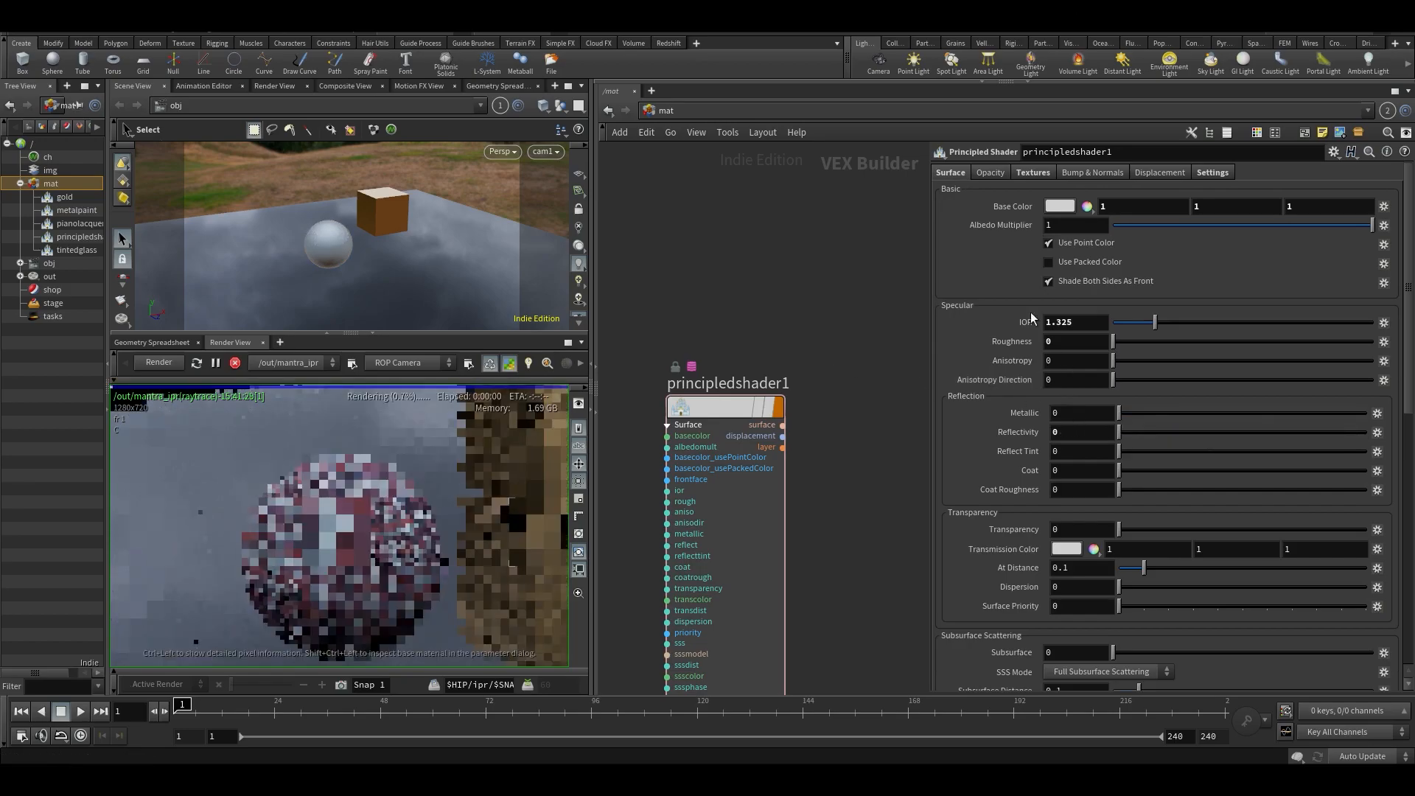
drag(1085, 324, 1006, 321)
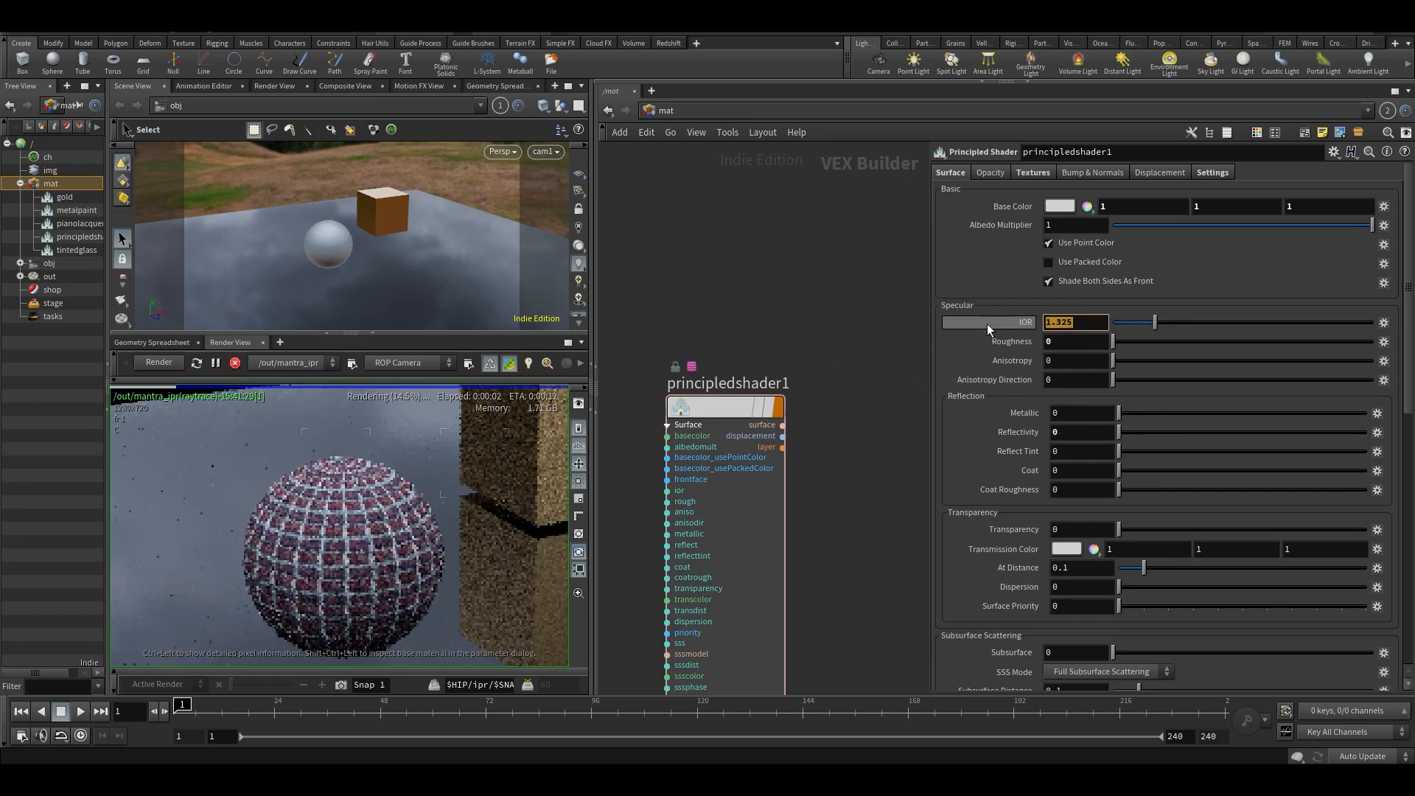
text(1)
key(Return)
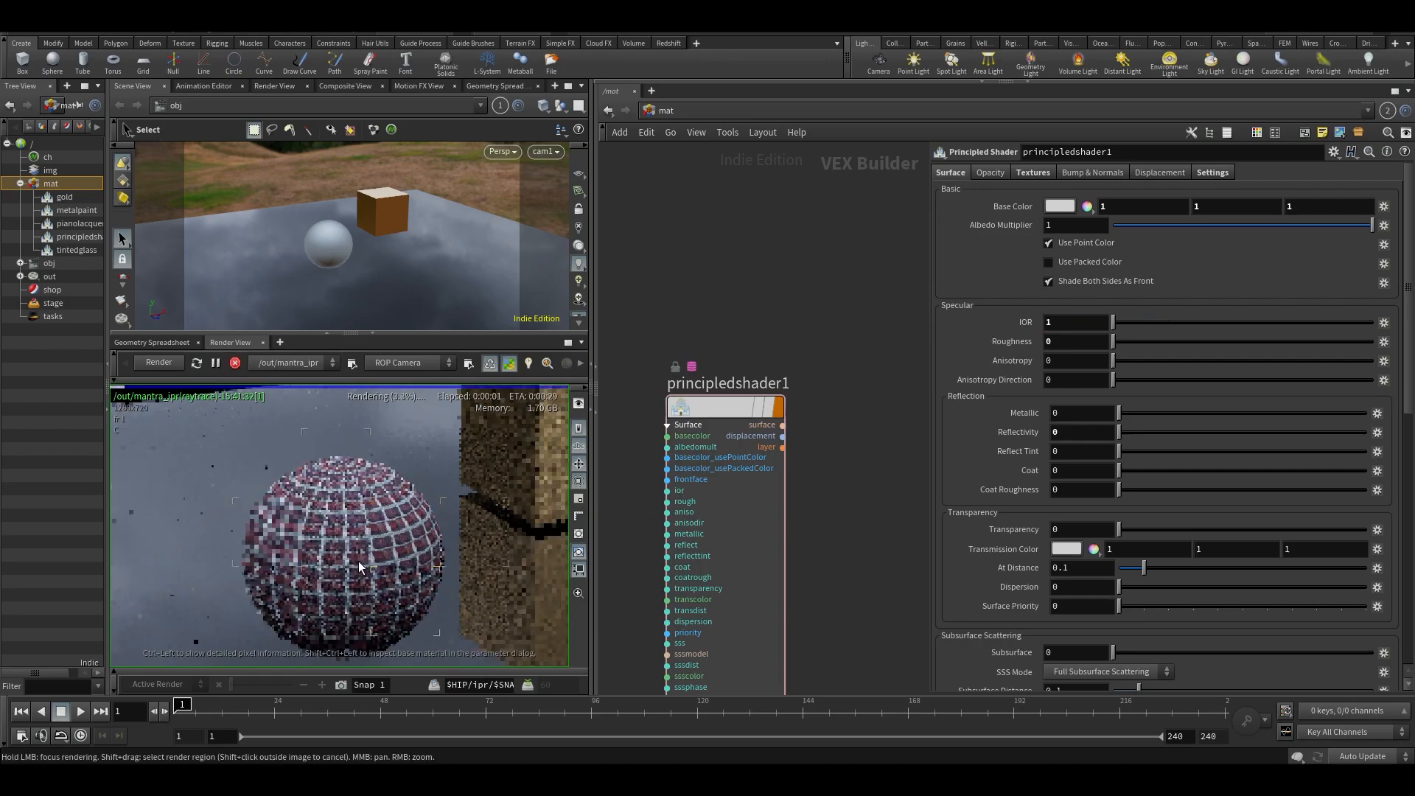
scroll(490, 545, up, 2)
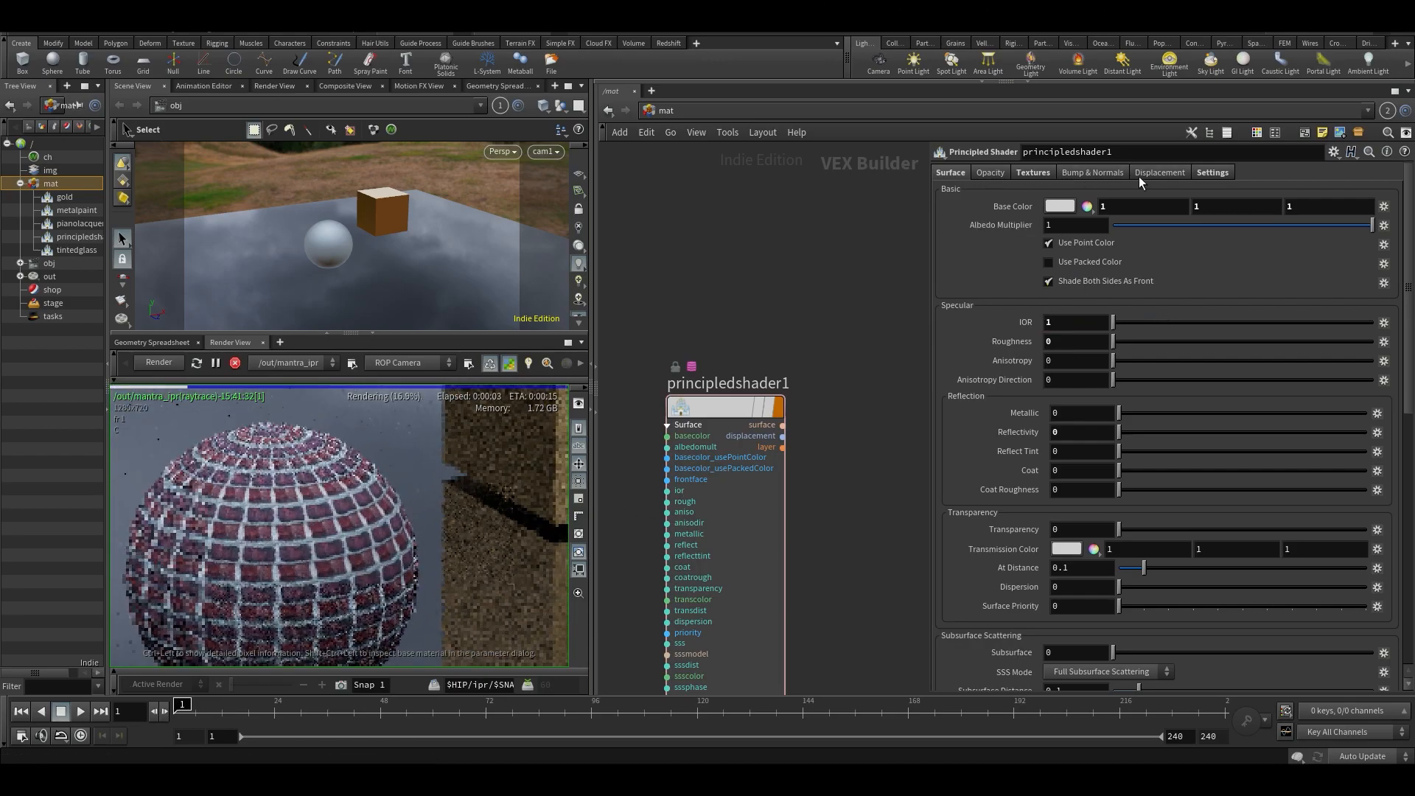
- Enable texture displacement on the shader with bricks001_height.rat and inspect the brick relief in the render
click(1135, 177)
click(1071, 314)
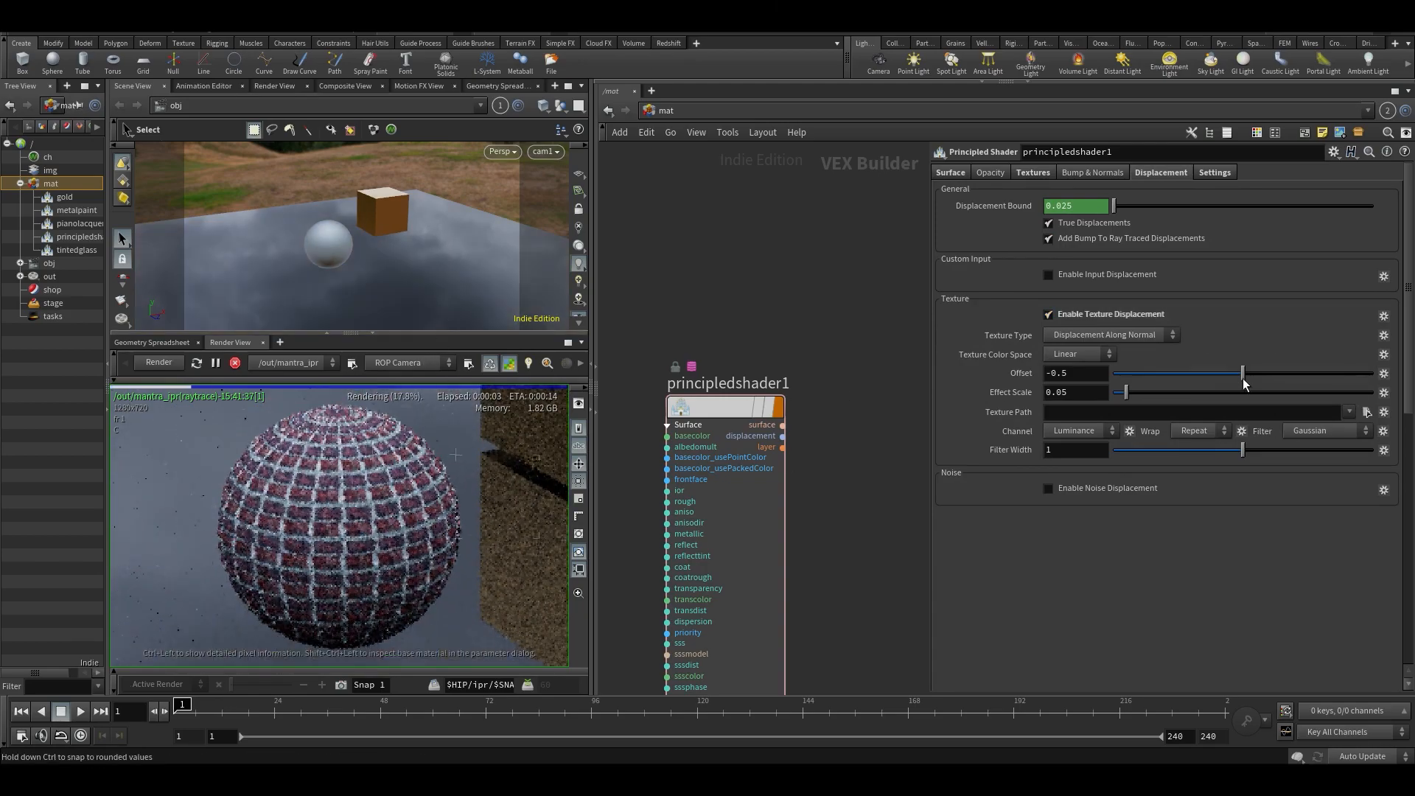
click(1371, 417)
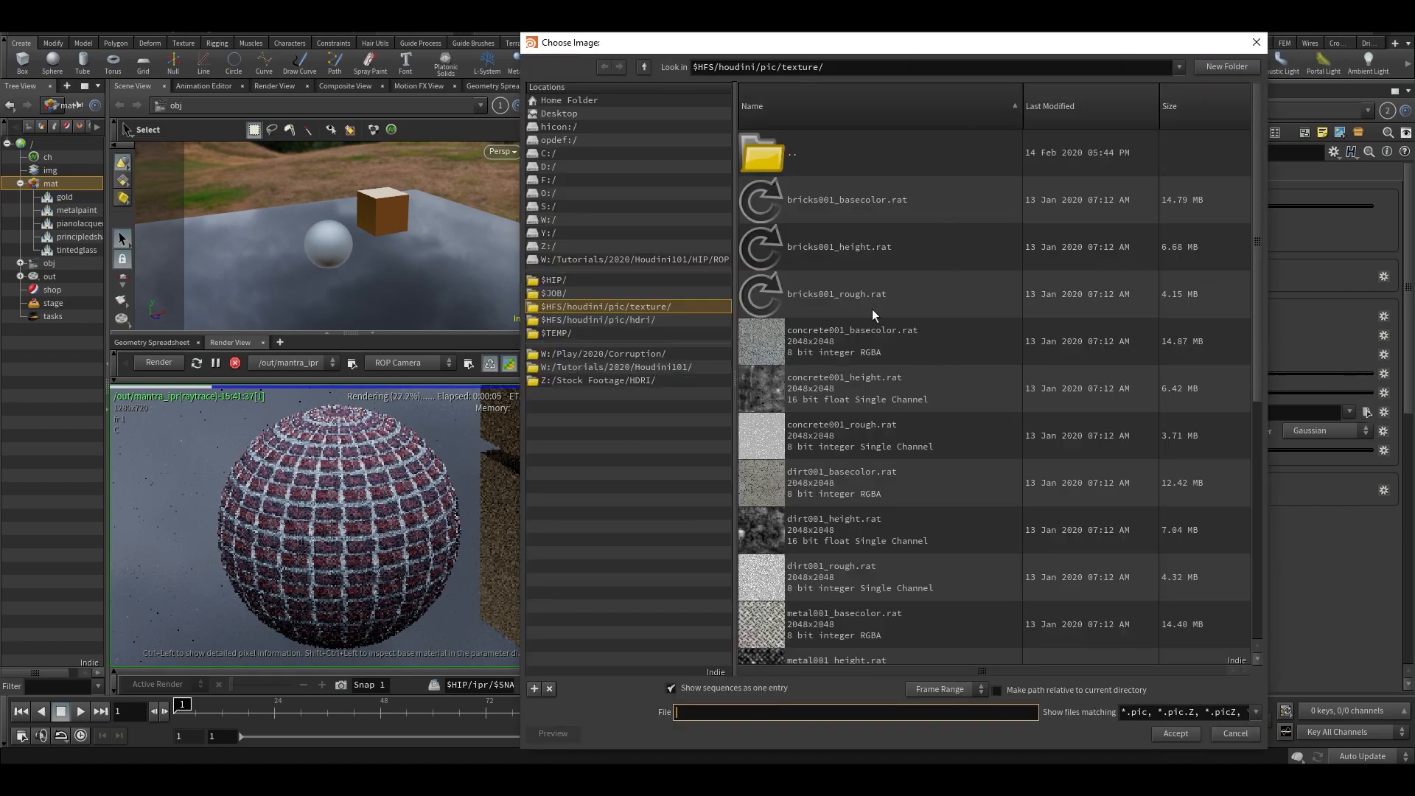
double_click(780, 250)
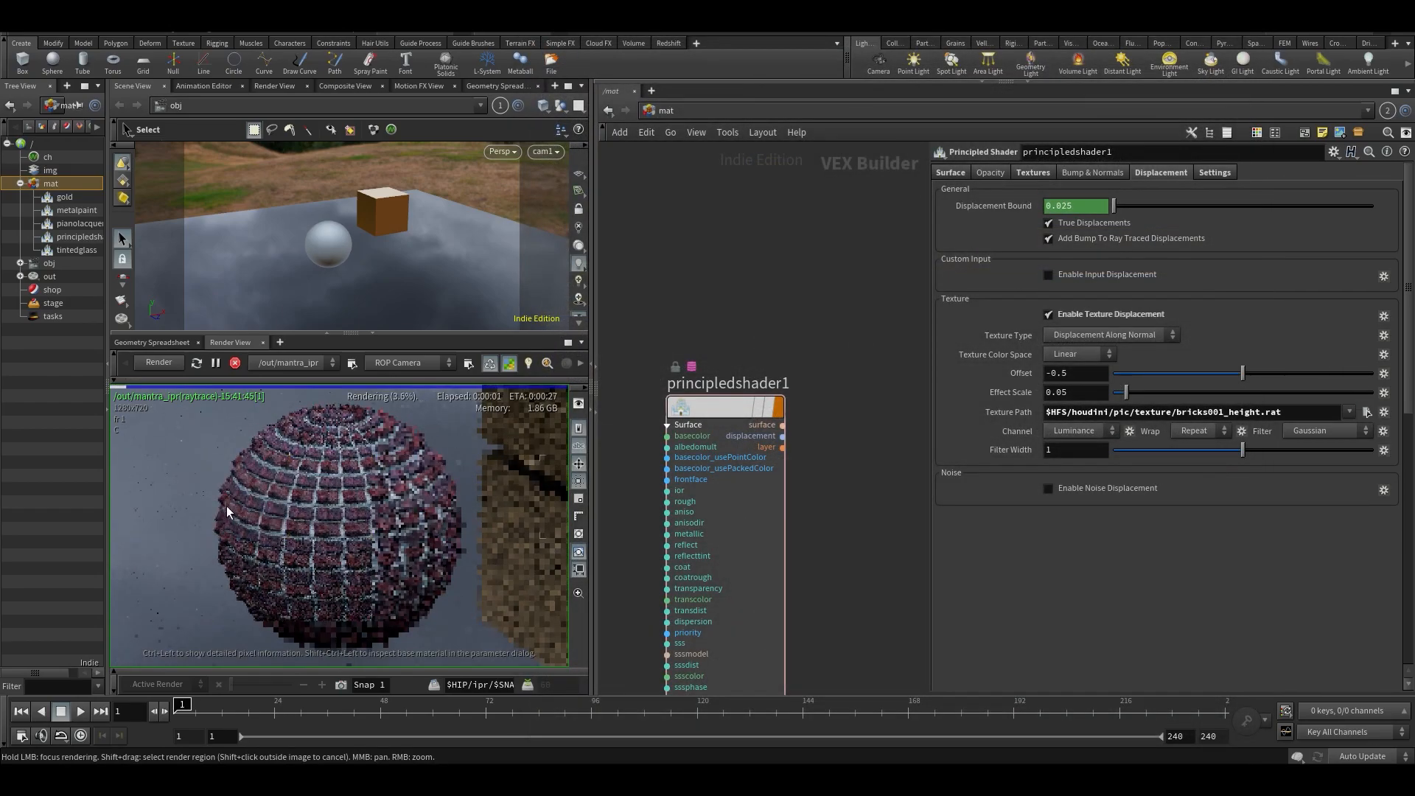
scroll(225, 506, up, 3)
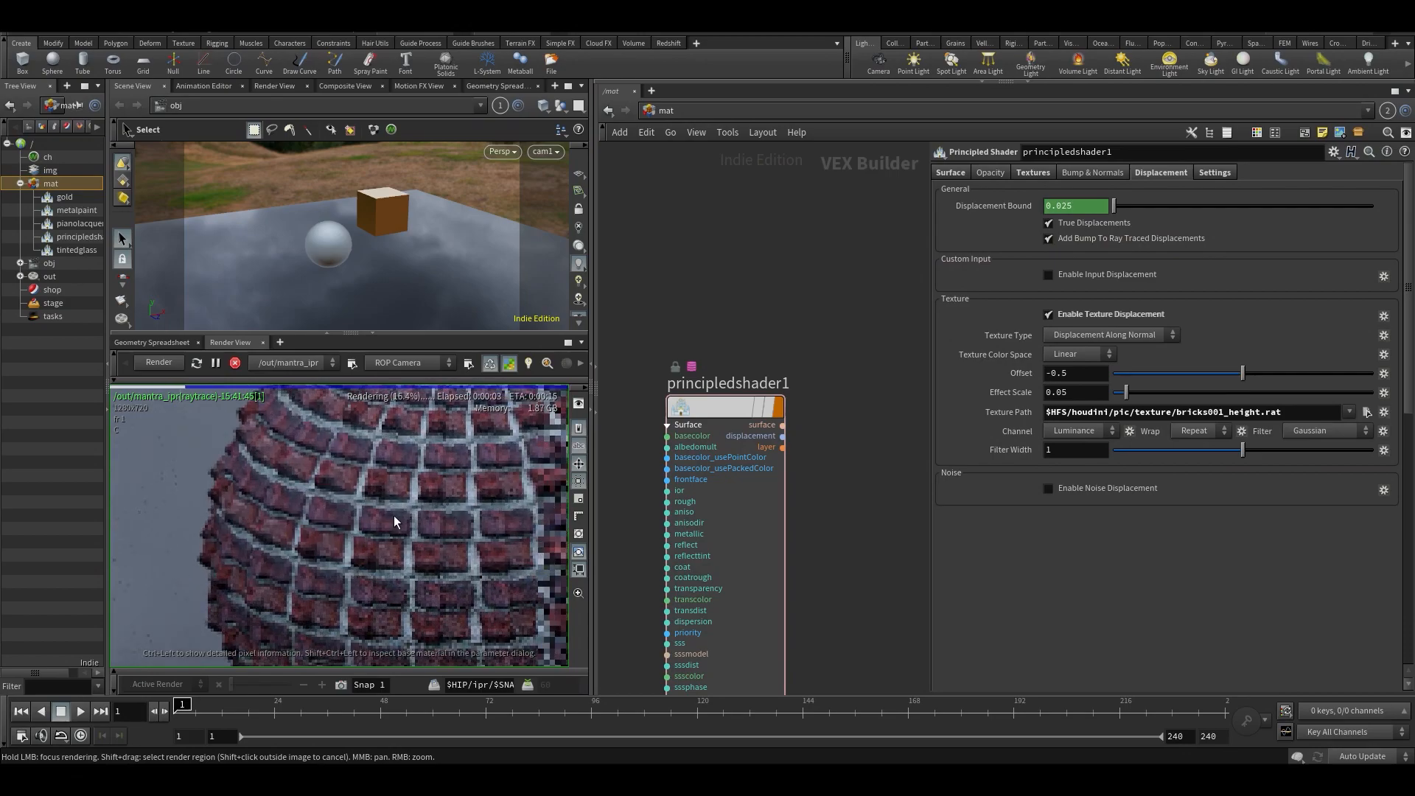
scroll(230, 510, down, 3)
scroll(331, 475, up, 3)
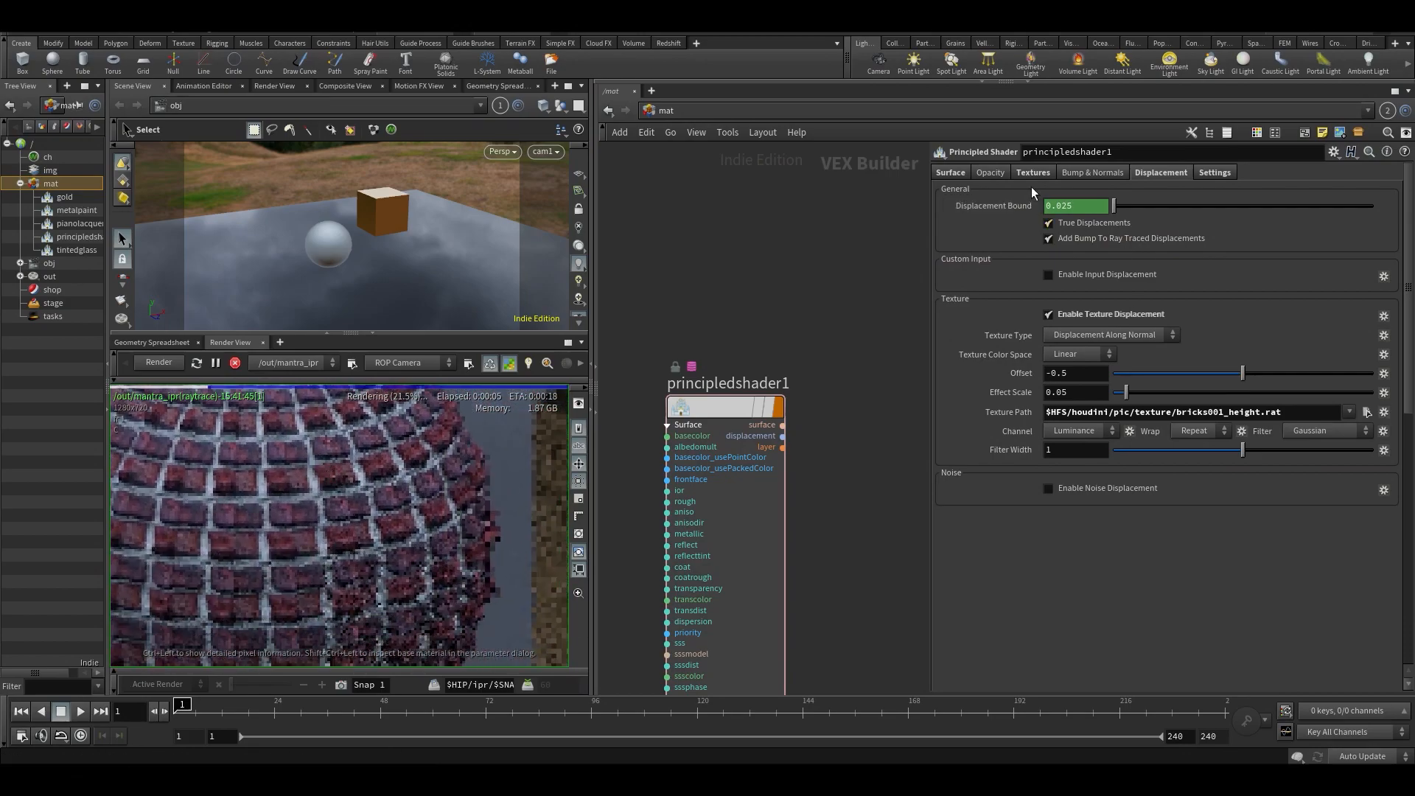
- Try UV Scale values of 3 and 2 in both directions on the shader
click(1218, 174)
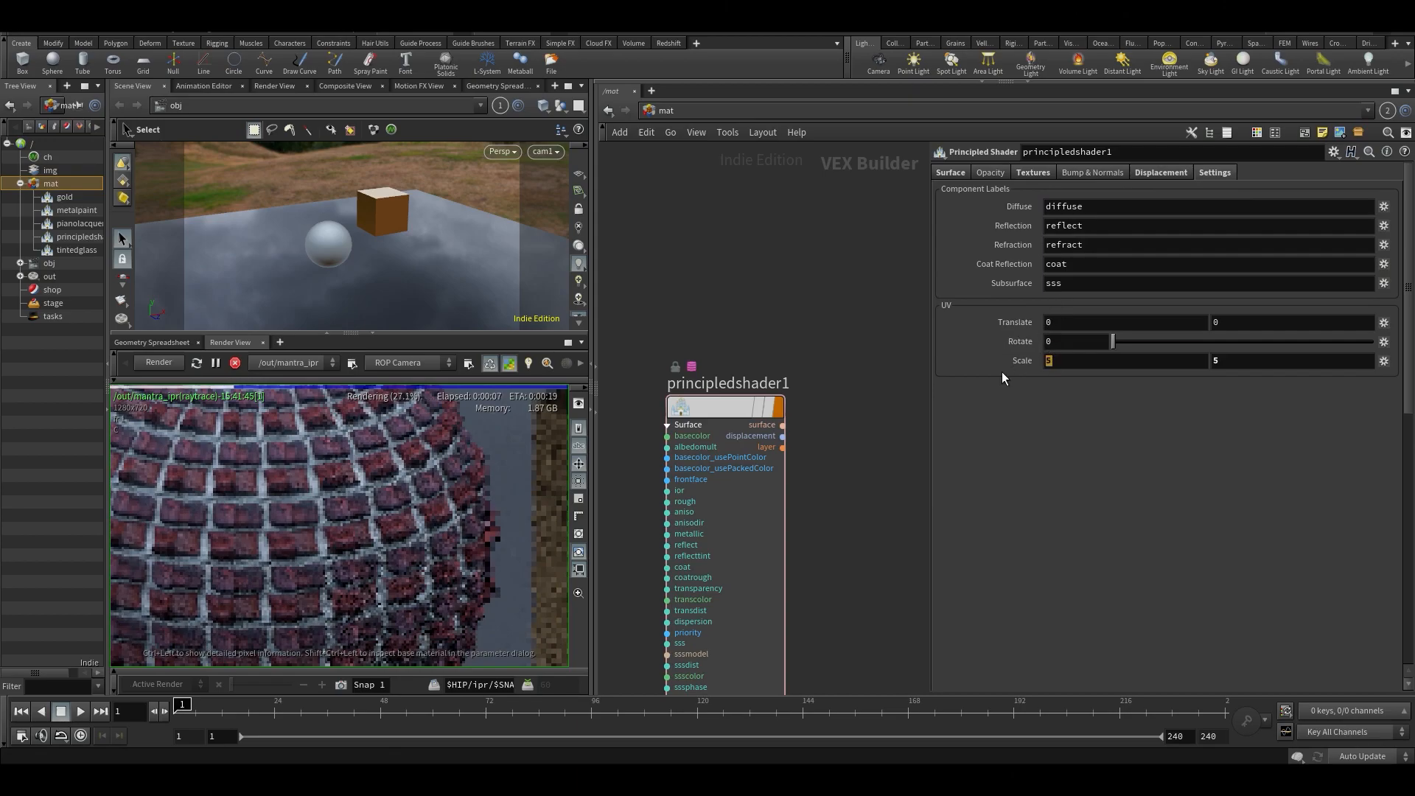
text(3)
key(Return)
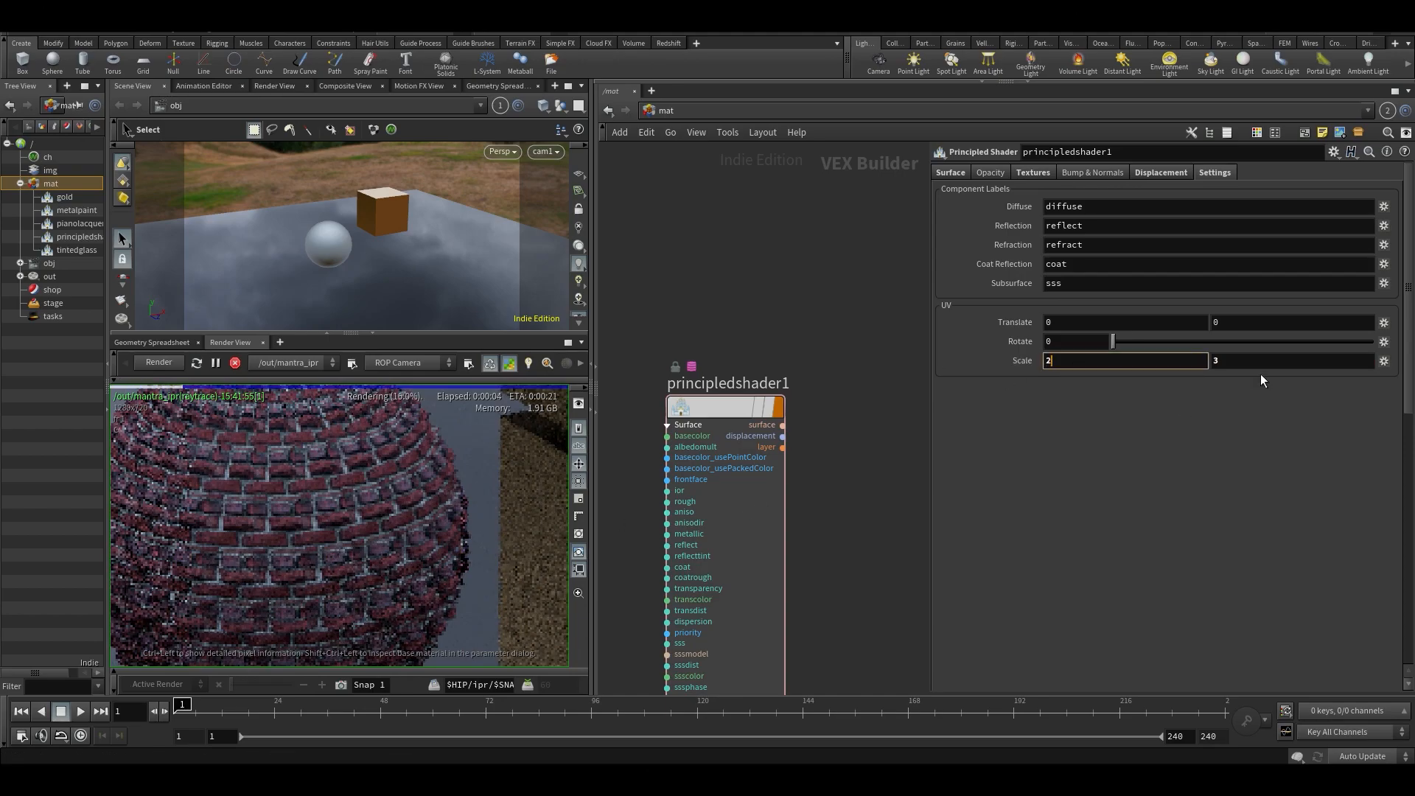
text(2)
key(Return)
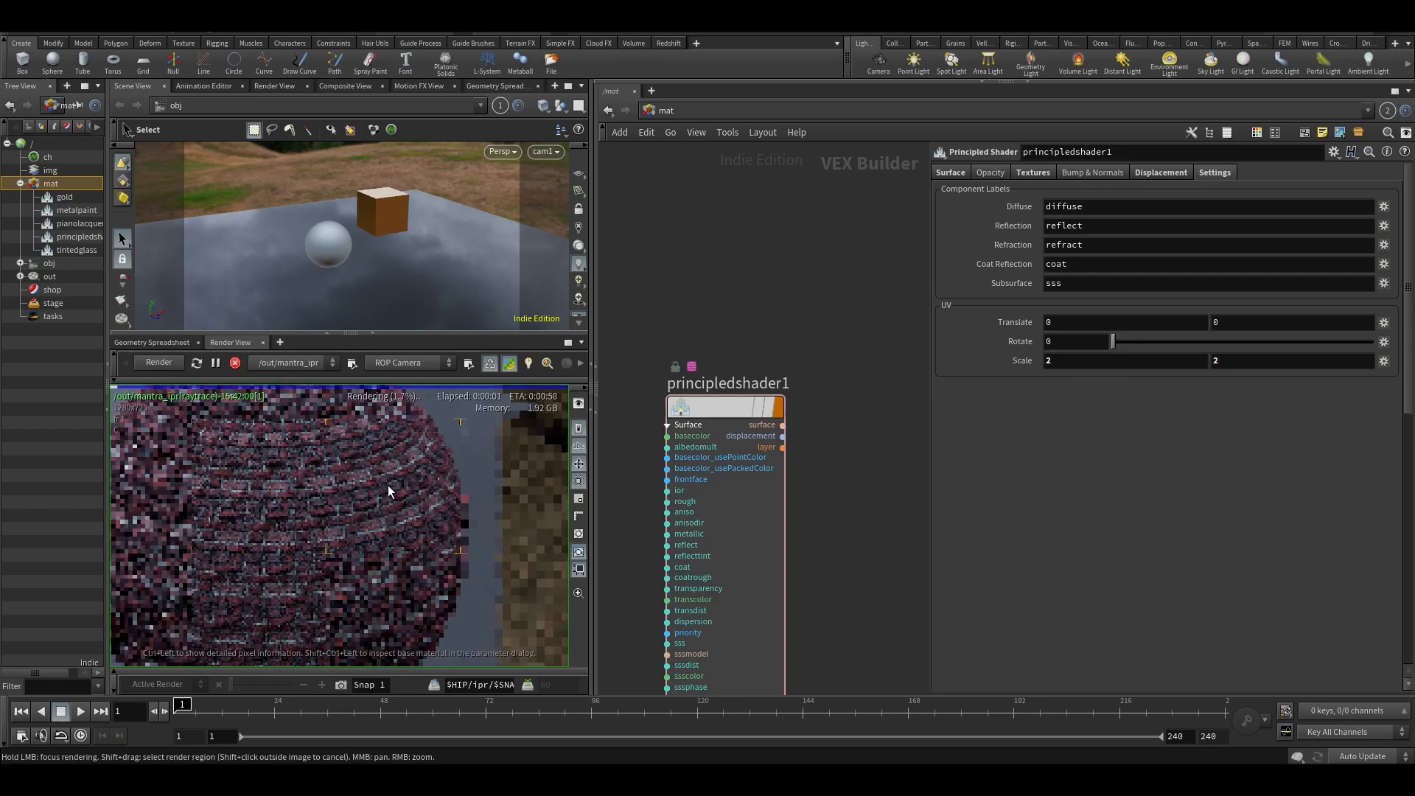
- Set the shader's UV Scale to 10 in both directions and check the bricks up close in the render
text(10)
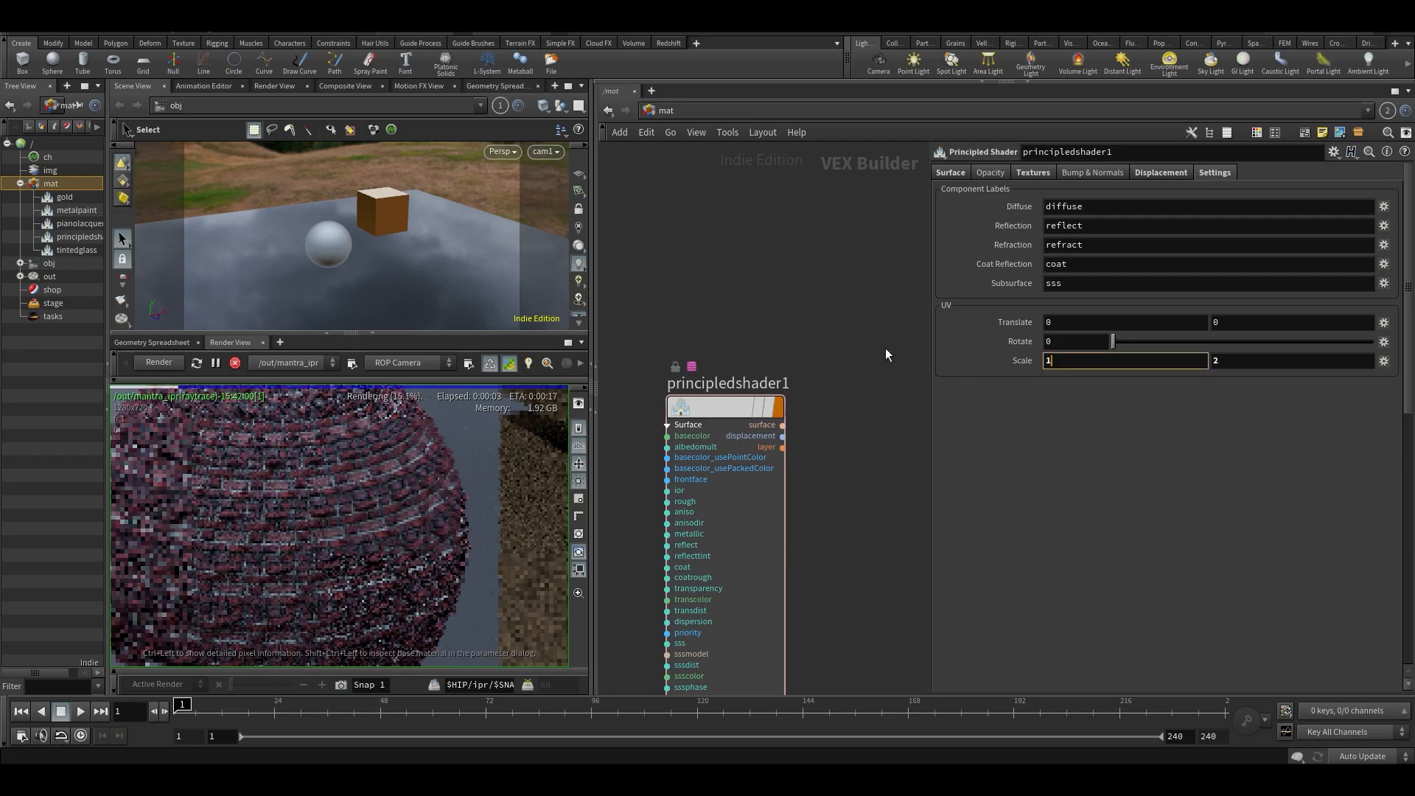
key(Return)
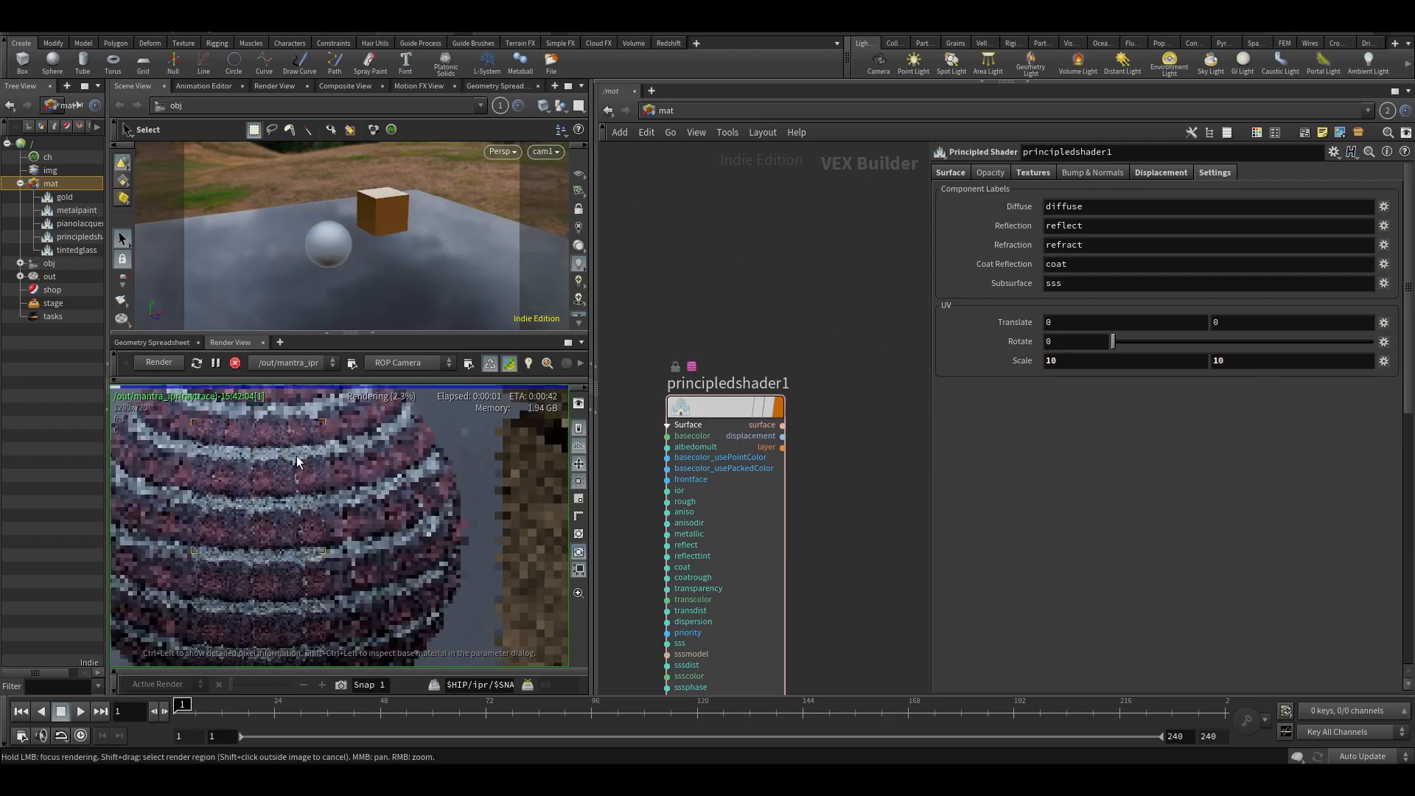
scroll(286, 516, down, 2)
middle_drag(286, 516, 398, 511)
scroll(325, 483, up, 4)
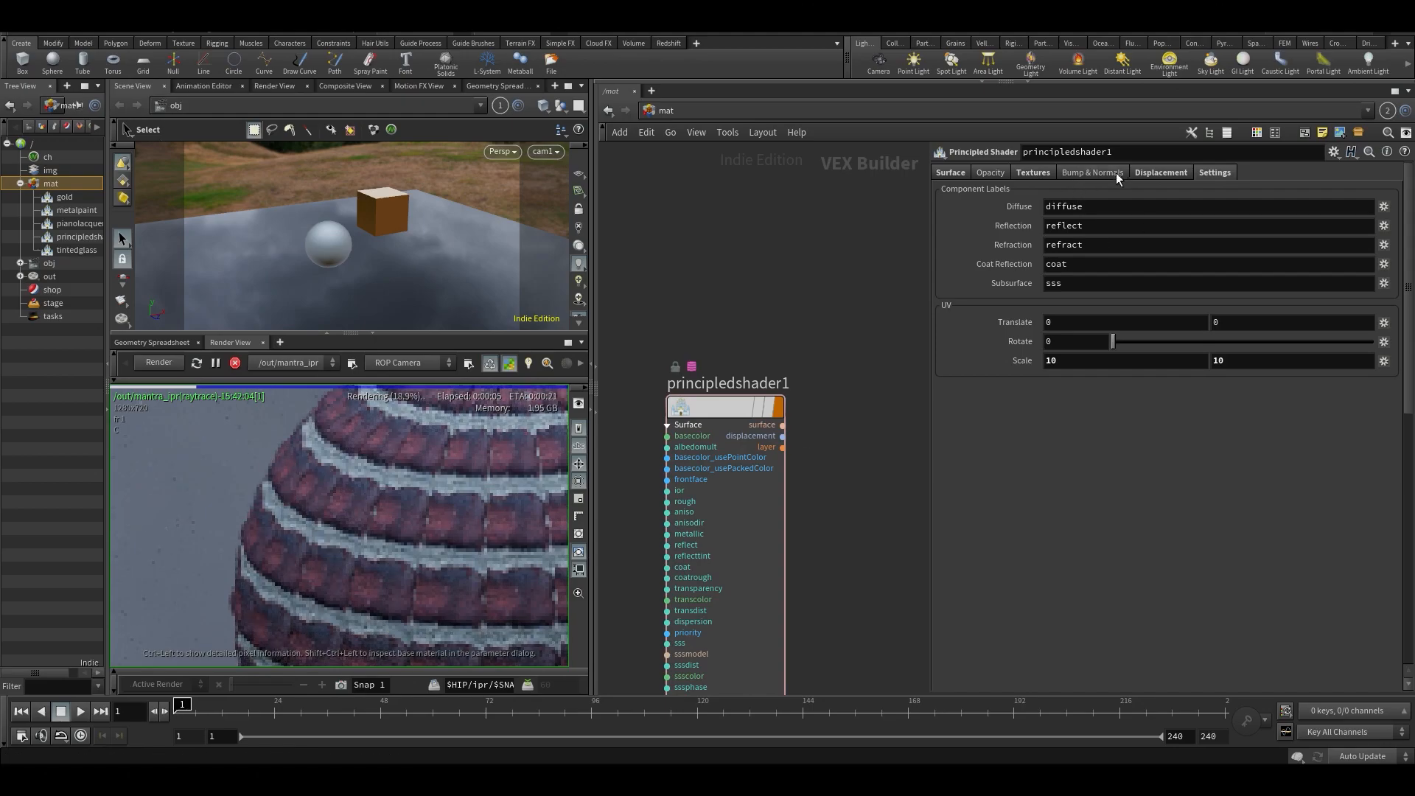
- Raise the texture displacement's Effect Scale to 0.193 and inspect the whole sphere in the render
click(1140, 173)
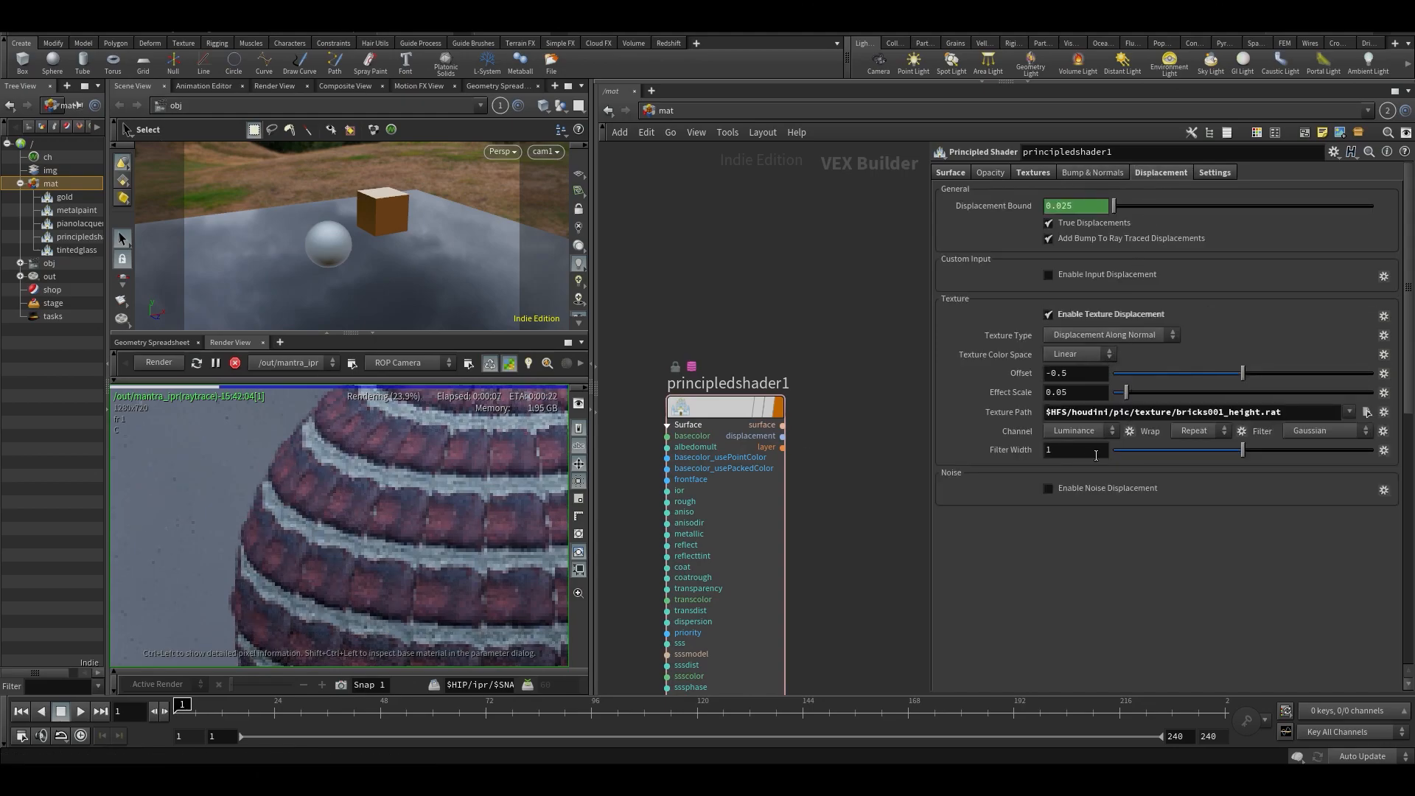
click(1162, 391)
scroll(375, 510, down, 3)
middle_drag(446, 536, 299, 484)
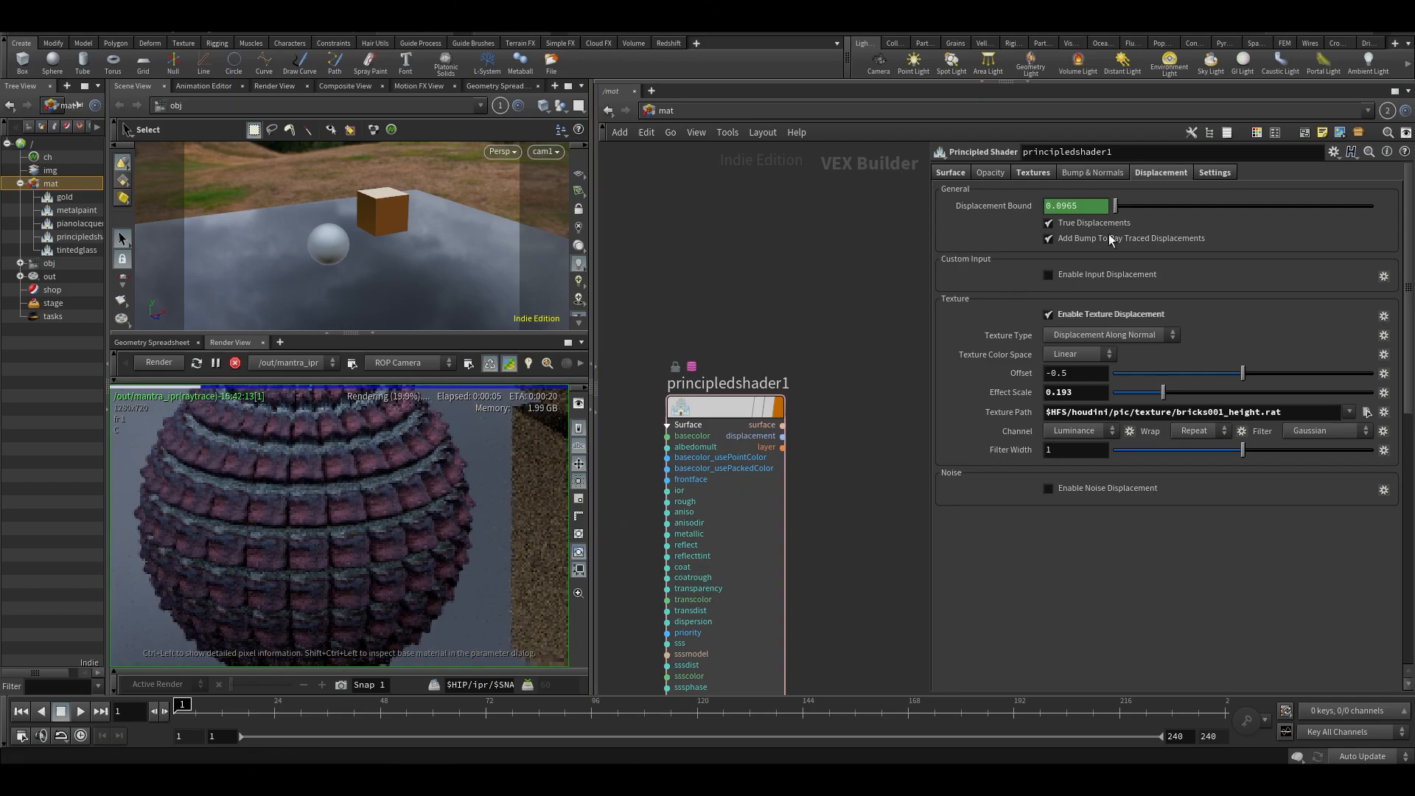
middle_drag(209, 492, 246, 555)
scroll(347, 512, down, 2)
middle_drag(345, 559, 364, 500)
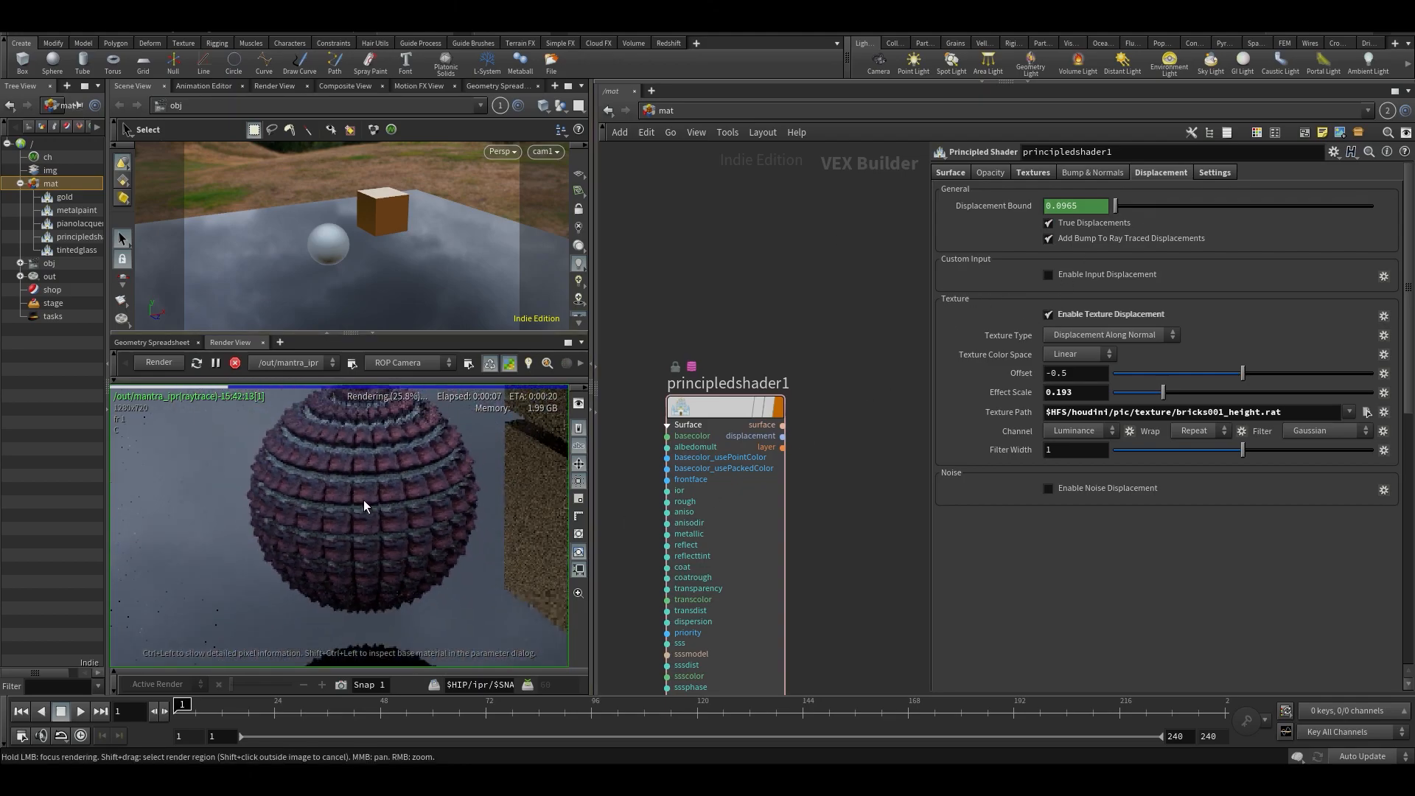
scroll(365, 511, down, 2)
- Disable the shader's texture displacement and its Base Color and Roughness textures
middle_drag(833, 260, 989, 201)
click(1048, 314)
click(1032, 173)
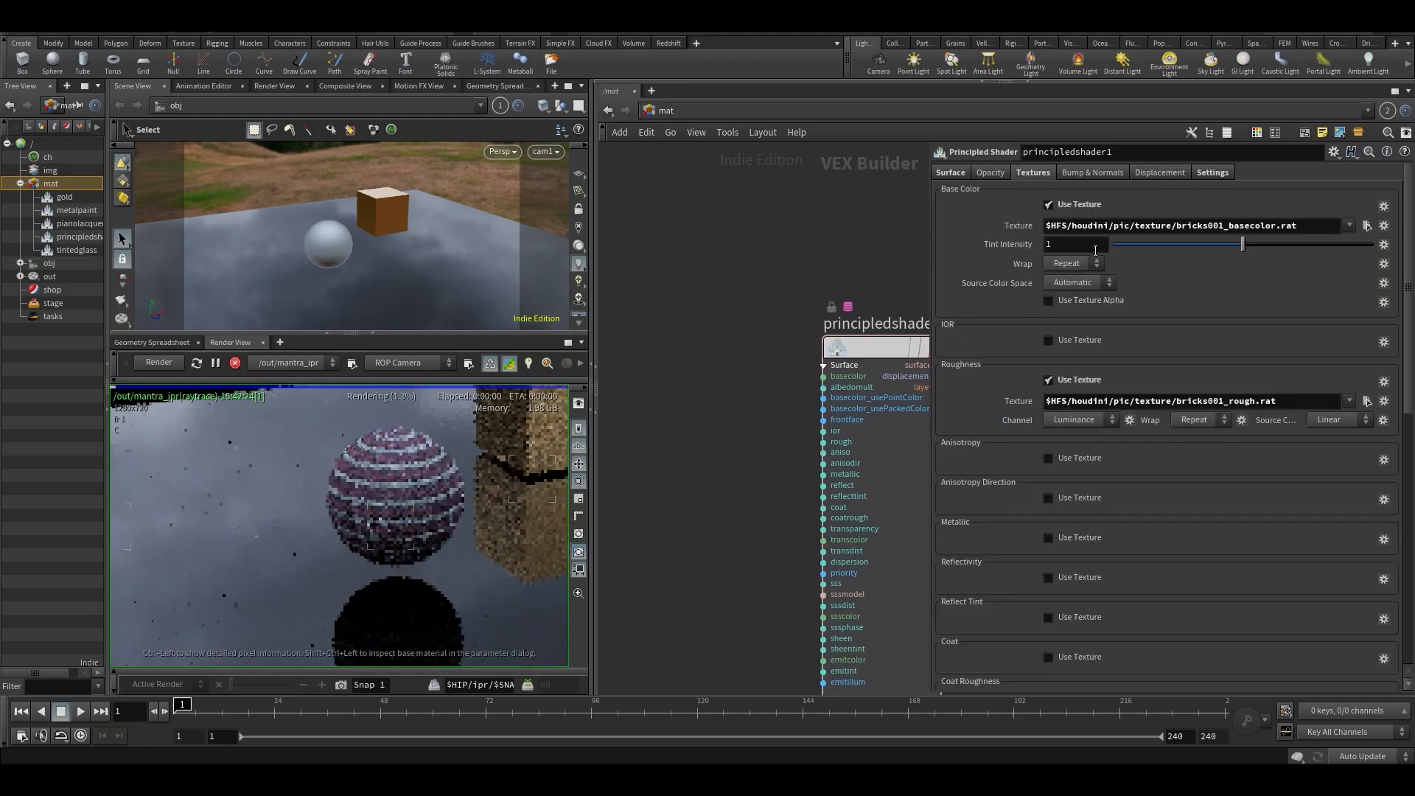
click(1067, 204)
click(1067, 286)
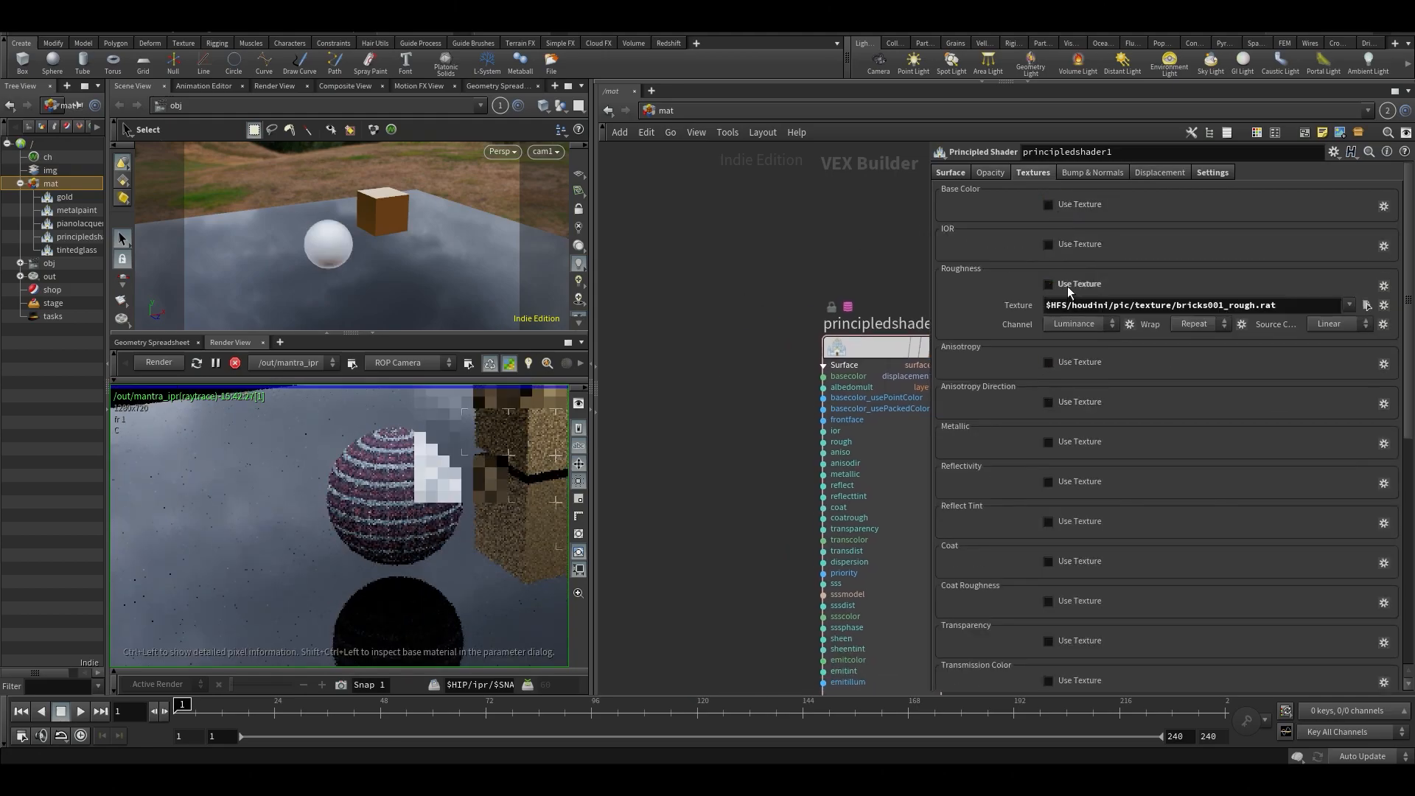
- Add a Texture node feeding the principled shader's basecolor input and load bricks001_basecolor.rat as its texture map
key(Tab)
text(texture)
key(Return)
click(663, 374)
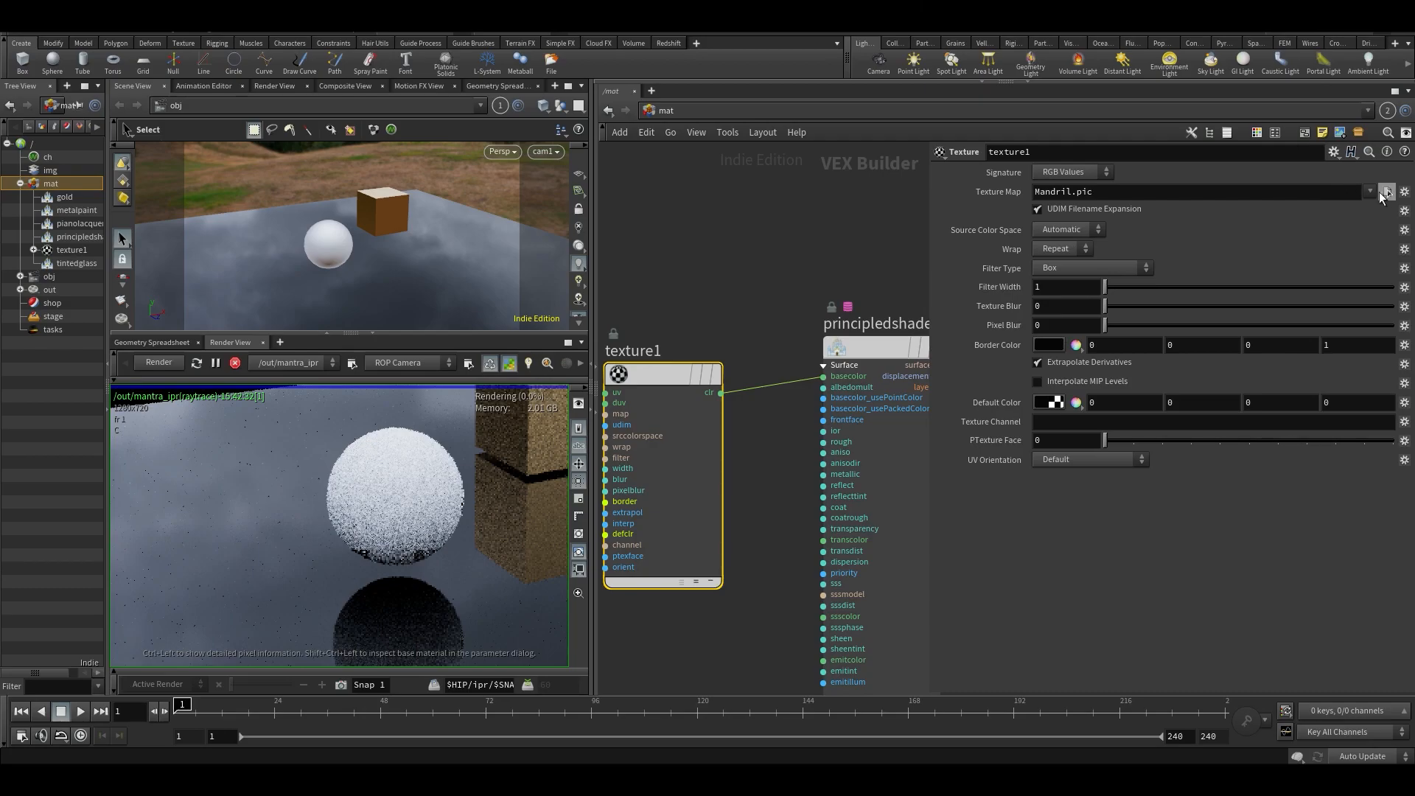
click(1385, 193)
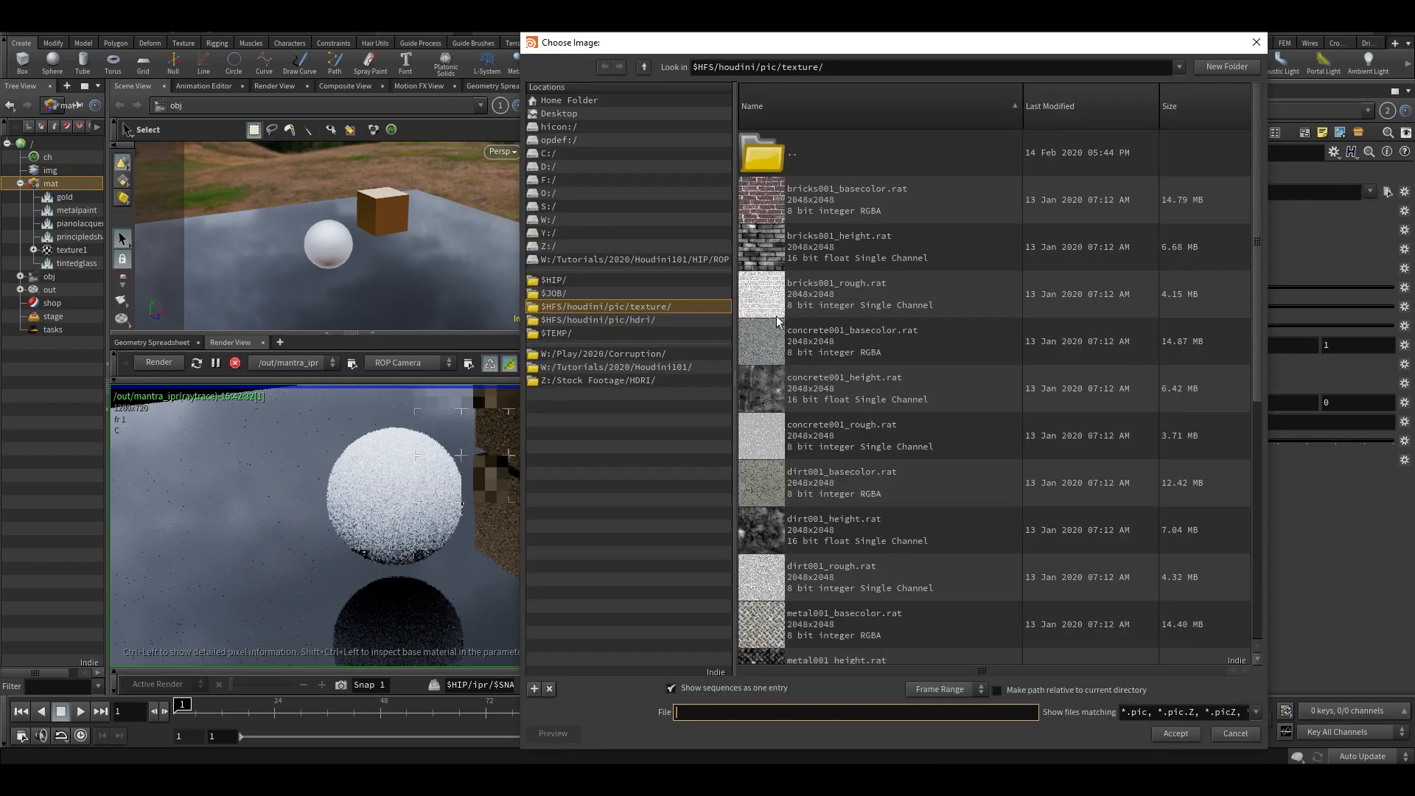
double_click(810, 203)
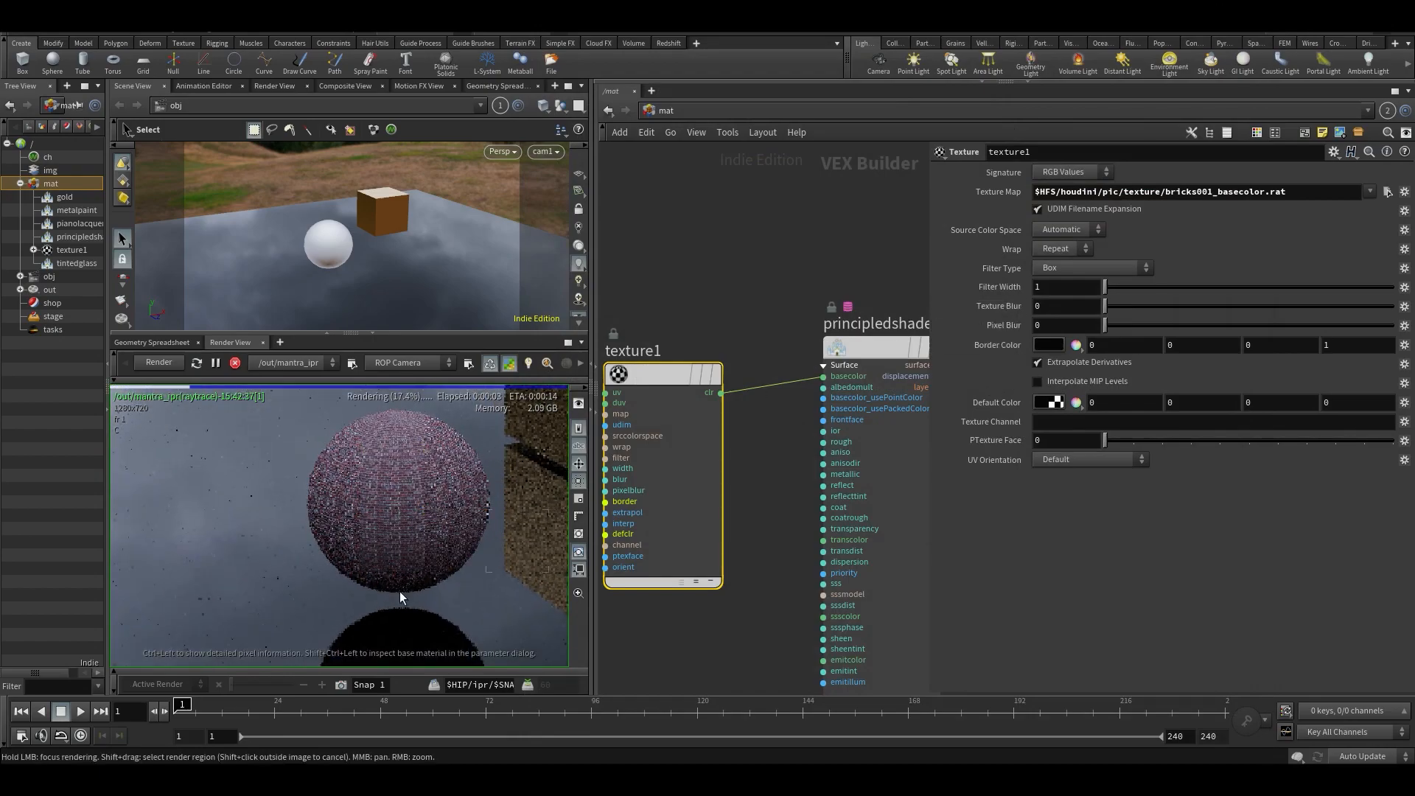
middle_drag(412, 500, 373, 502)
scroll(351, 541, up, 3)
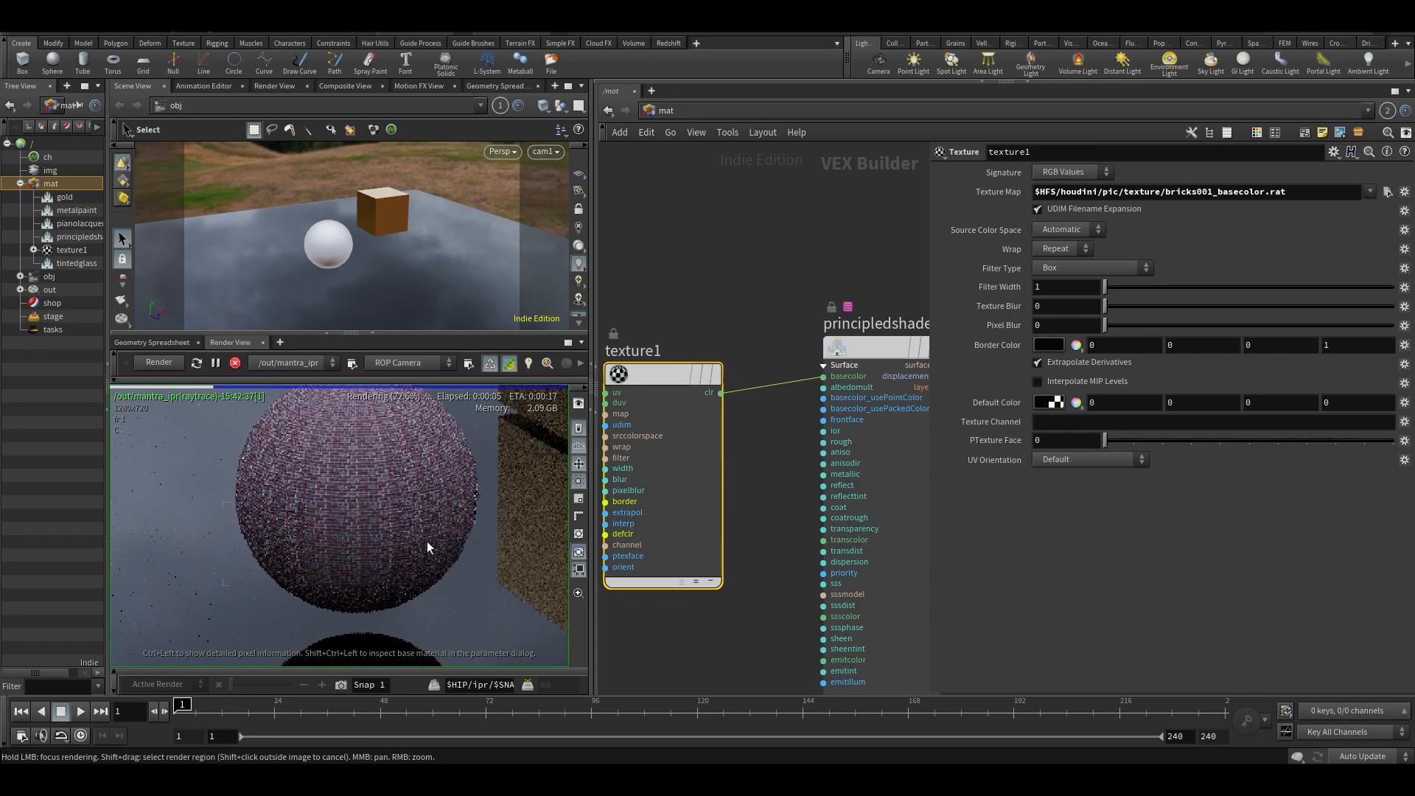
- Make room between the texture and shader nodes and add a UV Tri-Planar Project node
middle_drag(776, 267, 908, 268)
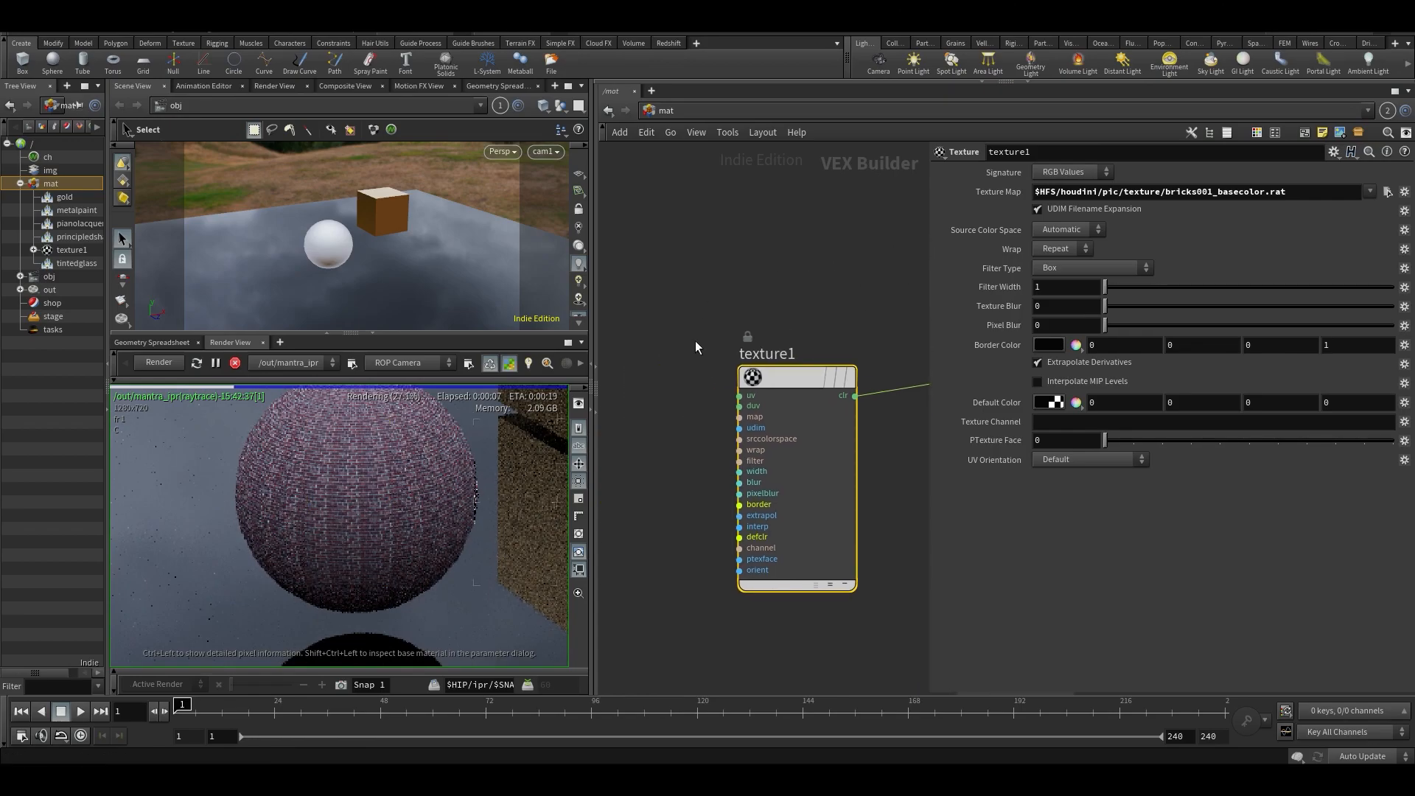
drag(805, 371, 637, 361)
middle_drag(776, 325, 721, 361)
click(771, 352)
key(Tab)
text(tripl)
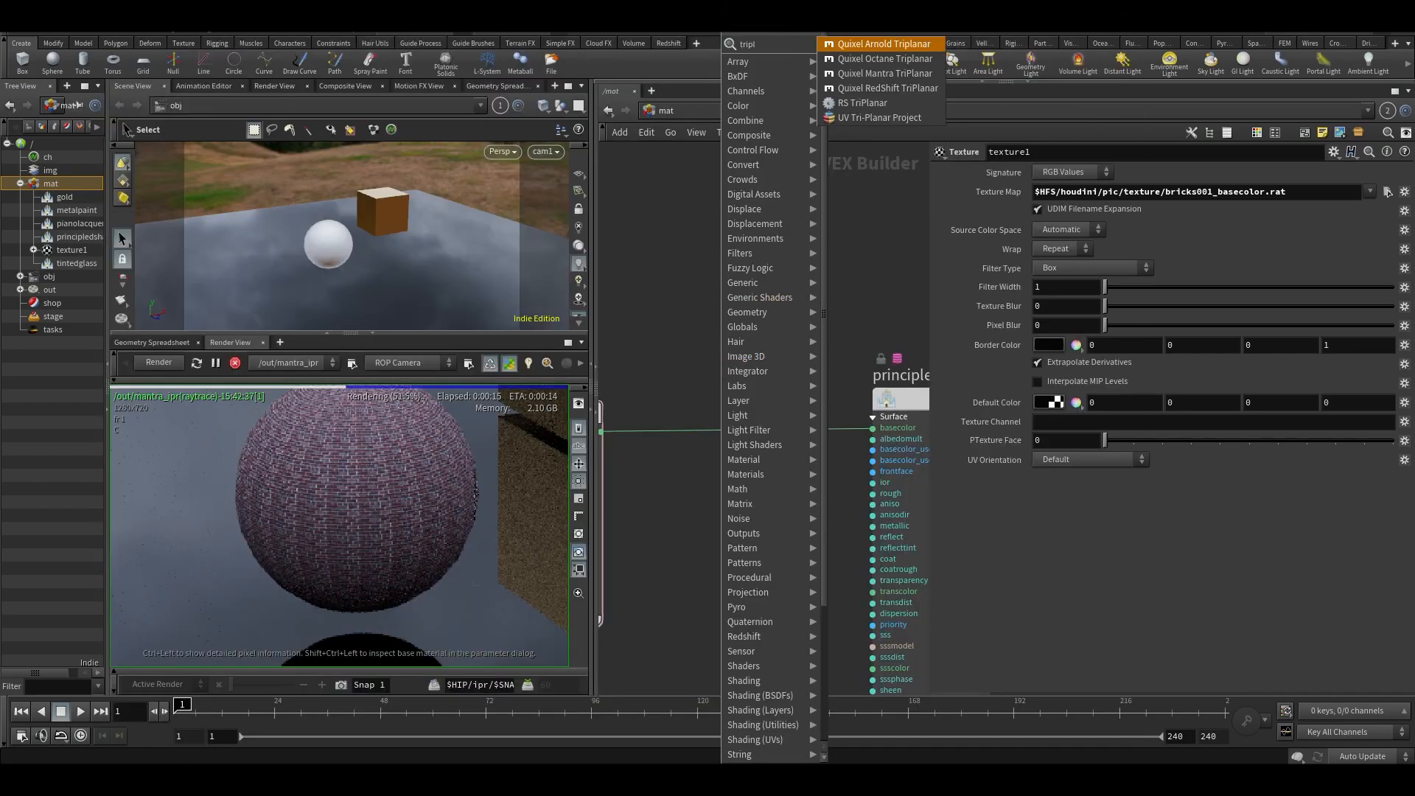
click(886, 118)
click(683, 326)
- Route the UV Tri-Planar Project node into the shader's basecolor and connect the texture's colour to its positive X-axis colour input
mouse_move(794, 524)
middle_down()
mouse_move(910, 515)
mouse_move(778, 515)
middle_up()
drag(639, 334, 726, 424)
key(ctrl+z)
drag(695, 331, 864, 421)
scroll(865, 313, down, 2)
middle_drag(865, 312, 968, 306)
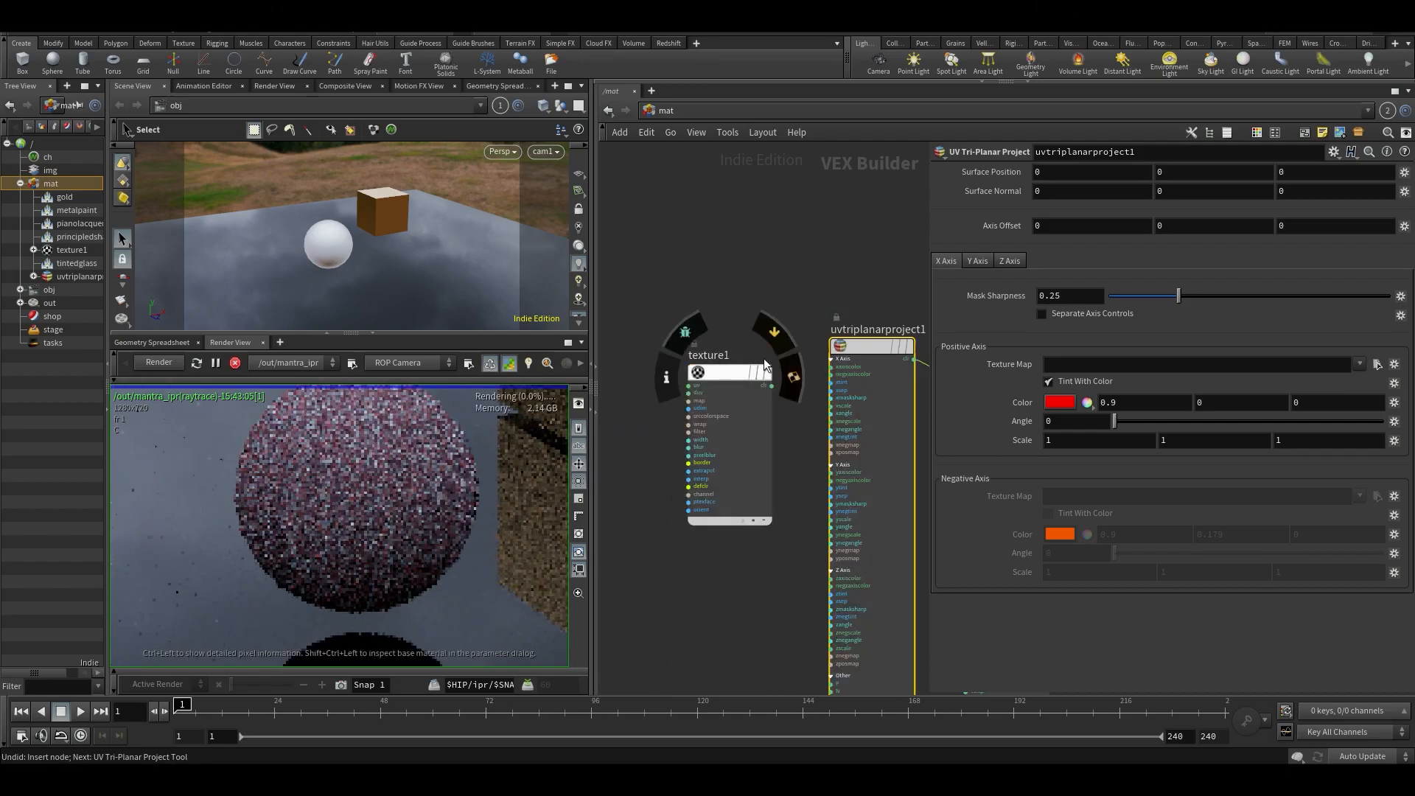
drag(767, 387, 833, 366)
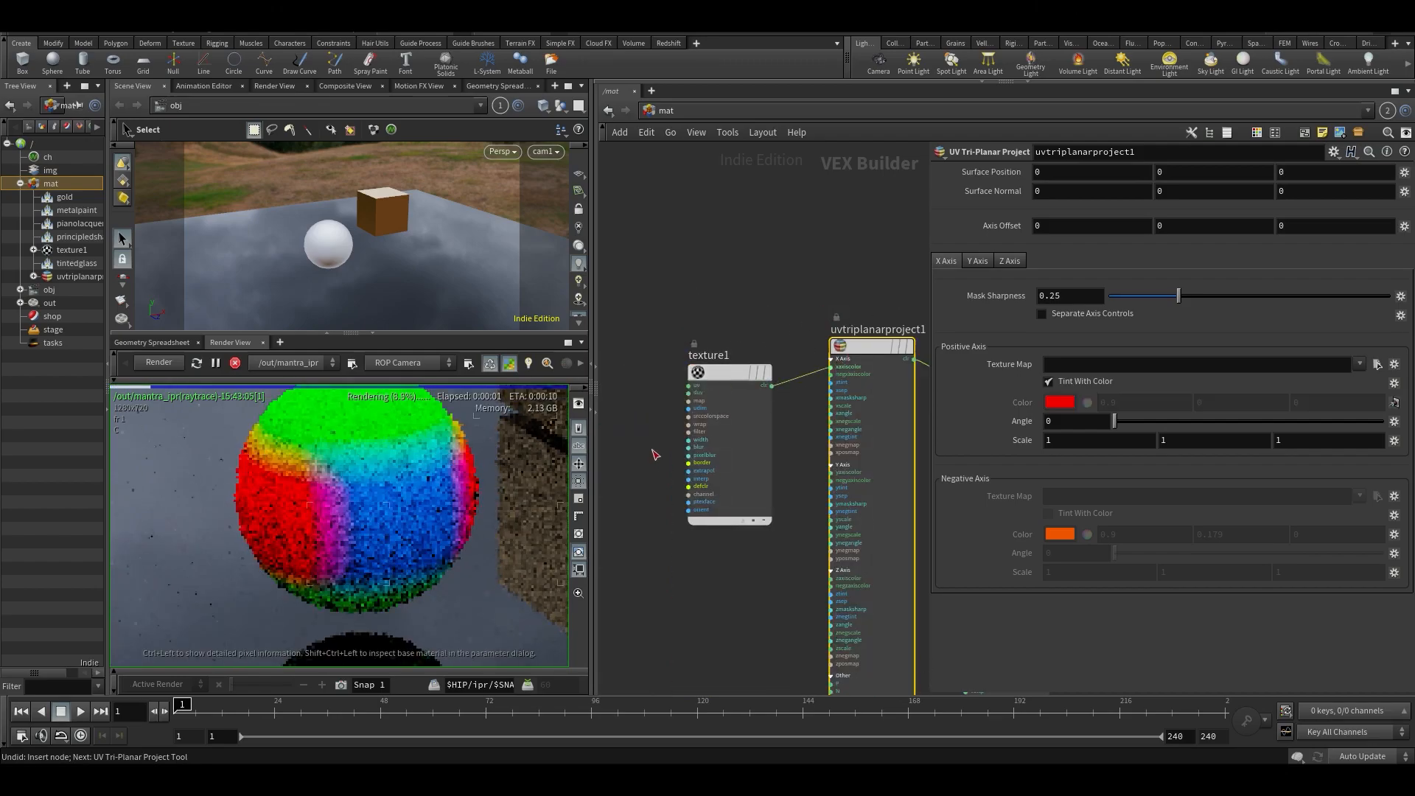
- Undo the insertion and wiring of the UV Tri-Planar Project node between the texture and the principled shader
key(ctrl+z)
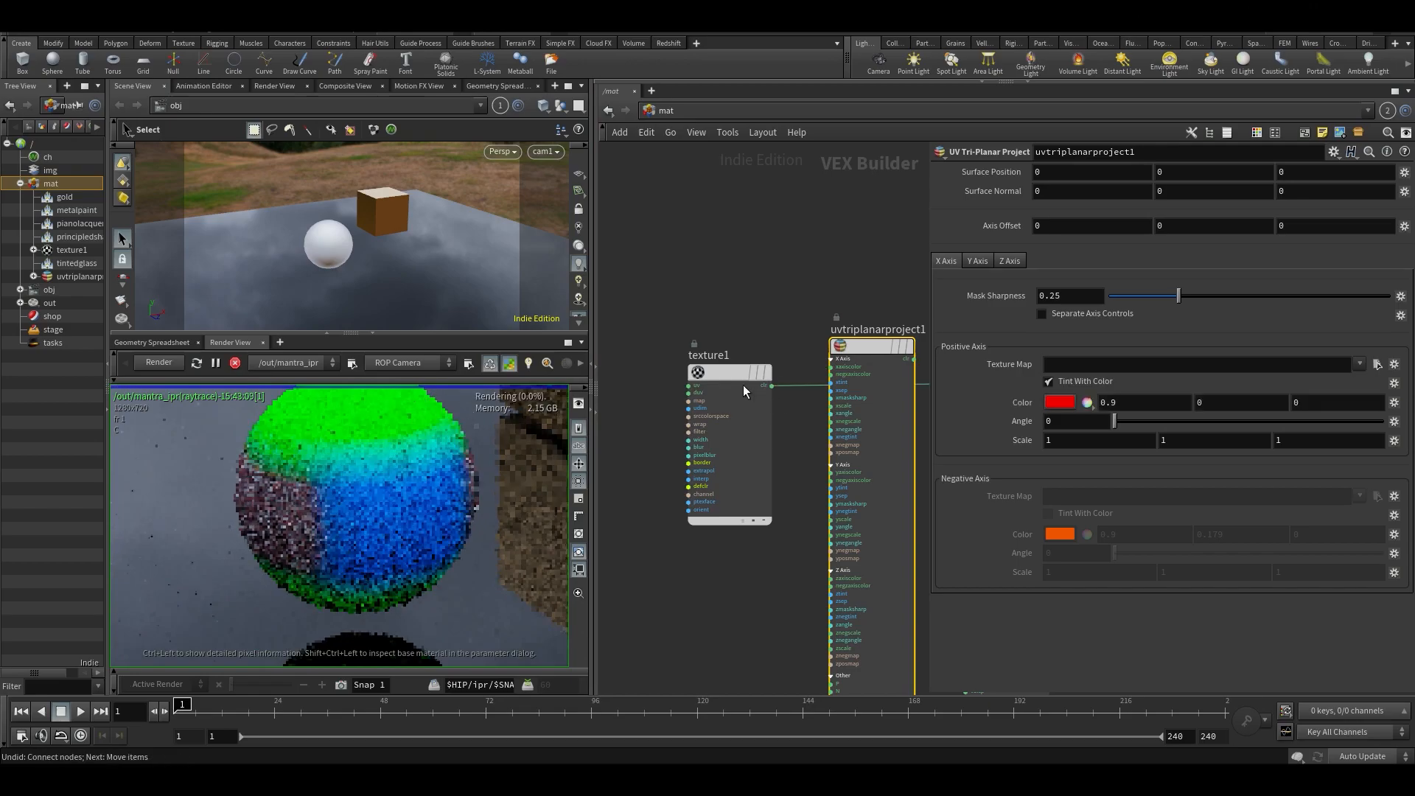
key(ctrl+z)
key(ctrl+z)
scroll(750, 355, up, 3)
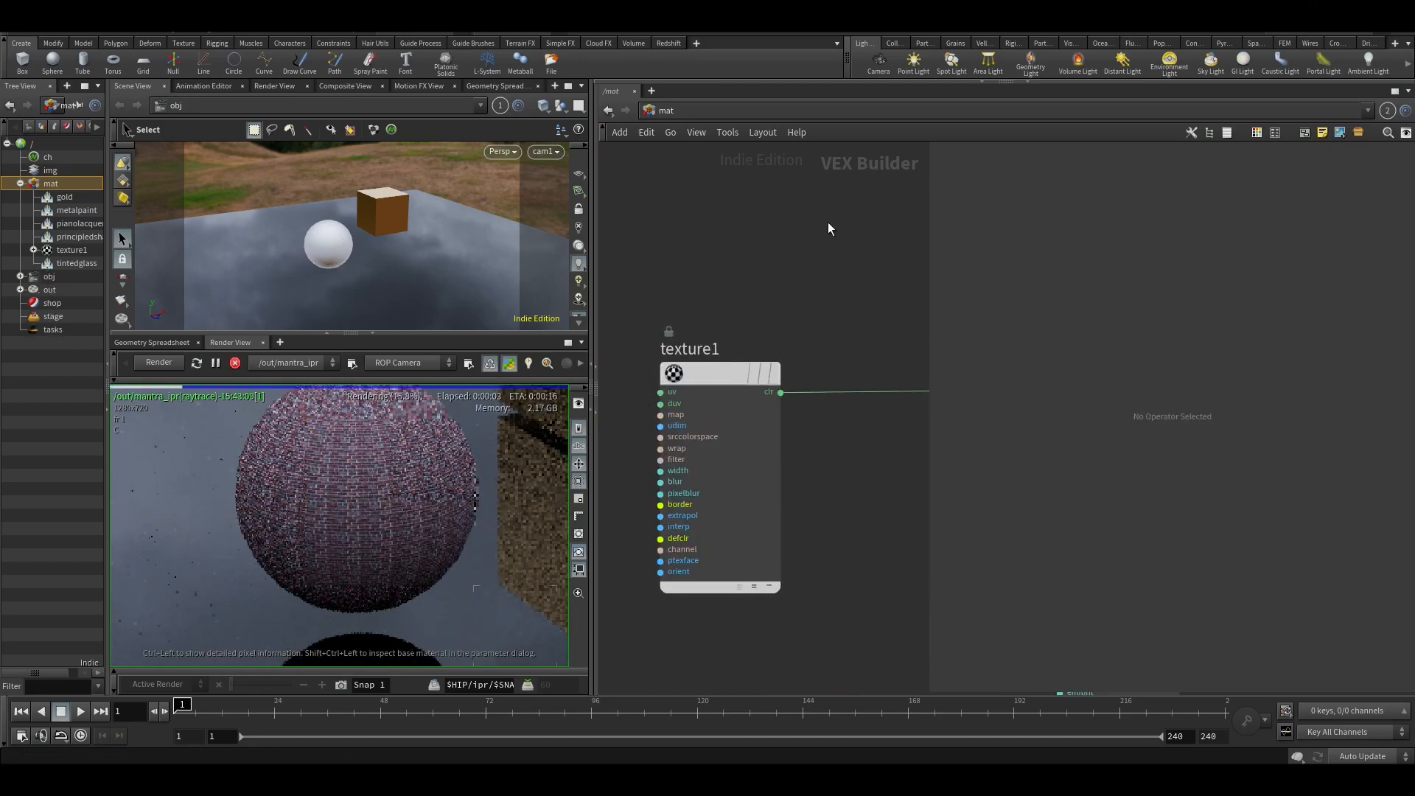
- Delete the texture1 node that feeds the principled shader's basecolor input
scroll(800, 298, down, 3)
mouse_move(774, 339)
middle_drag(844, 298, 756, 301)
scroll(842, 295, down, 2)
click(849, 331)
drag(668, 232, 732, 431)
key(Delete)
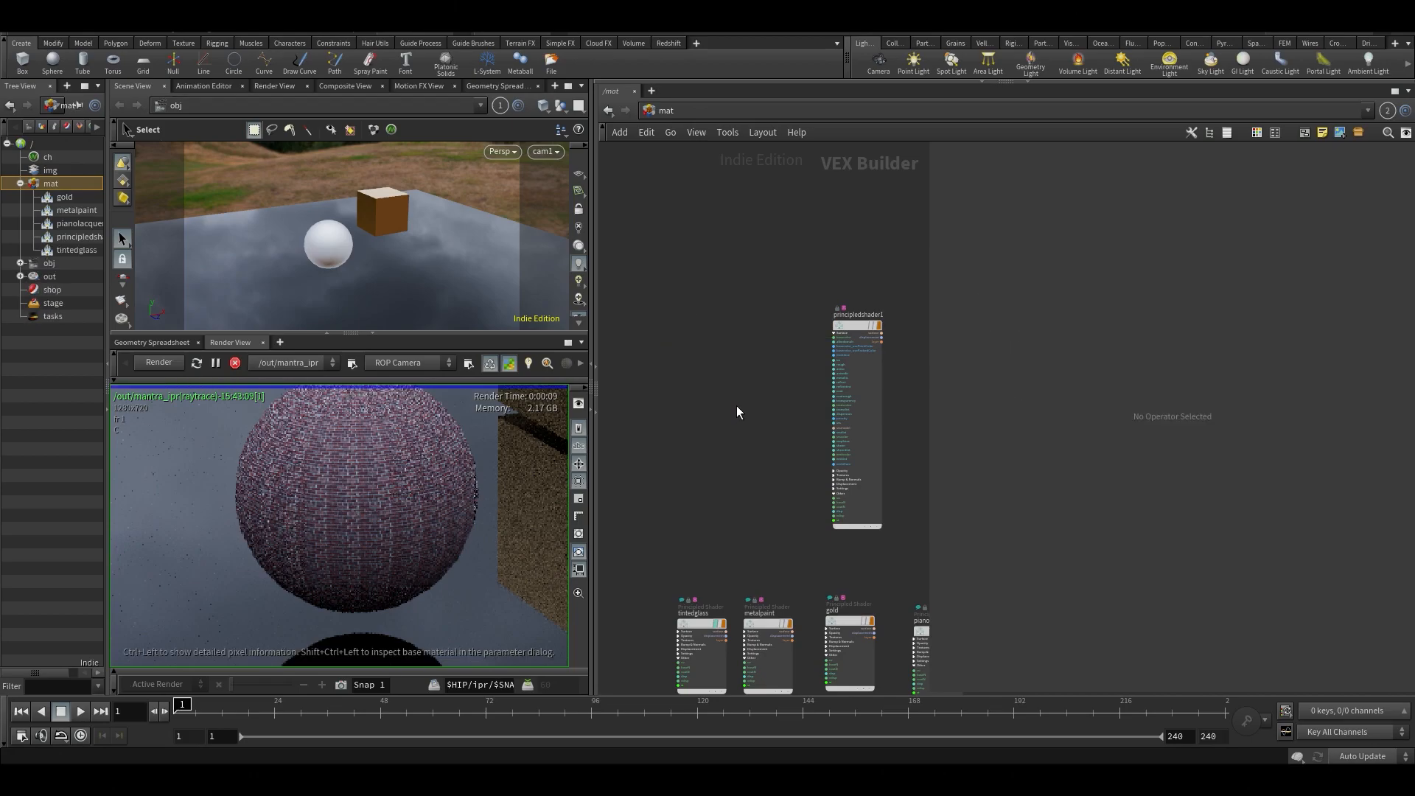
- Select the principledshader1 node, frame it in the network, and inspect the sphere's surface up close in the render
scroll(738, 410, up, 5)
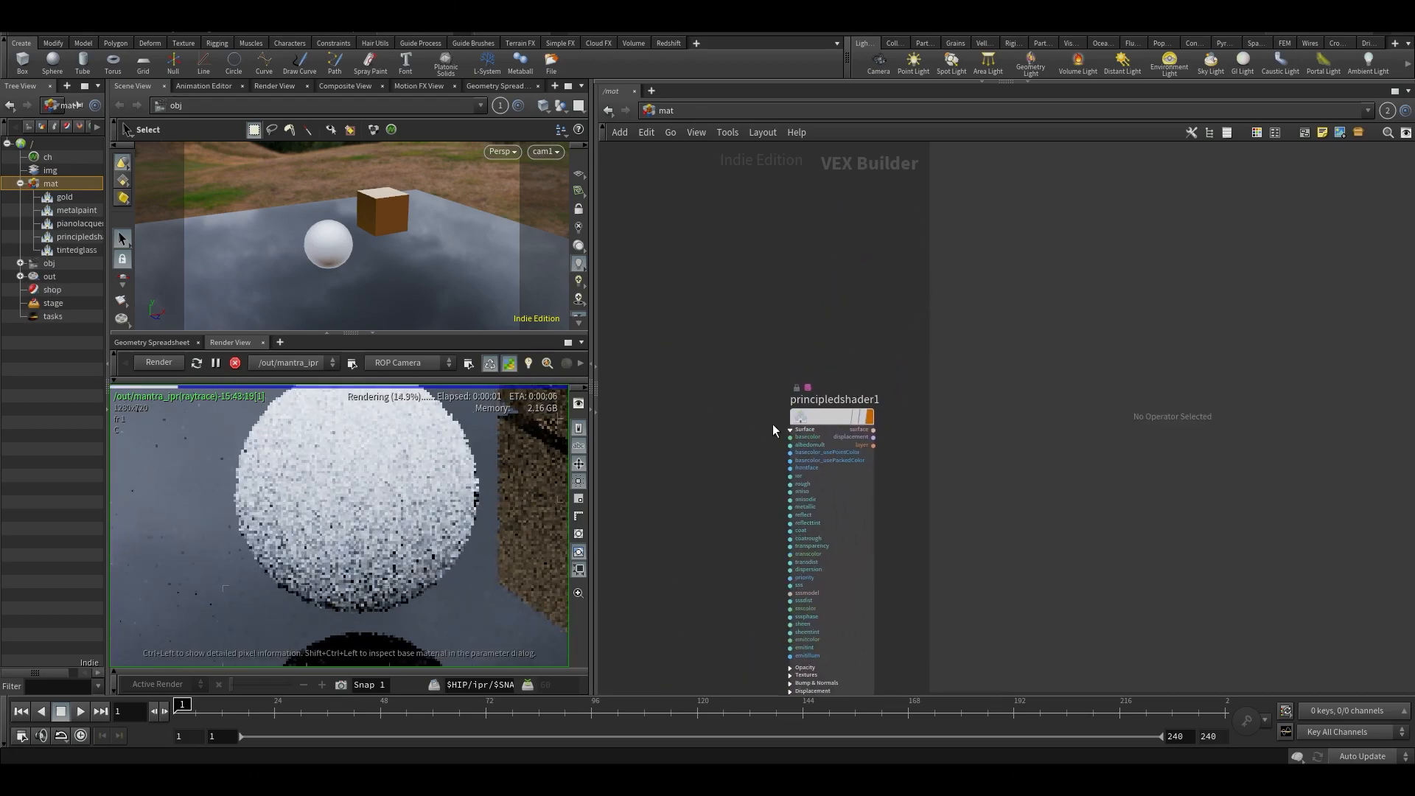
middle_drag(744, 480, 715, 392)
scroll(714, 392, down, 4)
middle_drag(691, 472, 714, 441)
drag(733, 241, 834, 436)
key(f)
scroll(339, 523, up, 2)
middle_drag(348, 528, 337, 569)
scroll(282, 582, up, 3)
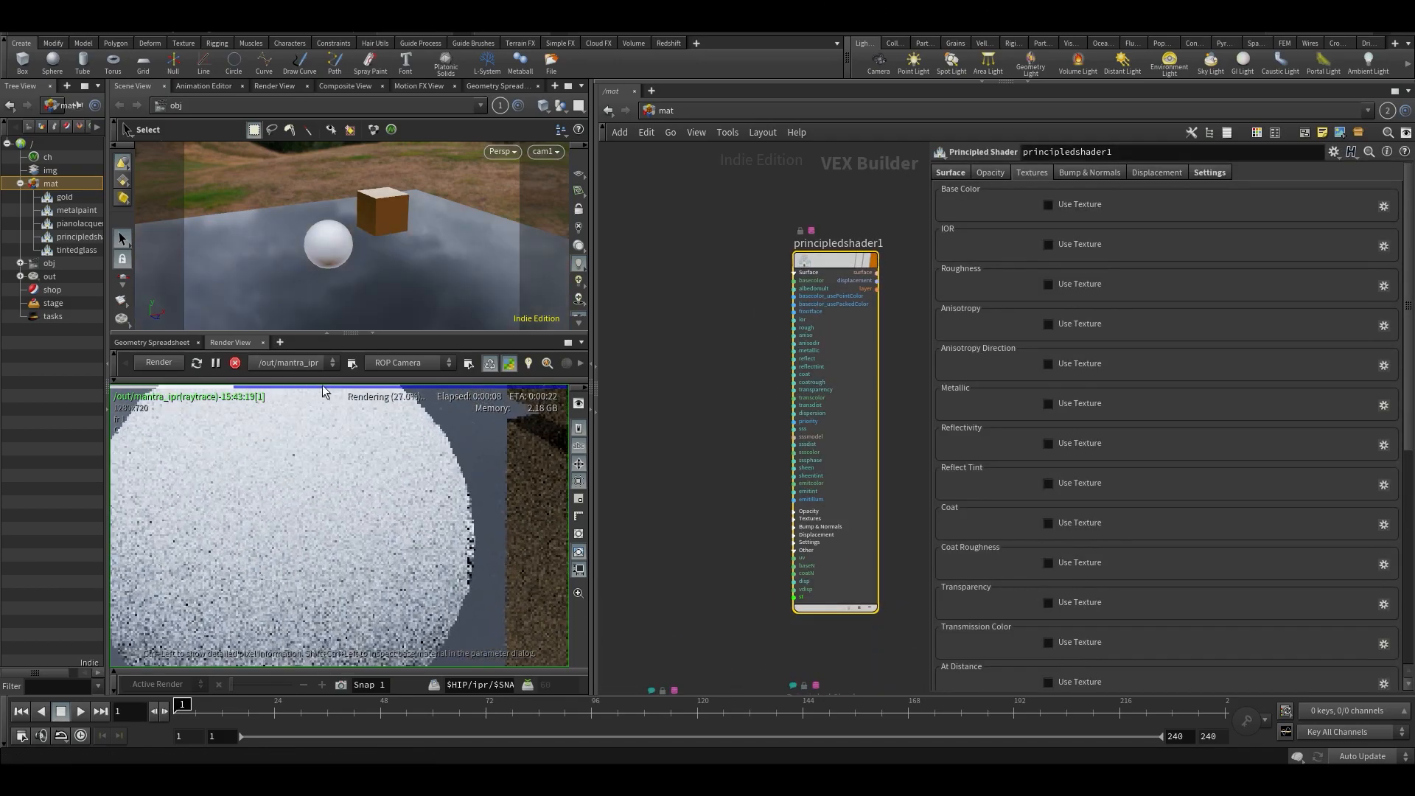
- Widen the scene and render view area against the network editor and stop the running IPR render
scroll(214, 505, down, 4)
middle_drag(730, 447, 716, 483)
scroll(328, 533, down, 1)
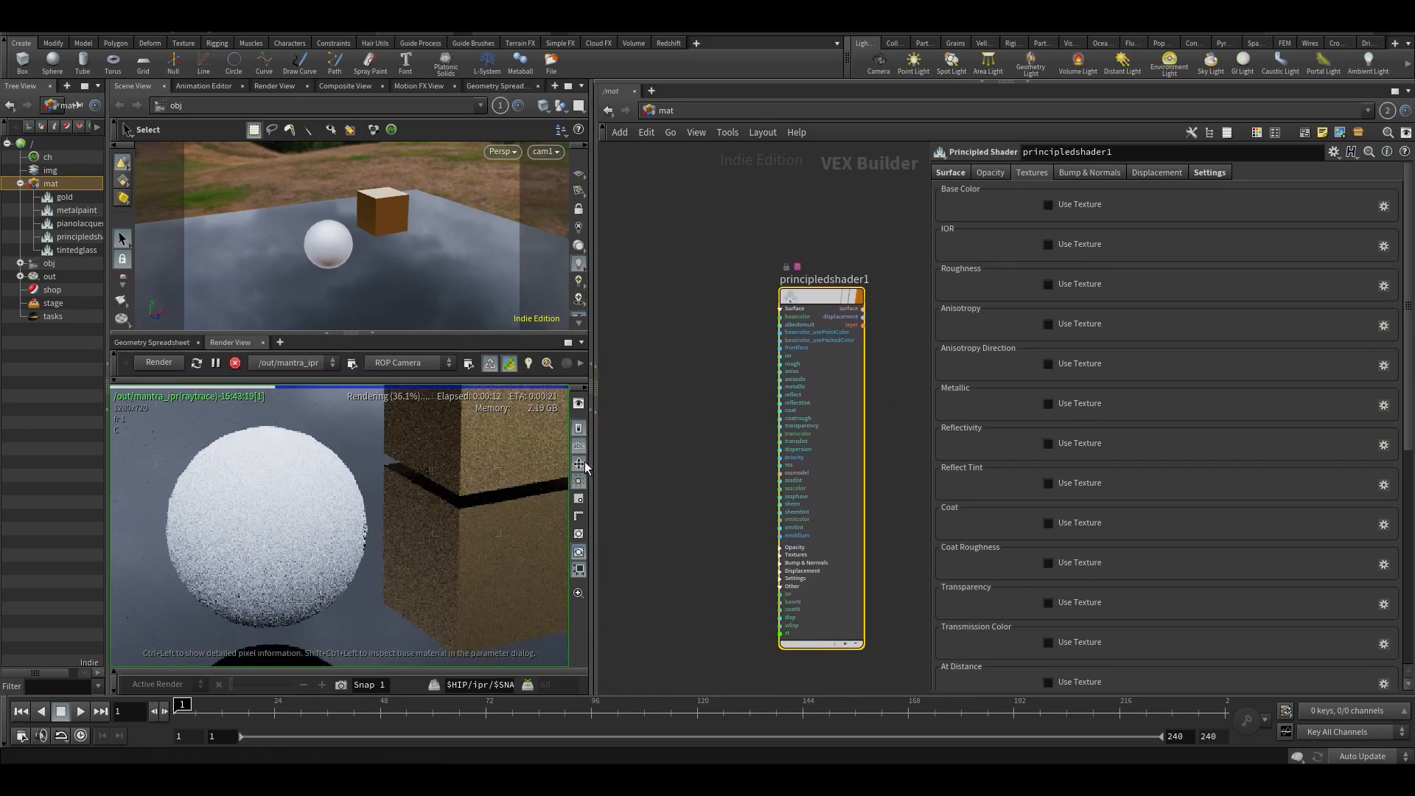
drag(590, 465, 726, 465)
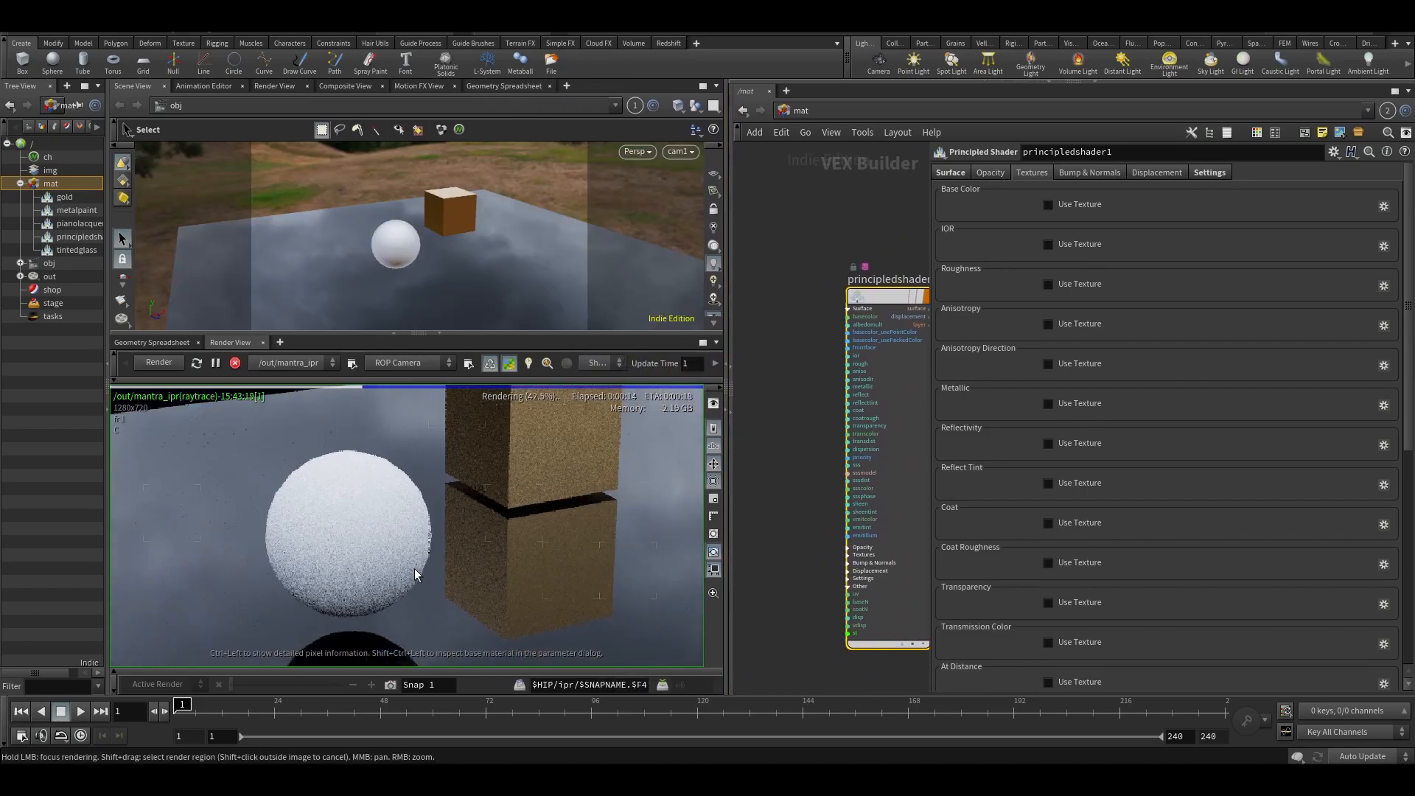
click(235, 362)
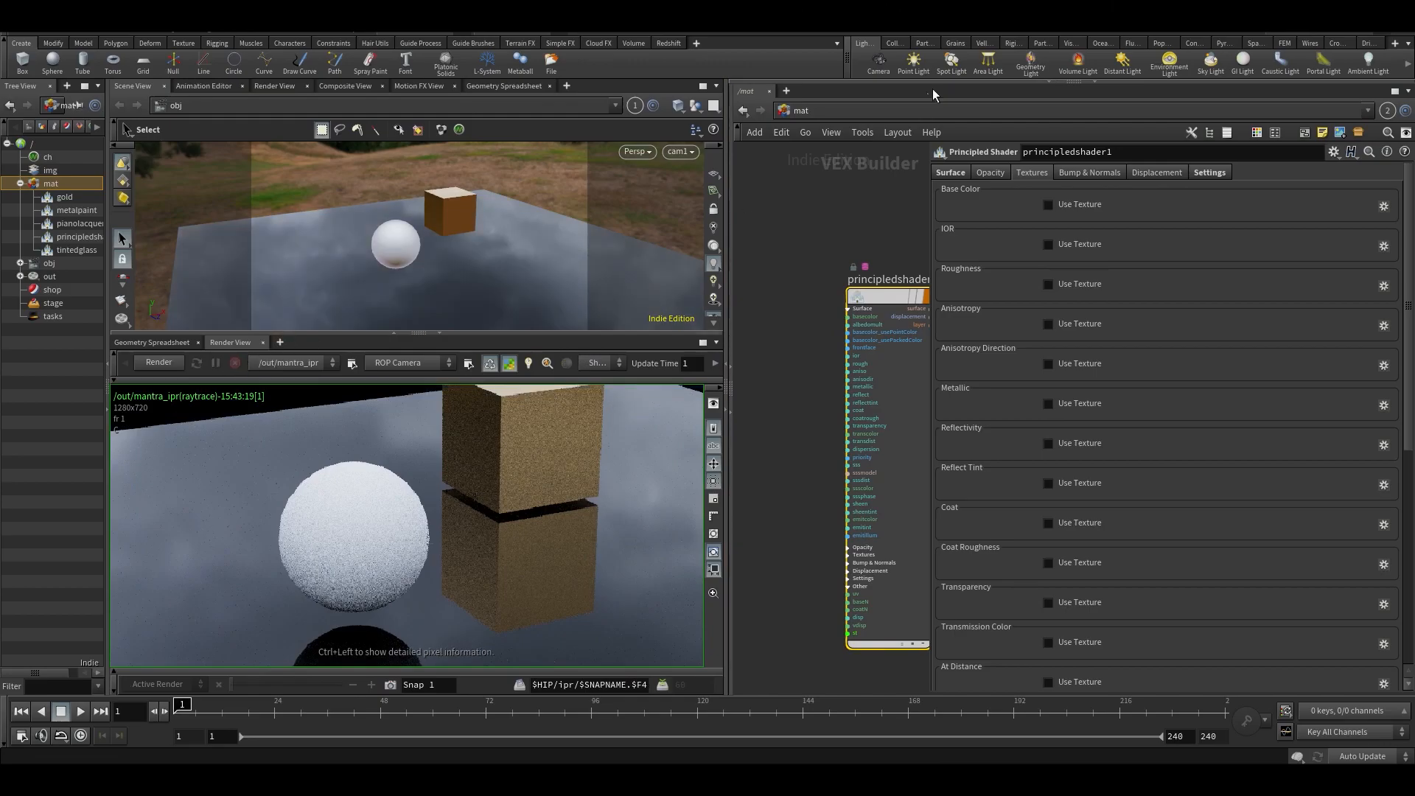
- Switch the network editor to the out context and frame the mantra_ipr node with its parameters shown
click(811, 110)
click(846, 181)
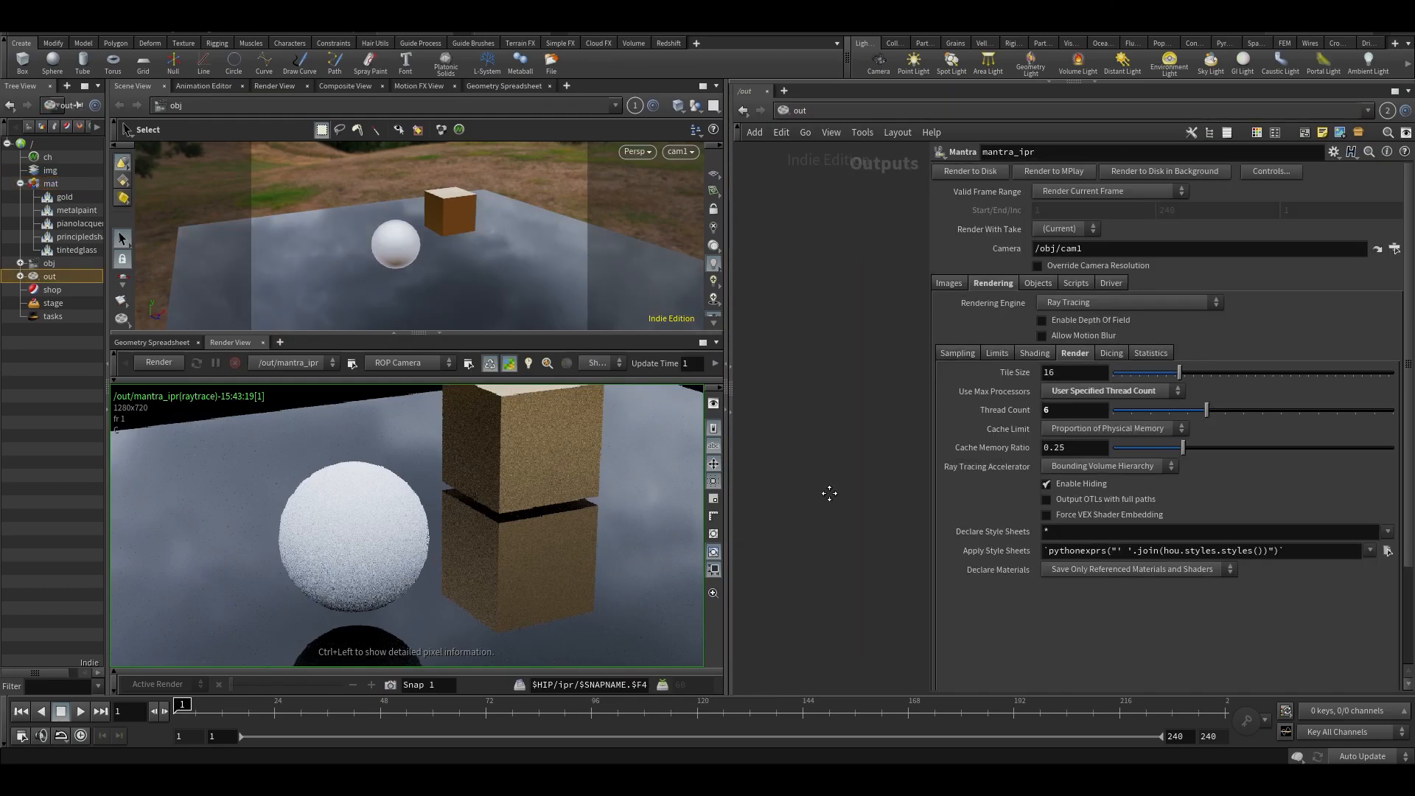
key(p)
drag(933, 302, 1129, 573)
key(p)
key(f)
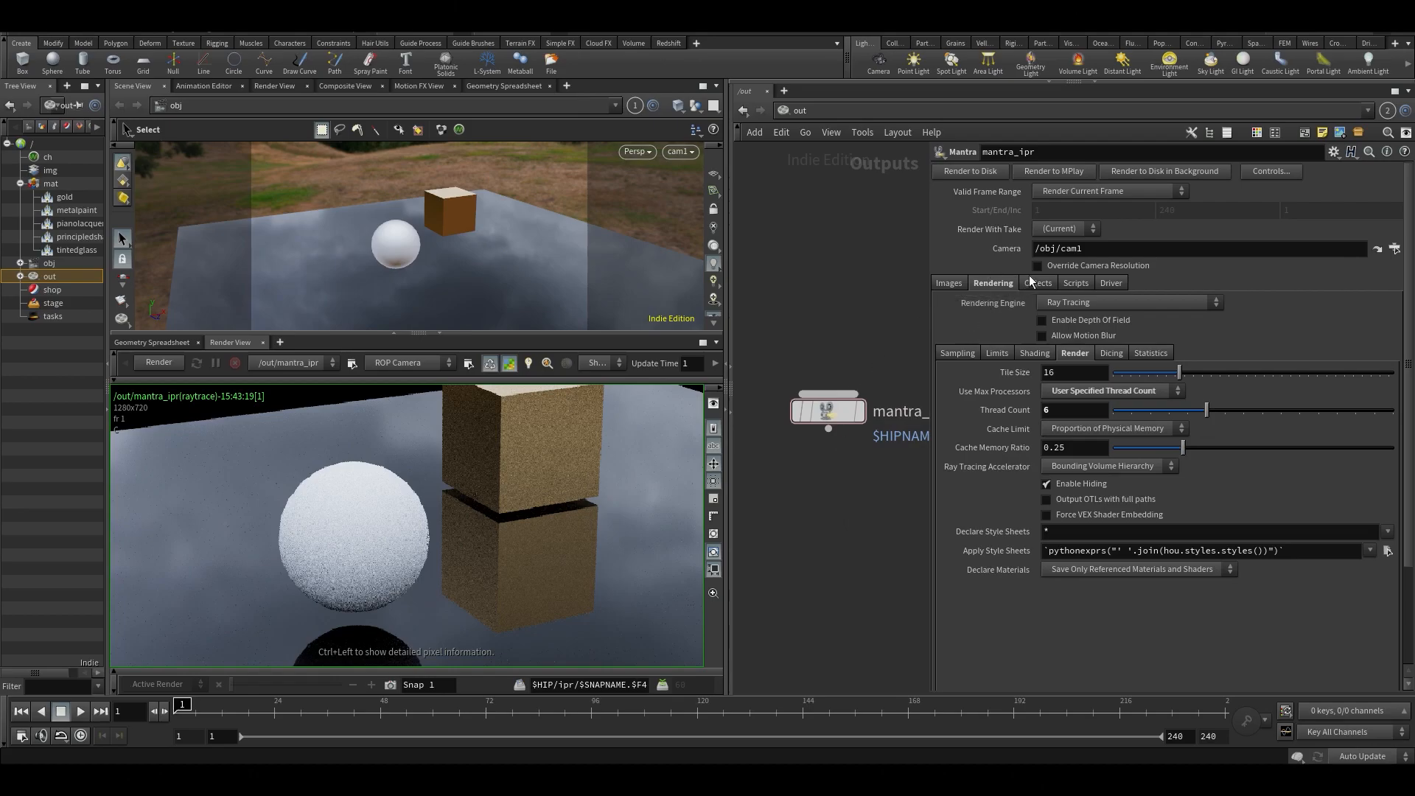
- Examine the mantra_ipr node's image output settings, including the Output Picture path, alongside the full rendered frame
click(949, 286)
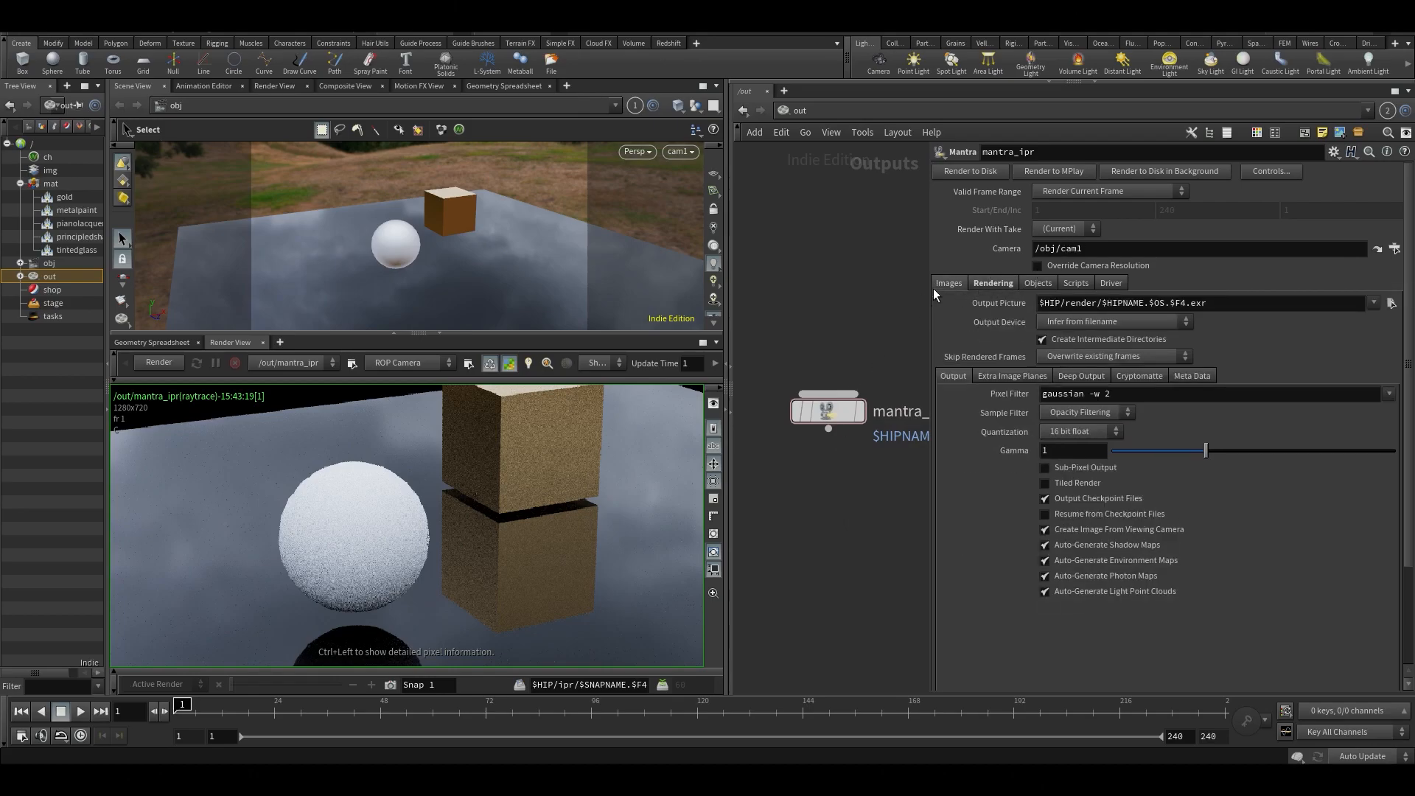
drag(1054, 302, 1342, 309)
click(808, 301)
scroll(378, 523, down, 6)
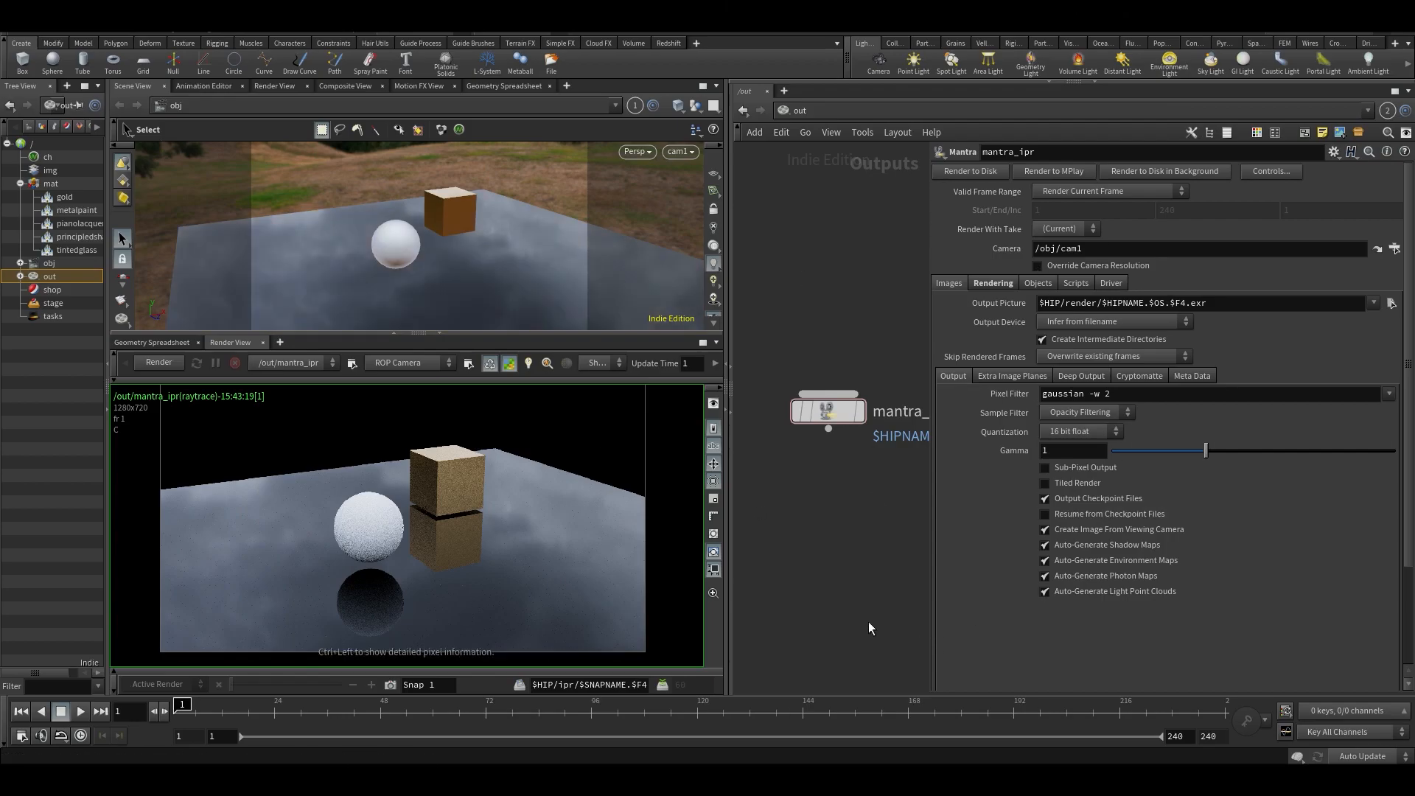
key(h)
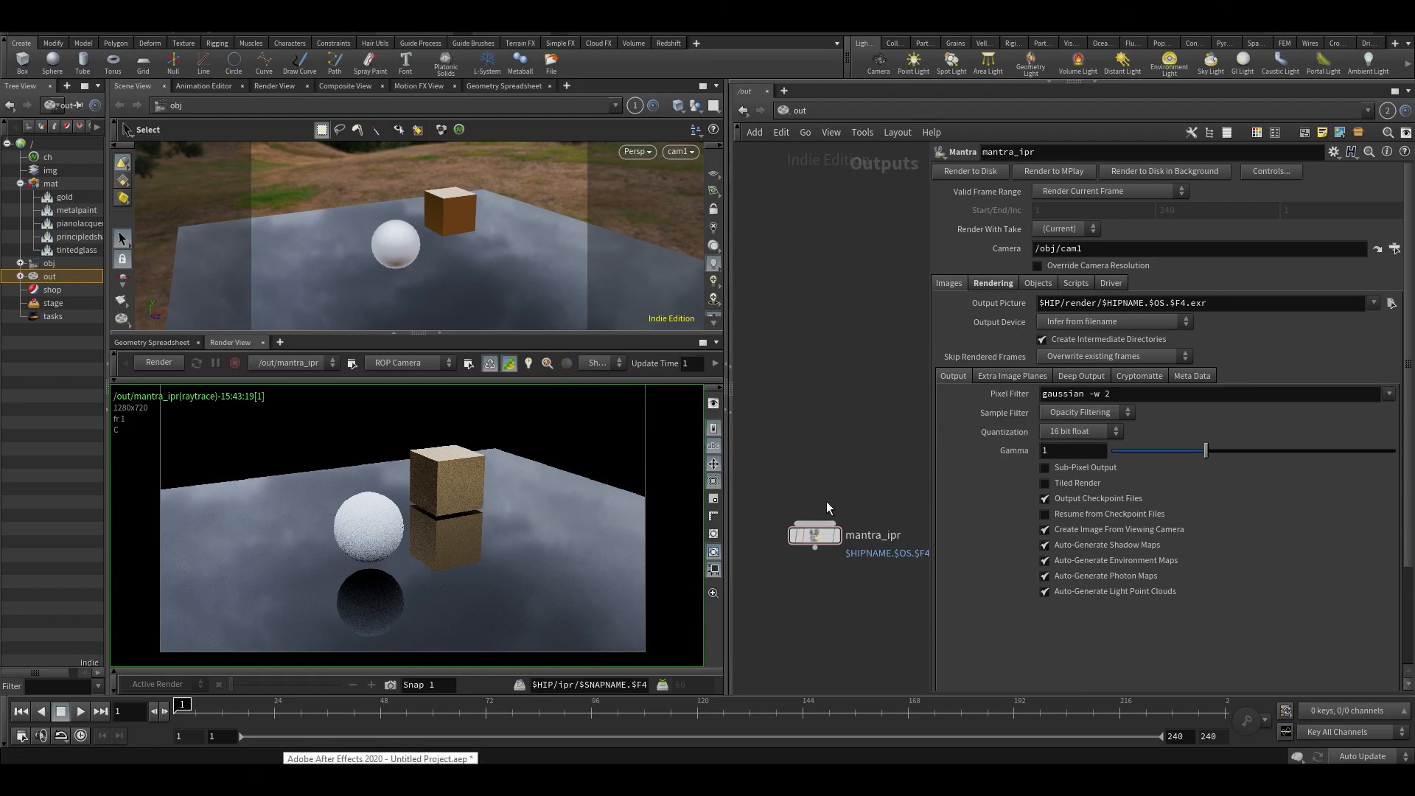
scroll(826, 416, up, 2)
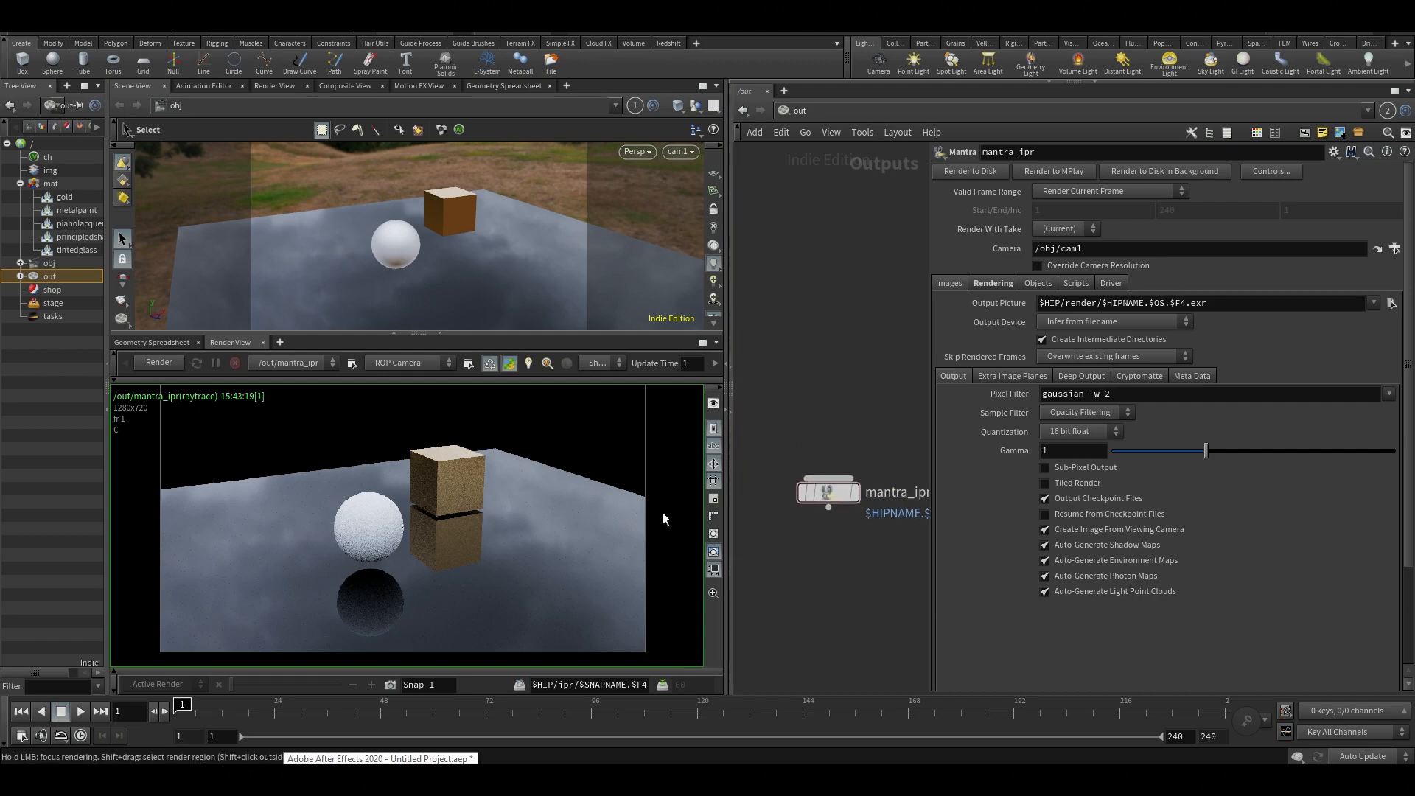